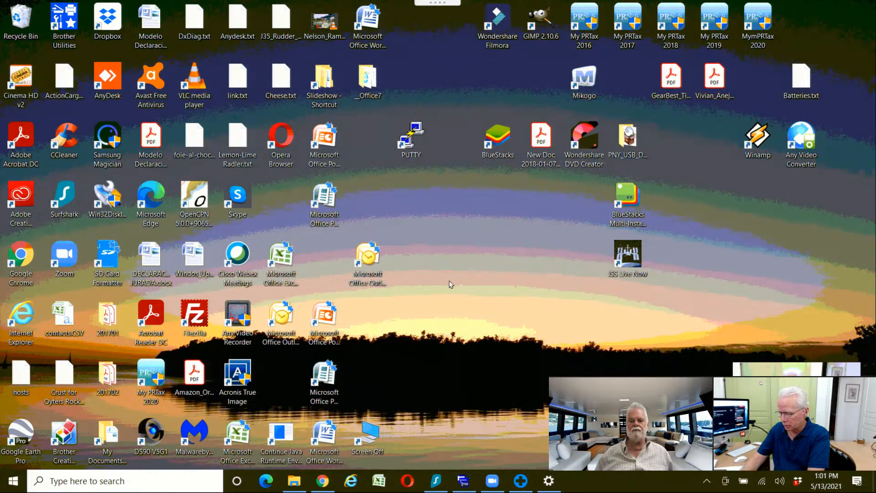
Step: Open Programs and Features with the appwiz.cpl command and select Microsoft Update Health Tools in the list of installed programs
key("super+r")
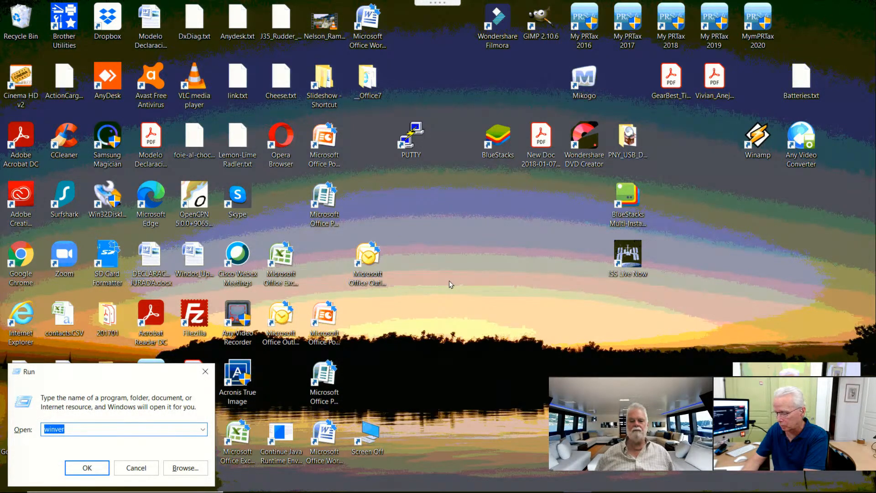
type("app")
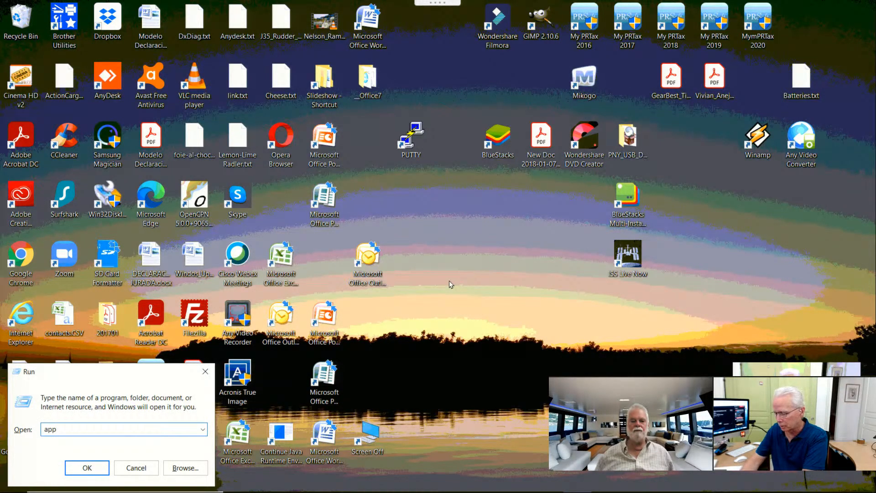
type("wiz.cpl")
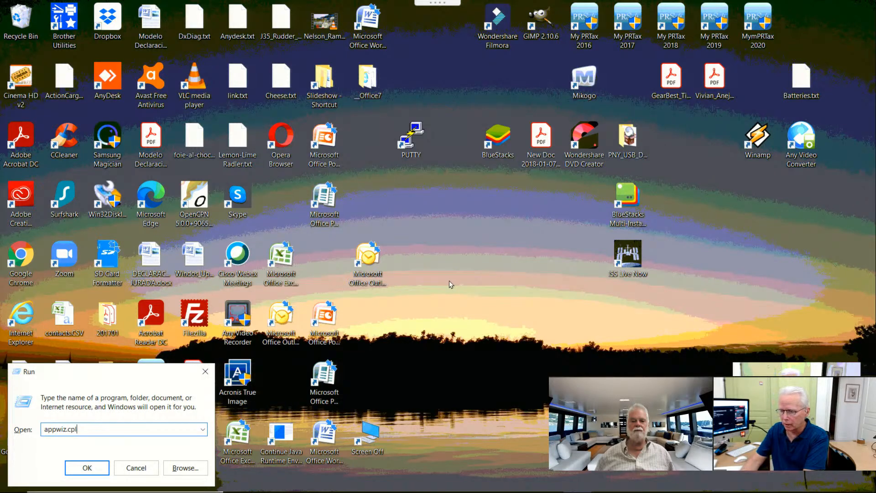
key("Return")
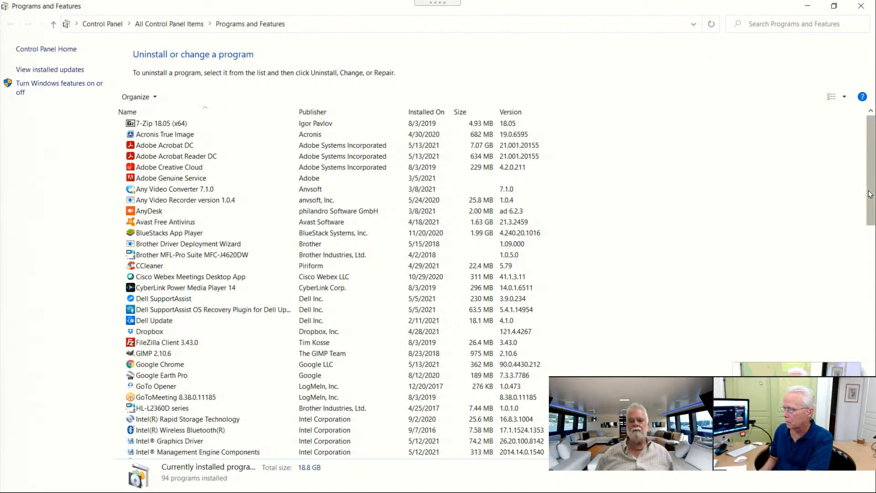
mouse_move(869, 193)
left_mouse_down()
mouse_move(874, 370)
mouse_move(874, 319)
left_mouse_up()
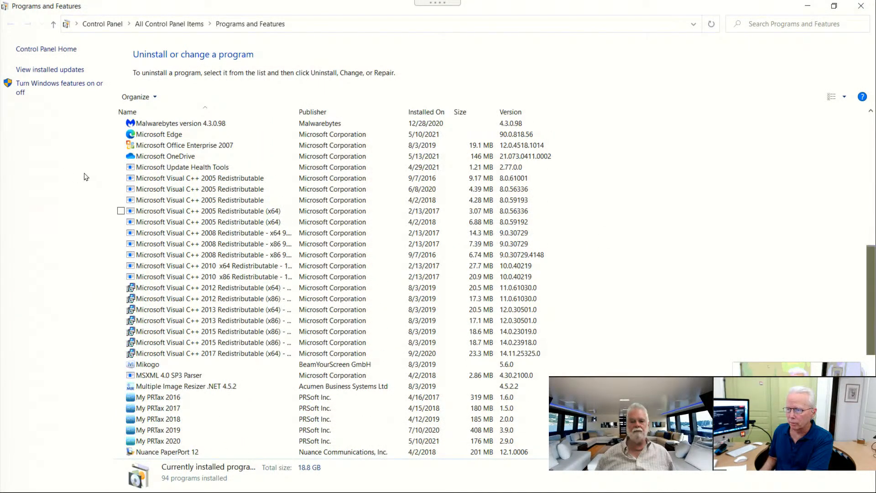
left_click(184, 168)
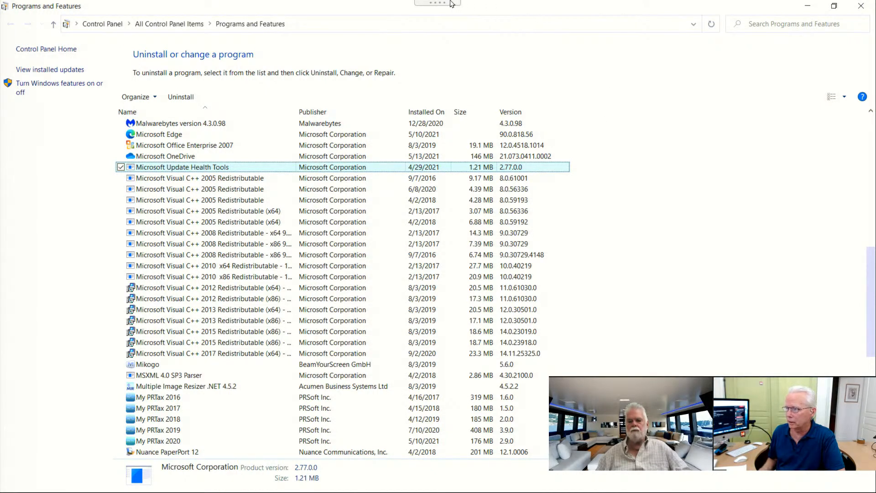
Step: Leave the full-screen remote view and switch to the Windows Update Checklist page in OneNote
mouse_move(450, 4)
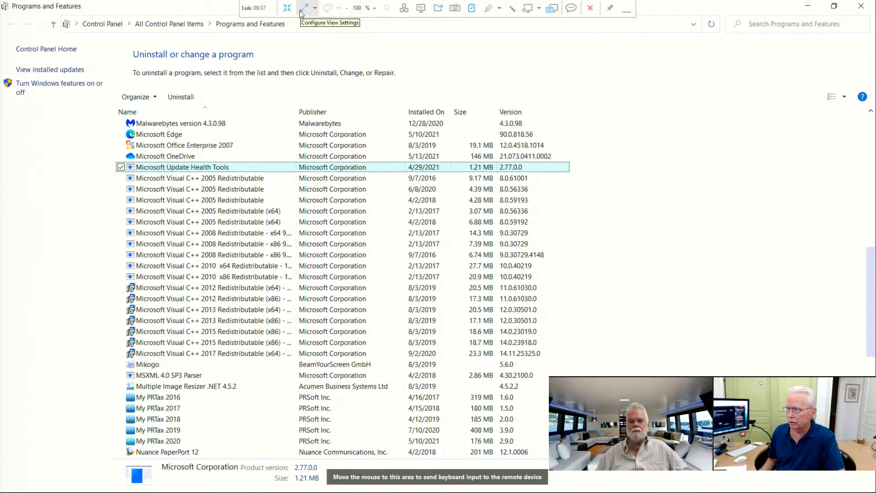
left_click(286, 8)
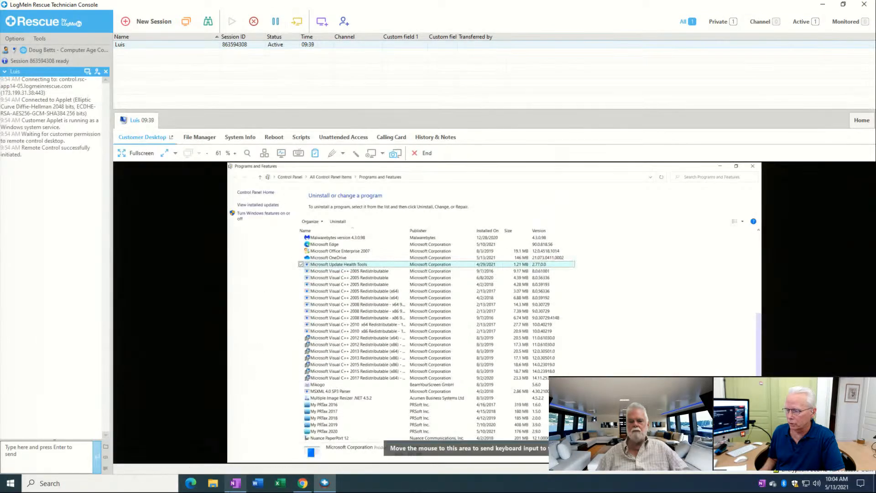
left_click(235, 483)
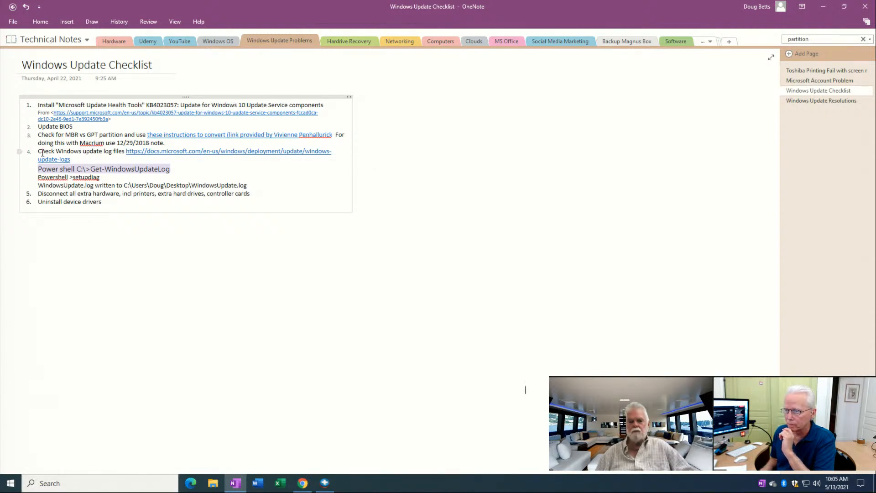
Step: Examine the checklist items on update log files, the Get-WindowsUpdateLog and setupdiag commands, disconnecting extra hardware, and uninstalling device drivers
left_click_drag(48, 153, 113, 153)
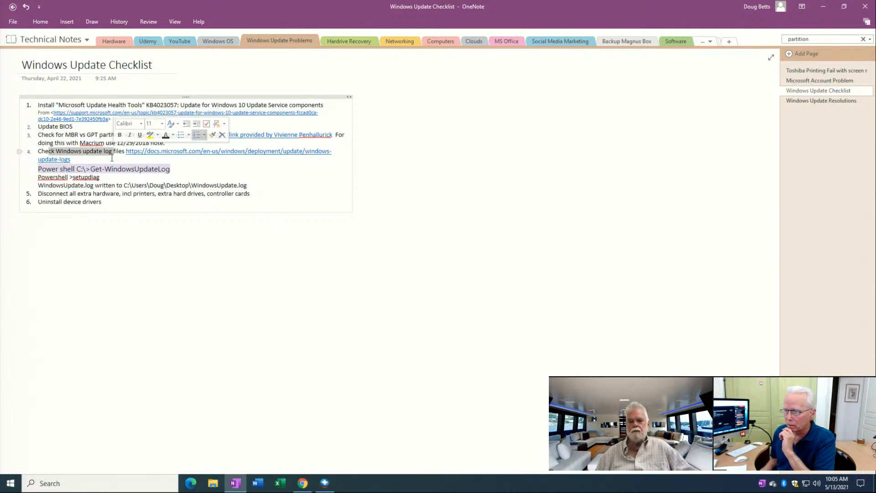
left_click(45, 169)
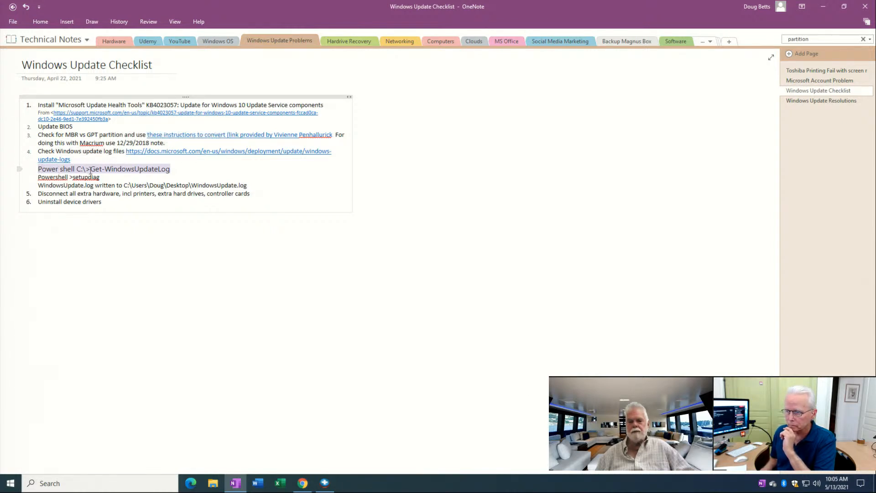
left_click_drag(90, 169, 181, 171)
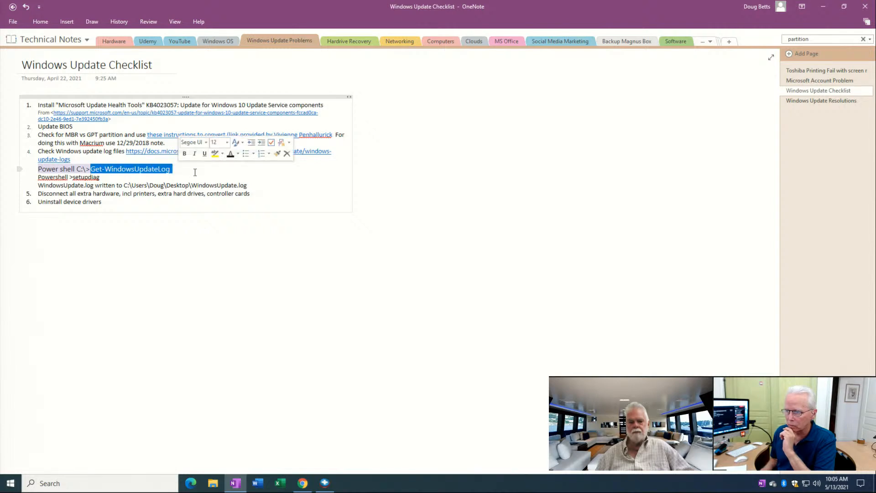
left_click(195, 172)
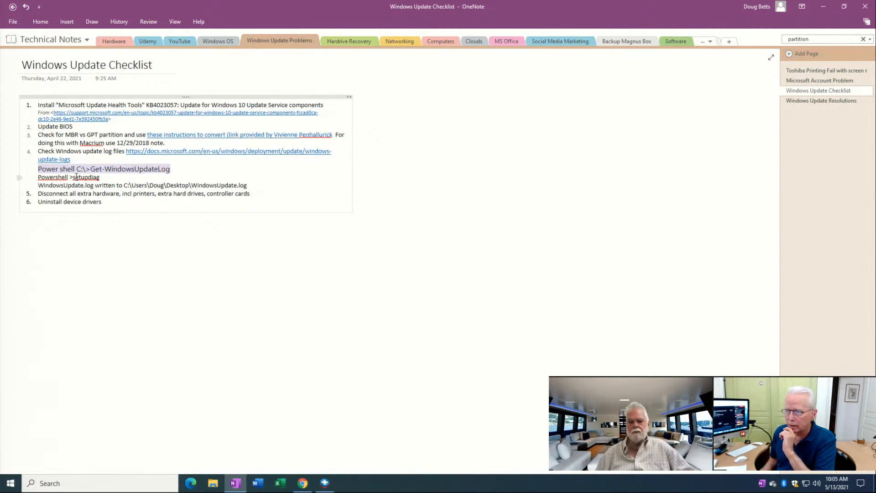
left_click_drag(74, 177, 101, 178)
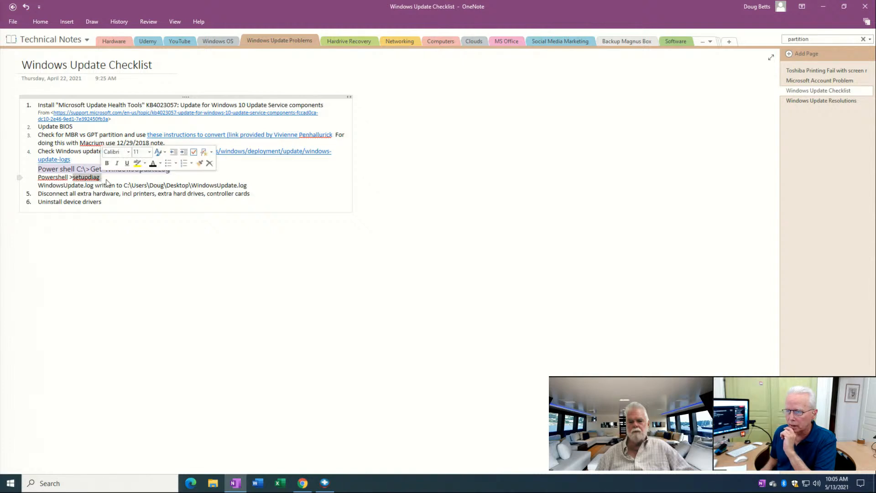
left_click(90, 187)
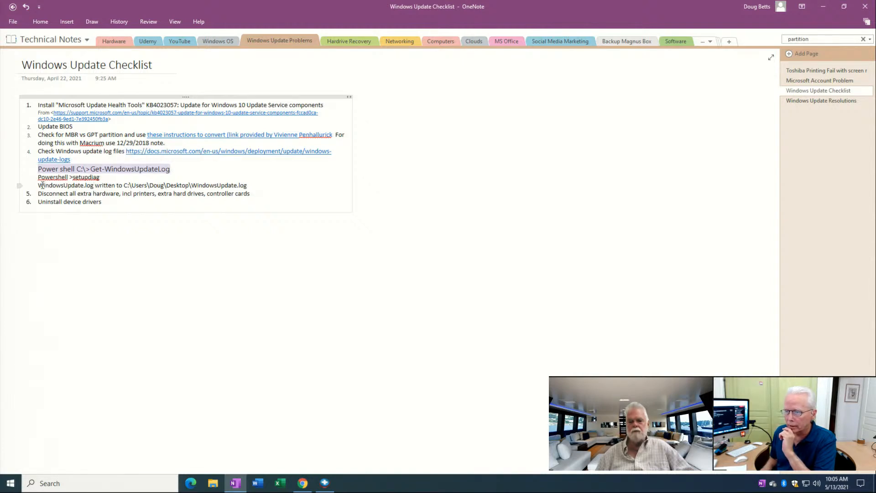
left_click_drag(40, 185, 95, 186)
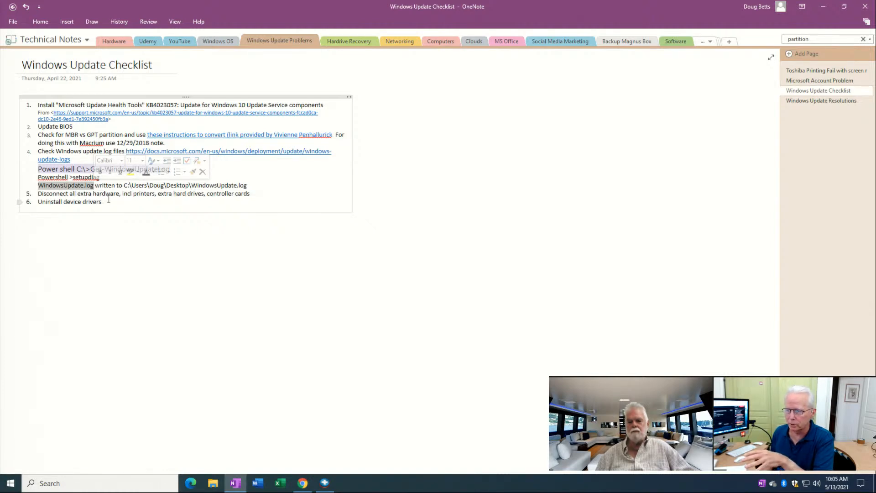
left_click(102, 185)
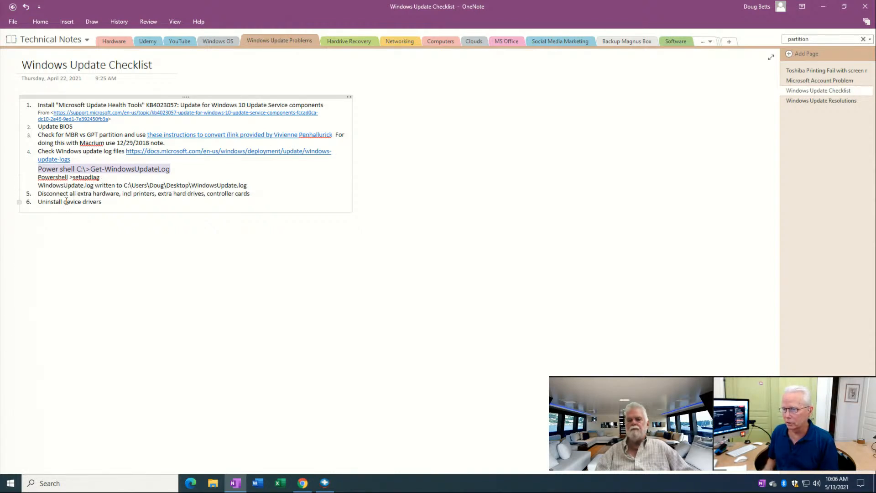
left_click_drag(44, 193, 251, 201)
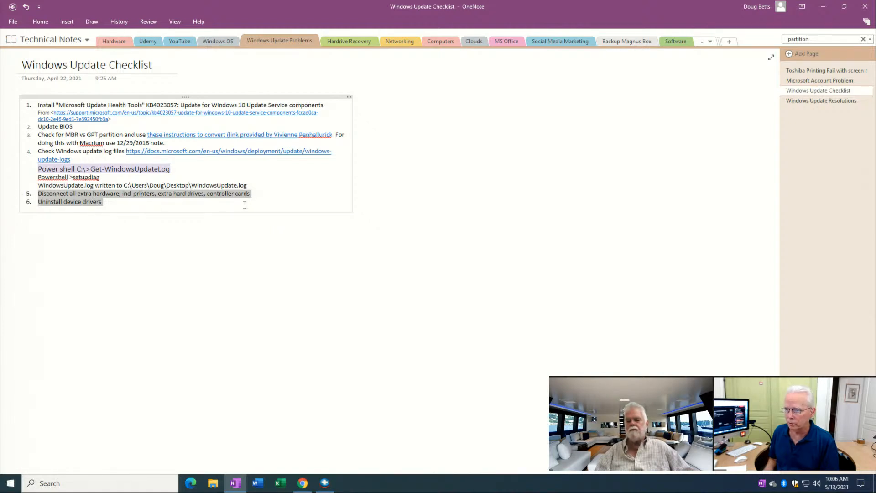
left_click(109, 202)
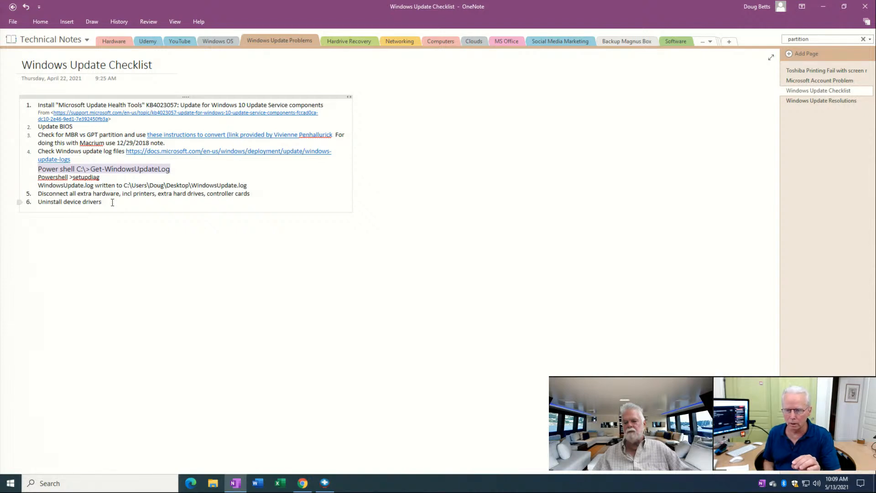
left_click(113, 202)
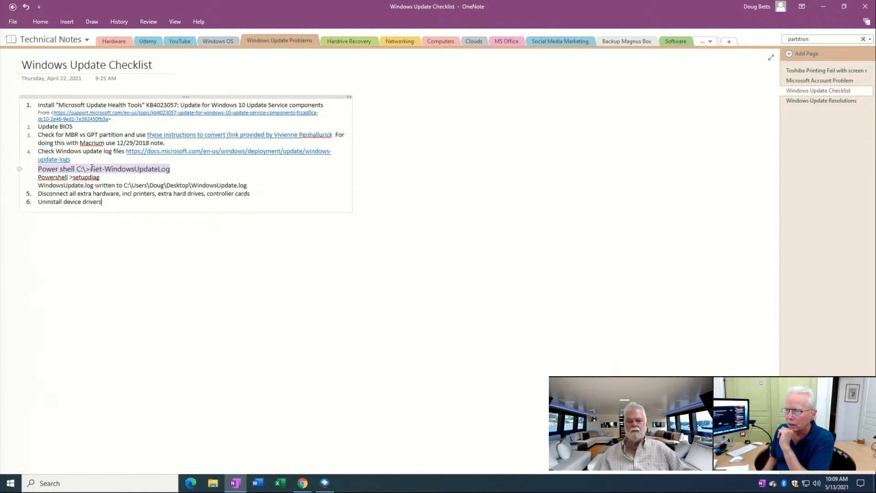
Step: Copy the Get-WindowsUpdateLog command from the checklist and return to the full-screen remote desktop in LogMeIn Rescue
left_click_drag(91, 168, 171, 169)
key("ctrl+c")
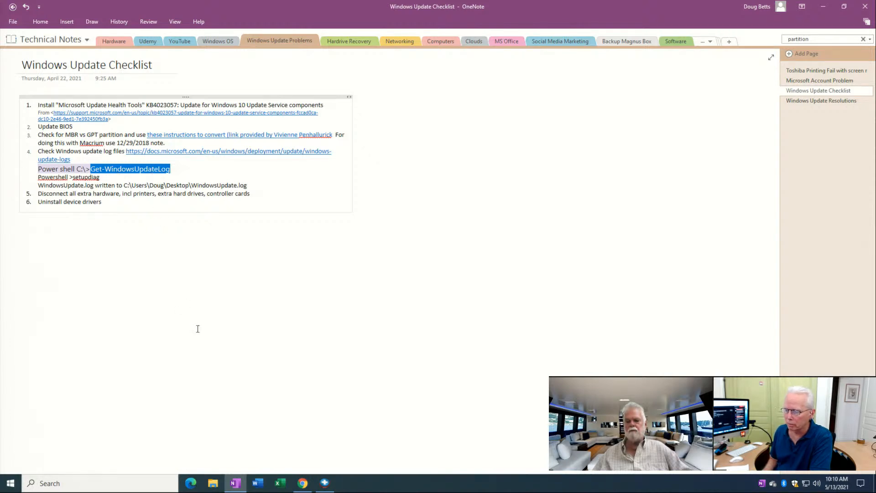
mouse_move(325, 486)
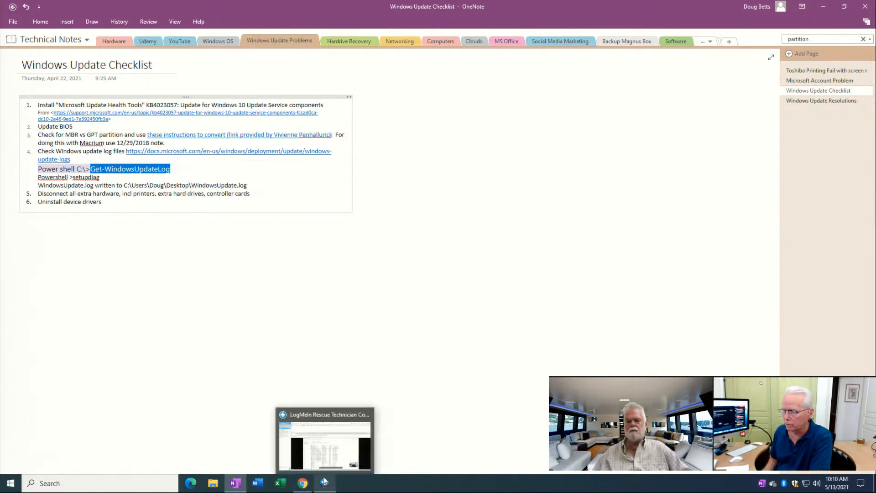
left_click(321, 451)
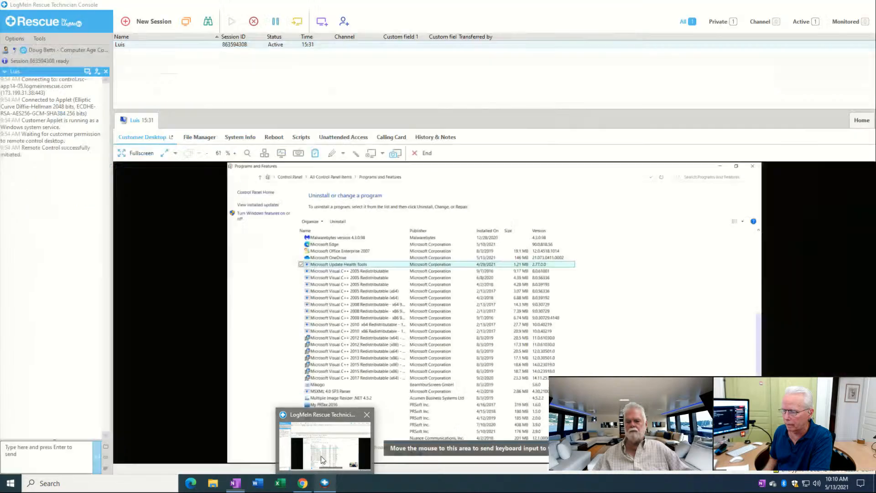
left_click(135, 152)
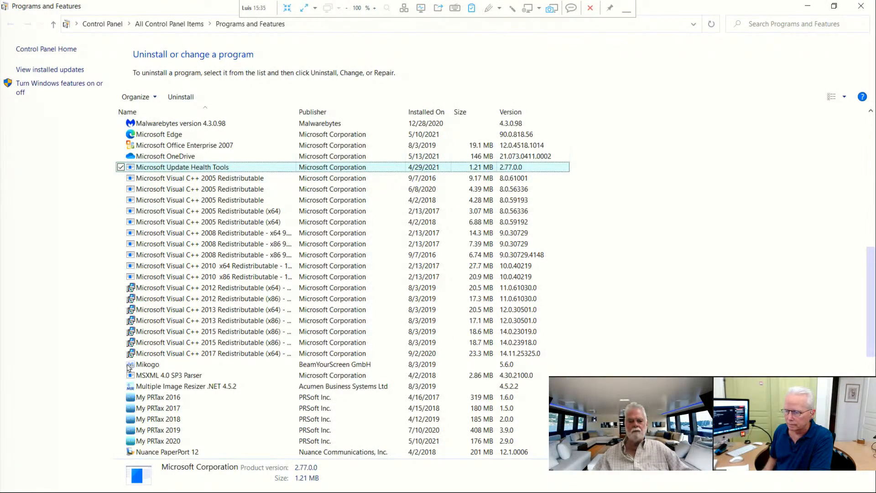
Step: Close Programs and Features, then search for Windows PowerShell, run it as administrator, and allow it to make changes
left_click(862, 6)
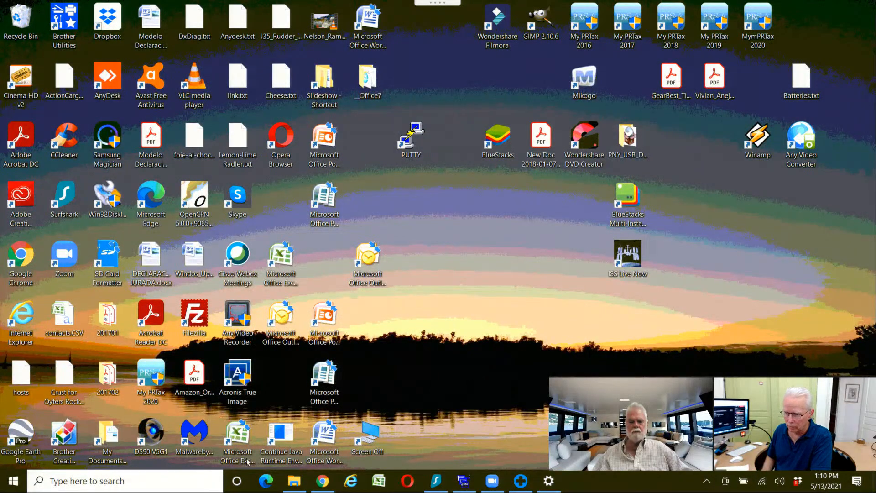
right_click(14, 481)
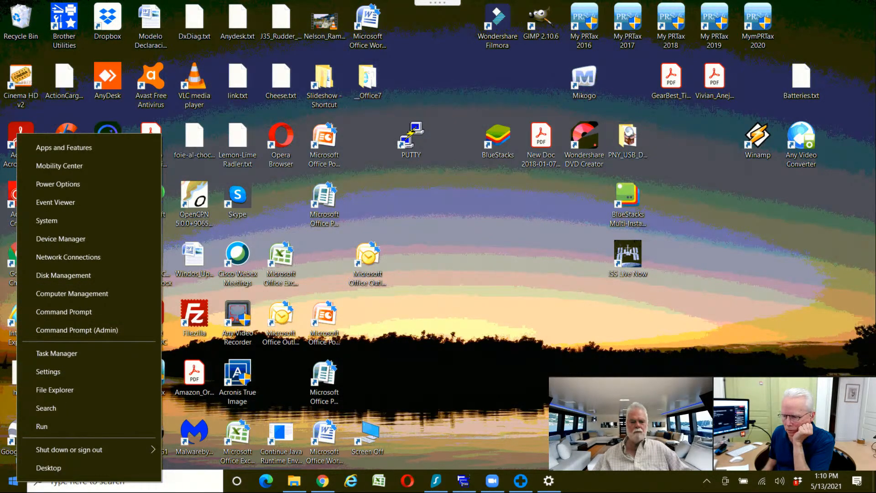
left_click(169, 486)
type("po")
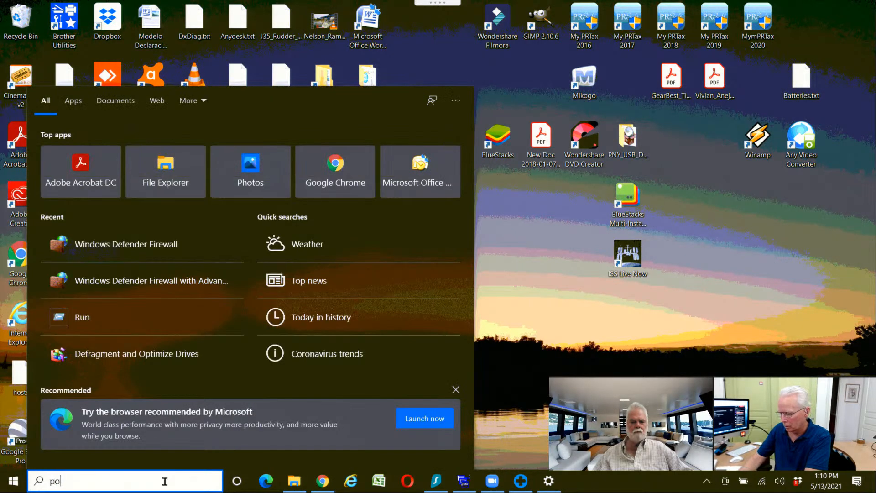
type("wer she")
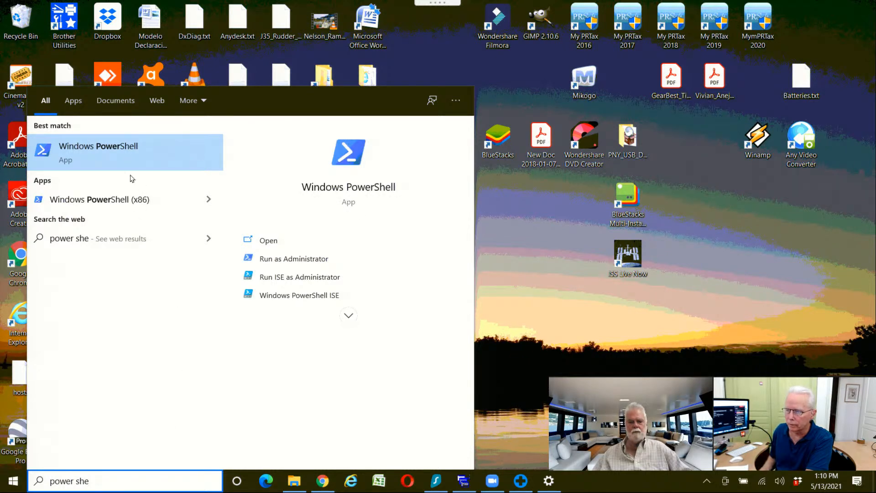
right_click(131, 150)
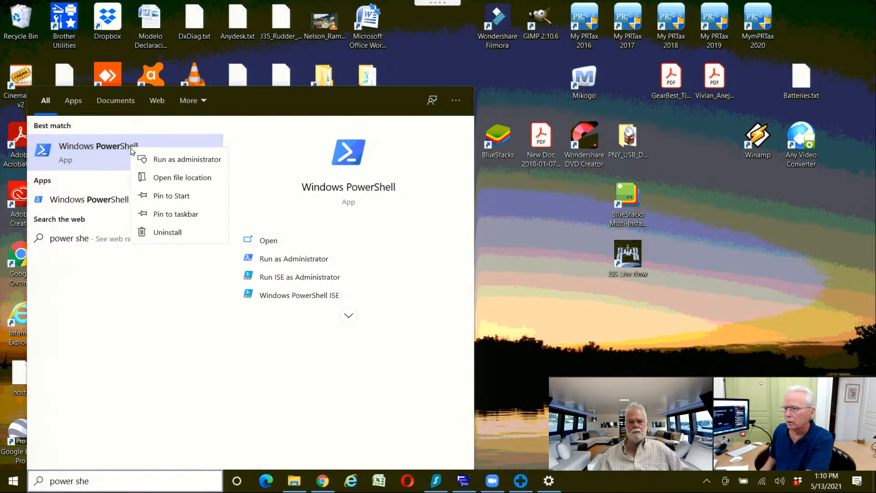
left_click(166, 160)
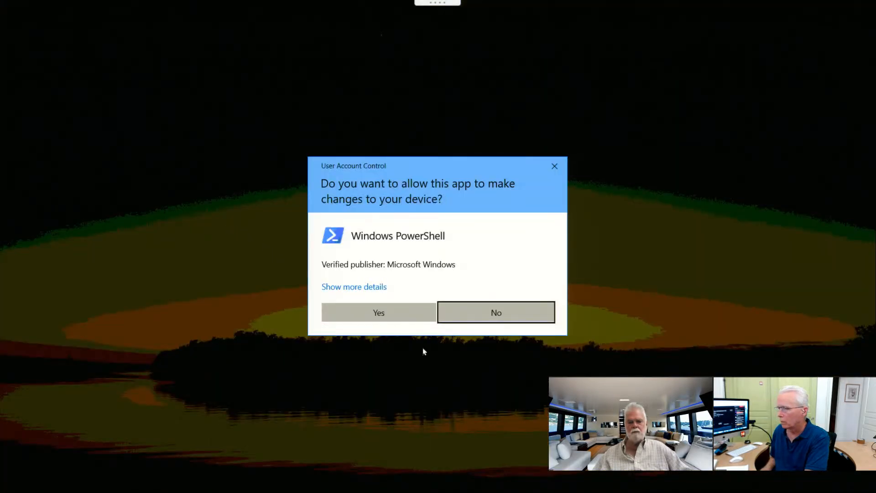
left_click(393, 318)
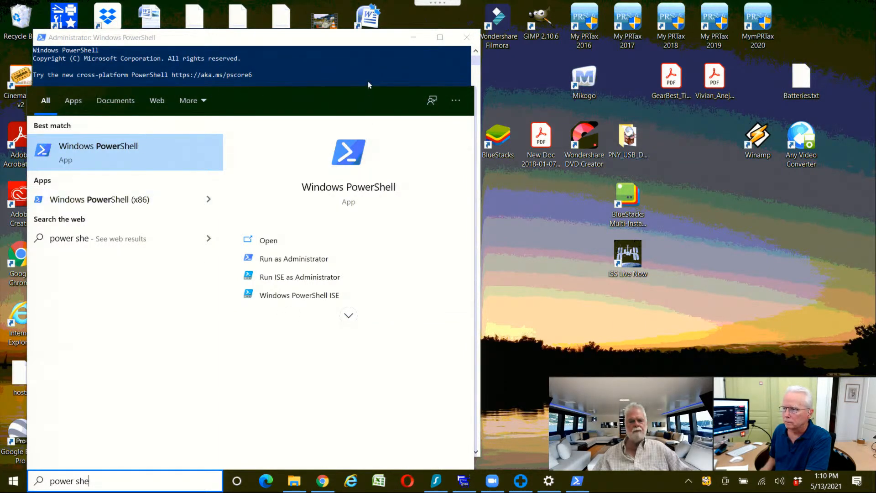
left_click(365, 43)
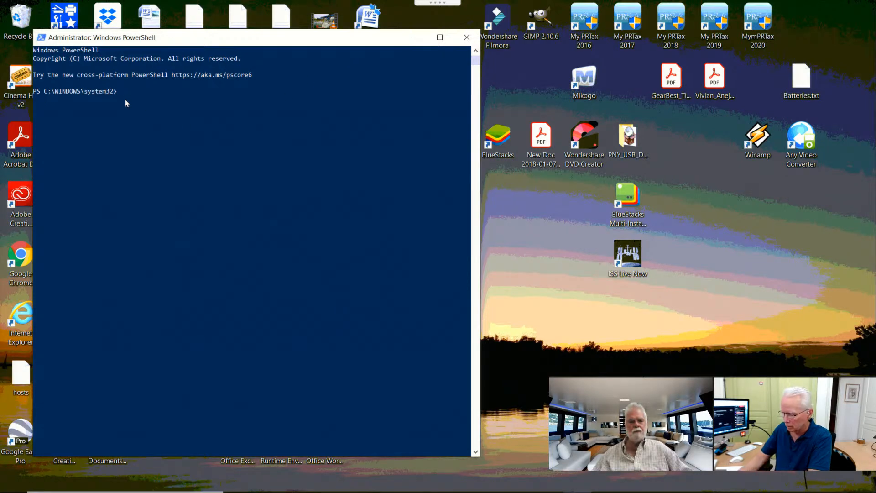
Step: Run the copied Get-WindowsUpdateLog command in the administrator PowerShell window and review its output
key("ctrl+v")
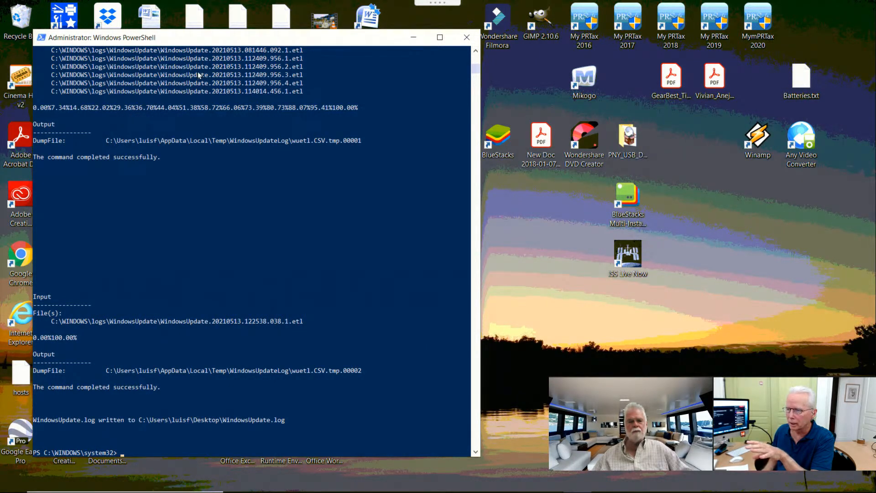
left_click(475, 51)
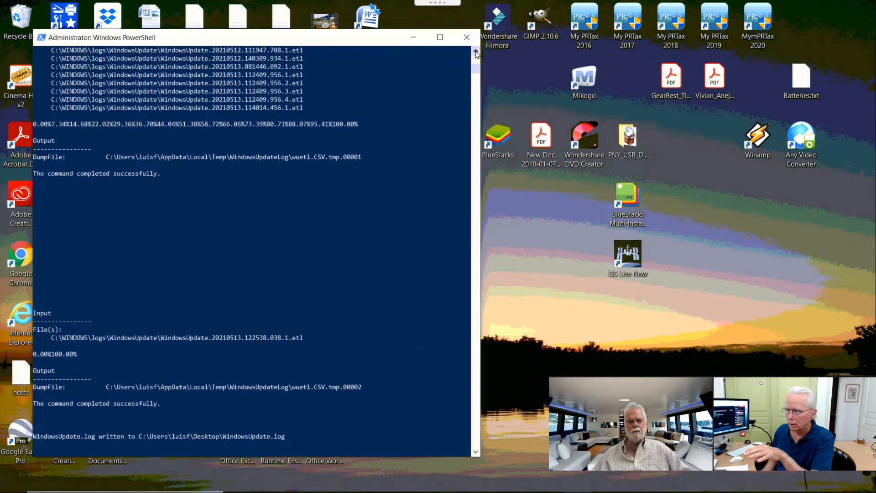
scroll(476, 51, "up", 5)
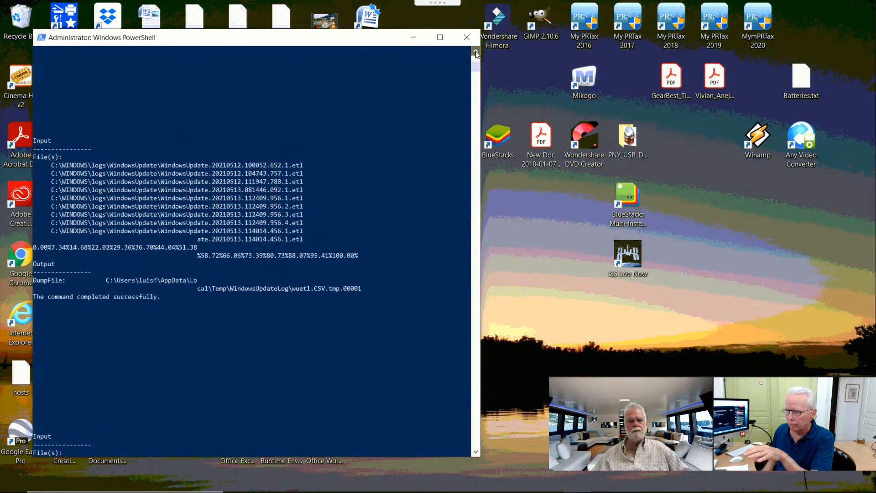
Step: Review the Get-WindowsUpdateLog output in PowerShell from its beginning to the location of the written log file
scroll(476, 53, "up", 7)
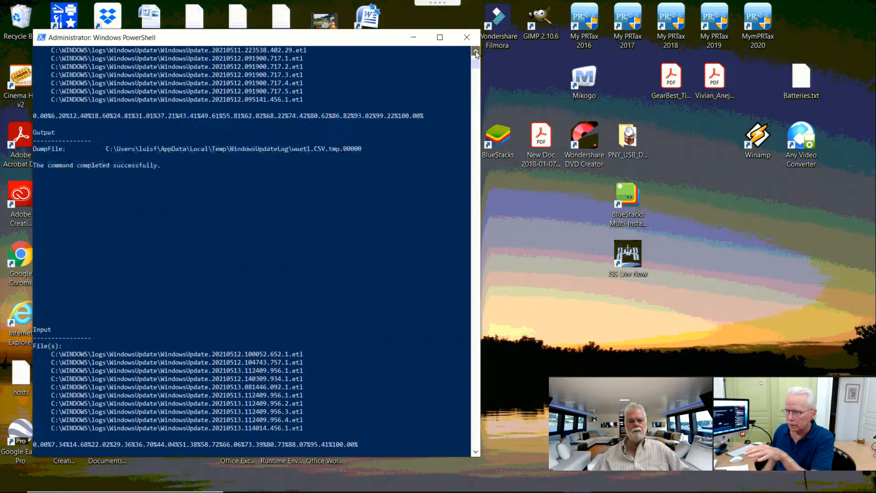
scroll(476, 54, "up", 8)
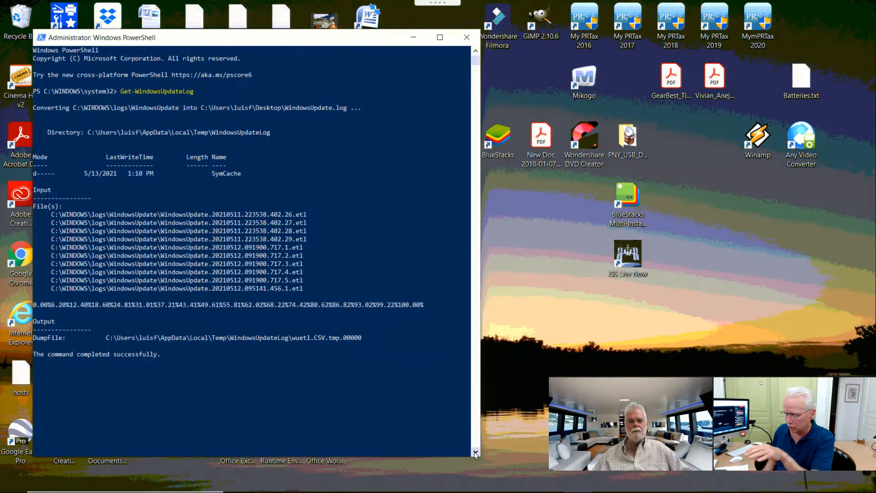
scroll(475, 452, "down", 4)
scroll(475, 452, "down", 11)
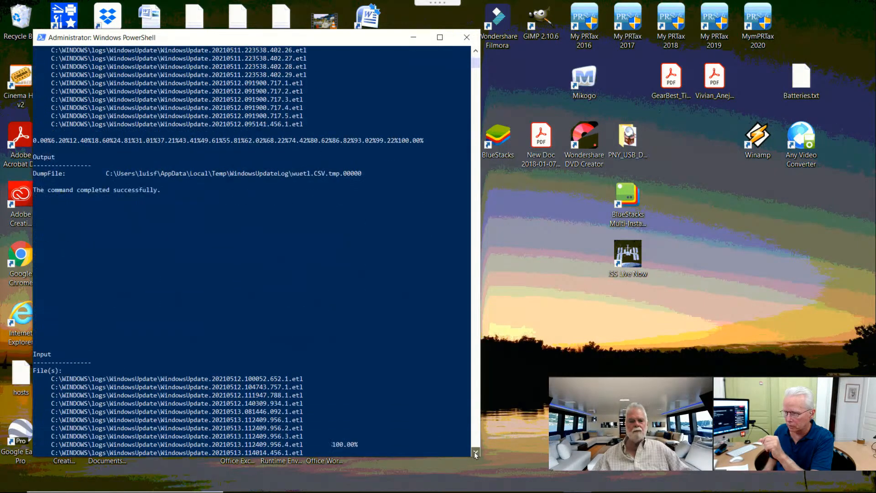
scroll(474, 451, "down", 10)
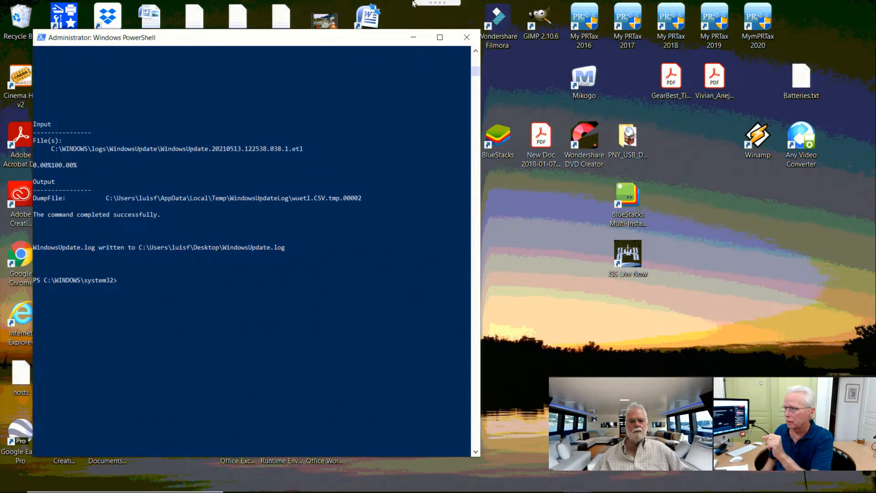
Step: Select the setupdiag command in the OneNote checklist and return to the full-screen remote desktop in LogMeIn Rescue
mouse_move(425, 3)
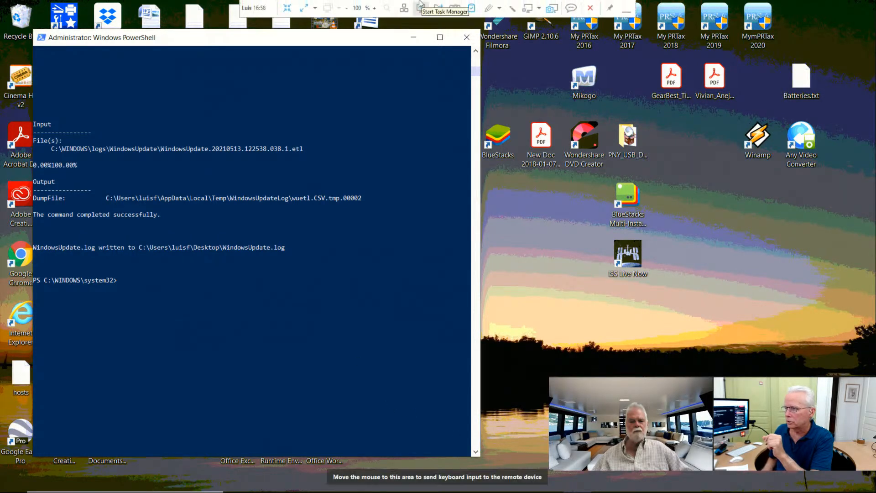
left_click(287, 8)
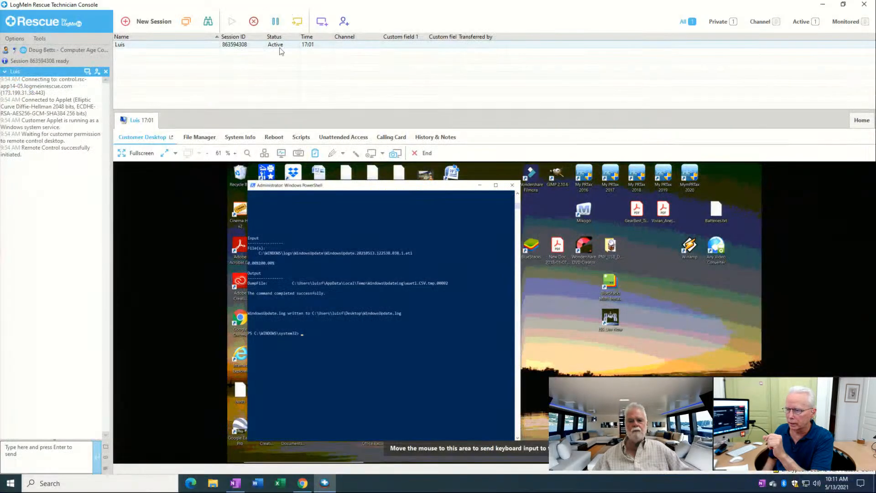
left_click(236, 484)
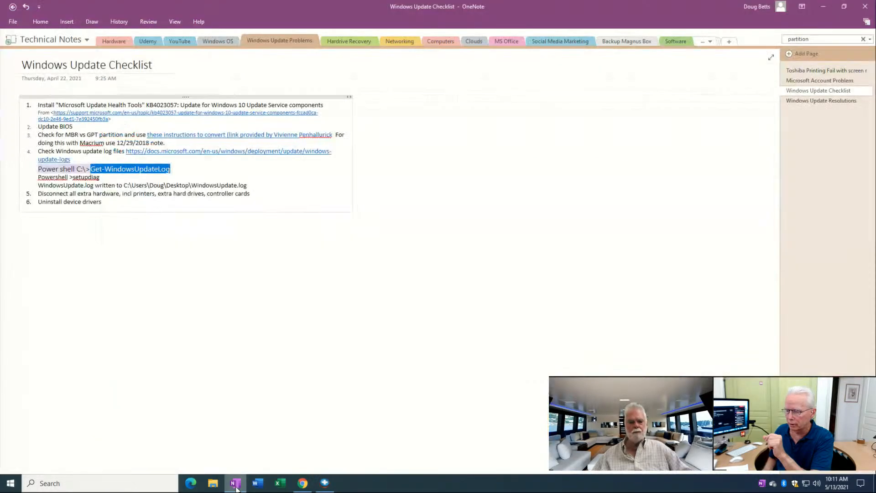
double_click(86, 177)
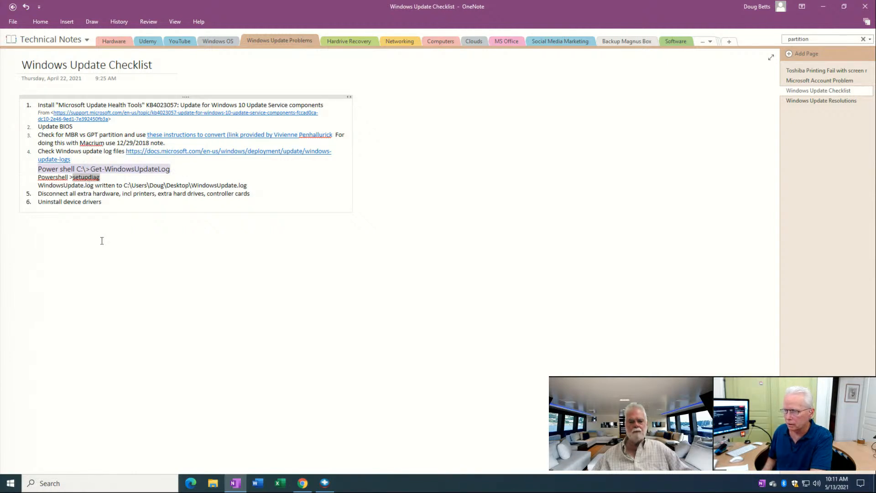
key("alt+Tab")
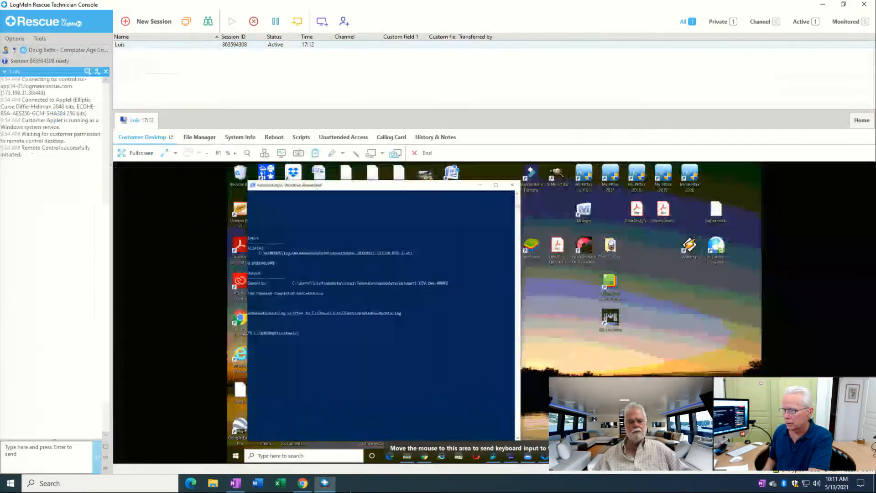
left_click(142, 155)
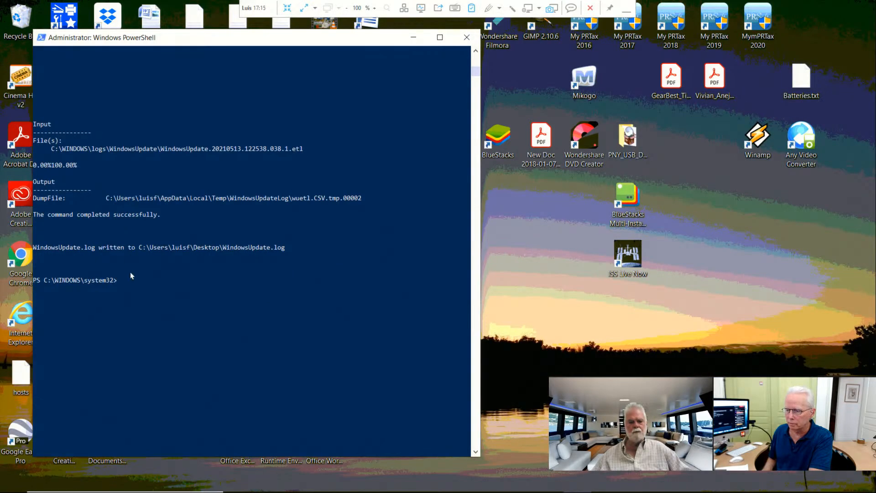
Step: Try to run setupdiag twice in the administrator PowerShell window on the remote PC
left_click(142, 273)
type("setupdiag")
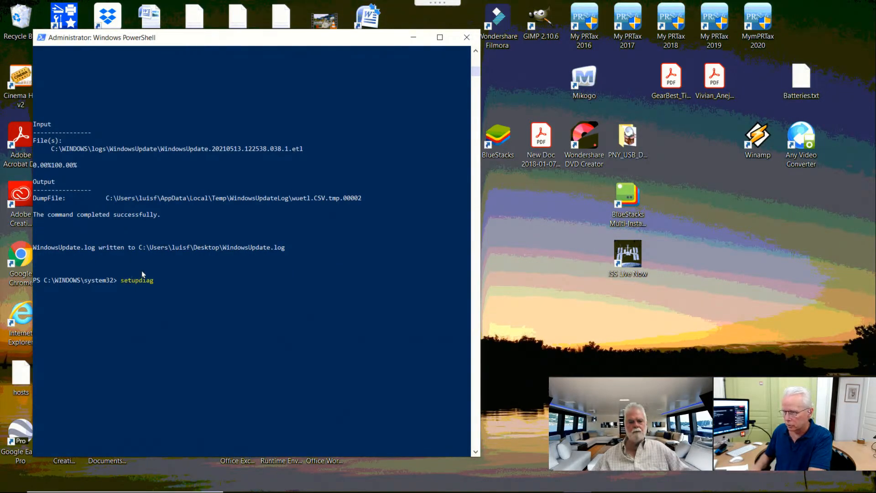
key("Return")
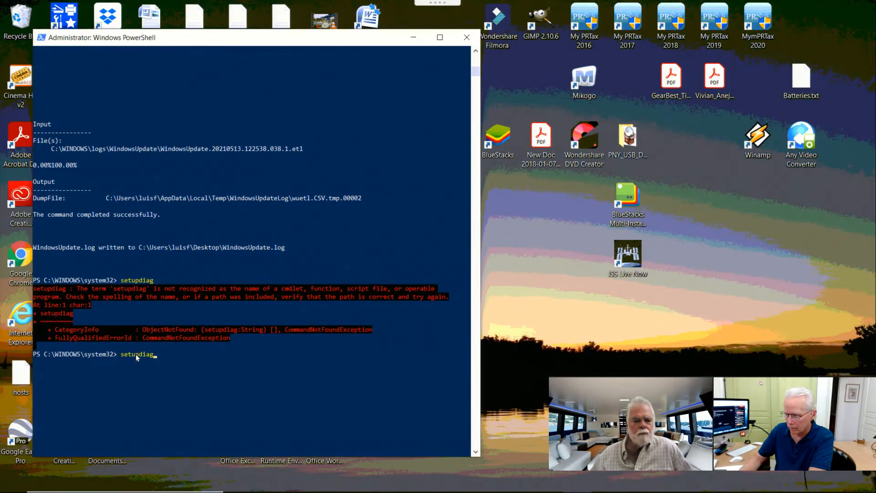
key("Return")
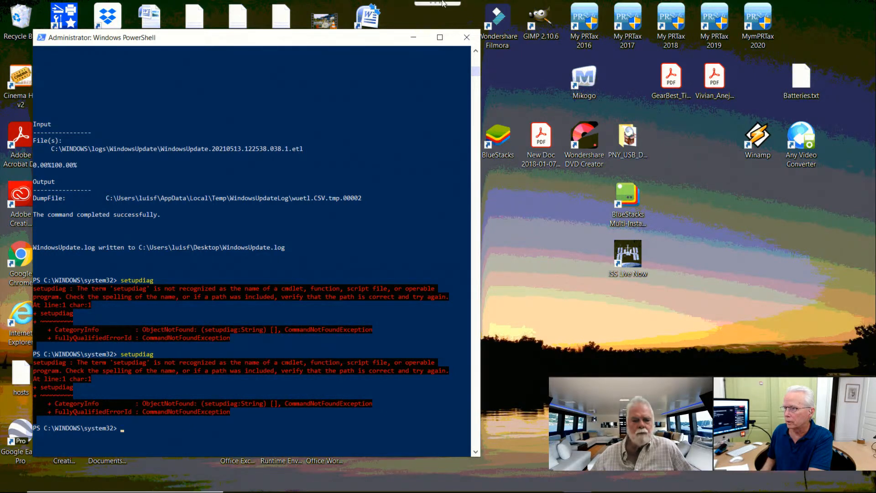
Step: Switch back to the OneNote checklist and open its link to the Windows Update log files documentation
mouse_move(444, 3)
left_click(290, 8)
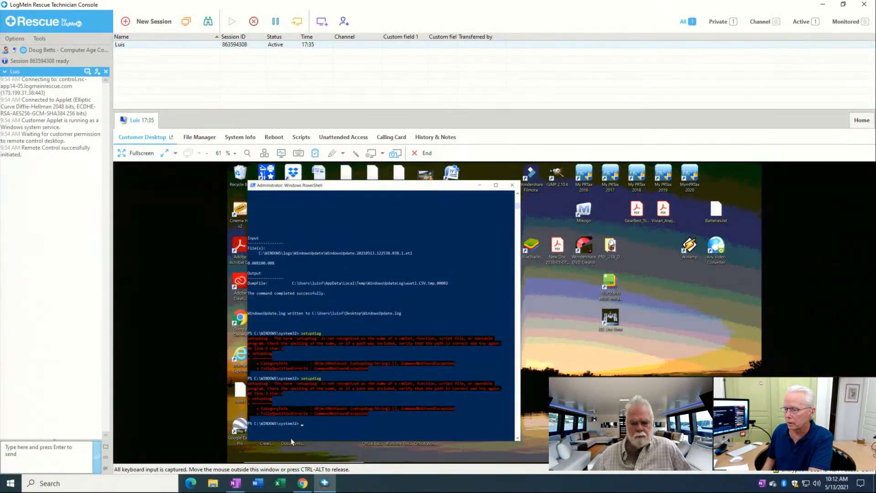
mouse_move(298, 488)
key("alt+Tab")
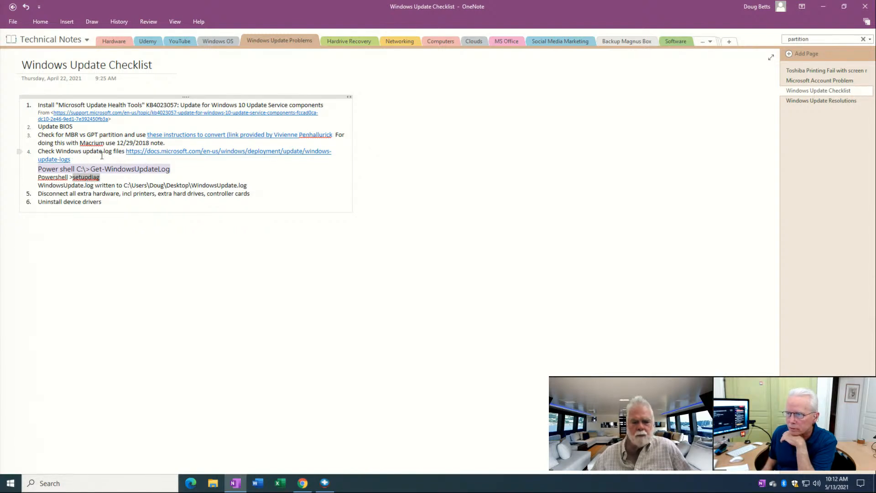
left_click(70, 159)
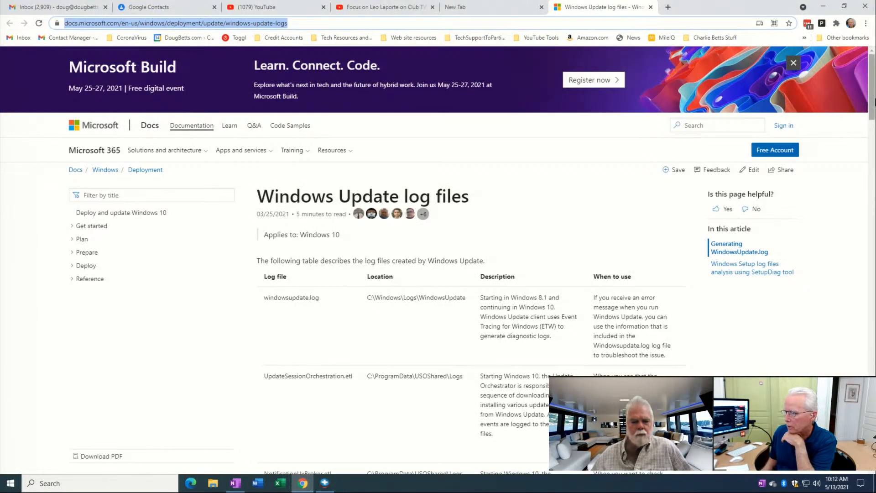
Step: Find the SetupDiag section in the Windows Update log files article and open its linked SetupDiag page
left_click_drag(870, 89, 872, 415)
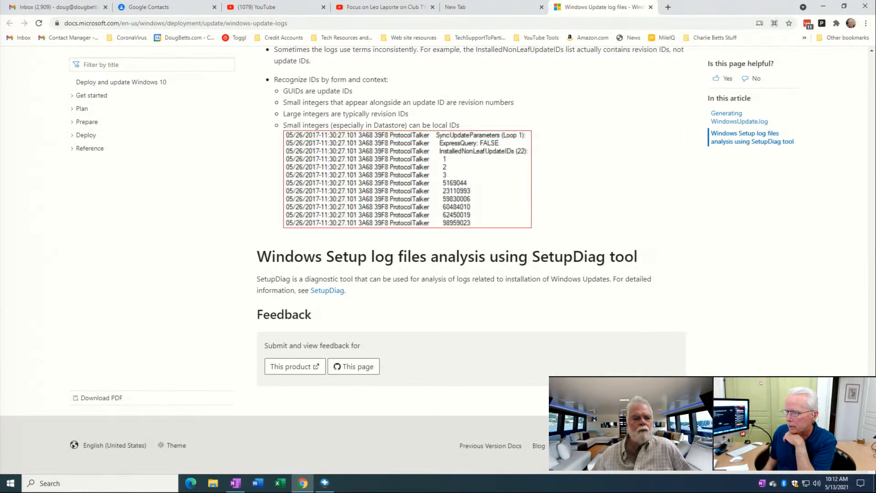
scroll(469, 260, "up", 3)
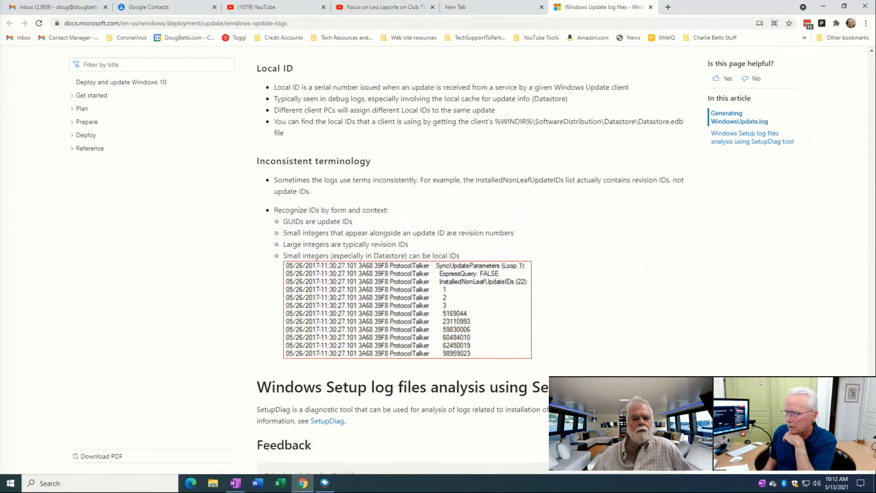
scroll(470, 260, "down", 1)
scroll(470, 260, "down", 1)
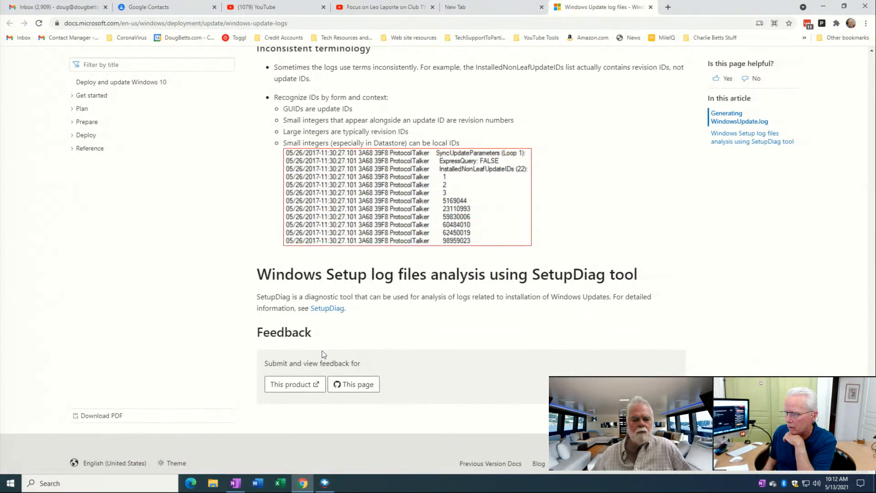
left_click(326, 308)
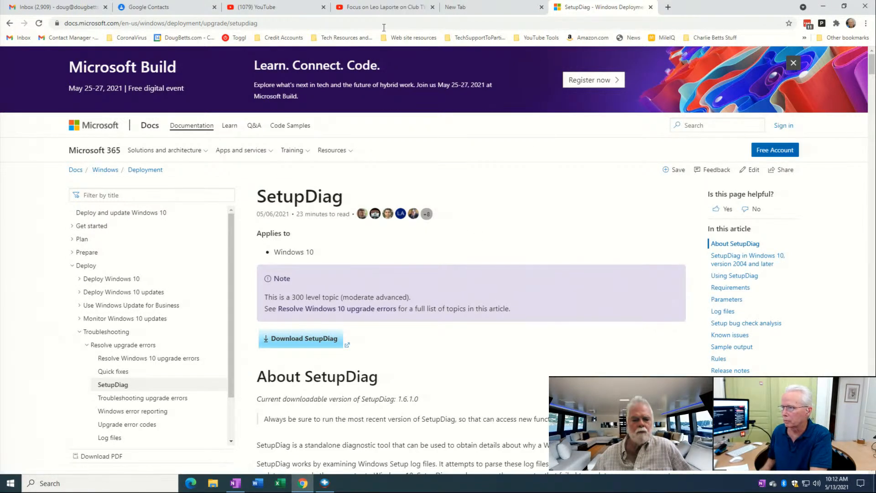
Step: Copy the web address of the SetupDiag page and return to the full-screen remote desktop in LogMeIn Rescue
left_click(269, 23)
key("ctrl+c")
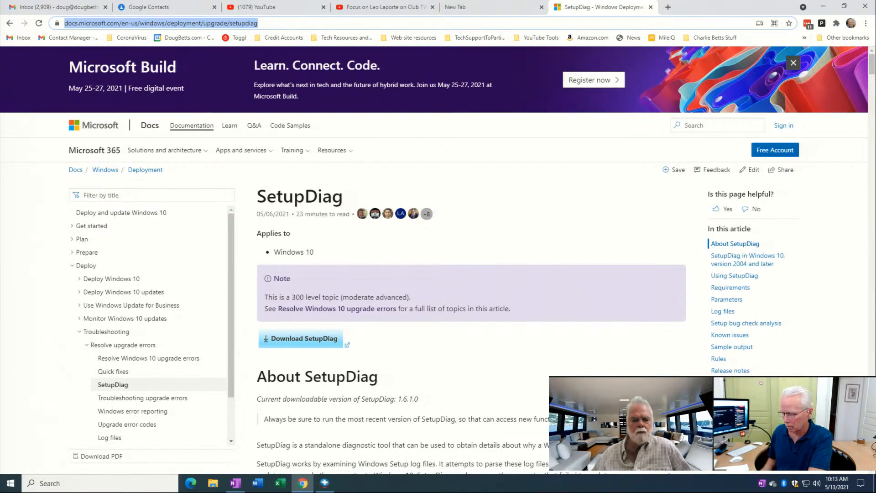
key("alt+Tab")
key("alt+Tab")
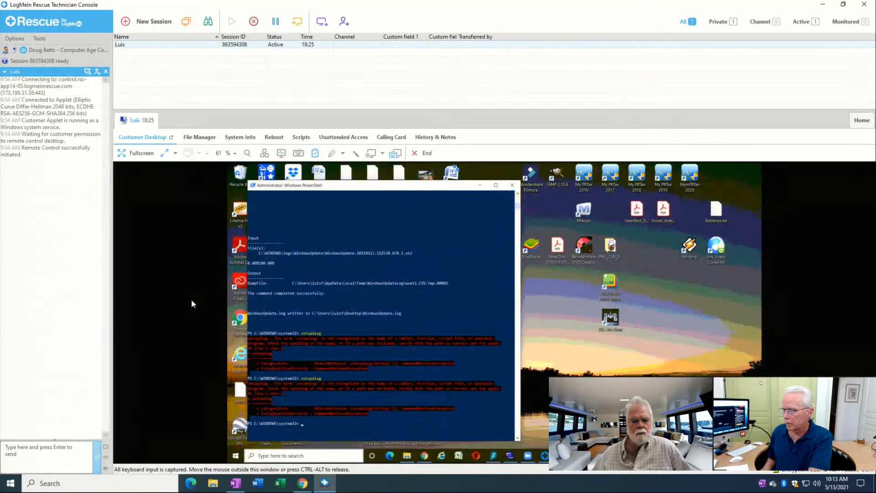
left_click(122, 153)
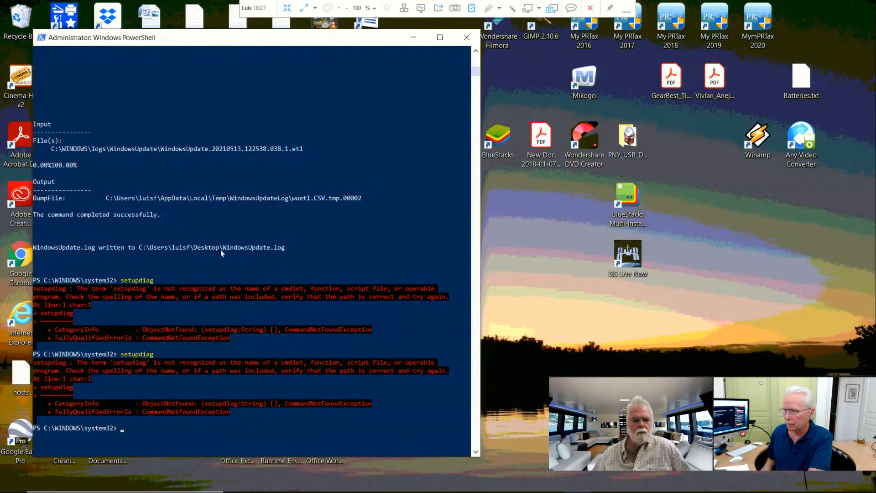
Step: Minimize PowerShell and load docs.microsoft.com/en-us/windows/deployment/upgrade/setupdiag in a new Chrome tab on the remote PC
left_click(414, 42)
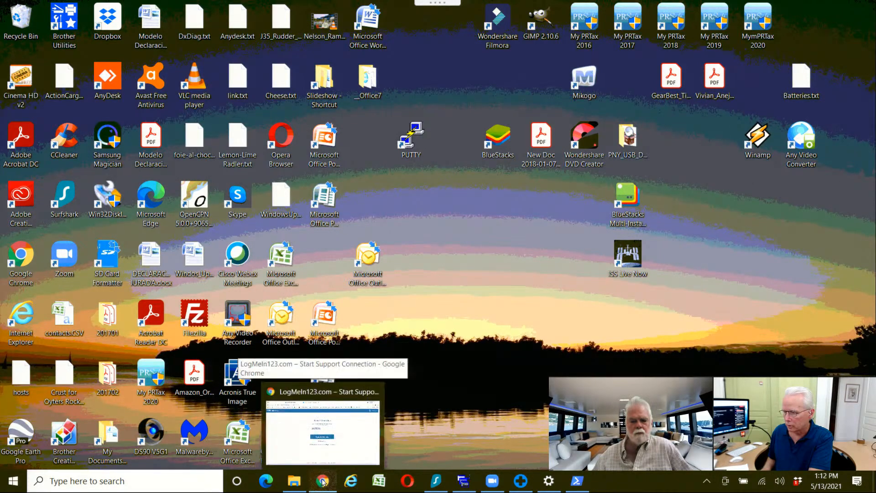
left_click(349, 440)
left_click(426, 9)
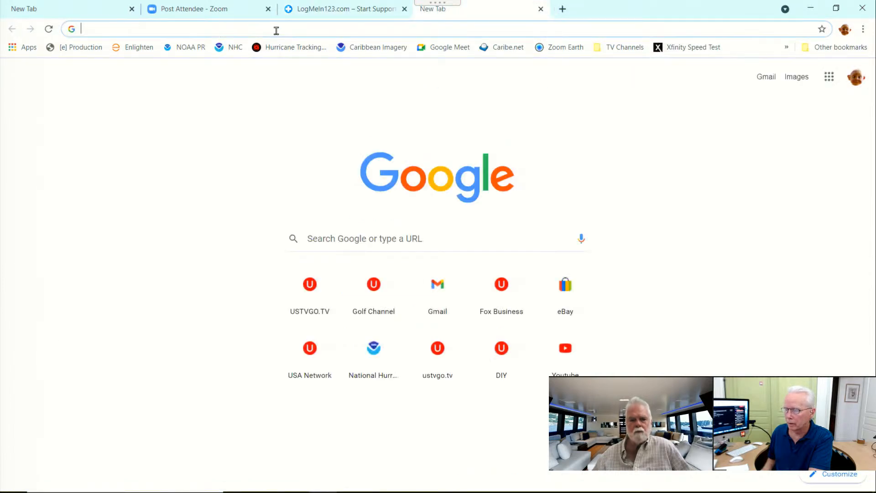
left_click(276, 30)
key("ctrl+v")
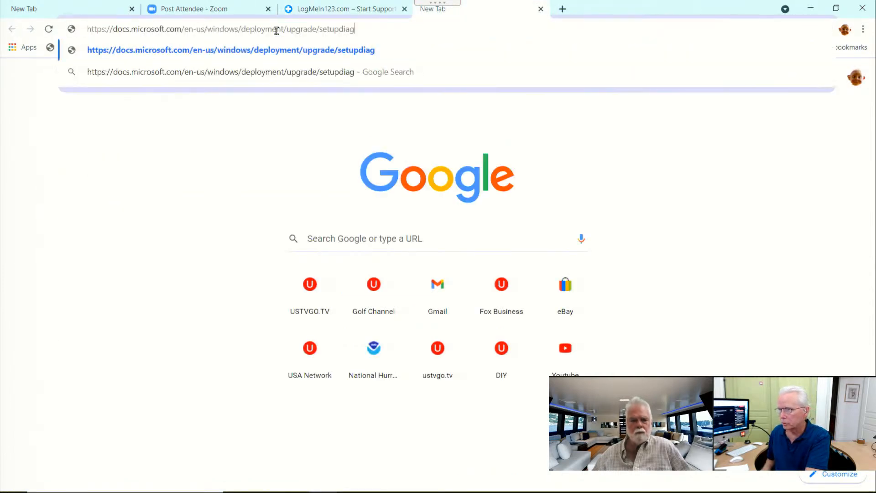
key("Return")
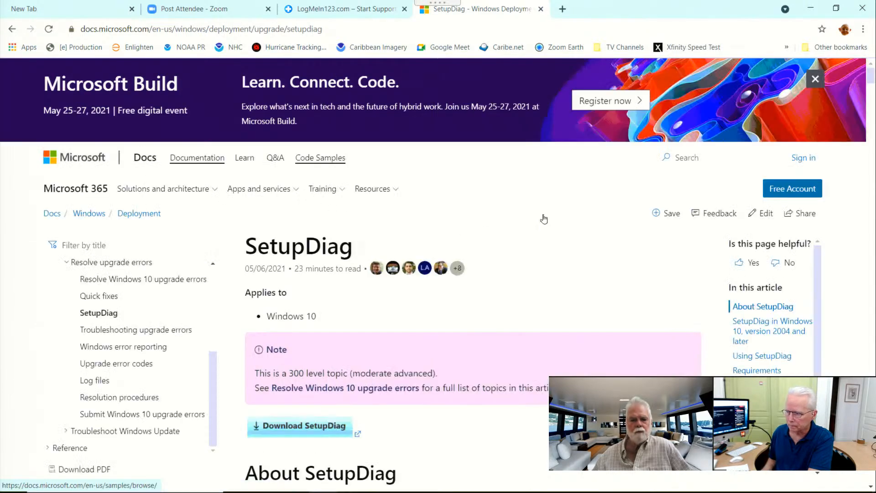
Step: Download SetupDiag.exe from the page, run it, and allow it to make changes to the device
left_click(317, 429)
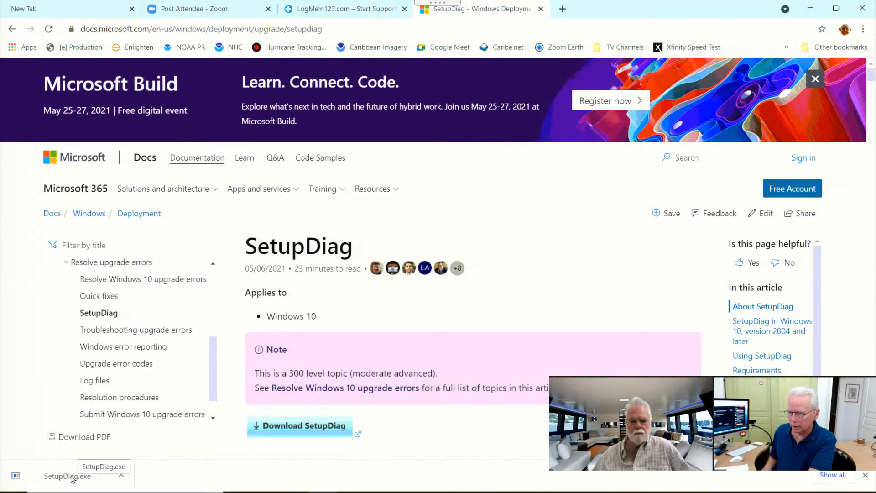
left_click(72, 478)
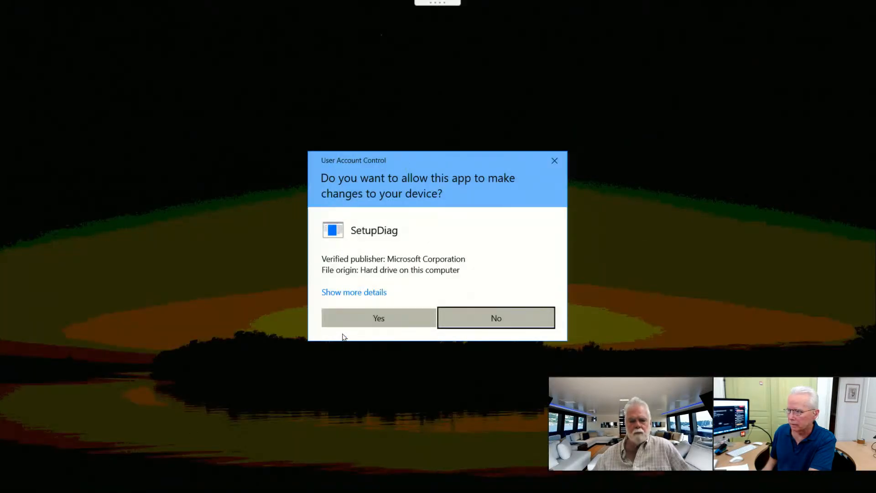
left_click(373, 322)
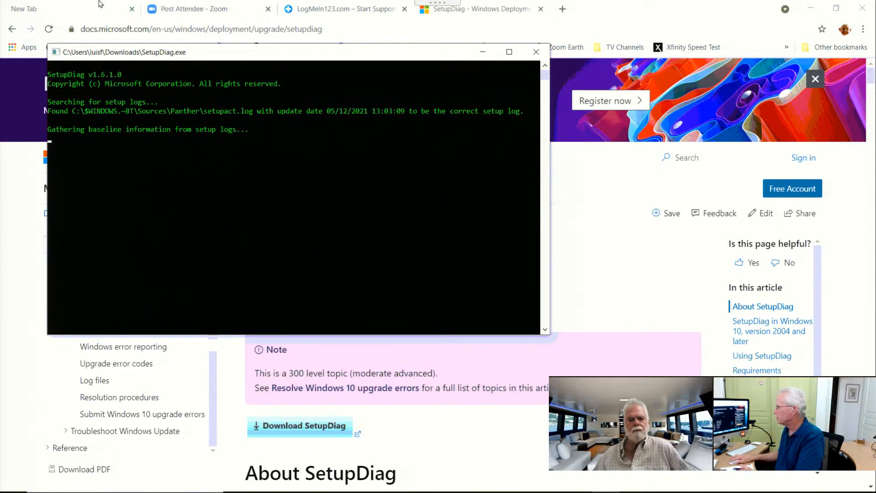
mouse_move(101, 3)
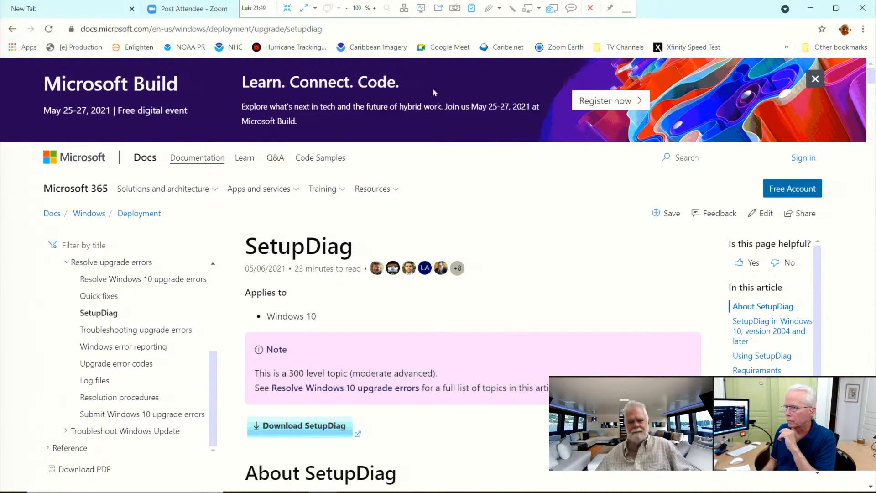
Step: Minimize Chrome on the remote PC, check the remaining items in the OneNote checklist, and switch back to LogMeIn Rescue
left_click(814, 9)
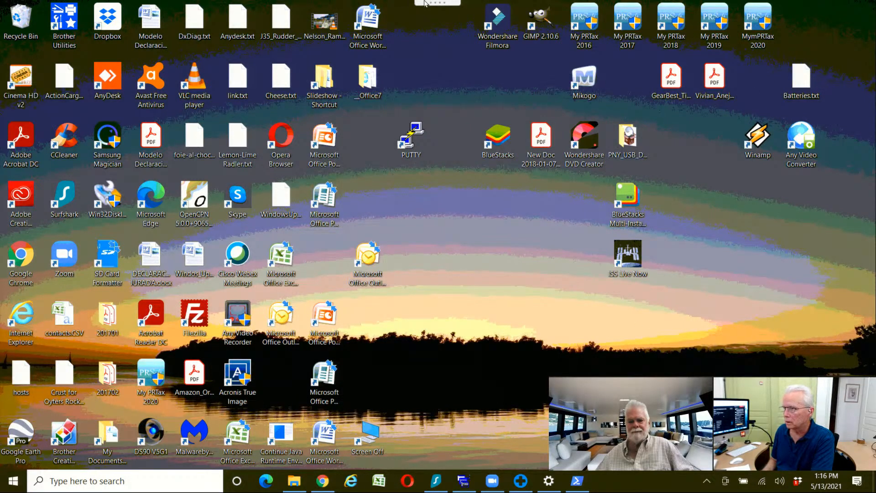
mouse_move(418, 5)
left_click(287, 5)
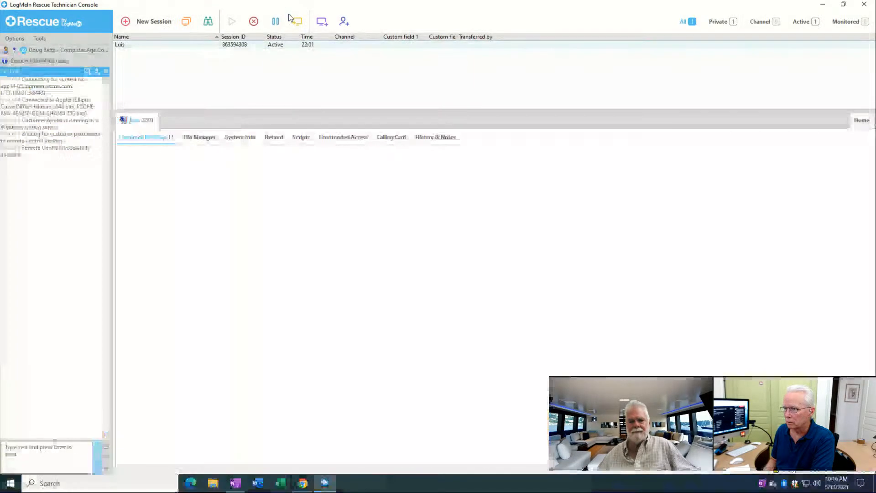
left_click(235, 482)
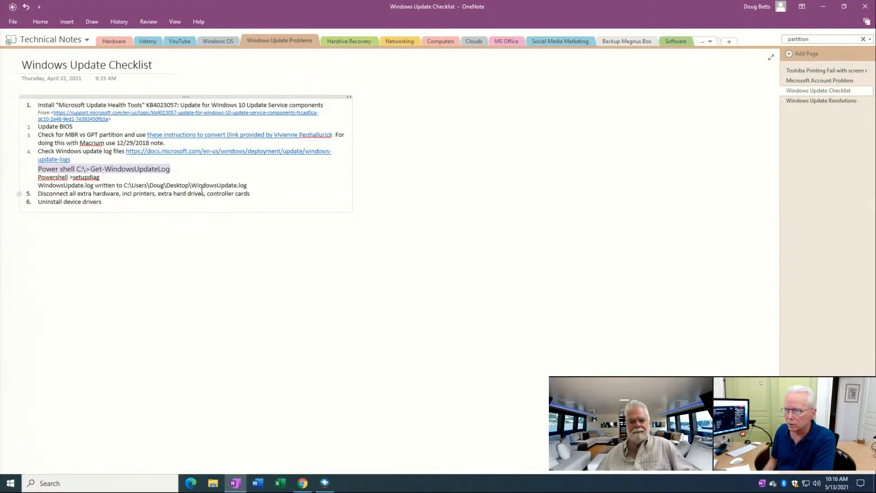
left_click(325, 483)
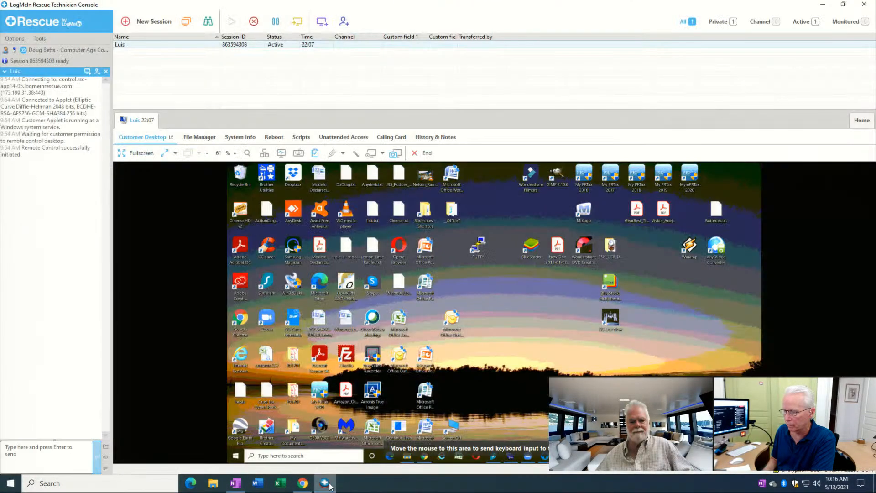
Step: Show the remote desktop full screen, open its WindowsUpdate.log file, and maximize the log window
left_click(137, 153)
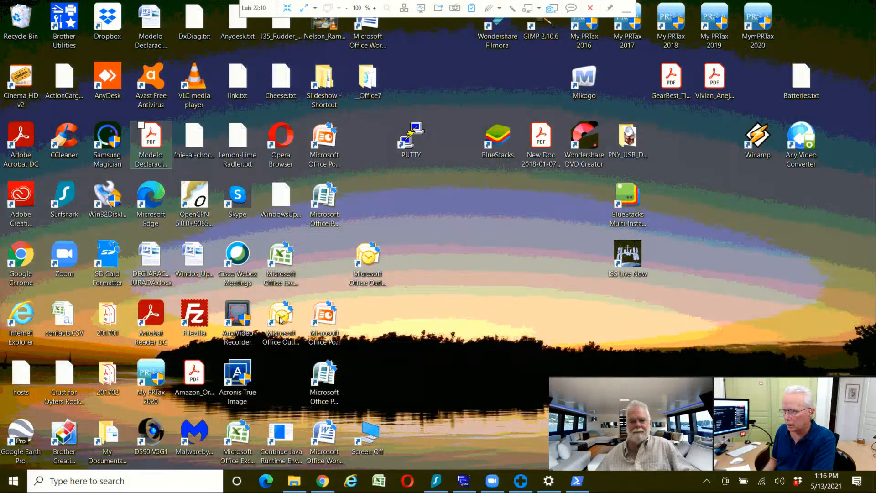
left_click(325, 329)
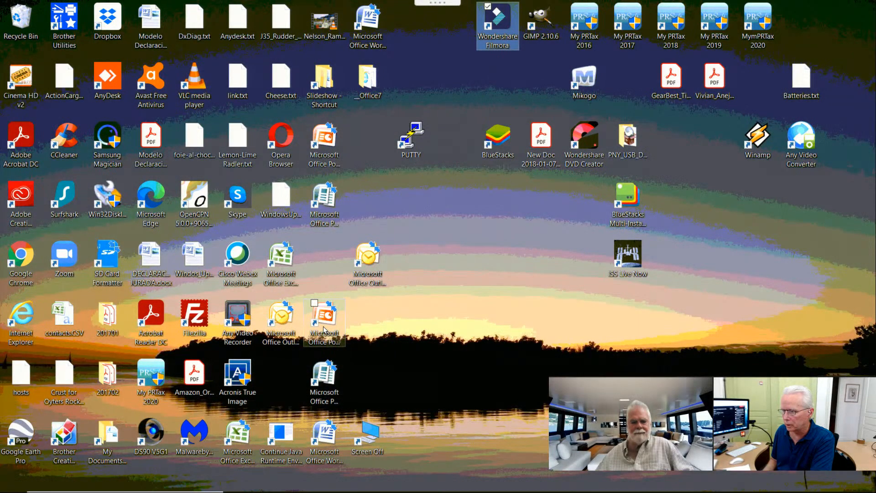
key("w")
key("w")
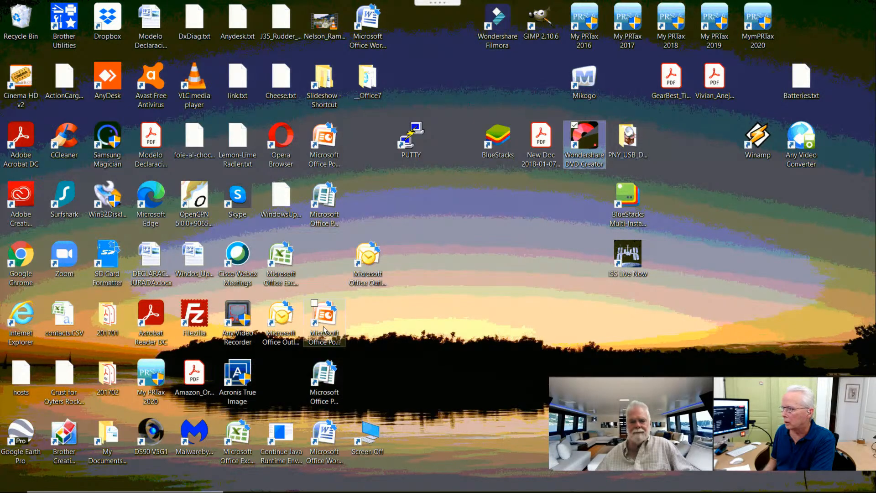
key("w")
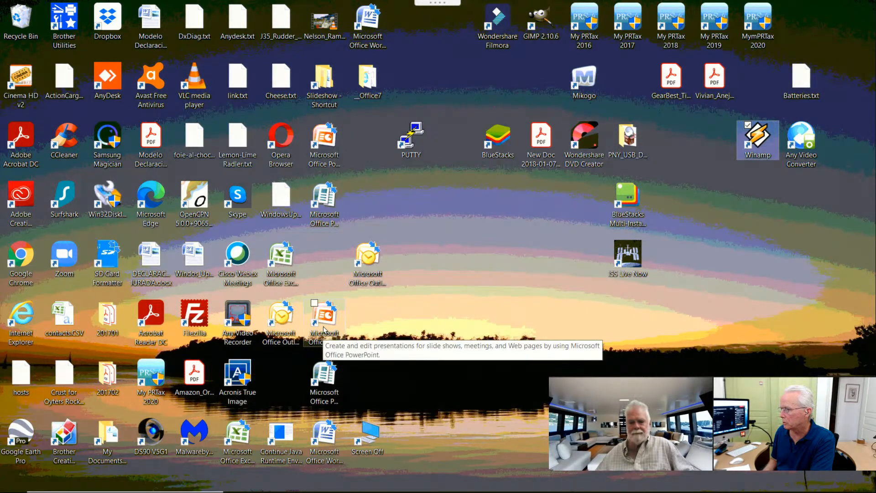
key("w")
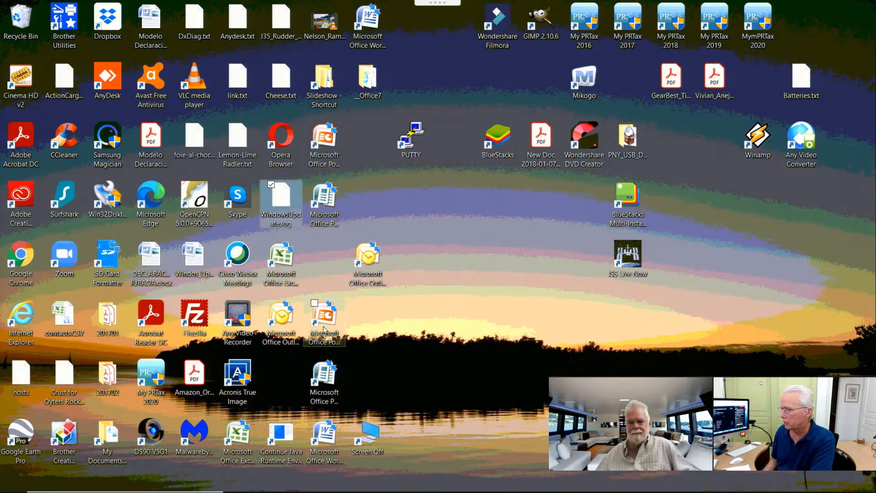
double_click(279, 201)
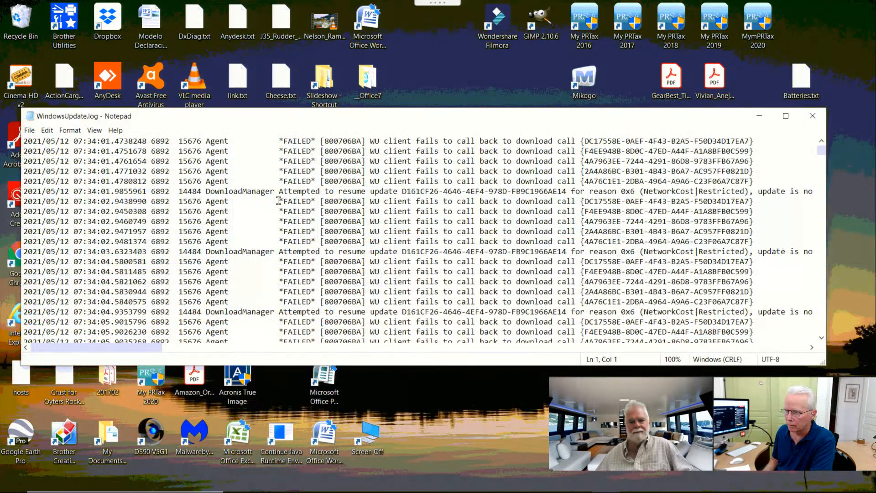
left_click(785, 117)
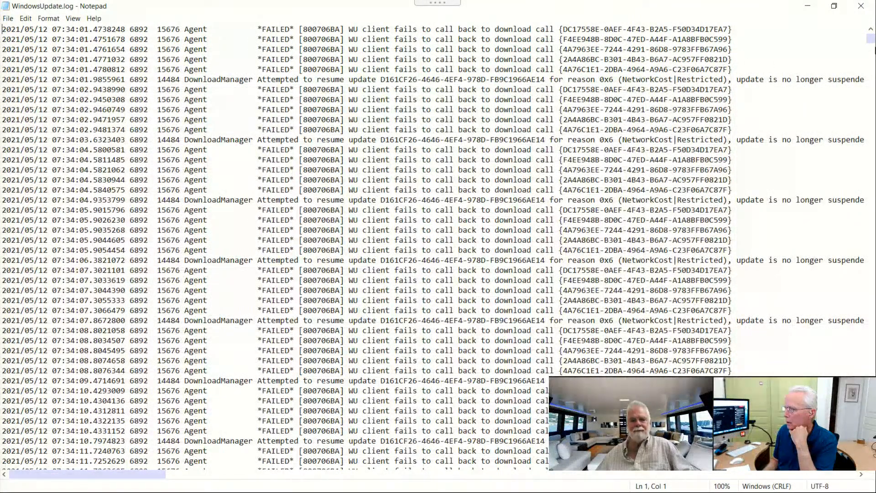
Step: Examine the most recent entries at the end of WindowsUpdate.log, working back to the beginning of the file
left_click_drag(872, 45, 870, 460)
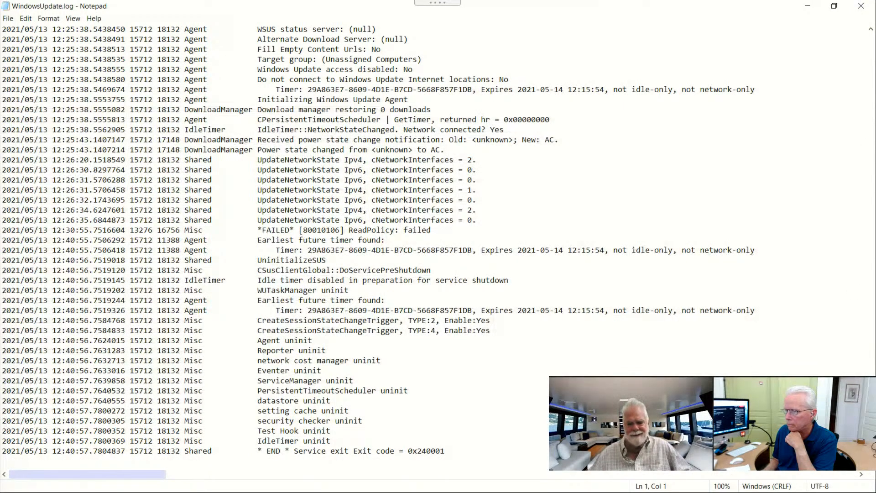
scroll(438, 237, "up", 15)
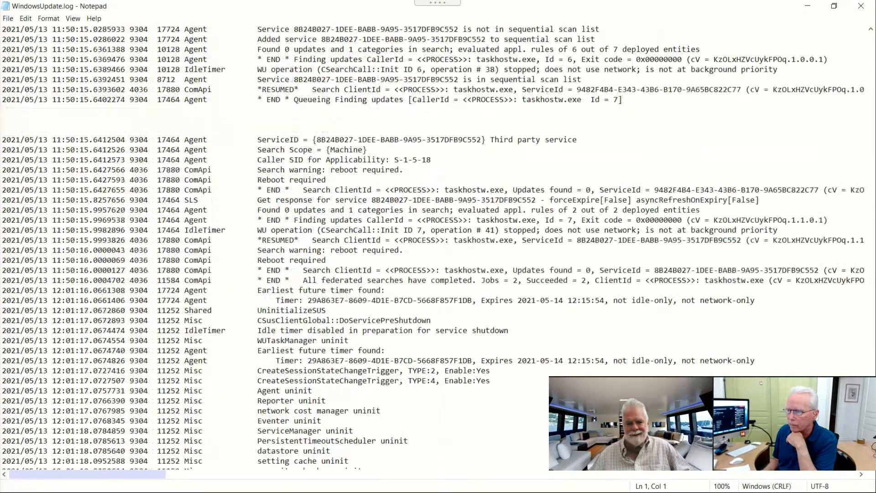
scroll(438, 237, "up", 15)
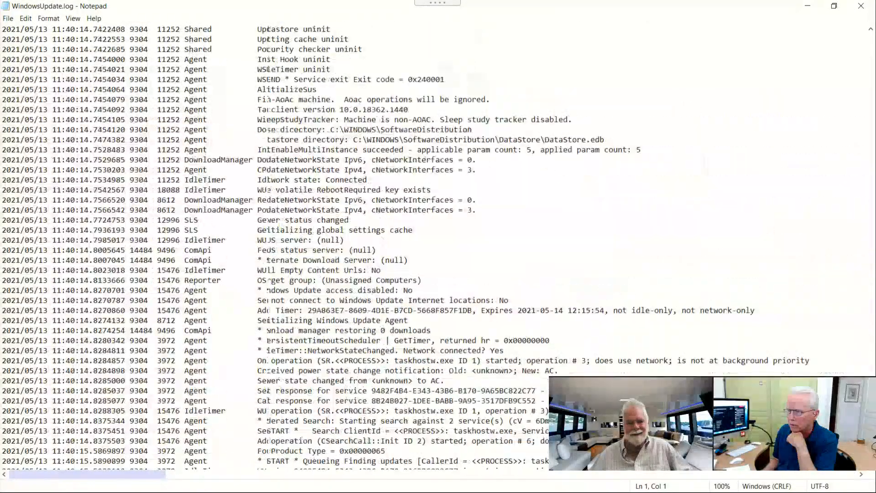
scroll(868, 146, "up", 15)
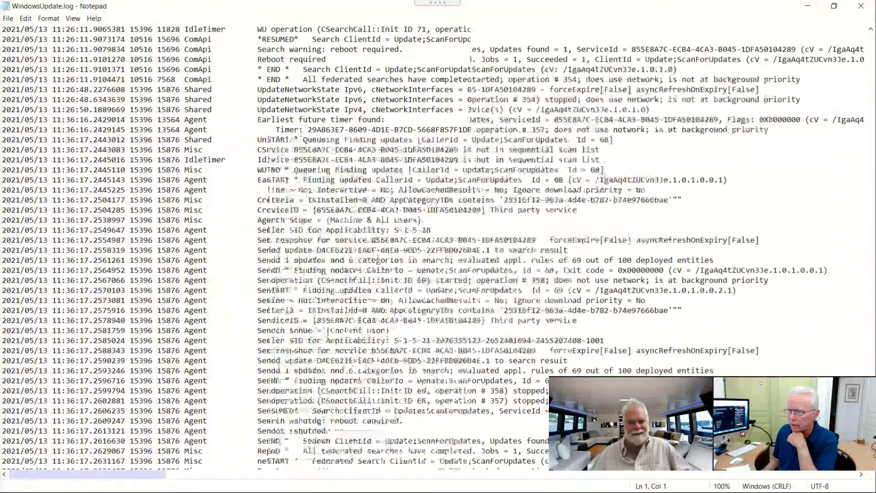
scroll(869, 146, "up", 15)
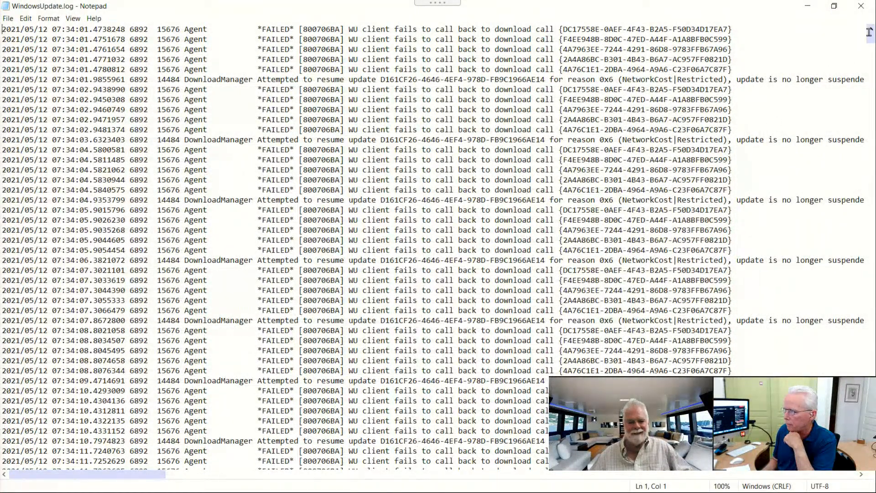
Step: Read through the 2021/05/12 log entries from the beginning, checking for failures and the Windows 10 version 20H2 feature update installation
left_click_drag(873, 46, 872, 61)
scroll(438, 246, "down", 10)
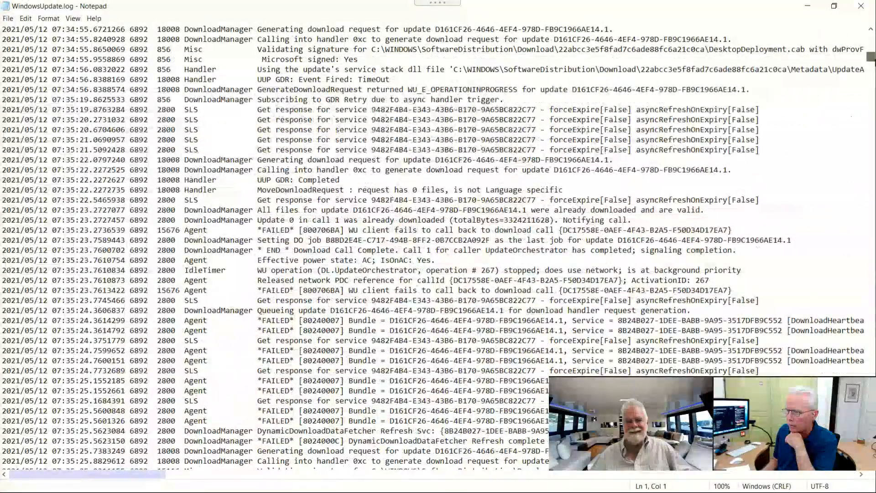
scroll(438, 246, "down", 20)
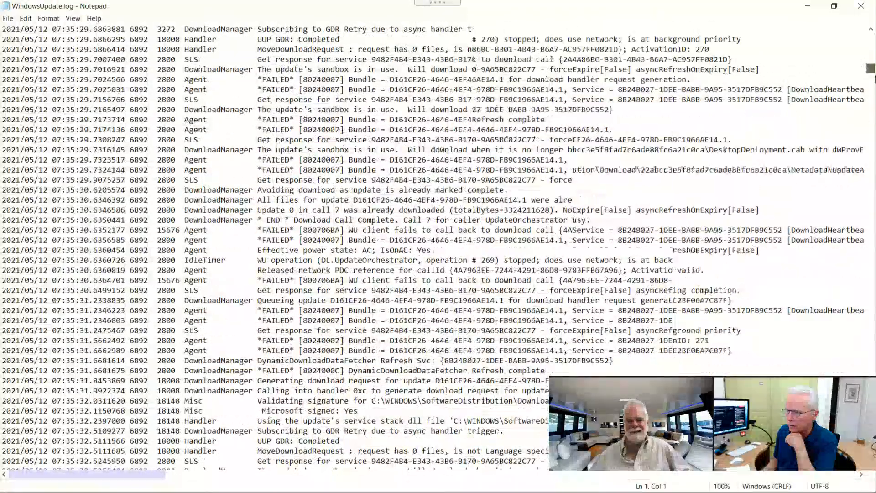
scroll(438, 246, "down", 20)
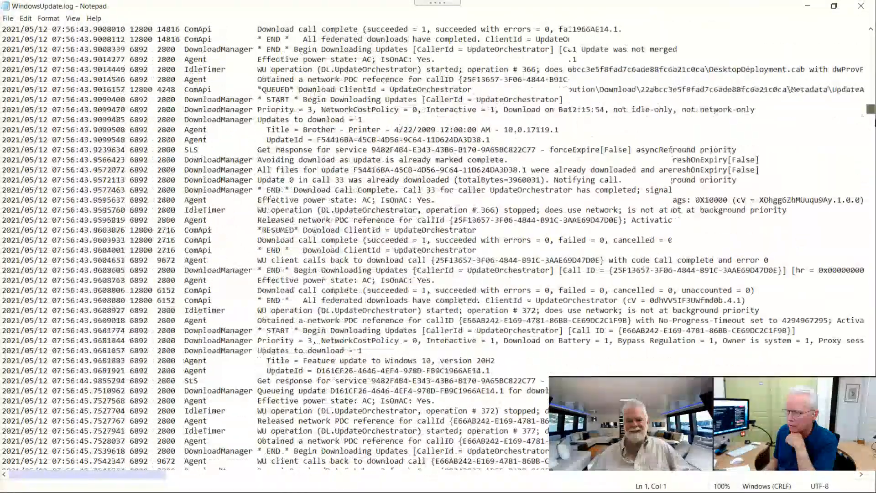
scroll(437, 246, "down", 20)
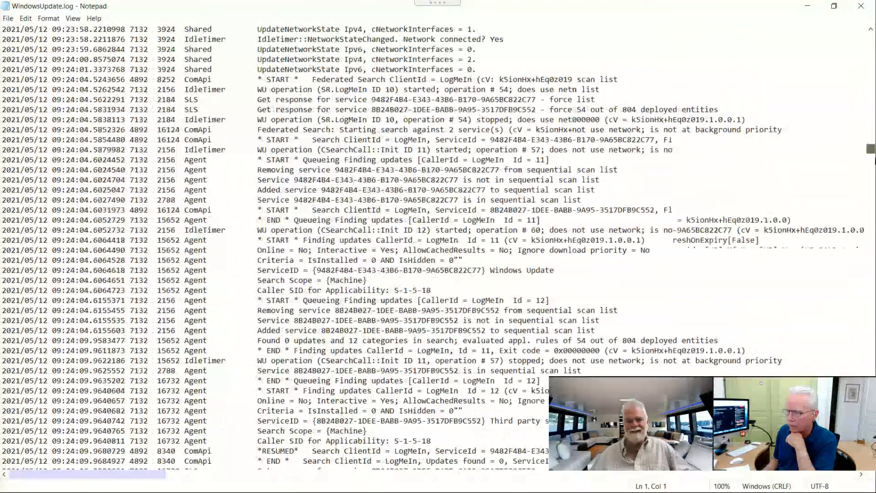
scroll(437, 247, "down", 20)
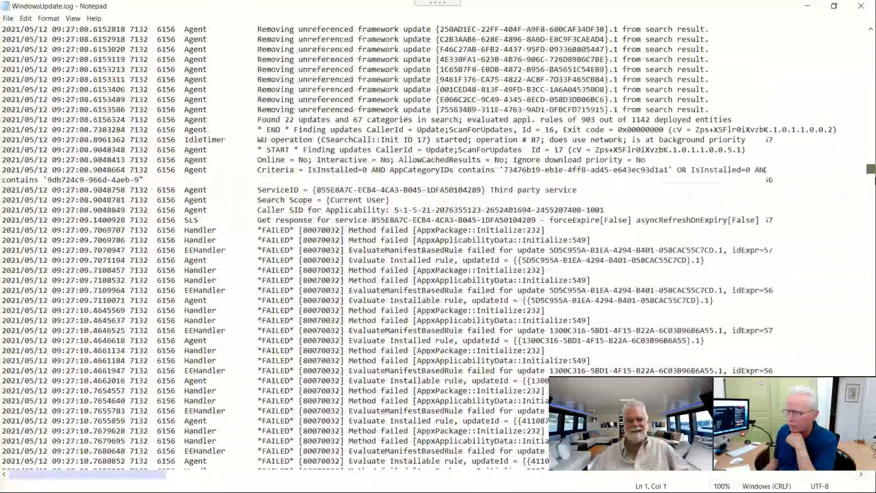
scroll(438, 246, "down", 20)
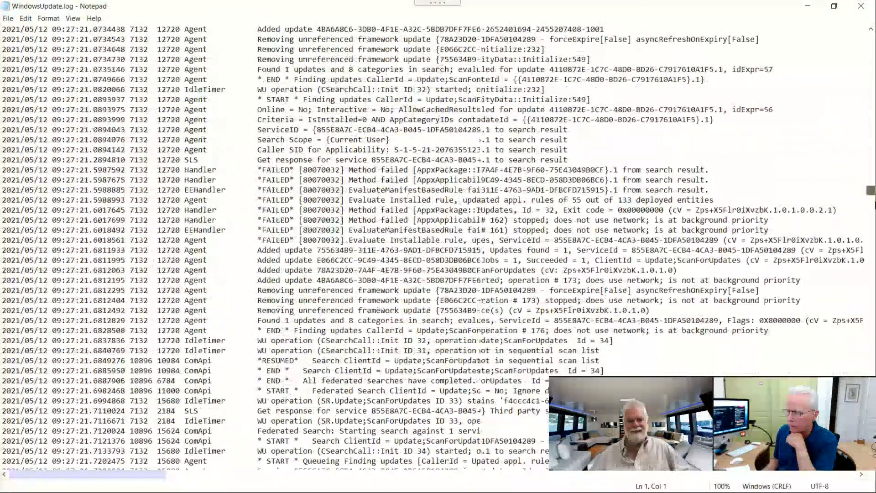
scroll(438, 246, "down", 20)
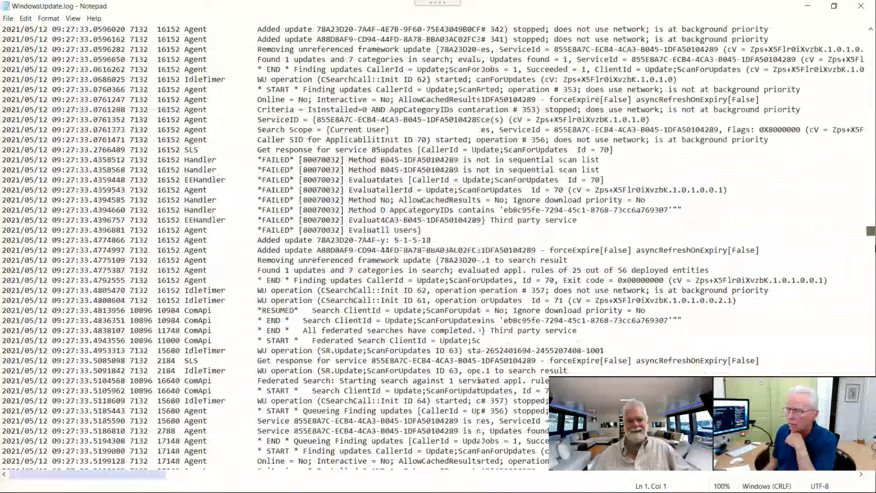
scroll(874, 267, "down", 20)
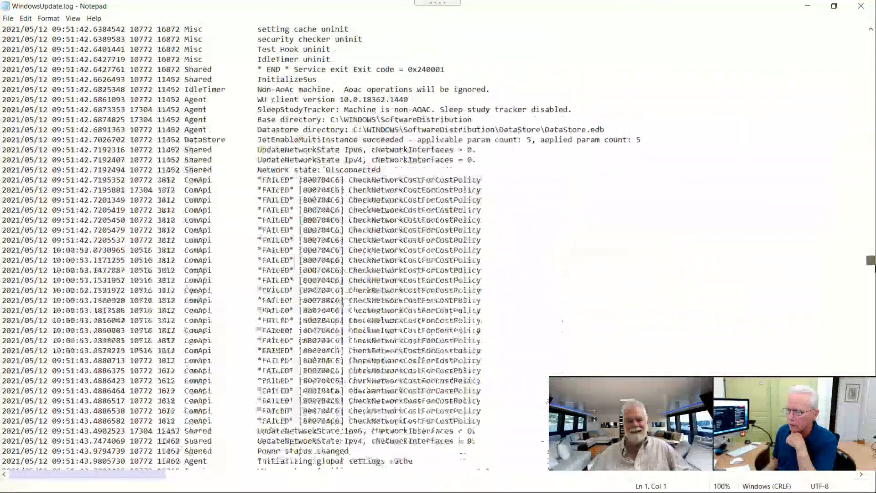
scroll(874, 268, "down", 20)
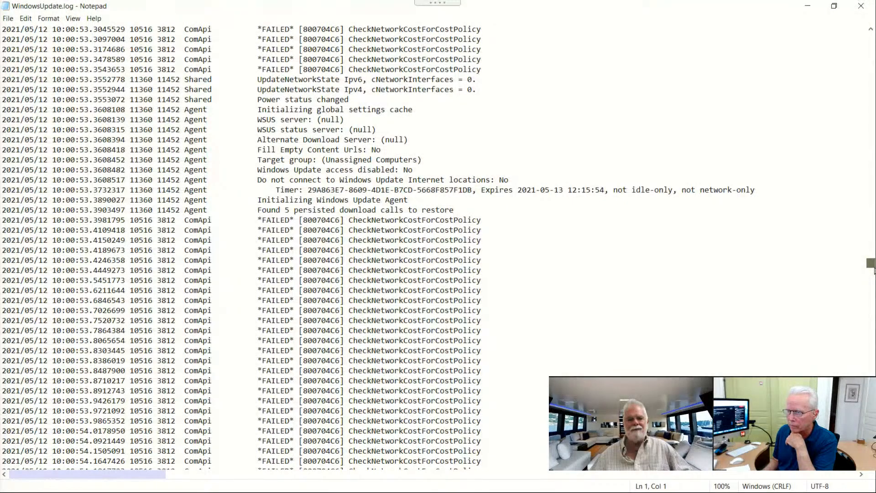
scroll(874, 268, "down", 20)
scroll(874, 268, "down", 12)
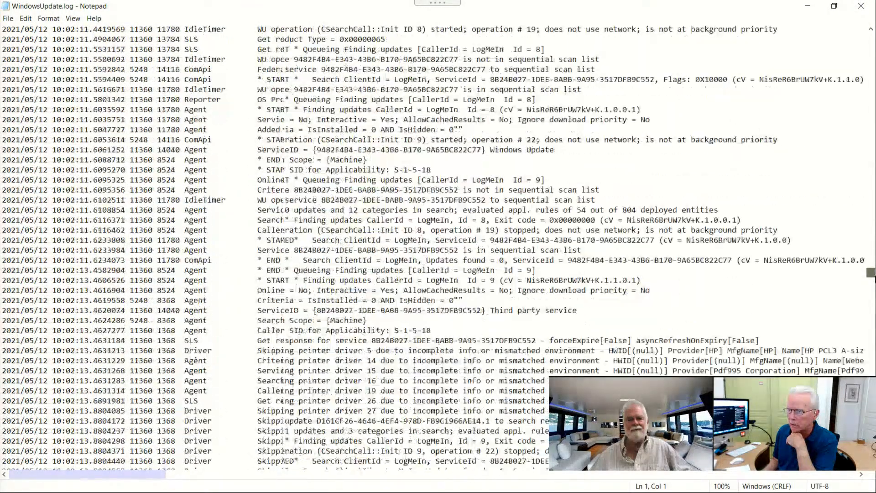
scroll(874, 268, "down", 20)
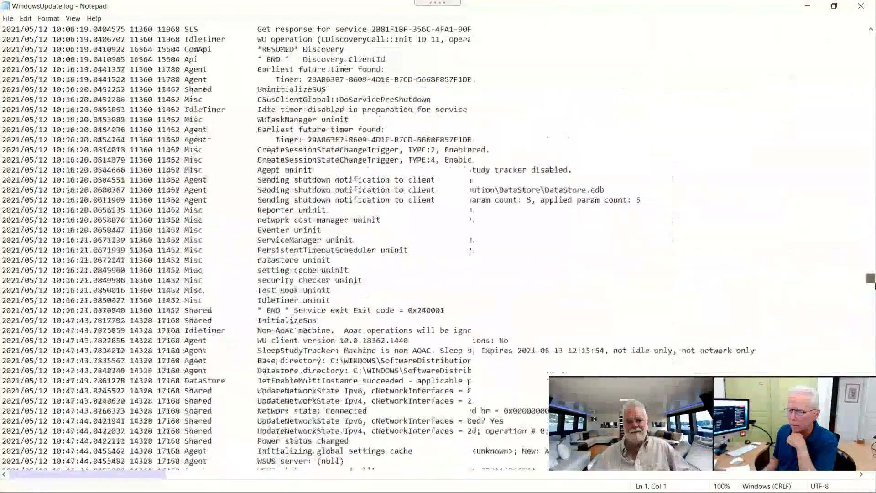
scroll(872, 281, "down", 20)
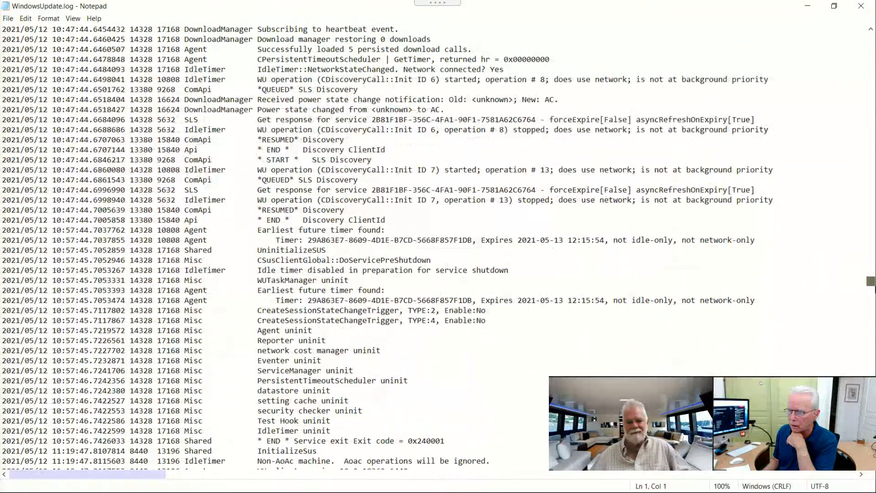
scroll(870, 284, "down", 2)
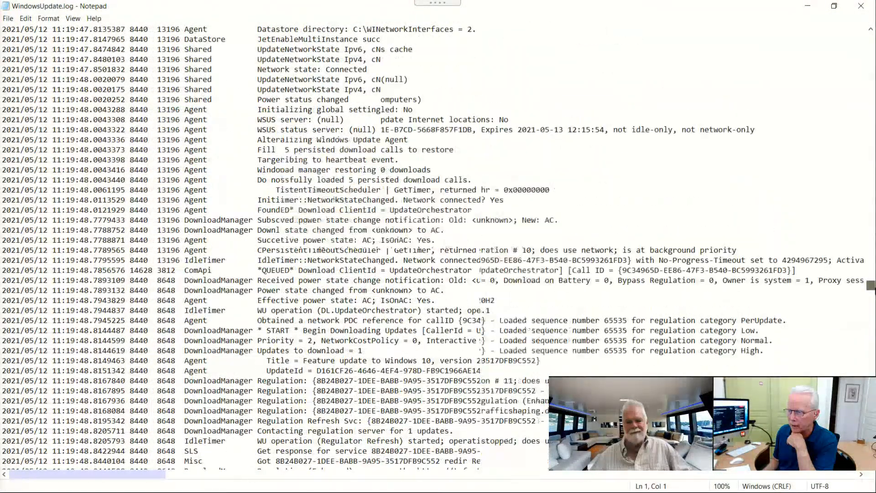
scroll(870, 284, "down", 20)
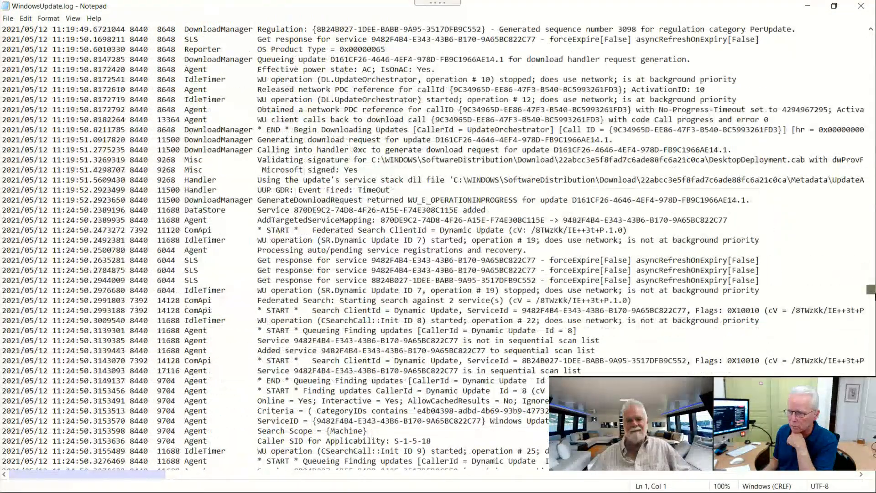
scroll(870, 292, "down", 17)
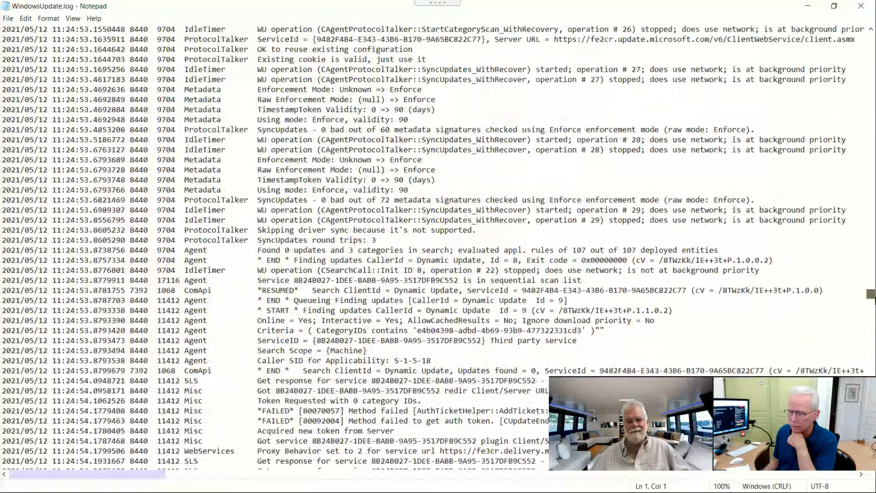
scroll(870, 294, "down", 12)
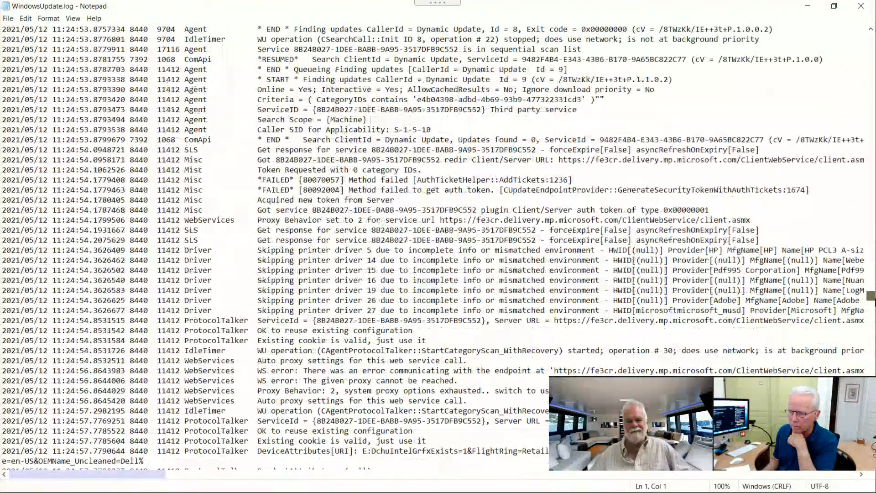
scroll(870, 299, "down", 10)
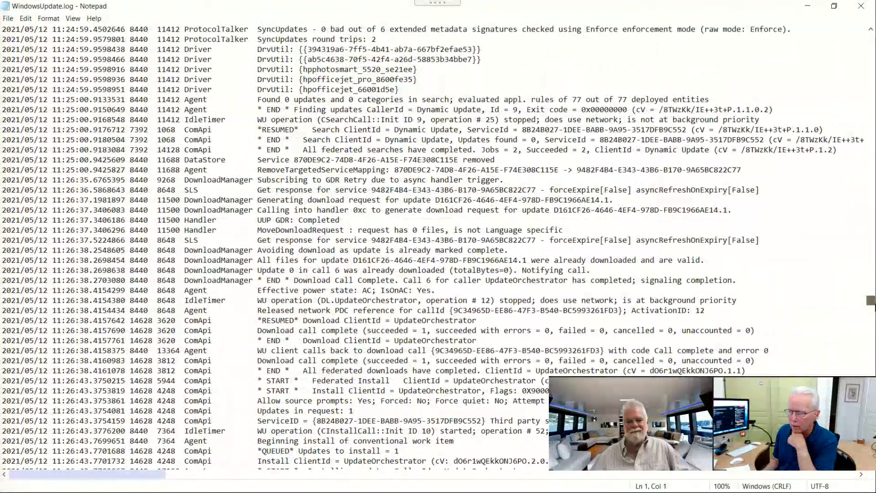
scroll(852, 266, "down", 12)
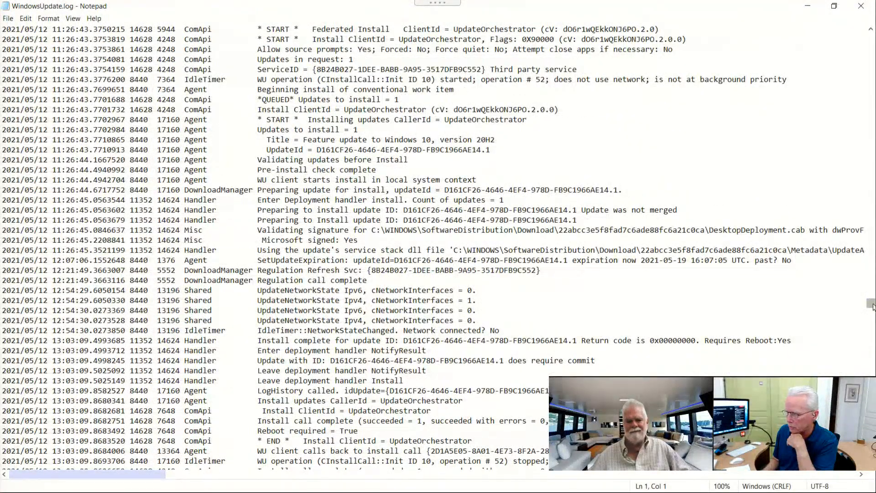
Step: Copy the text "Service exit Exit code = 0x240001" from the 2021/05/12 14:13:20 log entry
left_click_drag(871, 307, 871, 311)
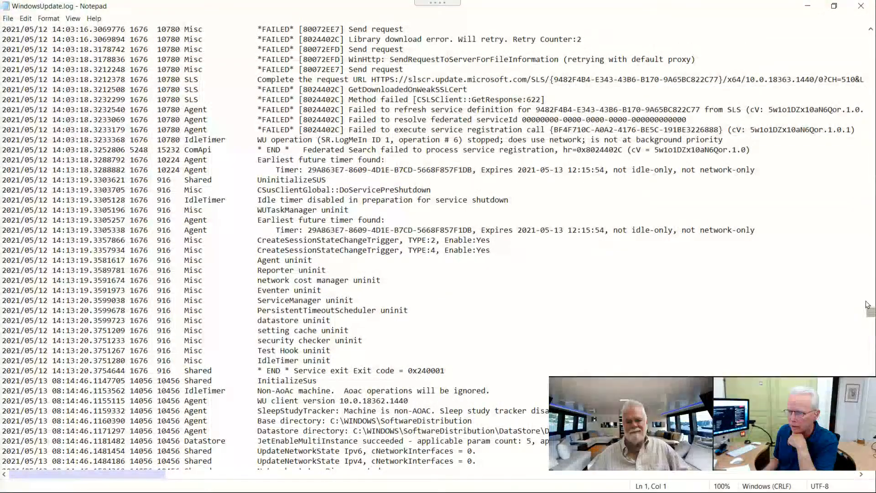
left_click(873, 349)
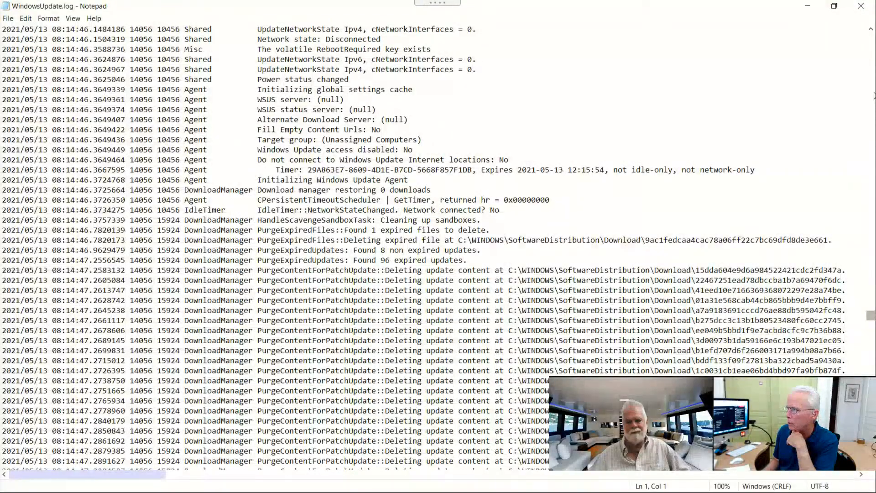
left_click(871, 30)
left_click(871, 30)
left_click(871, 31)
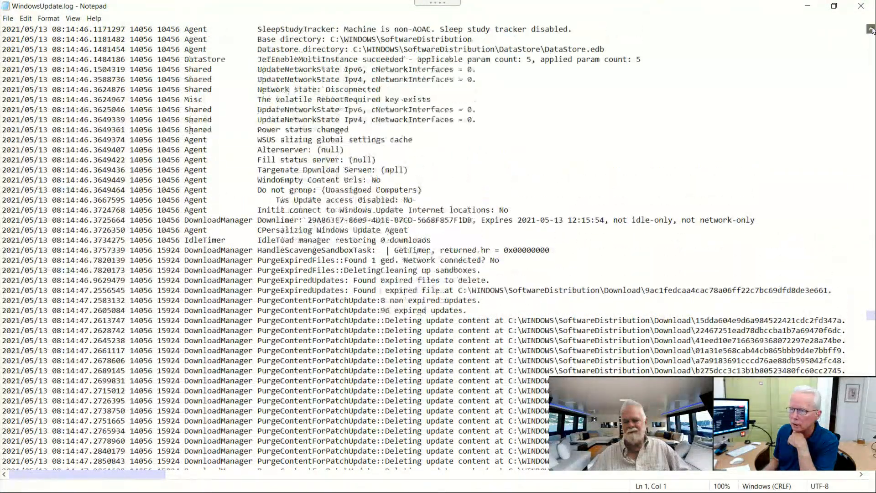
left_click_drag(871, 30, 872, 37)
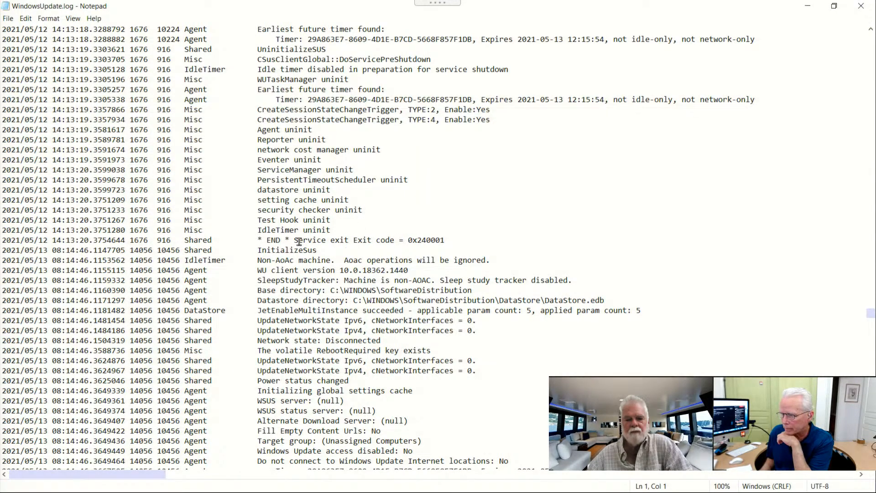
left_click_drag(294, 239, 445, 242)
key("ctrl+c")
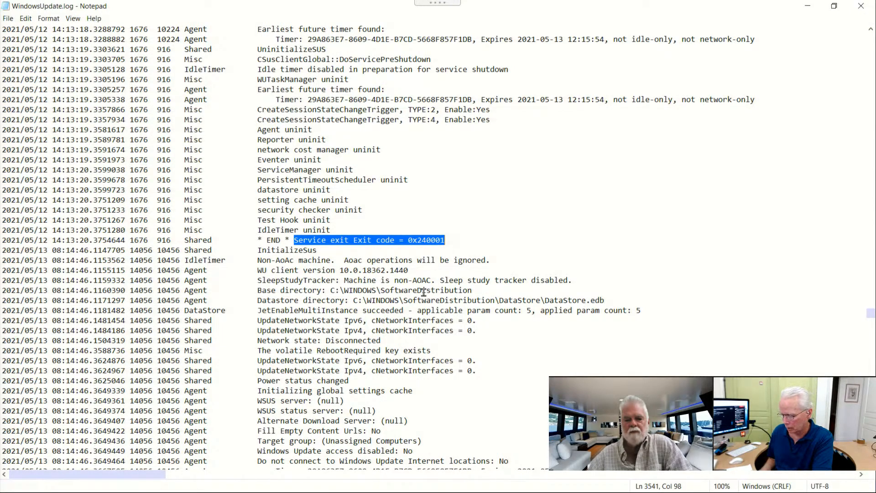
Step: Search Google in a new Chrome tab for "Service exit Exit code = 0x240001" and skim the results
key("super")
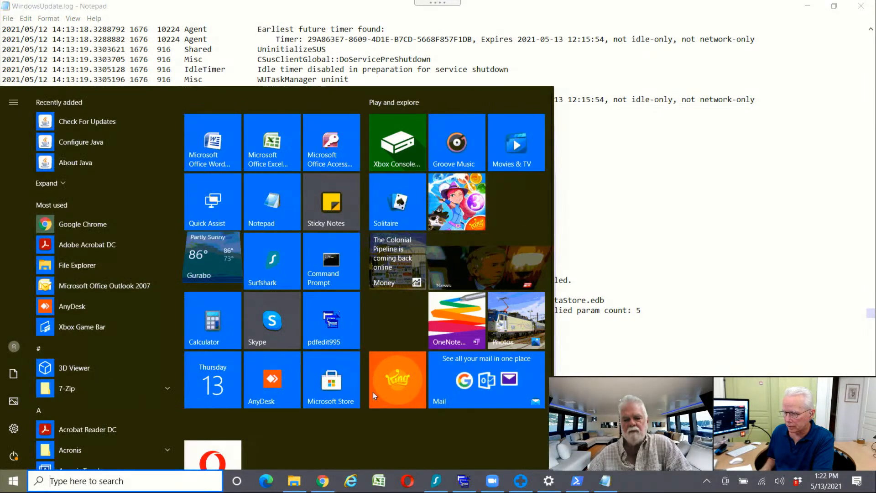
left_click(326, 480)
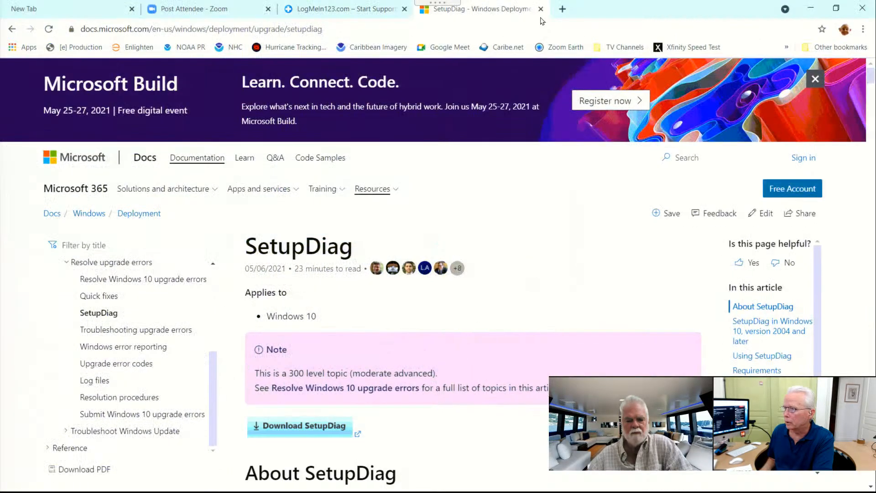
left_click(562, 9)
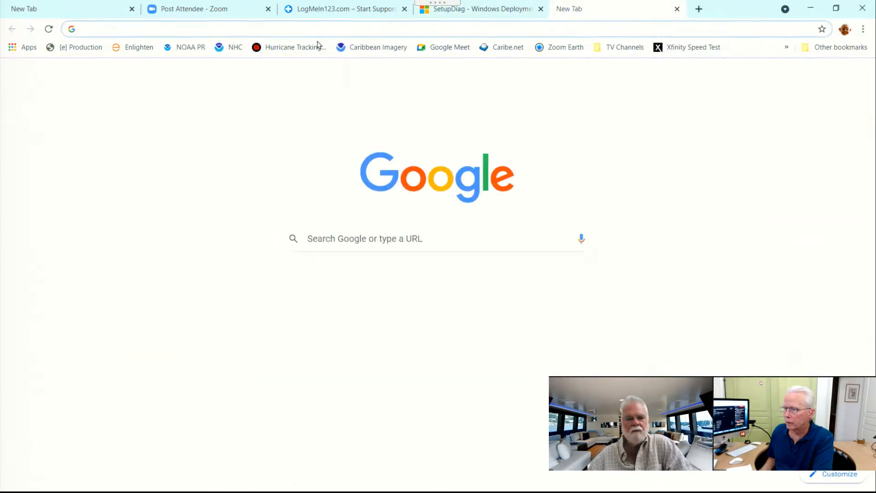
left_click(343, 241)
key("ctrl+v")
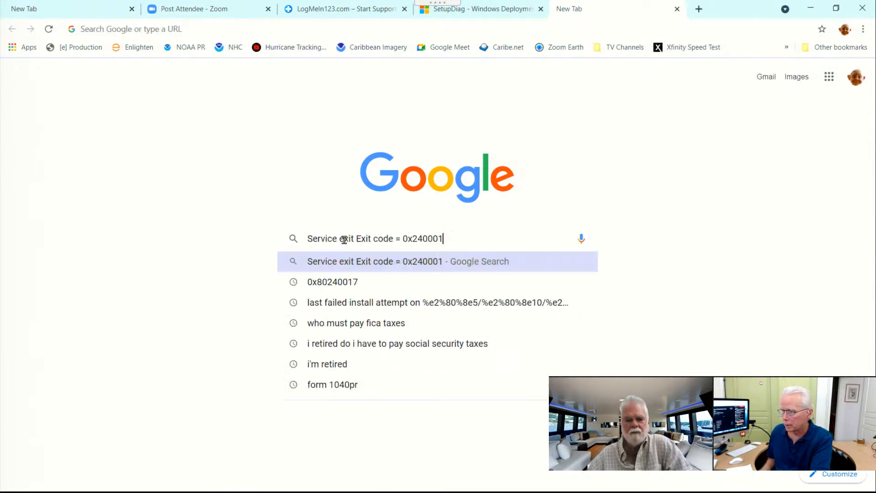
key("Return")
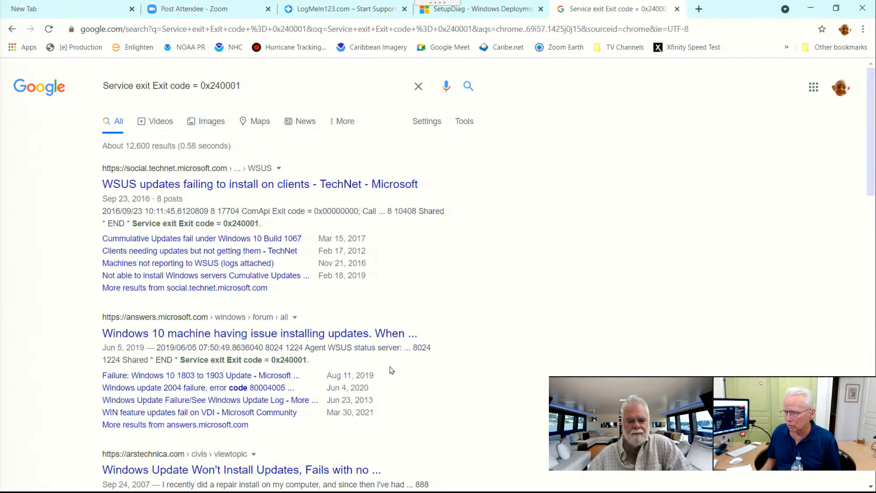
scroll(391, 370, "down", 2)
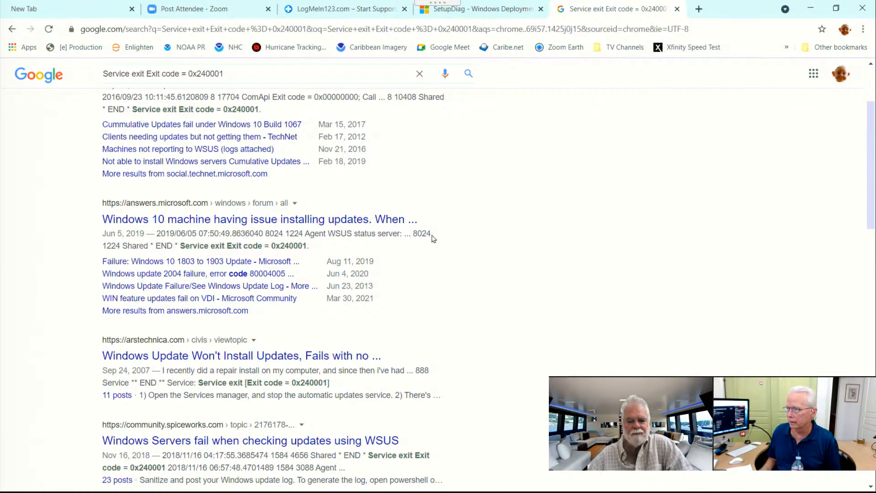
scroll(438, 232, "up", 3)
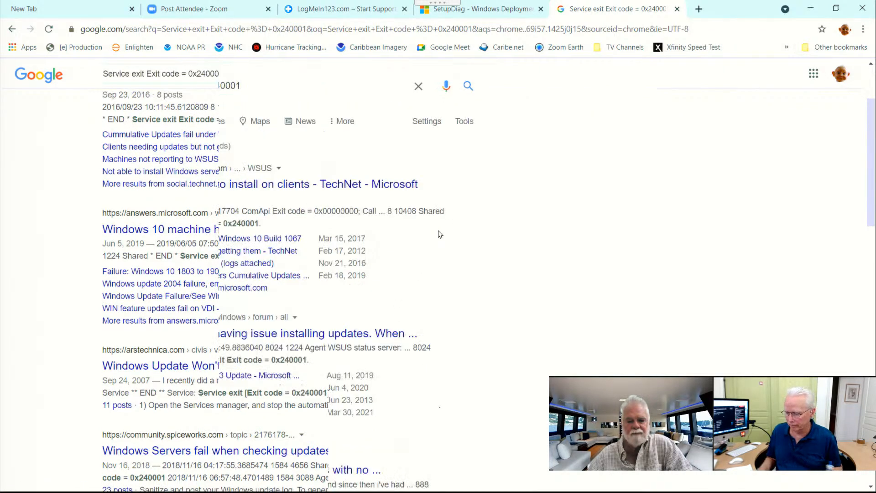
Step: Return to WindowsUpdate.log, examine the entries preceding the 14:13:20 service exit, and highlight the start of the 14:03:18 service registration failure
left_click(813, 11)
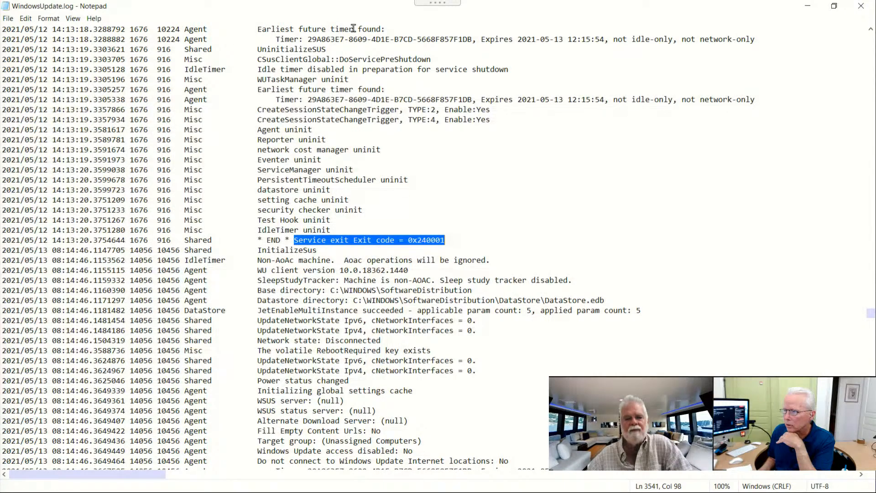
left_click(870, 30)
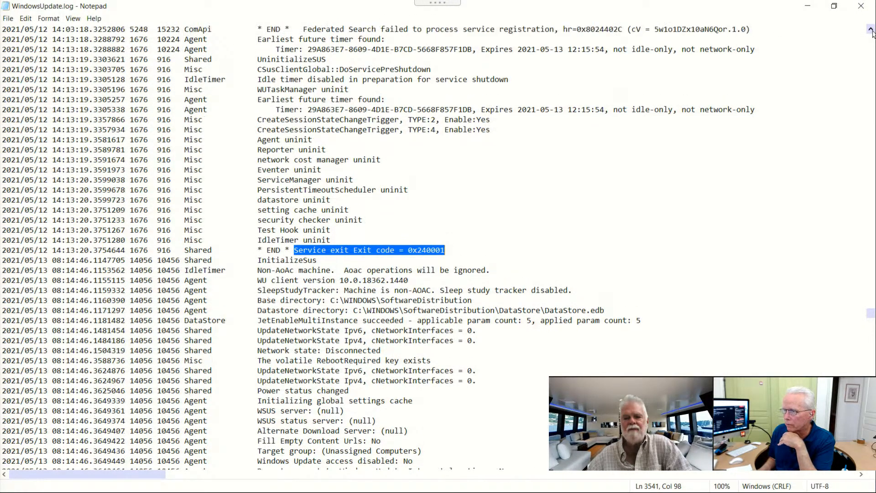
left_click(870, 30)
left_click(870, 30)
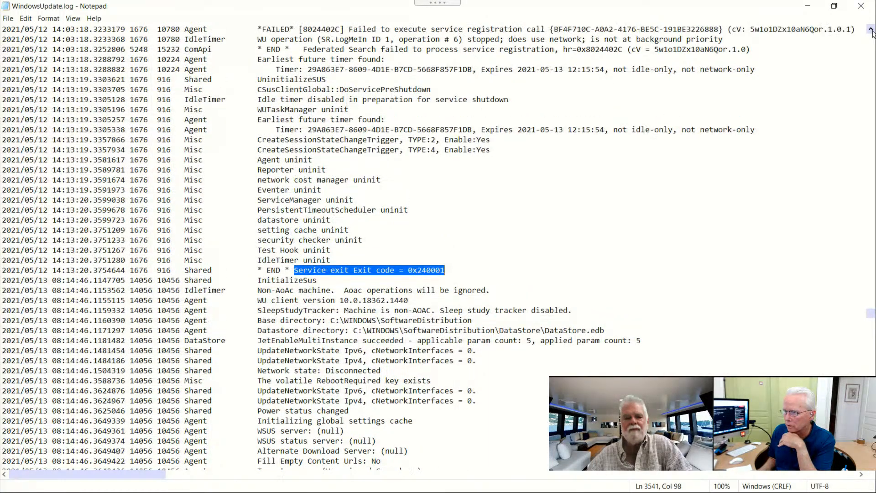
left_click(870, 31)
left_click(870, 30)
left_click(870, 30)
left_click(870, 30)
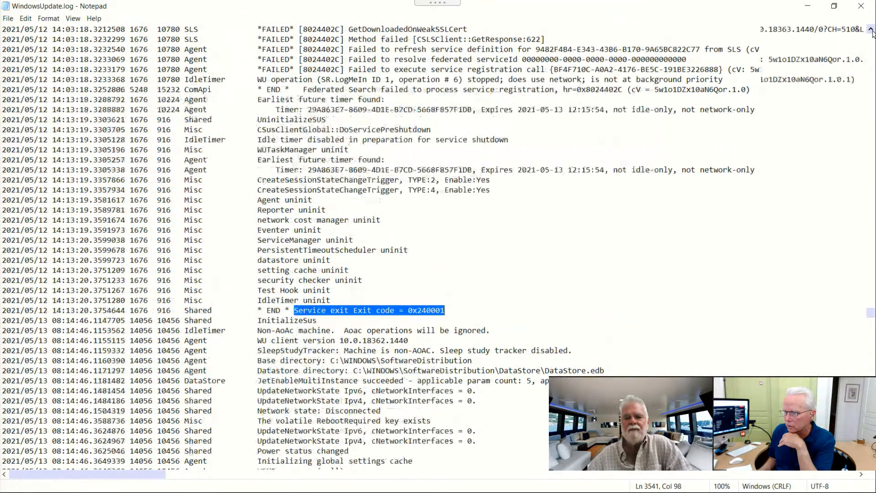
left_click(870, 30)
left_click(870, 30)
left_click(870, 30)
left_click(870, 30)
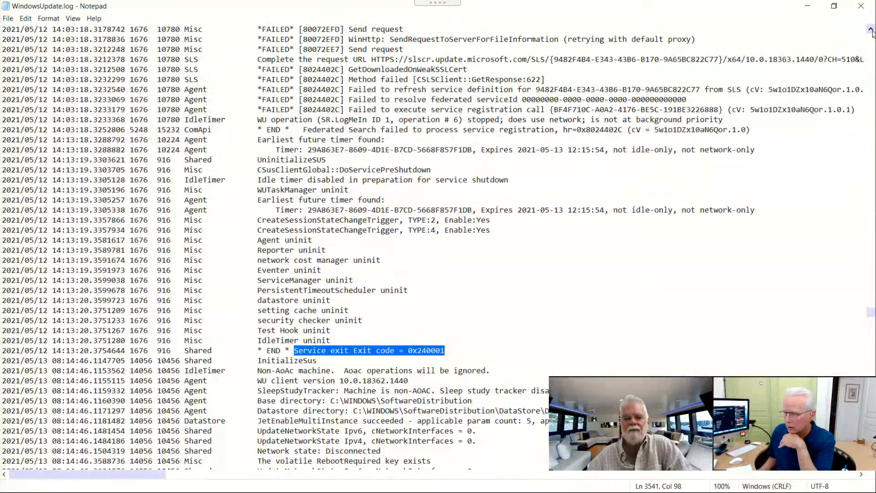
left_click(870, 30)
left_click(870, 31)
left_click(870, 30)
left_click(871, 30)
left_click(871, 30)
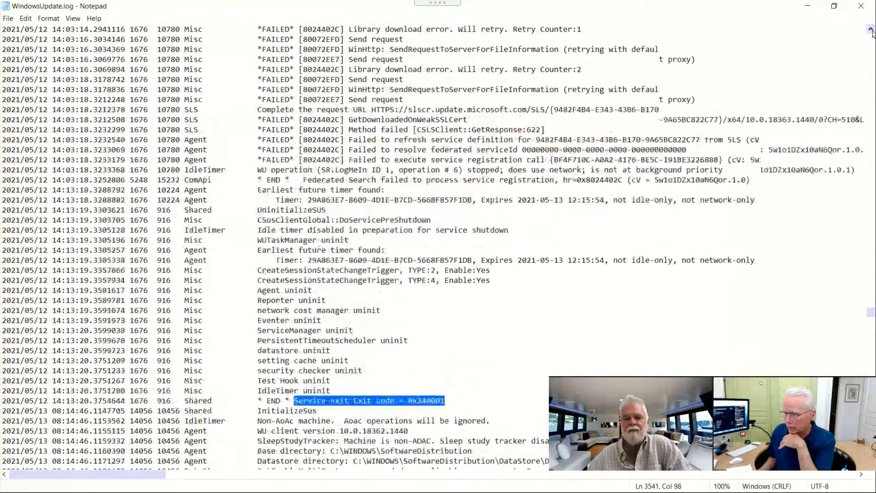
left_click(870, 30)
left_click(871, 31)
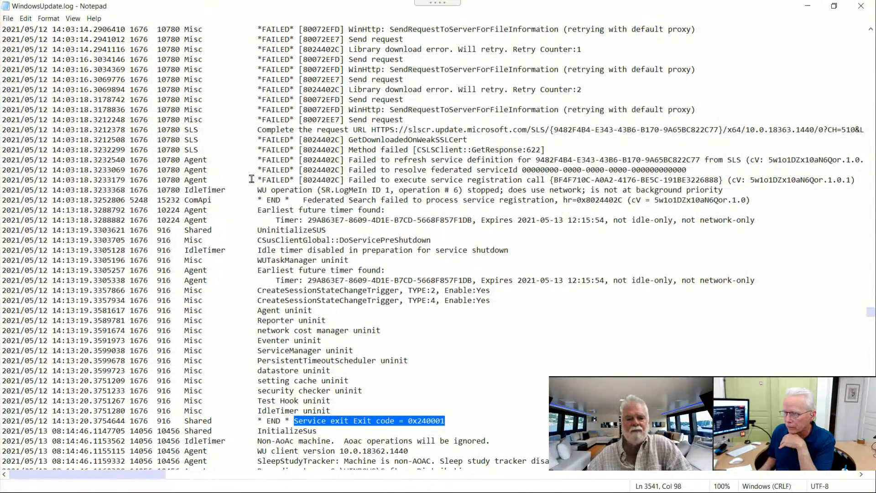
left_click_drag(257, 179, 356, 180)
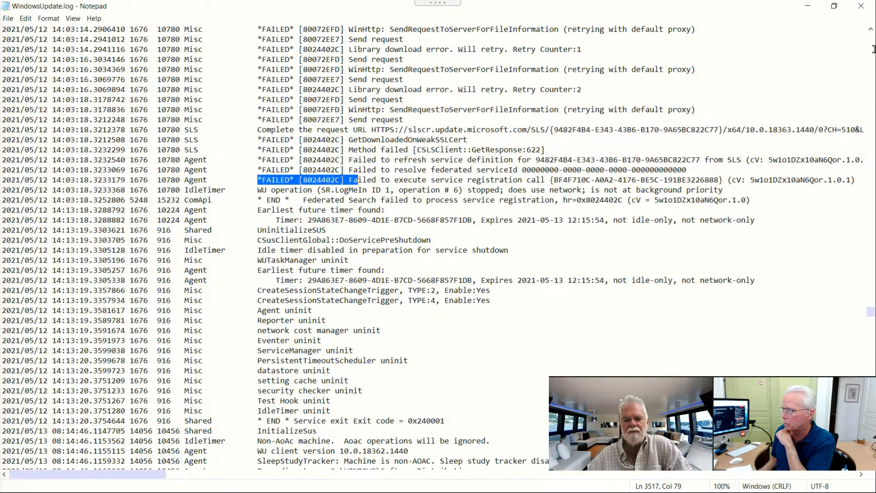
Step: Trace the 2021/05/12 14:03 failures back to the SLS request made at 14:03:10 and highlight its URL
left_click(871, 31)
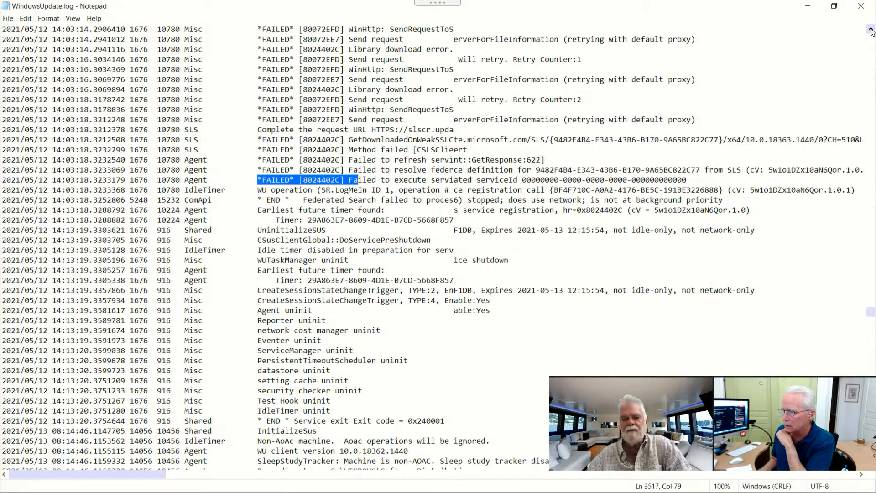
left_click(870, 30)
left_click(871, 30)
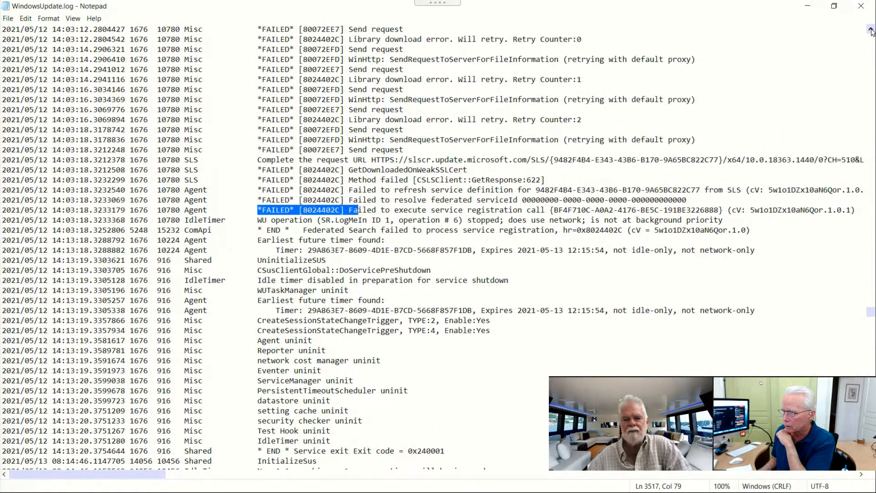
left_click(871, 30)
left_click(870, 31)
left_click(871, 31)
left_click(870, 30)
left_click(870, 30)
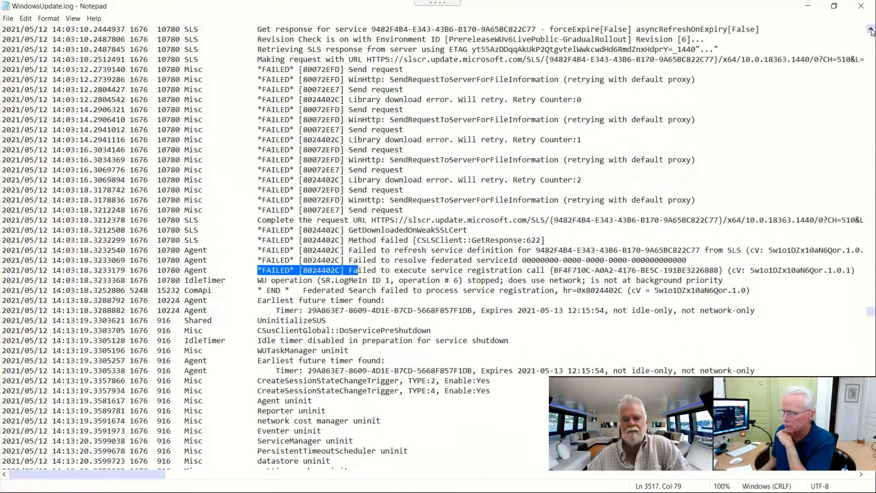
left_click(871, 30)
left_click(871, 30)
left_click(870, 30)
left_click(871, 30)
left_click(870, 30)
left_click(870, 30)
left_click(870, 30)
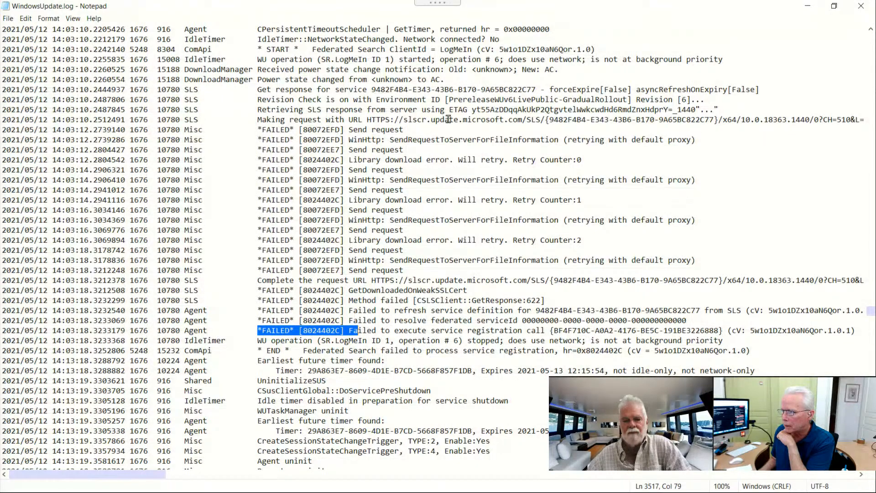
left_click_drag(321, 119, 823, 120)
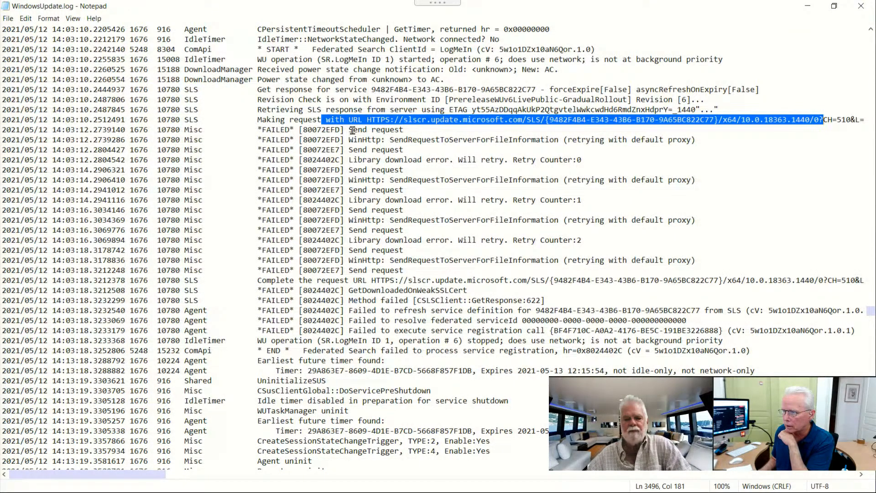
Step: Read through the failed send requests and library download retries 0 to 2 between 14:03:12 and 14:03:16, highlighting key phrases
left_click_drag(353, 129, 387, 131)
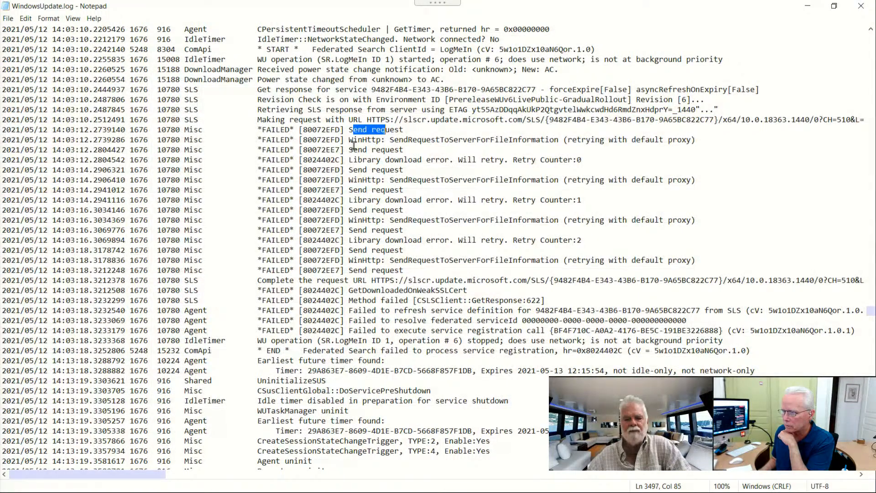
left_click(497, 142)
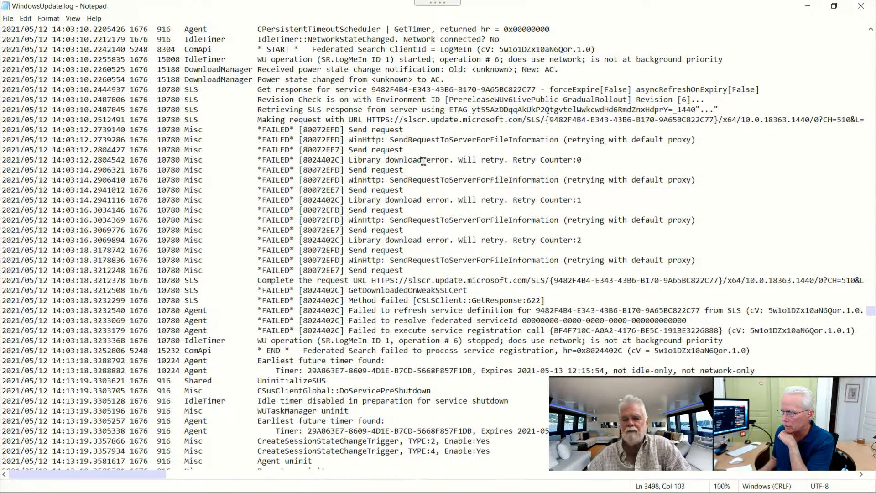
left_click_drag(439, 159, 513, 160)
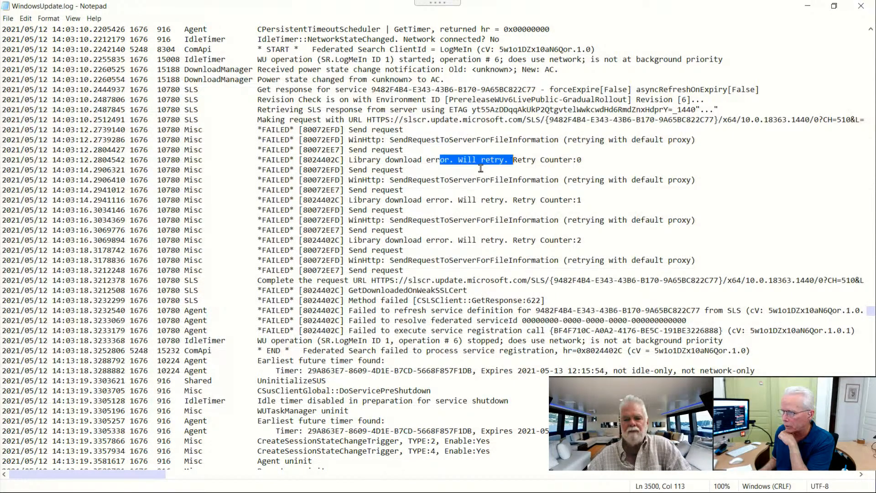
left_click_drag(397, 180, 542, 179)
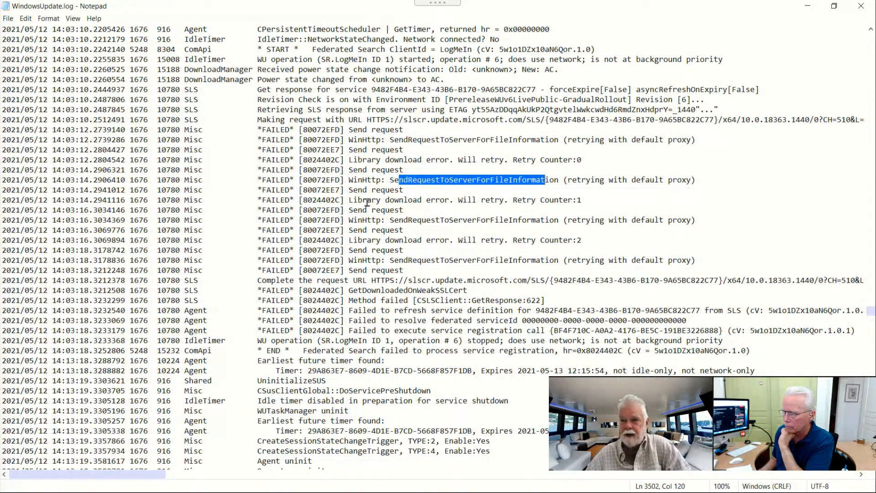
left_click_drag(368, 200, 546, 200)
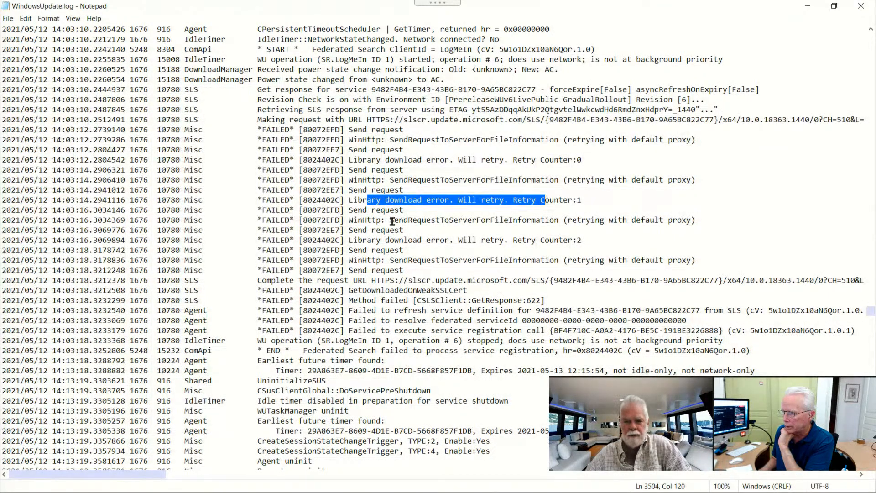
left_click_drag(392, 221, 566, 226)
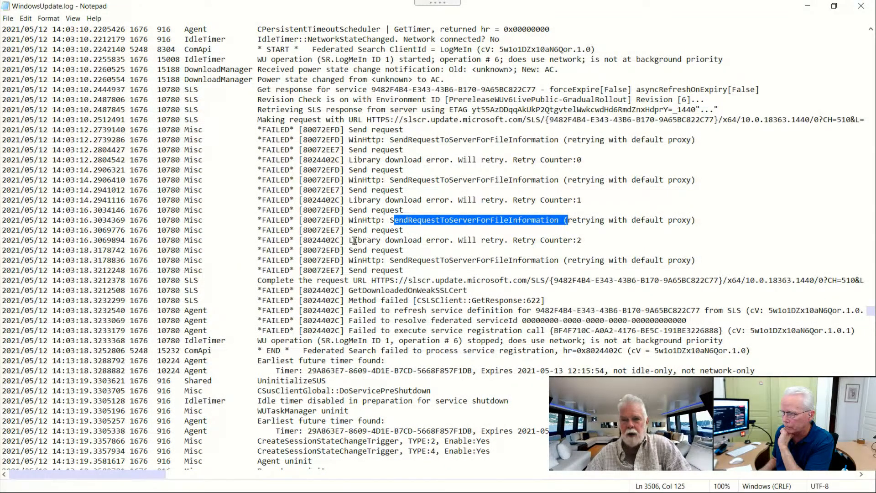
left_click_drag(354, 241, 462, 240)
left_click_drag(548, 240, 568, 240)
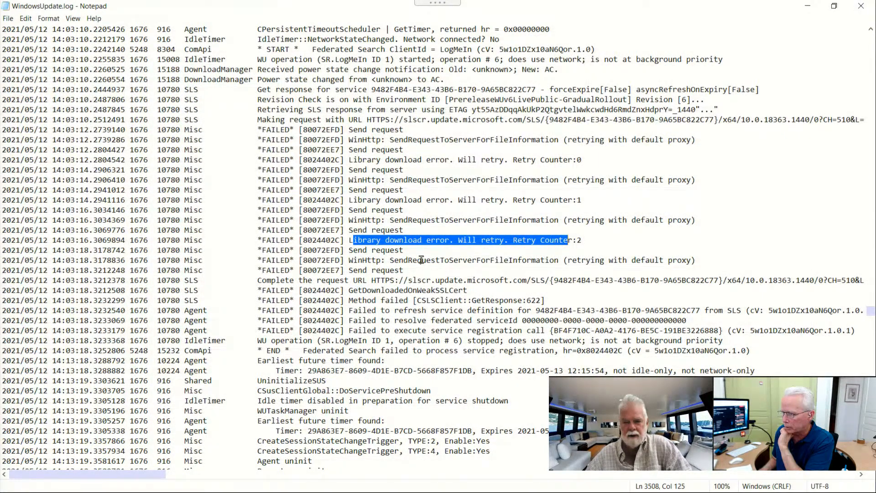
Step: Examine the 14:03:18 entries from the last WinHttp retry to the service registration call, highlighting the URL, certificate, and service failure text
left_click_drag(367, 260, 572, 259)
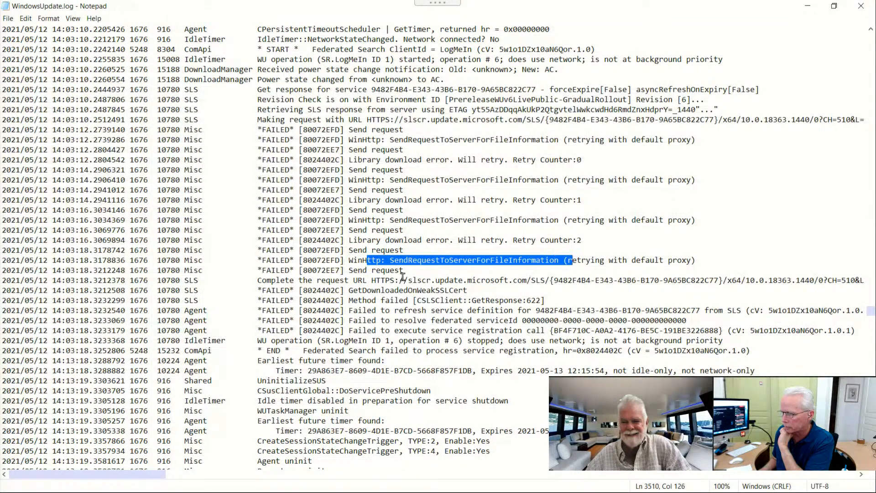
left_click_drag(501, 280, 640, 281)
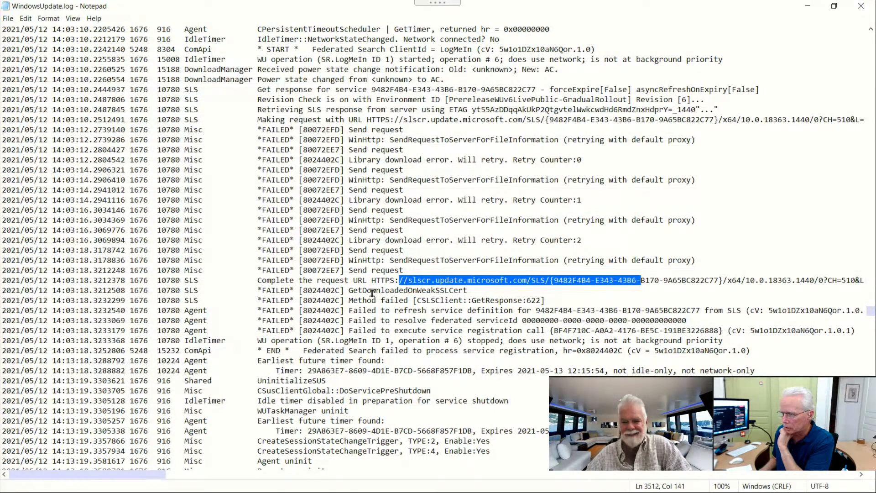
left_click_drag(366, 290, 467, 291)
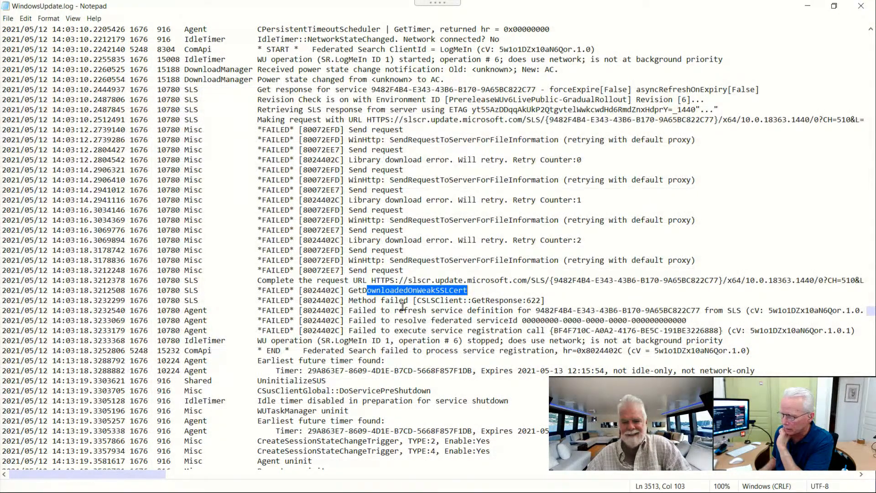
left_click_drag(358, 300, 499, 302)
left_click_drag(427, 312, 719, 316)
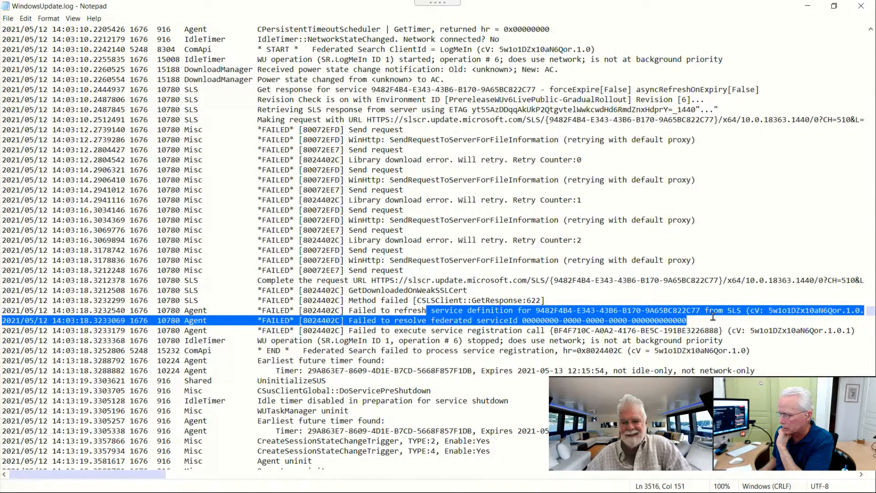
left_click(373, 323)
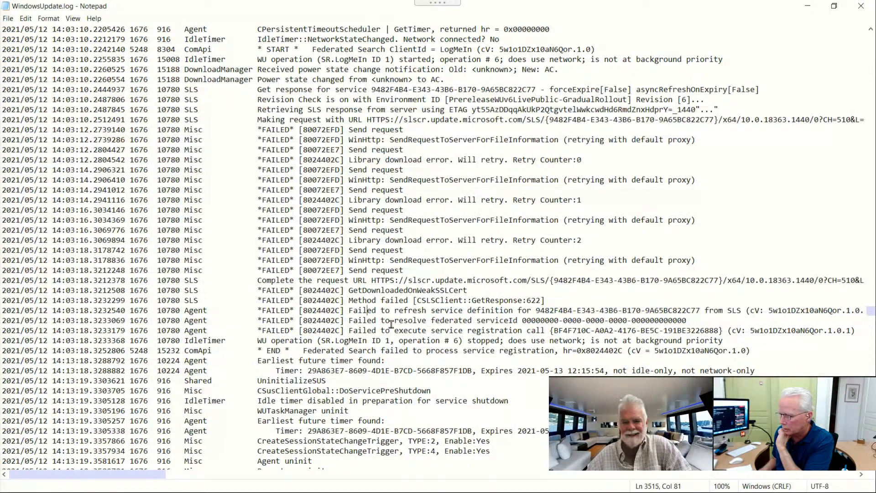
left_click_drag(399, 322, 550, 321)
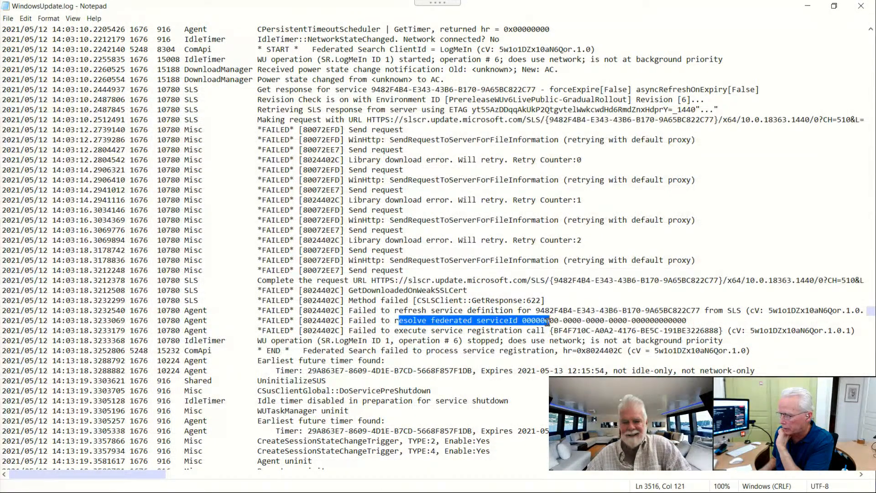
left_click_drag(413, 330, 513, 330)
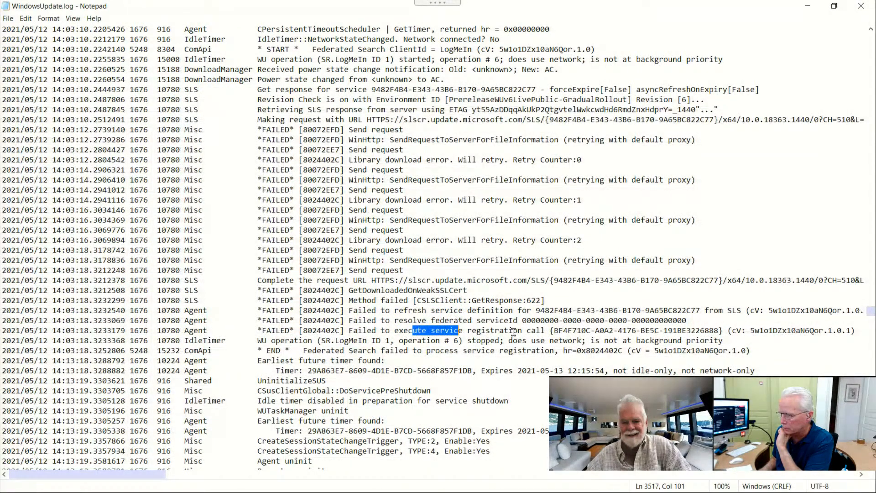
left_click(395, 130)
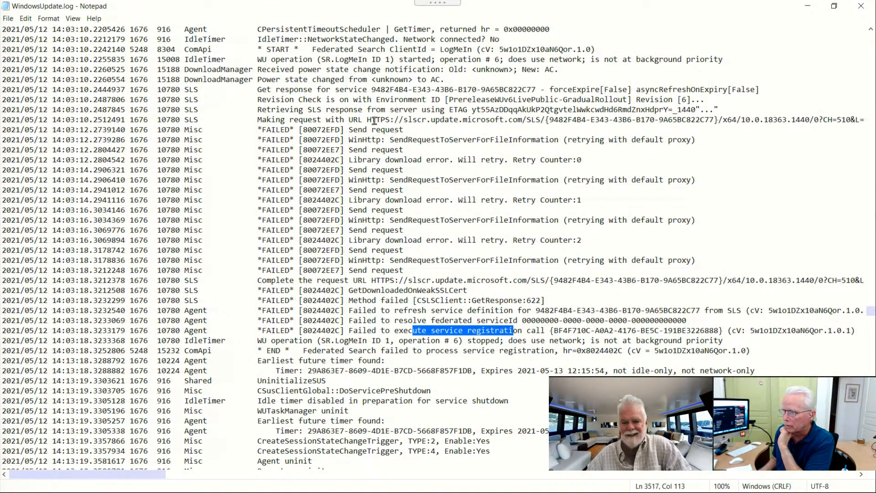
Step: Examine the log's 14:03:10 entries before the SLS request, highlighting the ETAG retrieval, Environment ID revision check, and power state change text
left_click(322, 110)
left_click_drag(271, 110, 523, 114)
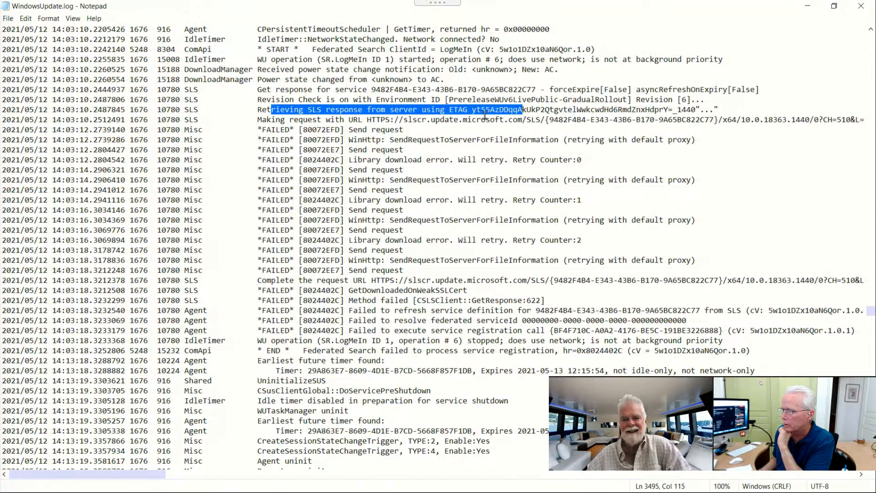
left_click_drag(312, 100, 522, 99)
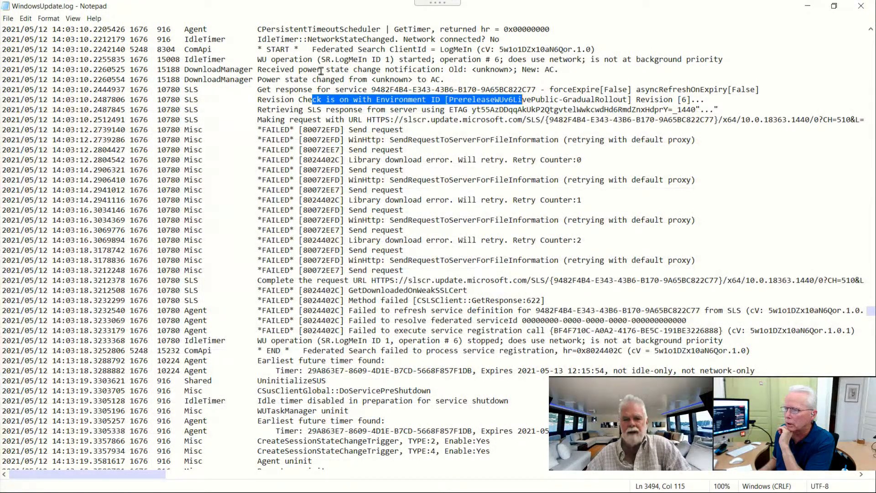
left_click_drag(307, 70, 379, 71)
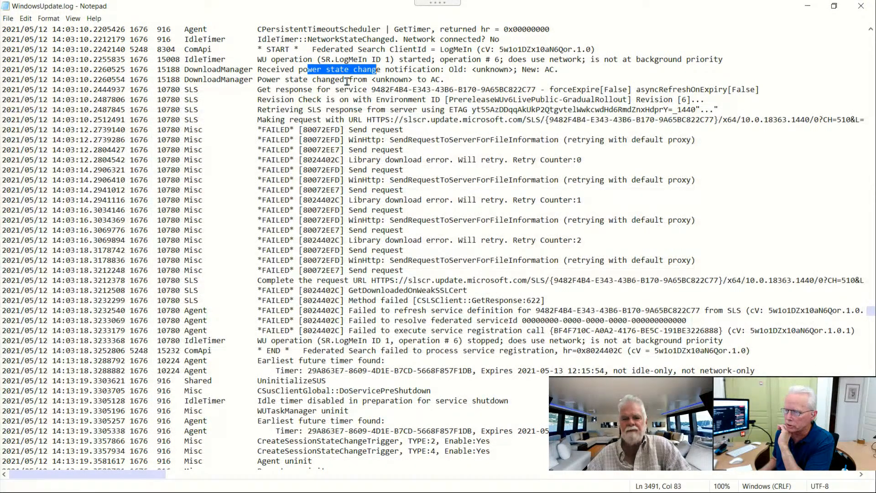
left_click_drag(349, 81, 377, 79)
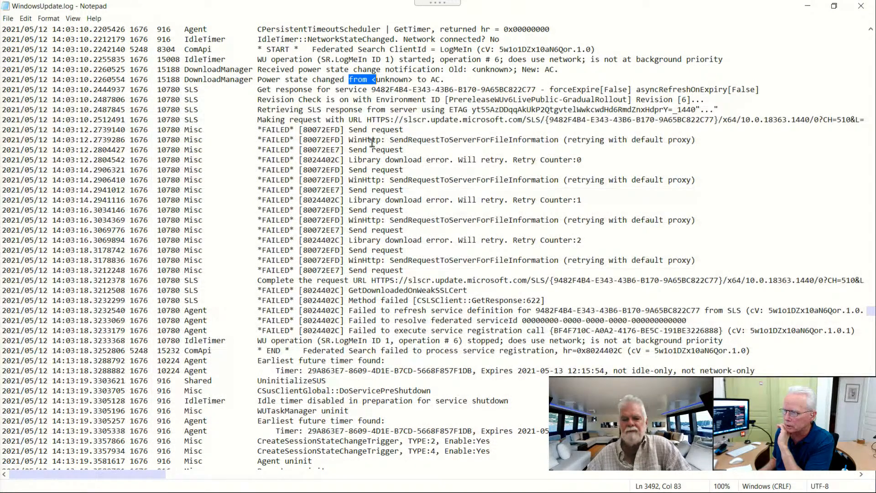
left_click(330, 340)
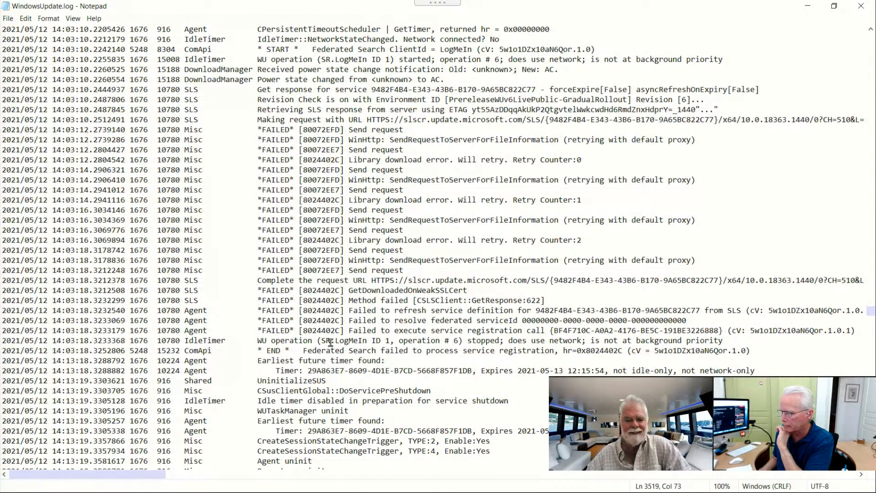
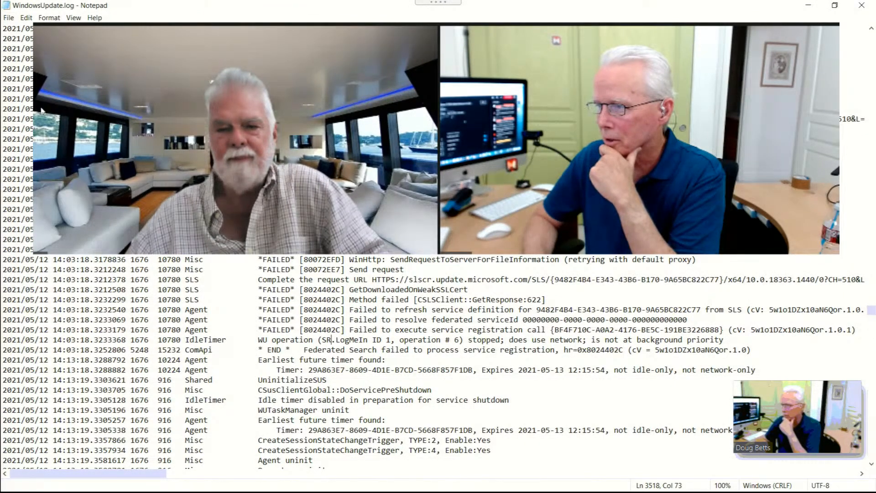
left_click(509, 139)
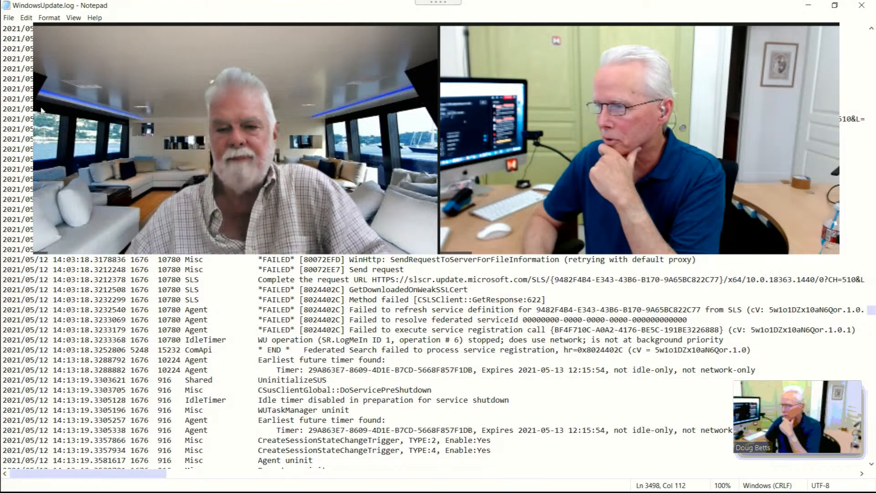
key("Down")
key("Down")
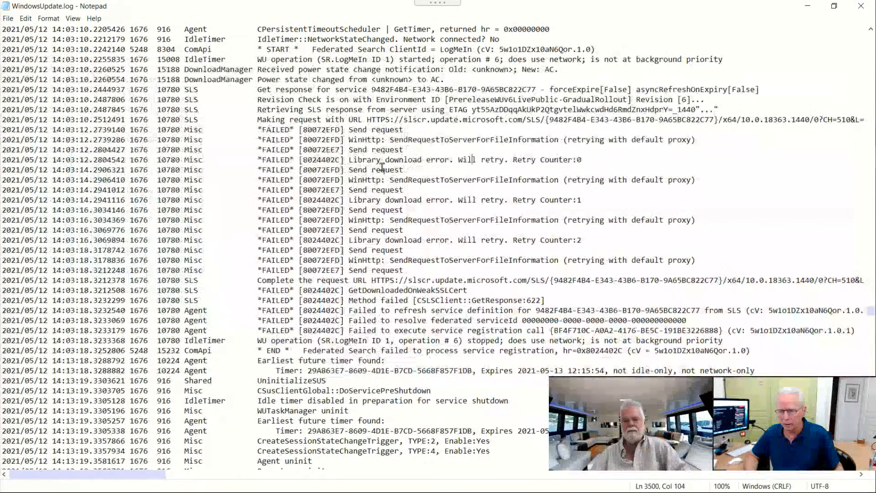
Step: Minimize the log, switch to File Explorer, and check the used and free space in the Local Disk (C:) properties
left_click(809, 9)
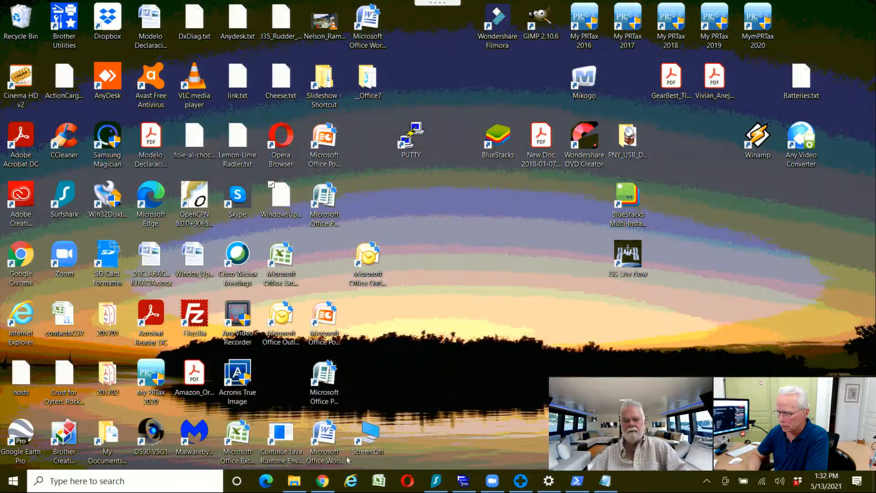
mouse_move(297, 483)
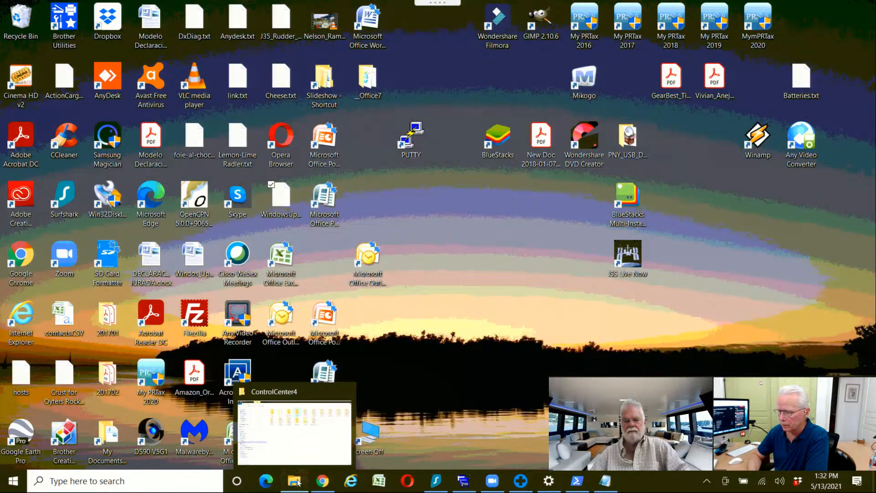
left_click(301, 437)
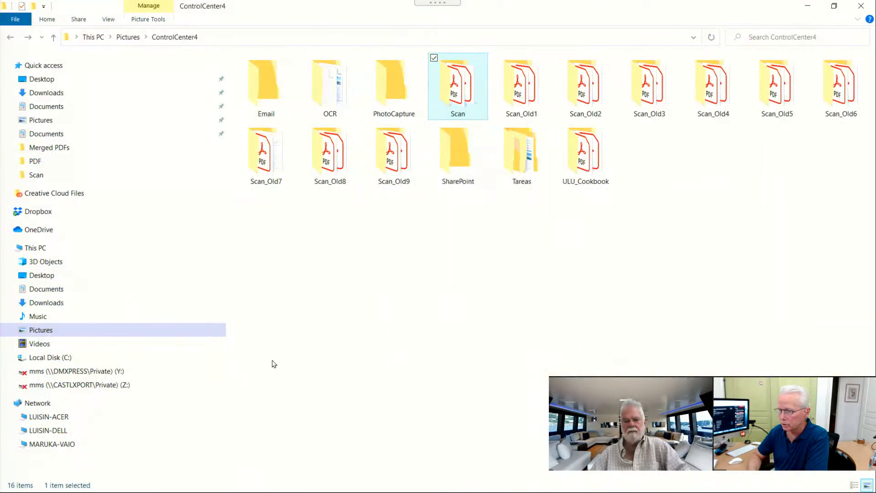
right_click(51, 362)
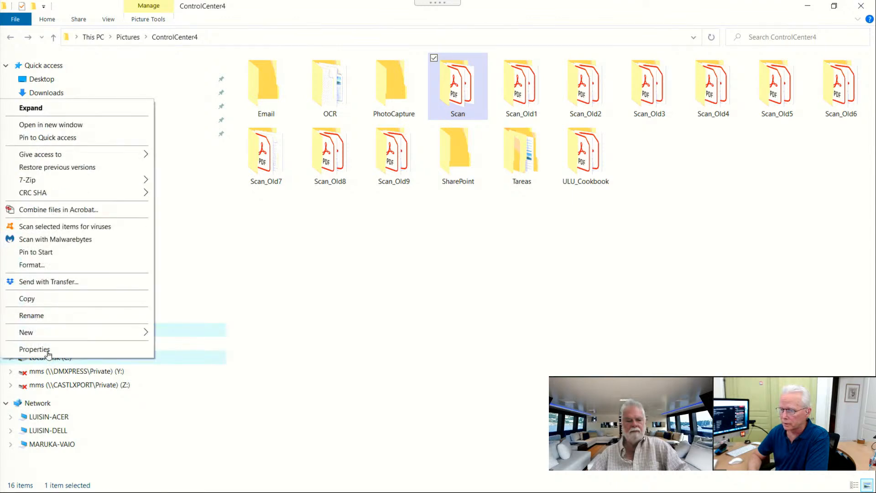
left_click(47, 351)
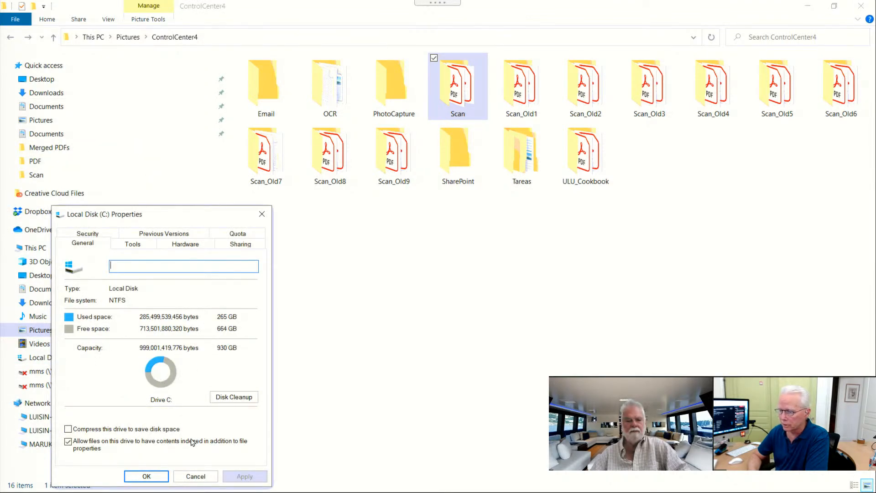
left_click(203, 477)
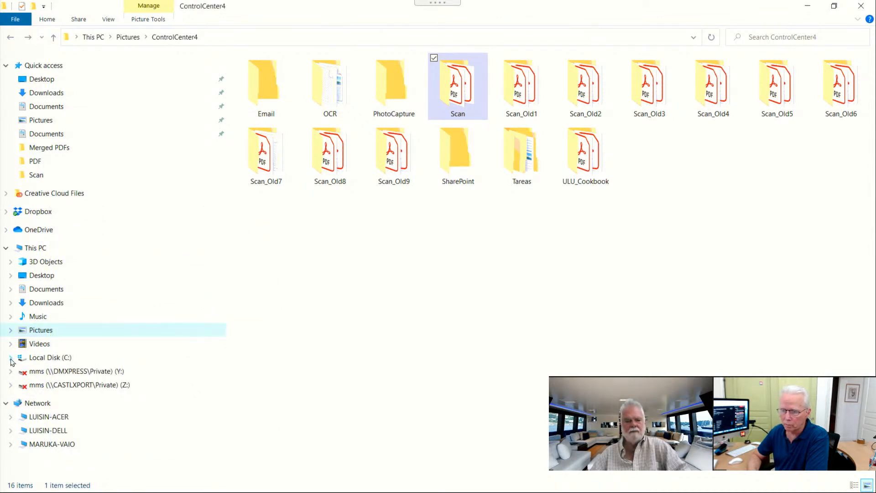
Step: Open the SoftwareDistribution folder inside Windows on Local Disk (C:)
left_click(11, 358)
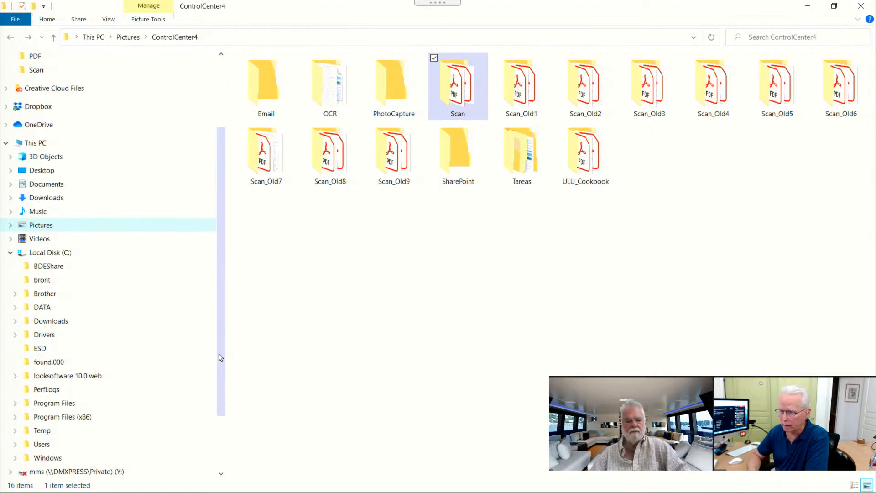
scroll(220, 379, "down", 1)
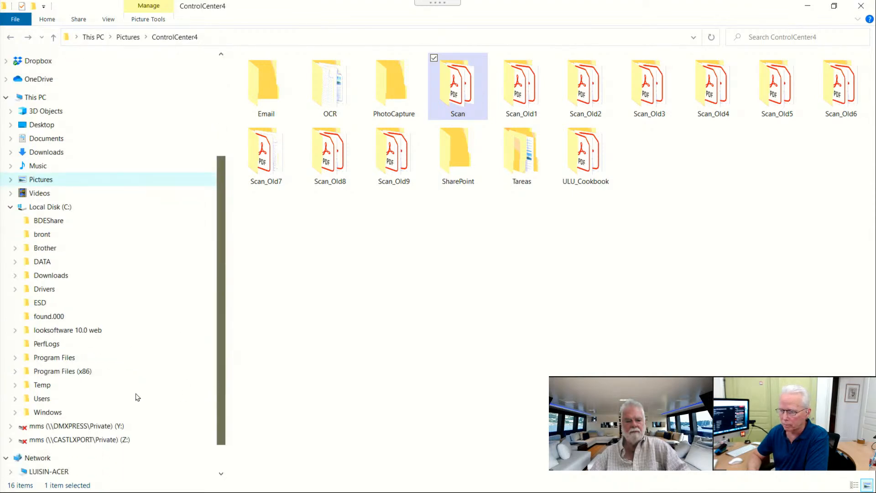
left_click(15, 412)
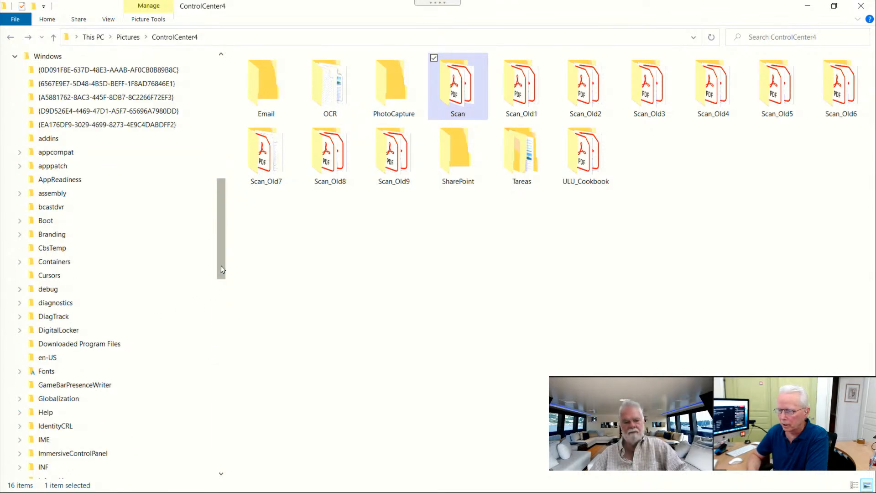
left_click_drag(220, 281, 87, 423)
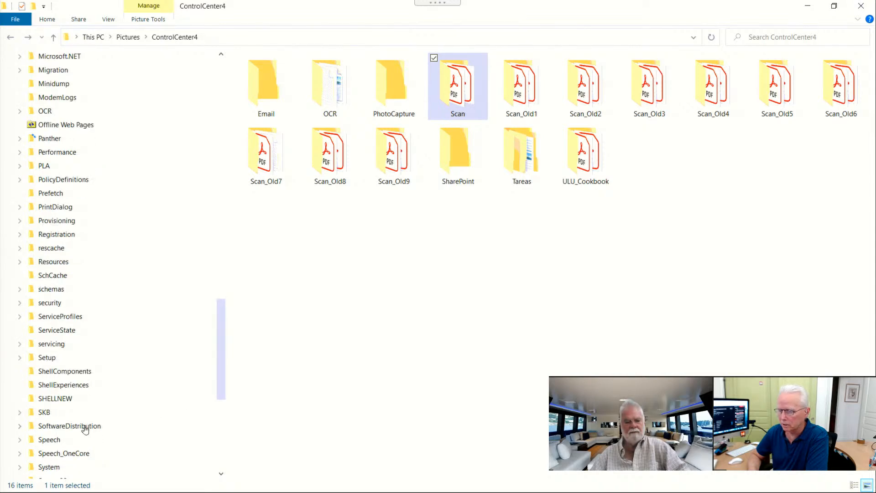
left_click(84, 426)
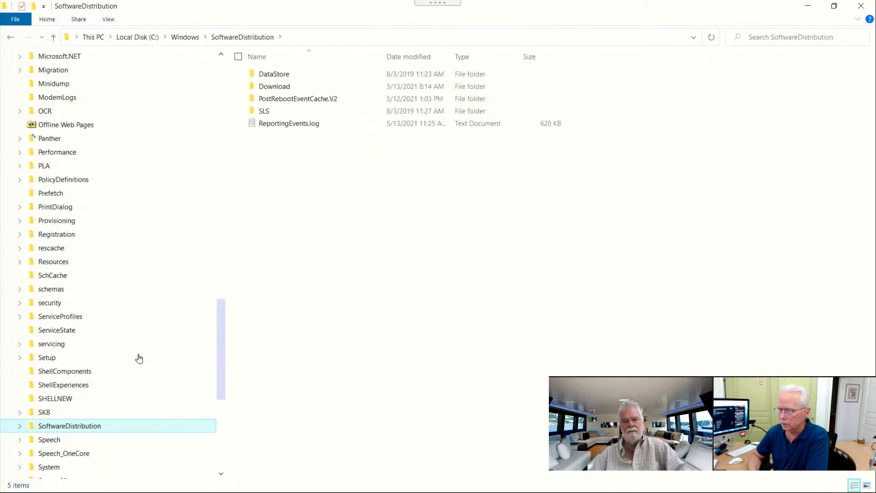
Step: Open the Download folder's 22abcc3e5f8fad7c6ade88fc6a21c0ca subfolder and review its contents sorted by date modified in both descending and ascending order
double_click(275, 87)
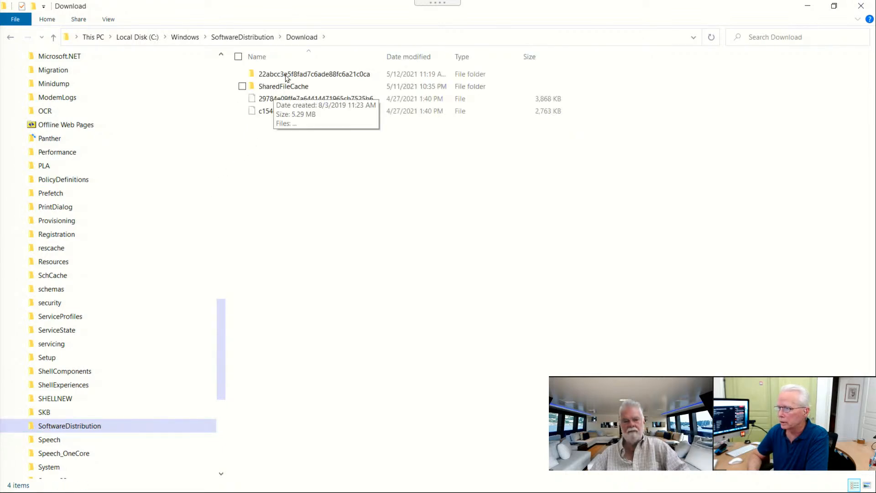
double_click(330, 74)
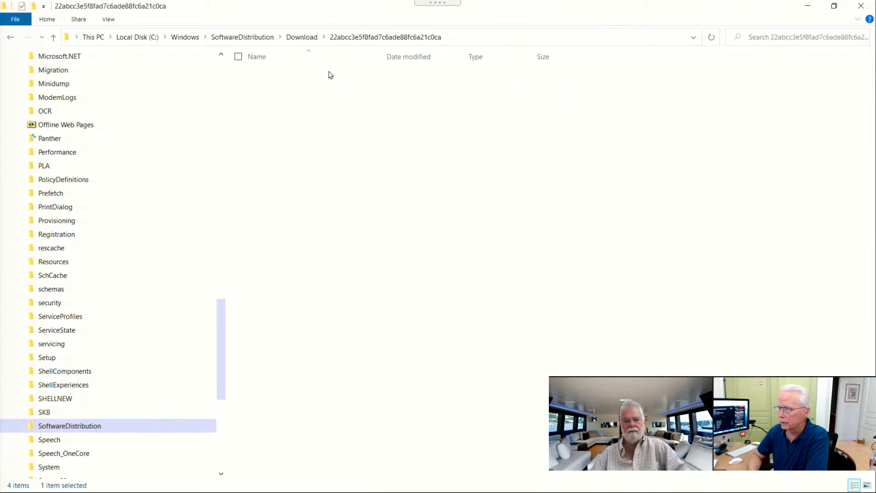
left_click(427, 59)
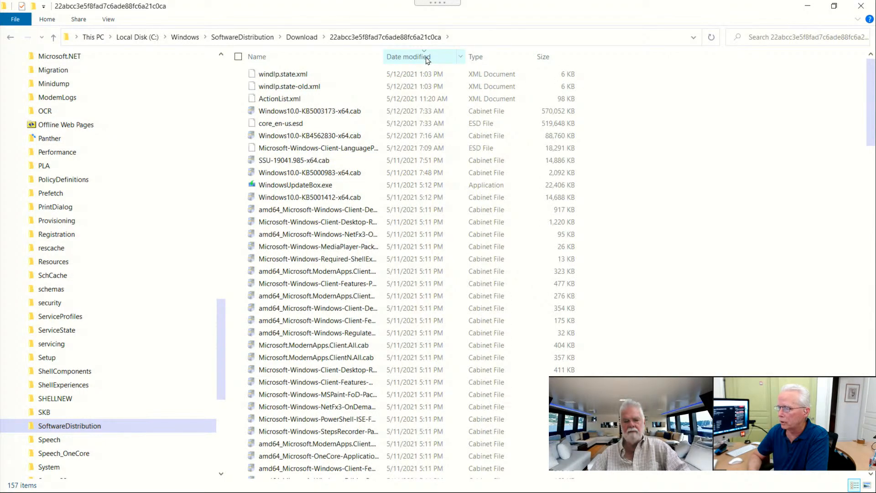
left_click(427, 60)
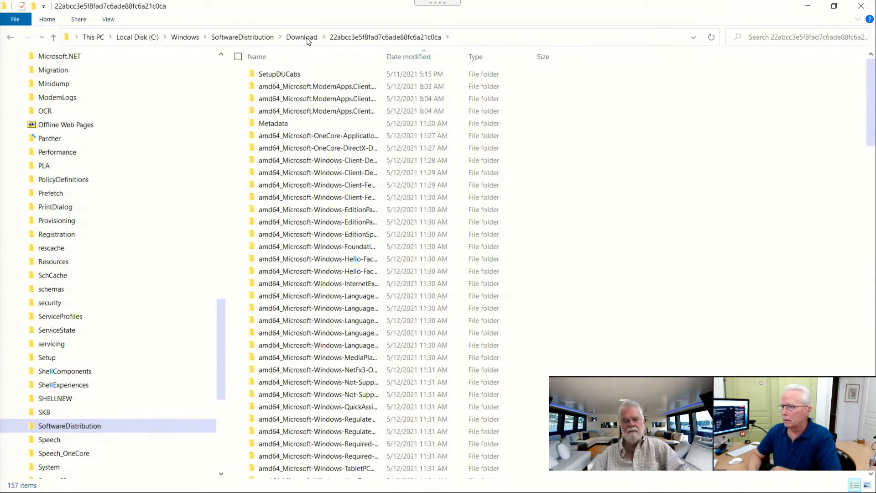
Step: Inspect SharedFileCache in the Download folder and go back up through SoftwareDistribution to look over the Windows folder
left_click(307, 40)
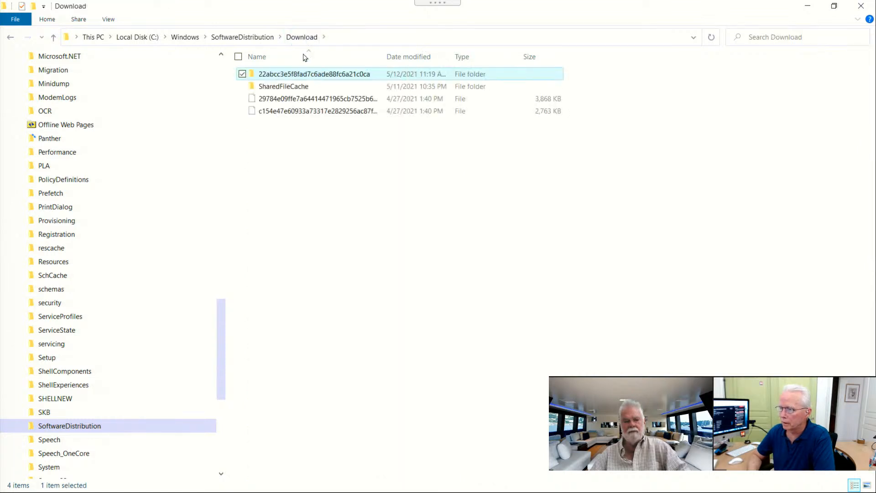
double_click(292, 87)
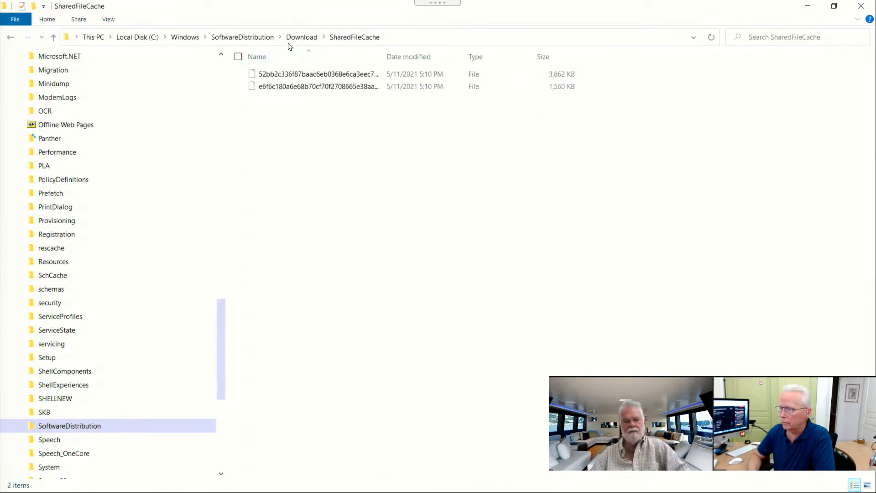
left_click(301, 38)
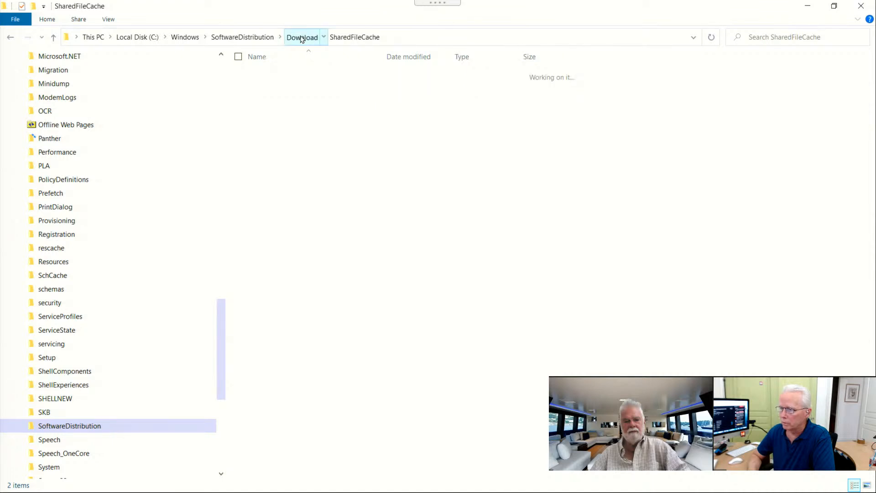
left_click(260, 39)
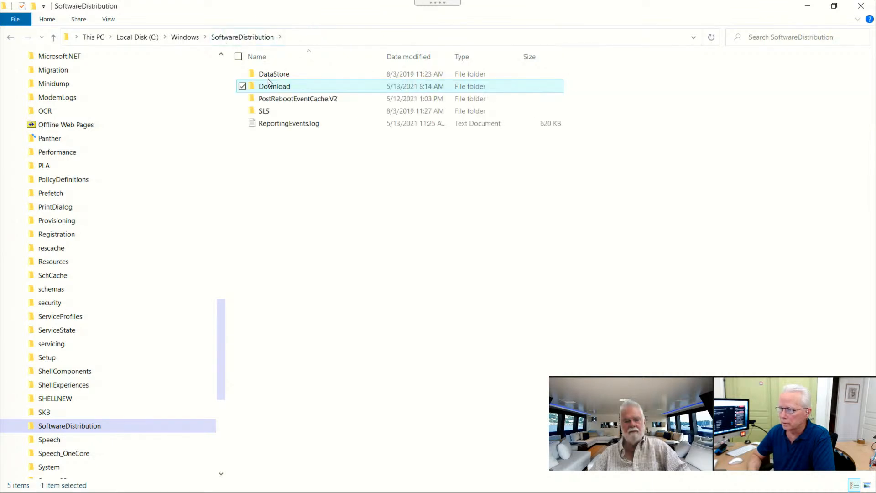
left_click(195, 44)
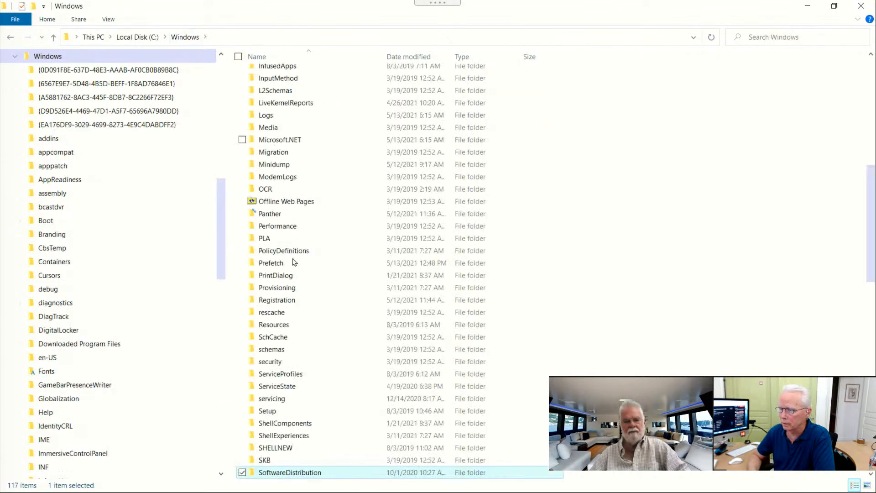
scroll(301, 463, "down", 2)
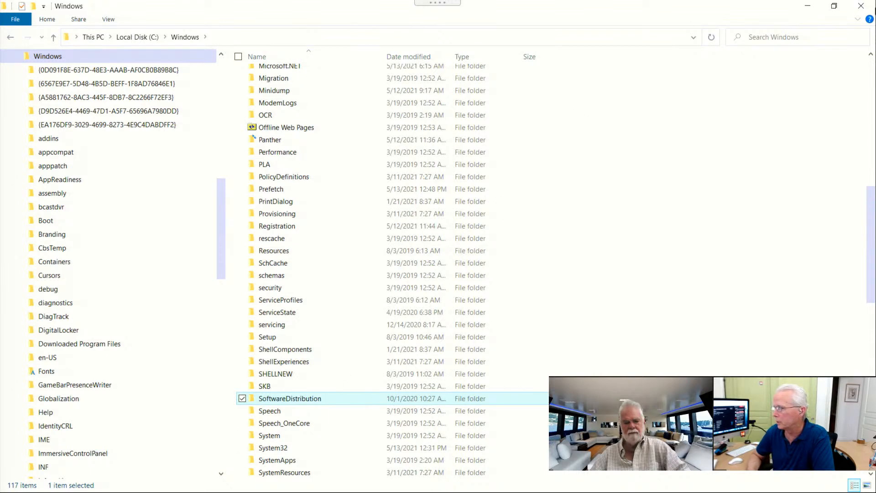
Step: Minimize File Explorer, open Device Manager, and expand Disk drives to select the Samsung SSD 860 QVO 1TB
left_click(808, 9)
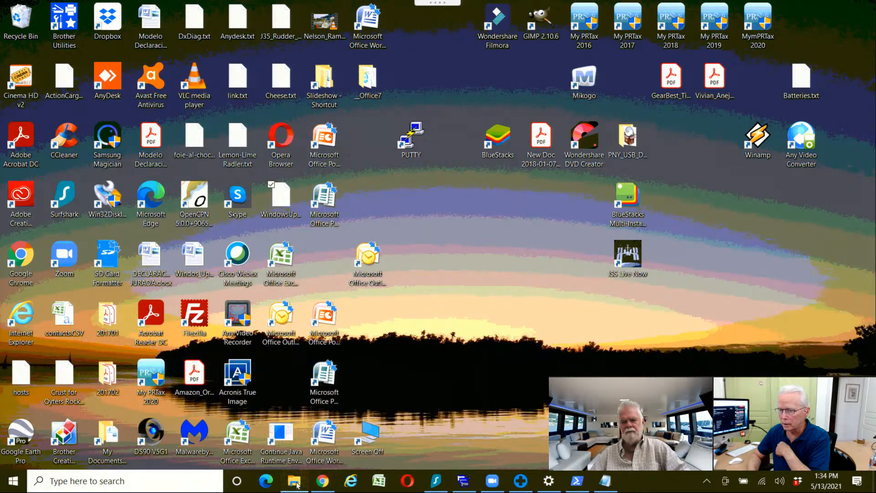
right_click(18, 484)
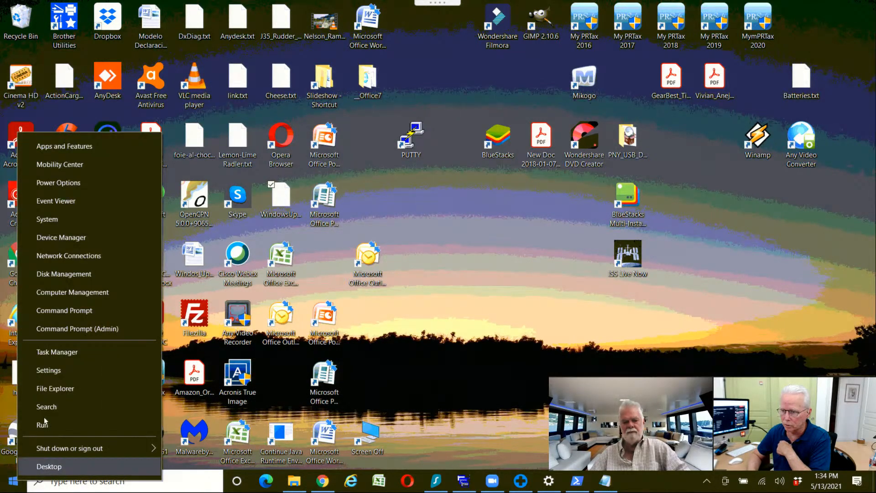
left_click(75, 240)
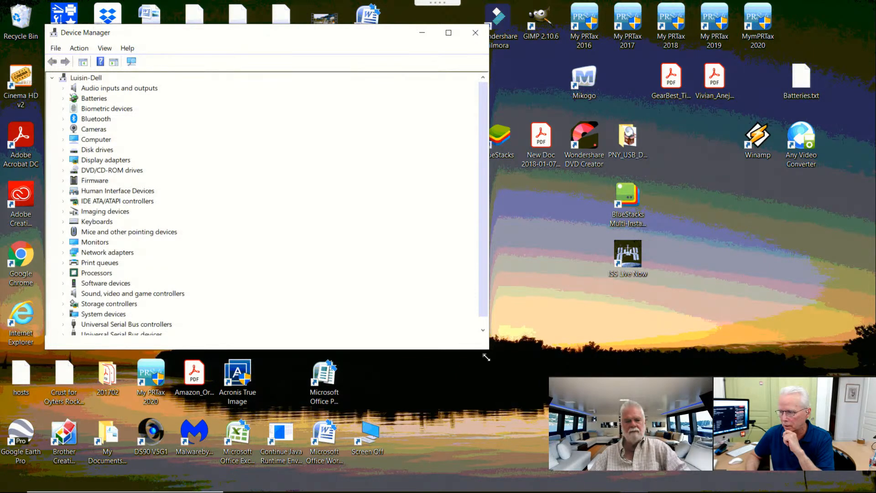
left_click_drag(486, 357, 486, 378)
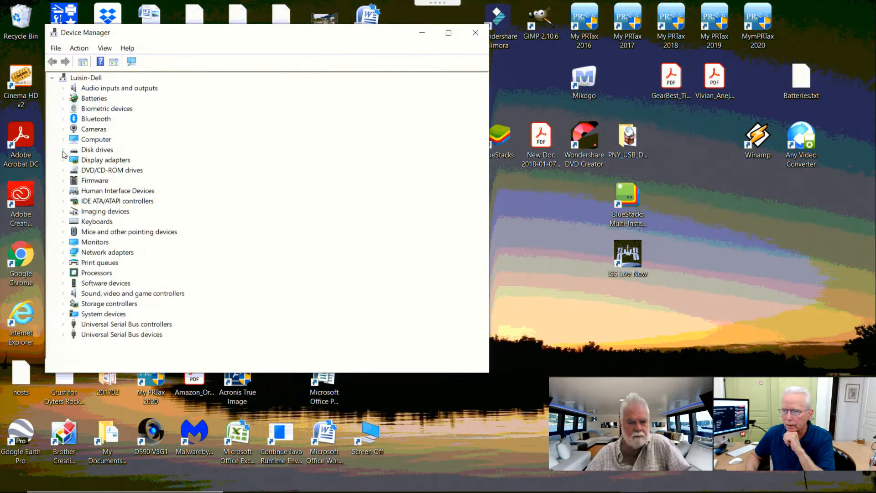
left_click(63, 151)
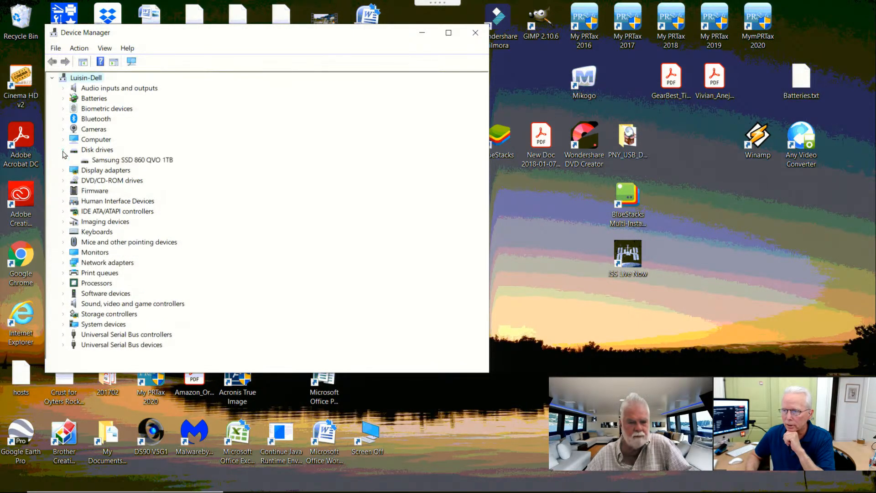
left_click(119, 161)
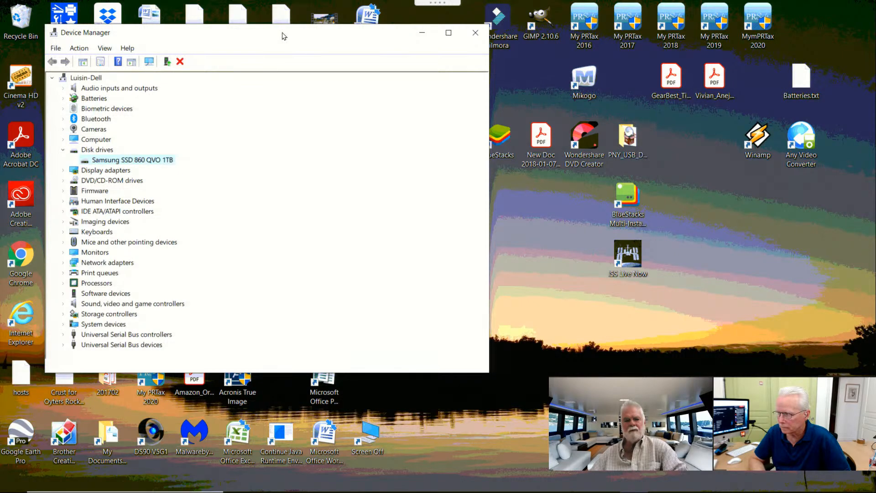
Step: Return to WindowsUpdate.log in Notepad and review the entries leading up to the 14:03 service start on 2021/05/12
key("alt+Tab")
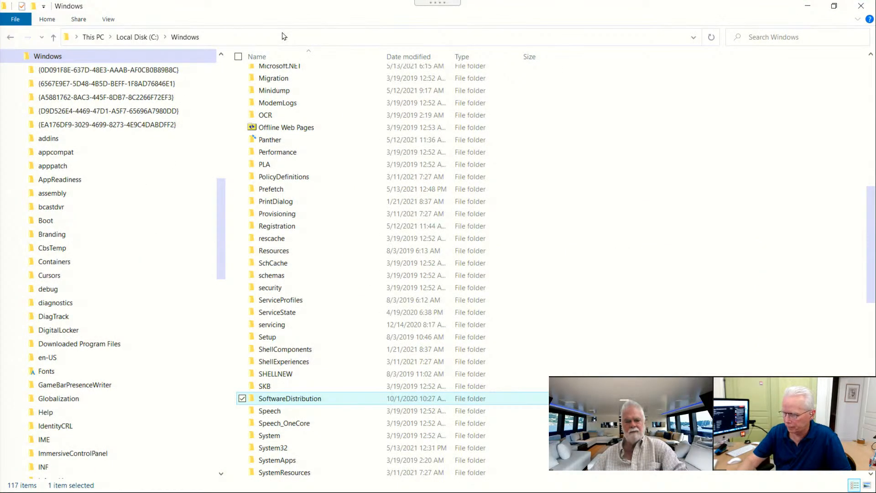
key("alt+Tab")
key("alt+Tab")
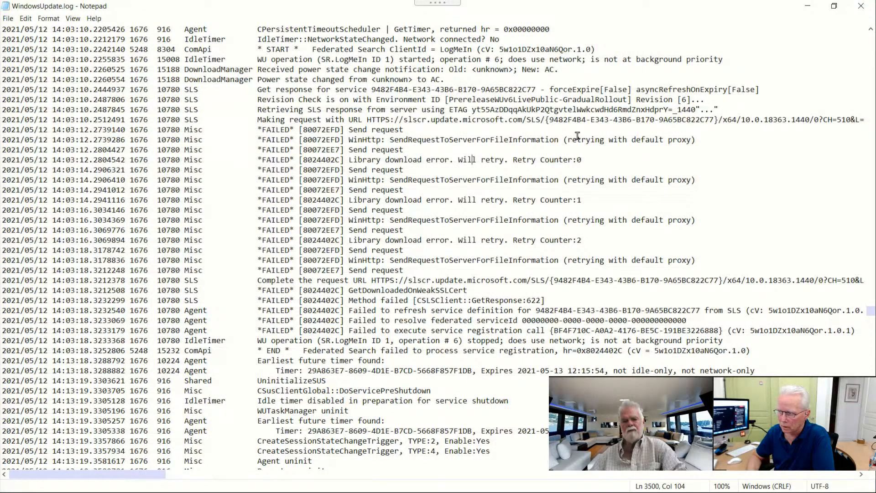
left_click(872, 91)
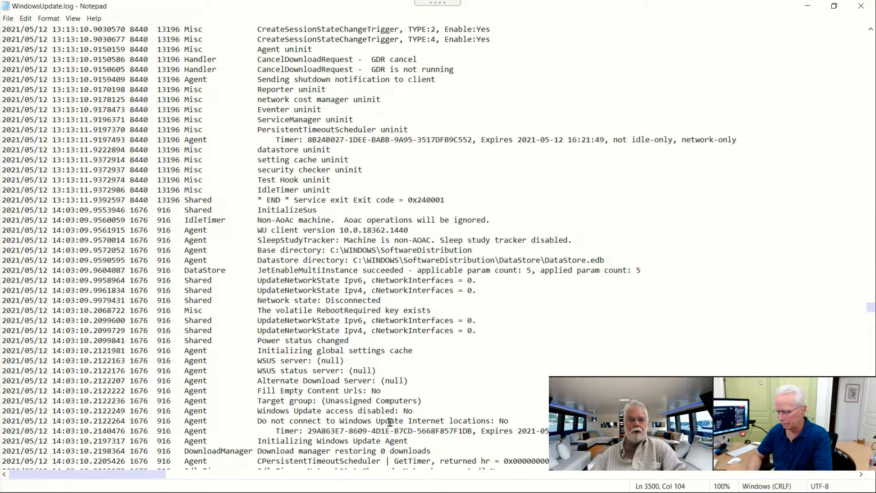
Step: Search for "signin", open Sign-in options, check the account type under Your info, and close Settings
key("super")
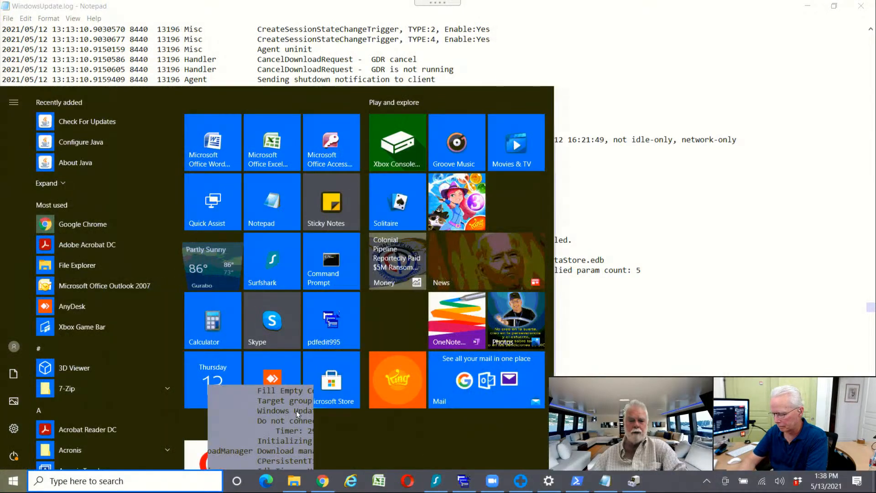
type("sign")
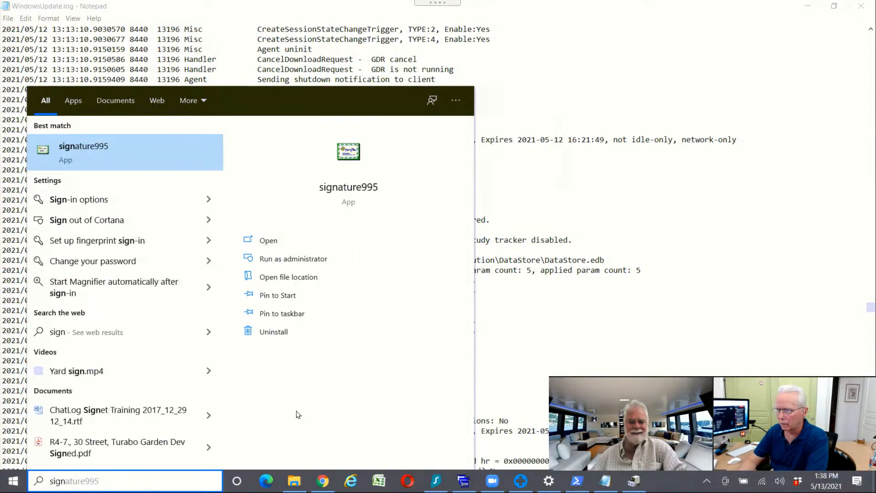
type("in")
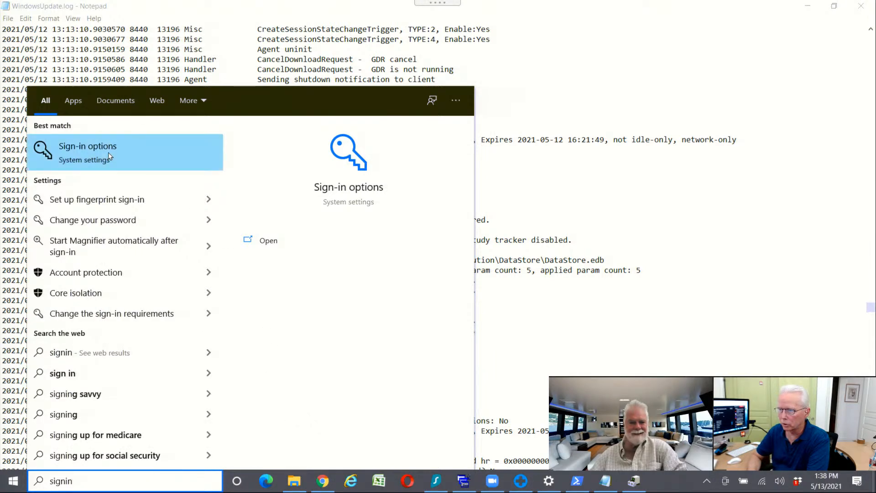
left_click(108, 155)
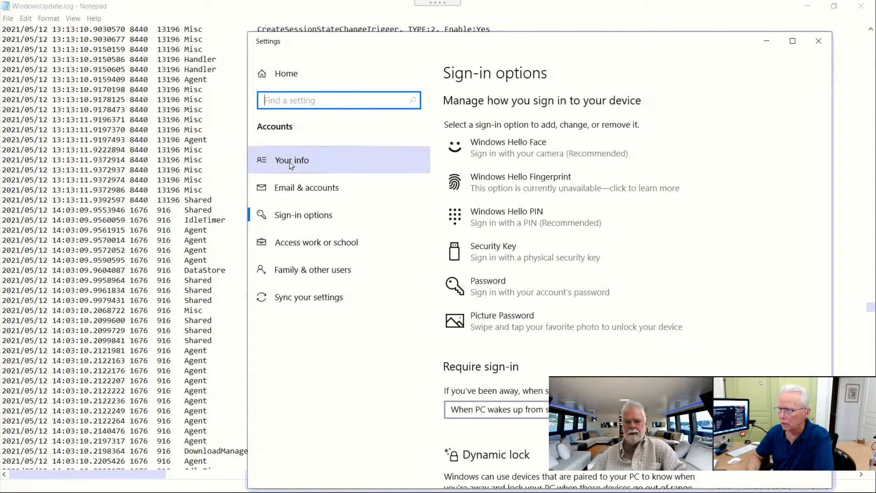
left_click(291, 164)
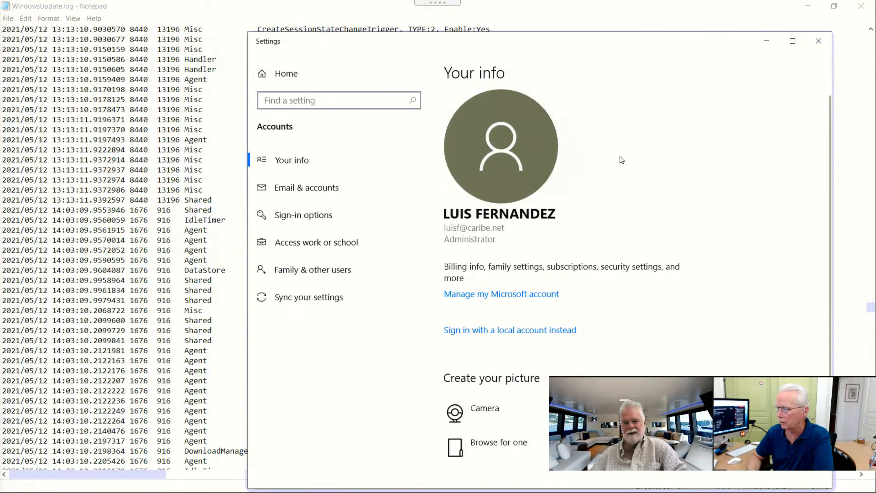
left_click(820, 41)
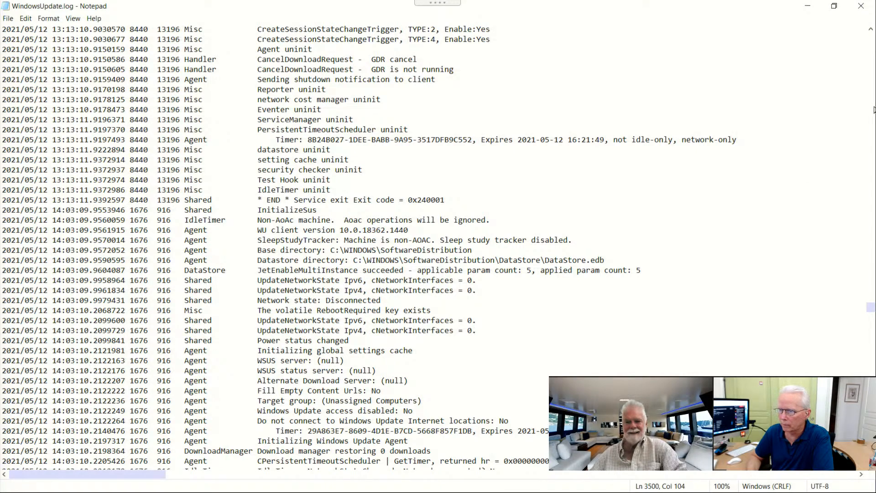
Step: Trace WindowsUpdate.log back to the 09:17:16 entries on 2021/05/12 and highlight text in several "Effective power state: AC; IsOnAC: Yes" lines
left_click(874, 109)
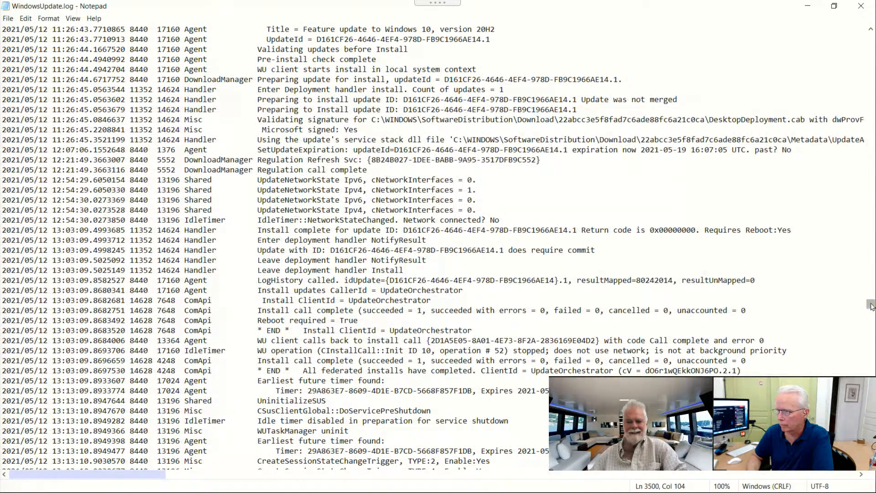
left_click_drag(871, 306, 871, 249)
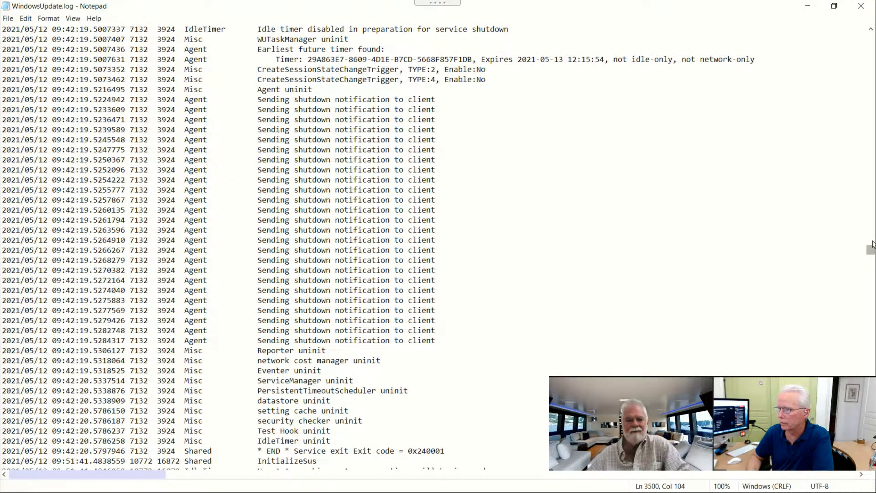
left_click_drag(872, 244, 856, 123)
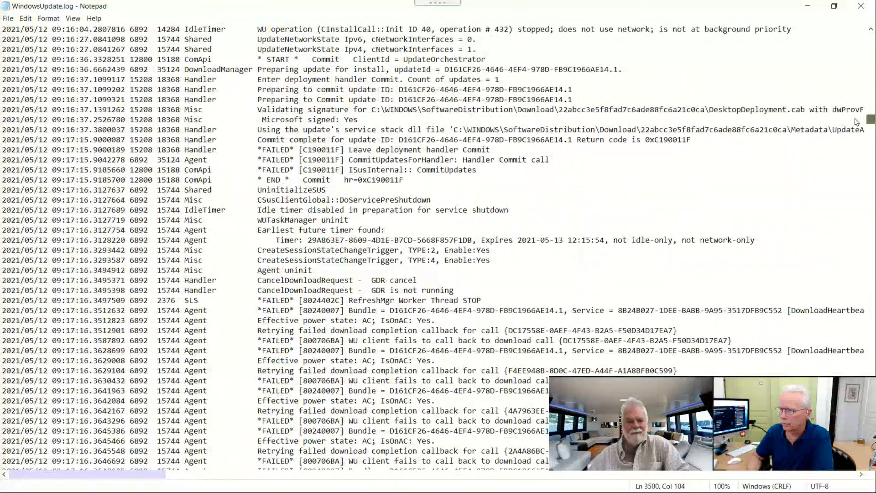
scroll(663, 330, "down", 1)
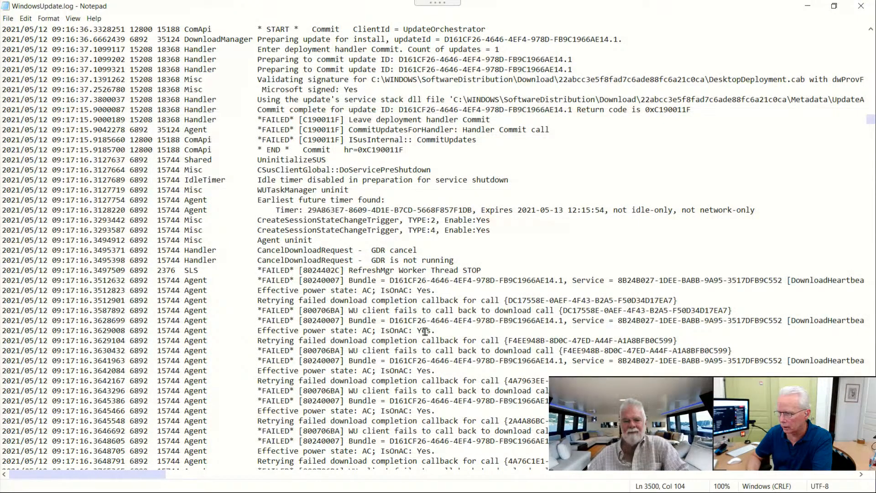
left_click_drag(275, 330, 426, 332)
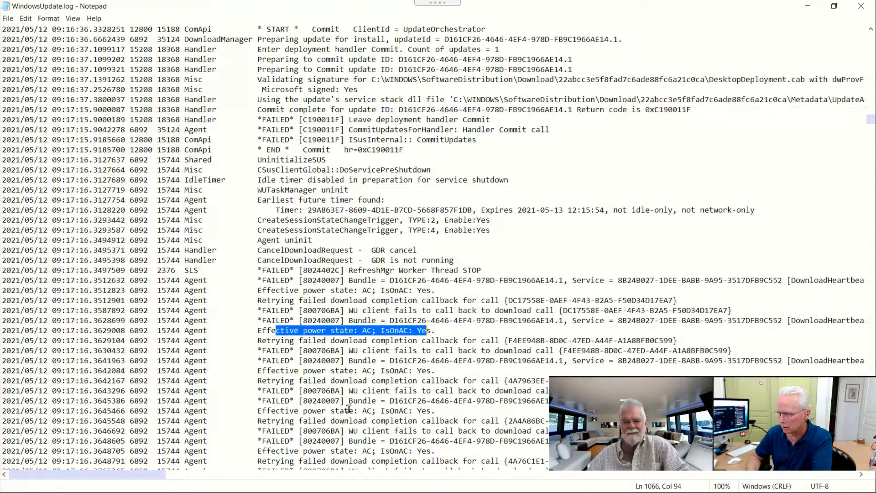
left_click_drag(348, 410, 422, 411)
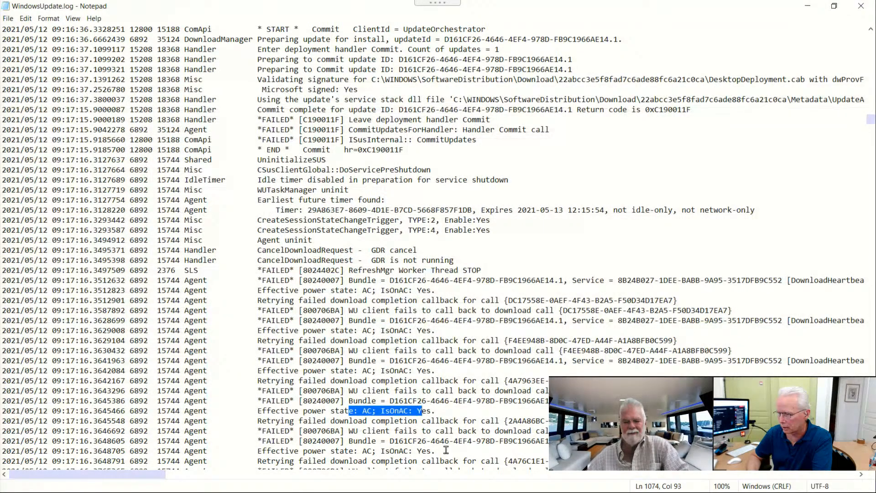
left_click_drag(381, 451, 436, 451)
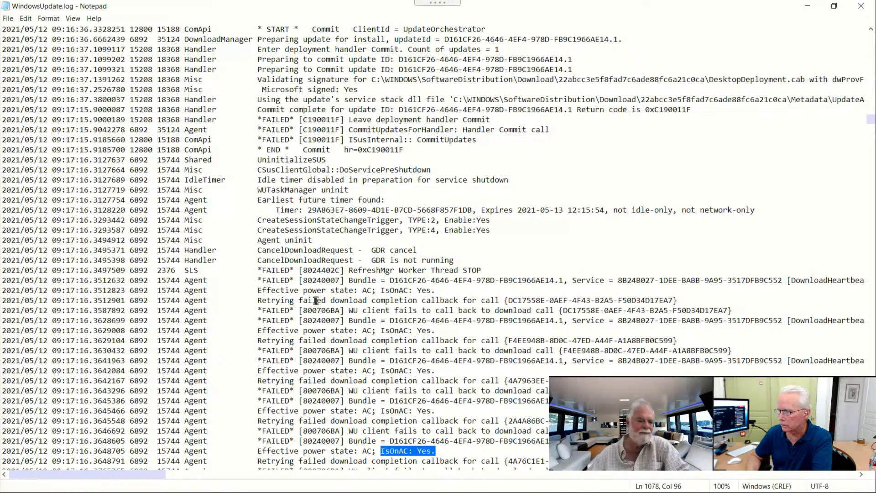
Step: Examine the earlier 09:16 log entries covering the feature update commit and the Brother and HP printer installs
scroll(526, 177, "up", 1)
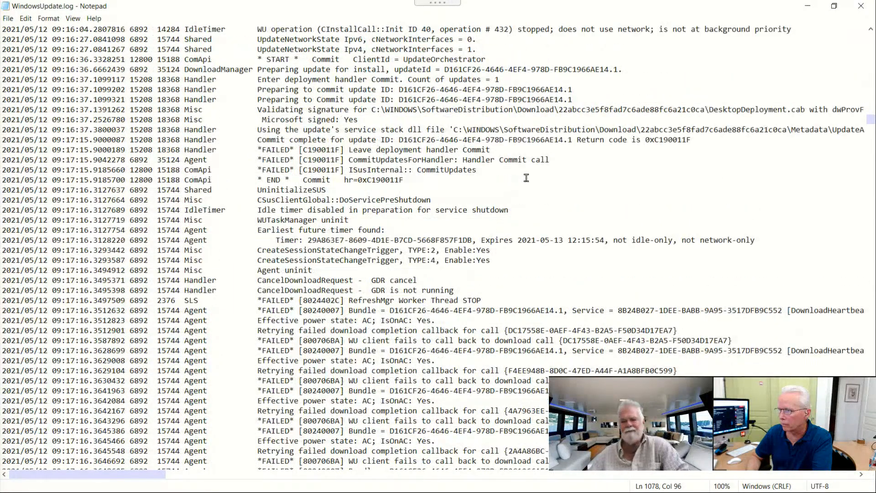
scroll(526, 177, "up", 2)
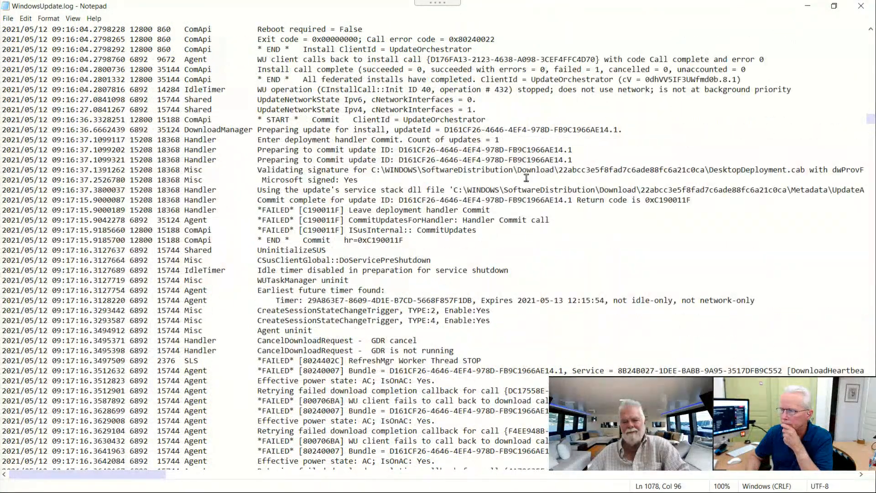
scroll(525, 177, "up", 2)
scroll(526, 177, "up", 1)
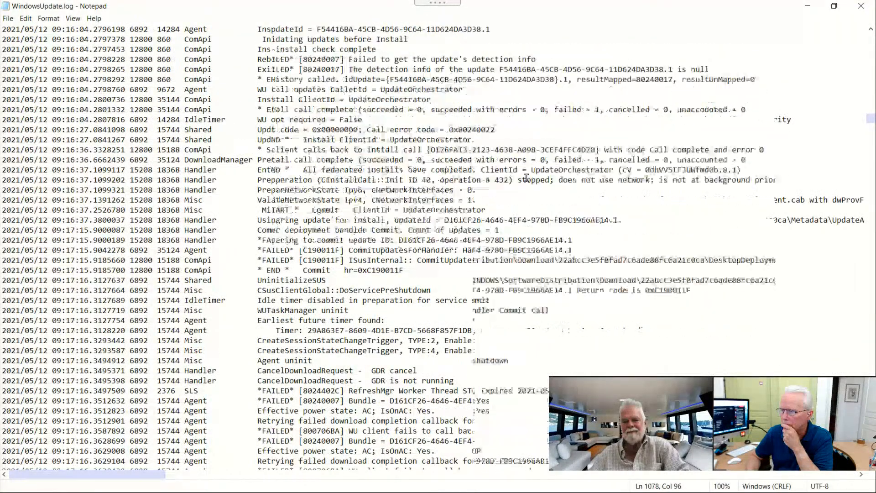
scroll(526, 178, "up", 2)
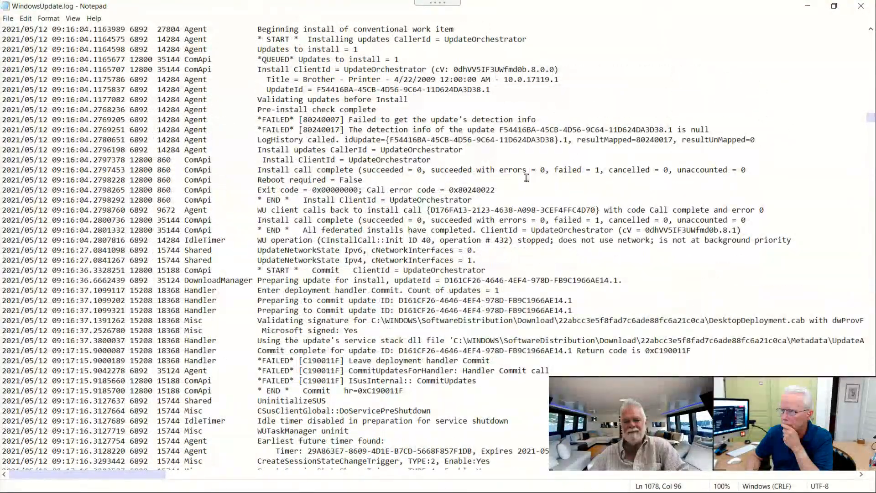
scroll(525, 177, "up", 6)
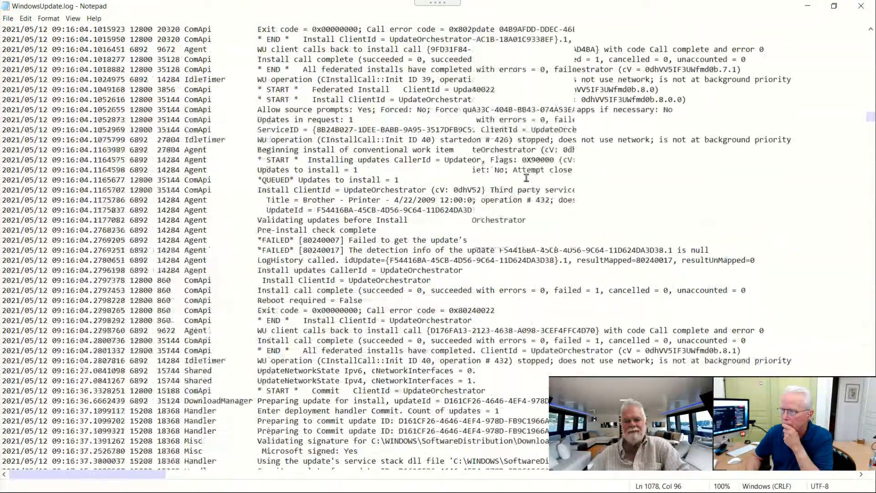
scroll(525, 178, "up", 4)
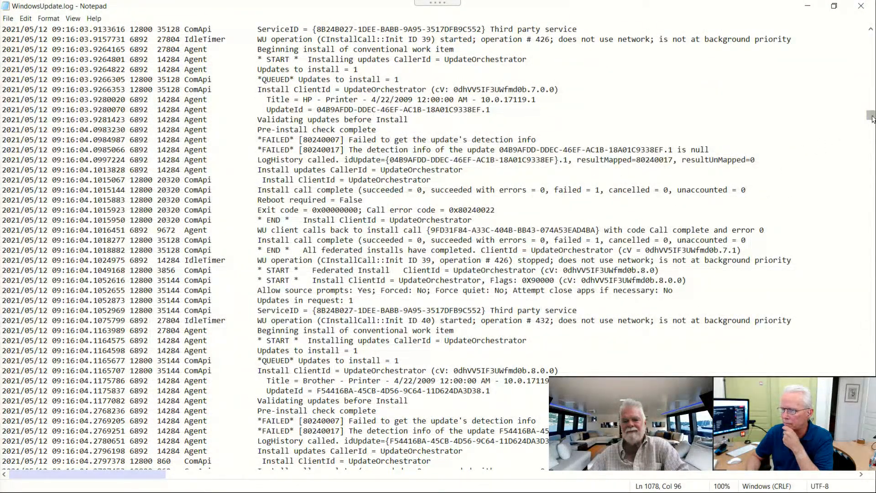
Step: Check the log's 07:34 download entries, and highlight the 07:56:54 service stack dll and 08:52:00 LogMeIn operation # 407 stopped lines
left_click_drag(872, 107, 869, 30)
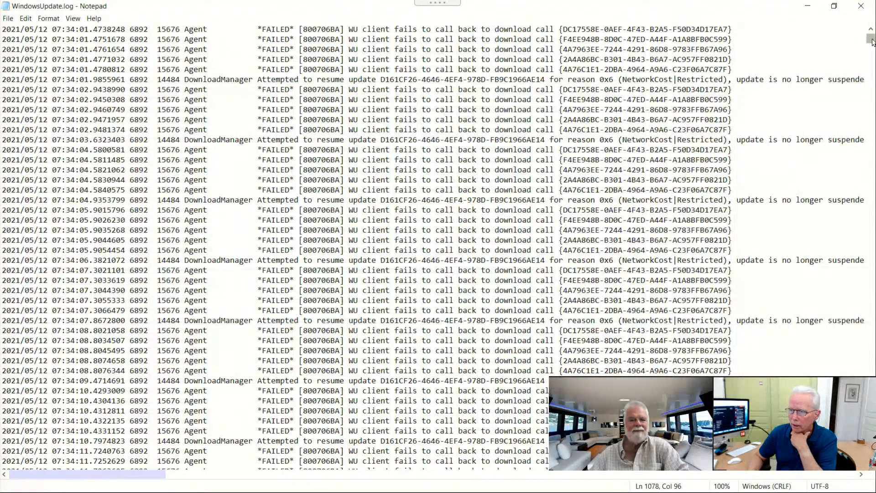
left_click_drag(872, 45, 871, 109)
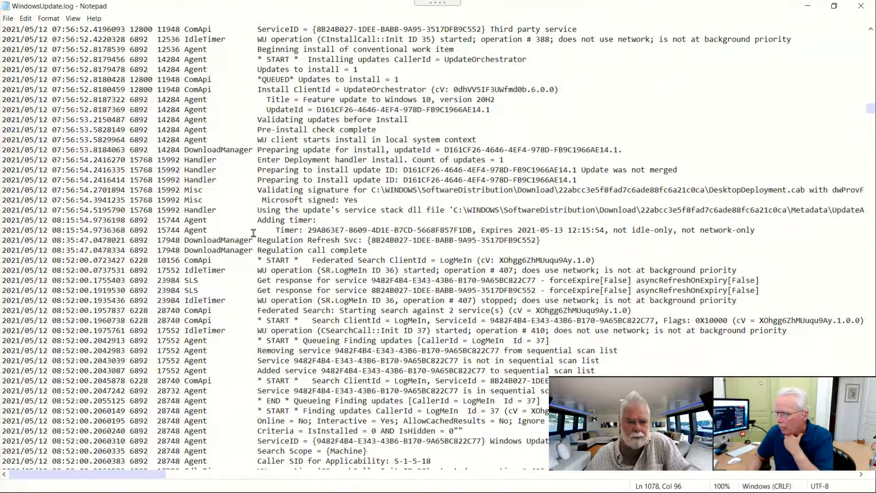
left_click_drag(318, 210, 566, 222)
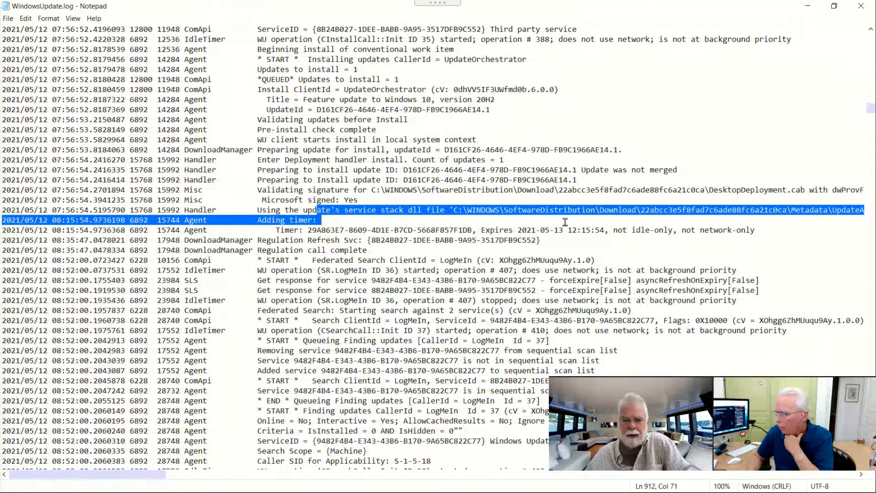
left_click(395, 239)
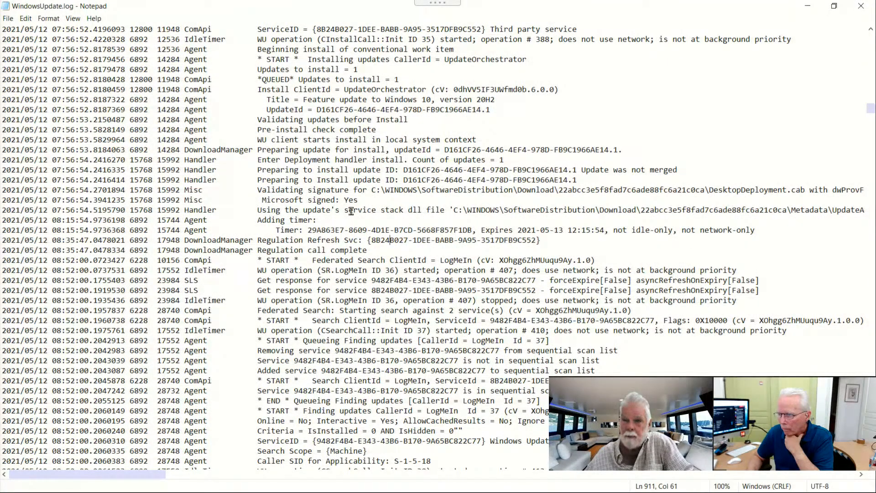
left_click_drag(272, 211, 520, 208)
left_click_drag(593, 207, 662, 218)
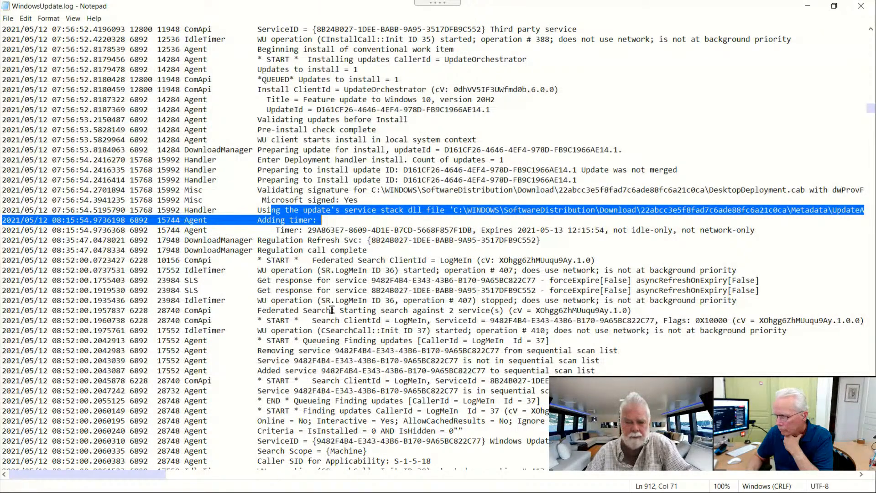
left_click_drag(317, 300, 738, 301)
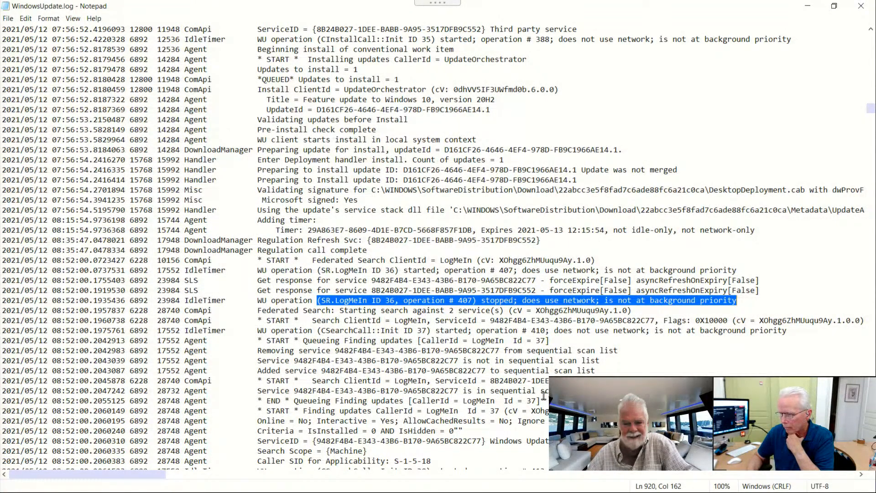
Step: Look further down the log to the 09:16:03 install entries, and minimize Notepad, File Explorer and Device Manager to show the desktop
left_click(872, 330)
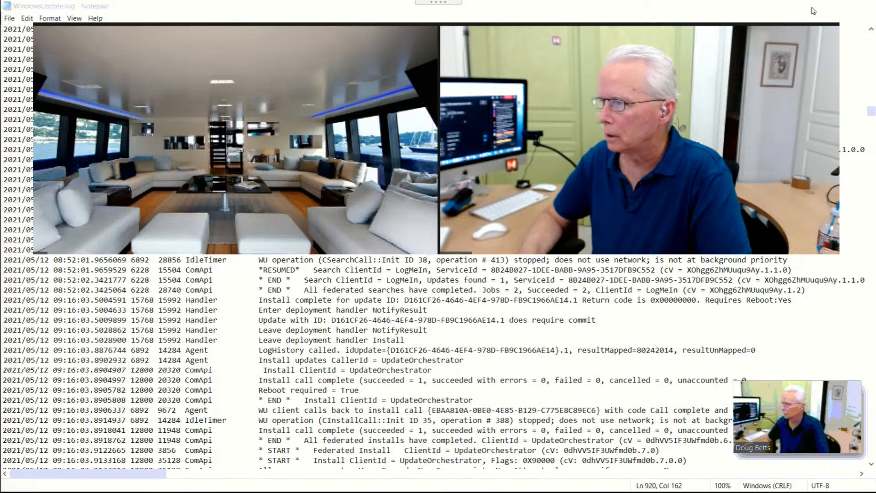
left_click(811, 8)
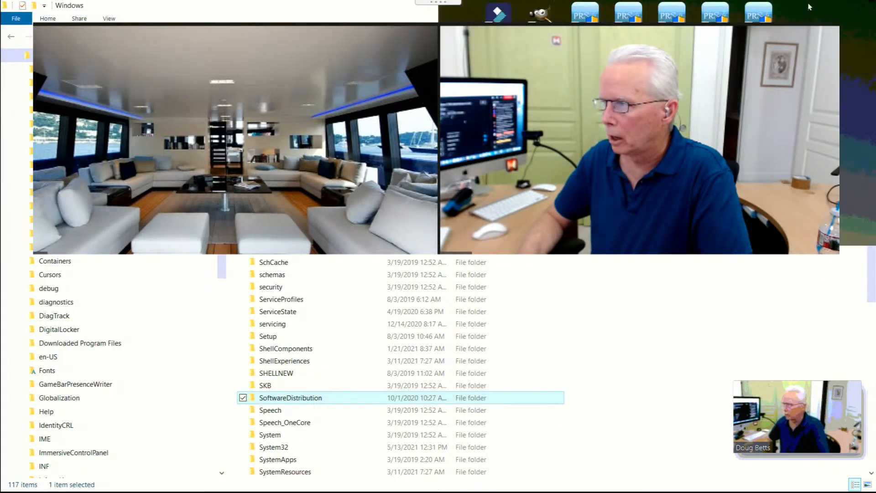
left_click(809, 7)
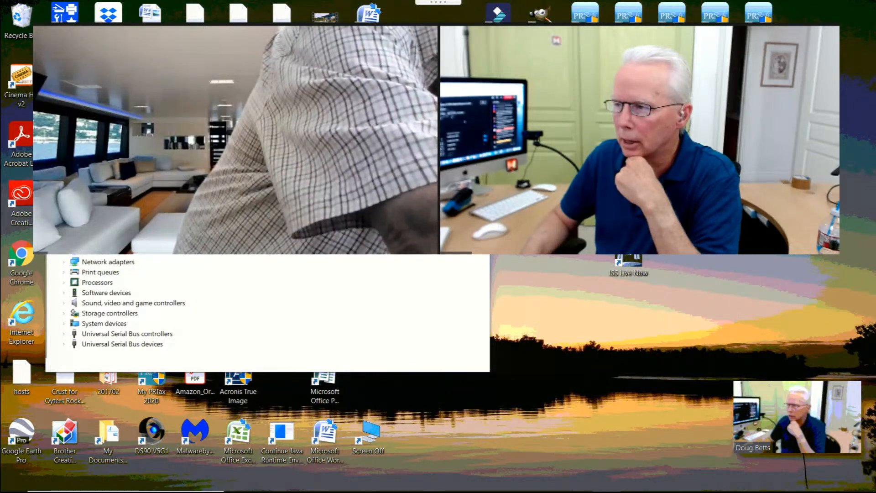
key("super+d")
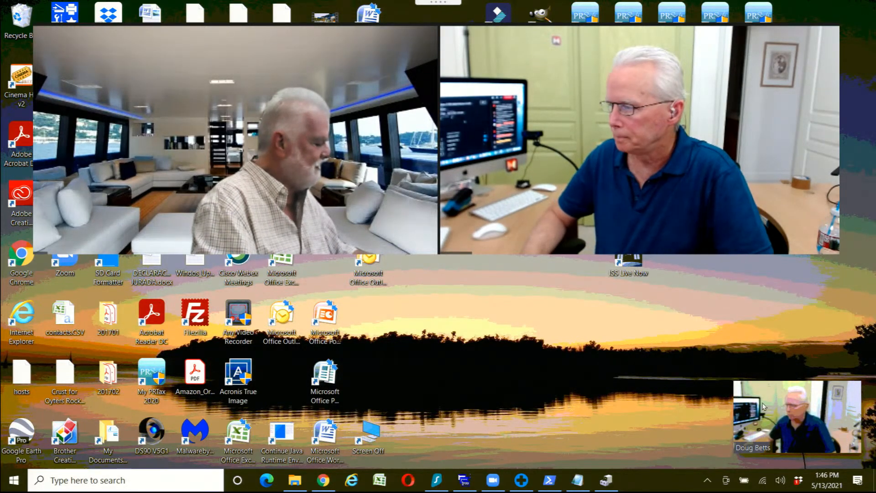
Step: Reveal the hidden notification area icons and open the VPN dashboard offering a connection to the fastest server
mouse_move(781, 406)
double_click(760, 382)
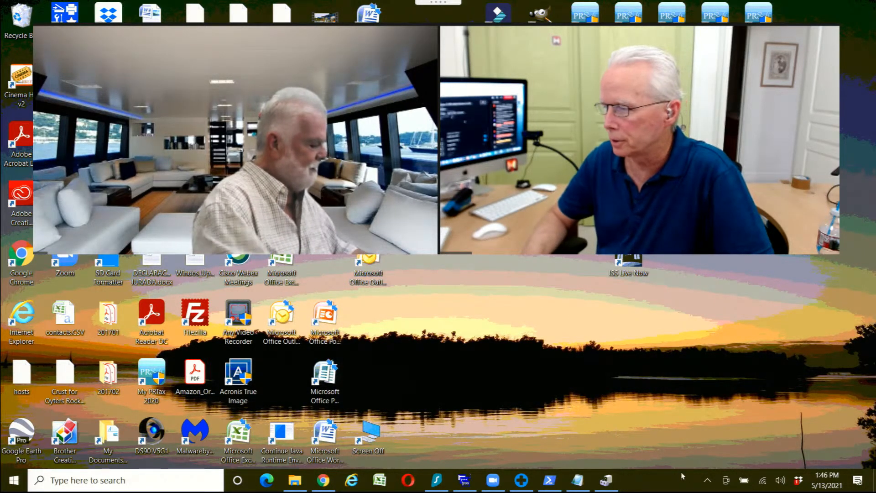
left_click(707, 481)
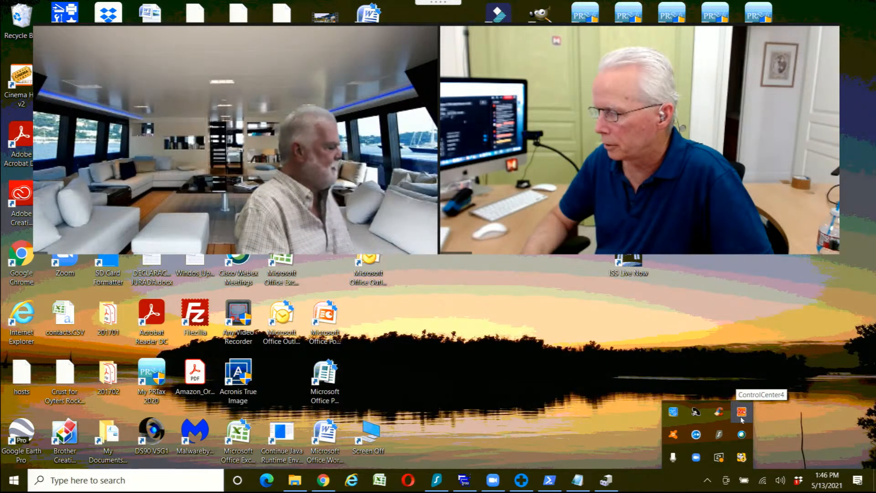
left_click(720, 435)
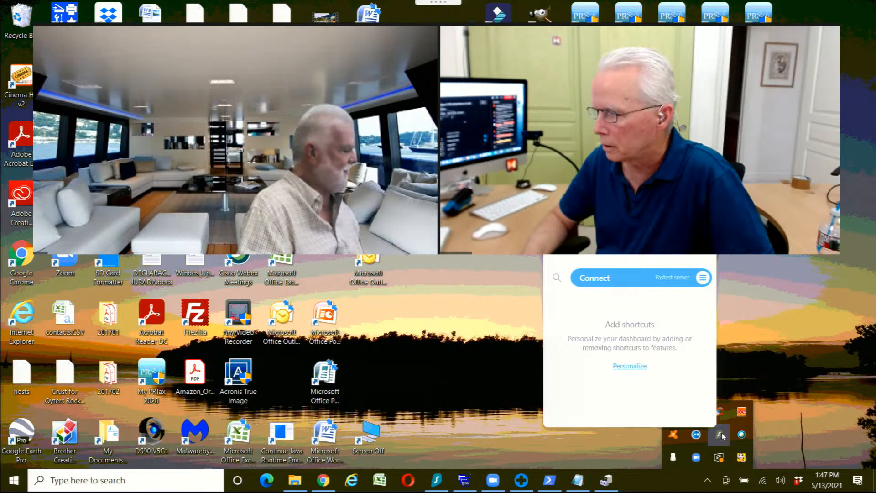
Step: Close the VPN dashboard, and view and dismiss the About information of the notification area program showing a warning
left_click(675, 437)
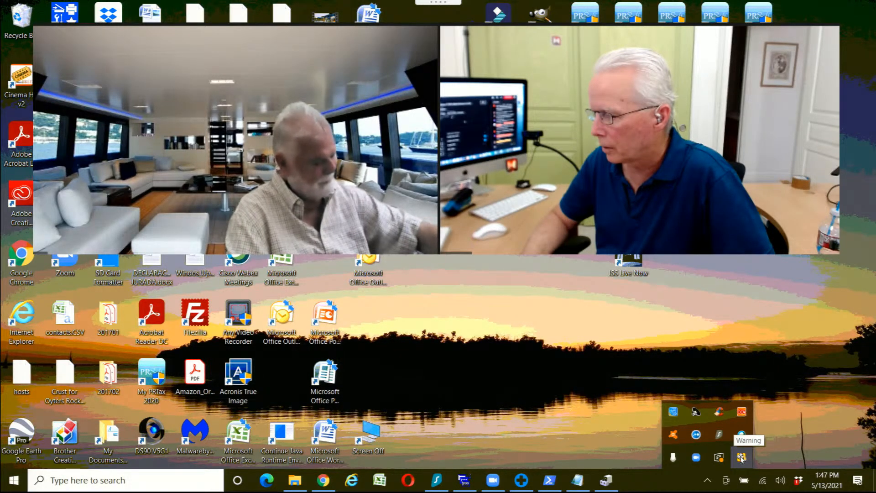
right_click(741, 458)
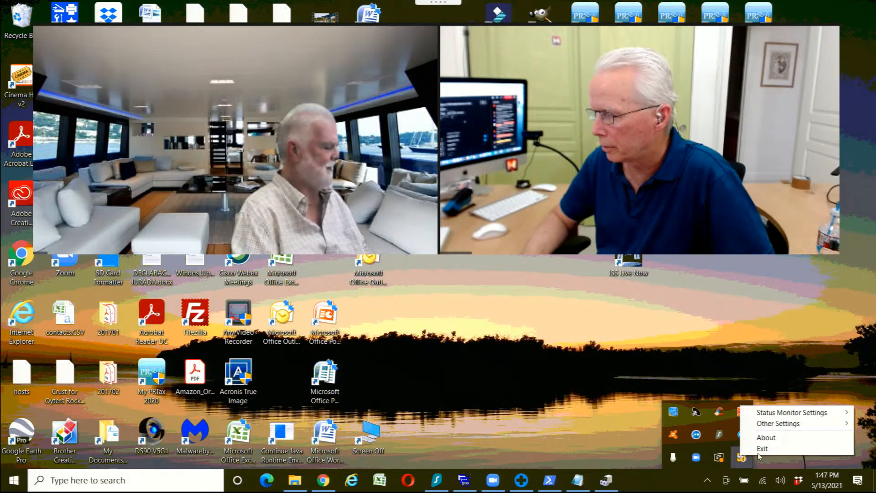
left_click(766, 438)
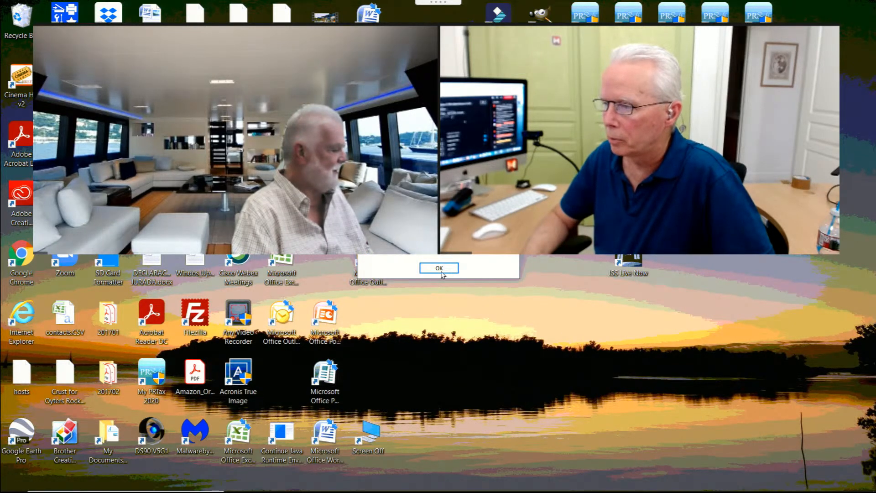
left_click(443, 273)
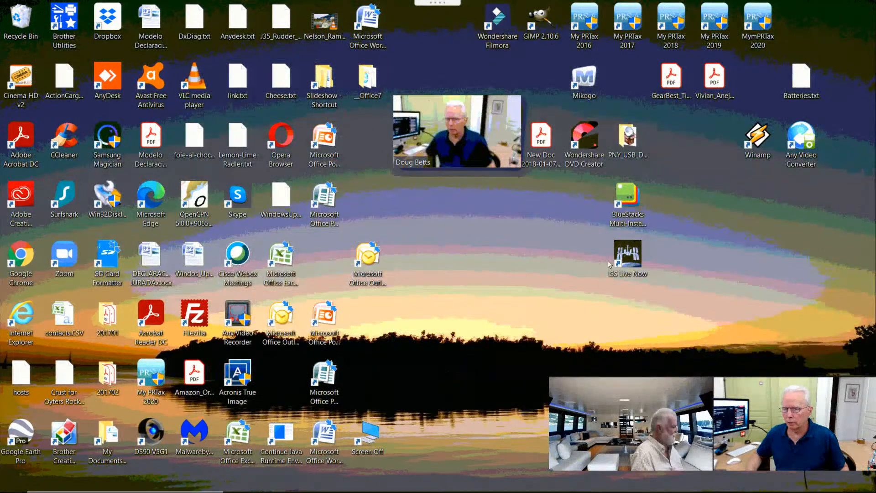
left_click_drag(479, 146, 698, 365)
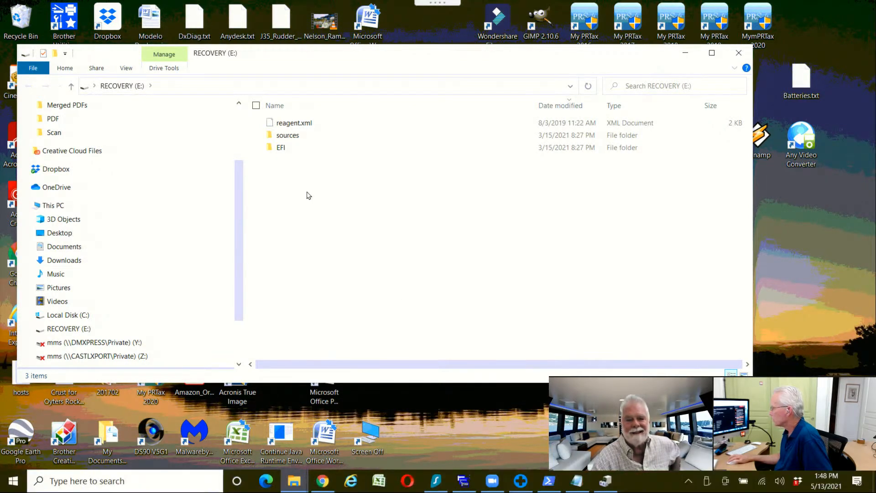
Step: Look through the sources and EFI folders on the RECOVERY (E:) drive, and return to the drive's root
double_click(287, 135)
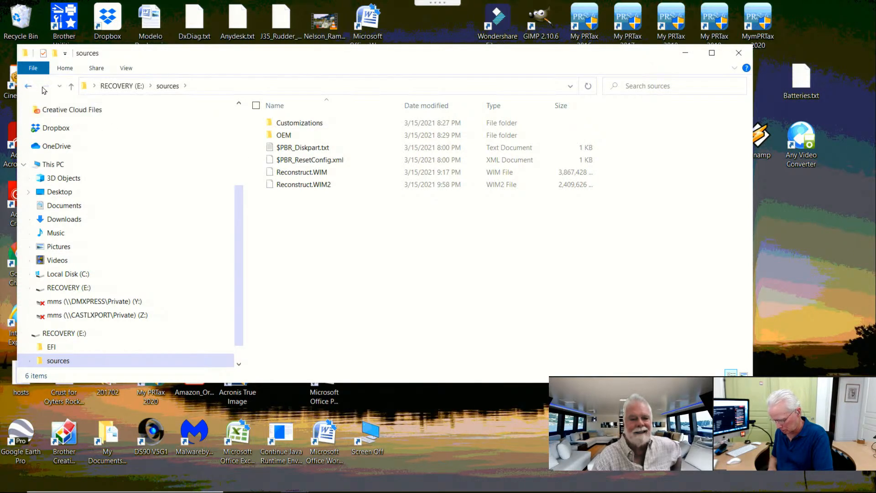
left_click(71, 87)
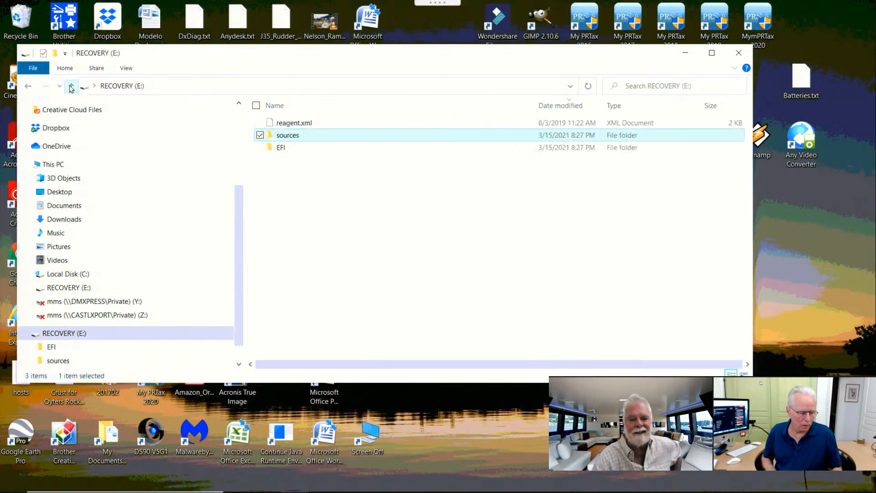
double_click(282, 148)
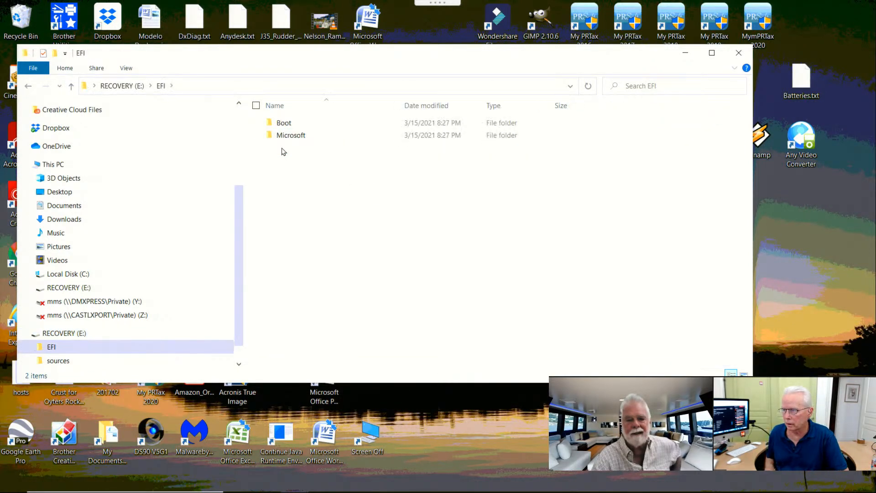
left_click(71, 87)
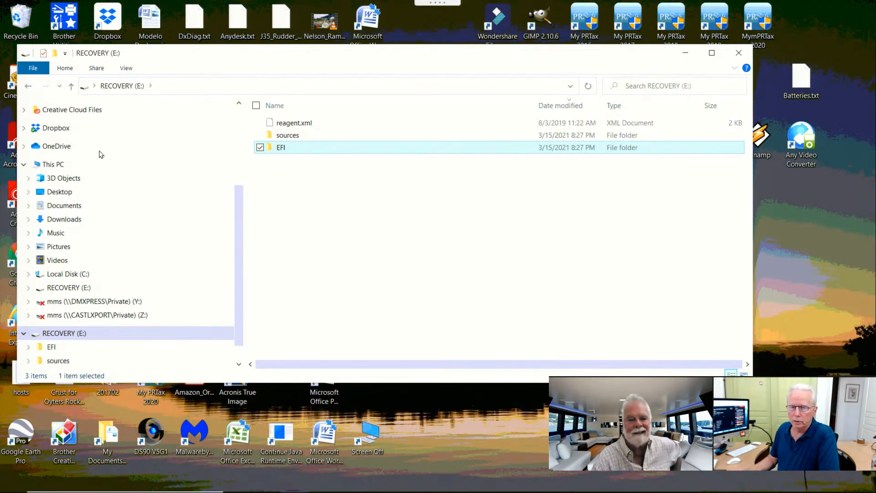
scroll(112, 317, "up", 1)
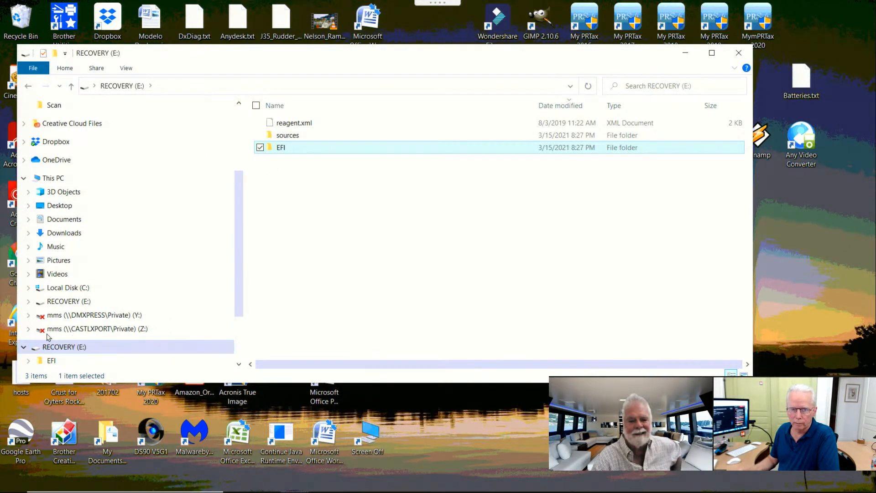
left_click(66, 346)
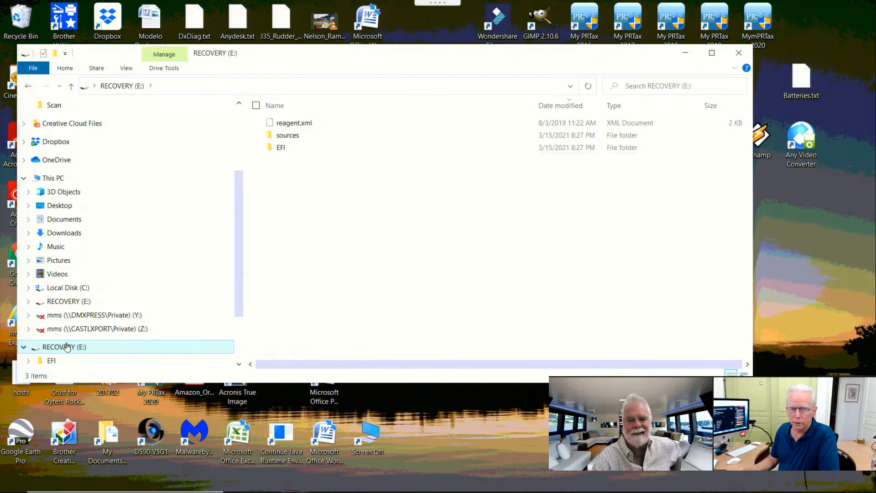
scroll(122, 325, "down", 1)
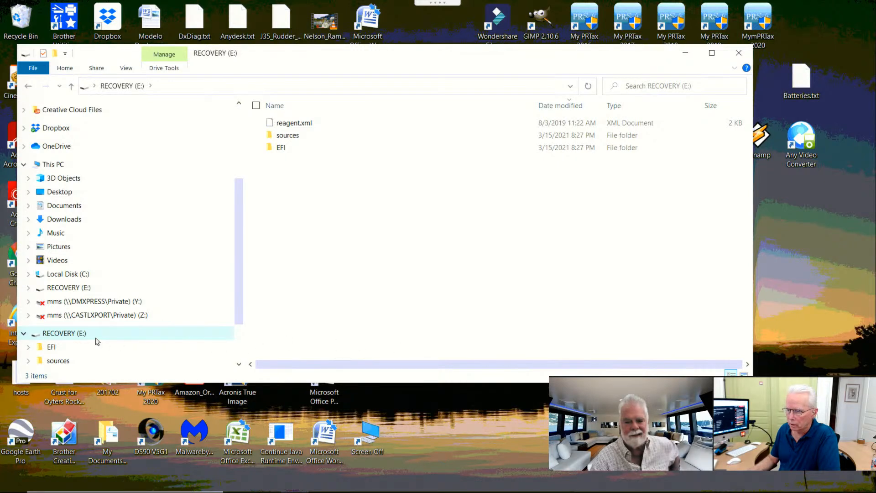
Step: Check the file system, used space and capacity in the RECOVERY (E:) drive's properties, and close them without changes
right_click(72, 336)
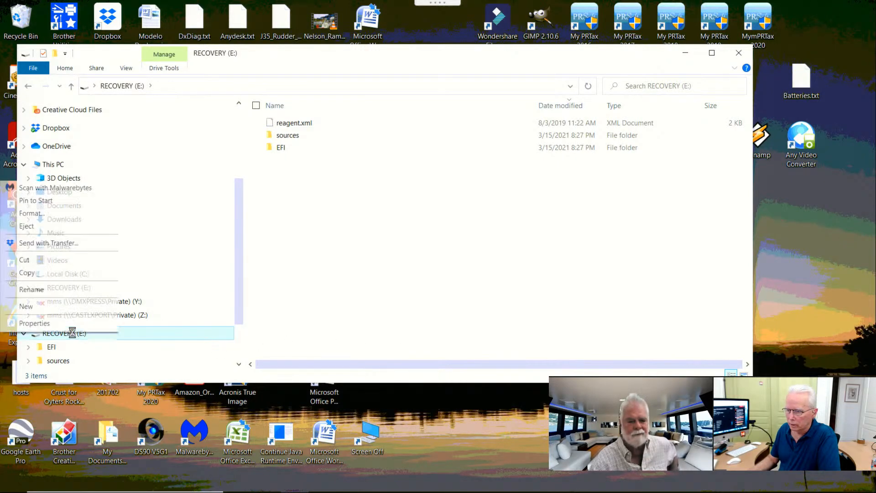
left_click(46, 327)
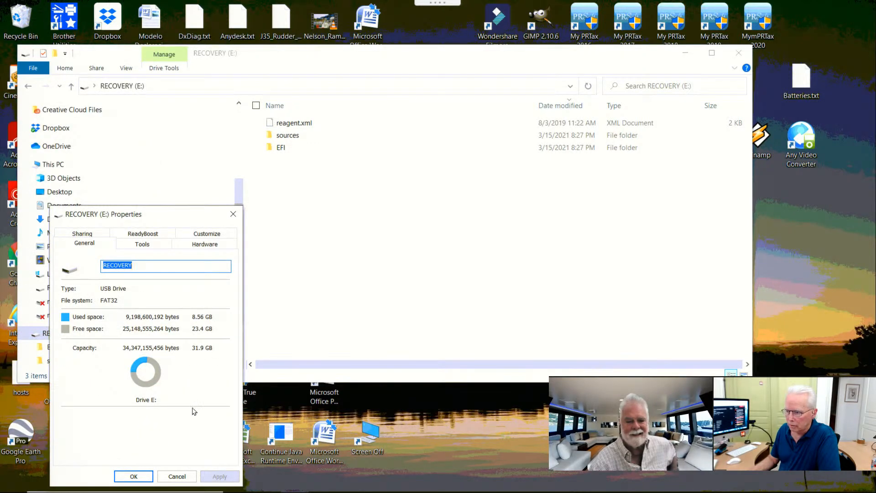
left_click(178, 477)
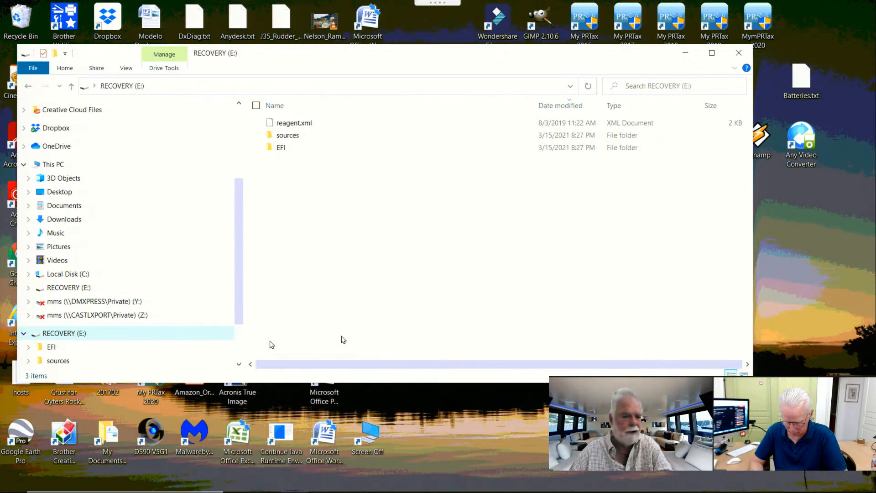
Step: Check the used space and capacity in the USB20FD (E:) drive's properties, and close them without changes
key("super+d")
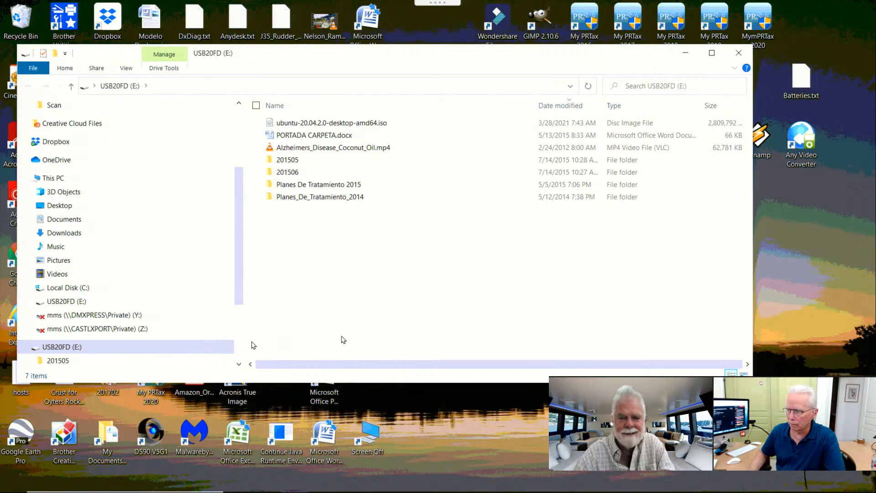
right_click(55, 349)
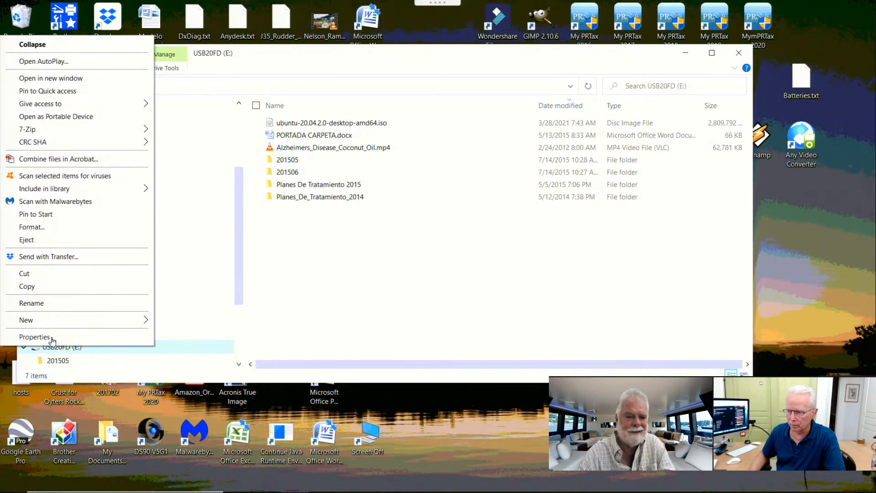
left_click(34, 336)
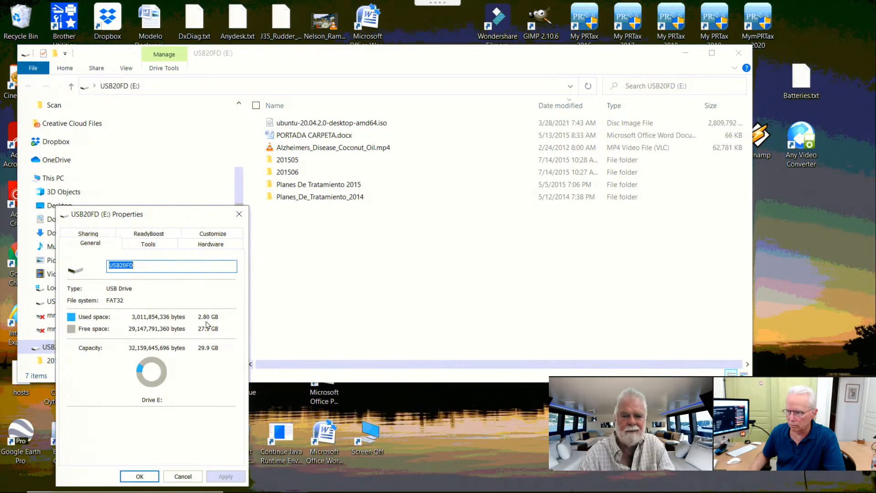
left_click(183, 476)
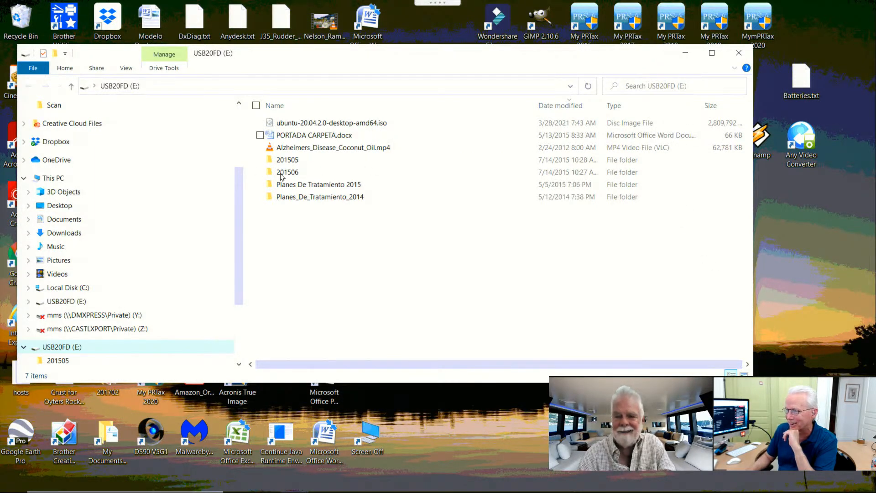
Step: Copy all items on the USB20FD (E:) drive from PORTADA CARPETA.docx to Planes_De_Tratamiento_2014, leaving out the Ubuntu disc image
left_click(296, 136)
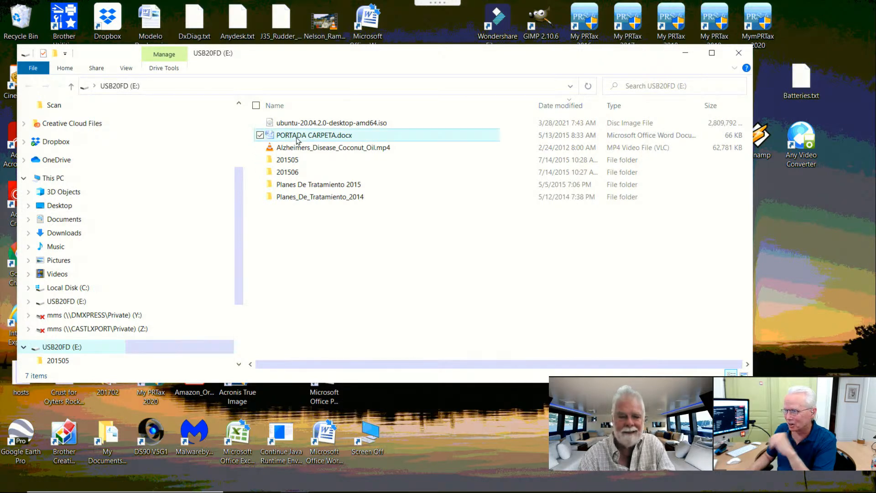
left_click(301, 201, "shift")
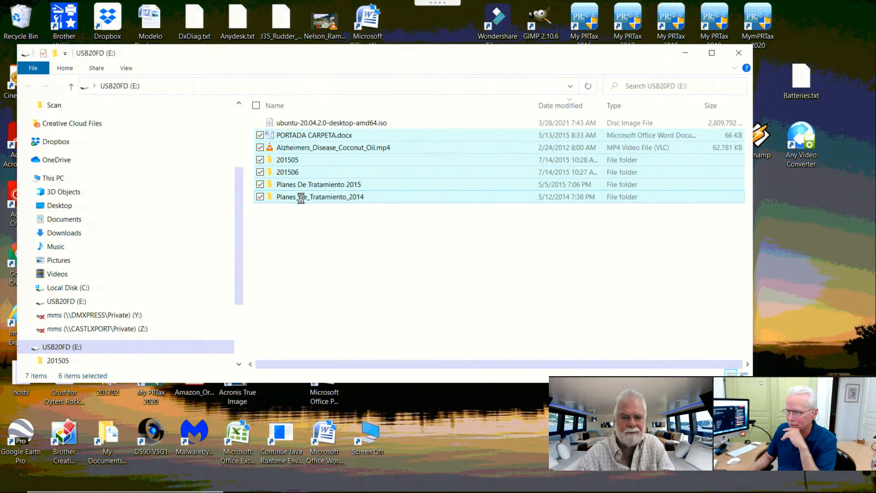
right_click(301, 200)
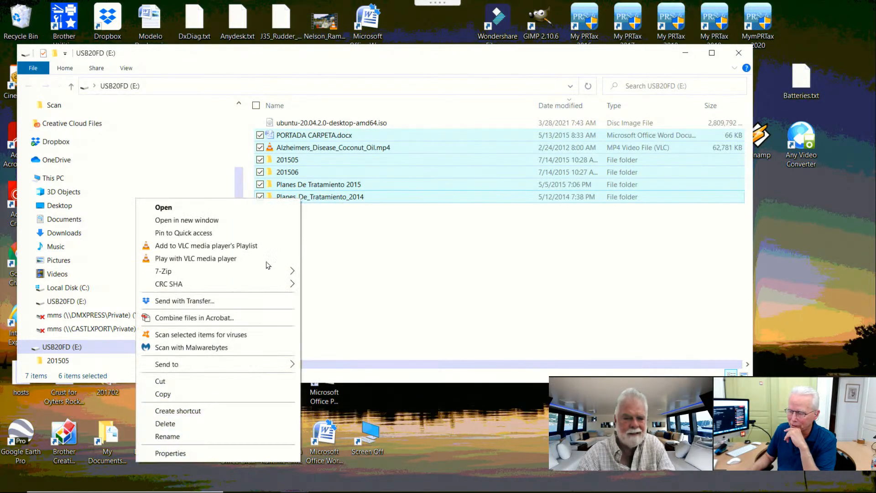
left_click(165, 395)
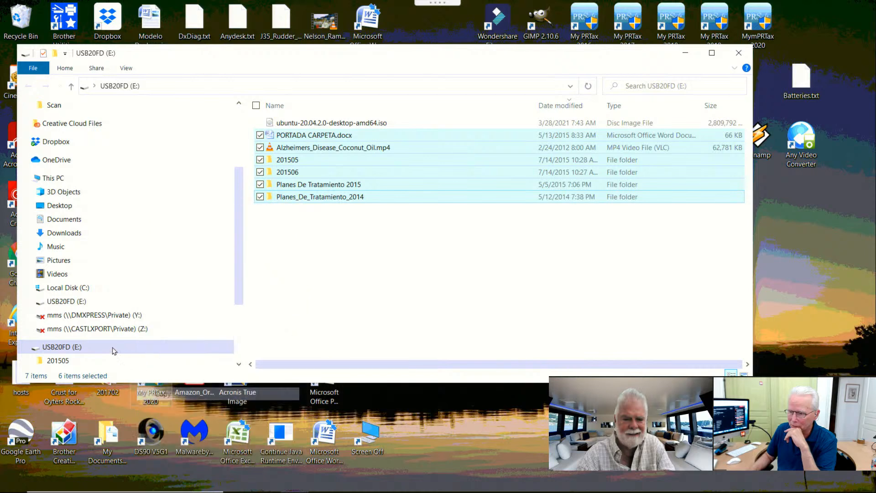
Step: Create a folder named PNY in Documents and open it
left_click(68, 223)
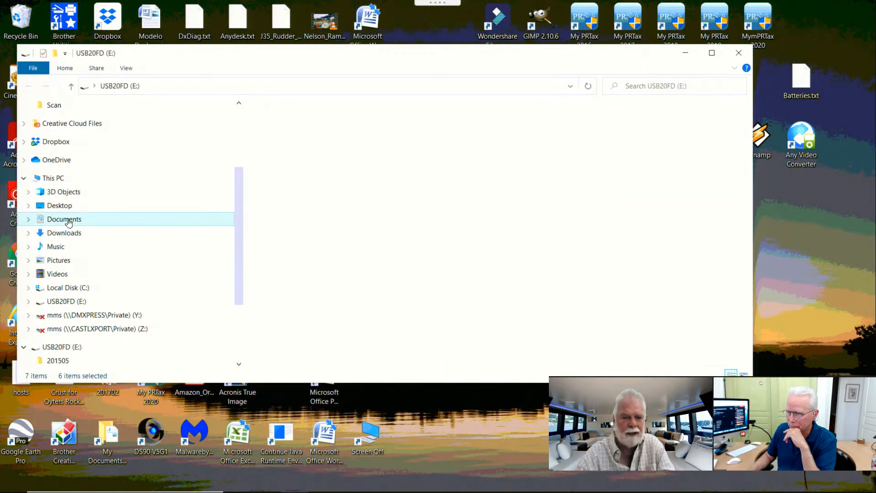
left_click(67, 234)
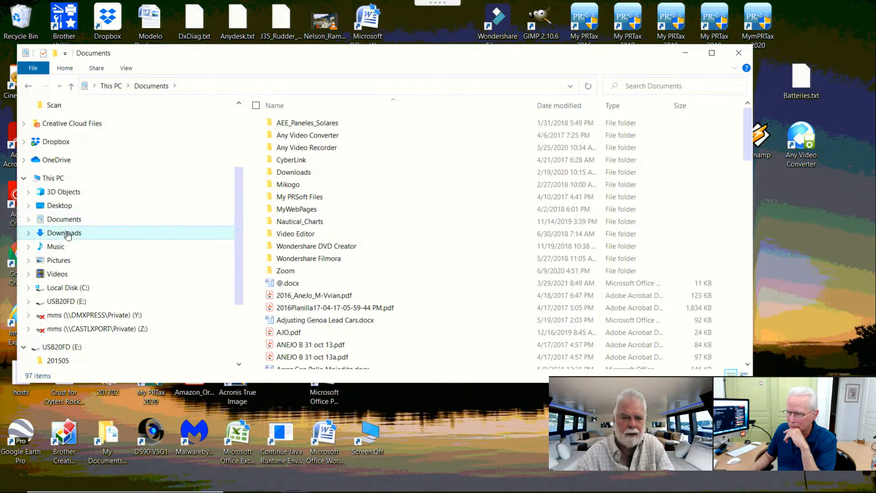
left_click(67, 222)
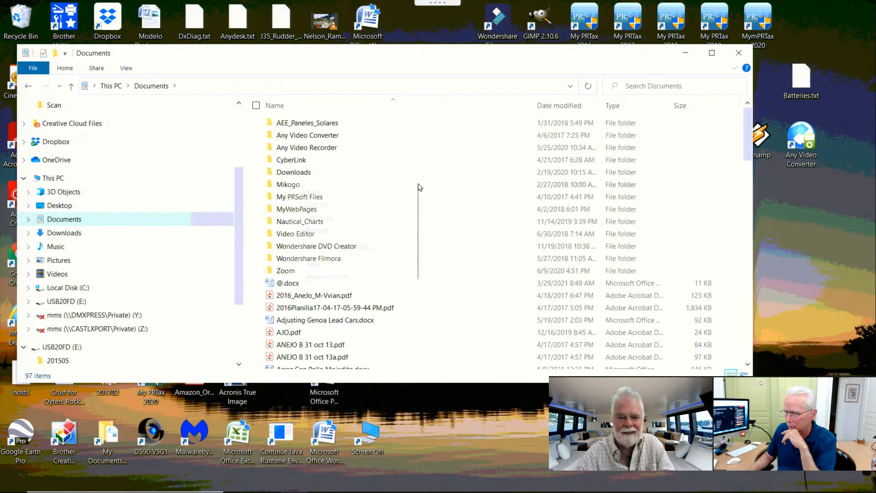
right_click(419, 186)
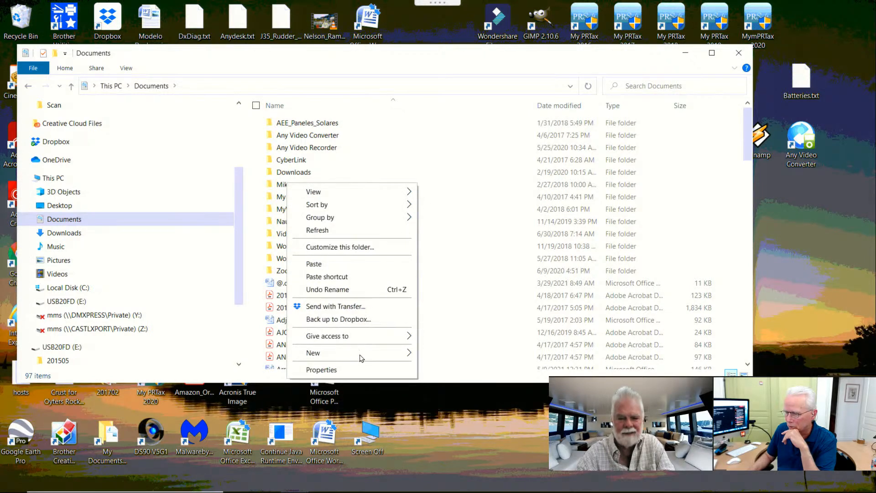
mouse_move(361, 358)
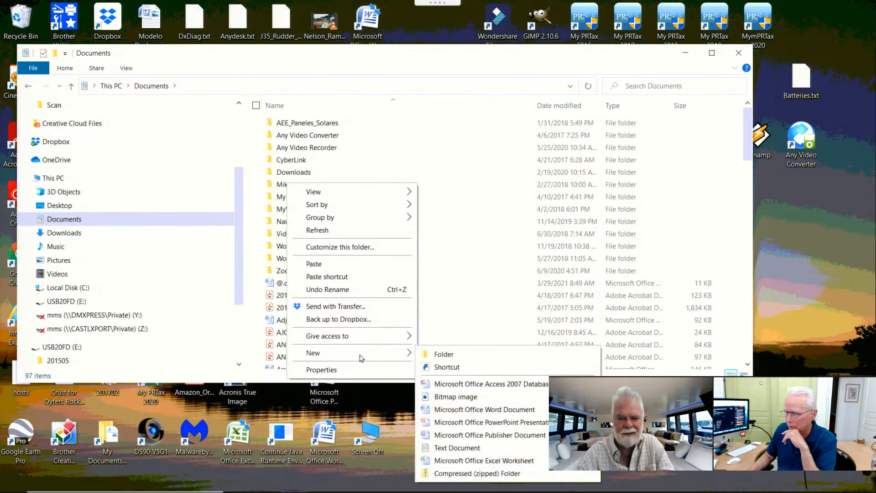
left_click(445, 355)
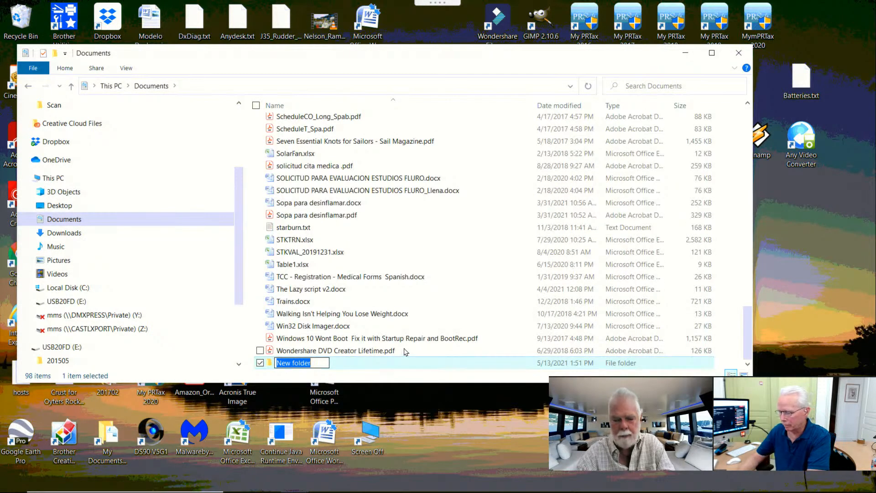
type("PNY")
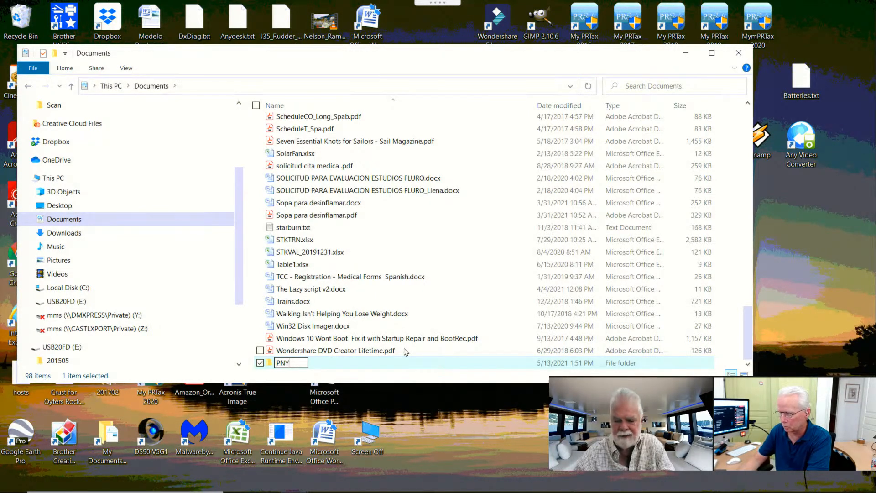
key("Return")
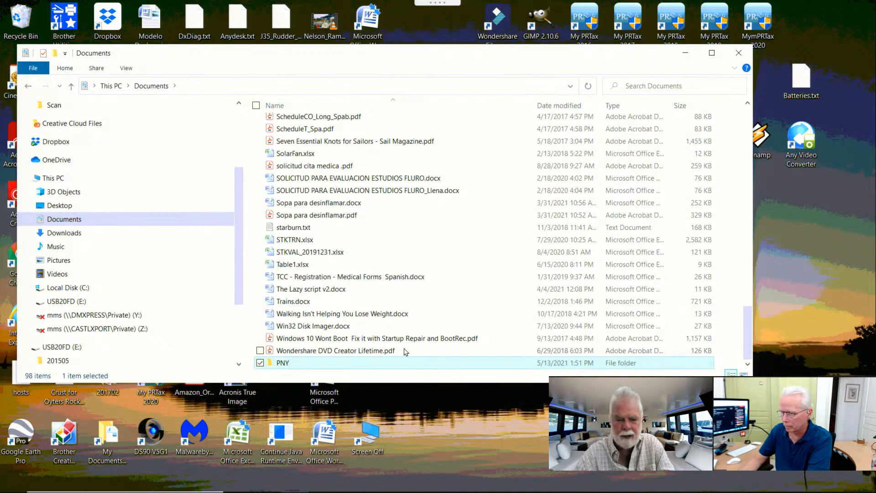
key("Return")
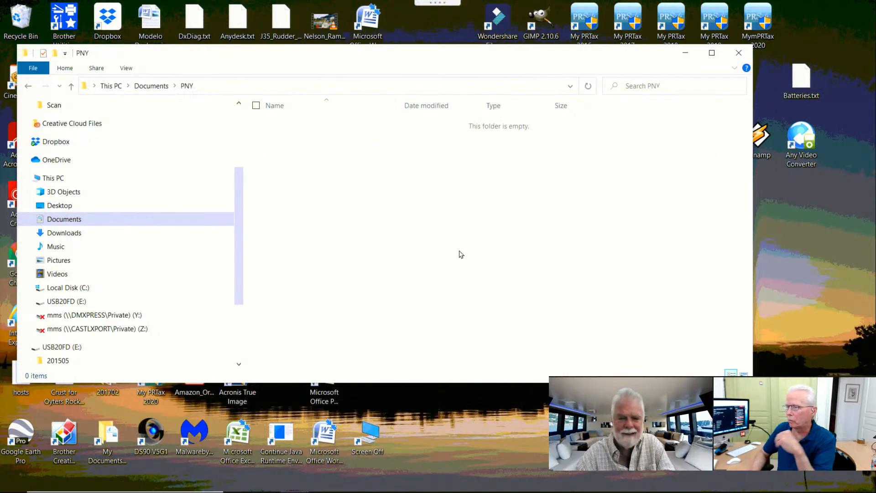
Step: Paste the copied USB drive items into the PNY folder, and go back to the USB20FD (E:) drive
right_click(389, 192)
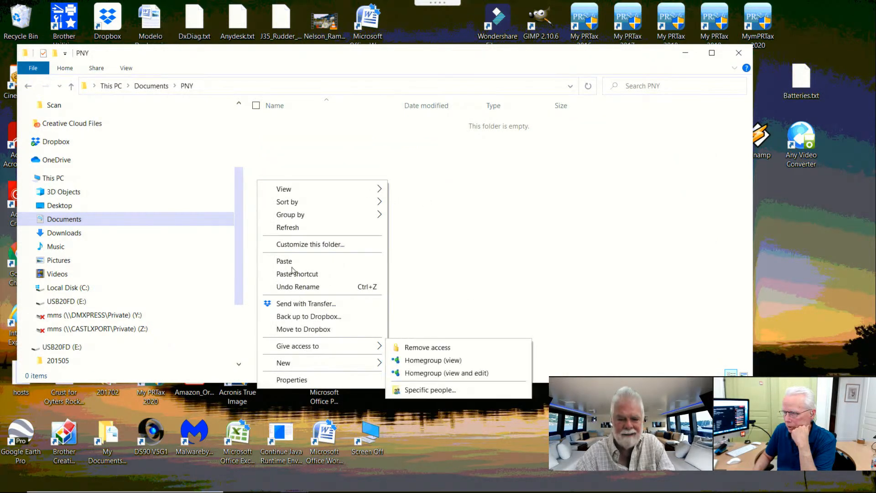
left_click(284, 260)
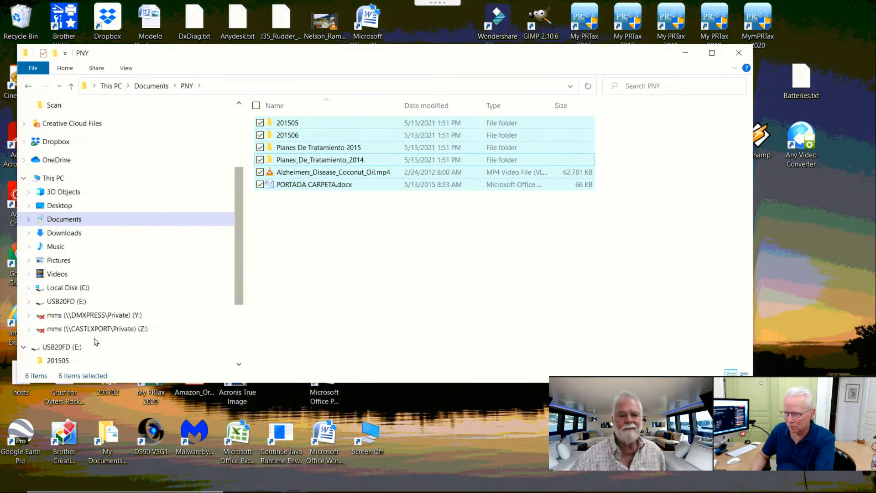
left_click(64, 348)
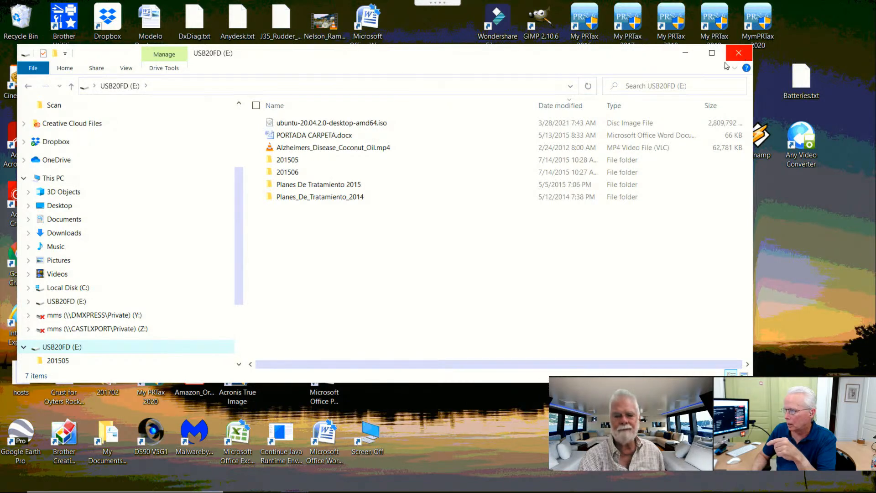
Step: Close the USB20FD (E:) drive window and open Programs and Features by running appwiz.cpl
left_click(739, 55)
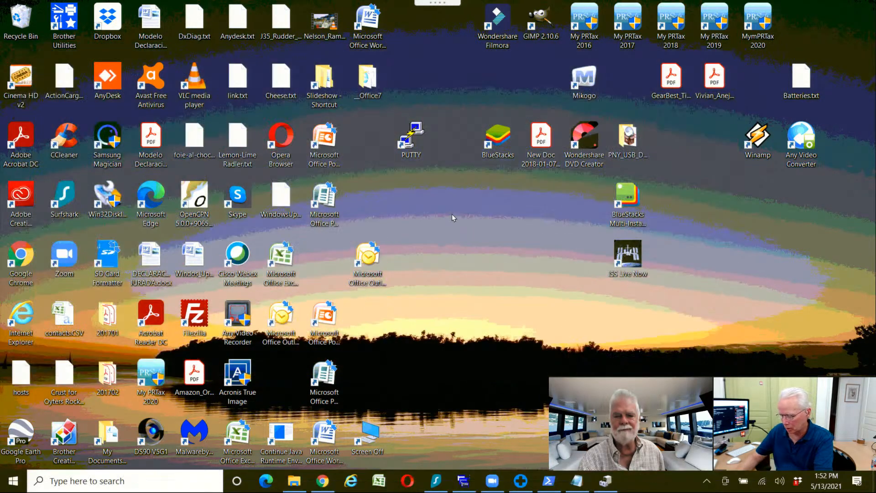
key("super+r")
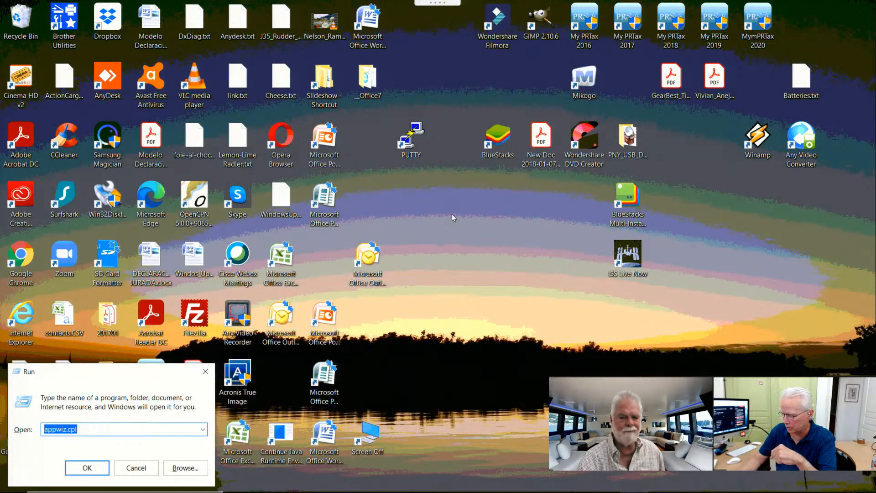
key("Return")
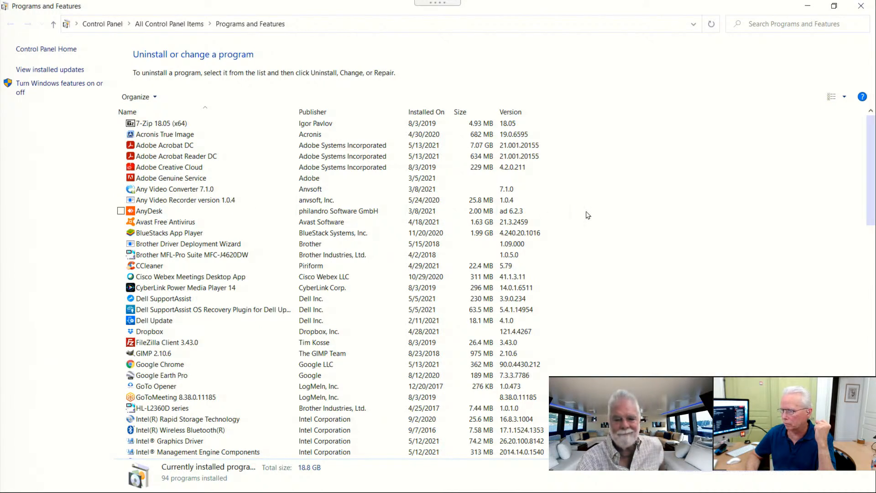
Step: Start uninstalling Avast Free Antivirus from the installed programs, approving the system permission and confirming the removal
left_click_drag(872, 194, 874, 202)
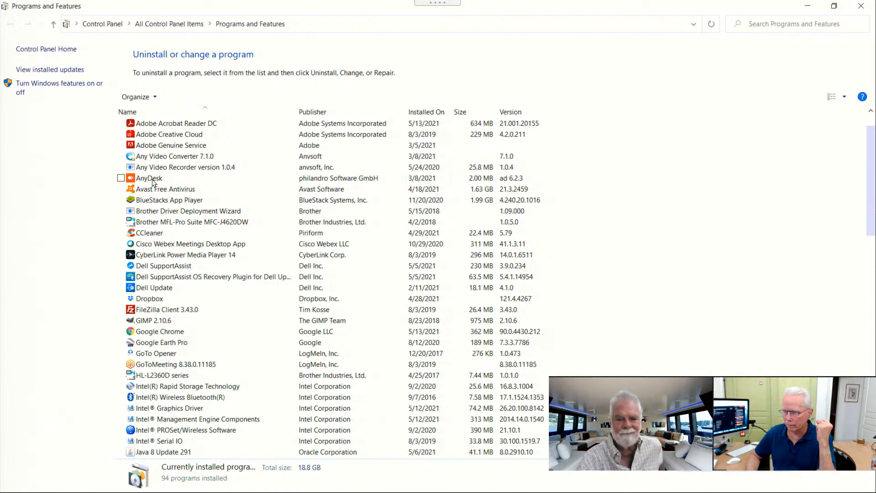
left_click(152, 180)
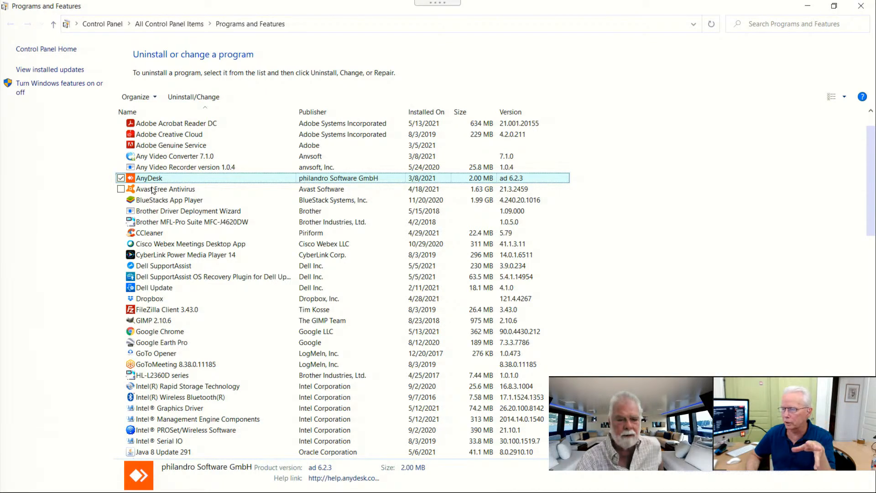
left_click(152, 190)
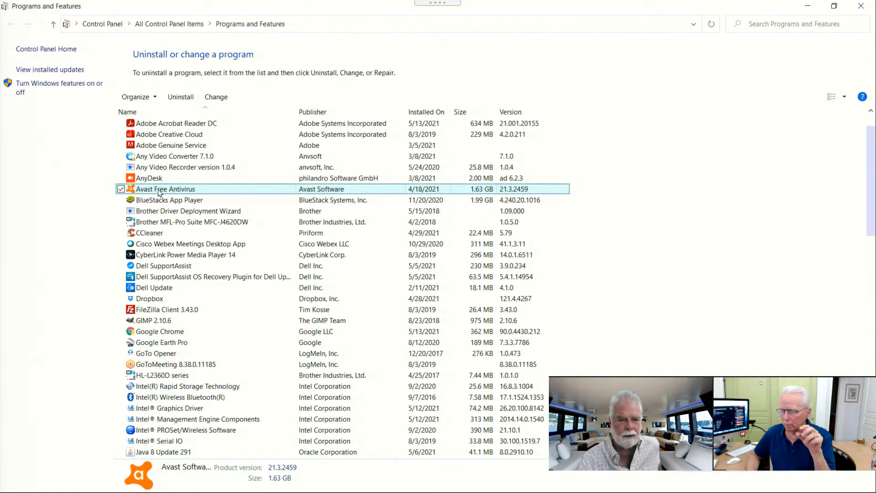
left_click(182, 97)
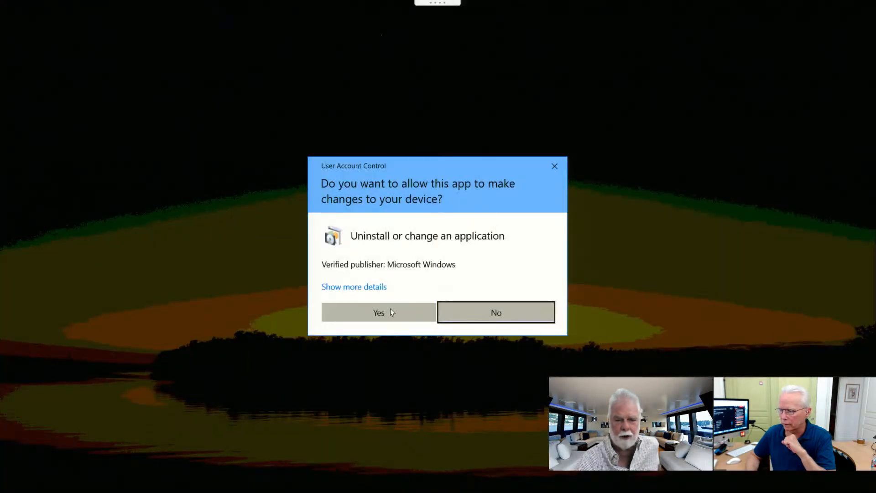
left_click(391, 312)
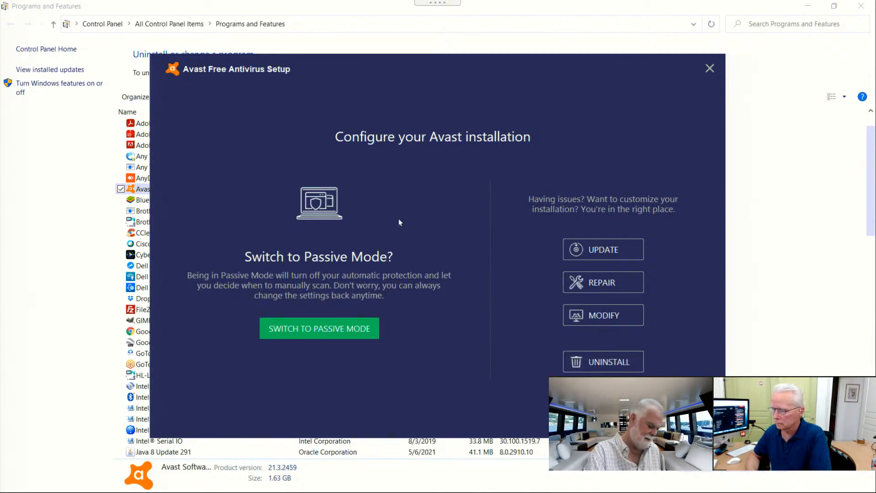
left_click(597, 361)
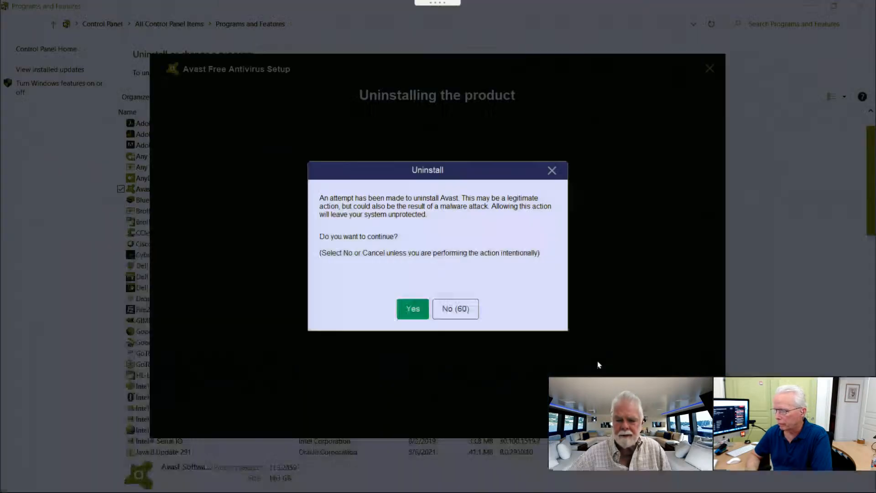
left_click(411, 307)
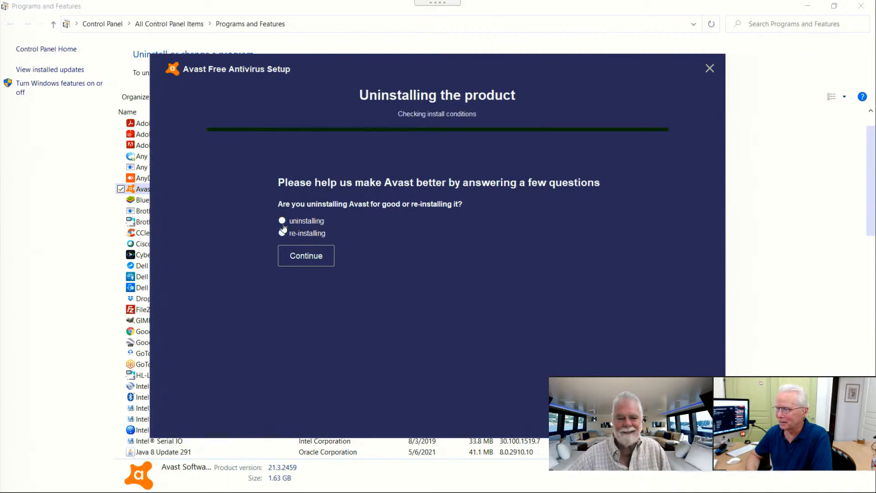
Step: Answer Avast's uninstall survey with uninstalling, Avast caused issues on my PC, and 3 or more years, and send it
left_click(283, 221)
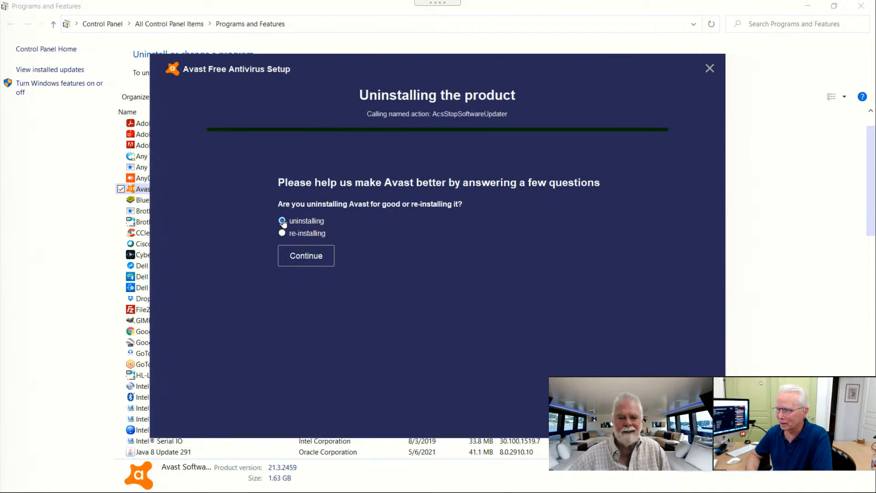
left_click(304, 257)
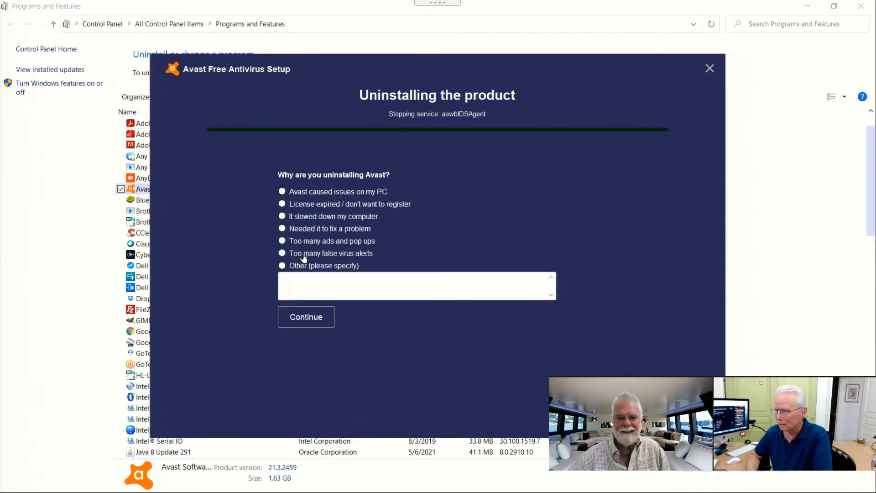
left_click(282, 191)
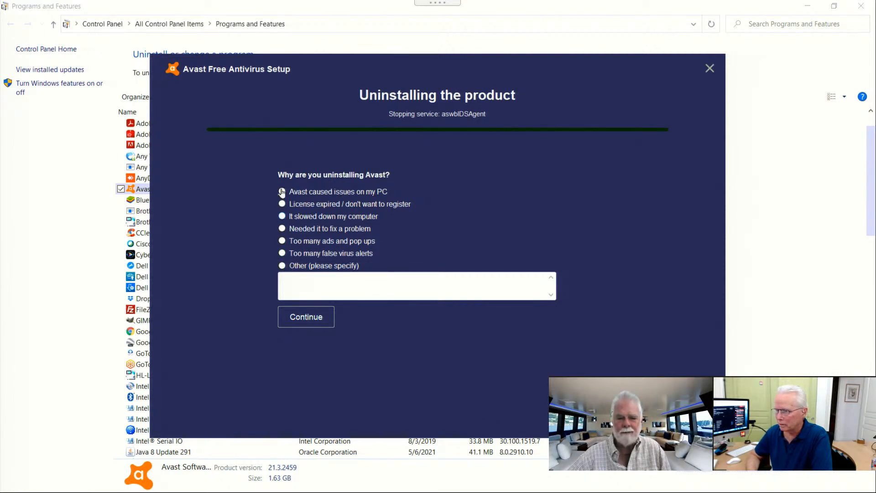
left_click(297, 318)
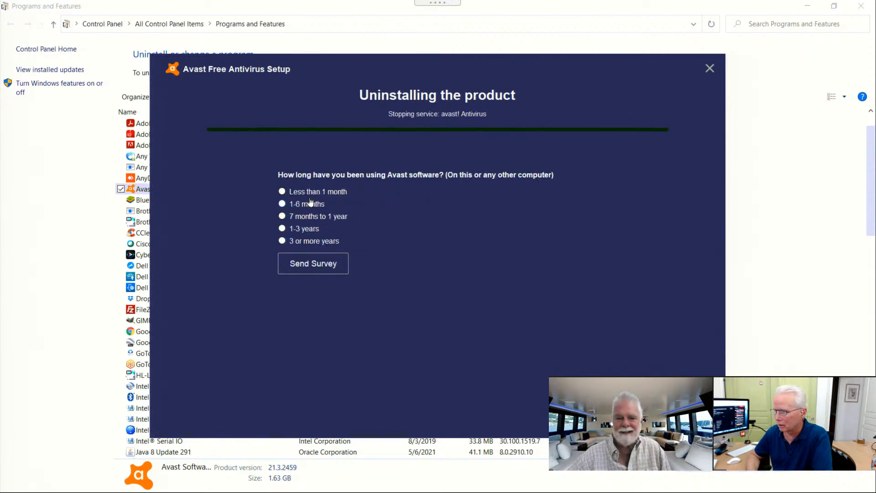
left_click(282, 242)
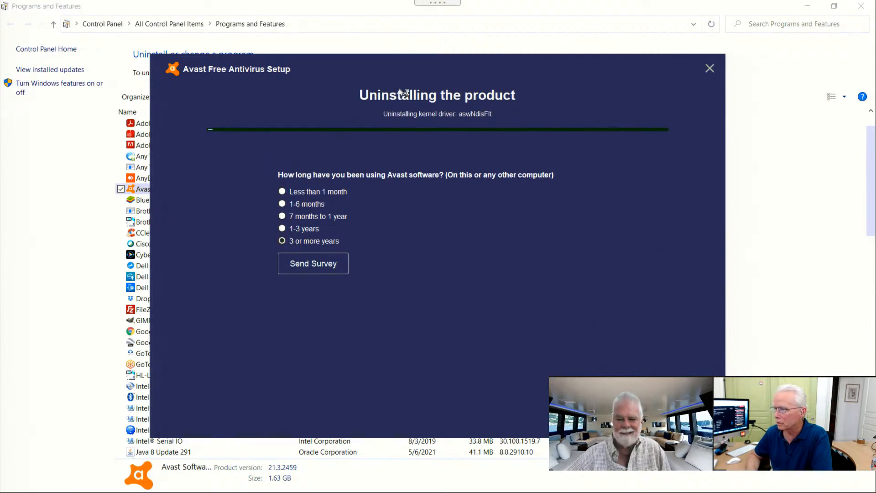
left_click(295, 267)
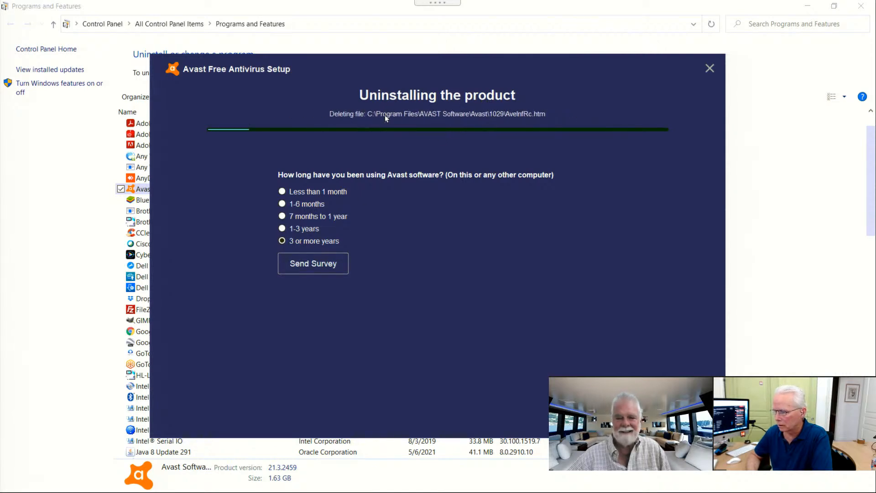
Step: Move the Avast setup window aside, select CCleaner in the program list, and finish the Avast removal by postponing the restart
left_click_drag(488, 68, 563, 102)
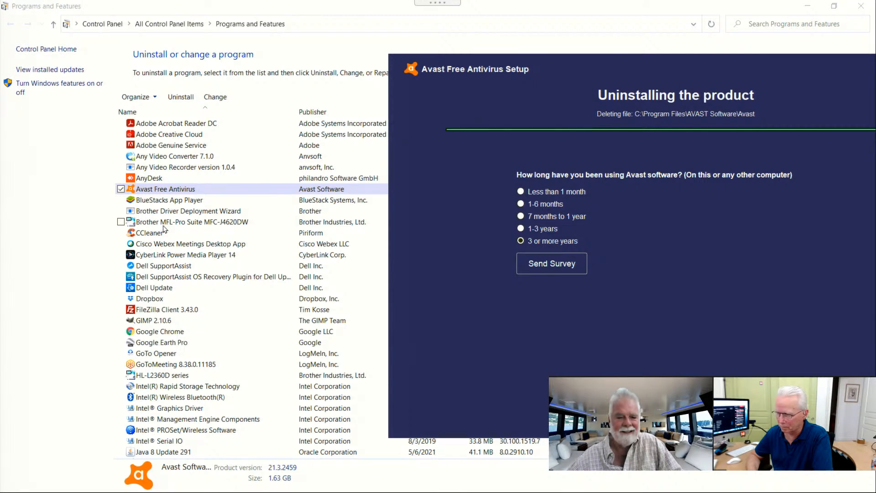
left_click(158, 233)
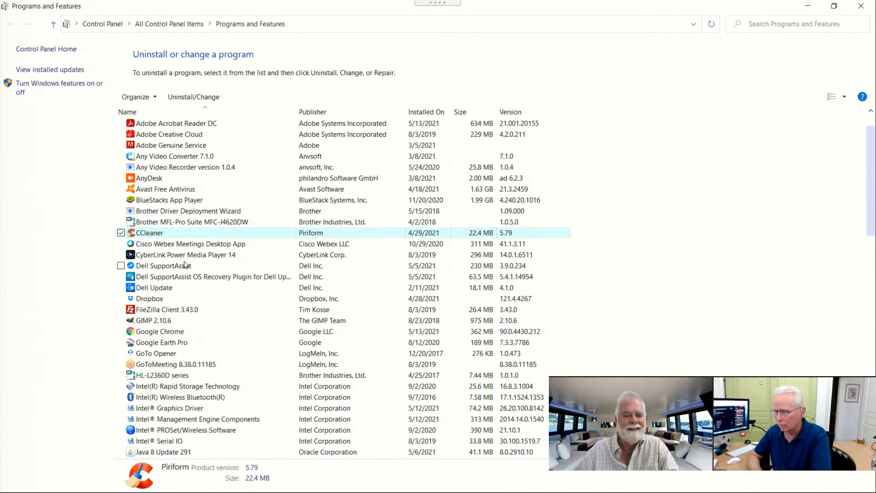
key("alt+Tab")
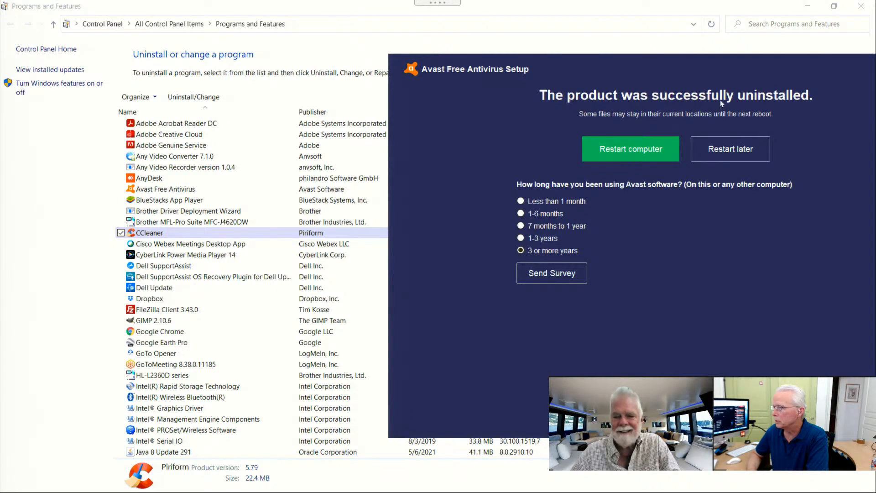
left_click(735, 151)
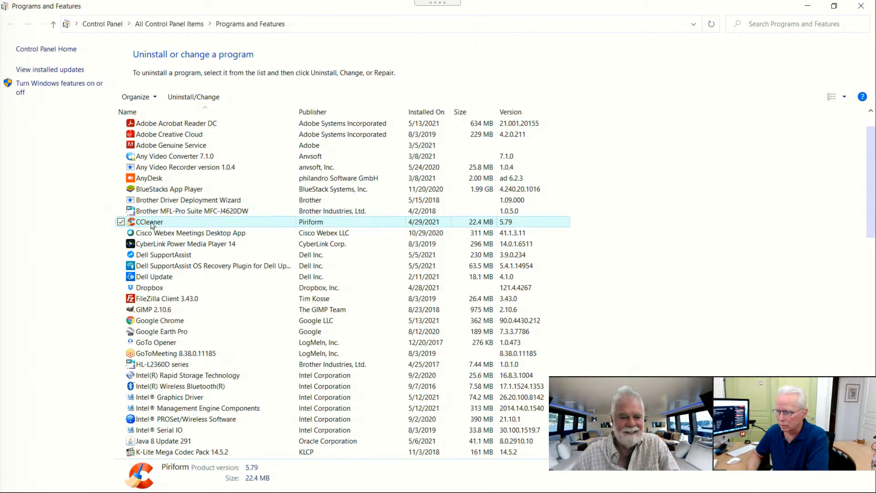
Step: Uninstall CCleaner v5.79, approving the system permission and completing its uninstall wizard
left_click(186, 97)
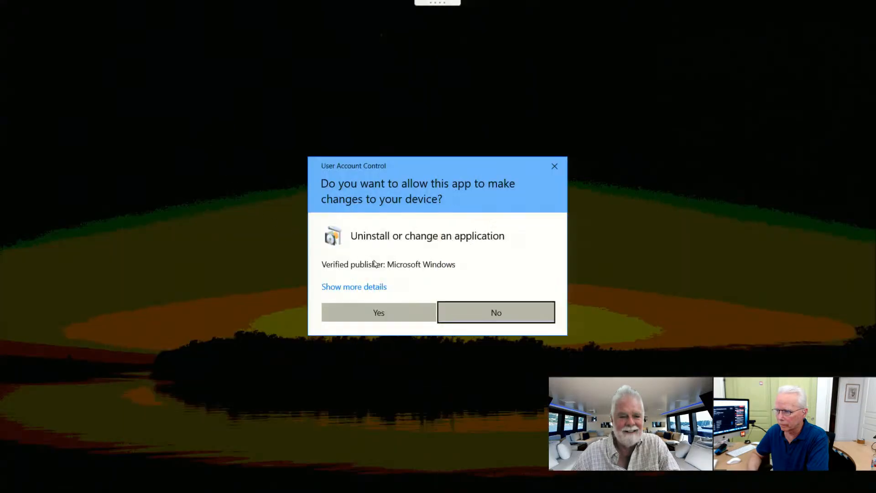
left_click(386, 311)
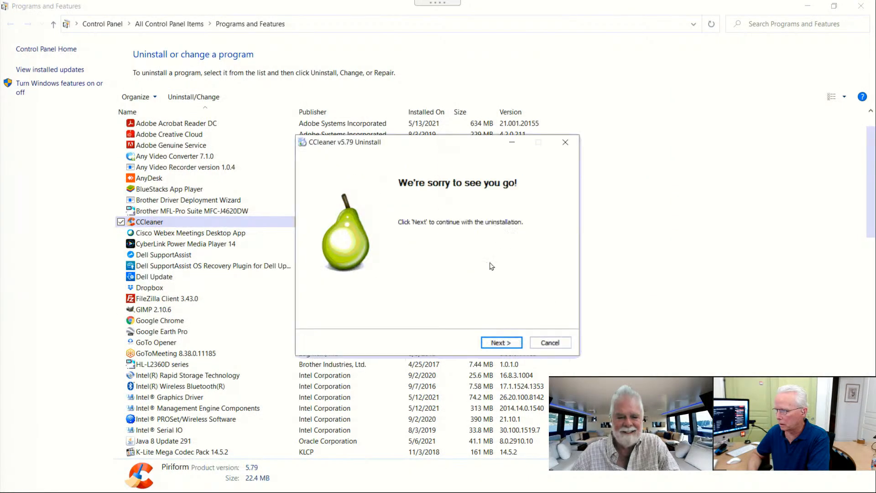
left_click(501, 345)
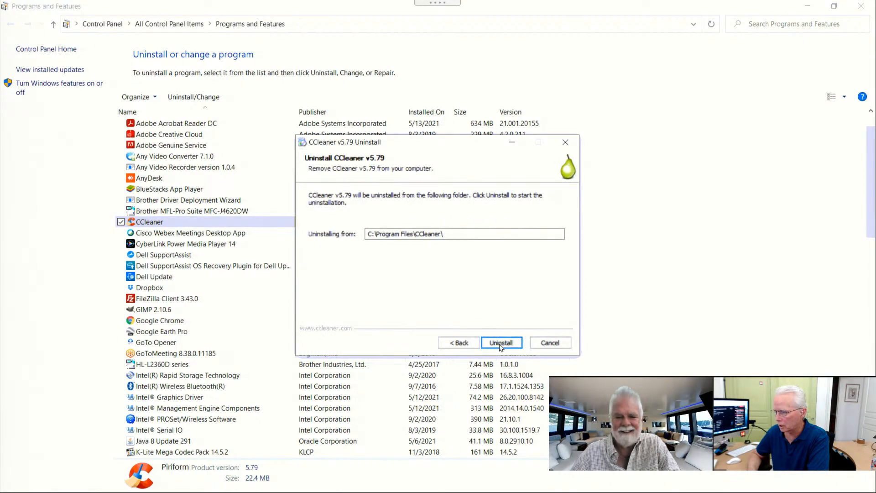
left_click(501, 345)
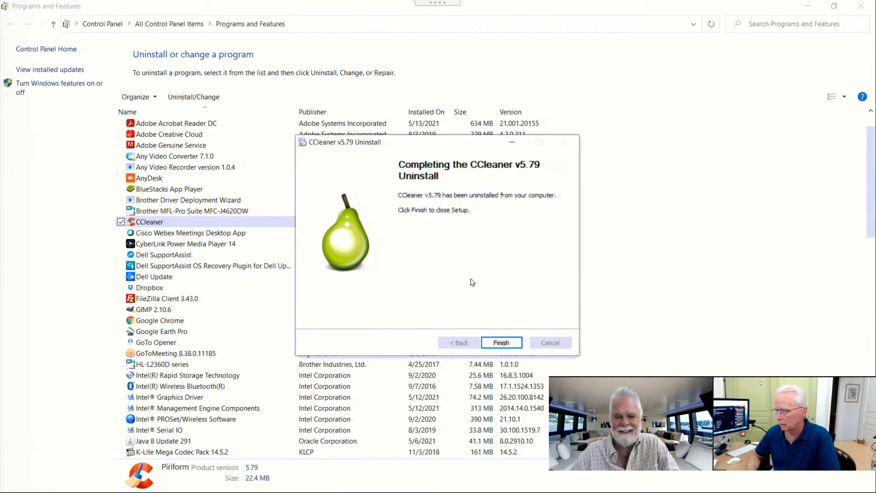
left_click(502, 343)
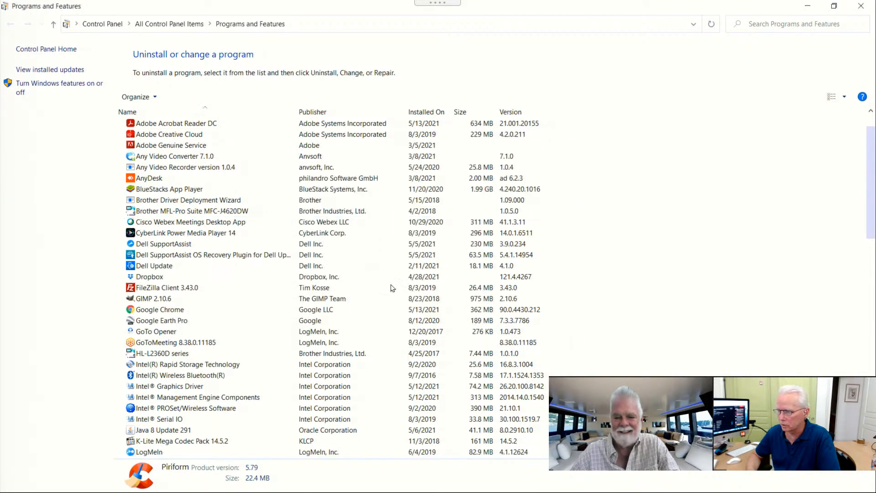
Step: Review the installed programs from Cisco Webex Meetings through the Dell utilities to Dropbox for ones worth removing
left_click(182, 222)
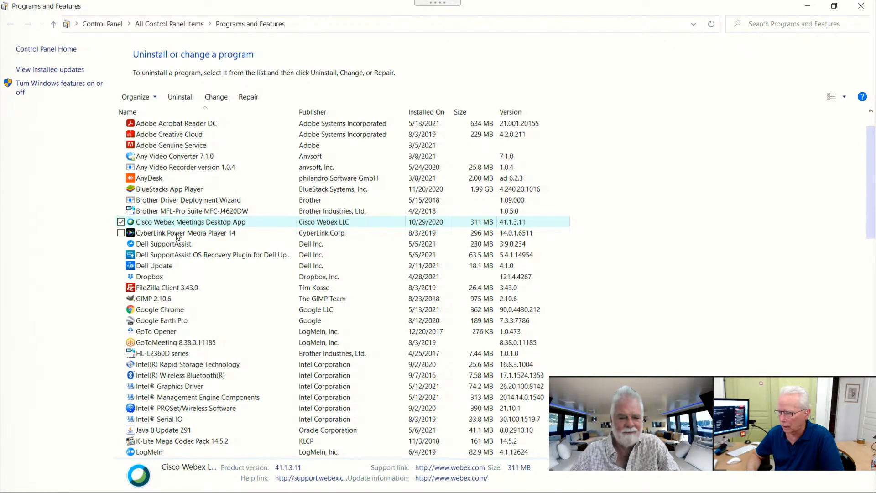
left_click(174, 234)
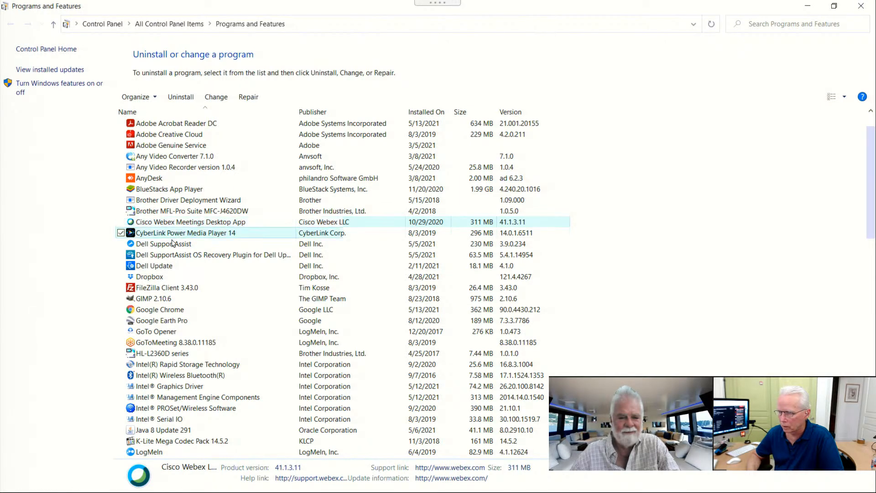
left_click(173, 246)
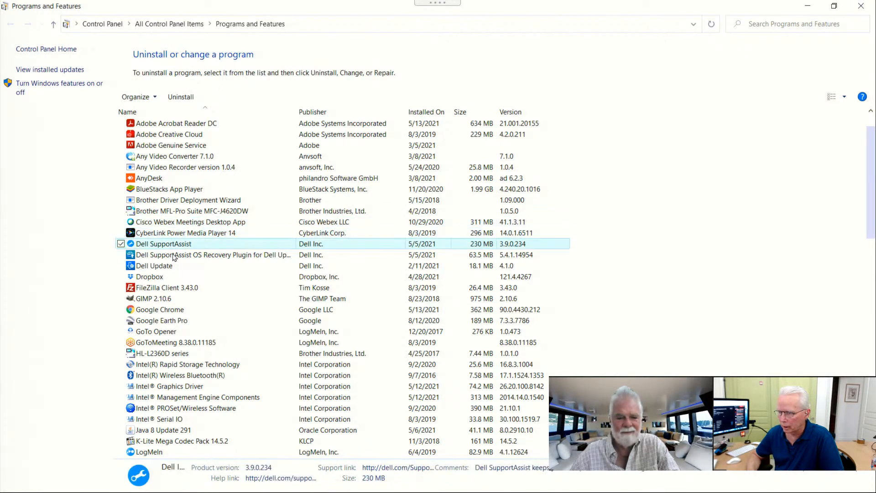
left_click(172, 266)
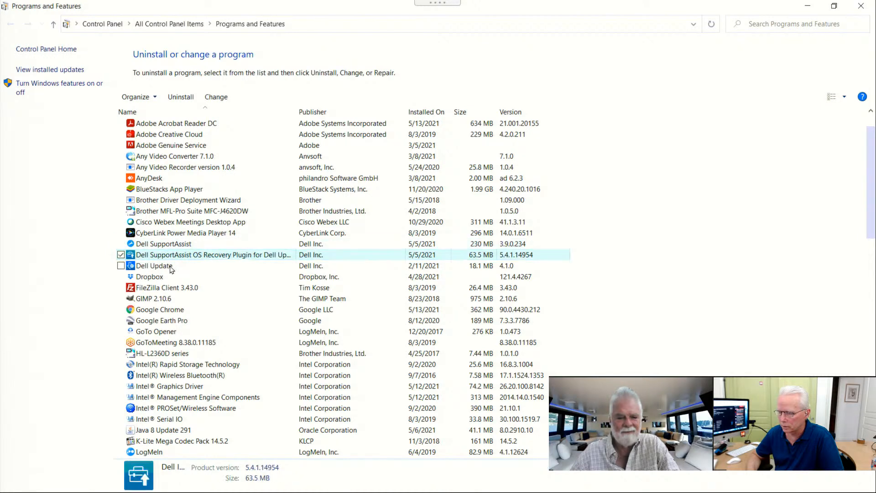
left_click(171, 268)
left_click(165, 279)
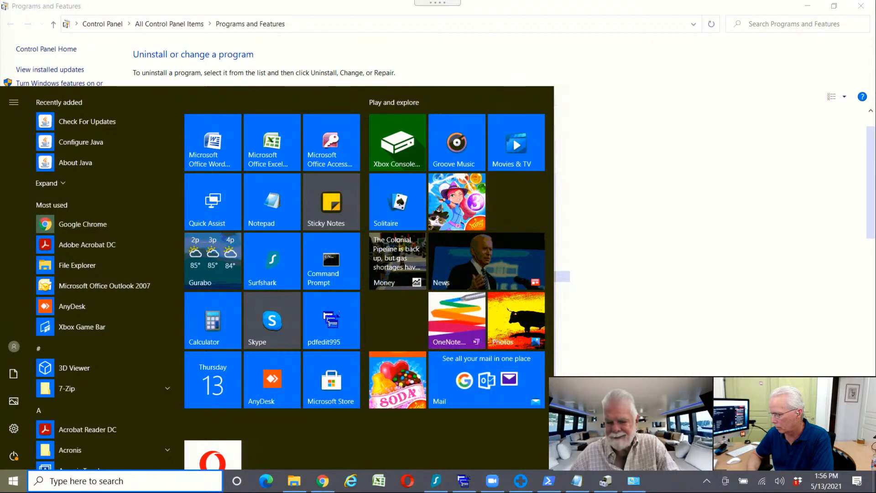
Step: Check the taskbar's notification area for Dropbox and return to the installed programs list
left_click(651, 285)
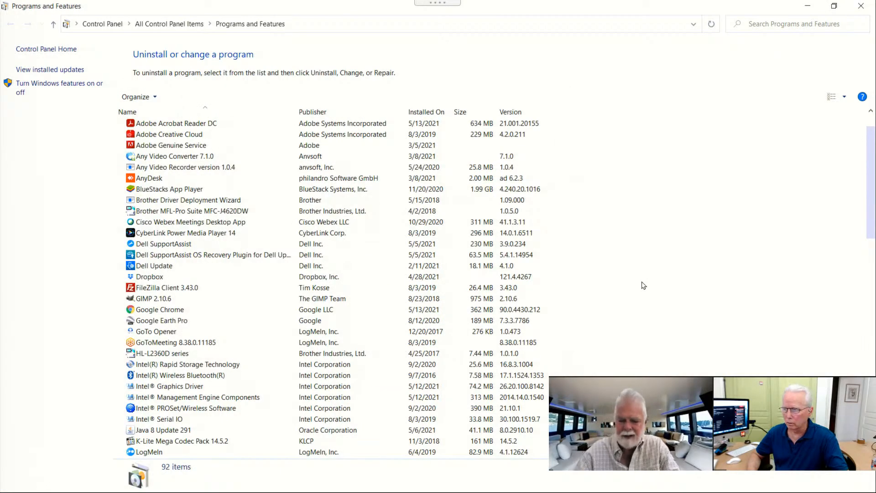
key("super")
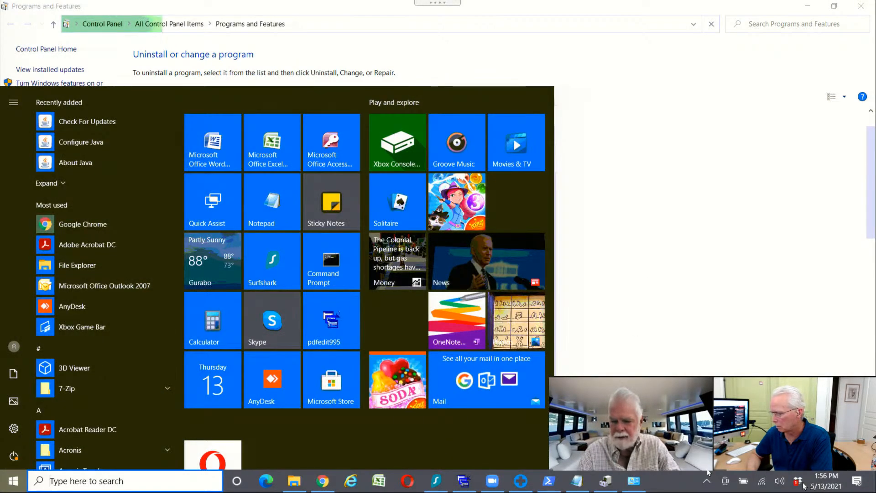
left_click(728, 304)
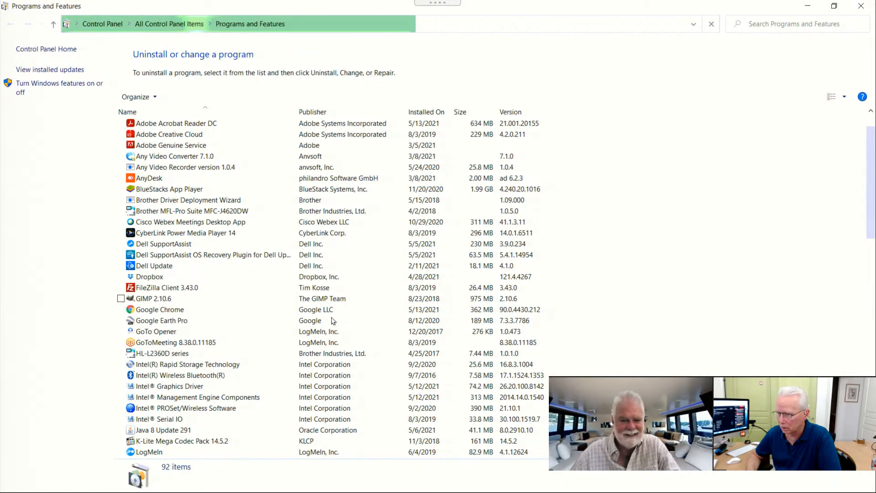
Step: Review the installed programs from GIMP through the HL-L2360D series and Java 8 to K-Lite Mega Codec Pack
left_click(160, 301)
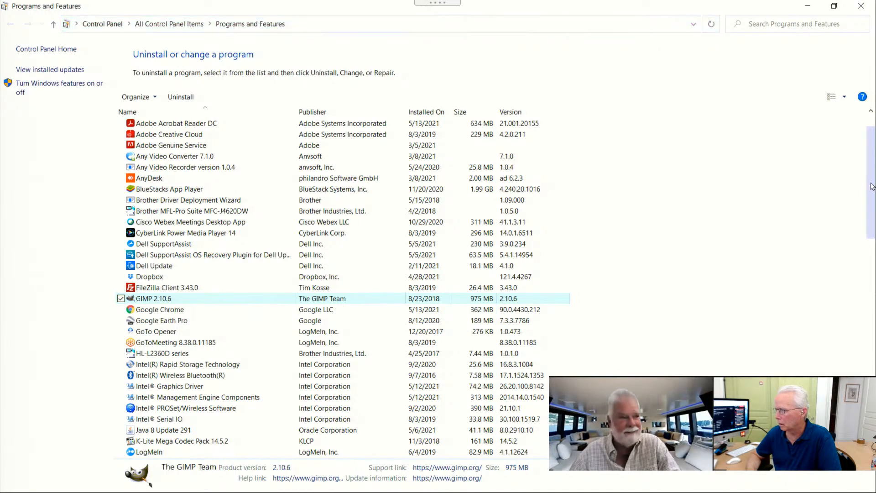
left_click_drag(871, 190, 872, 244)
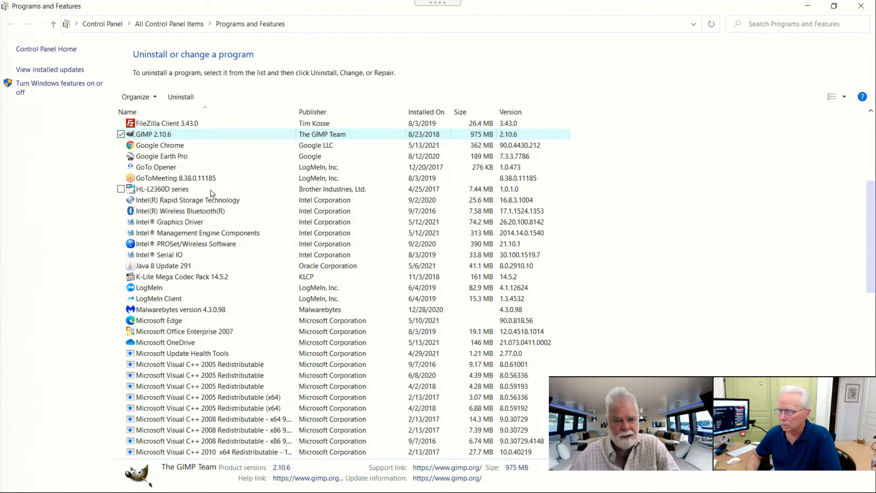
left_click(181, 192)
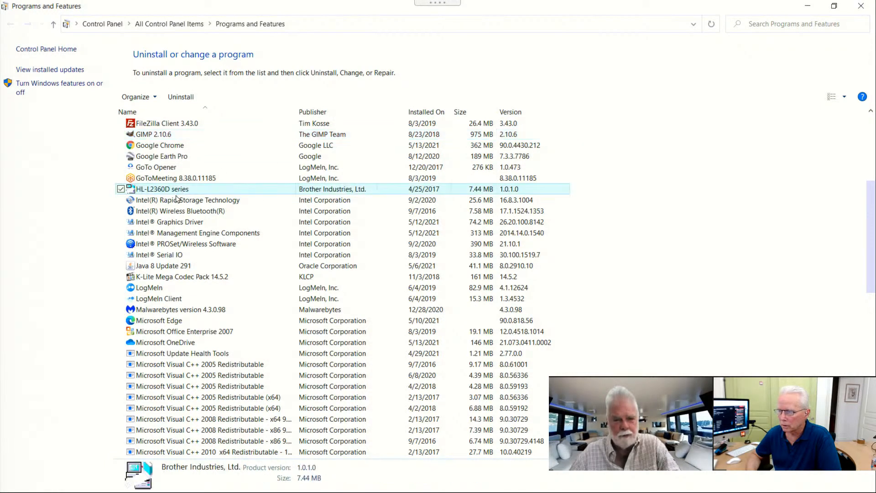
left_click(120, 189)
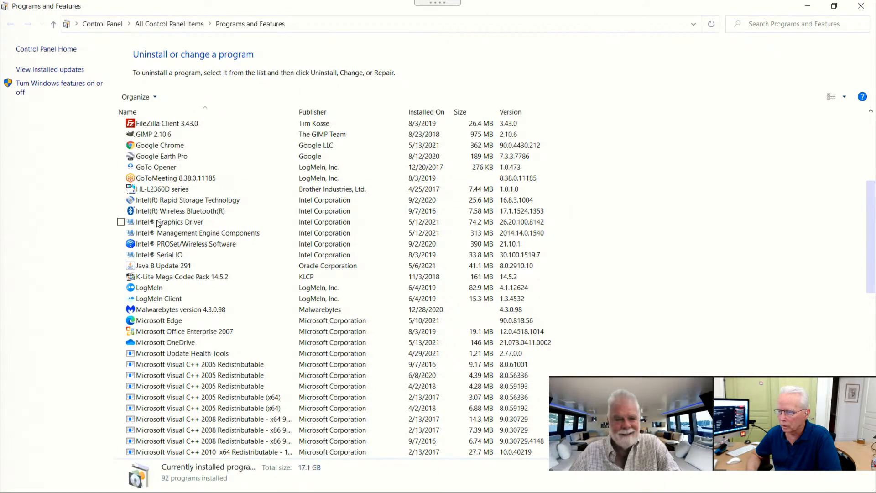
left_click(165, 269)
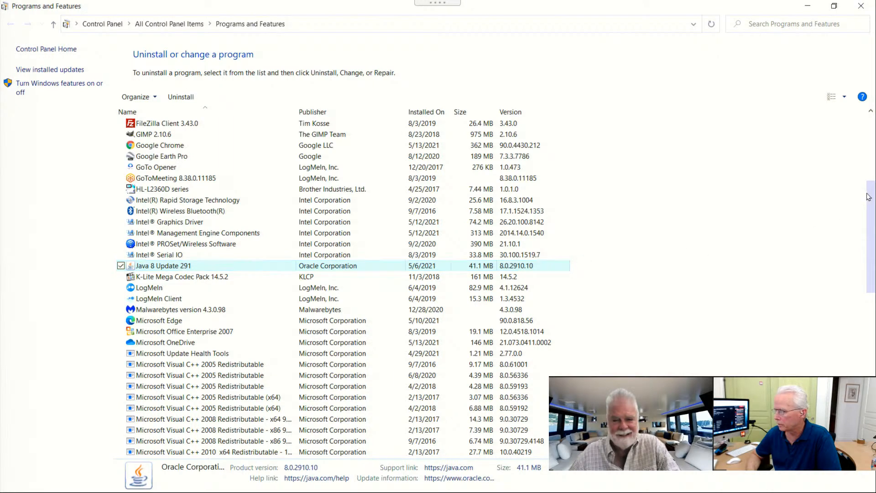
left_click_drag(869, 213, 871, 238)
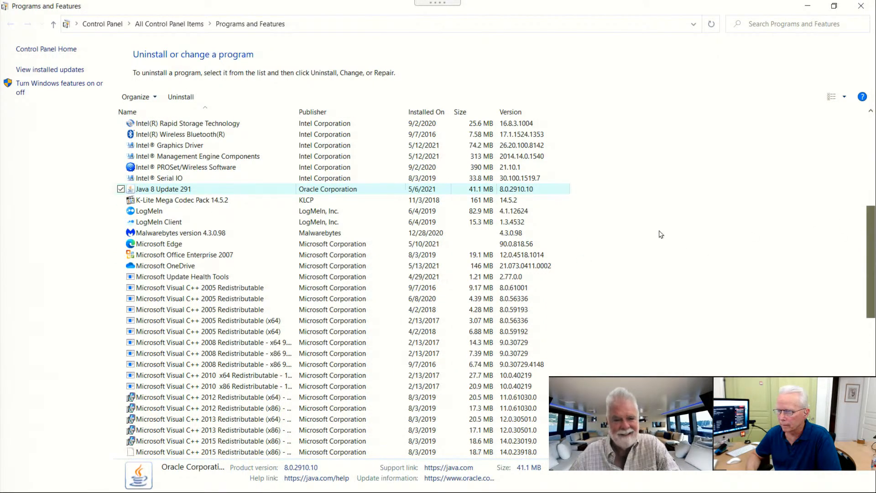
left_click(184, 201)
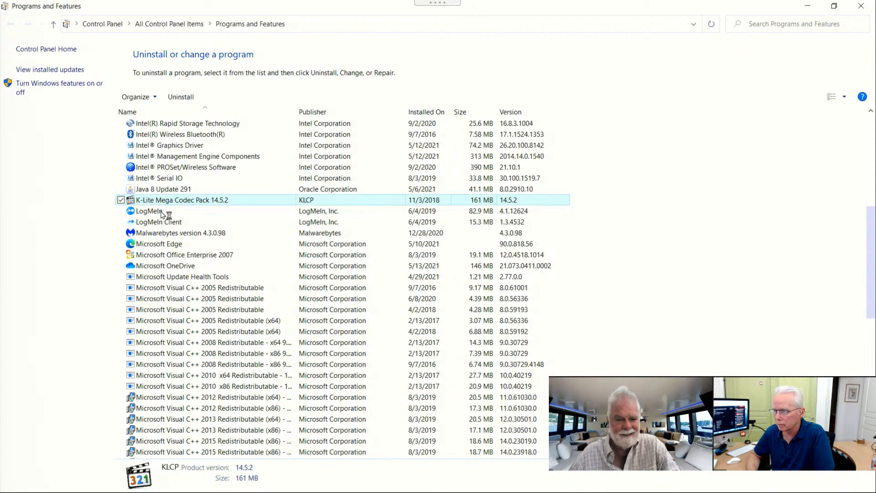
Step: Uninstall Malwarebytes version 4.3.0.98, approving the system permission and confirming the removal of all its components
left_click(163, 234)
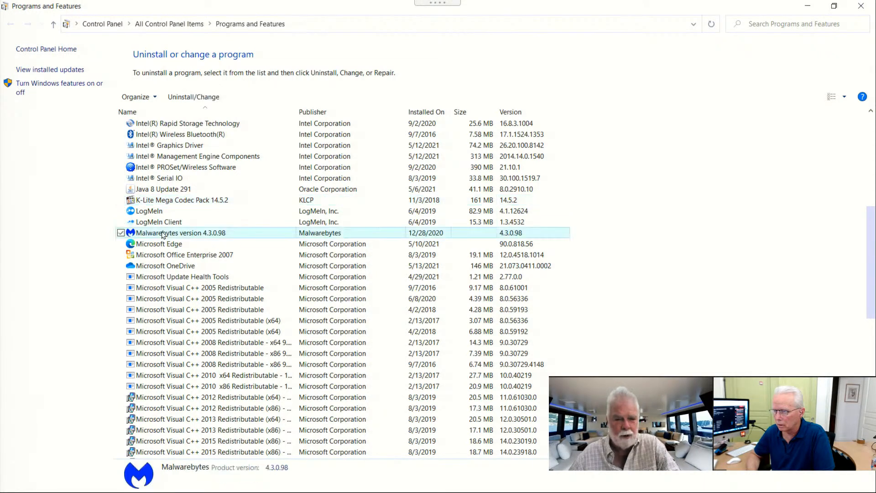
left_click(191, 102)
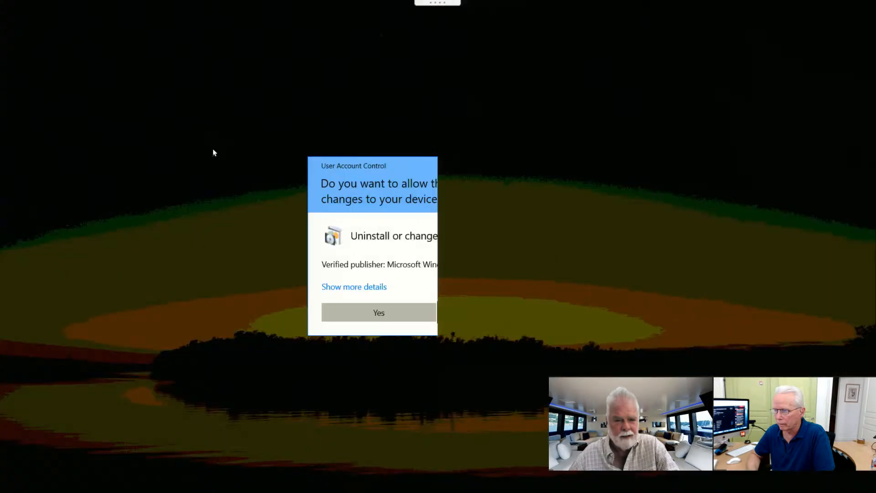
left_click(354, 319)
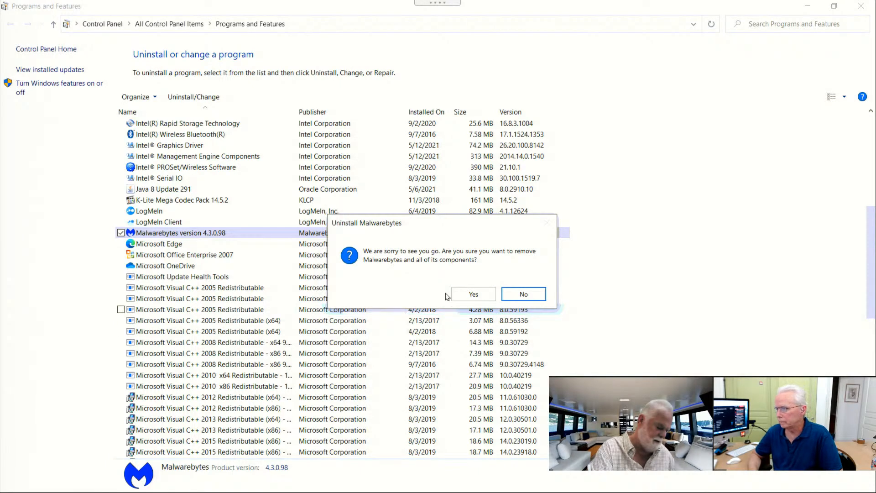
left_click(463, 294)
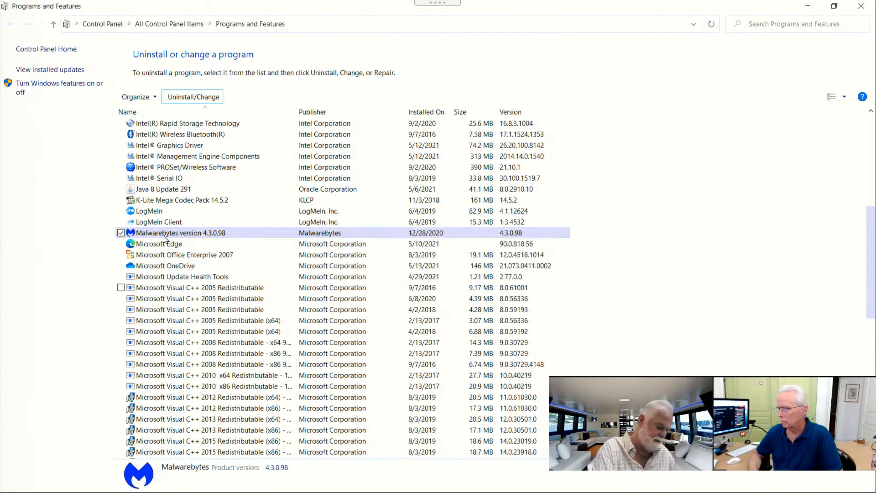
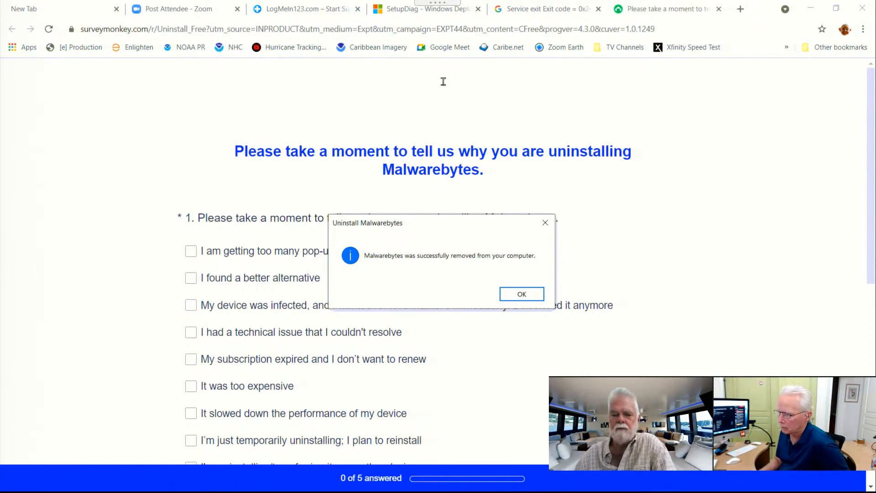
Step: Dismiss the Malwarebytes removal notice, close the uninstall survey page, and switch to the Programs and Features window
left_click(522, 293)
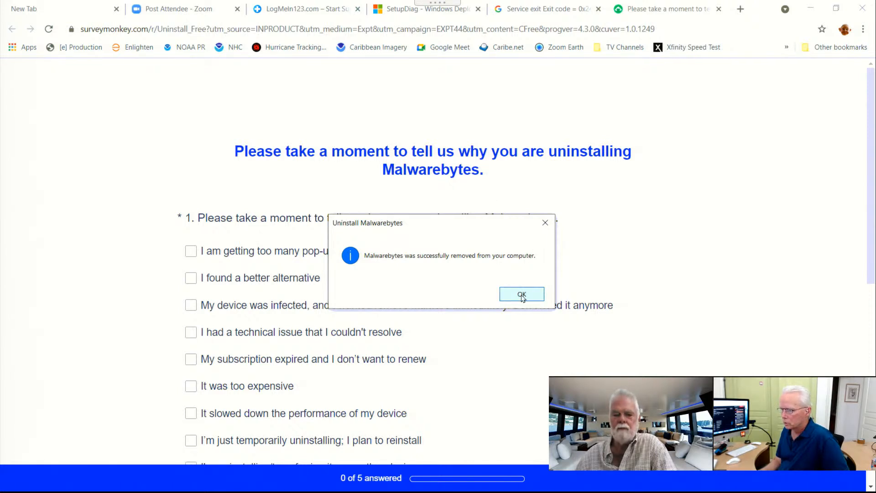
left_click(522, 295)
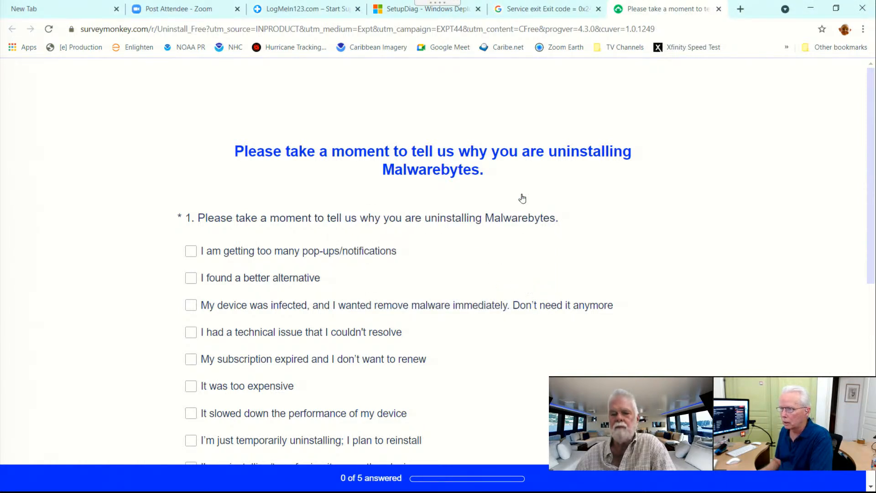
left_click(717, 9)
key("alt+Tab")
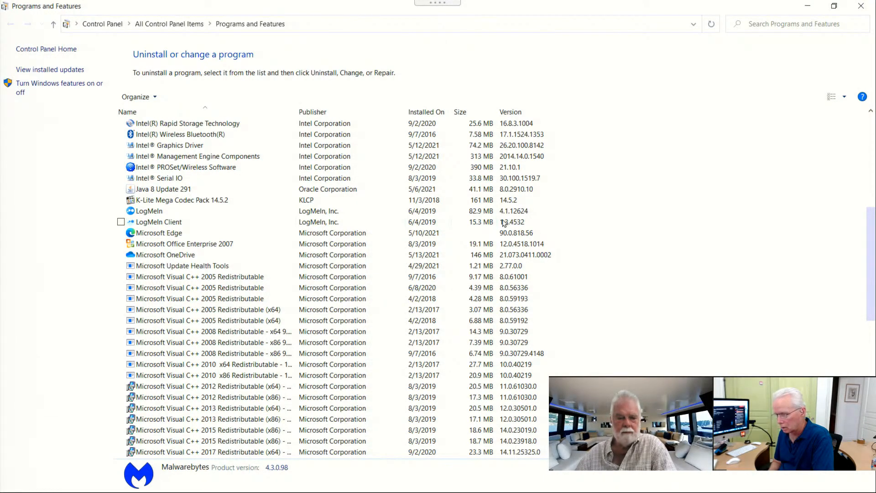
Step: Examine the installed programs from Microsoft Update Health Tools down to Signature995 for software that should be removed
left_click(175, 269)
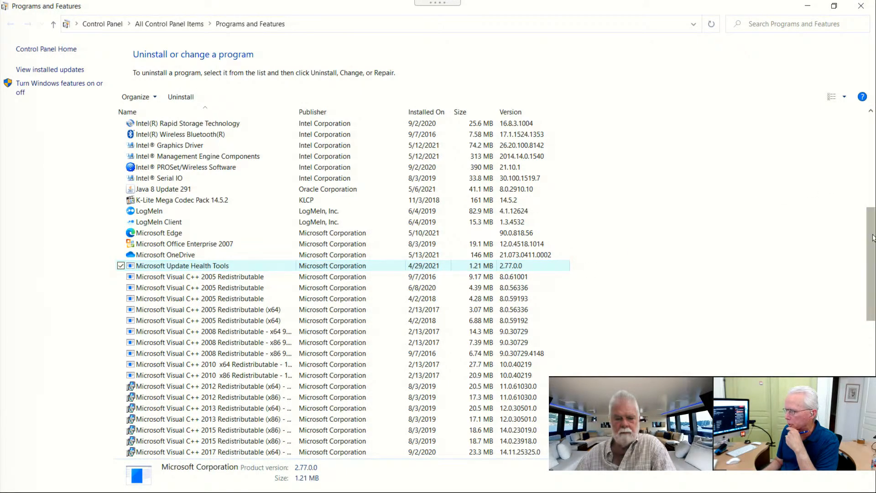
left_click_drag(873, 237, 873, 331)
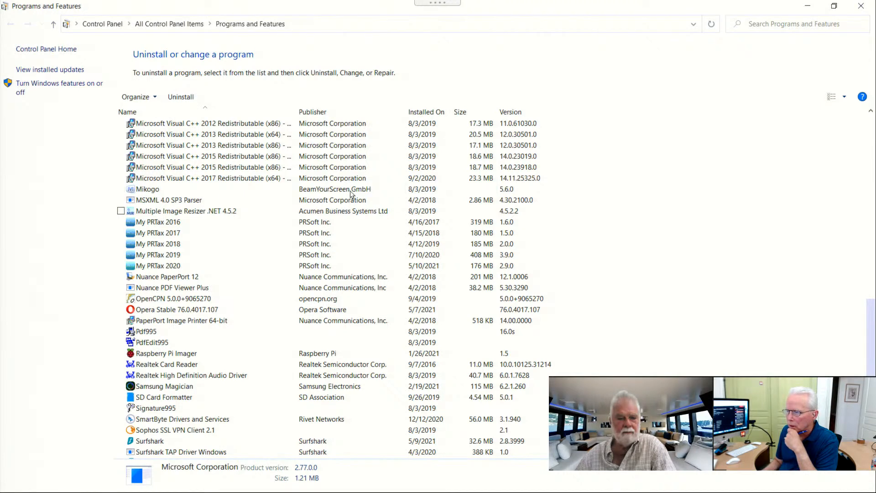
left_click(165, 204)
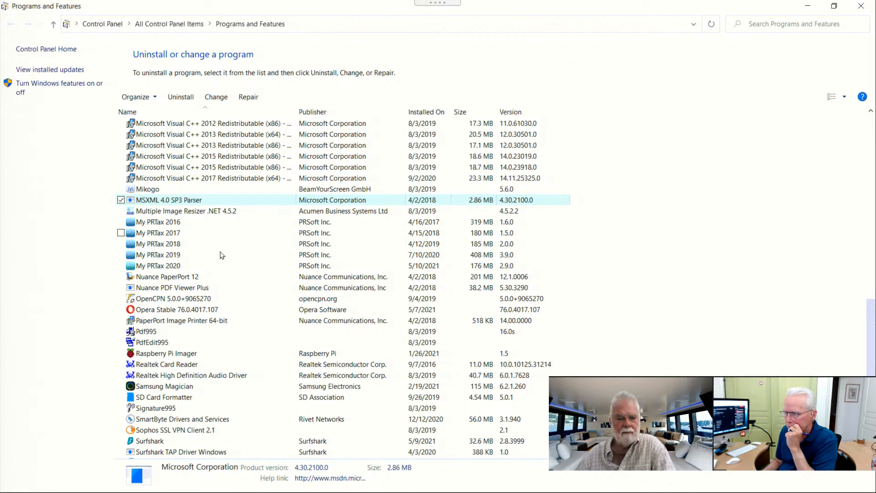
left_click(161, 259)
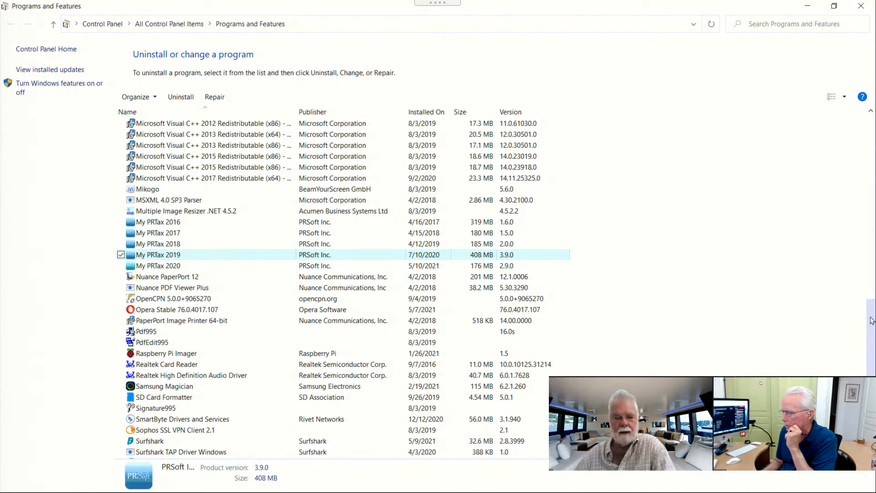
left_click_drag(871, 320, 871, 357)
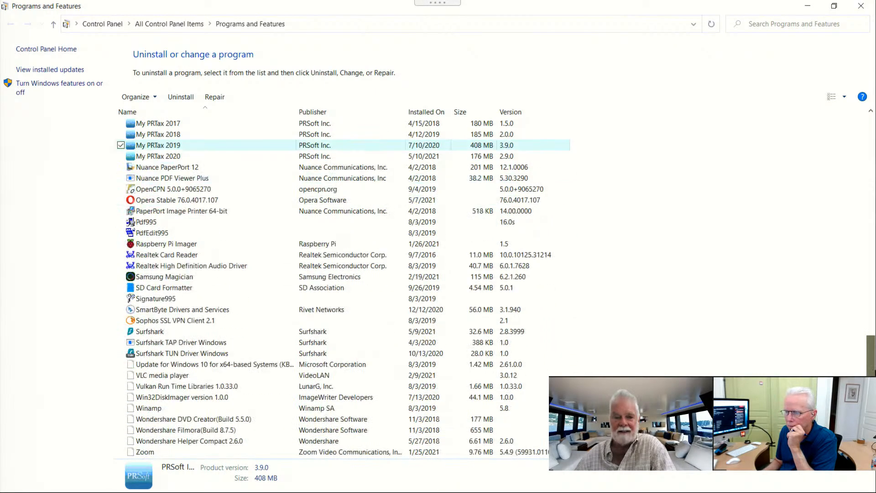
left_click(184, 169)
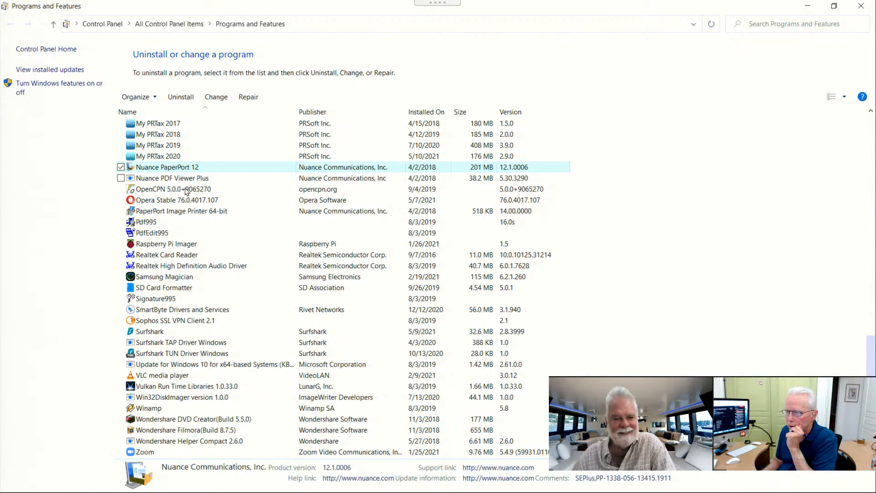
key("Down")
left_click(186, 192)
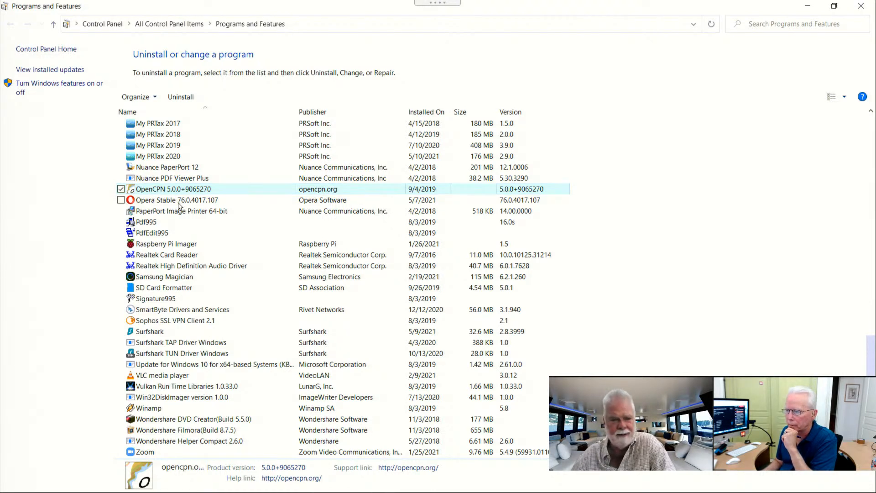
left_click(178, 202)
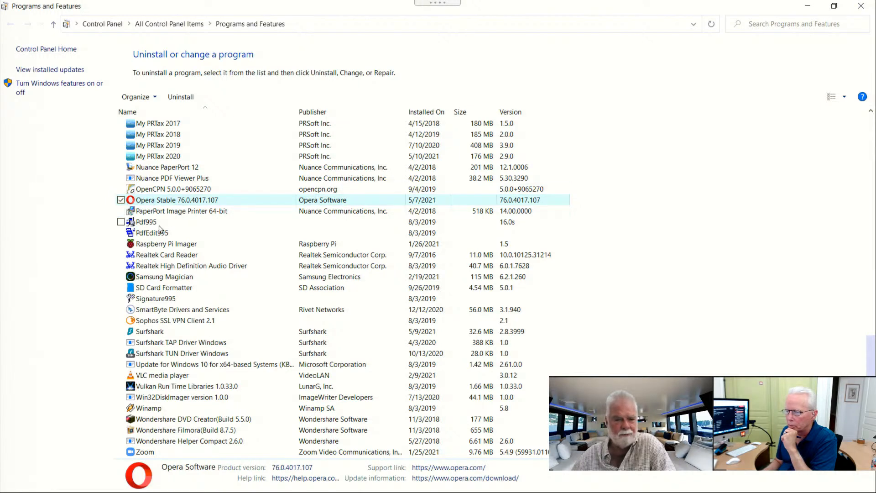
left_click(166, 258)
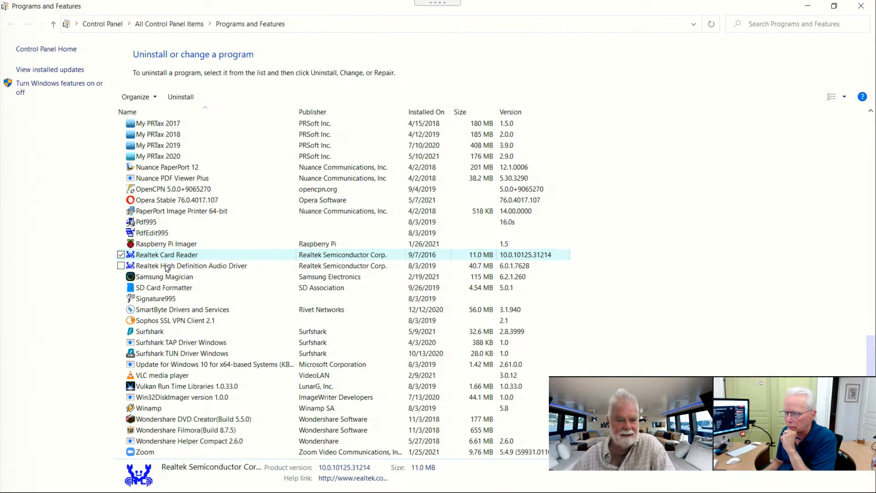
left_click(121, 255)
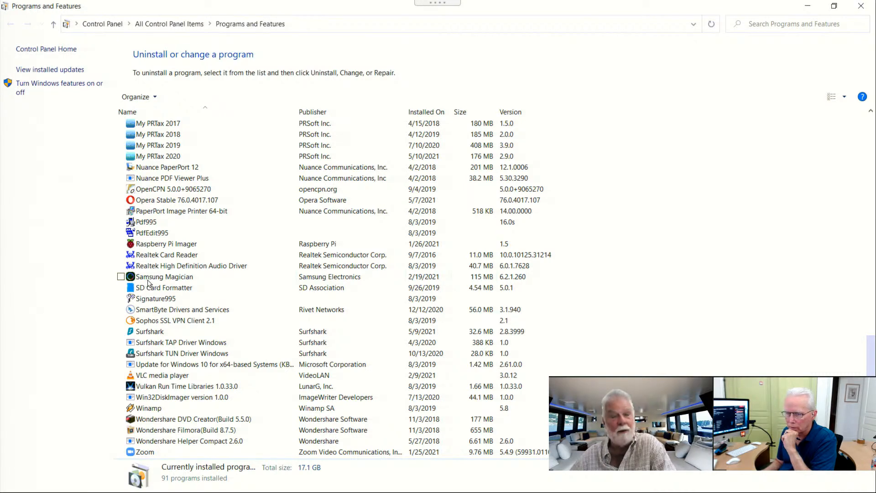
left_click(164, 299)
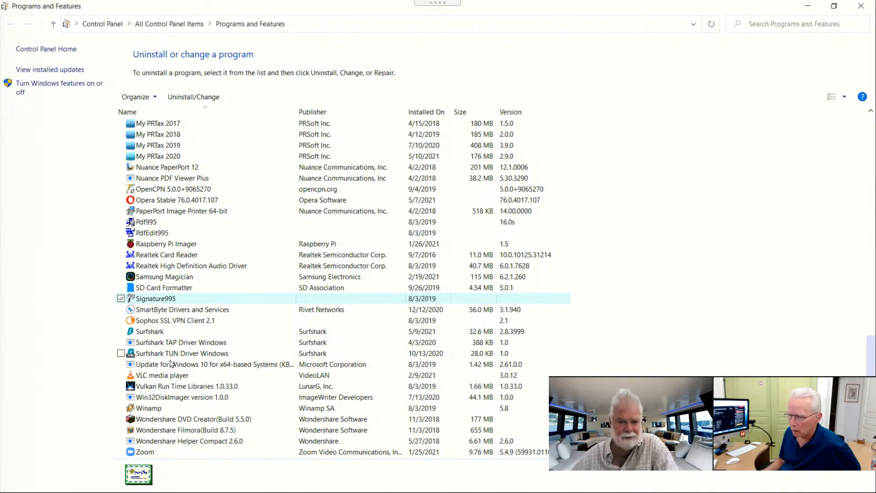
Step: Uninstall Surfshark, allowing the uninstaller to make changes and confirming the removal
left_click(169, 343)
left_click(158, 332)
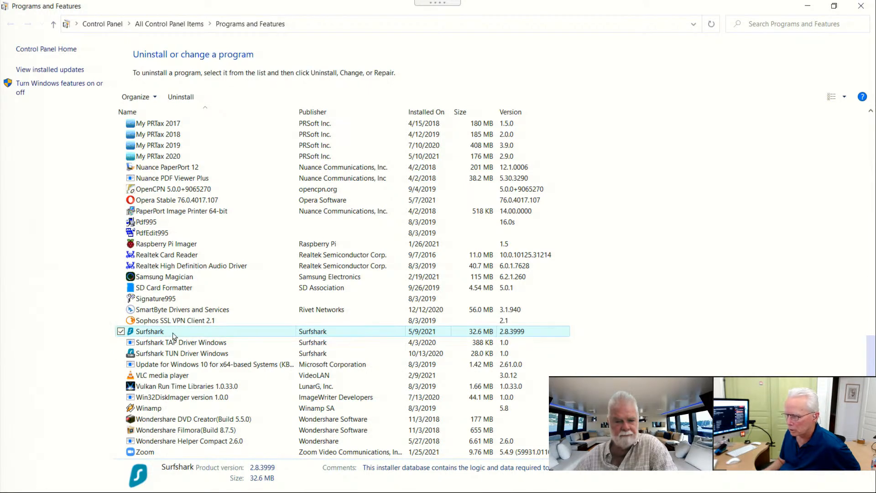
left_click(181, 96)
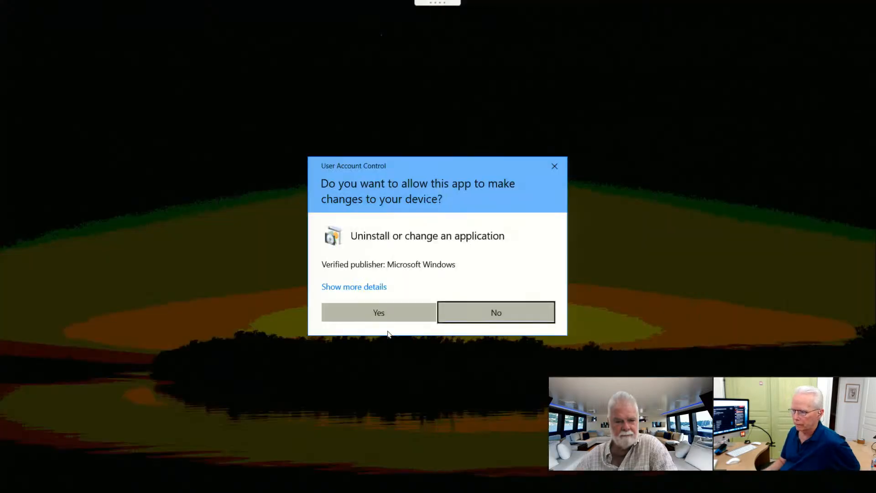
left_click(387, 311)
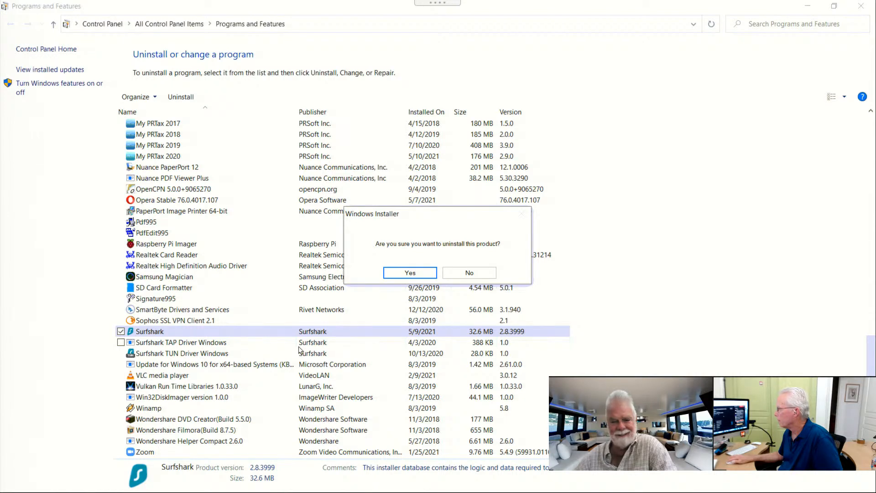
left_click(407, 272)
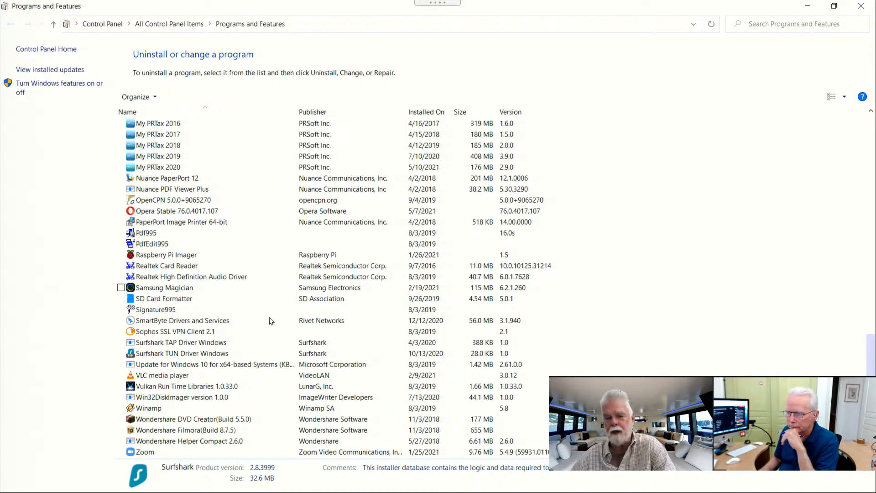
Step: Uninstall Surfshark TAP Driver Windows, confirming the removal and allowing it to make changes to the device
left_click(167, 346)
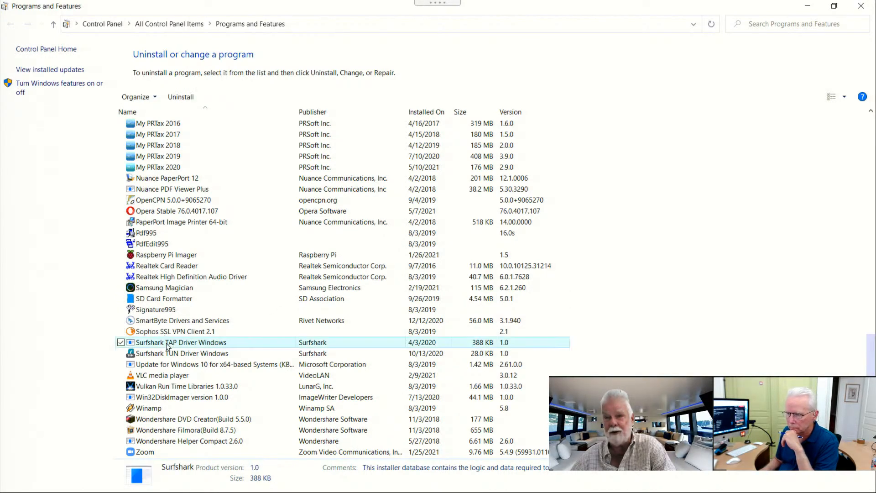
left_click(179, 97)
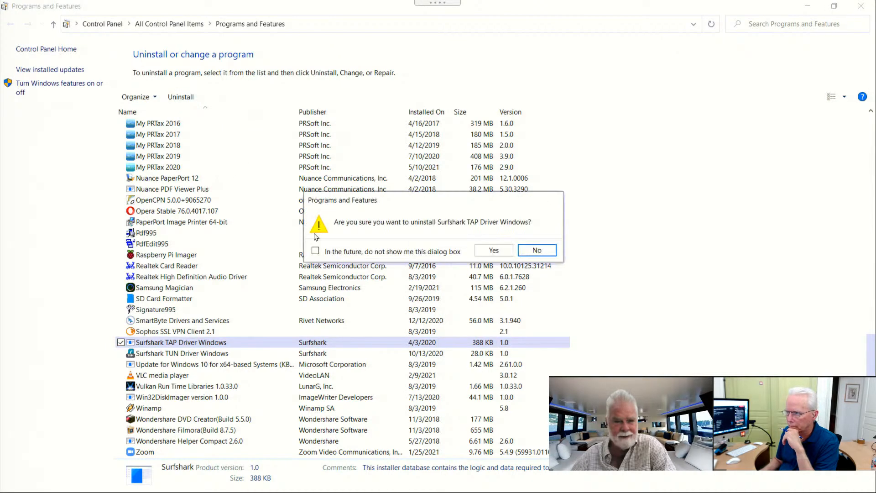
left_click(493, 251)
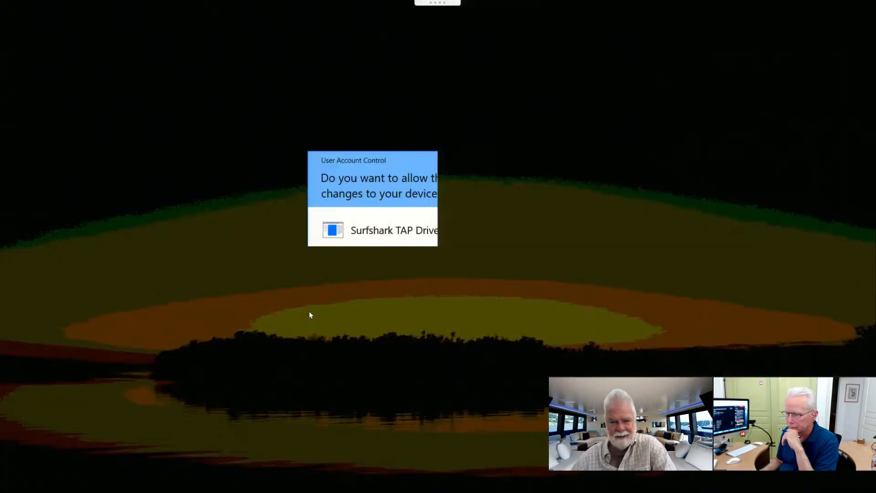
left_click(373, 318)
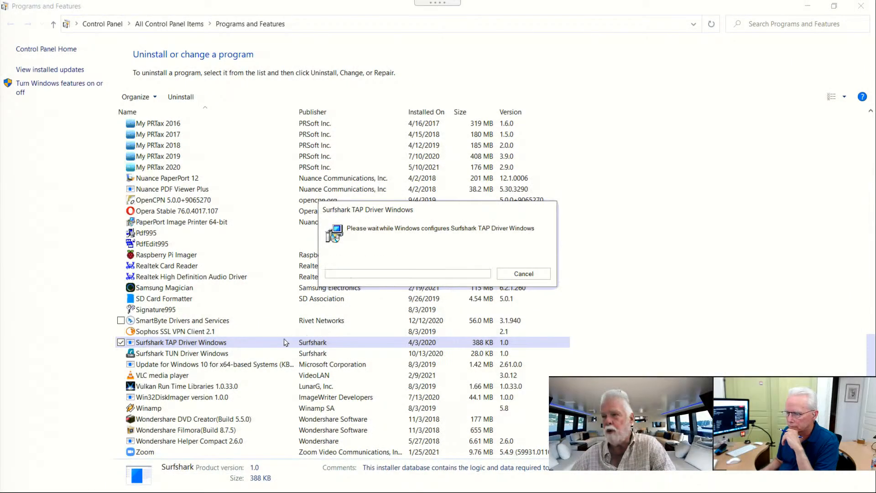
Step: Uninstall Surfshark TUN Driver Windows, confirming the removal and allowing it to make changes to the device
left_click(202, 355)
left_click(183, 97)
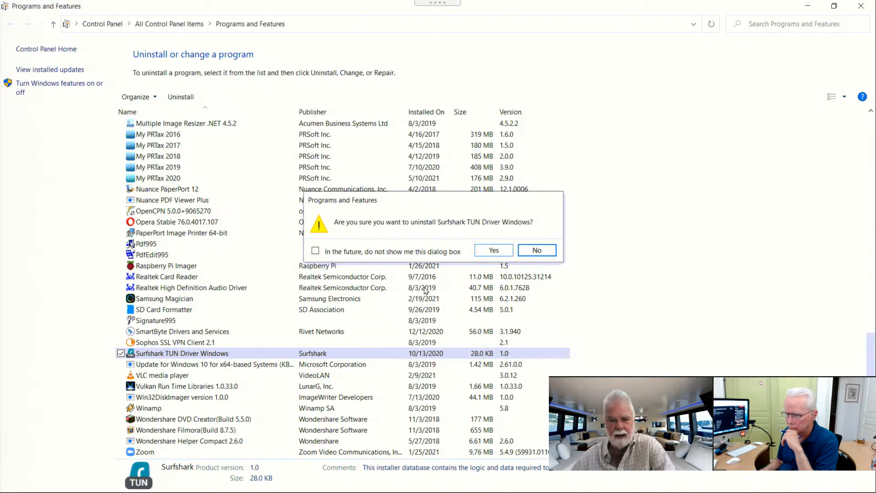
left_click(489, 252)
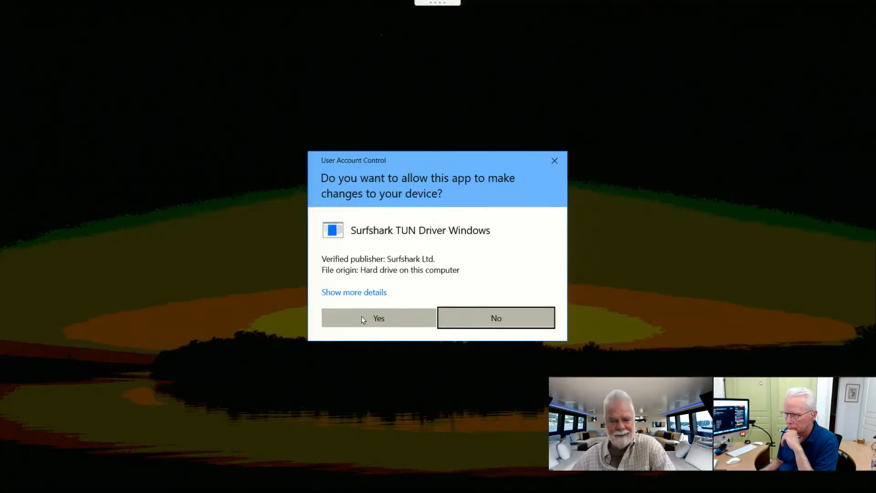
left_click(361, 316)
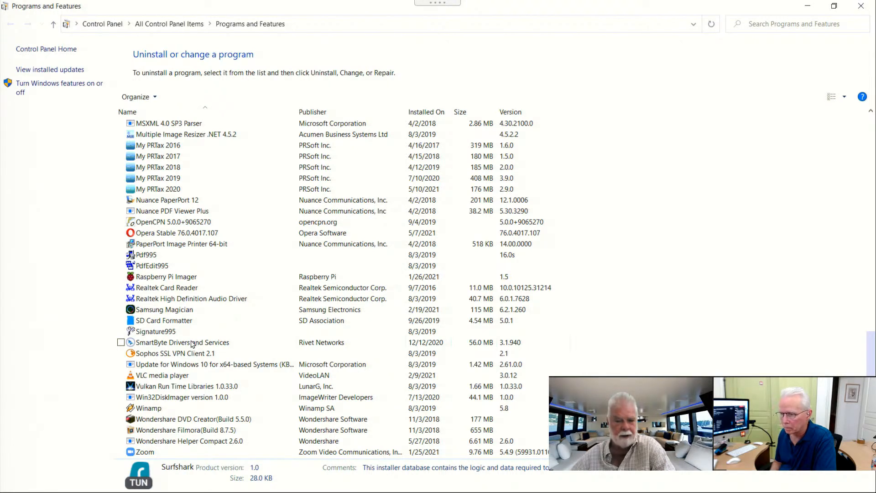
Step: Uninstall Sophos SSL VPN Client 2.1, allowing device changes and completing its uninstall wizard through to the end
left_click(173, 353)
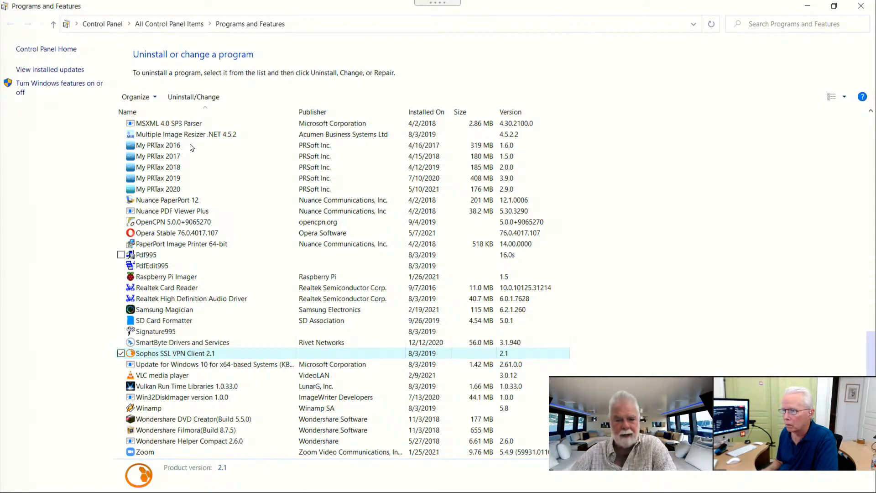
left_click(187, 98)
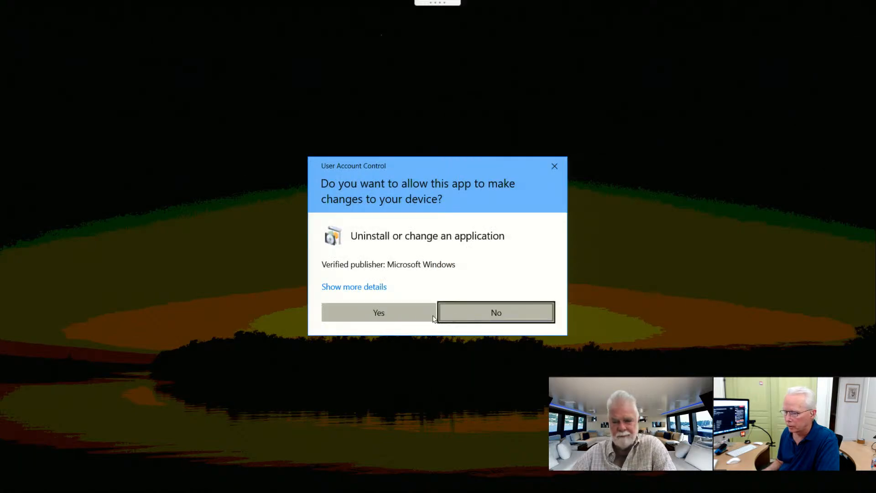
left_click(382, 313)
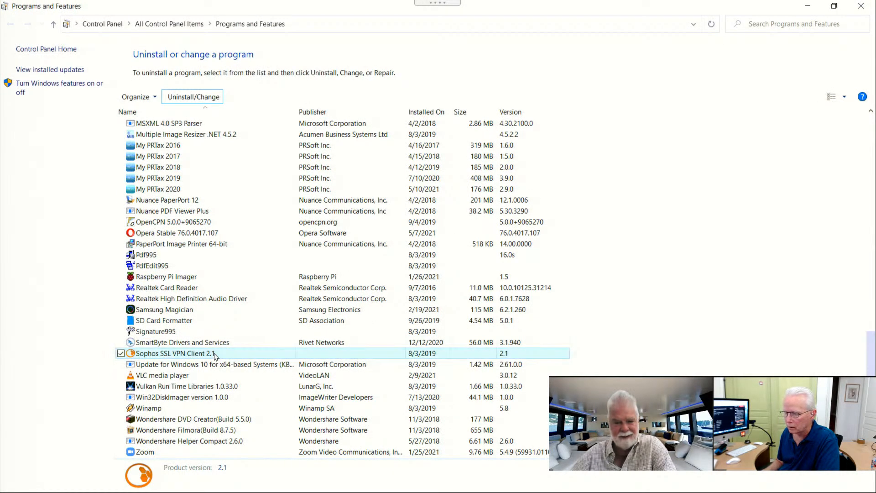
left_click(194, 106)
left_click(374, 322)
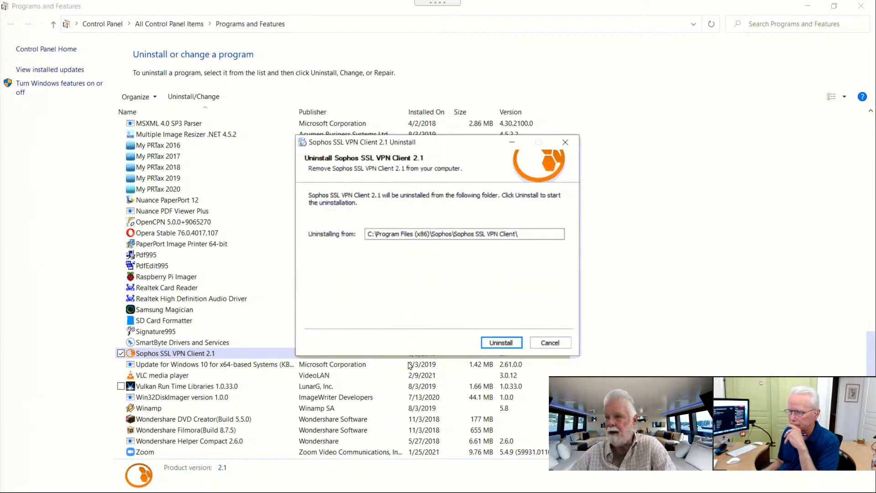
left_click(495, 343)
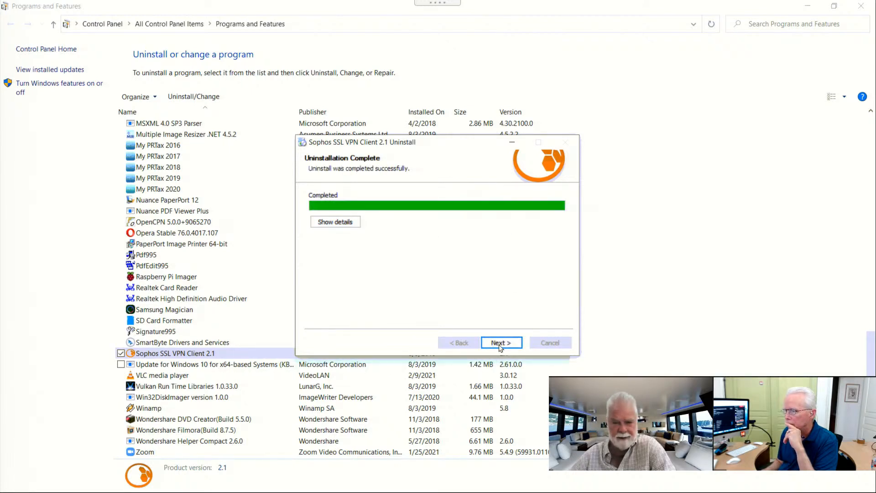
left_click(501, 343)
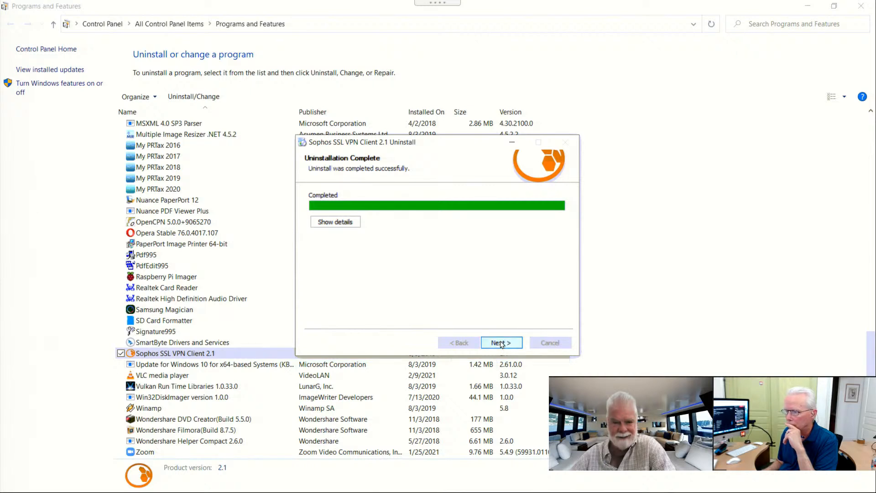
left_click(501, 343)
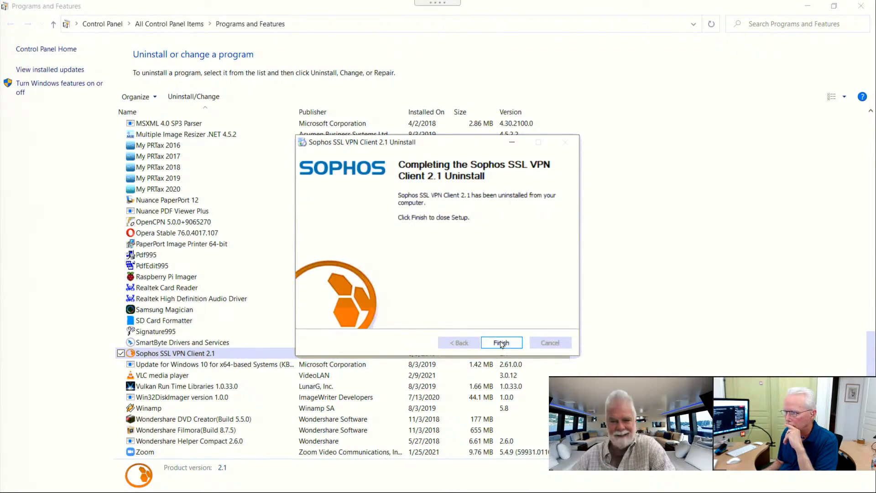
left_click(501, 342)
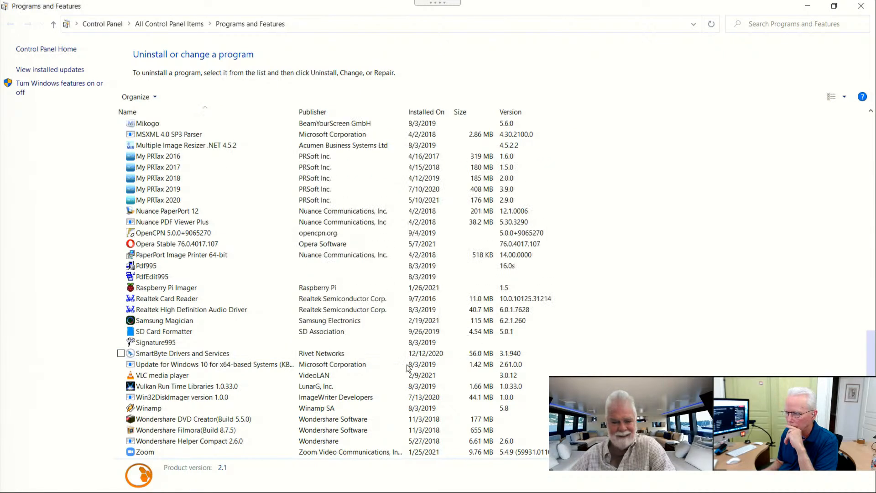
Step: Select the Update for Windows 10 for x64-based Systems entry and widen the Name column to read its full name
left_click(202, 365)
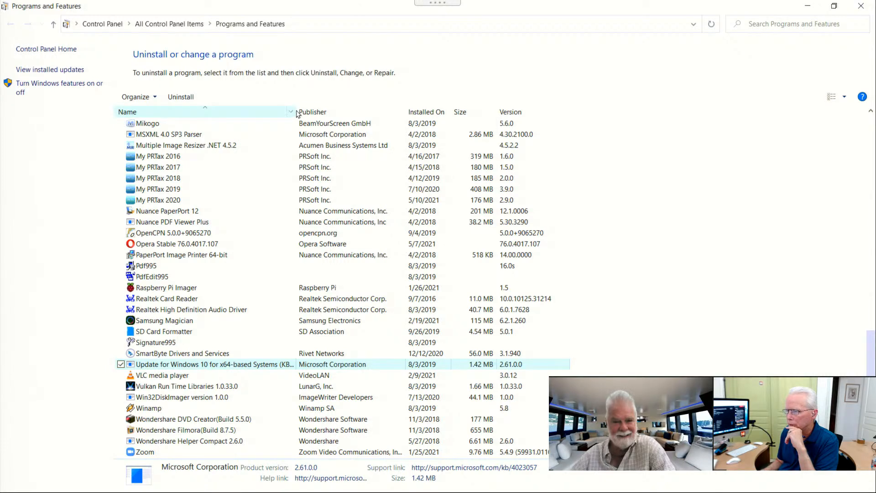
left_click_drag(298, 107, 356, 112)
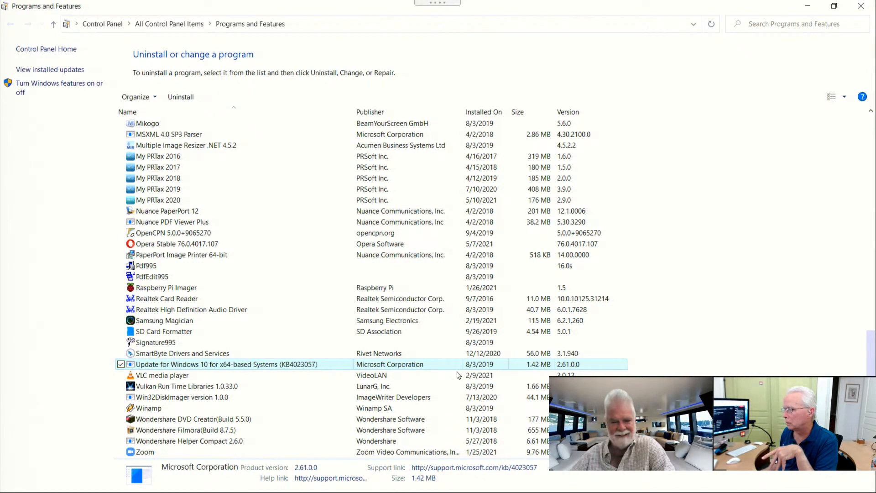
Step: Review the installed program entries from VLC media player through Zoom, checking each one's publisher and version details
left_click(176, 375)
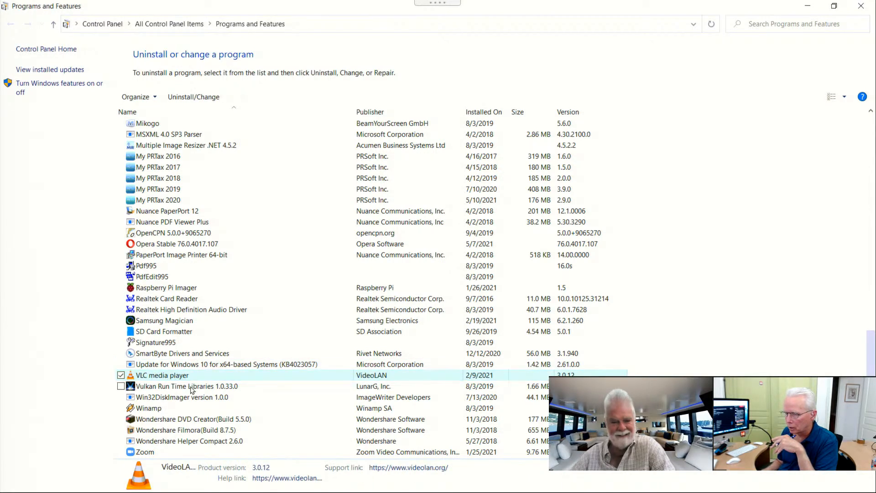
left_click(191, 388)
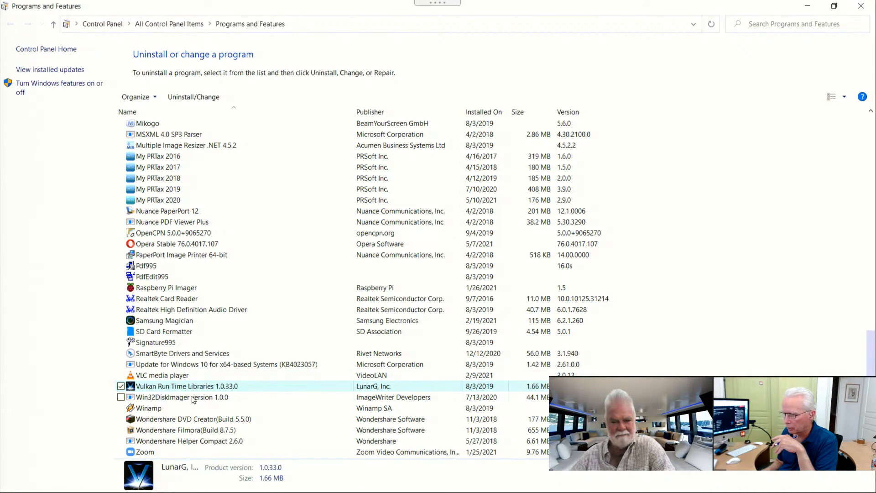
left_click(193, 398)
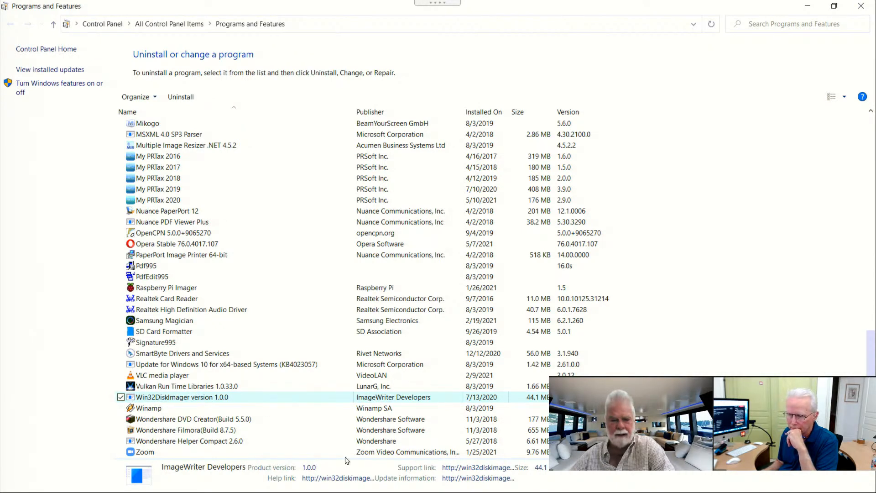
left_click(153, 412)
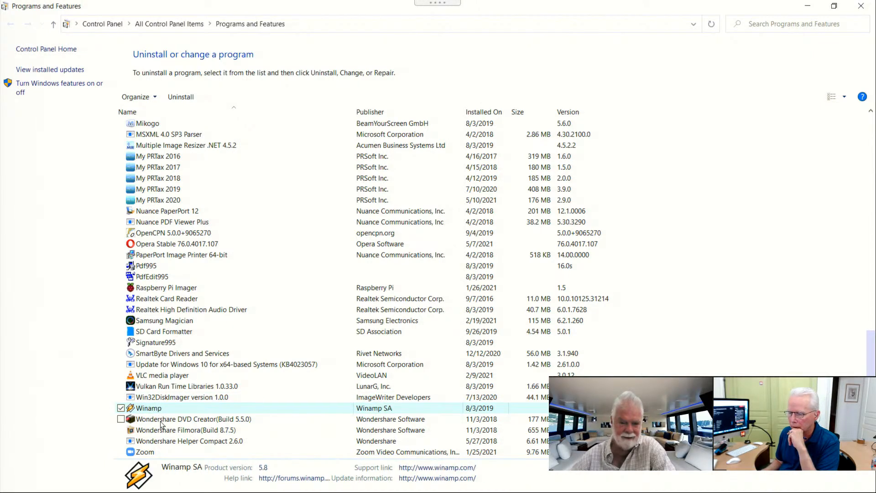
left_click(159, 420)
key("Down")
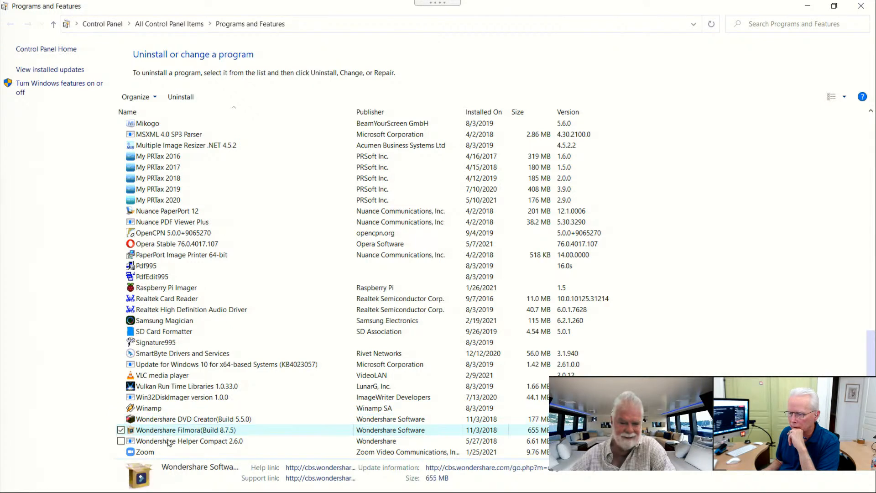
key("Down")
key("Down")
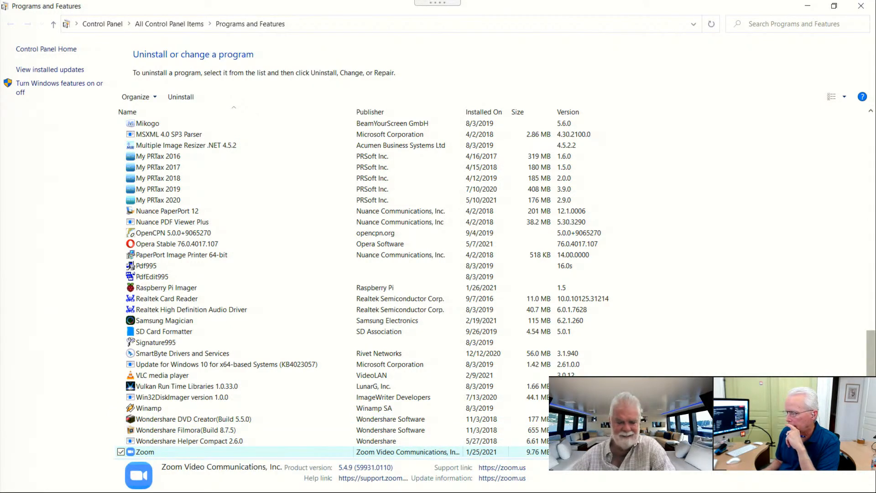
scroll(378, 291, "up", 1)
scroll(379, 292, "down", 1)
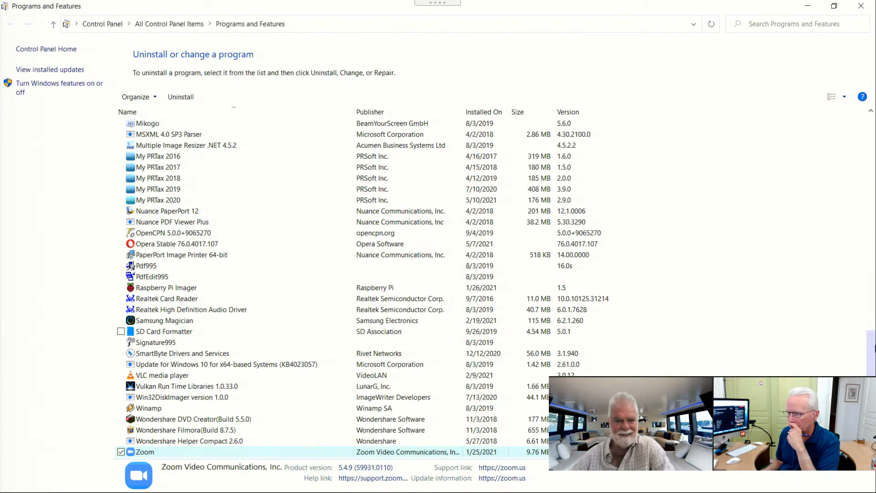
Step: Uninstall Brother MFL-Pro Suite MFC-J4620DW, confirming complete removal and choosing to restart the computer later
left_click_drag(873, 357, 865, 137)
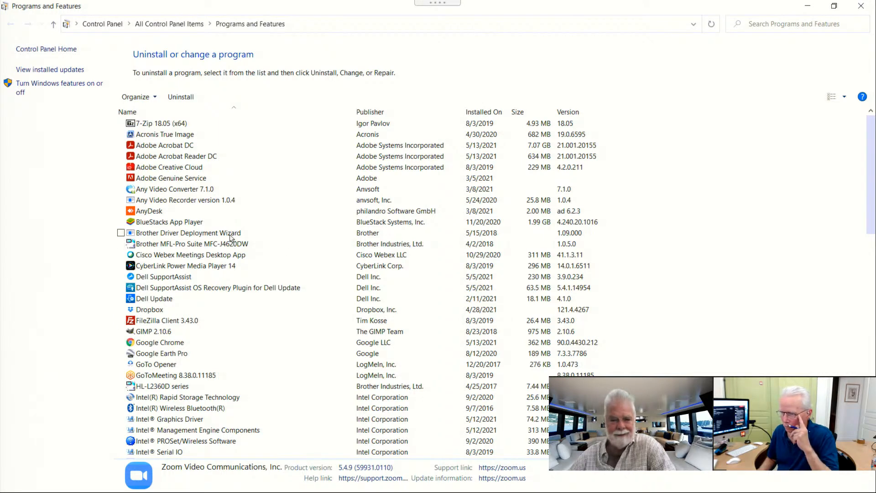
left_click(206, 245)
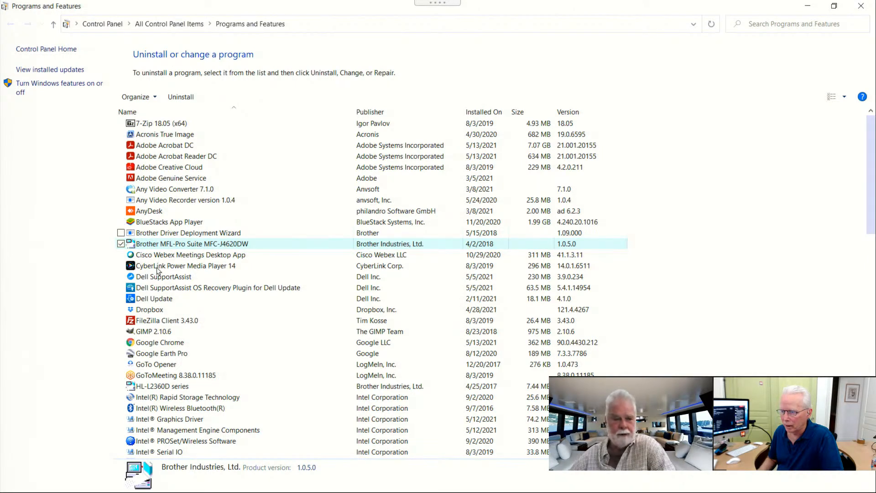
left_click(178, 97)
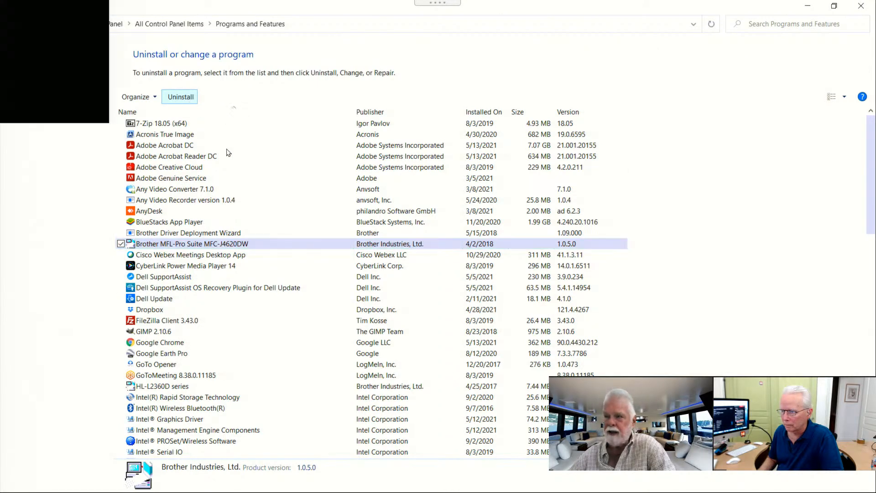
left_click(407, 312)
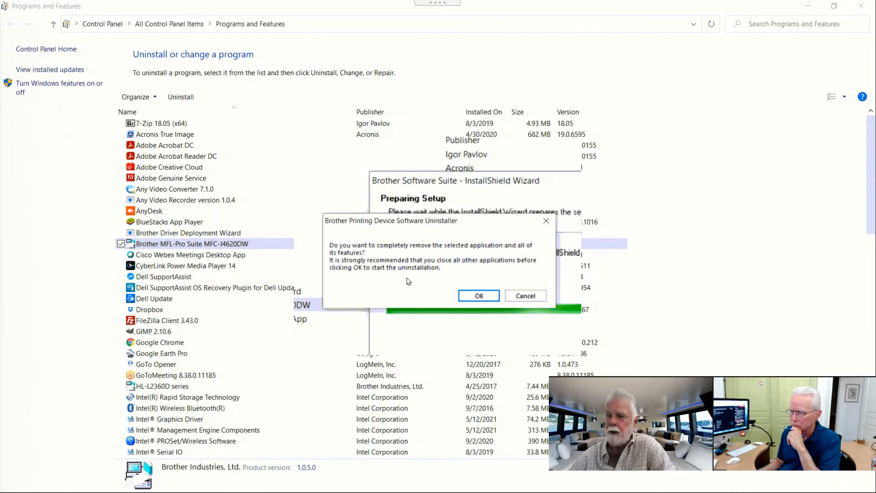
left_click(478, 297)
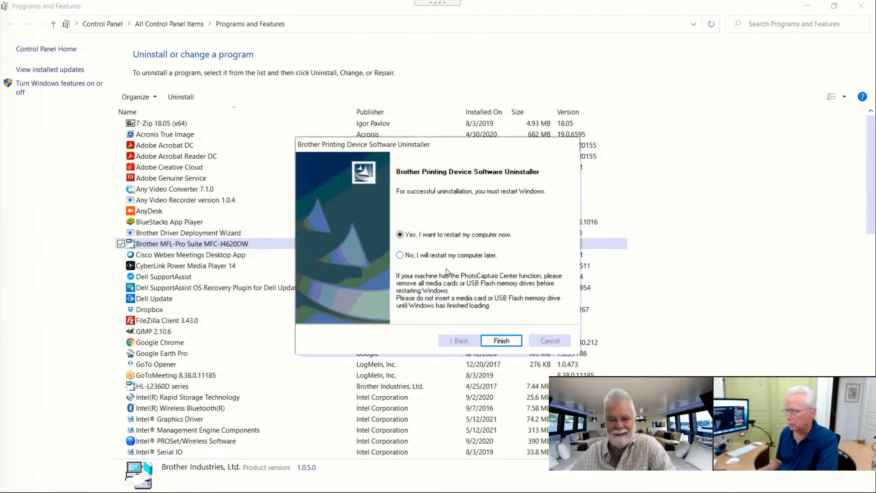
left_click(400, 255)
left_click(501, 340)
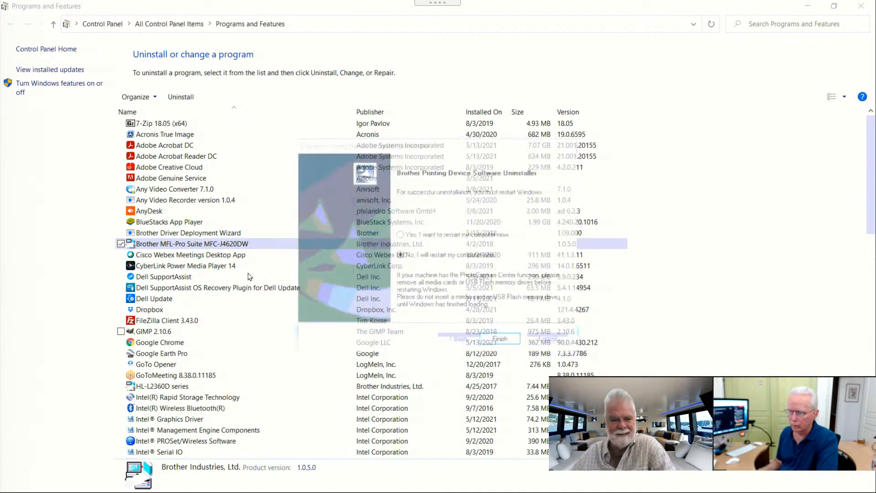
Step: Try to uninstall Brother Driver Deployment Wizard
left_click(180, 233)
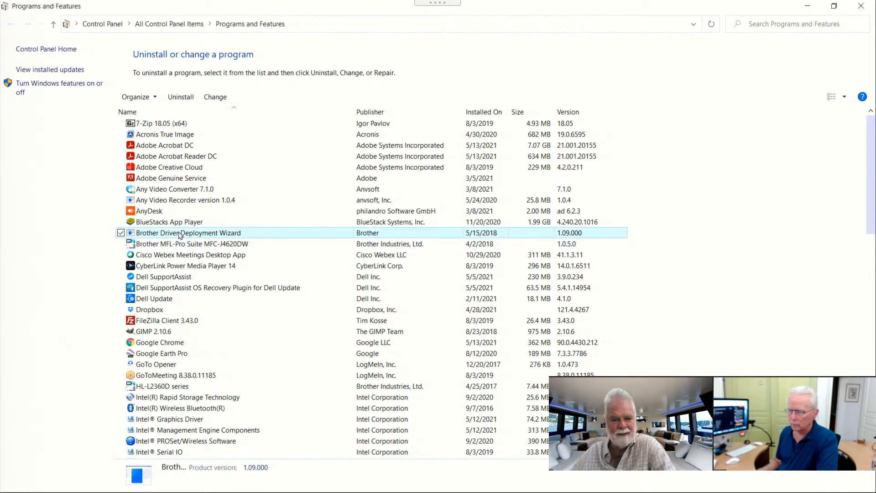
left_click(183, 97)
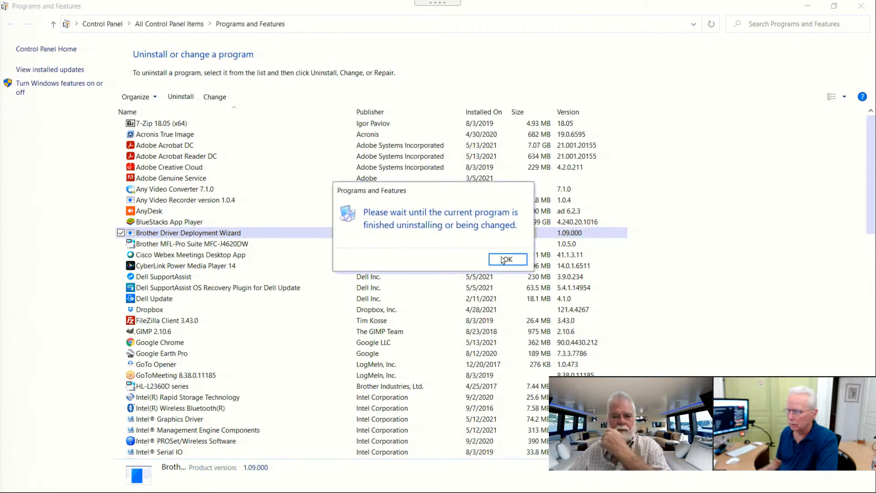
left_click(508, 259)
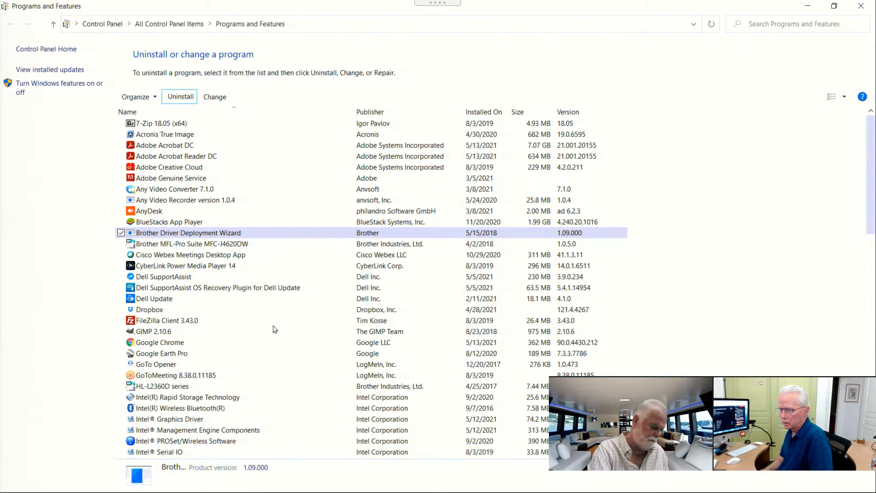
key("super")
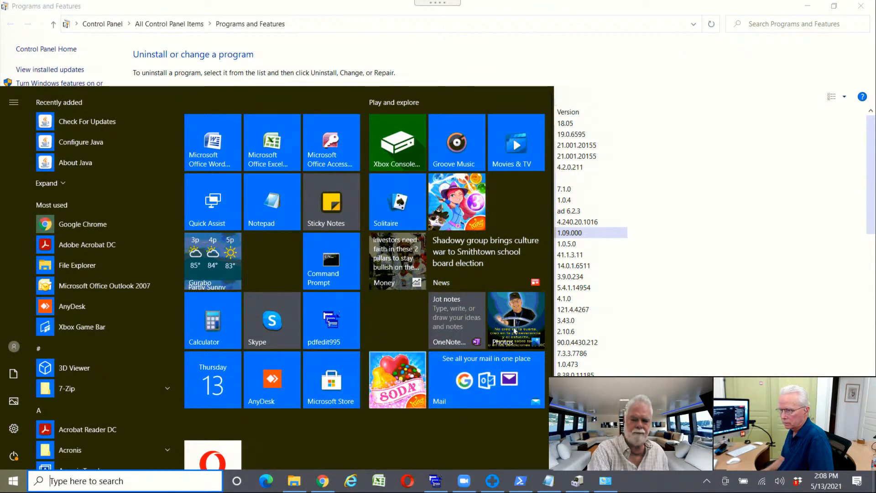
left_click(725, 285)
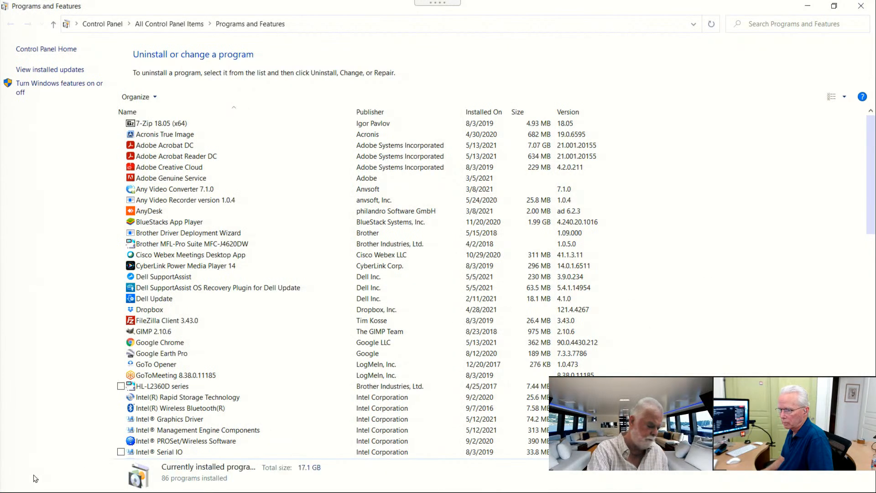
left_click(14, 480)
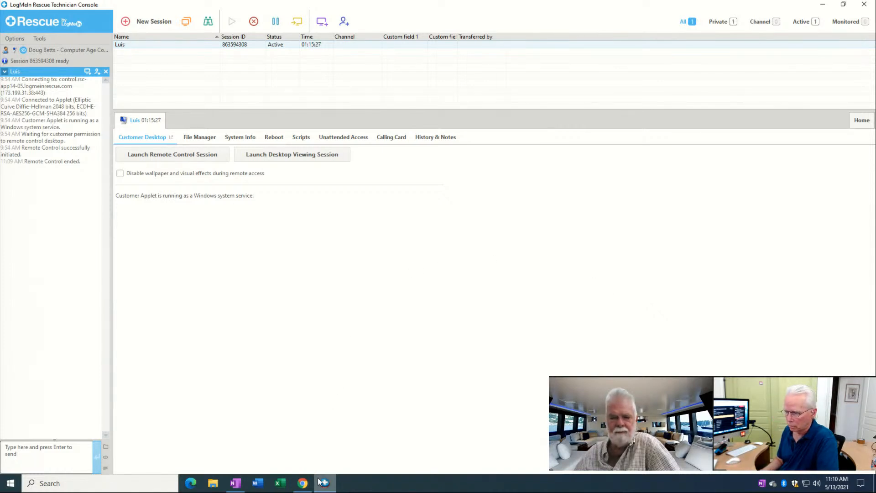
Step: Launch a new remote control session to the customer's desktop from LogMeIn Rescue Technician Console and return to Programs and Features
left_click(171, 158)
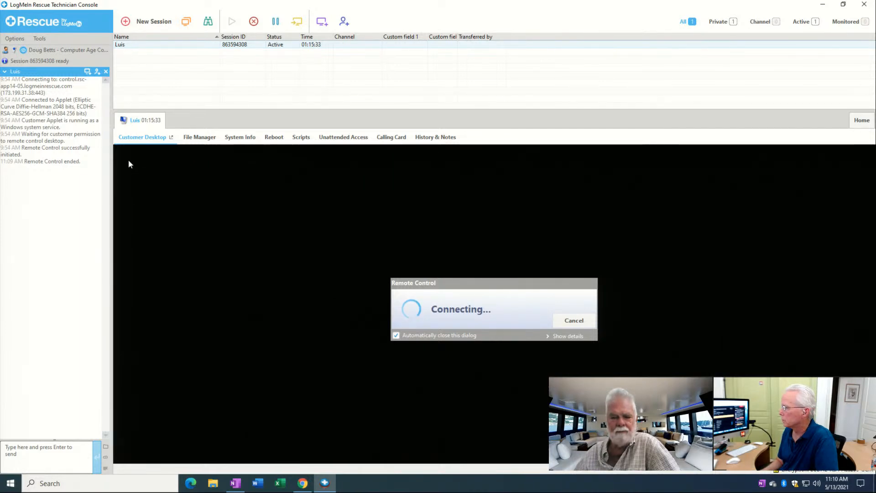
left_click(141, 153)
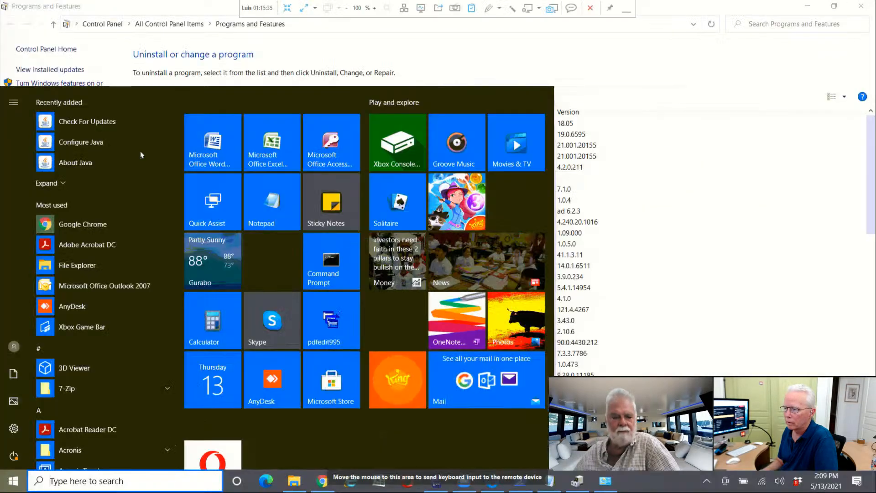
left_click(740, 333)
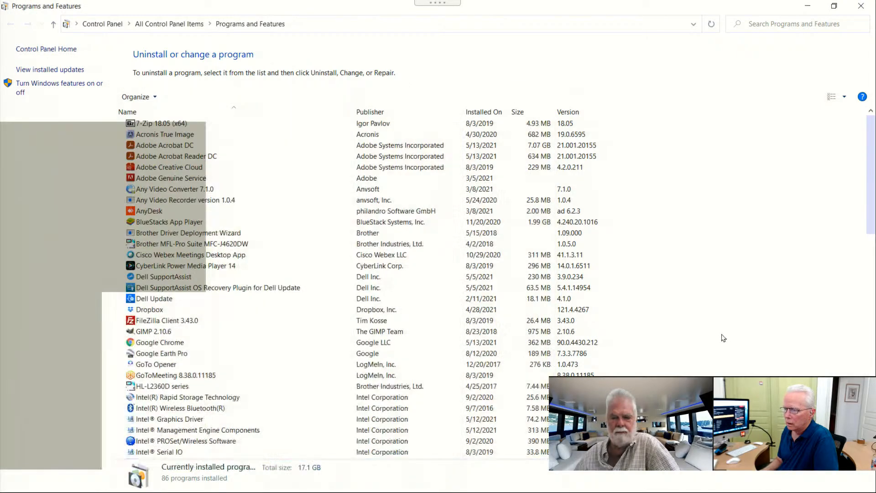
Step: Try to uninstall the Brother HL-L2360D series software and check the open windows for an uninstaller still running
left_click(165, 397)
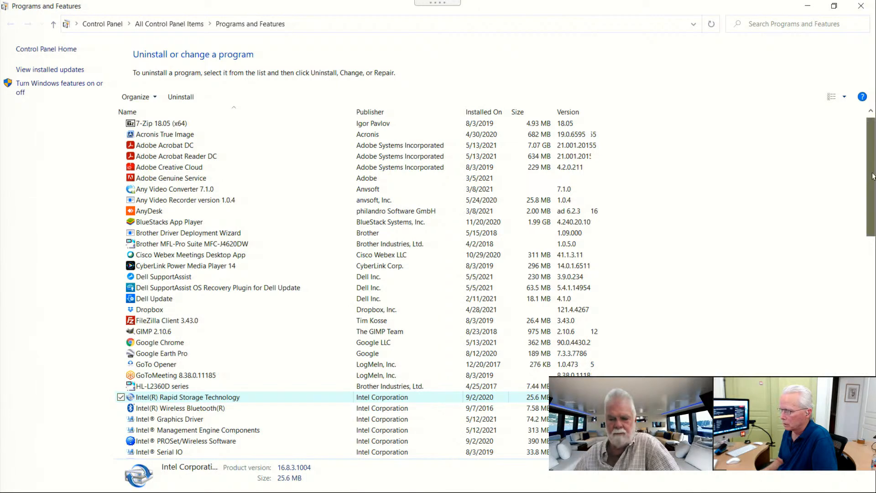
left_click_drag(872, 157, 874, 200)
scroll(415, 309, "down", 2)
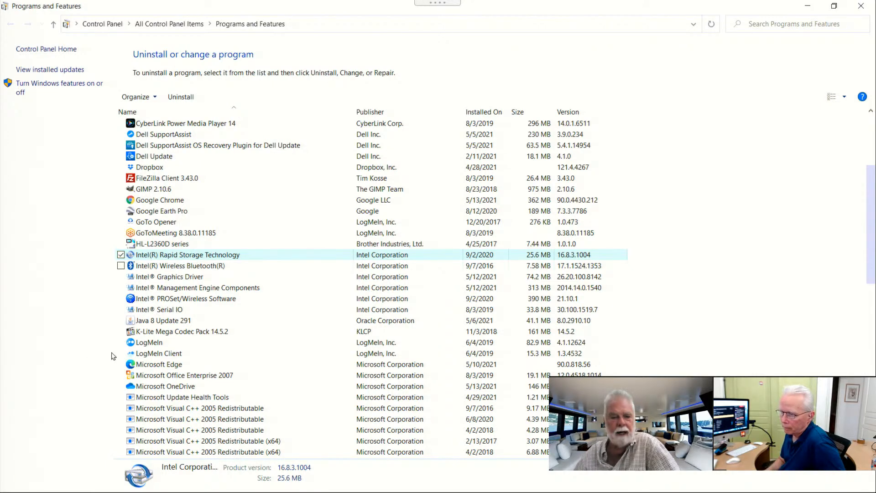
scroll(182, 320, "up", 2)
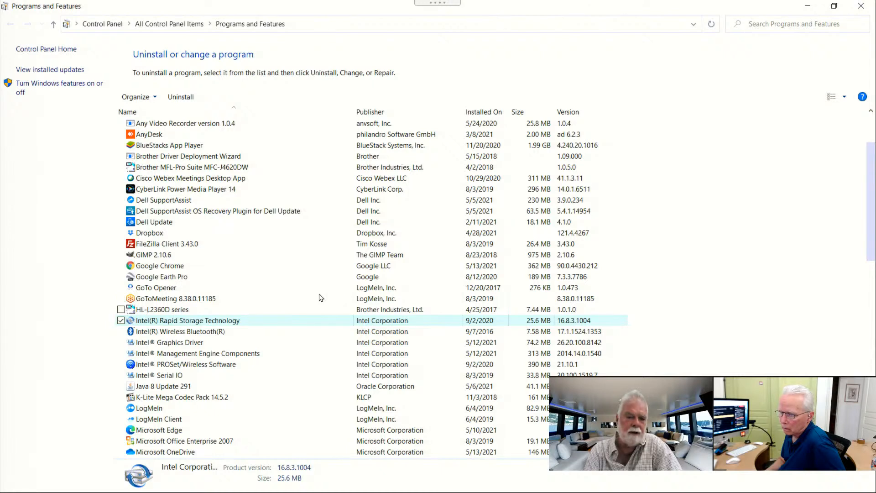
left_click(244, 310)
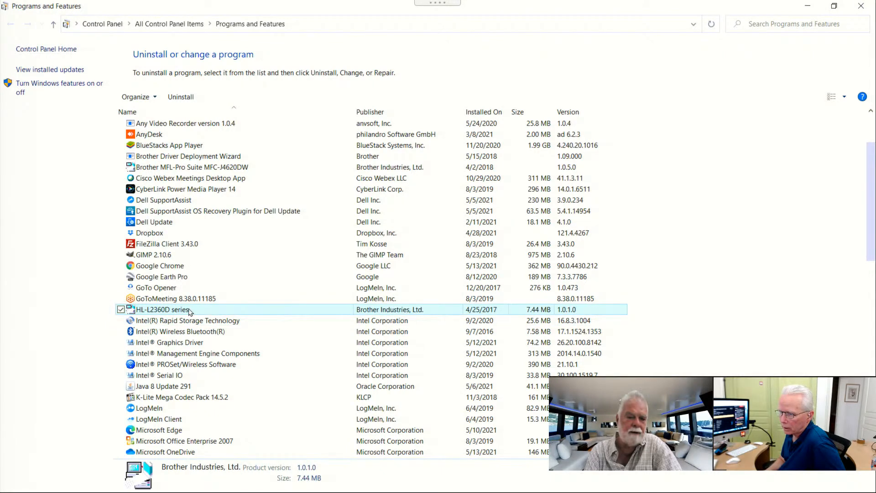
left_click(181, 97)
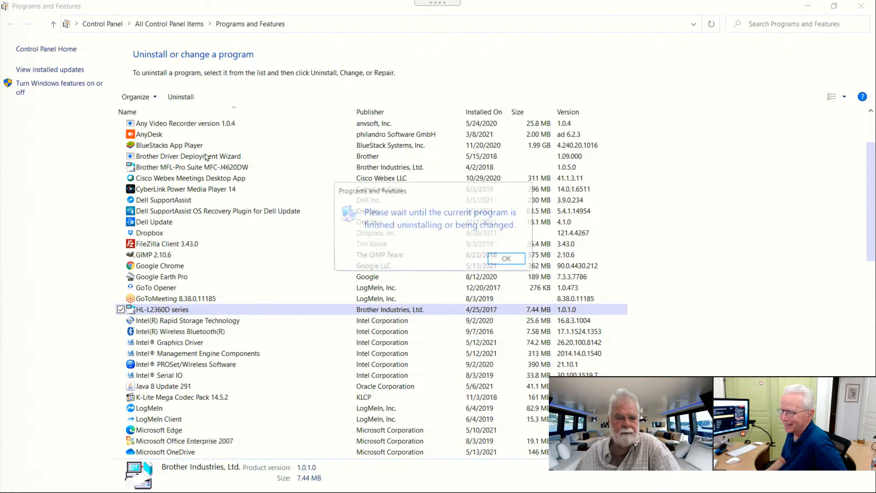
left_click(507, 259)
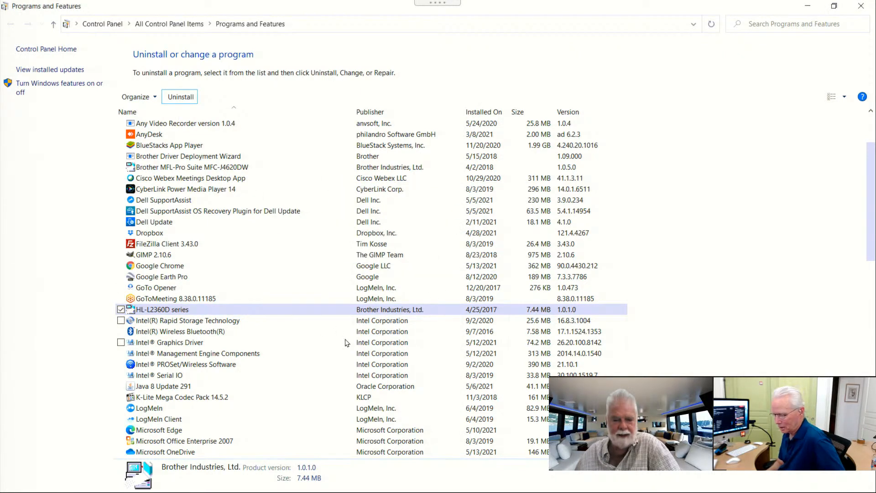
key("alt+Tab")
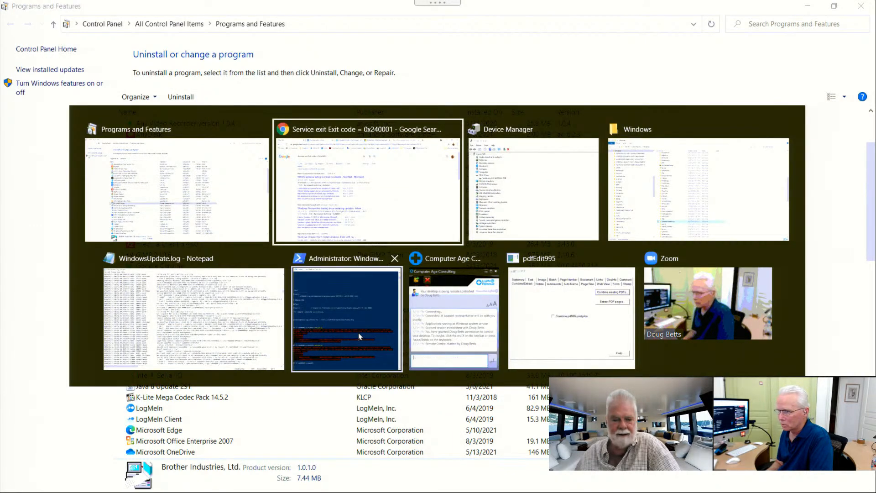
key("alt+shift+Tab")
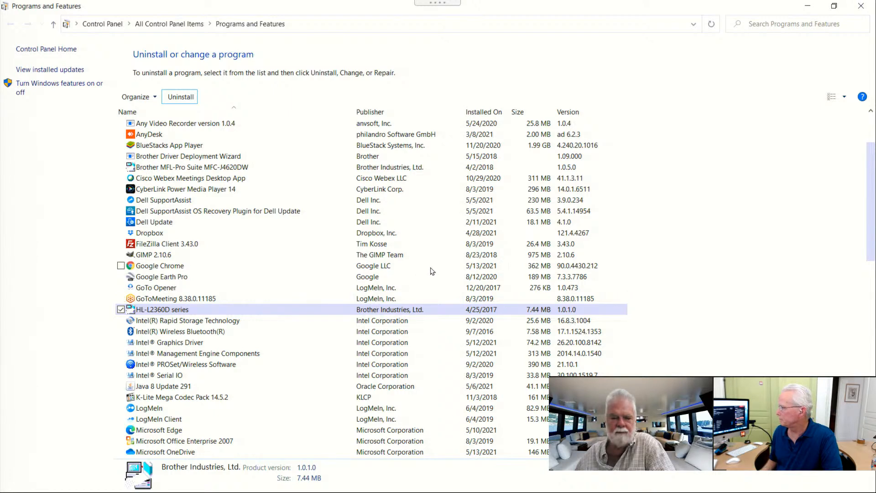
Step: Try to uninstall Intel(R) Rapid Storage Technology
left_click(179, 321)
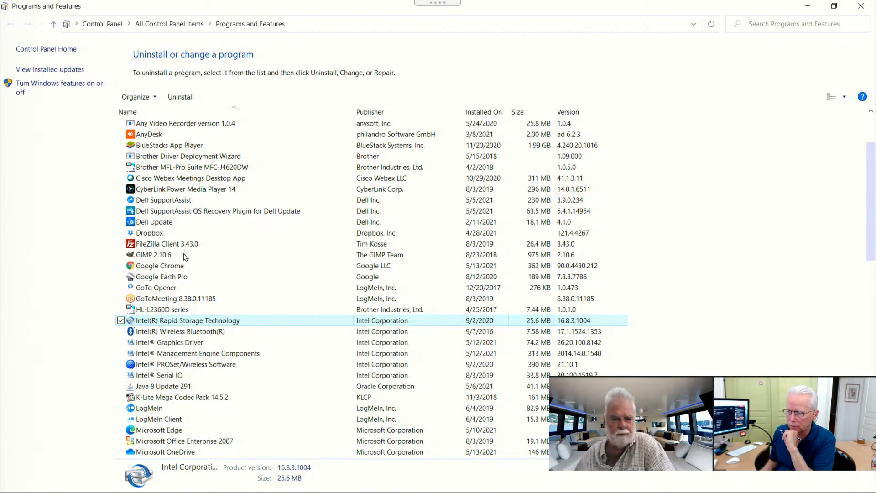
left_click(180, 99)
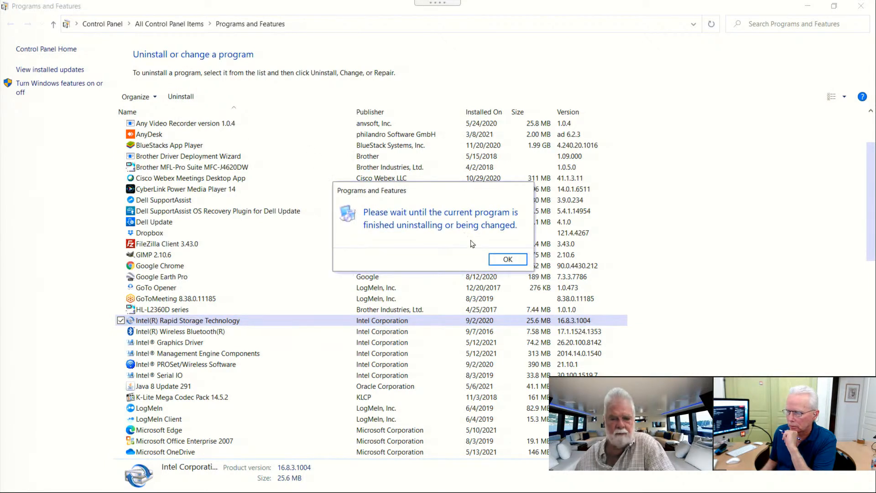
left_click(502, 260)
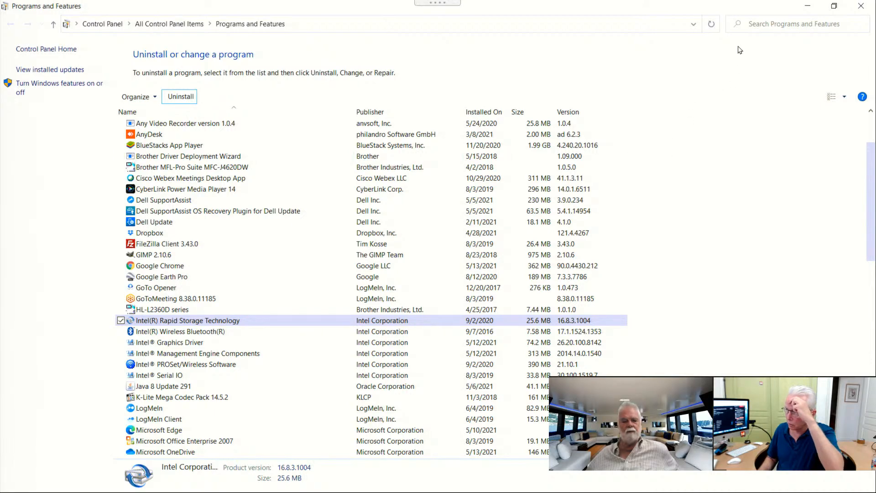
Step: Minimize the Programs and Features window and the Chrome window to reveal the desktop
left_click(808, 10)
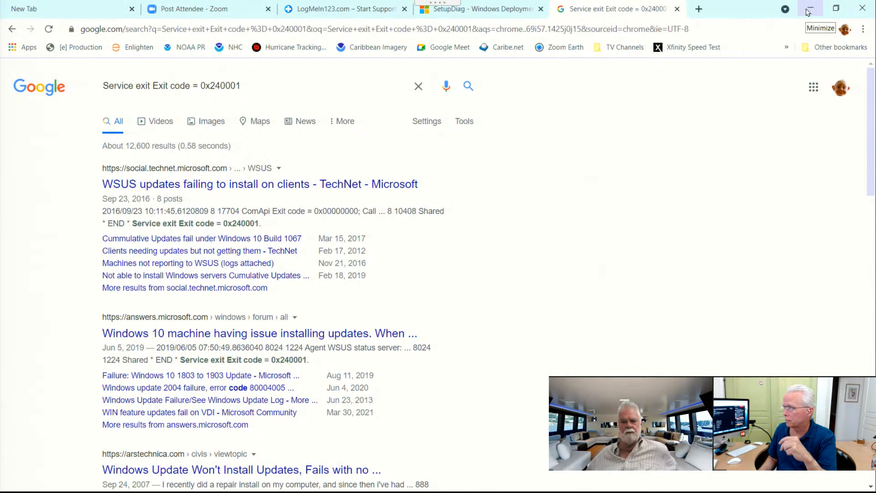
left_click(808, 10)
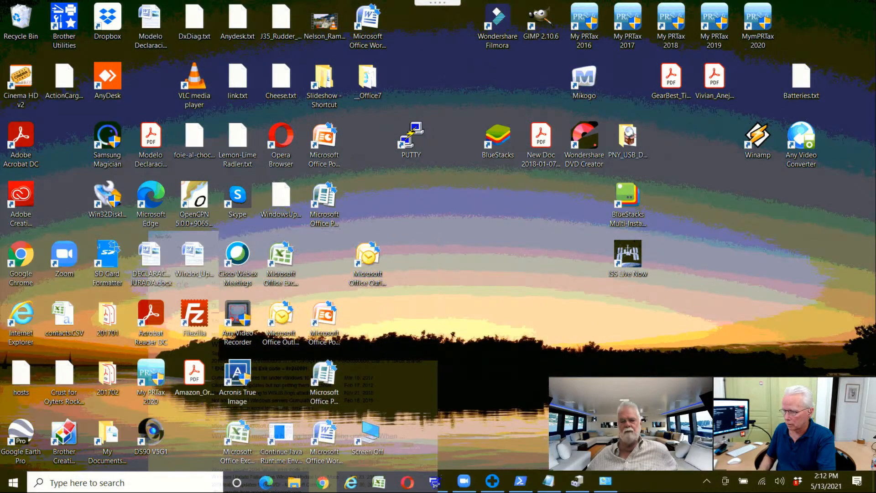
Step: Run msinfo32 and review the full System Summary in System Information
key("super+r")
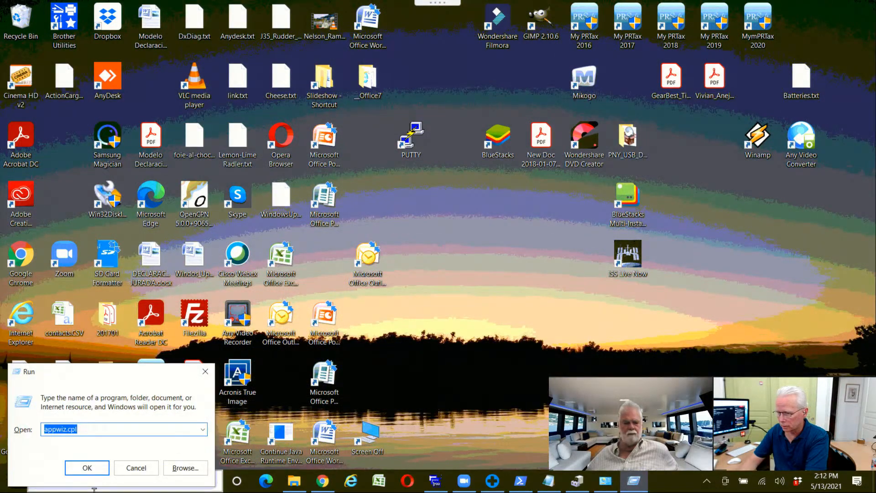
type("msinfo32")
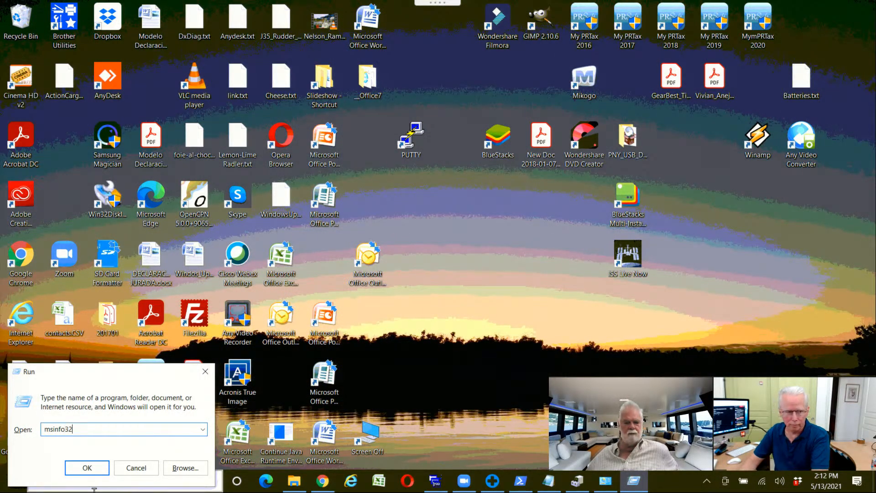
key("Return")
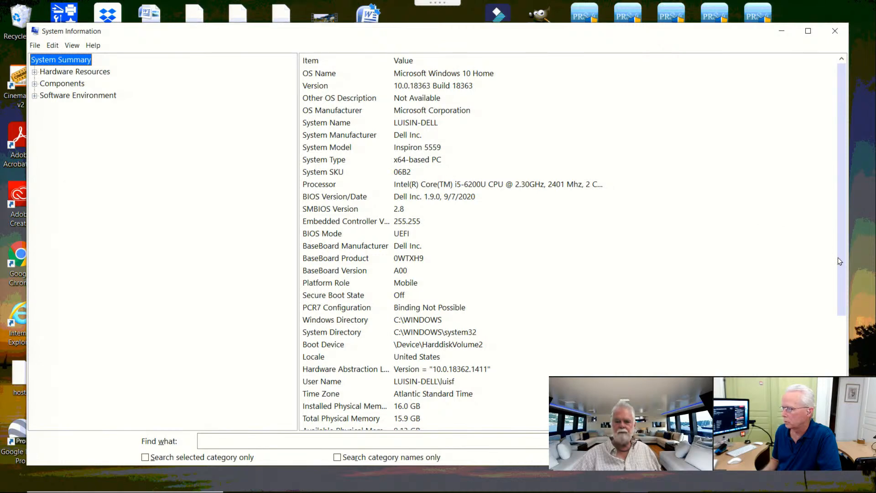
left_click_drag(842, 270, 839, 395)
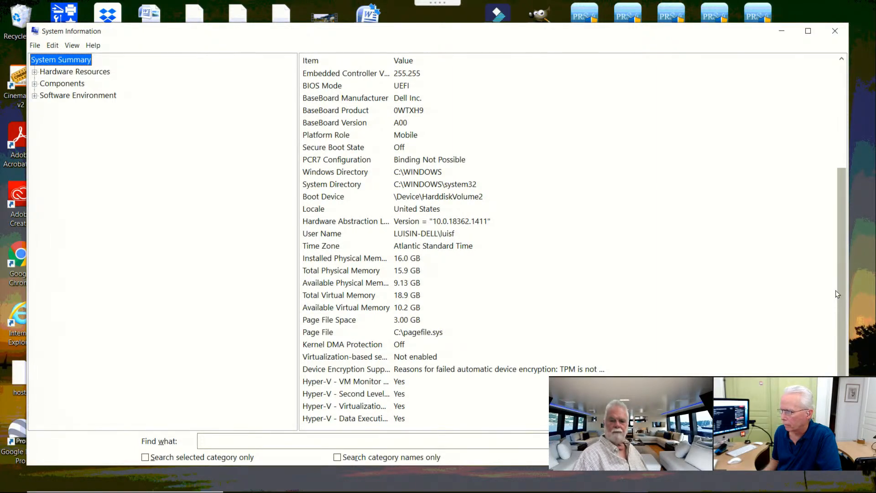
scroll(840, 184, "up", 1)
scroll(840, 184, "up", 5)
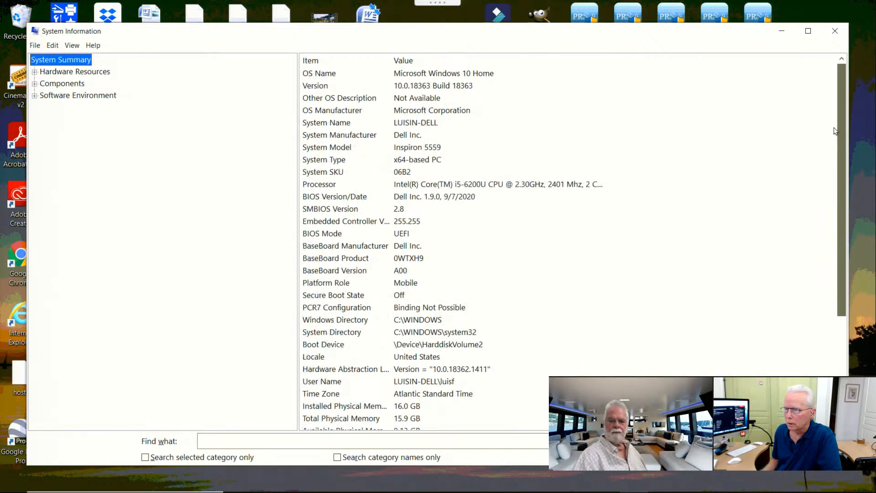
Step: Examine the Drives, Disks, SCSI and IDE details under Components > Storage and close System Information
left_click(34, 84)
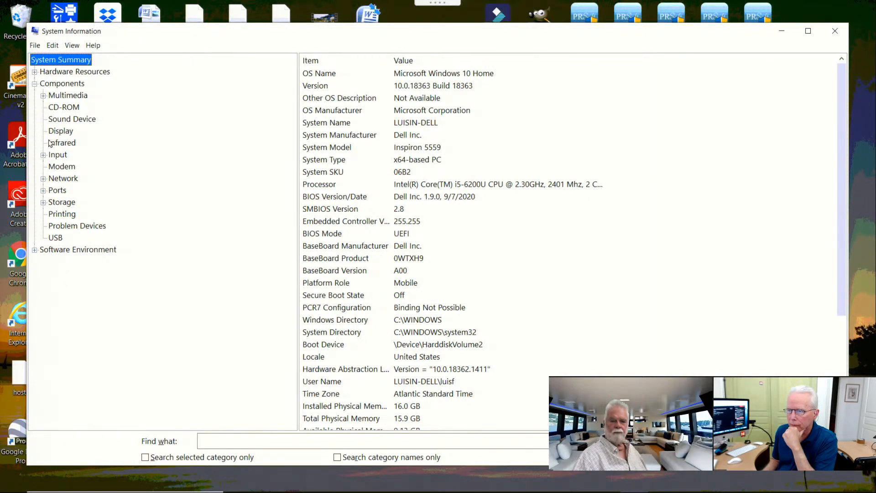
left_click(43, 202)
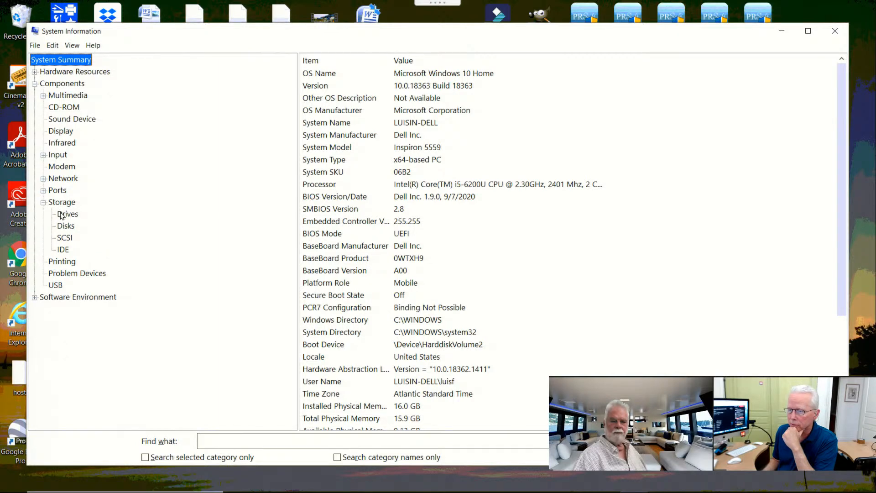
left_click(65, 216)
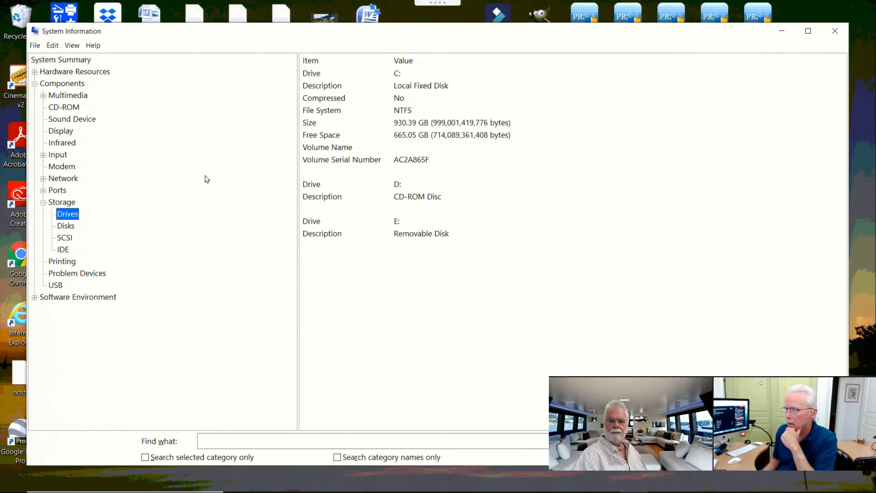
left_click(64, 226)
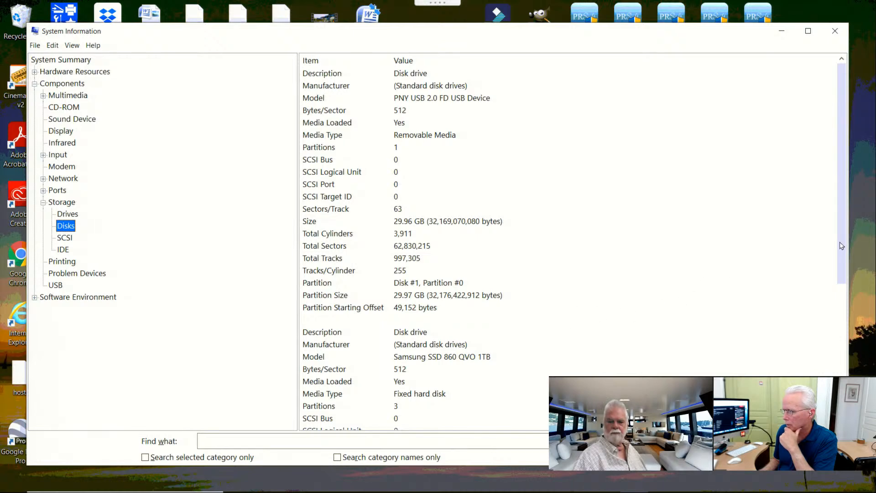
left_click_drag(841, 242, 842, 279)
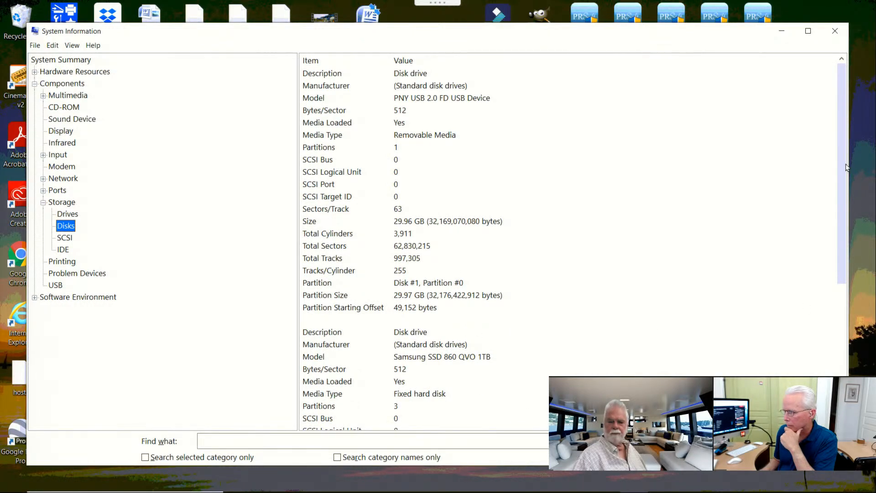
left_click_drag(849, 188, 840, 328)
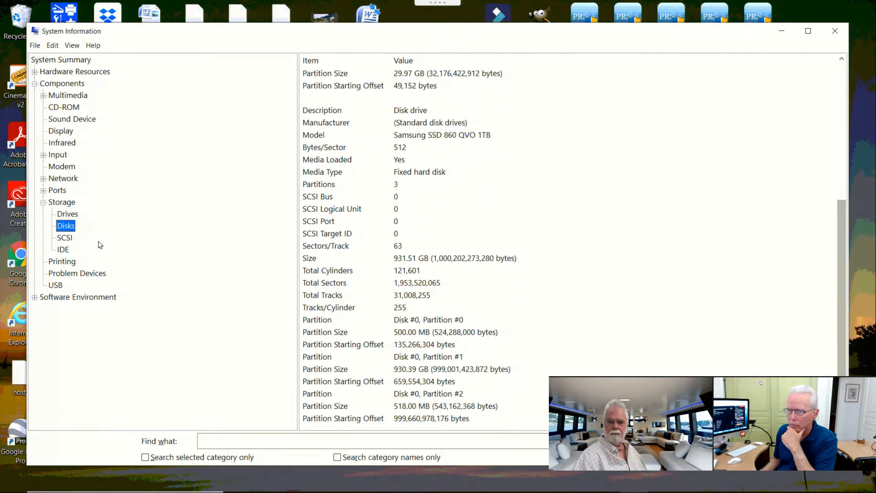
left_click(66, 238)
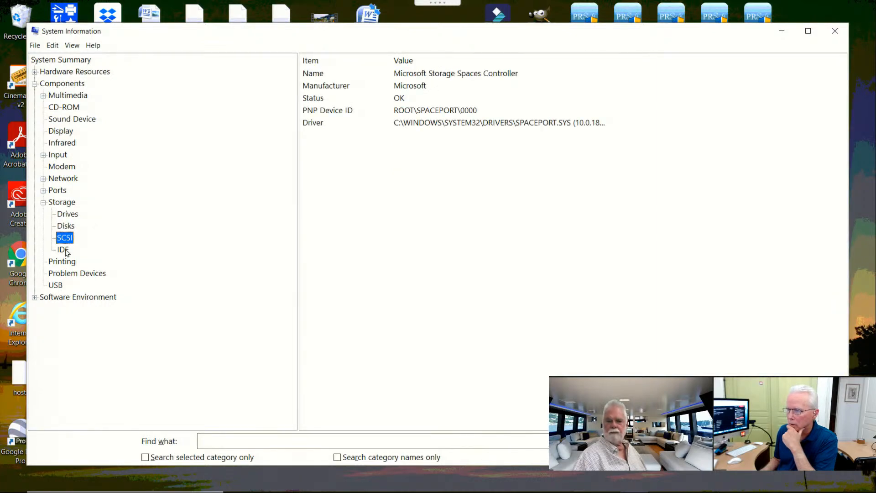
left_click(64, 250)
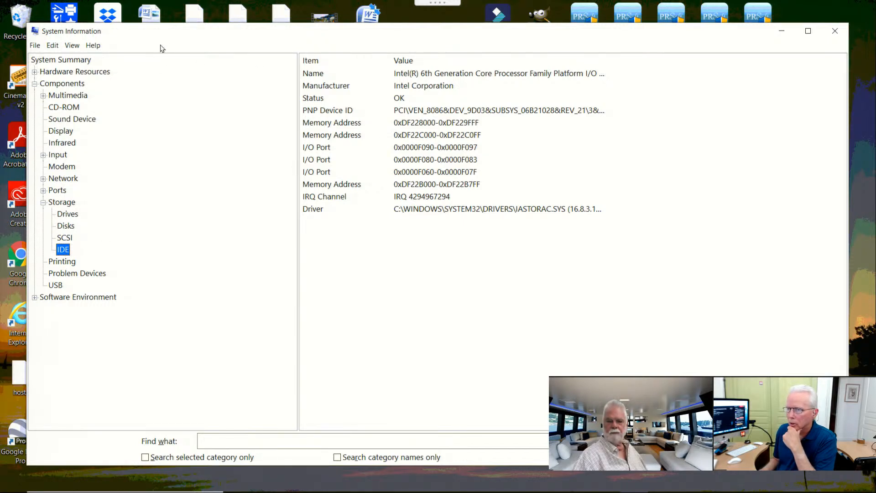
left_click(835, 31)
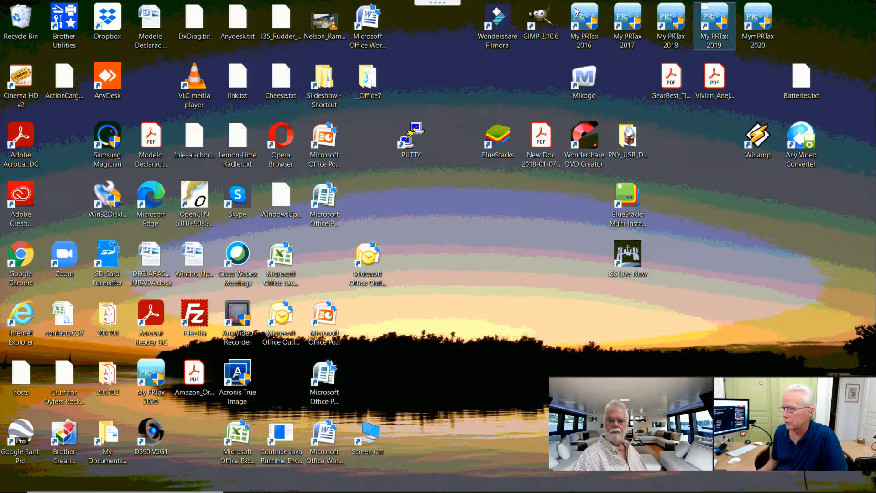
Step: Leave the fullscreen remote view and restart the customer's PC with Normal Reboot and Reconnect, accepting both reboot confirmations
mouse_move(454, 4)
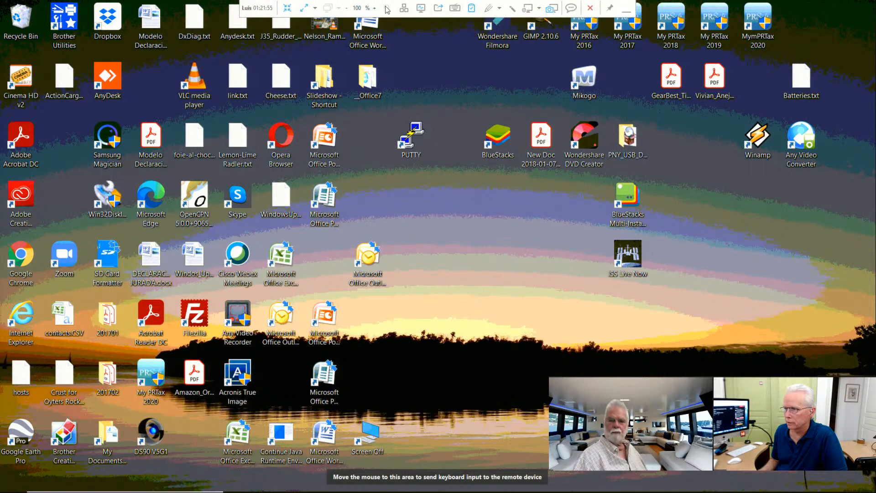
left_click(287, 8)
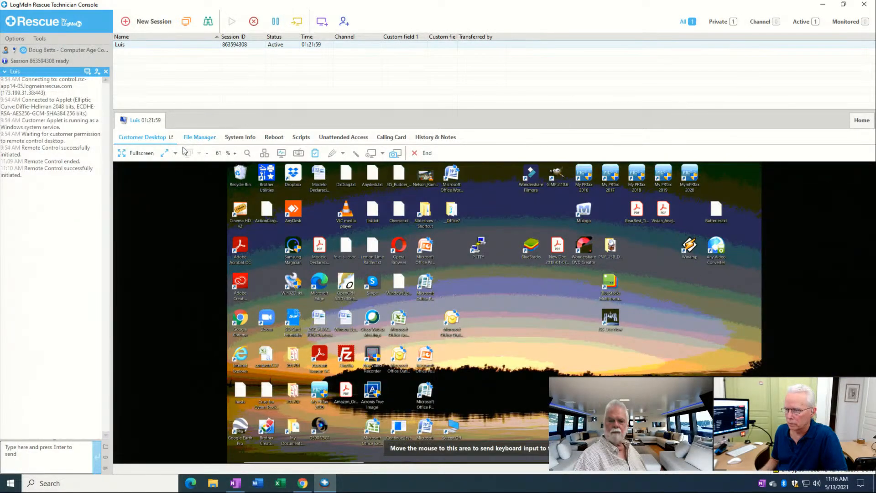
left_click(273, 138)
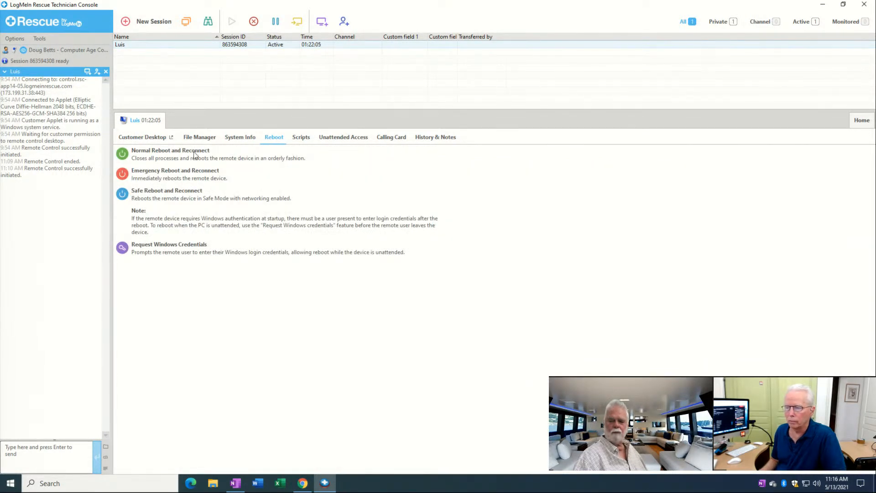
left_click(123, 155)
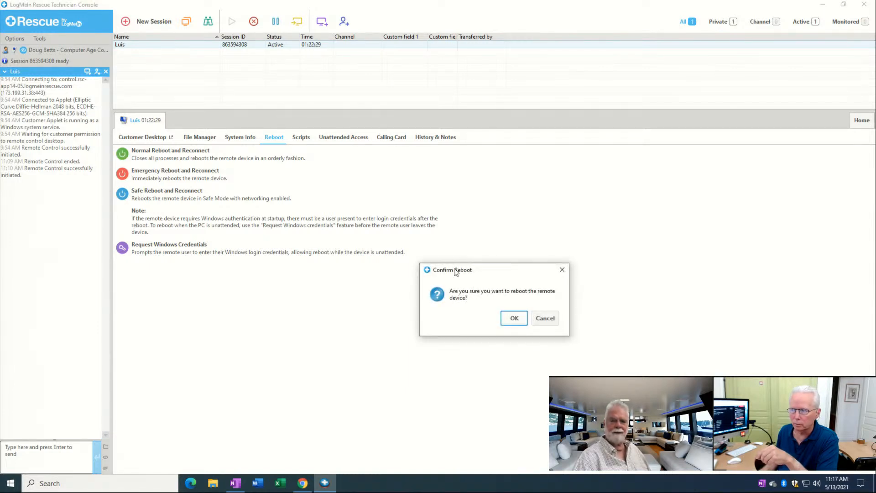
left_click(515, 319)
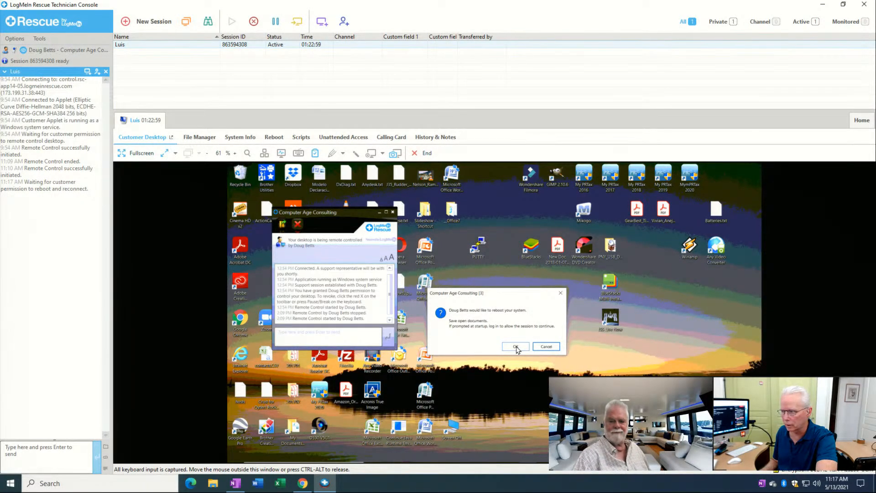
left_click(515, 347)
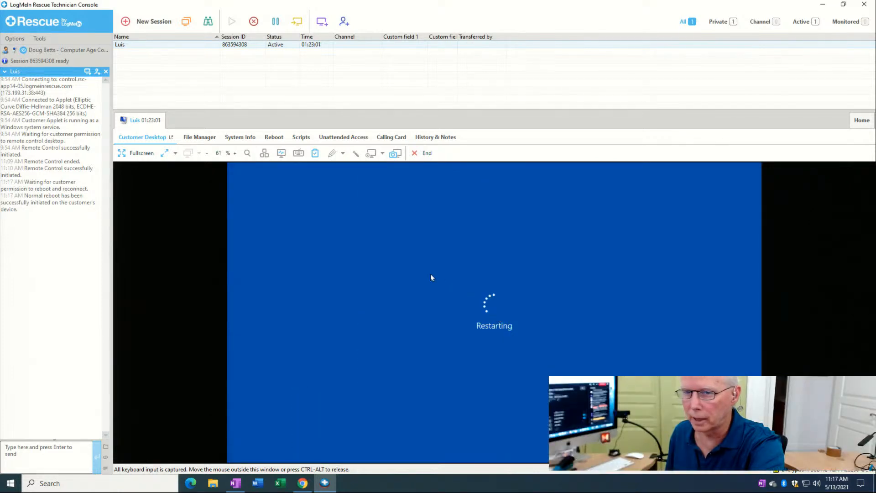
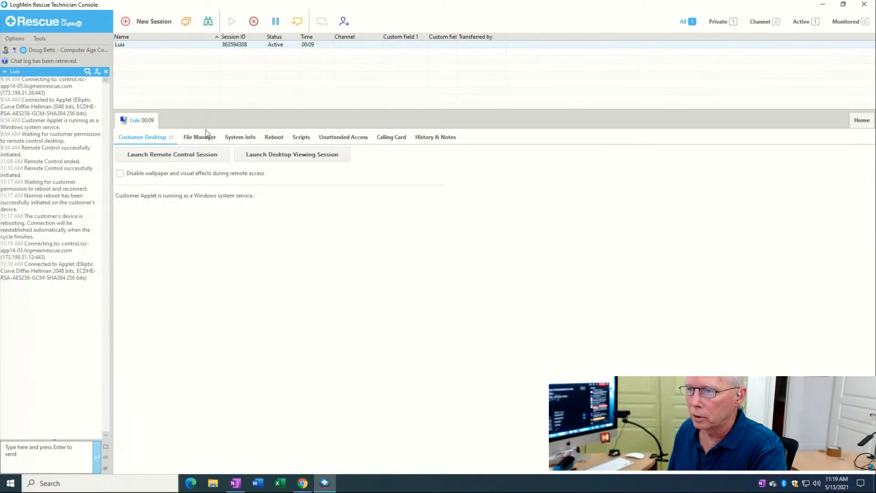
Step: Launch a remote control session and open the Zoom meeting link in the "Restart to stay up to date" email in Outlook
left_click(191, 155)
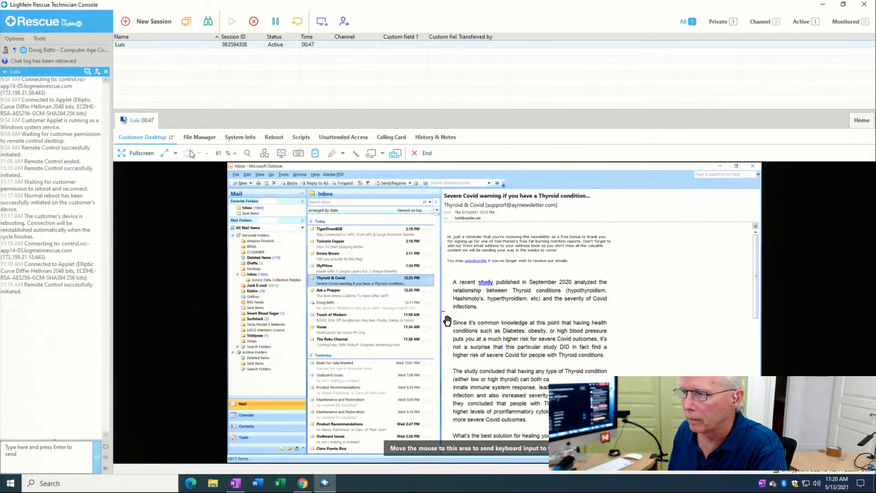
left_click(392, 304)
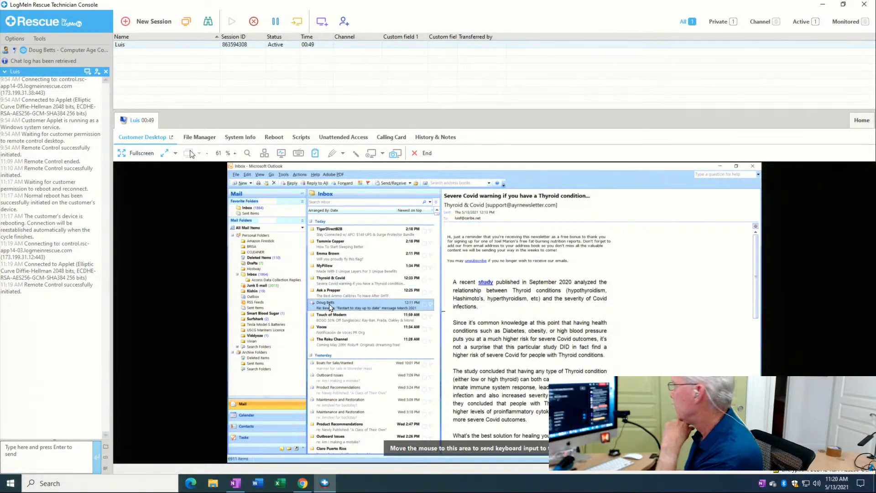
scroll(630, 350, "down", 15)
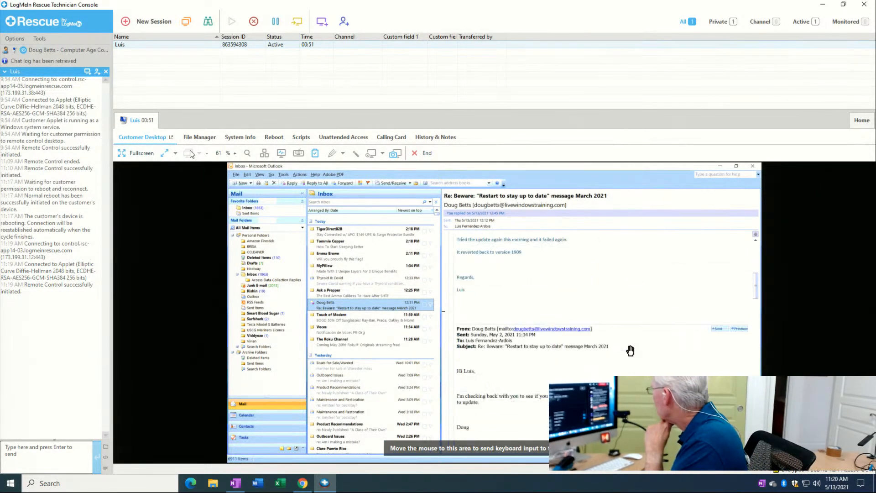
scroll(630, 350, "down", 5)
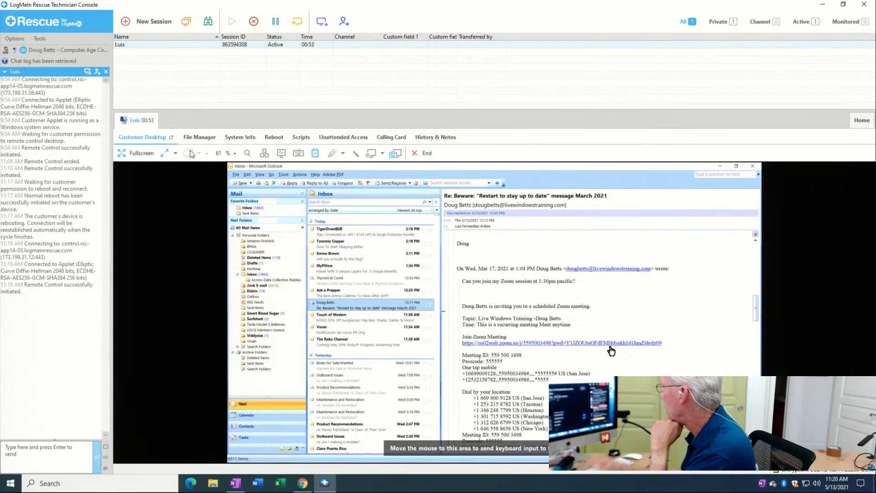
left_click(608, 343)
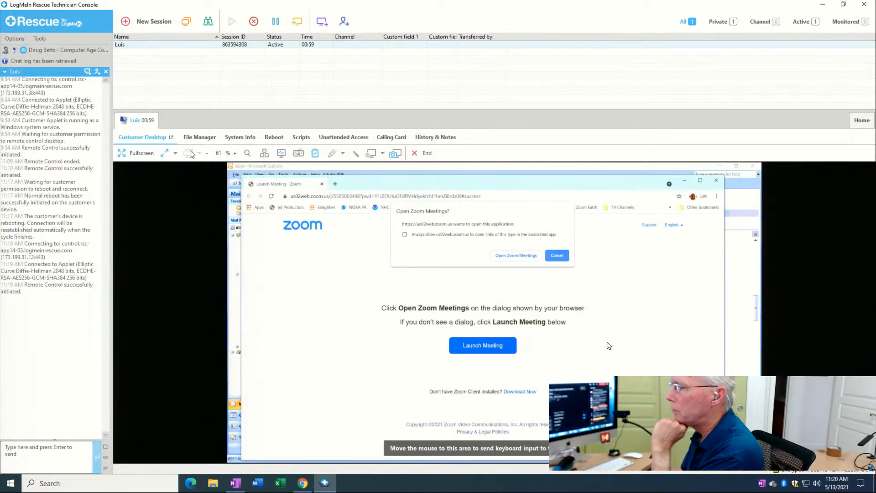
Step: Open the invitation in Zoom Meetings from the browser and join the meeting with video
left_click(513, 255)
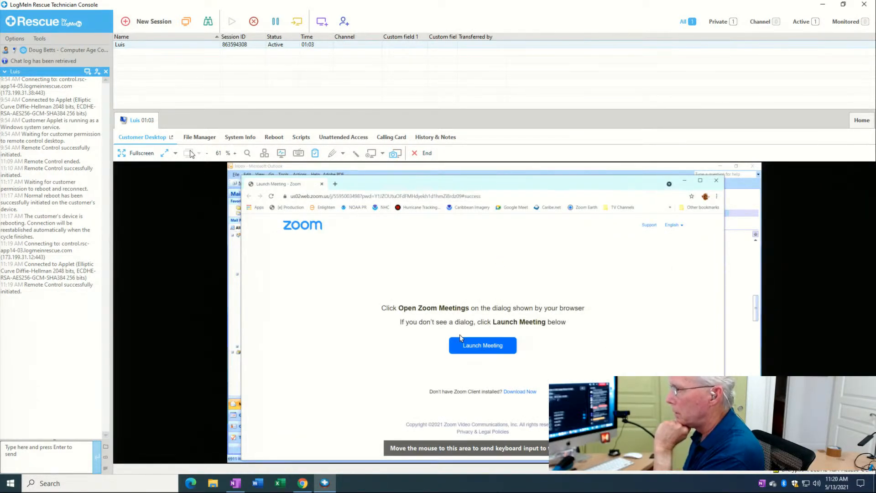
left_click(470, 346)
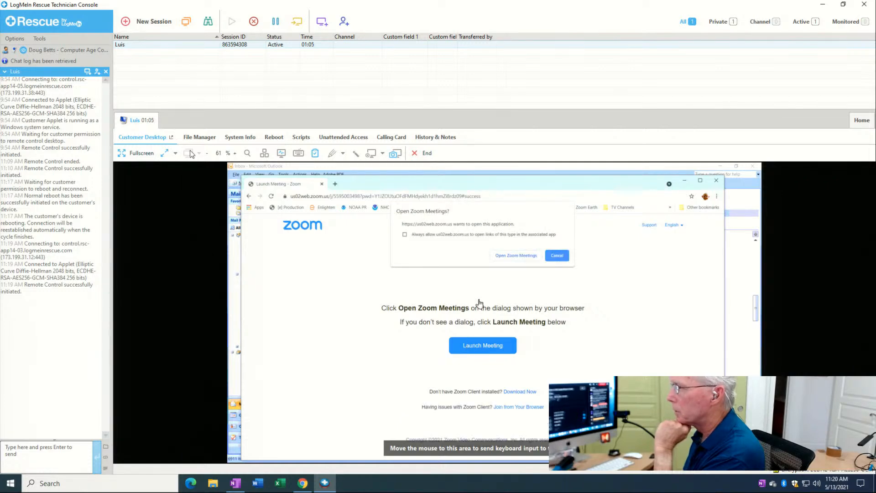
left_click(510, 256)
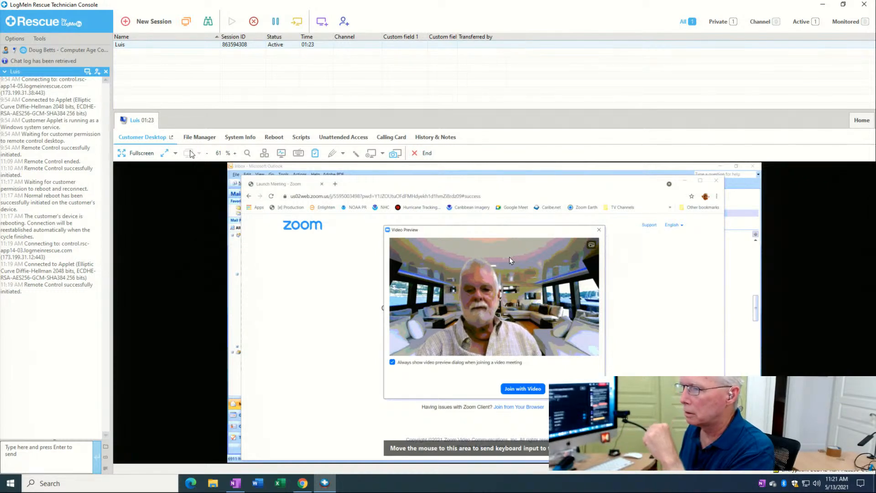
left_click(519, 389)
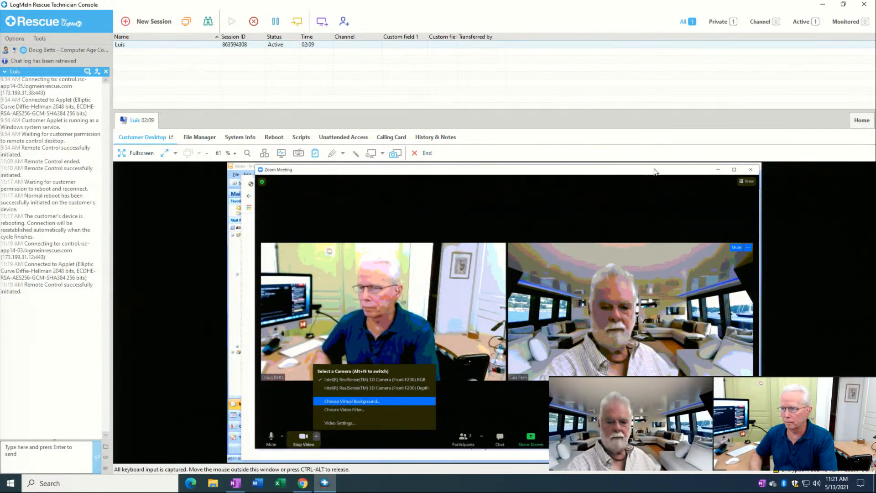
Step: Minimize the Zoom Meeting, browser and Outlook windows and show the remote desktop in fullscreen
left_click(717, 168)
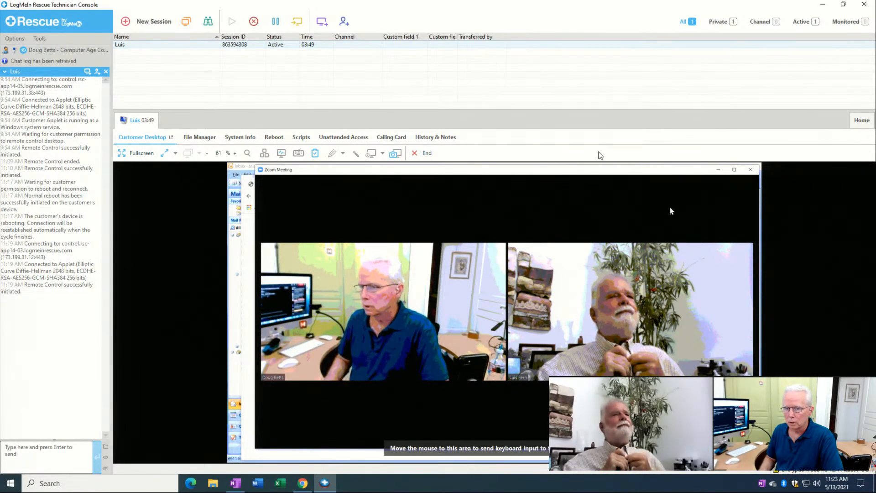
left_click(716, 170)
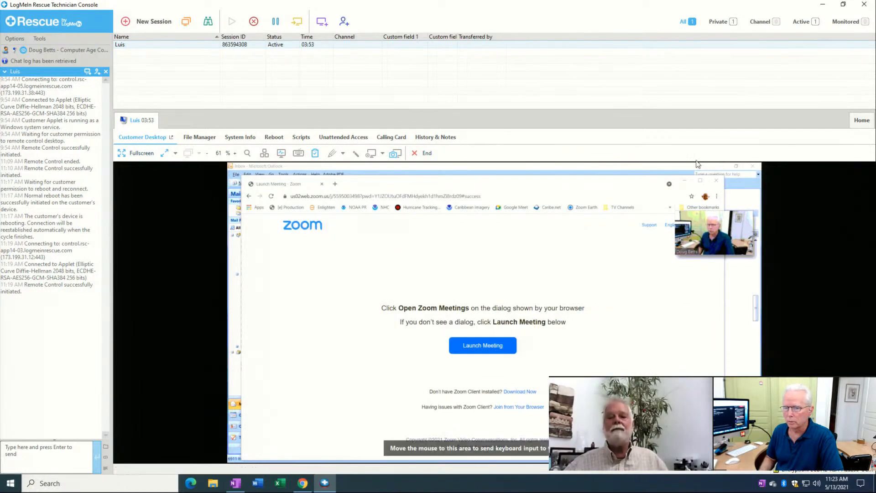
left_click(687, 183)
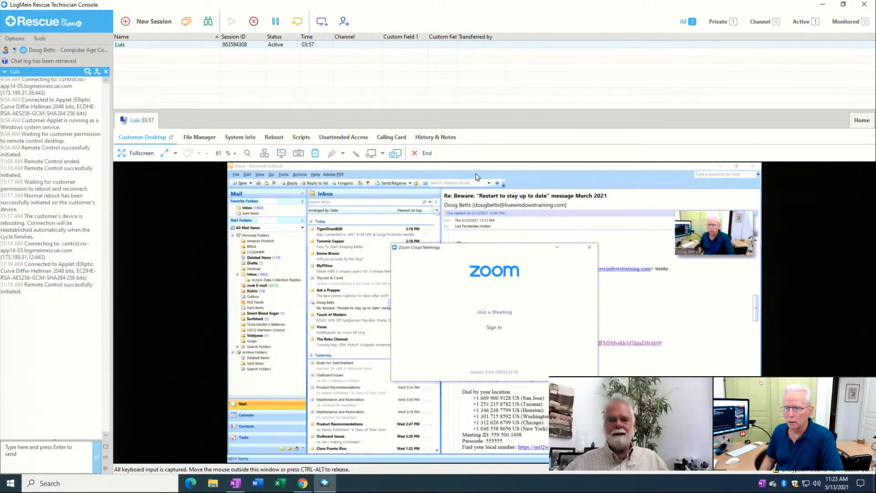
left_click(144, 151)
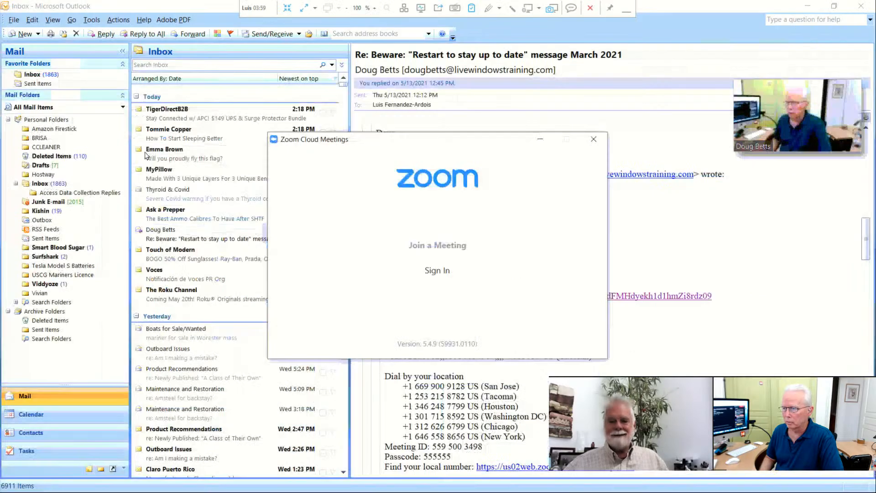
left_click(809, 7)
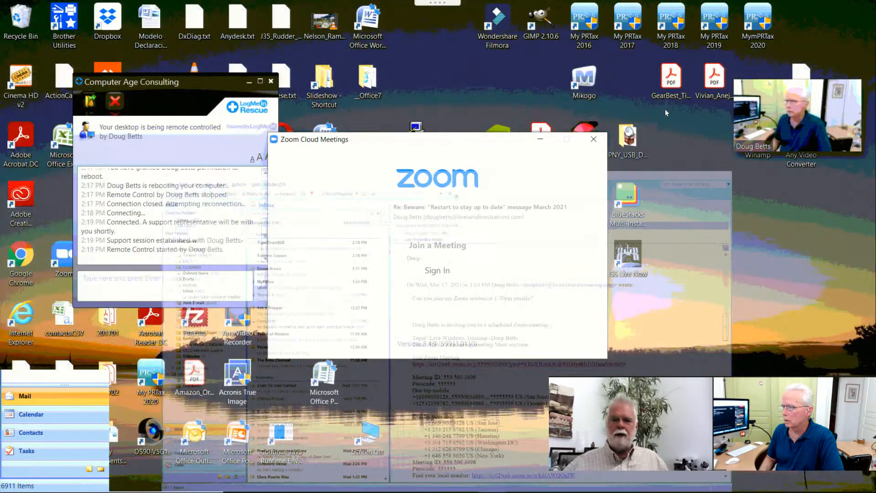
Step: Minimize the Zoom Cloud Meetings and Computer Age Consulting support windows, and close Microsoft Office Outlook 2007
left_click(540, 141)
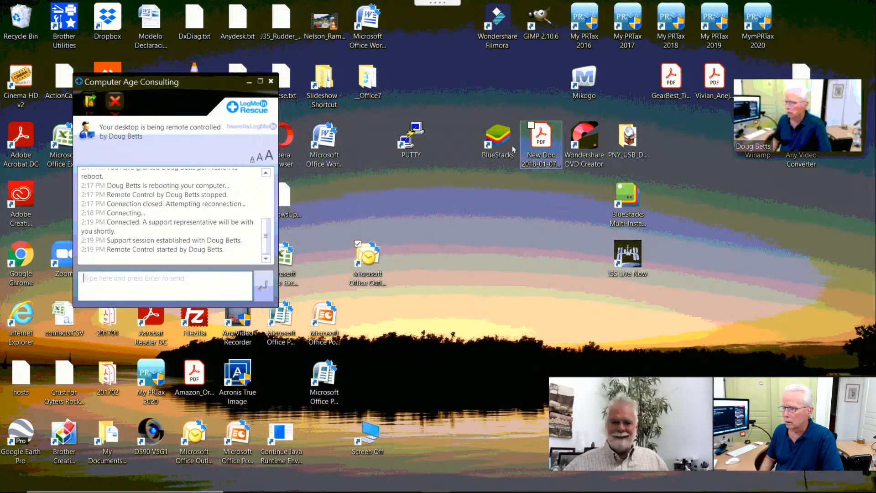
left_click(249, 83)
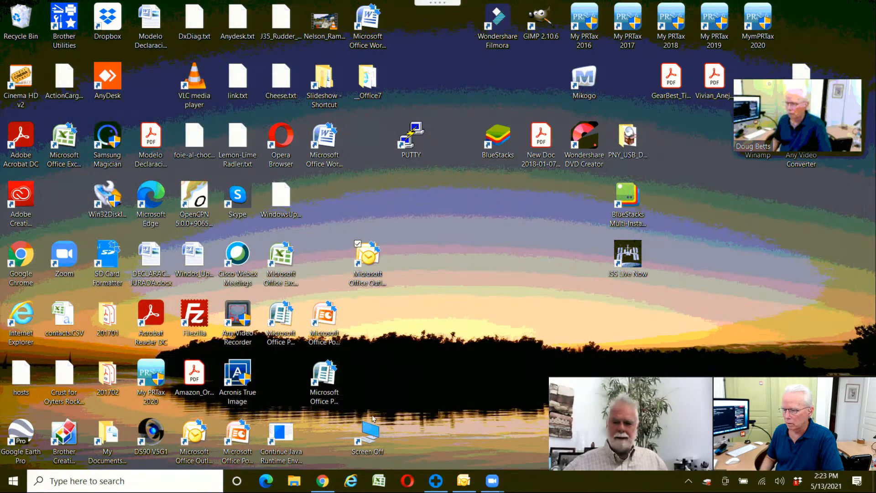
right_click(464, 482)
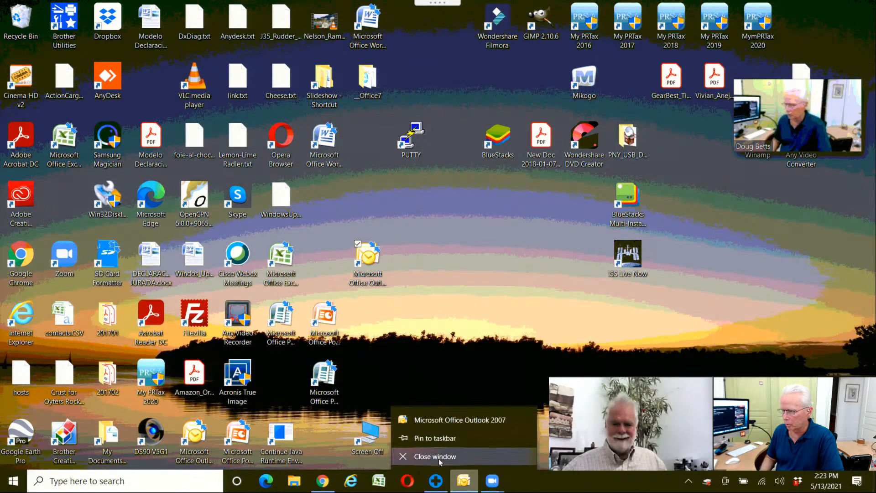
left_click(439, 460)
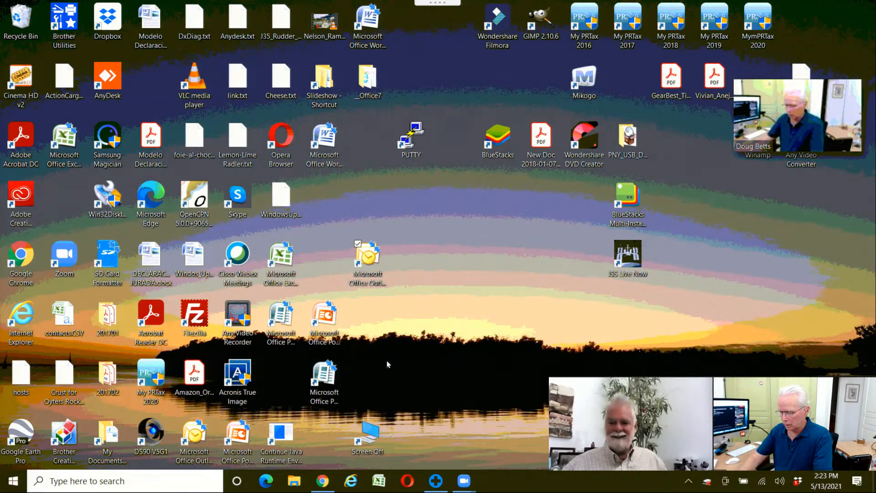
Step: Open Programs and Features by running appwiz.cpl
key("super+r")
type("app[")
key("BackSpace")
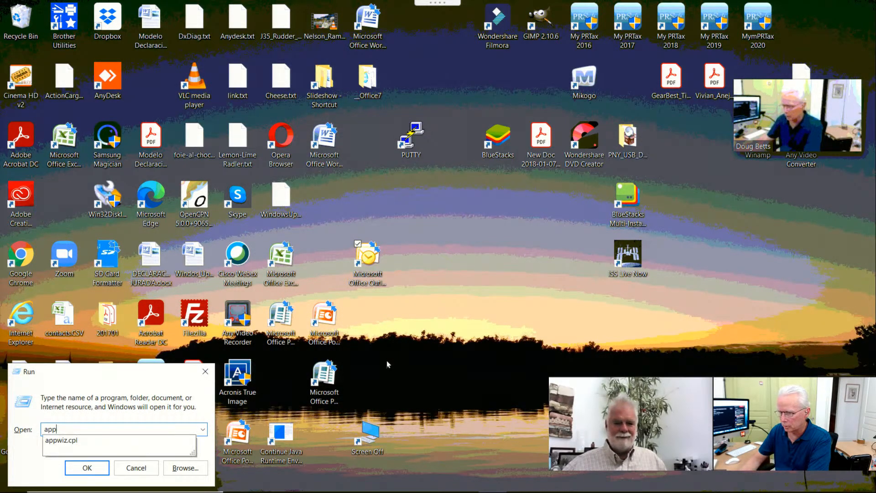
key("Down")
key("Return")
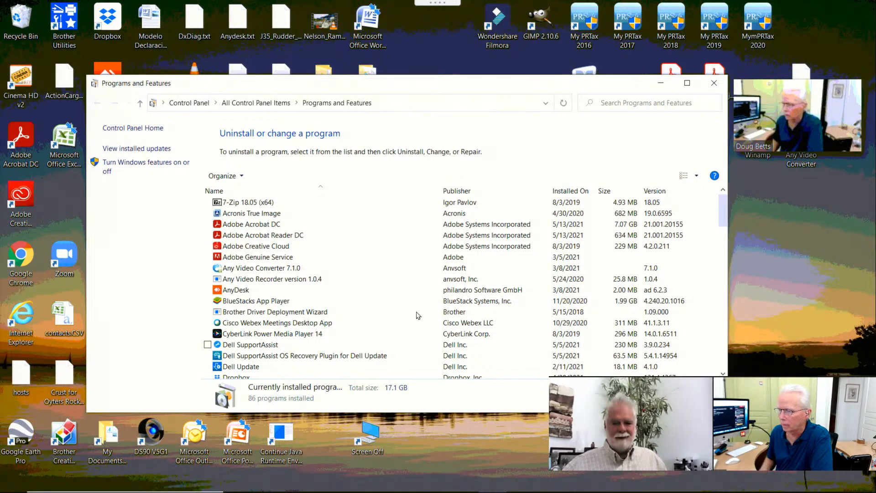
Step: Uninstall Brother Driver Deployment Wizard completely, confirming the removal and finishing its setup wizard
left_click(322, 313)
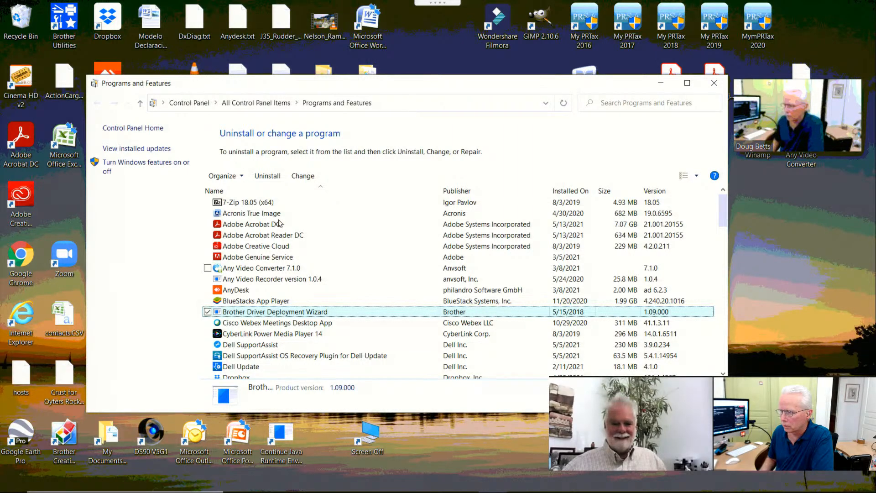
left_click(269, 176)
left_click(380, 311)
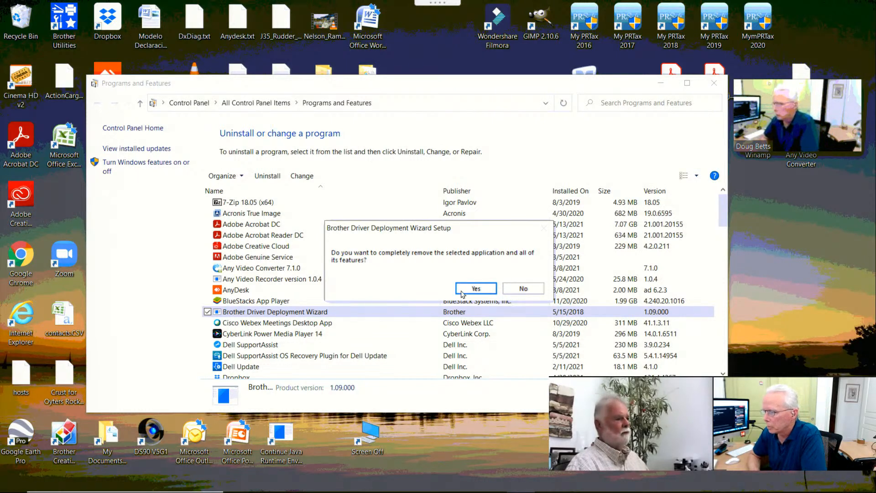
left_click(473, 288)
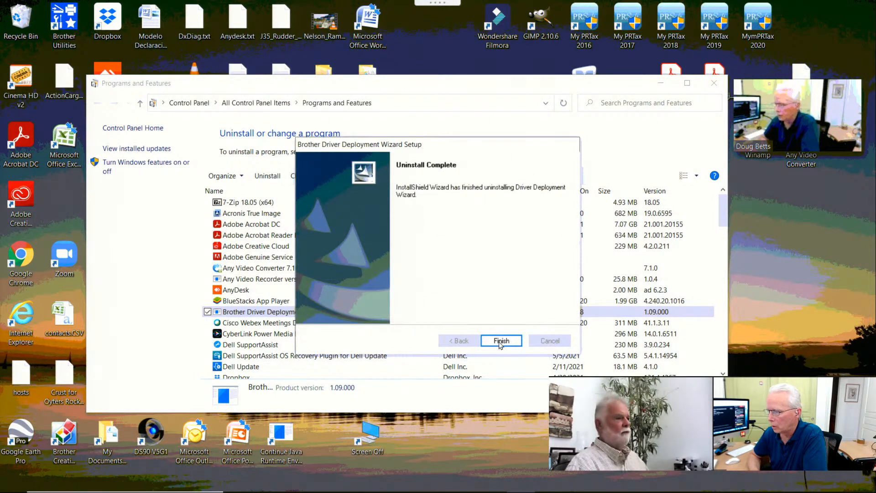
left_click(500, 342)
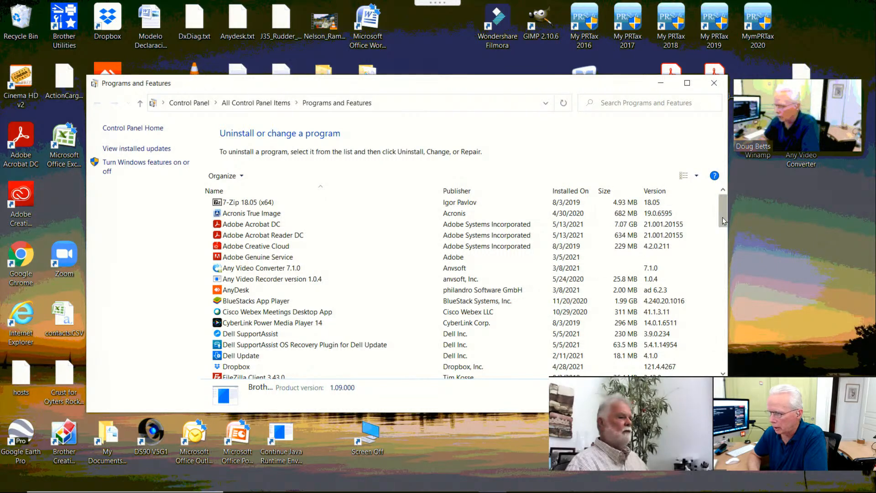
Step: Sort the installed programs by publisher and uninstall the Brother HL-L2360D series software, finishing the uninstaller without restarting Windows
left_click_drag(725, 228, 725, 259)
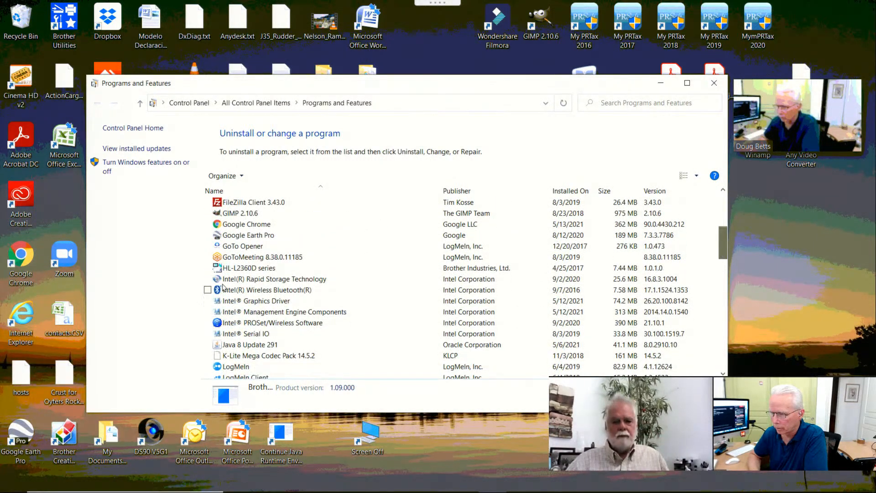
left_click(241, 269)
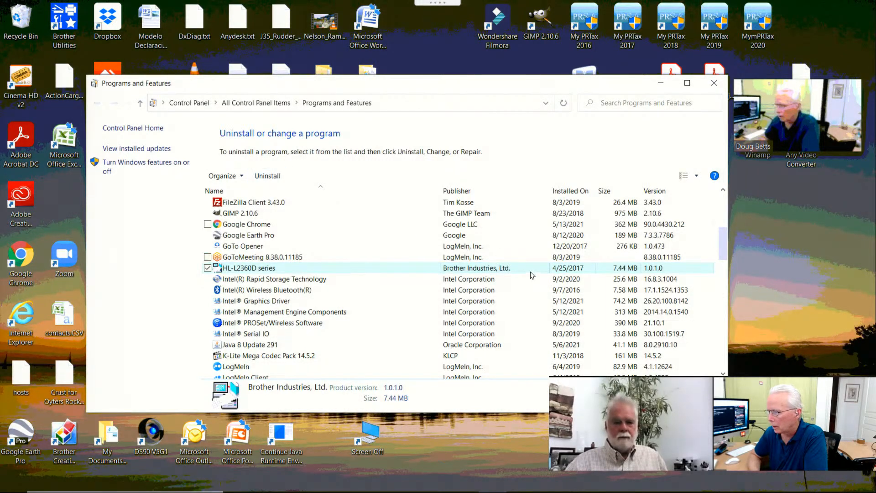
left_click(462, 193)
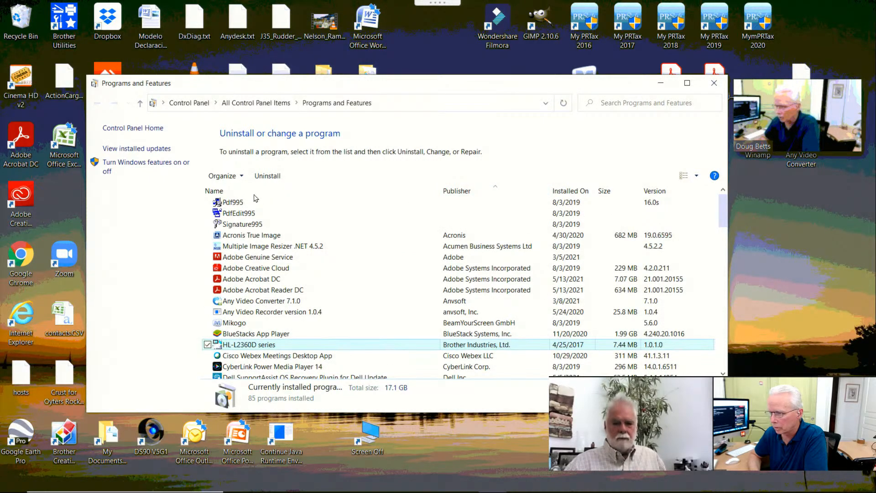
left_click(265, 178)
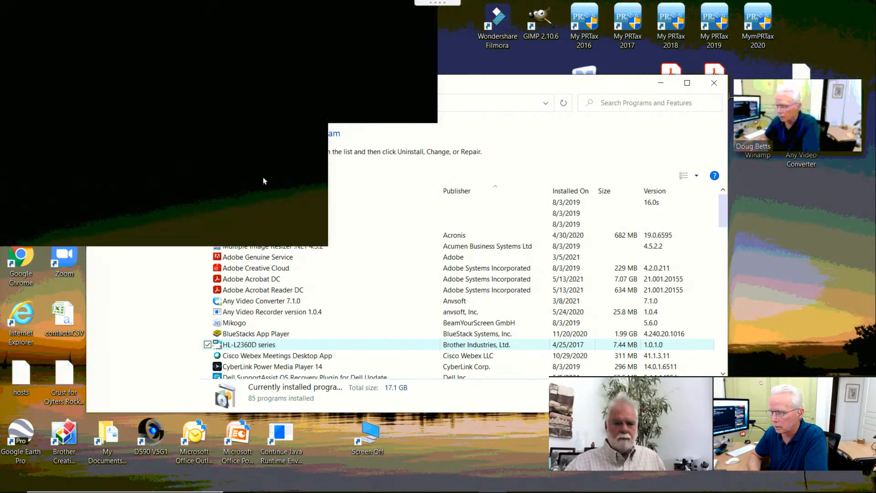
left_click(394, 321)
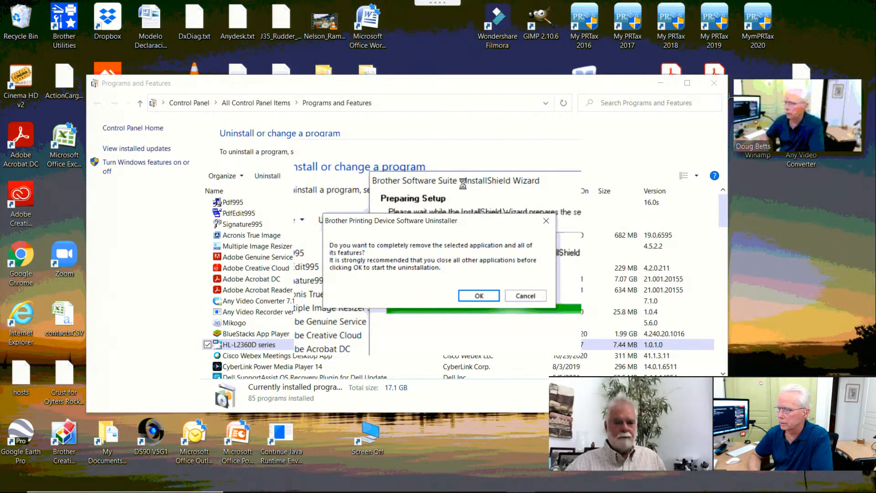
left_click(479, 296)
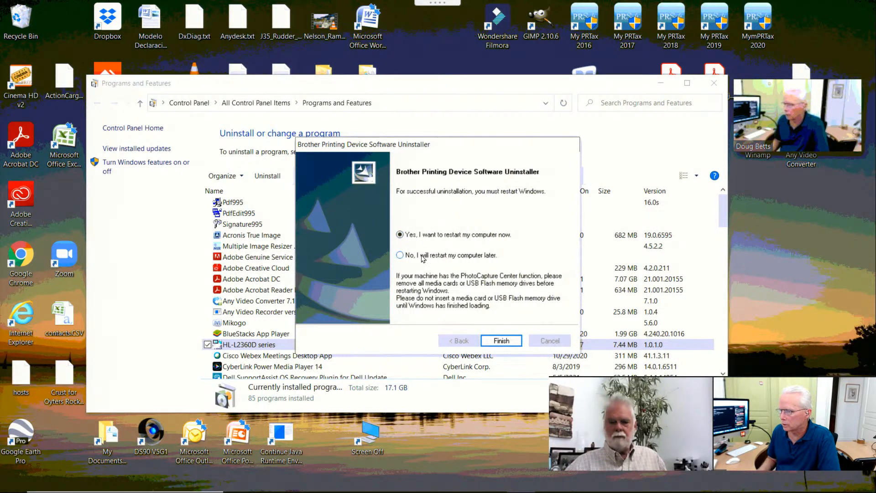
left_click(501, 341)
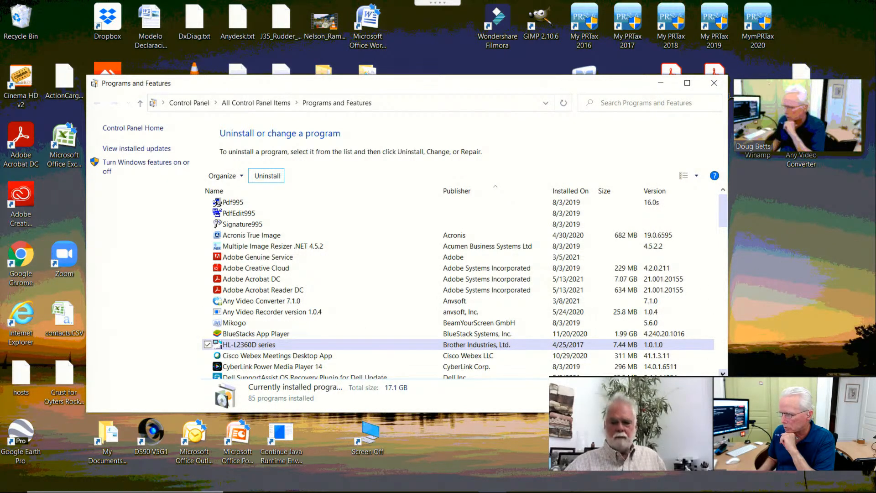
Step: Review the publisher-sorted list of installed programs for further software that could interfere with the Windows update
left_click(722, 373)
left_click(722, 374)
left_click(722, 373)
left_click(722, 373)
left_click(722, 373)
left_click(722, 374)
left_click(722, 373)
left_click(722, 373)
left_click(722, 373)
left_click(722, 373)
left_click(722, 373)
left_click(722, 373)
left_click(722, 373)
left_click(722, 373)
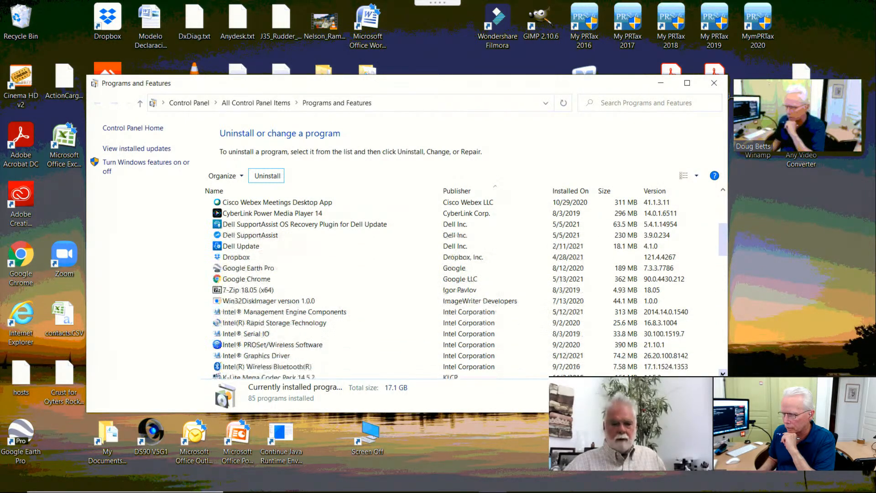
left_click(722, 373)
left_click(722, 373)
left_click(722, 373)
left_click(722, 373)
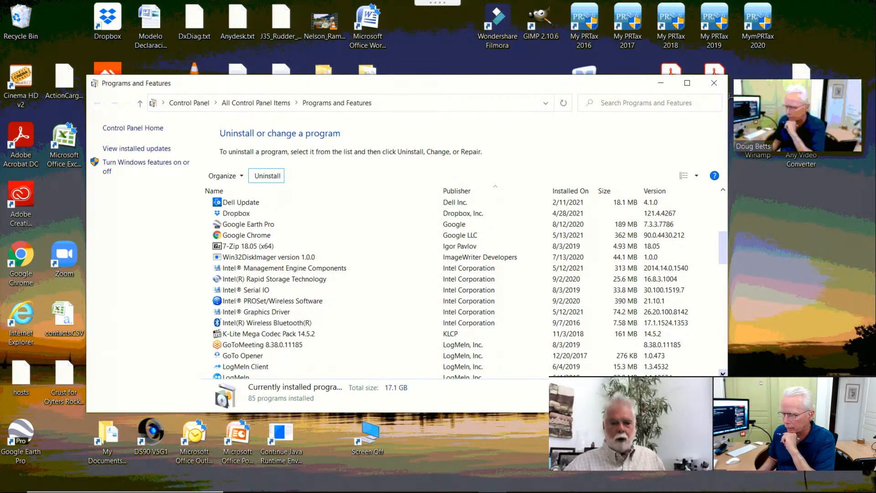
left_click(722, 373)
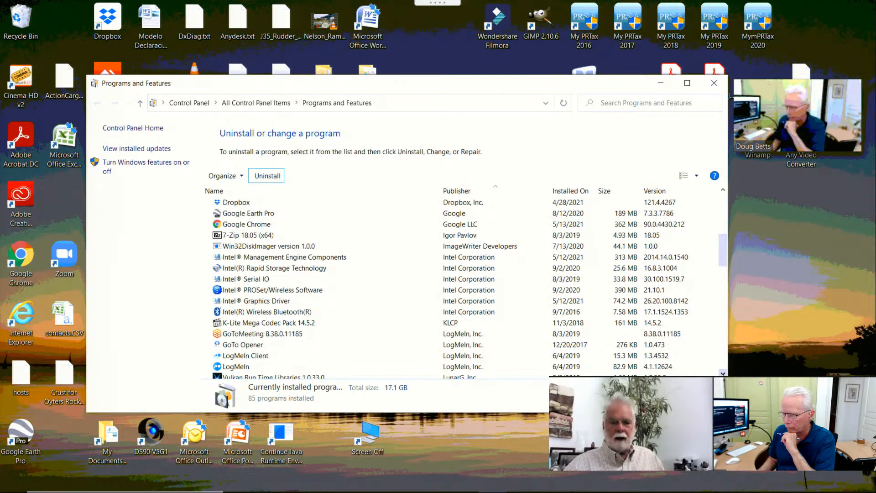
left_click(722, 373)
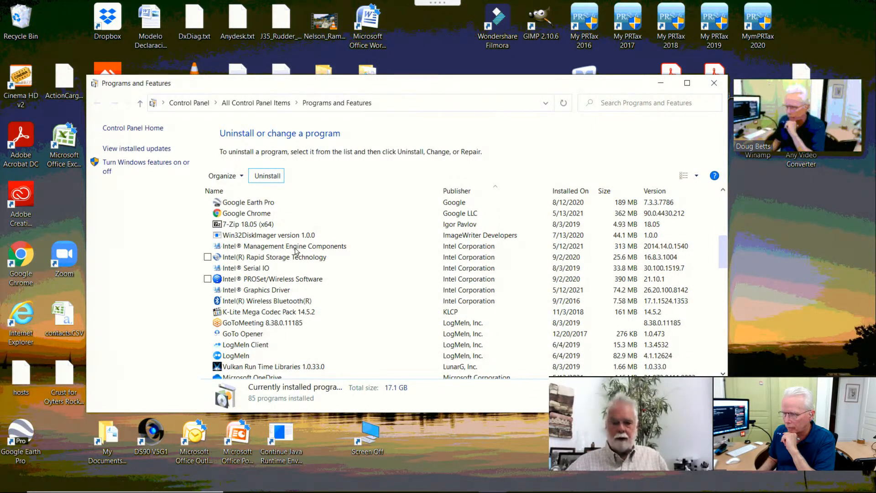
Step: Try to uninstall Intel(R) Rapid Storage Technology, dismiss the notice, and close Programs and Features
left_click(273, 258)
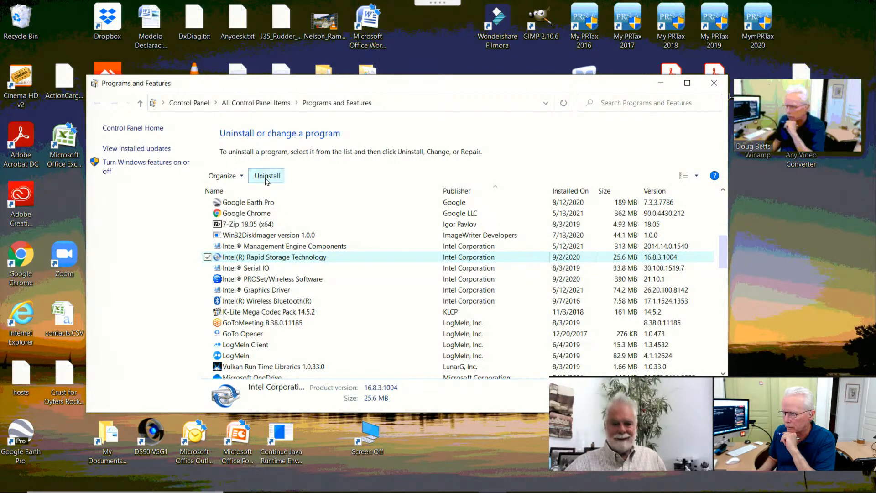
left_click(267, 178)
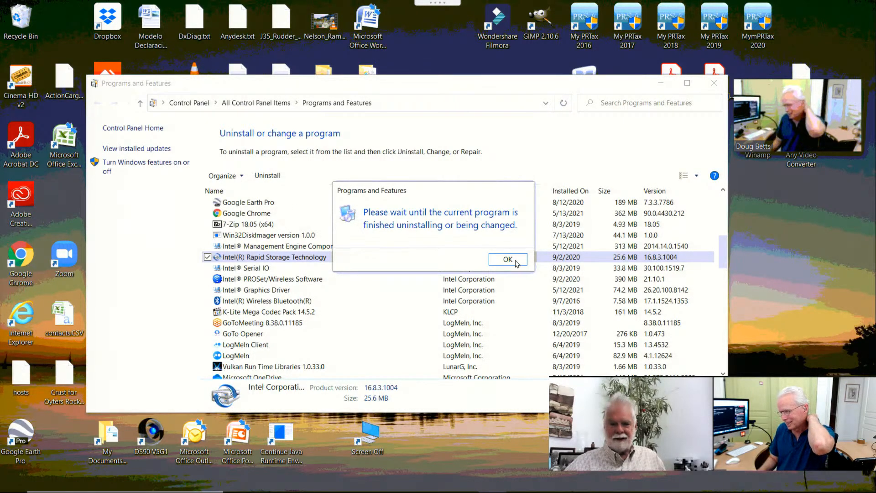
left_click(507, 259)
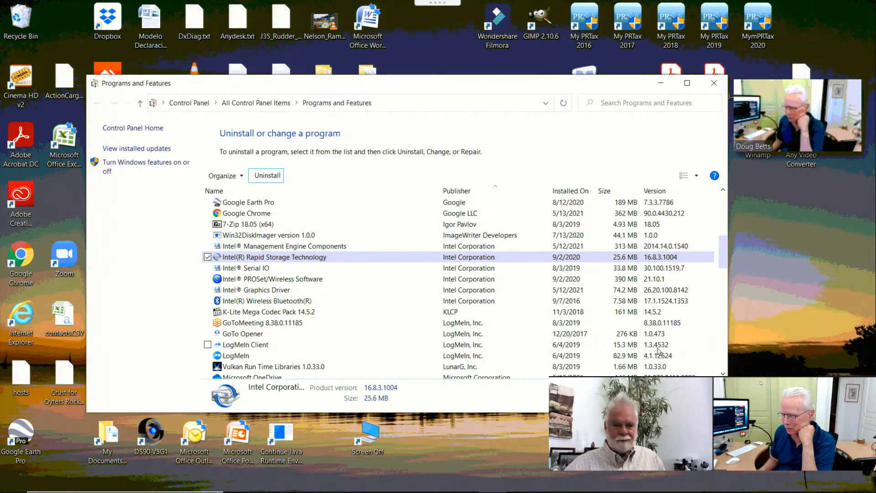
left_click(722, 355)
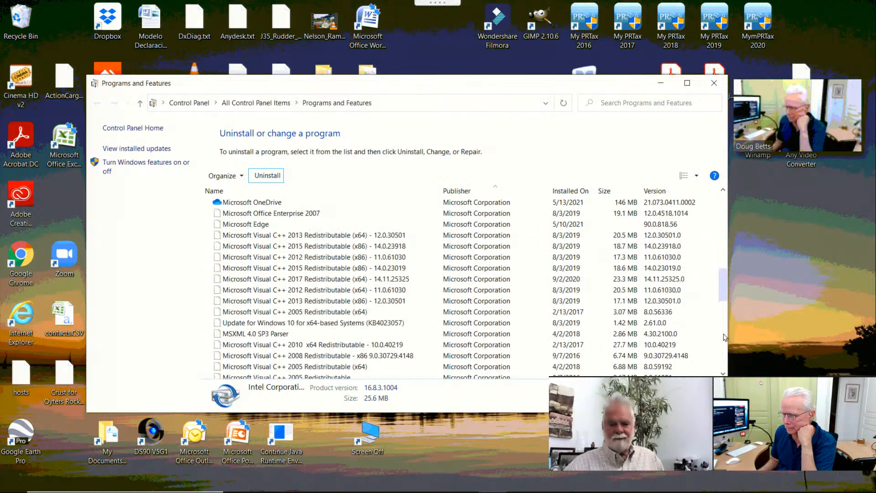
left_click(713, 83)
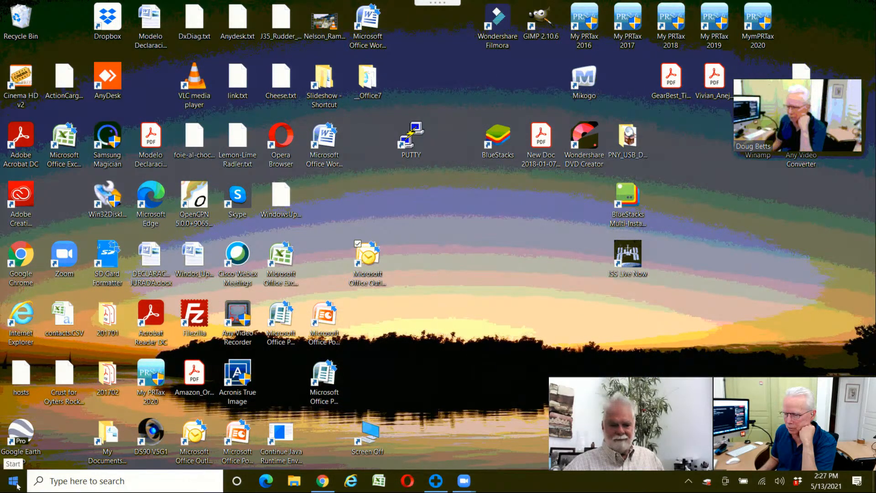
Step: Check the power options offered in Start, dismiss them, and move the floating Zoom video thumbnail off the desktop icons
left_click(14, 481)
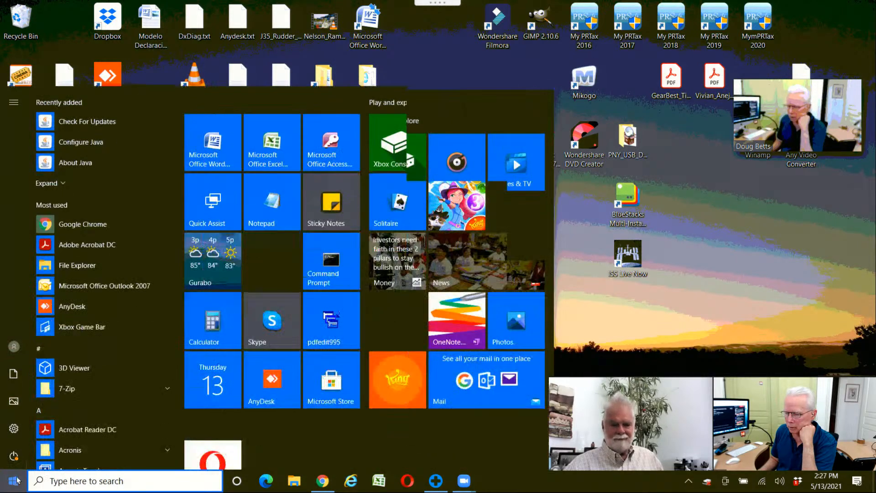
mouse_move(17, 460)
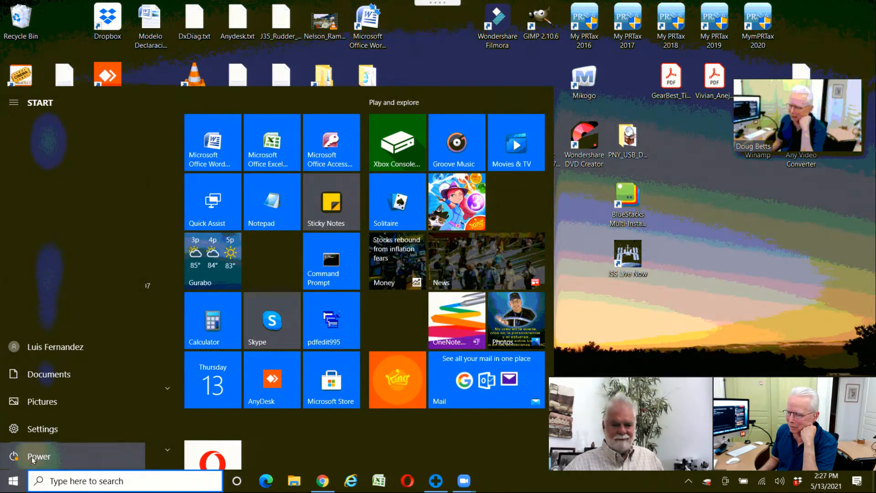
left_click(33, 458)
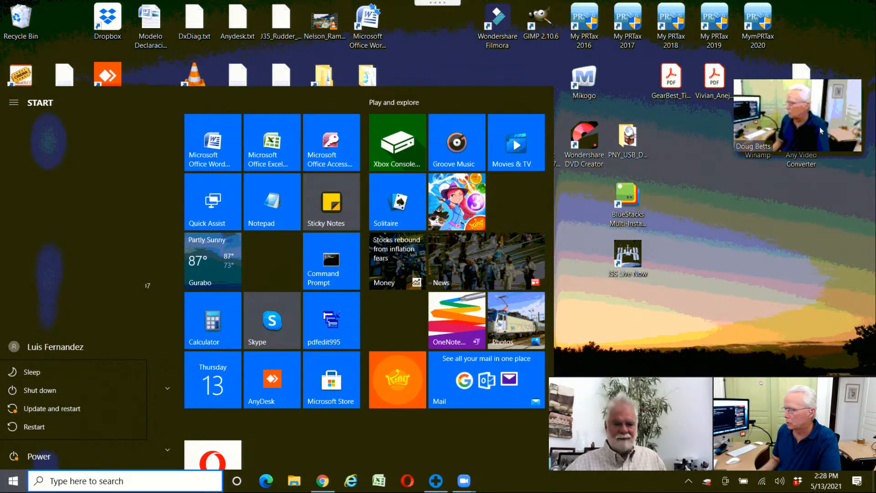
key("Escape")
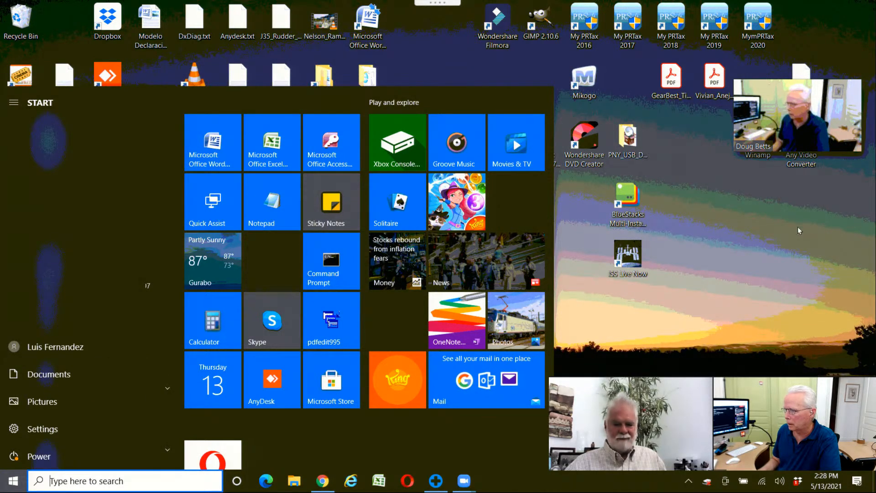
left_click(800, 168)
left_click_drag(810, 149, 757, 369)
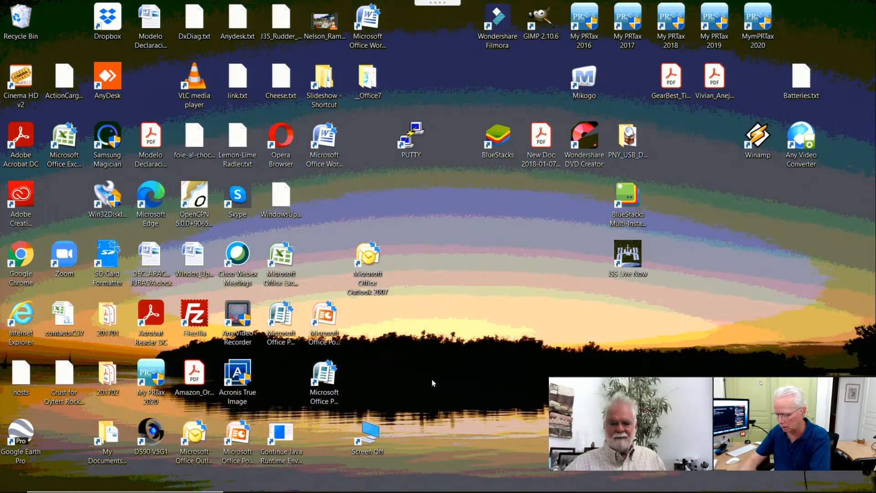
Step: Search for "update sett", open the Windows Update settings and view their advanced options
key("super")
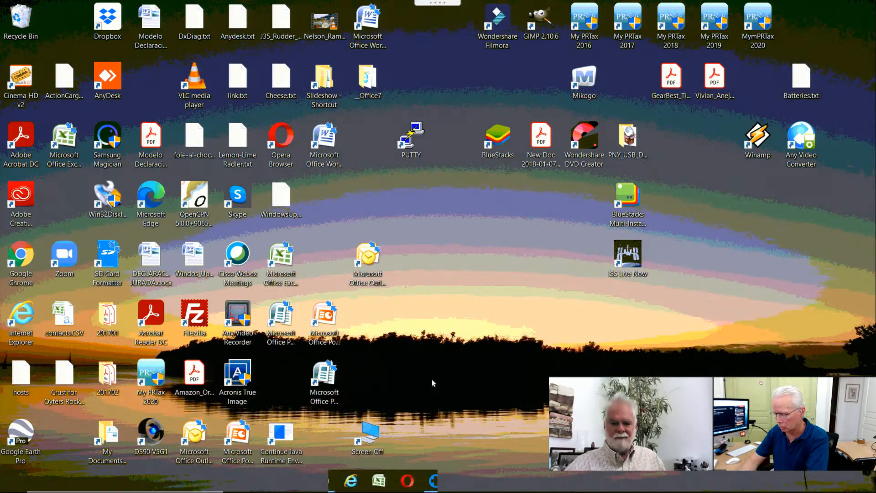
type("update sett")
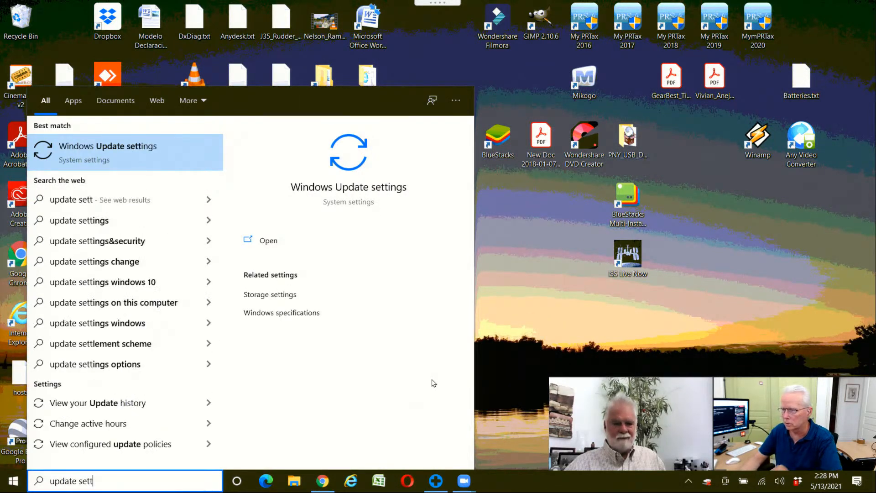
key("Return")
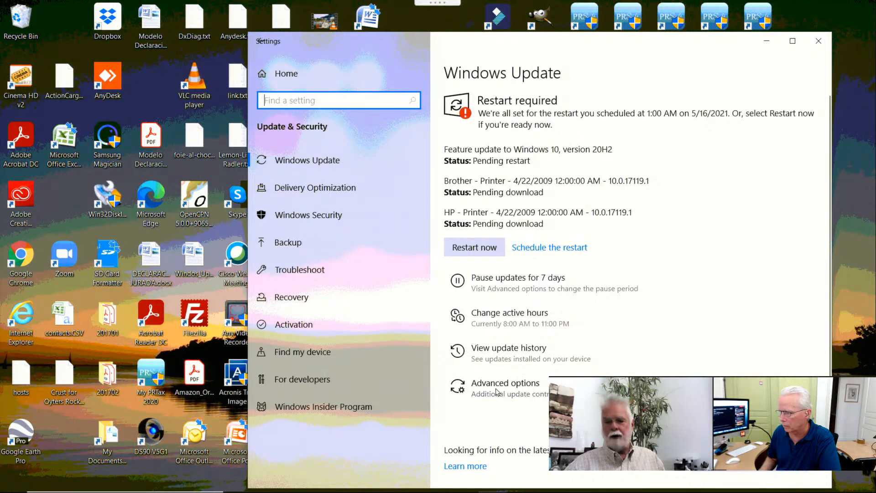
left_click(504, 391)
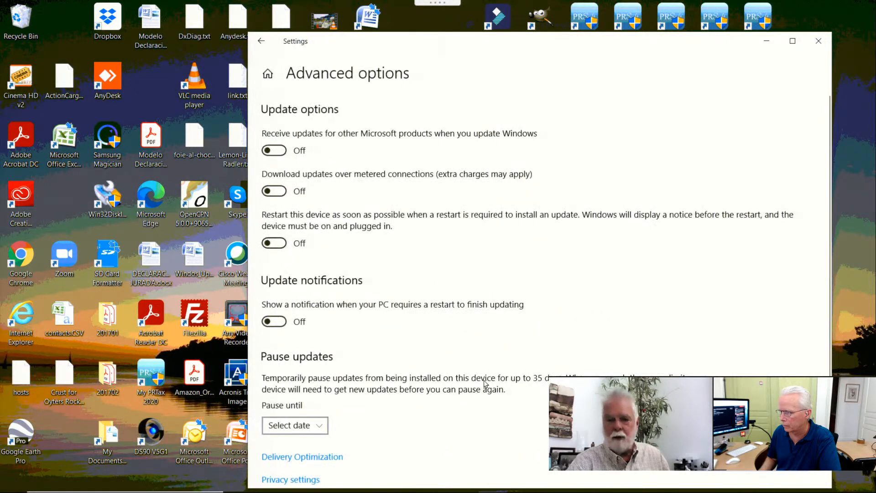
Step: Return to the main Windows Update page and review the pending Brother and HP printer updates
left_click(261, 40)
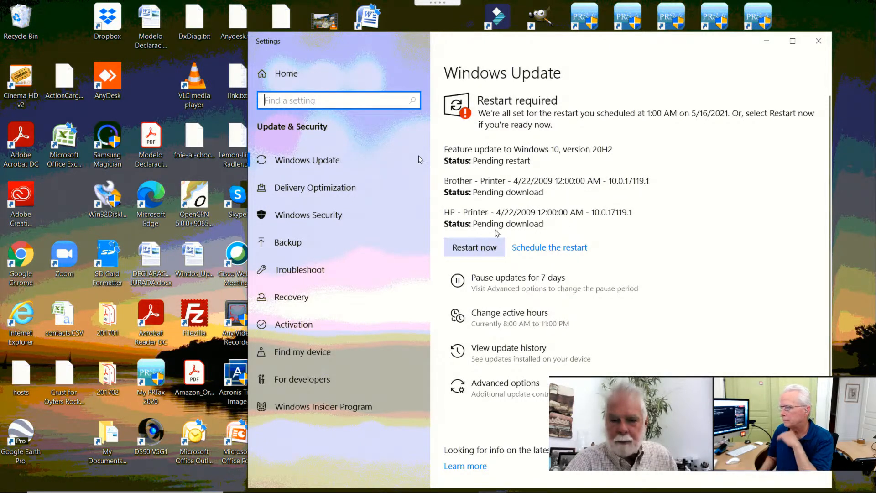
left_click_drag(447, 181, 644, 181)
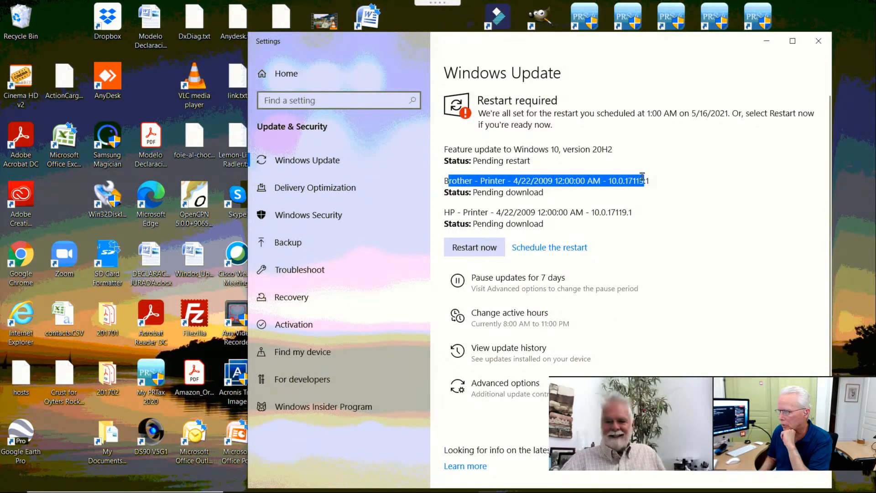
left_click(674, 224)
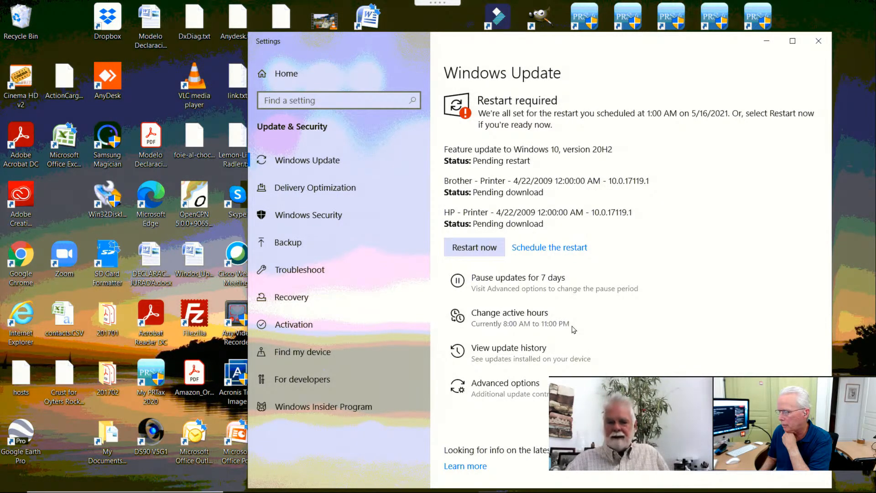
Step: In the advanced update options, pause Windows updates until Wednesday, May 26, 2021
left_click(500, 389)
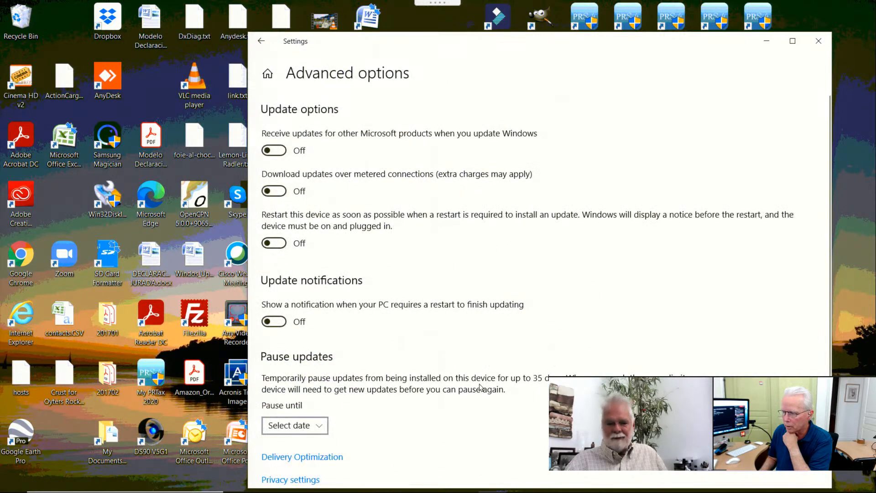
left_click(319, 427)
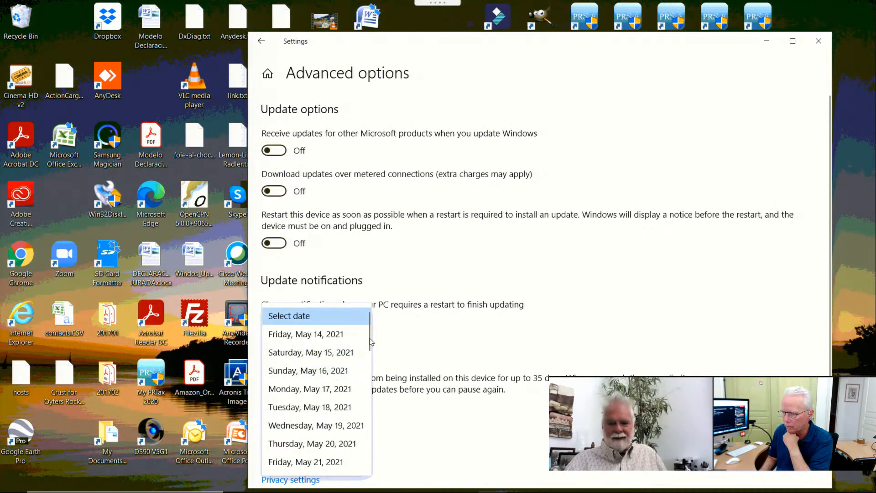
scroll(370, 340, "down", 6)
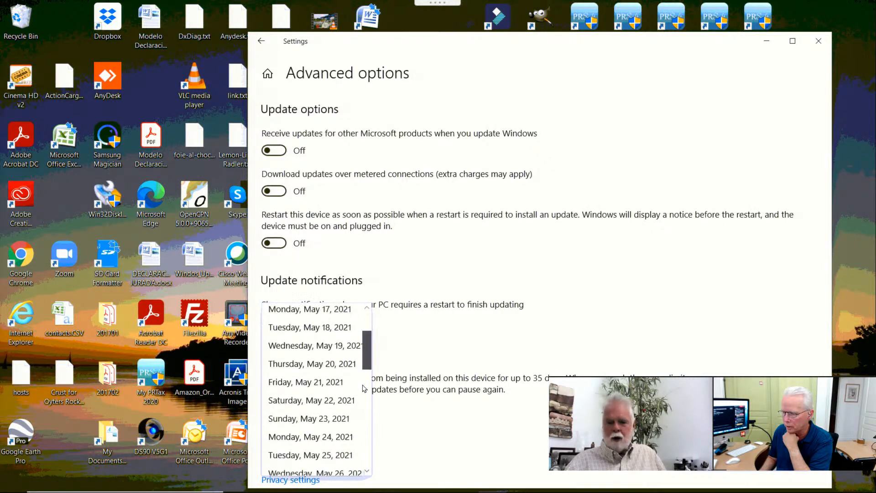
scroll(364, 429, "down", 4)
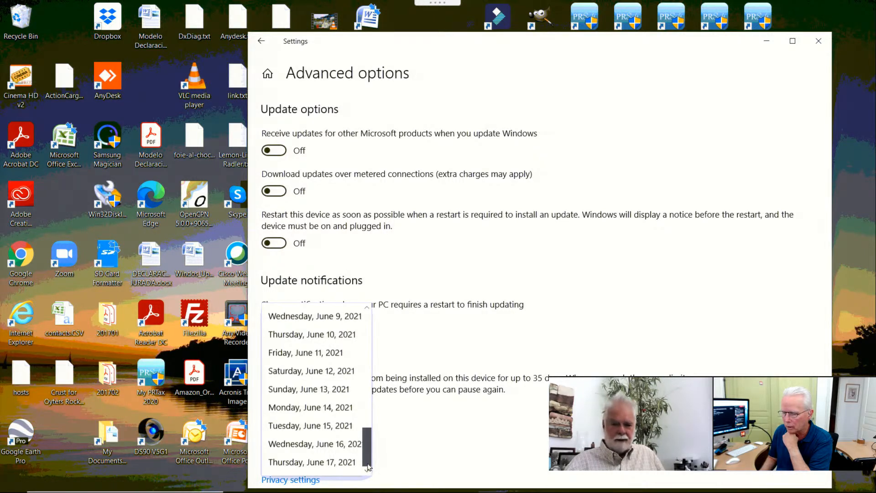
left_click_drag(369, 454, 366, 379)
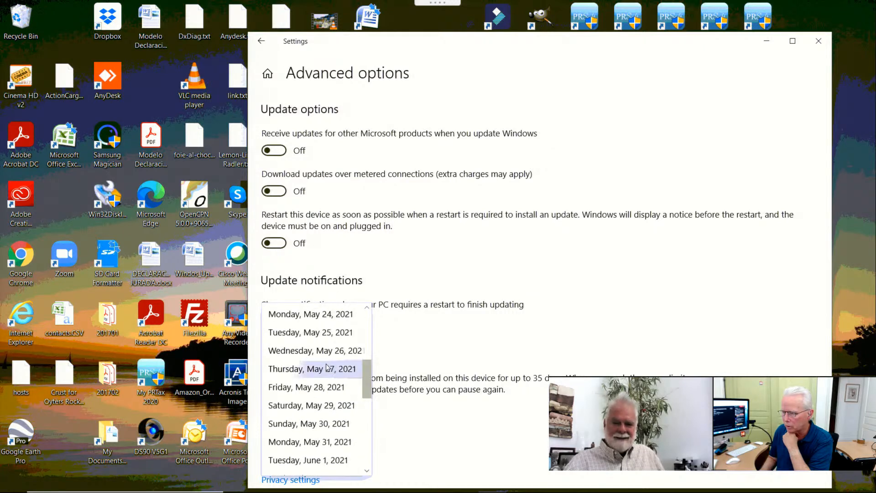
left_click(307, 350)
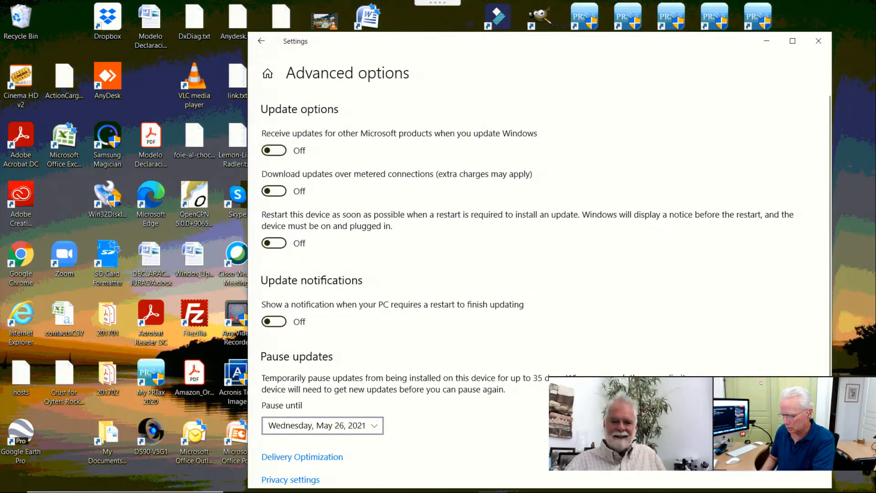
key("super")
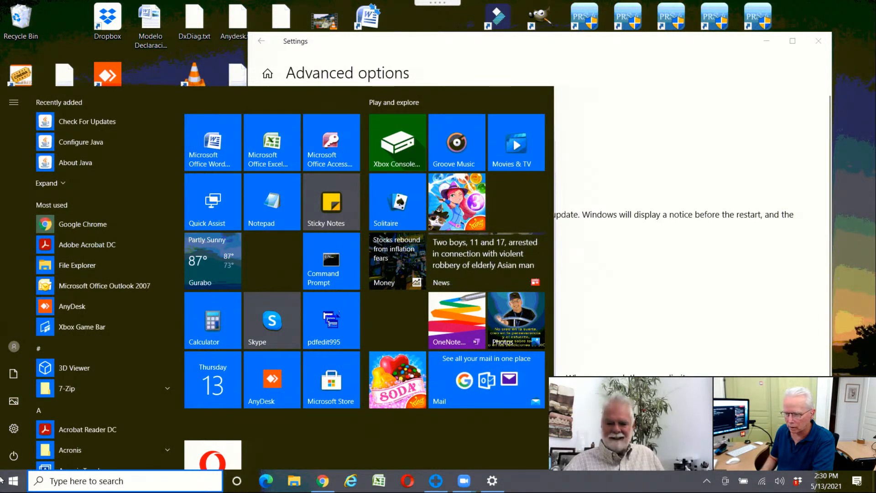
mouse_move(20, 456)
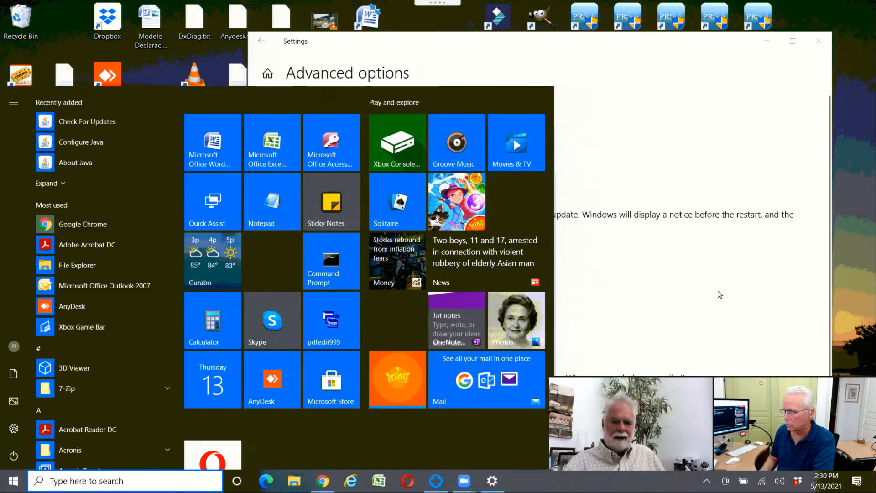
left_click(684, 304)
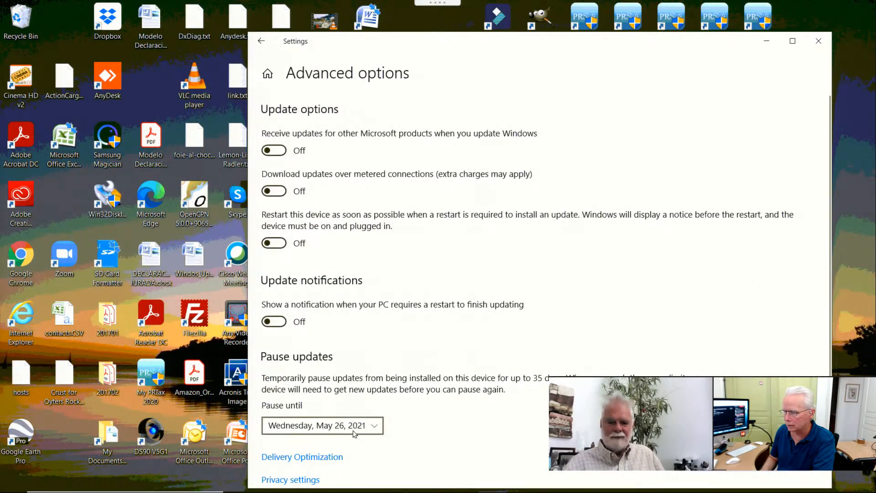
Step: Go back to the main Windows Update page to check the update status and close Settings
left_click(262, 42)
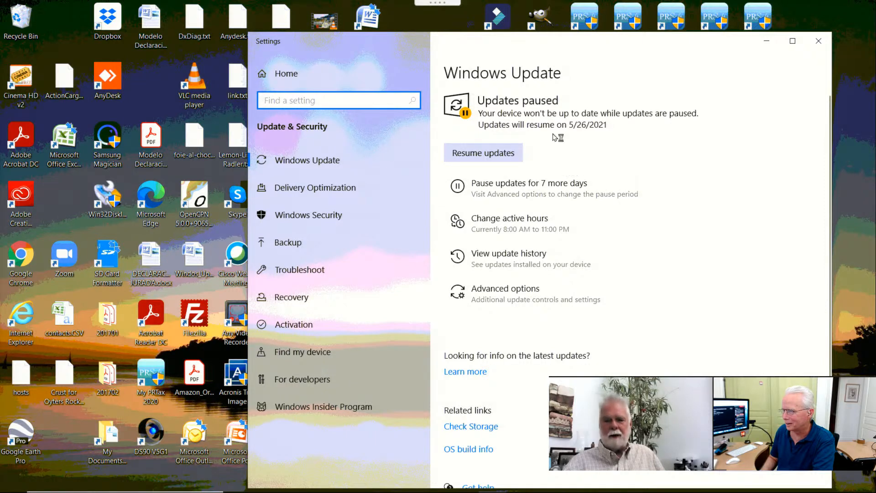
left_click(819, 43)
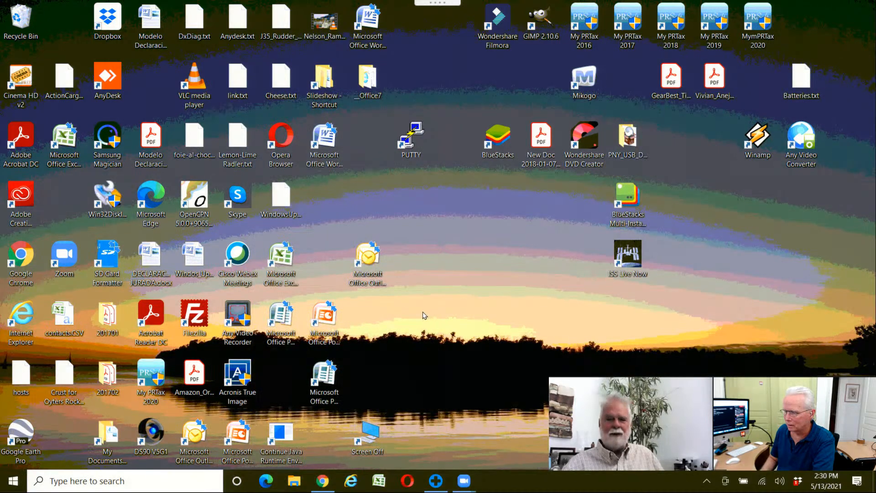
left_click(10, 481)
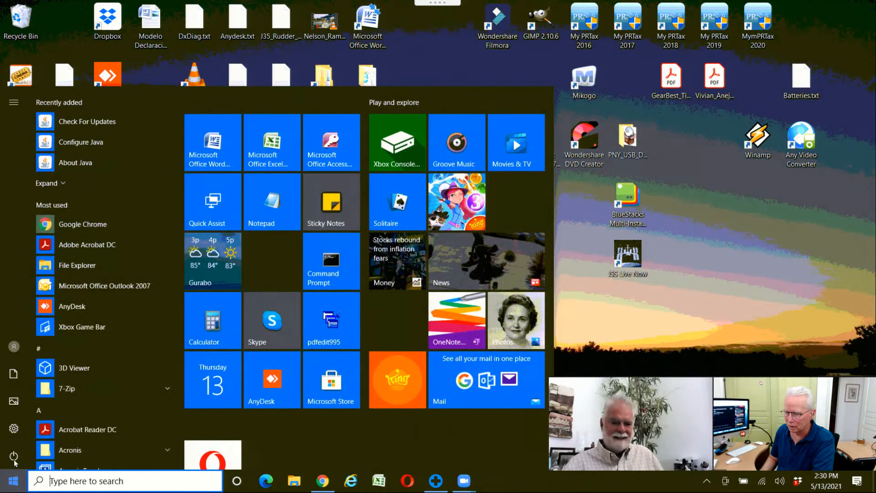
left_click(14, 456)
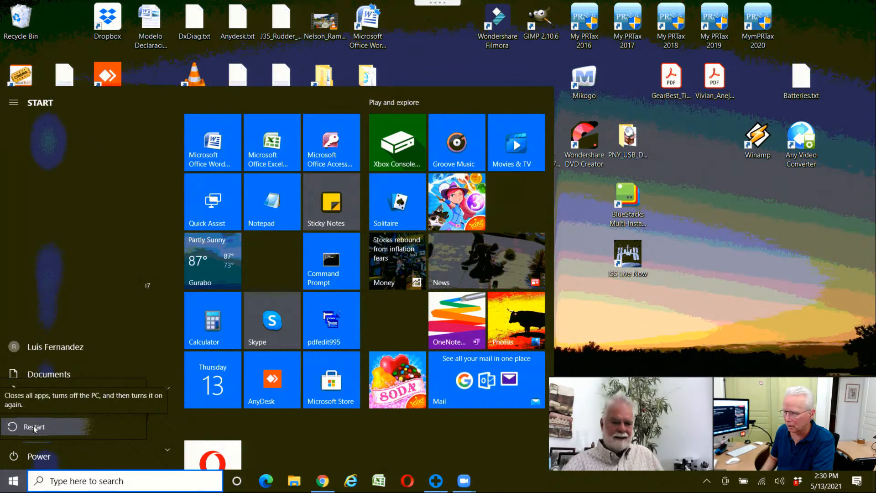
key("Escape")
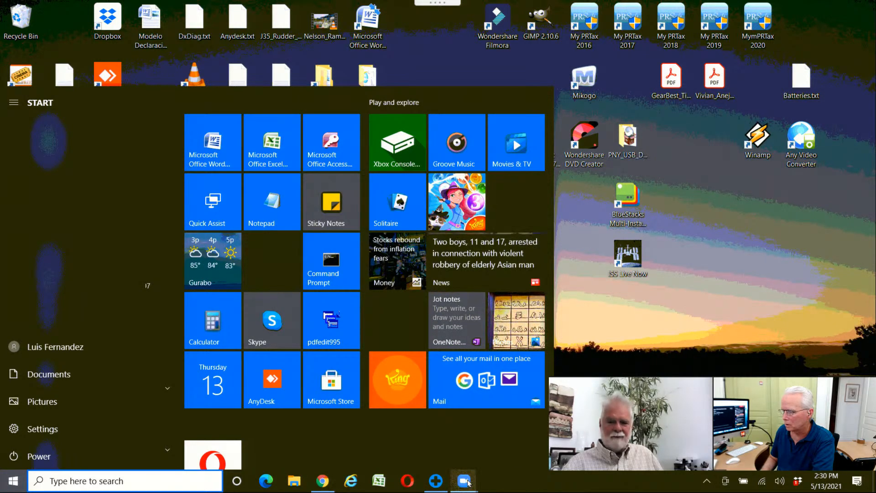
mouse_move(468, 481)
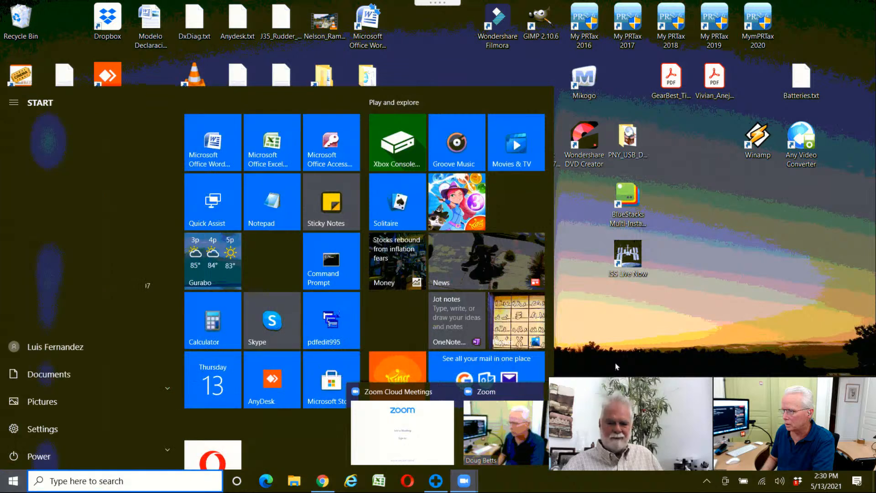
left_click(616, 366)
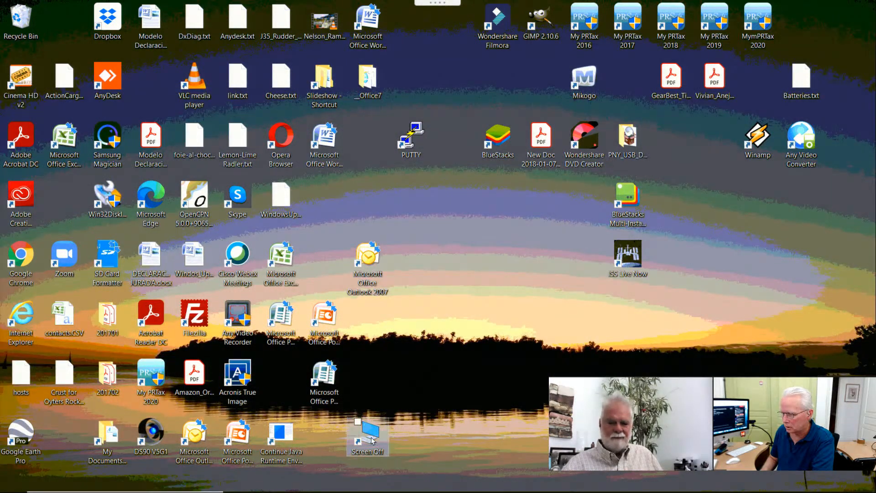
Step: Locate the Zoom shortcut on the desktop and restart the remote PC
key("z")
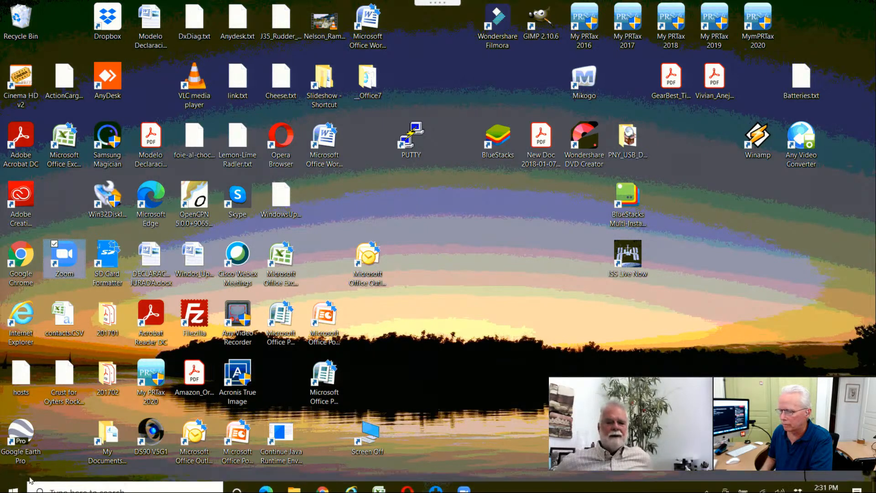
mouse_move(8, 488)
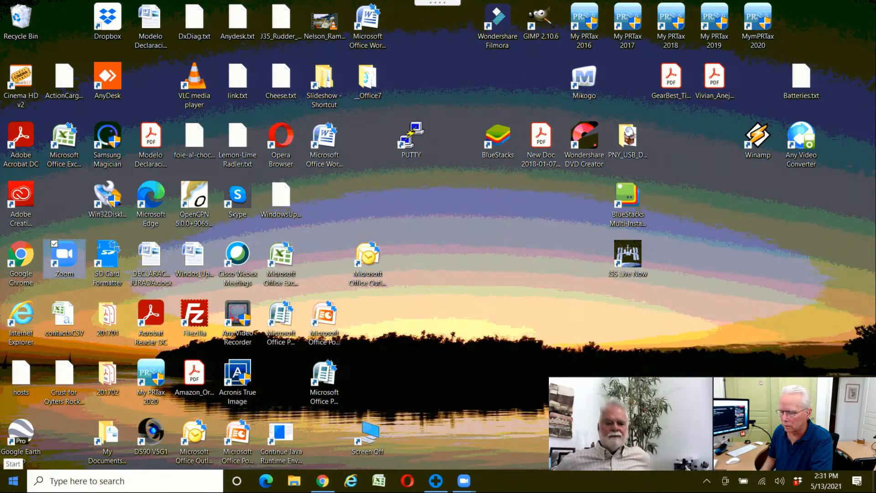
left_click(12, 483)
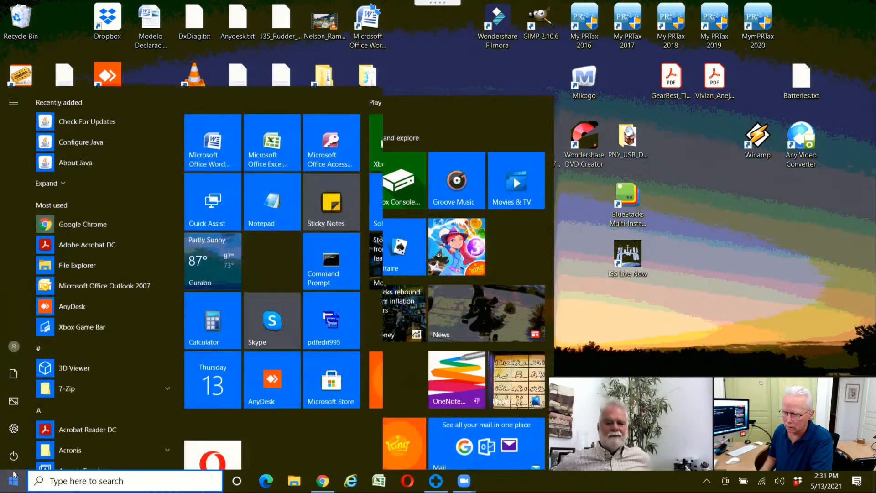
left_click(14, 456)
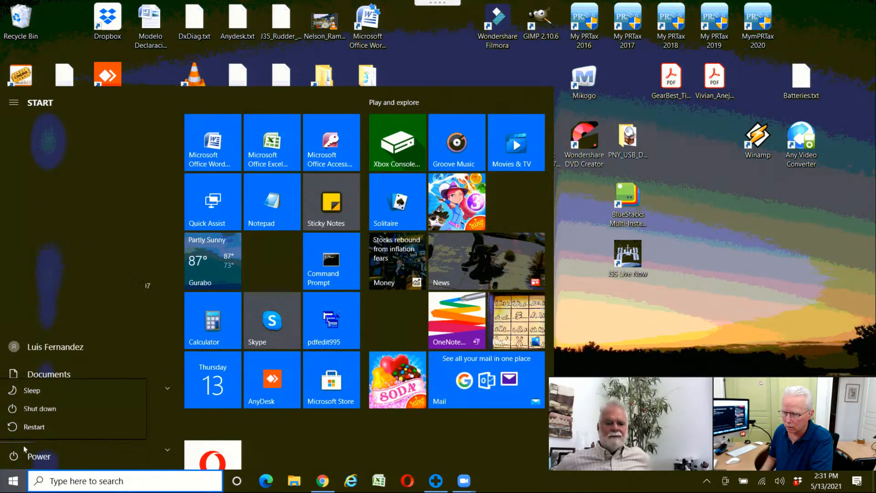
left_click(31, 427)
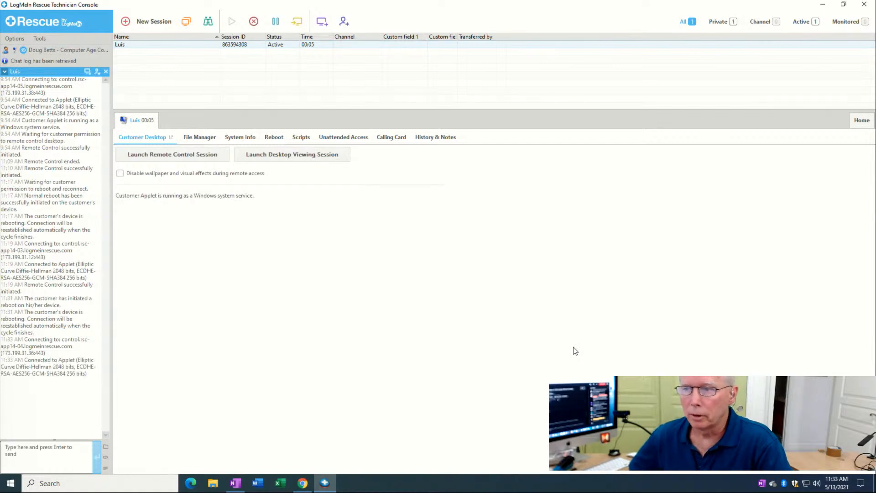
Step: Relaunch the remote control session and rejoin the Zoom meeting with video on the customer's PC, entering the meeting passcode
left_click(187, 156)
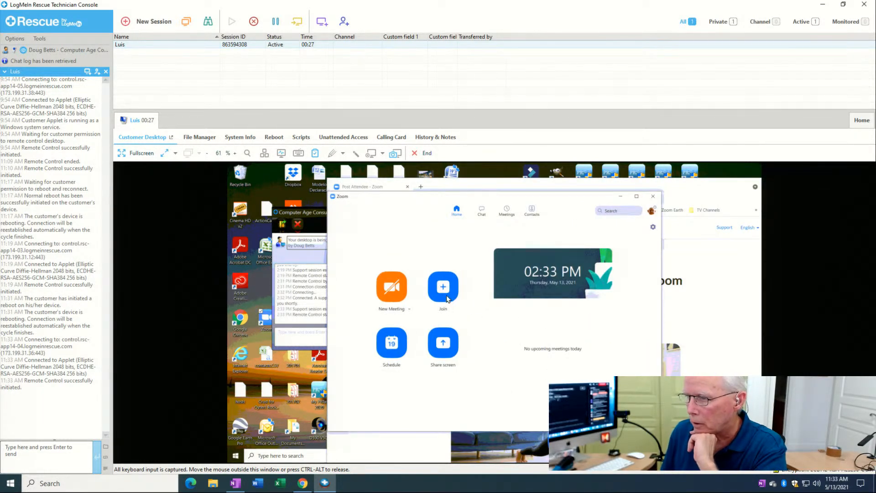
left_click(443, 293)
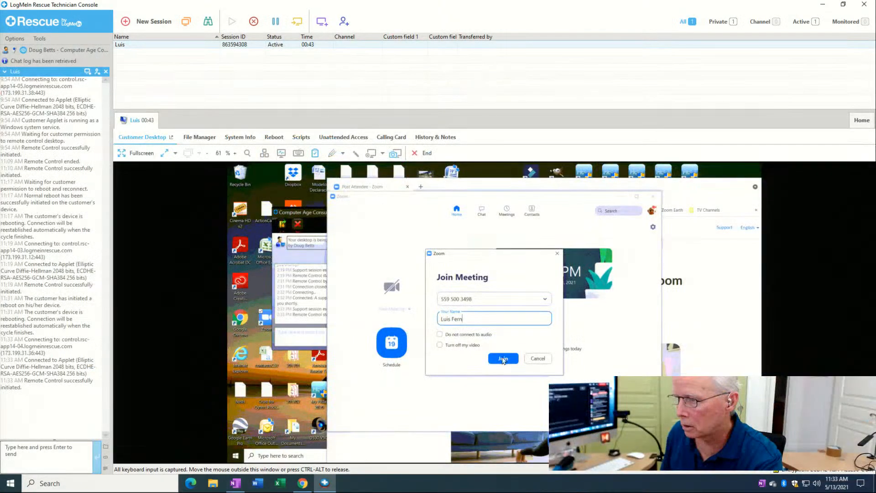
left_click(503, 359)
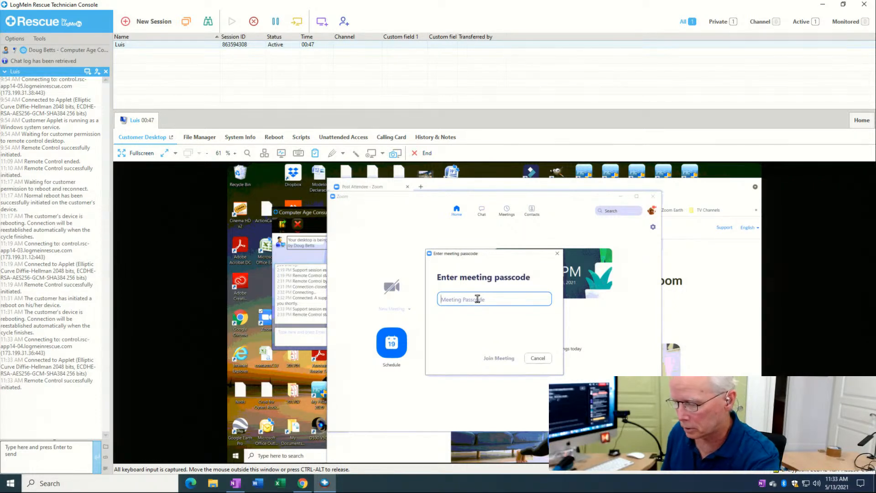
type("******")
left_click(499, 358)
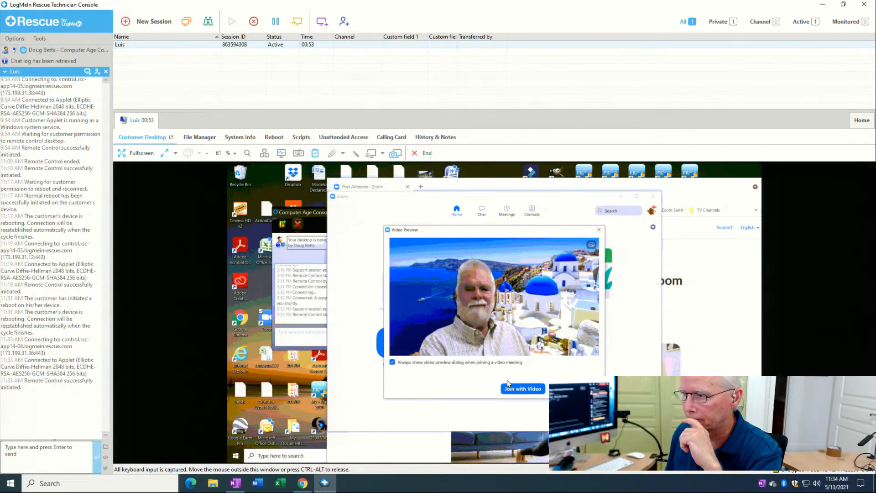
left_click(517, 388)
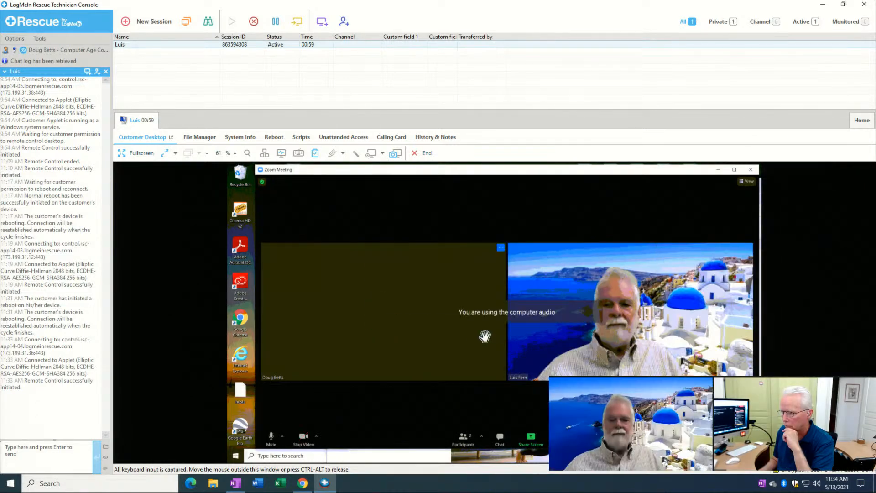
Step: Minimize the Zoom meeting, close the Zoom home window, and show the remote desktop in full screen
left_click(718, 171)
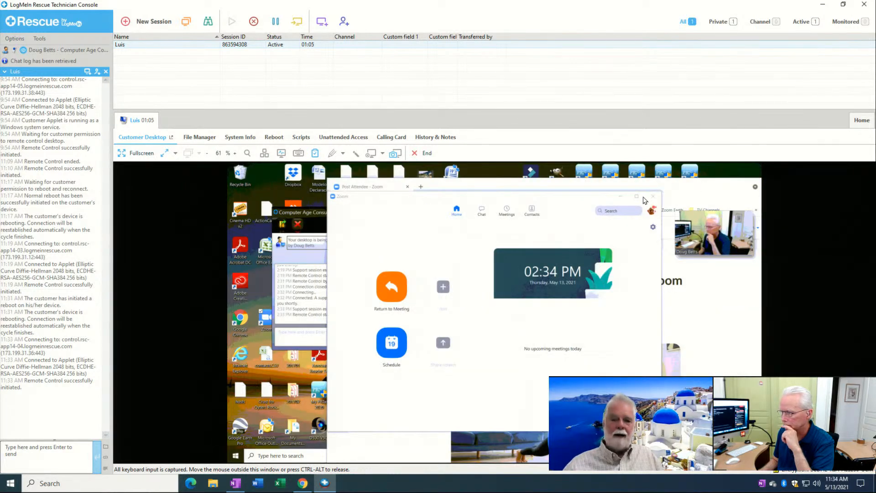
left_click(653, 199)
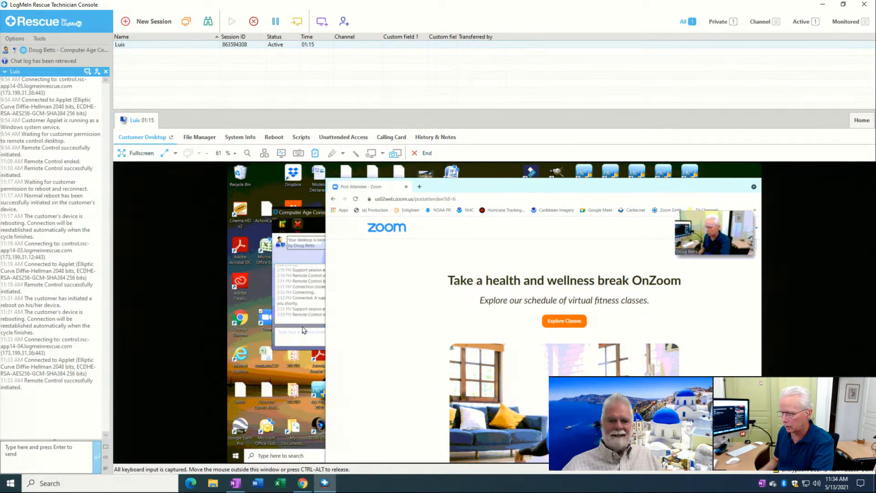
left_click(141, 153)
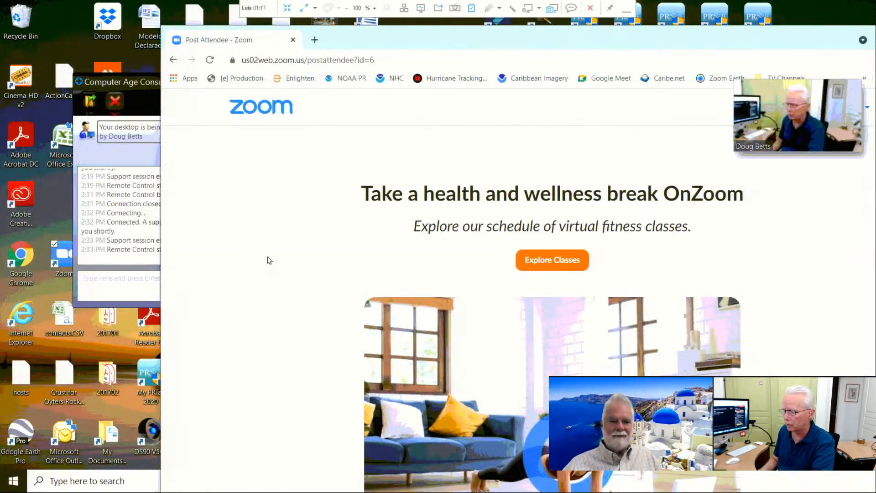
Step: Minimize the browser window with the Zoom page and restore the Zoom meeting from its floating thumbnail to a full window
left_click_drag(799, 40, 758, 33)
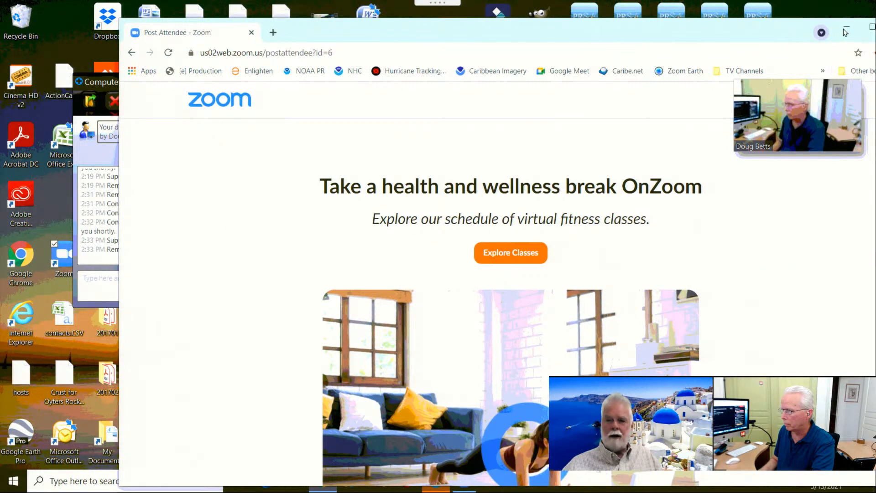
left_click(845, 32)
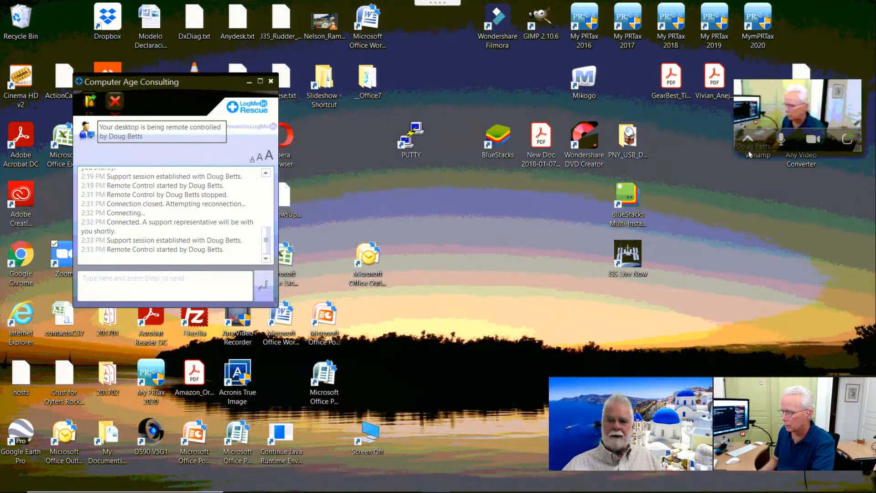
left_click(846, 140)
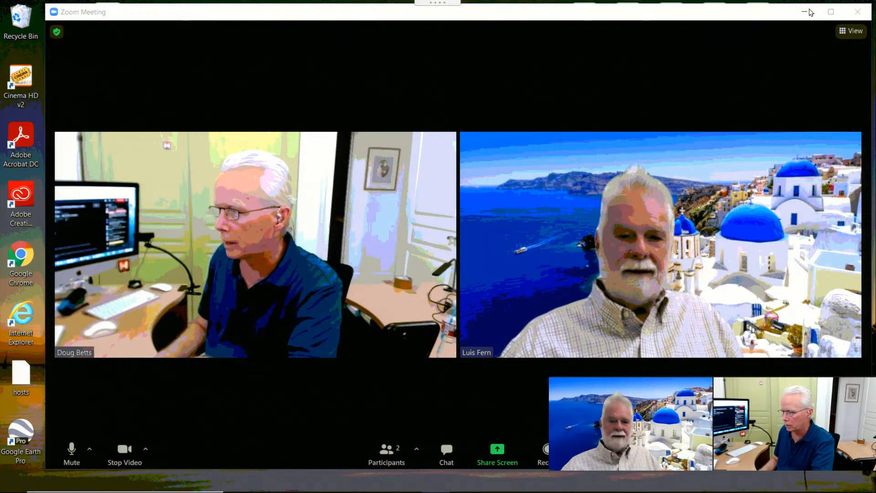
left_click(805, 13)
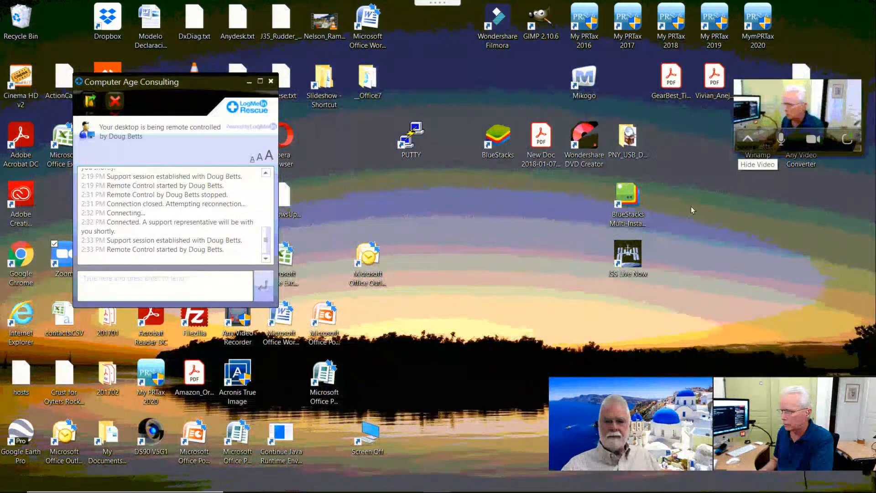
key("alt+Tab")
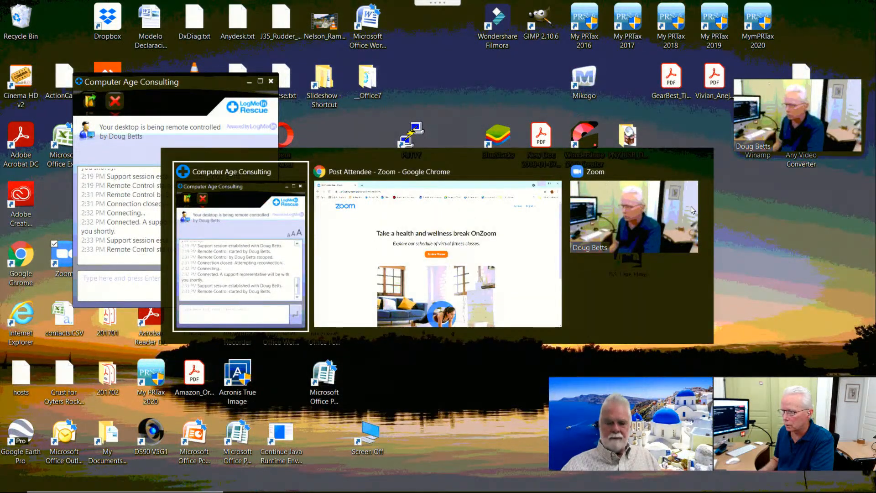
key("alt+Tab")
key("alt+Tab")
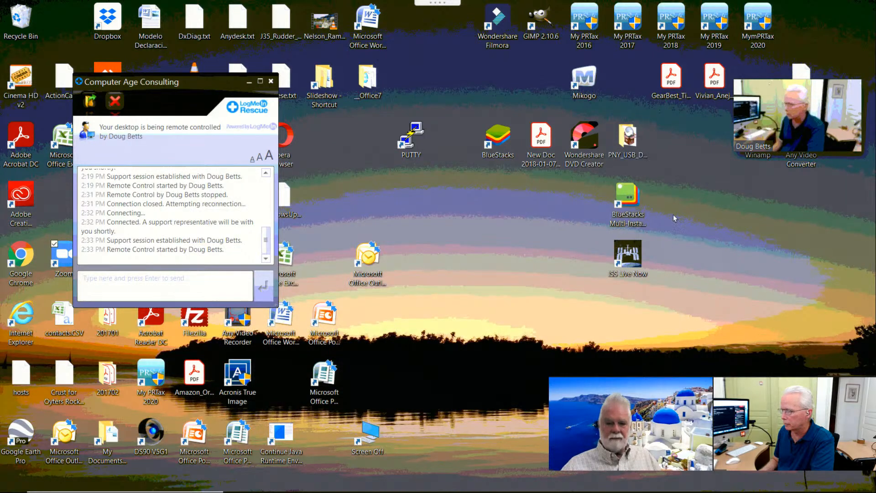
mouse_move(853, 109)
left_click(847, 140)
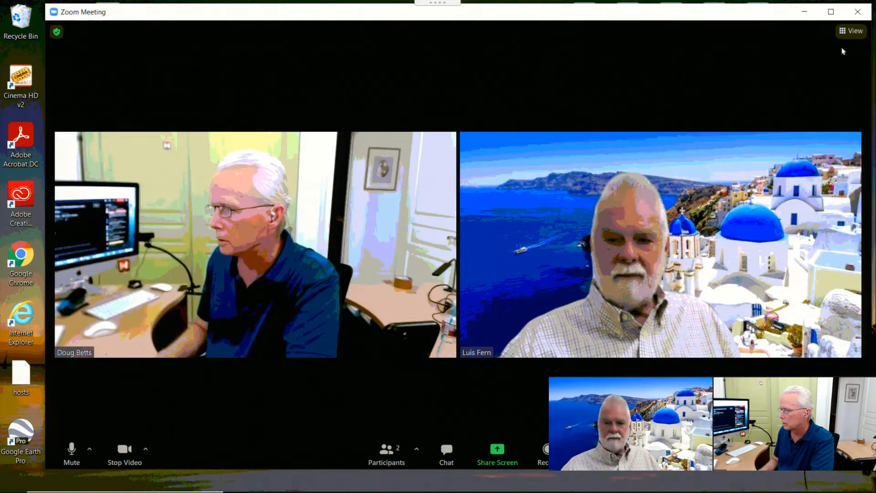
Step: Remove the Zoom virtual background by choosing None in the background settings, and close the settings
left_click(146, 451)
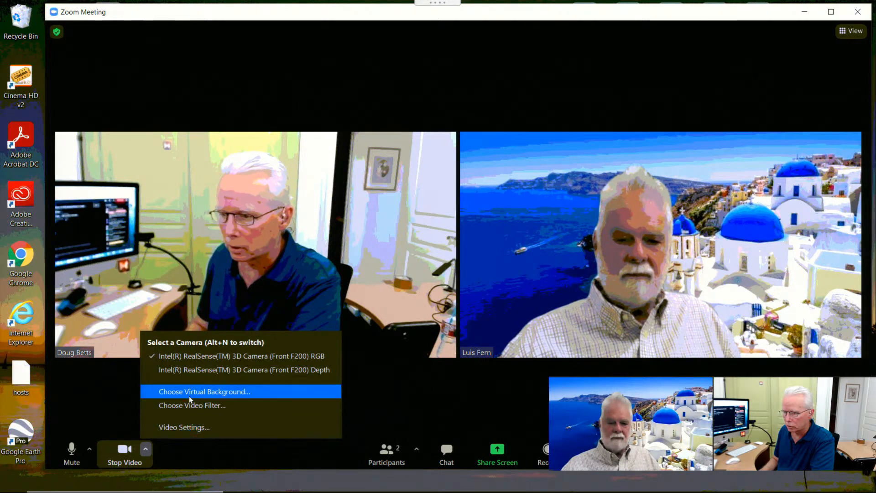
left_click(190, 430)
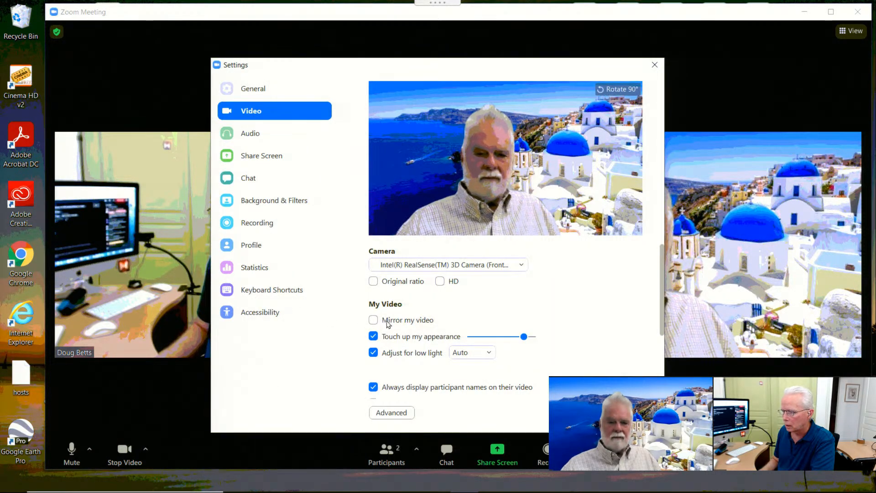
left_click(269, 201)
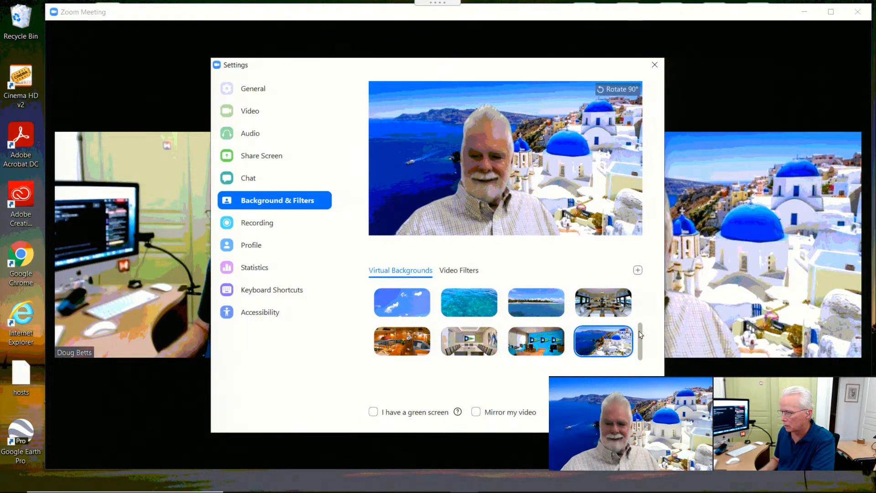
left_click(640, 293)
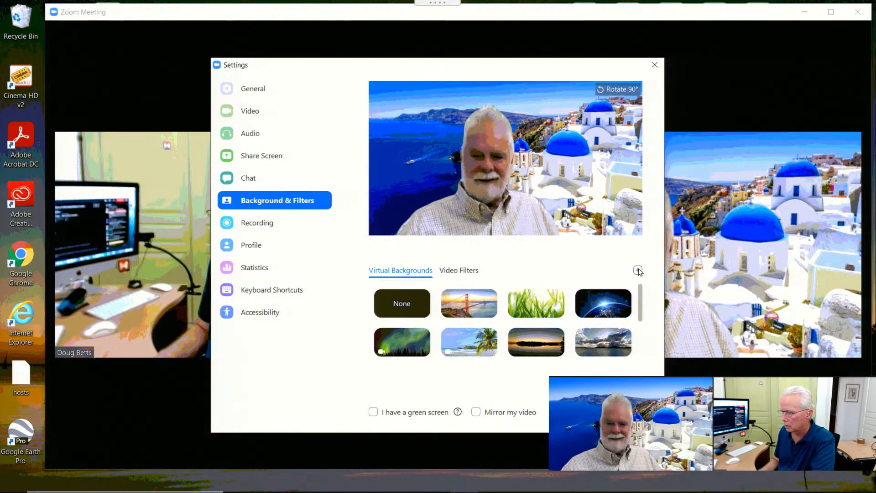
left_click(393, 308)
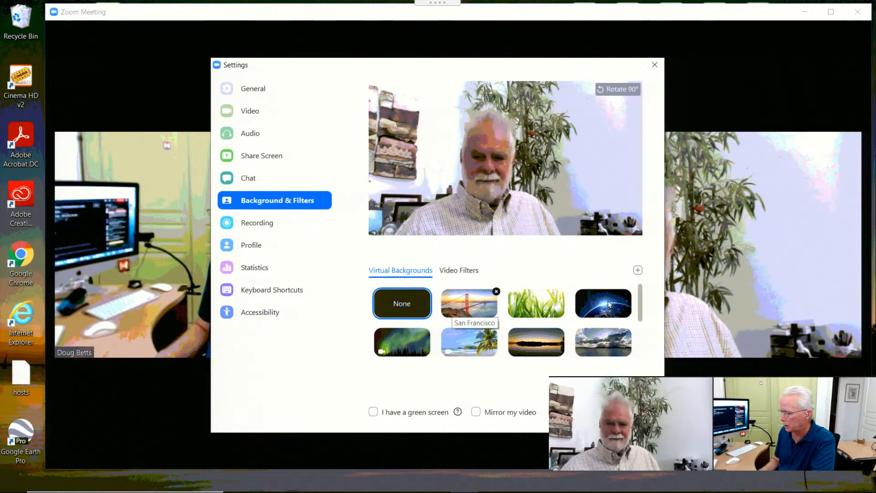
left_click_drag(640, 304, 583, 363)
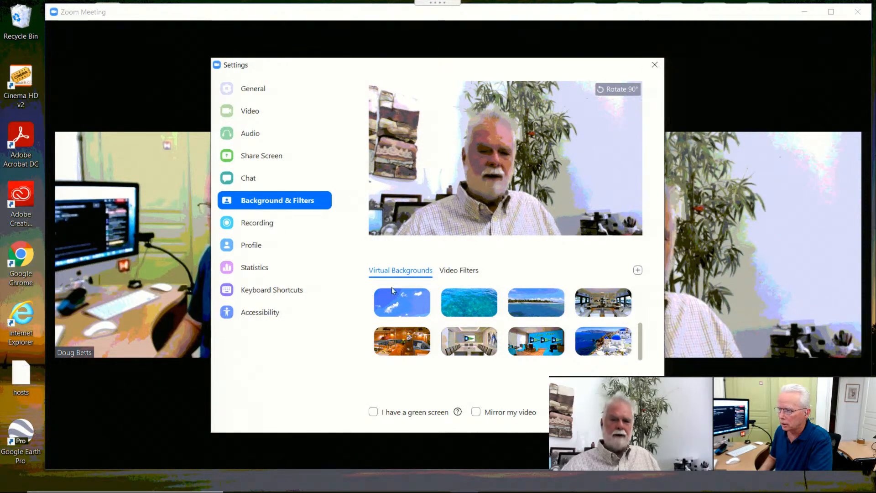
left_click(655, 64)
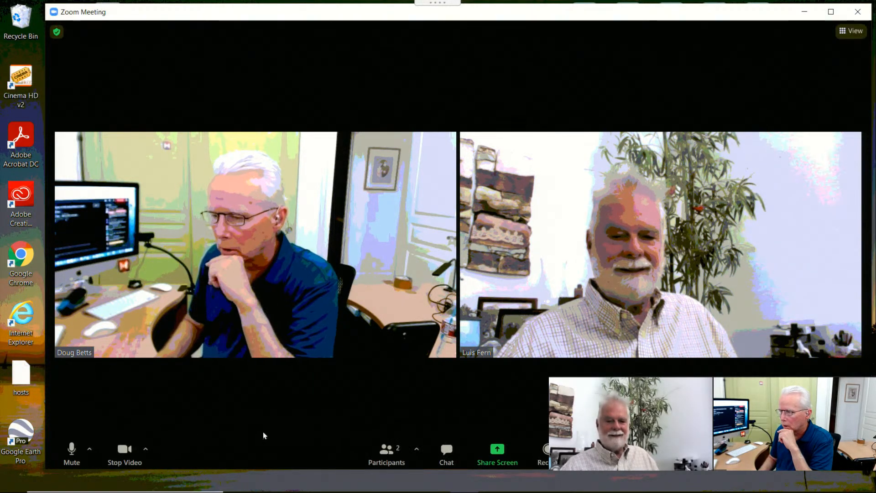
Step: Minimize the Zoom meeting and move its floating video thumbnail away from the desktop icons beneath it
mouse_move(779, 212)
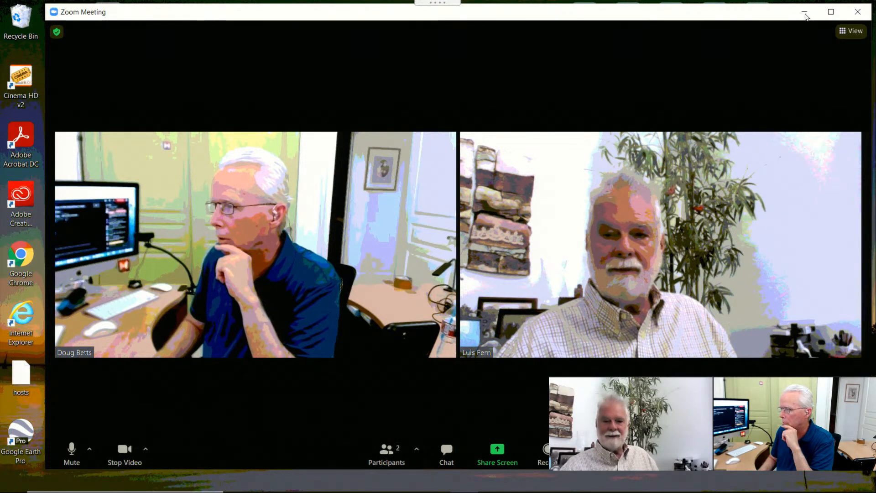
left_click(804, 15)
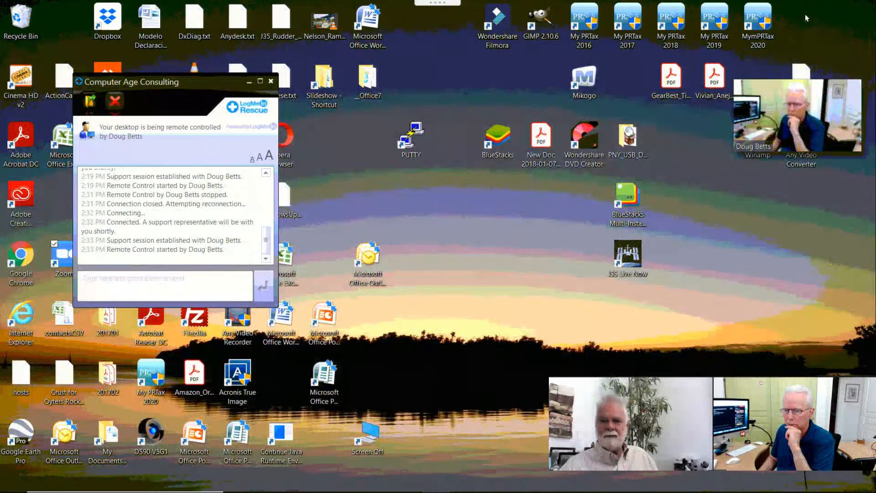
mouse_move(799, 153)
left_click_drag(799, 153, 767, 398)
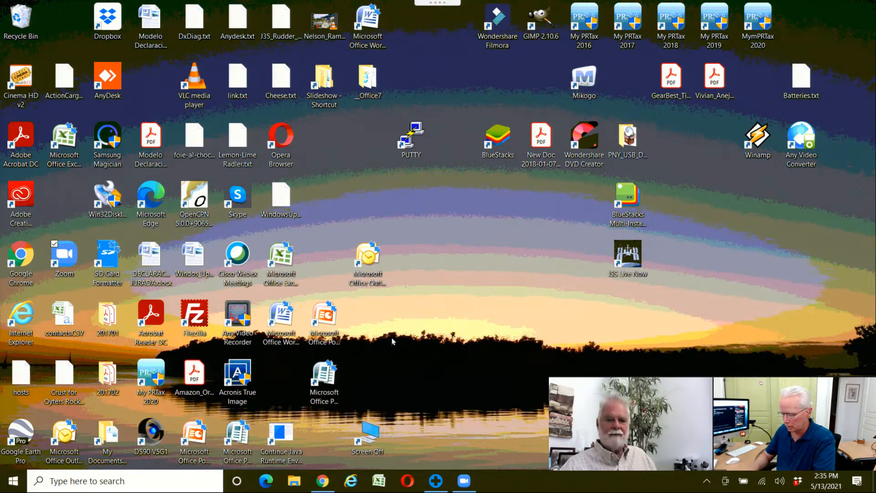
Step: Run appwiz.cpl to open Programs and Features and review the installed programs by publisher, including Intel(R) Rapid Storage Technology
key("super+r")
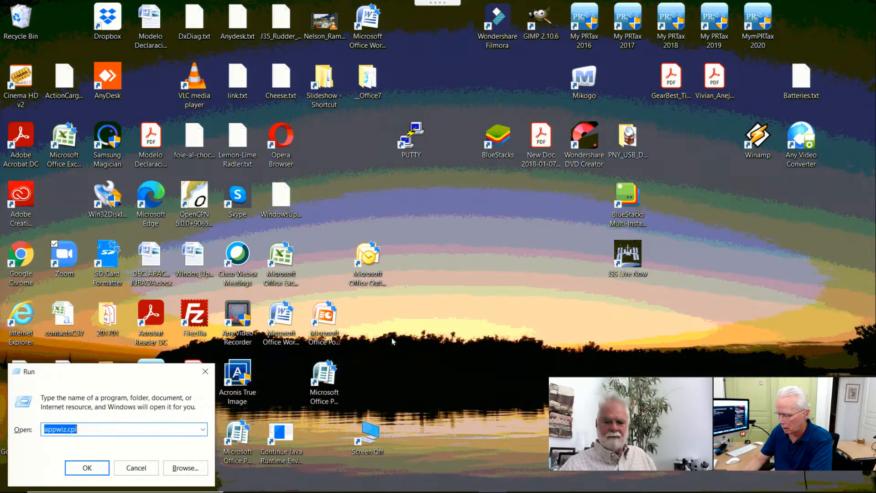
key("Return")
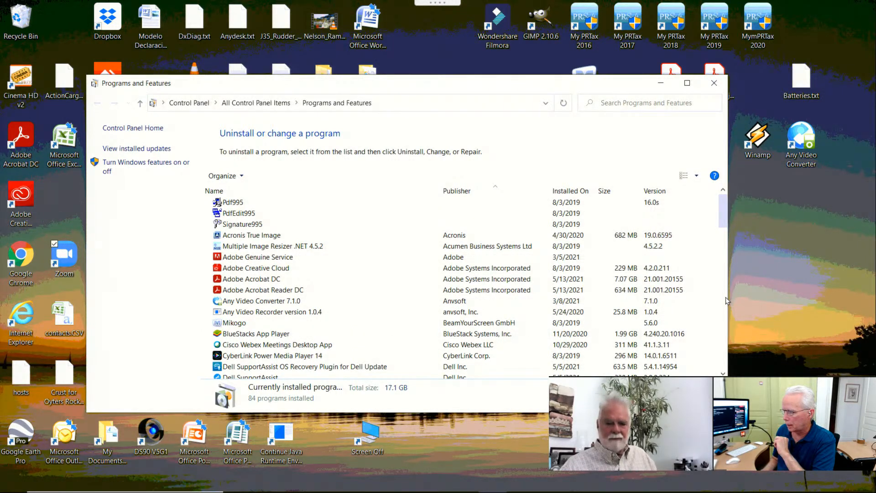
scroll(727, 301, "down", 5)
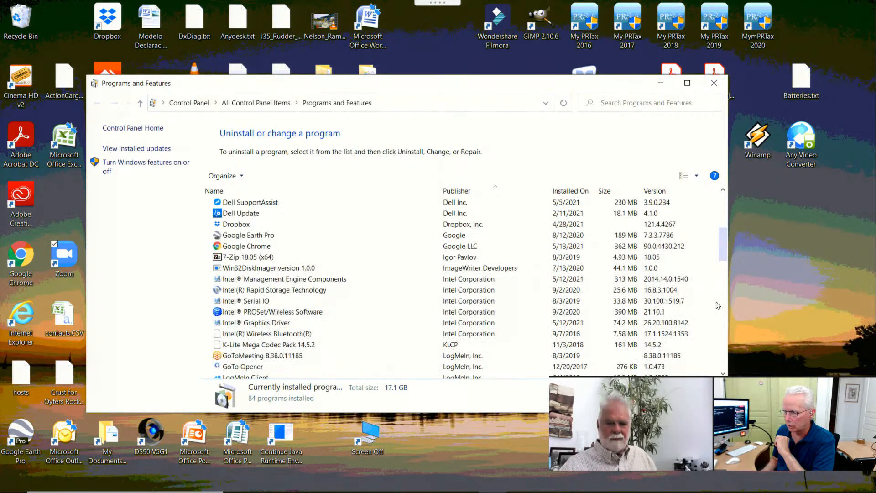
left_click(304, 291)
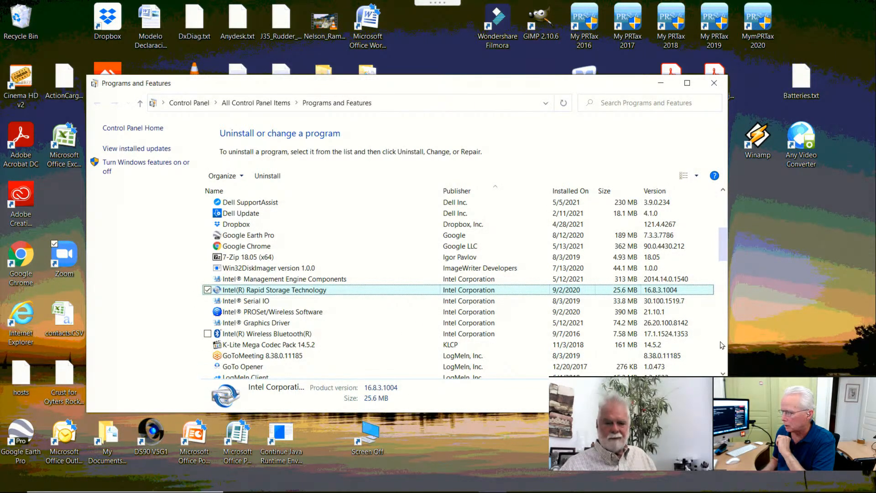
scroll(727, 345, "down", 5)
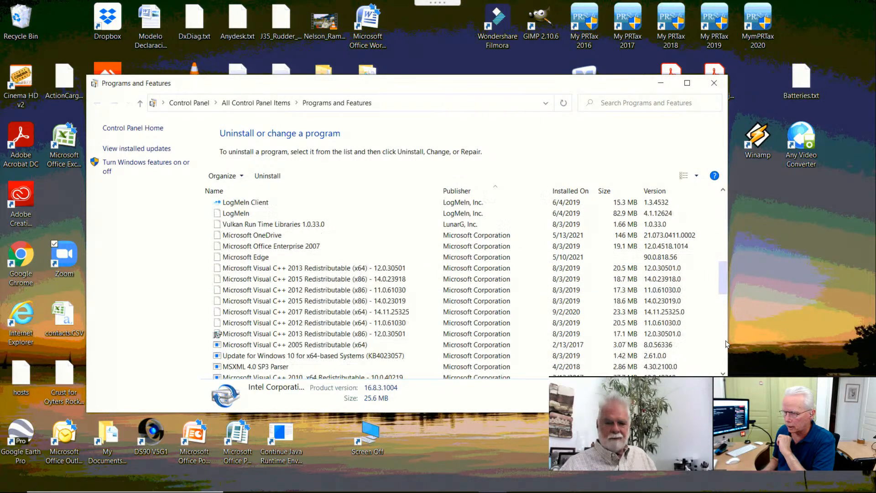
scroll(727, 344, "down", 5)
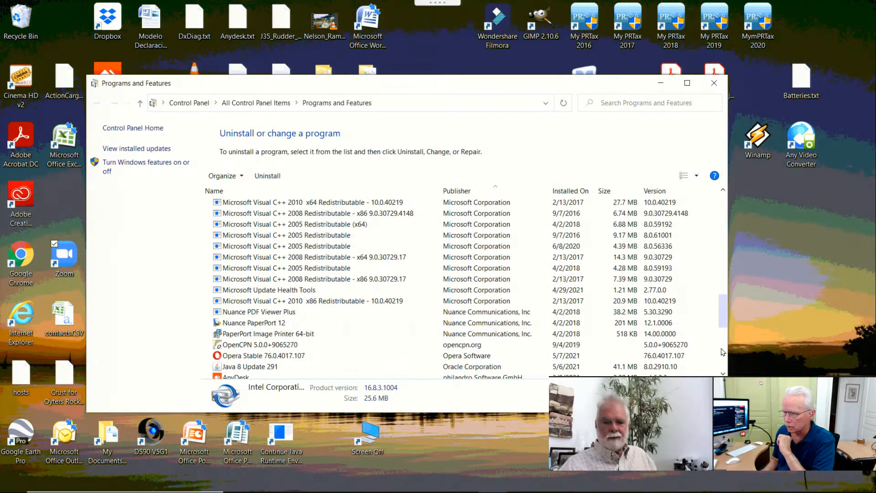
scroll(723, 352, "down", 5)
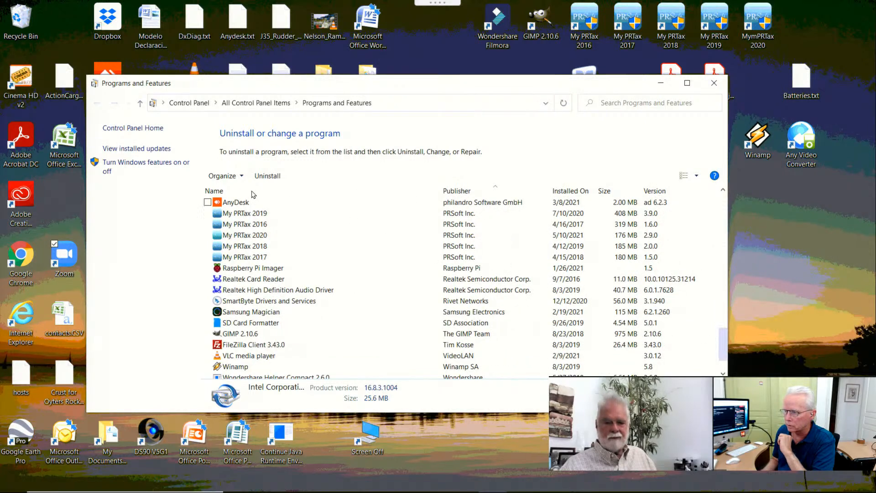
Step: Sort the installed programs by name and select SmartByte Drivers and Services
left_click(236, 194)
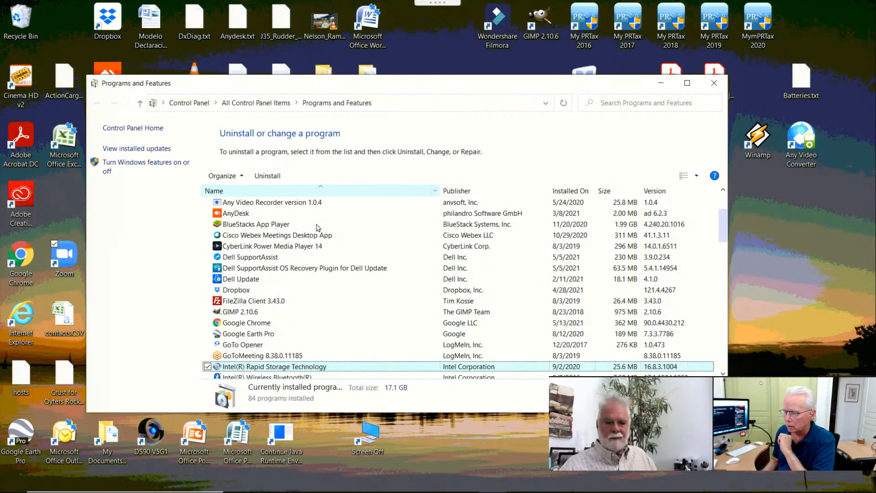
left_click_drag(725, 231, 616, 330)
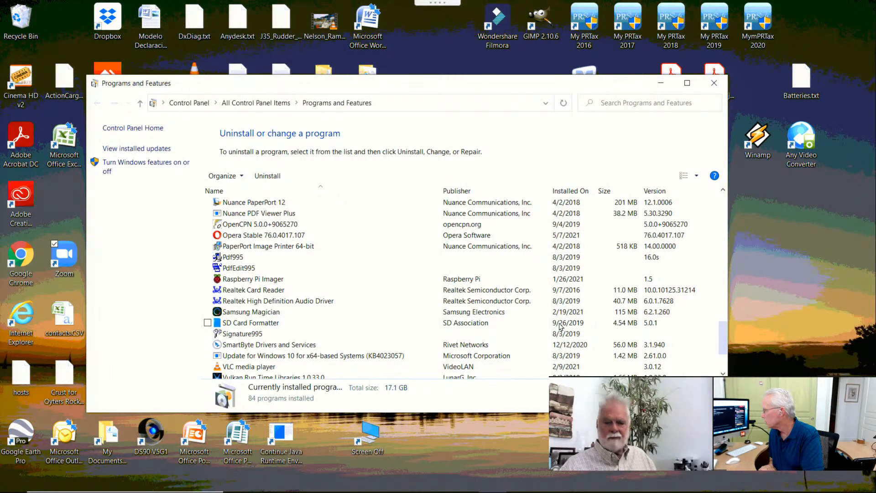
left_click(262, 350)
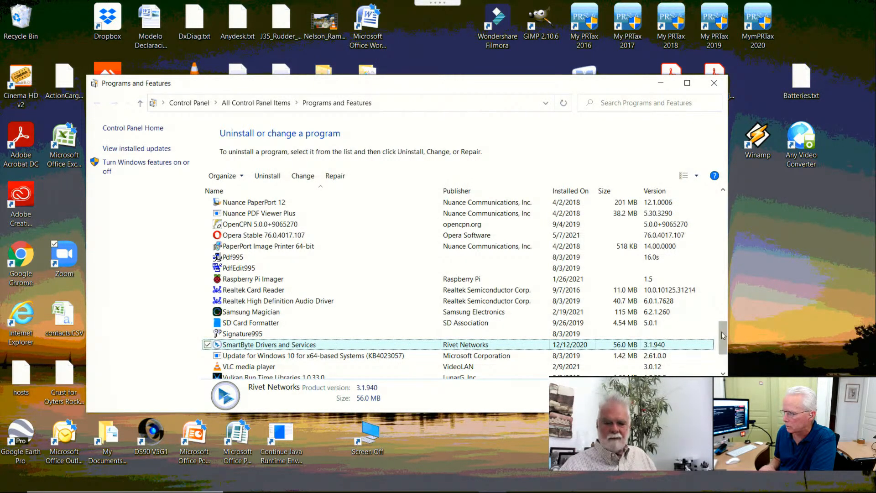
Step: Review the installed programs sorted by publisher and by installation date, and return to the name order at the SmartByte entry
scroll(722, 343, "down", 3)
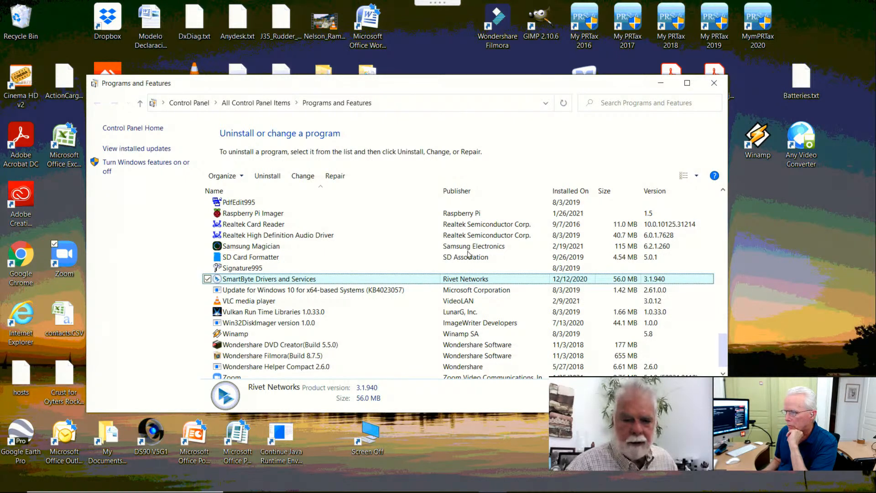
left_click(468, 194)
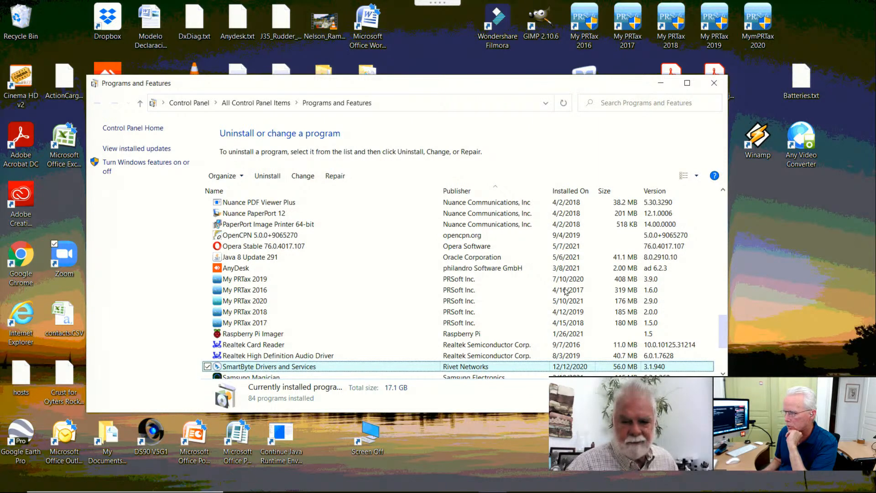
left_click(571, 194)
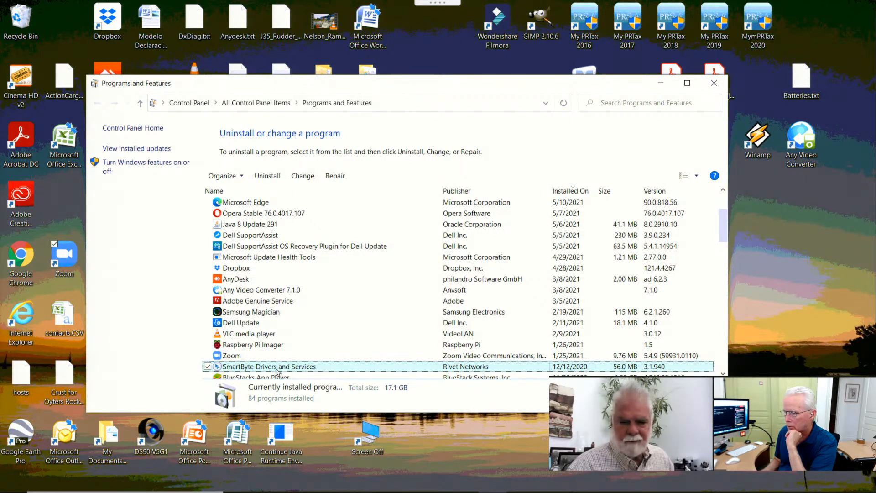
left_click(253, 194)
scroll(323, 315, "down", 1)
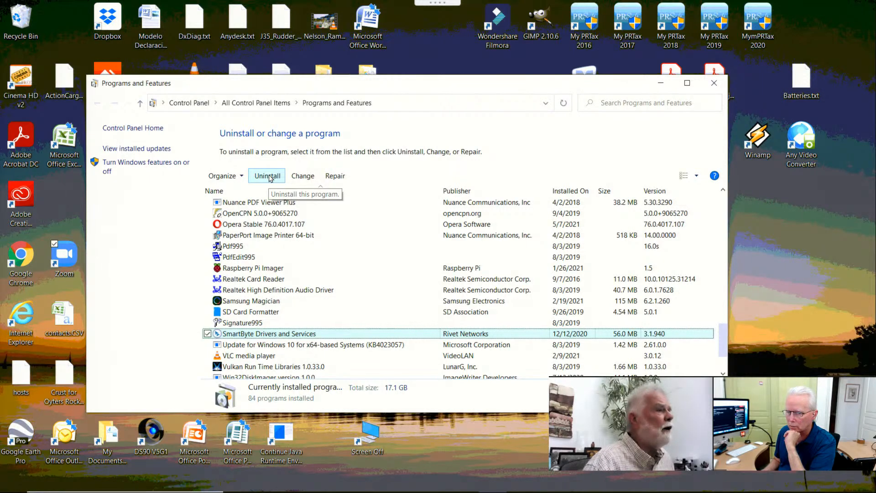
Step: Switch to Chrome and search Google for "smartbyte" in a new browser tab
mouse_move(200, 491)
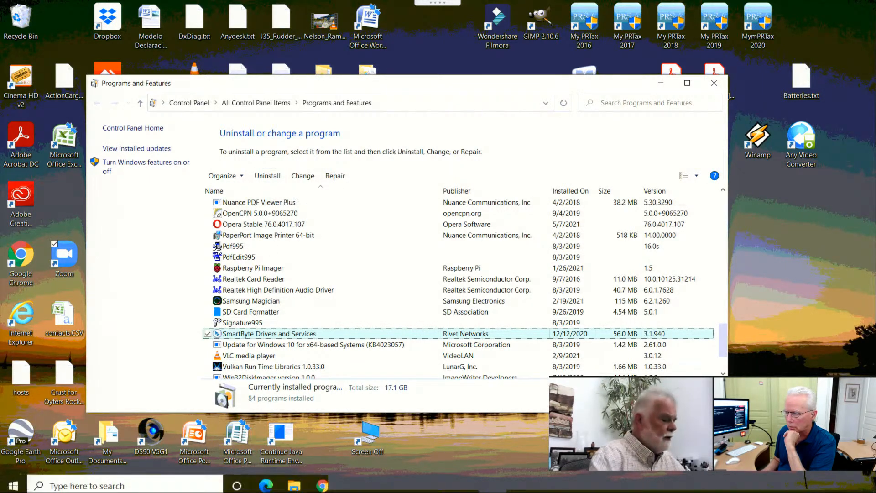
left_click(323, 483)
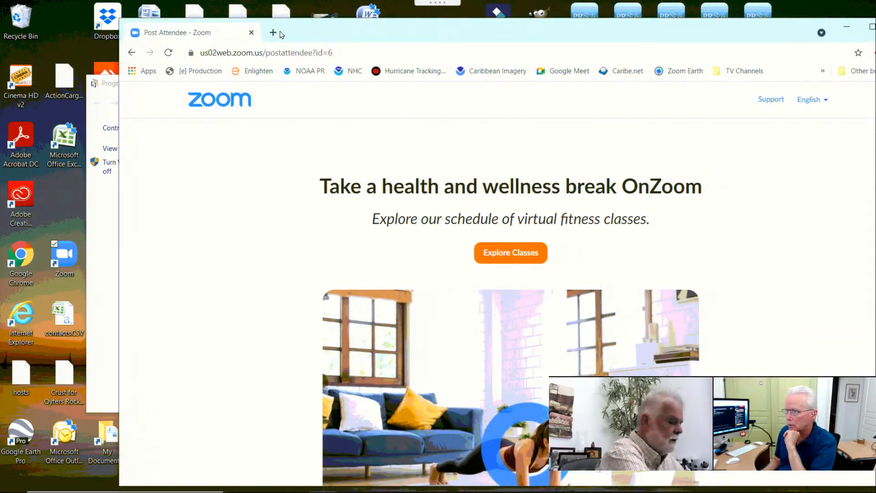
key("ctrl+t")
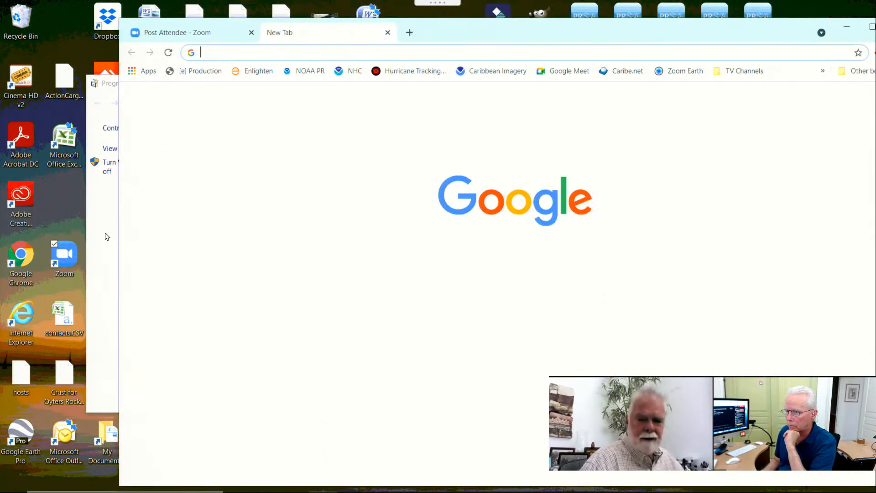
left_click(106, 235)
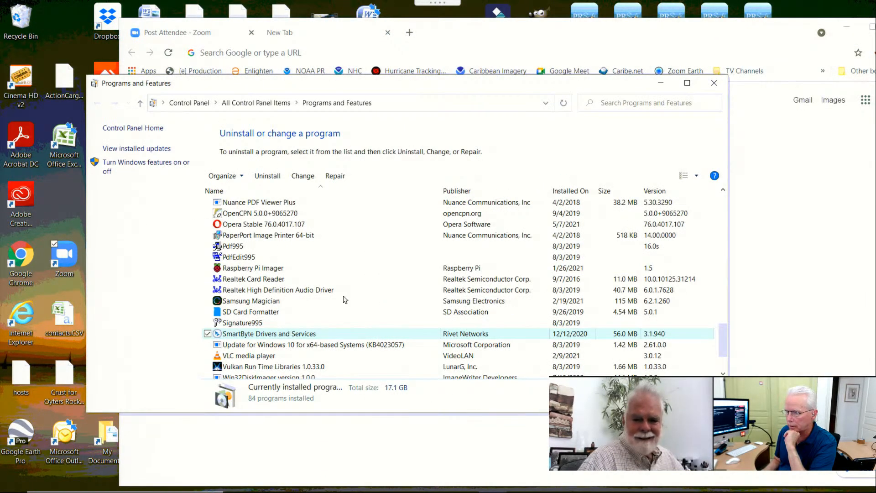
left_click(443, 439)
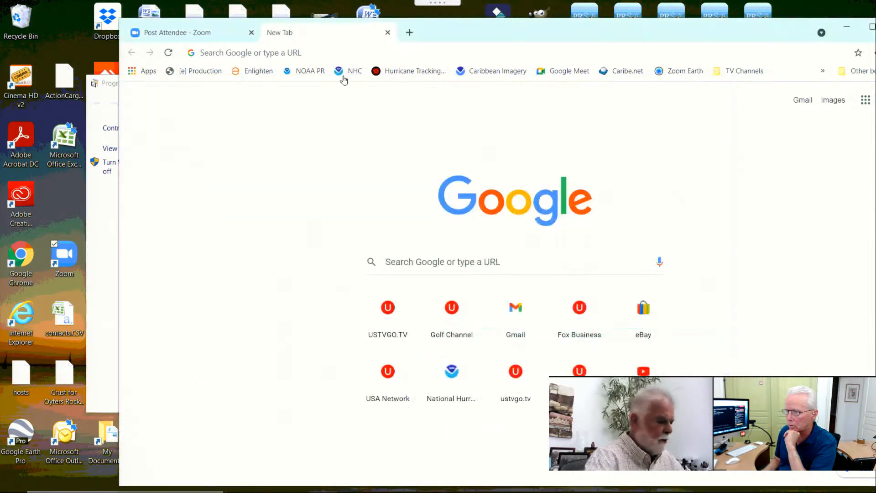
left_click(340, 53)
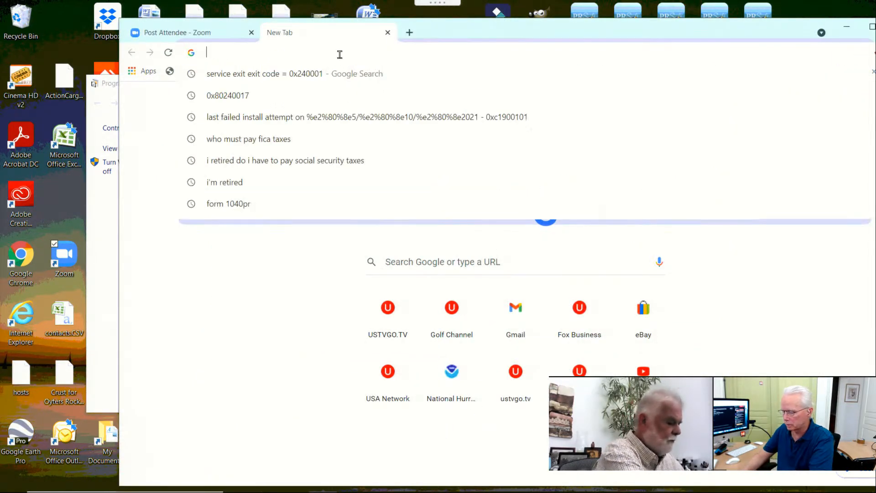
type("smartbyte")
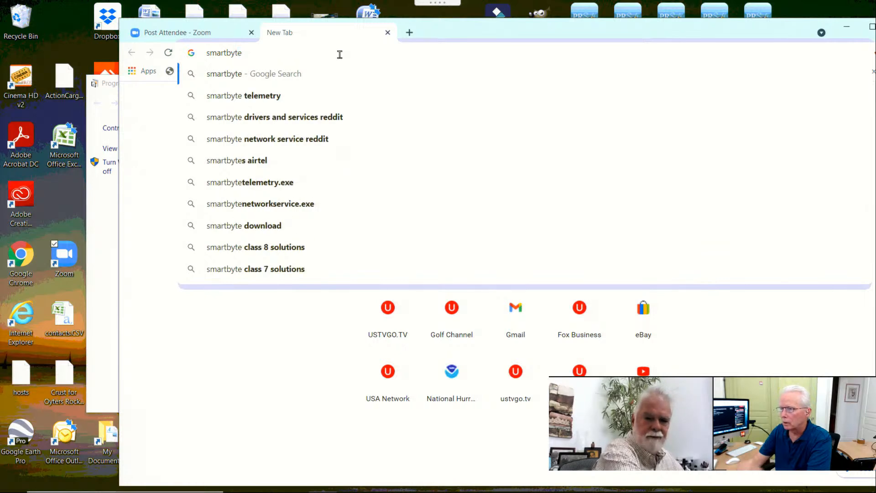
key("Return")
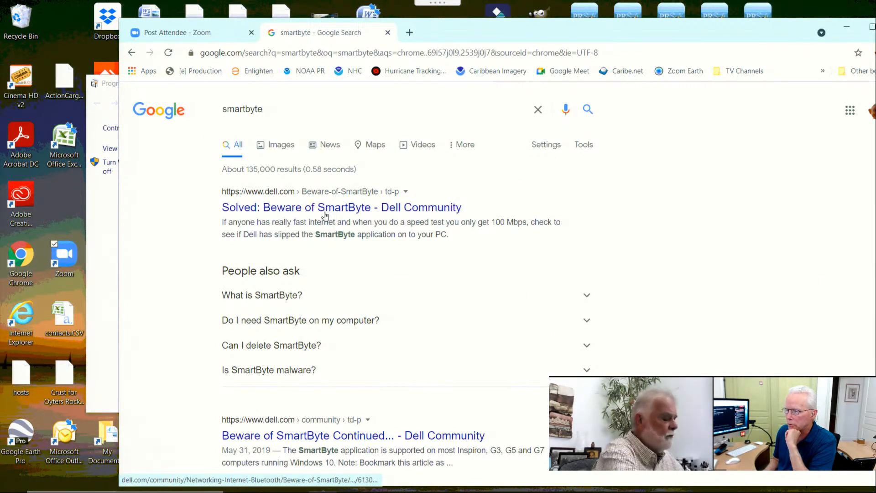
Step: Open the Dell Community result "Solved: Beware of SmartByte" in a new tab and switch to it
left_click(381, 217)
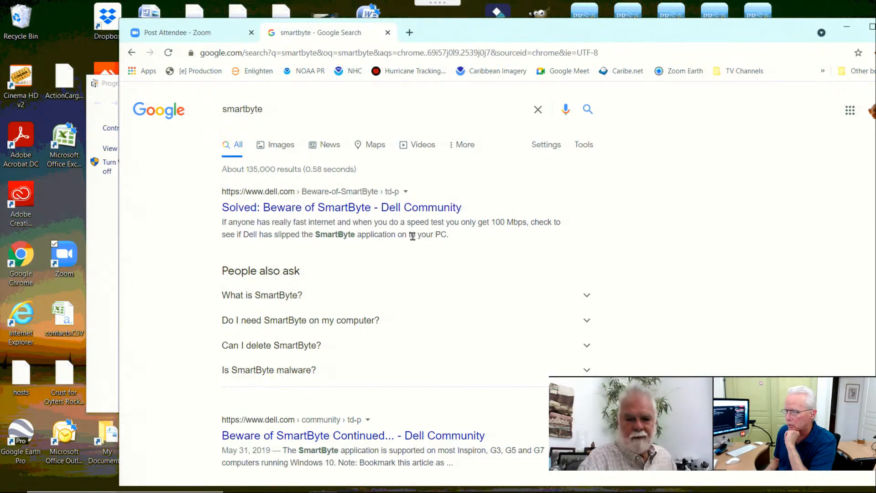
right_click(402, 211)
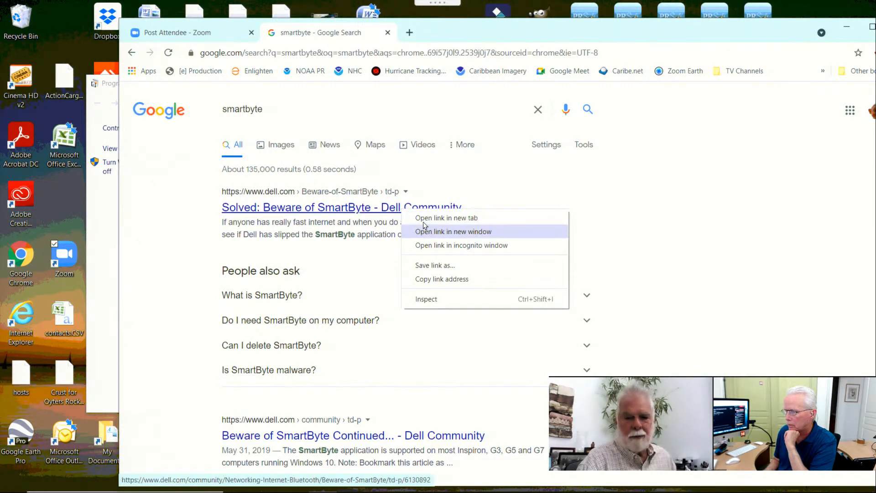
left_click(420, 218)
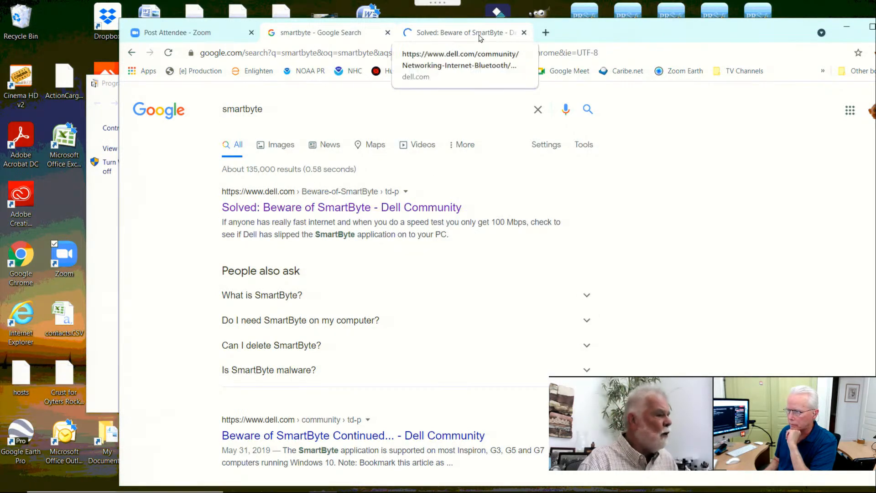
left_click(479, 37)
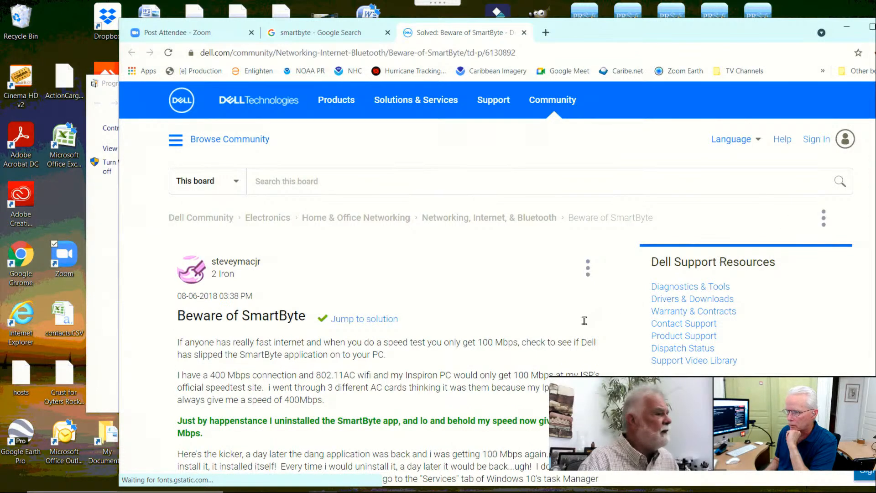
Step: Read the Beware of SmartByte post, its accepted solution and the first reply, and close the browser window
scroll(563, 336, "down", 5)
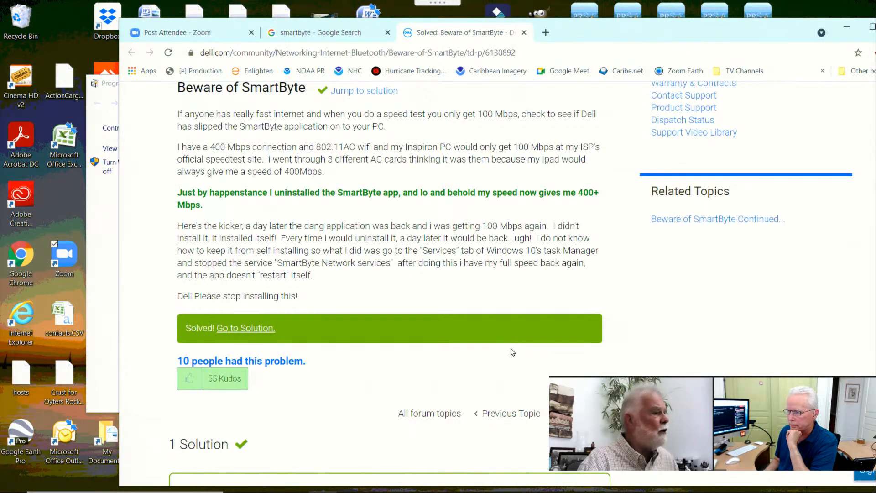
scroll(512, 351, "down", 3)
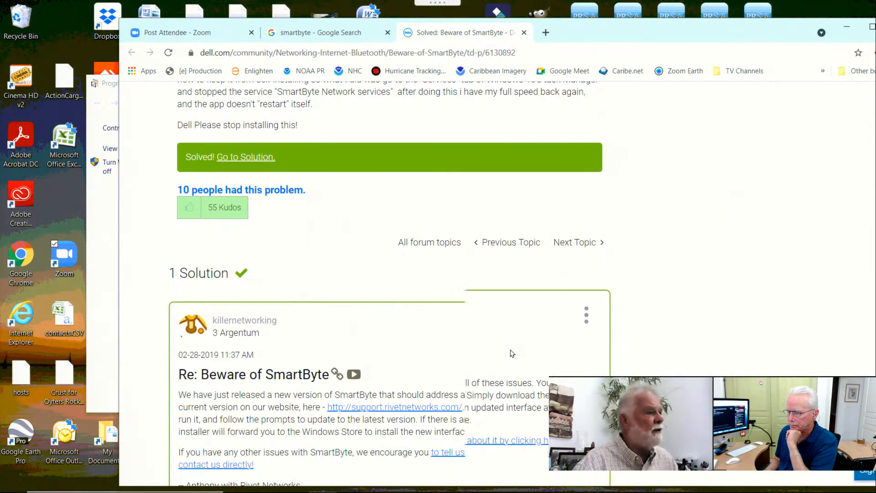
scroll(510, 354, "down", 2)
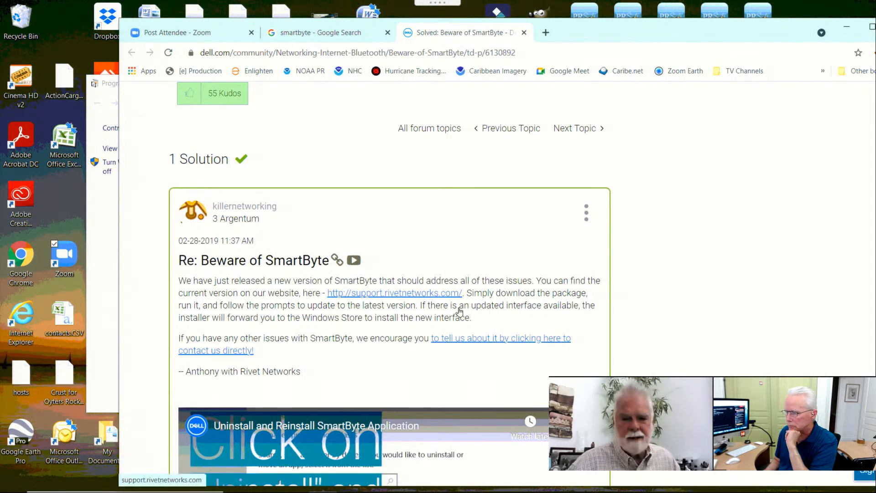
scroll(378, 342, "down", 2)
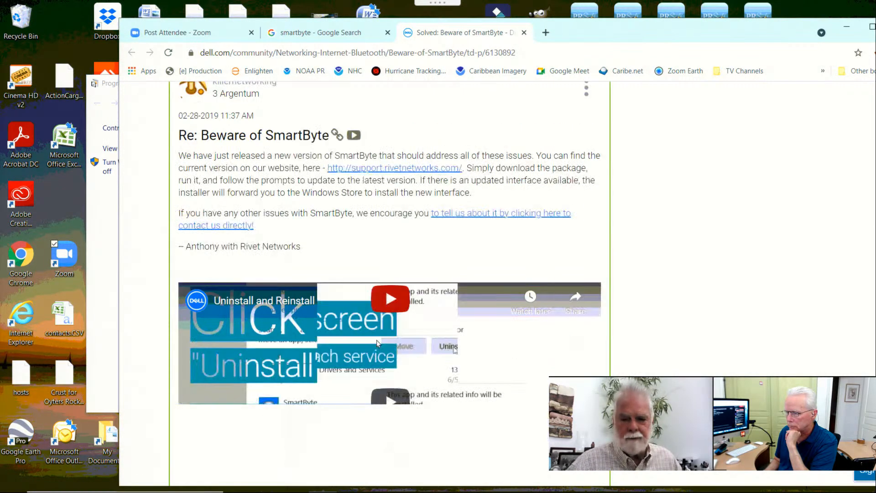
scroll(378, 343, "down", 2)
scroll(374, 340, "down", 4)
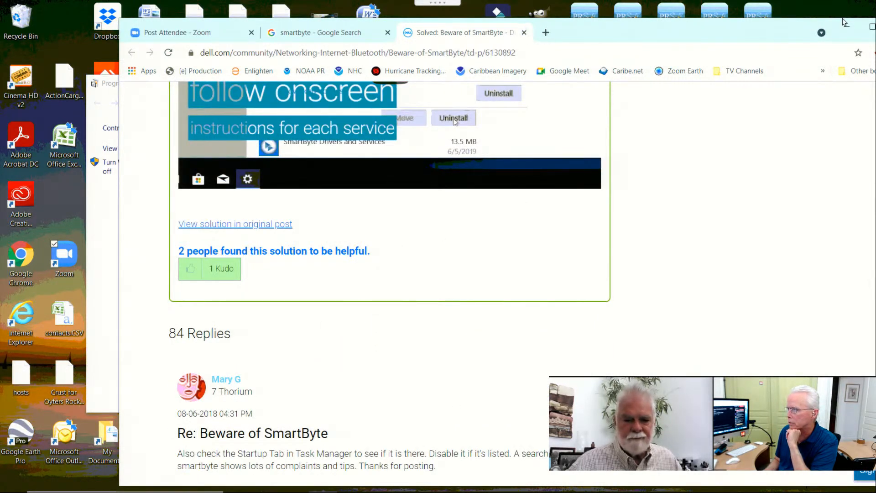
left_click_drag(728, 33, 643, 33)
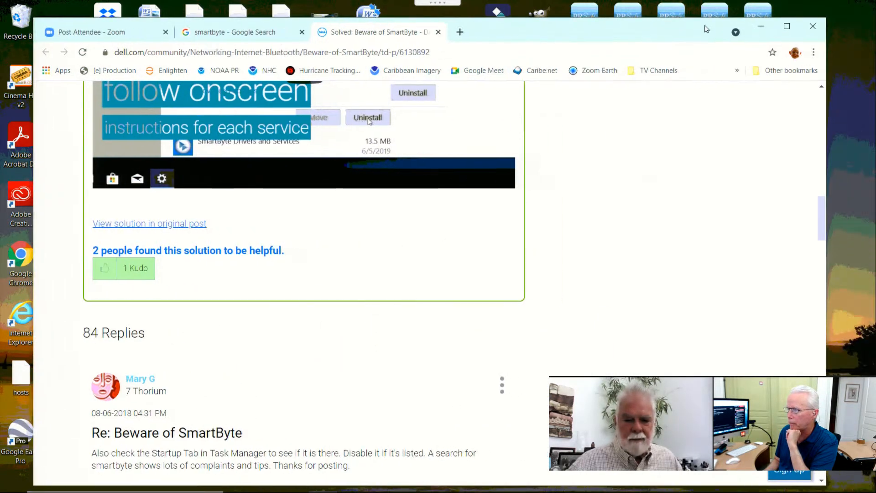
left_click(814, 27)
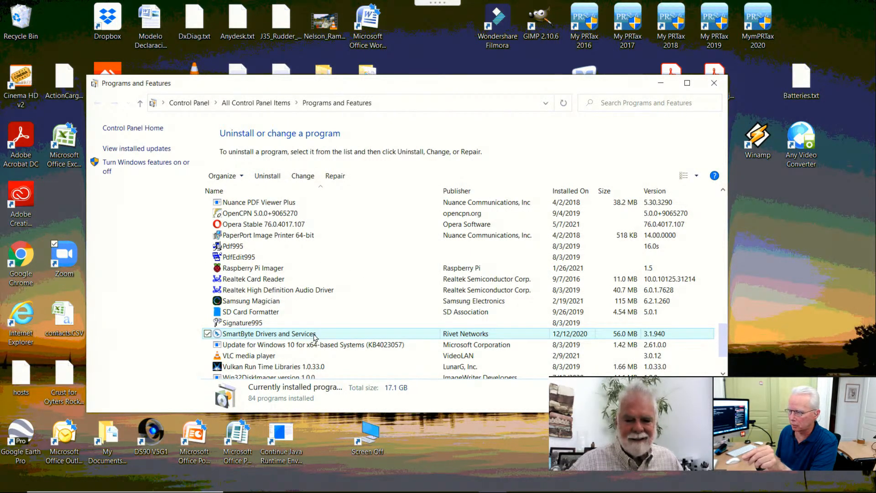
Step: Try to uninstall Intel(R) Rapid Storage Technology from the installed programs, allowing the uninstaller to make changes
scroll(314, 336, "up", 1)
scroll(315, 336, "up", 3)
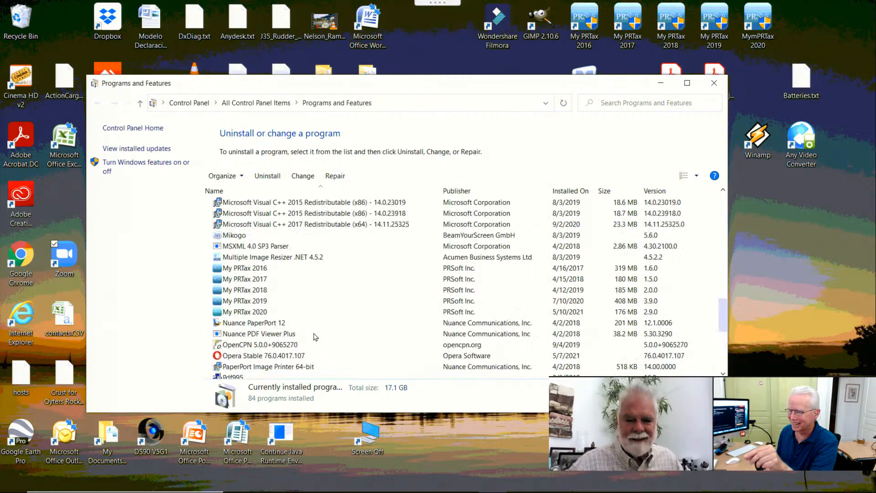
scroll(315, 336, "up", 2)
scroll(314, 336, "up", 5)
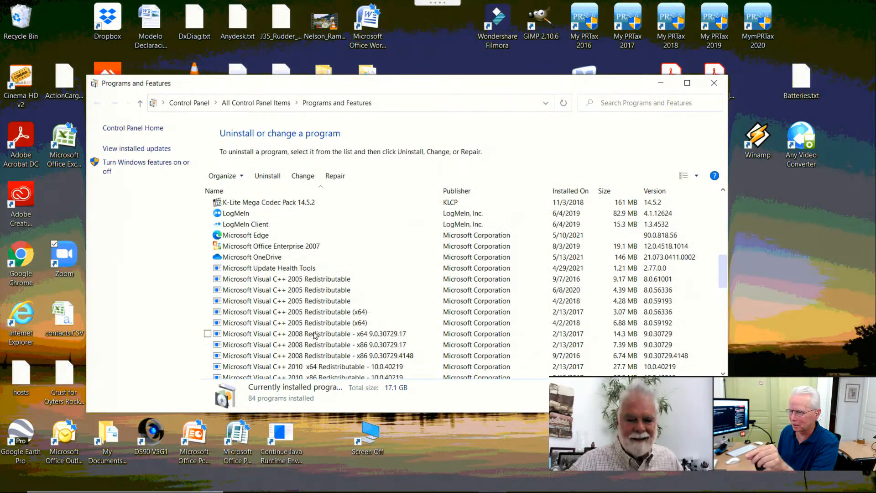
scroll(315, 336, "up", 3)
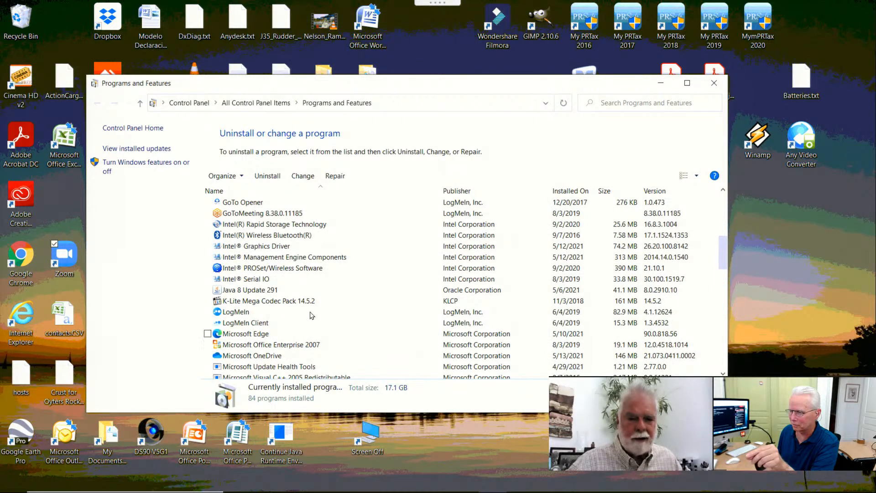
left_click(287, 226)
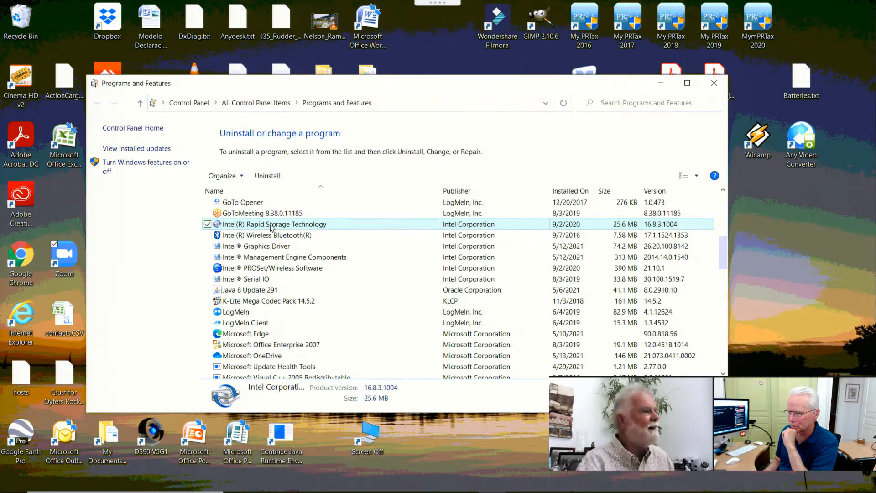
left_click(267, 176)
left_click(376, 311)
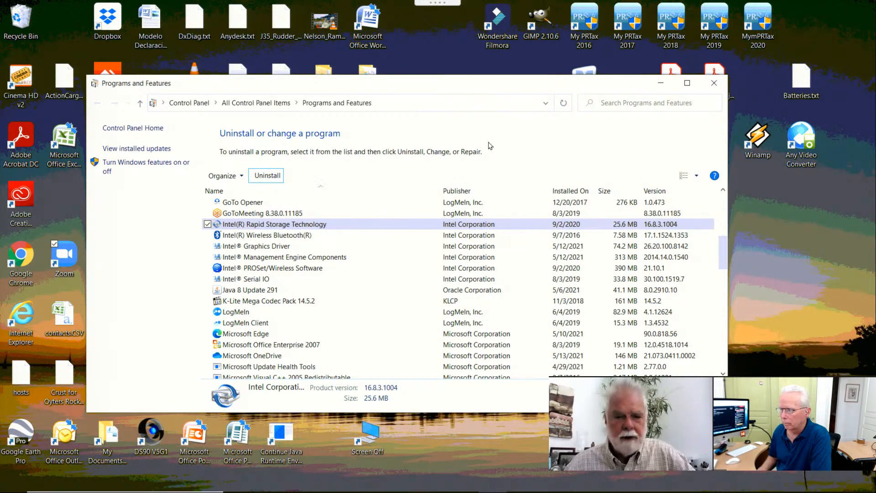
Step: Refresh the installed programs list, check the open windows, and retry uninstalling Intel(R) Rapid Storage Technology with elevated permission
left_click(563, 104)
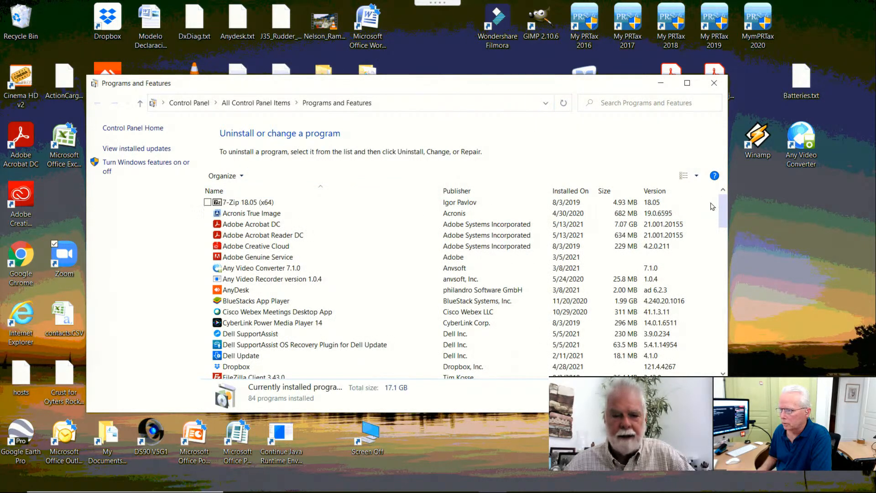
scroll(723, 228, "down", 4)
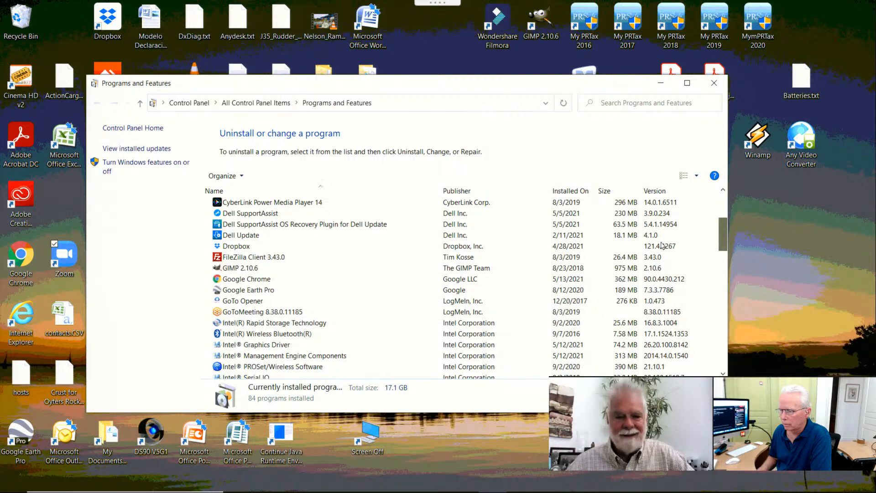
left_click(308, 324)
key("alt+Tab")
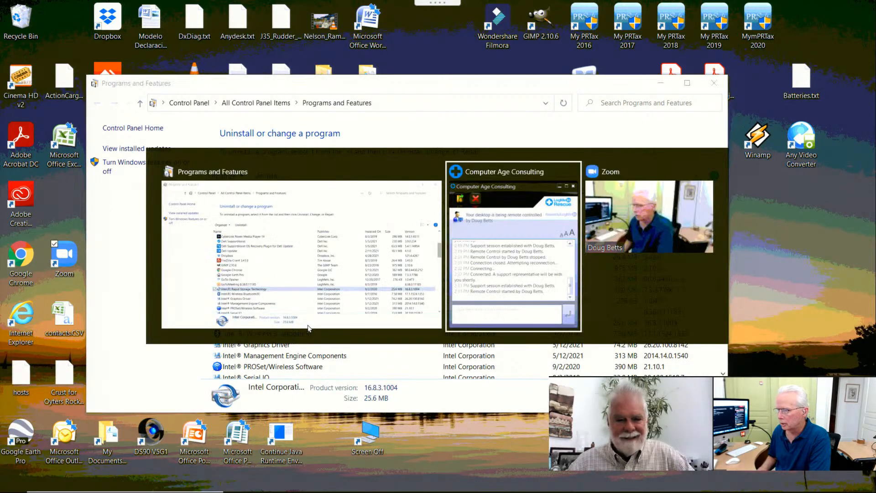
key("alt+Tab")
key("alt+Tab")
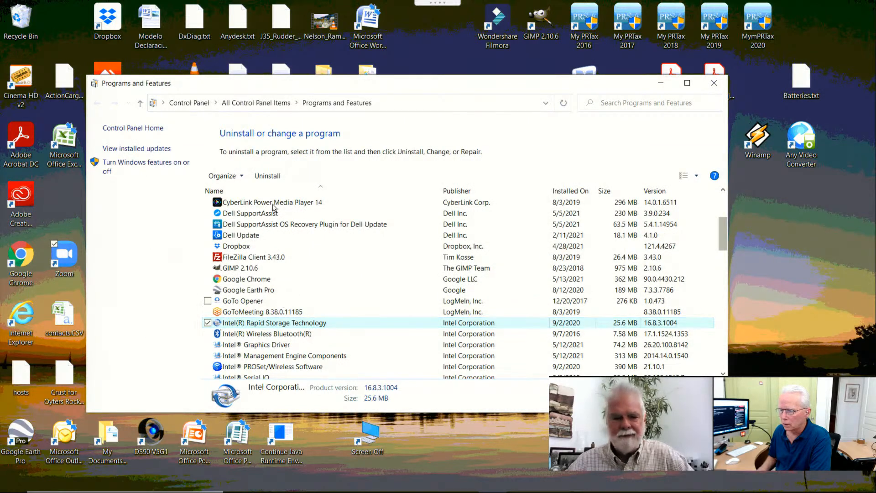
left_click(265, 178)
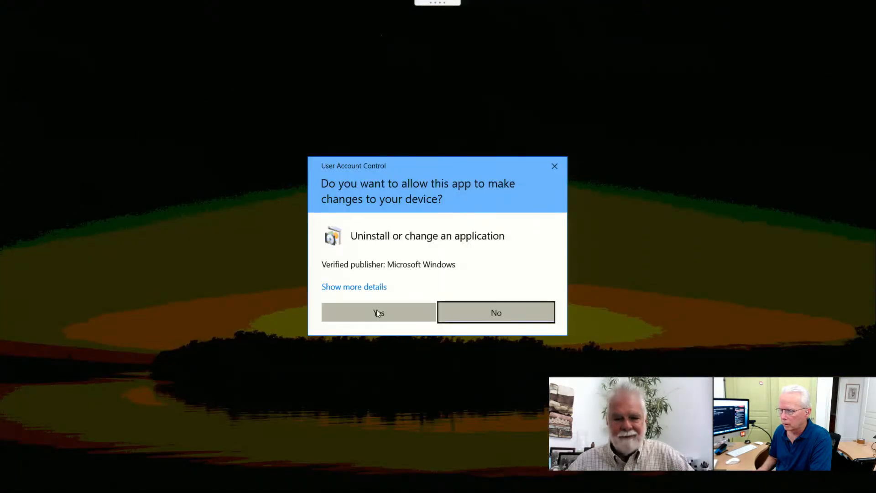
left_click(377, 312)
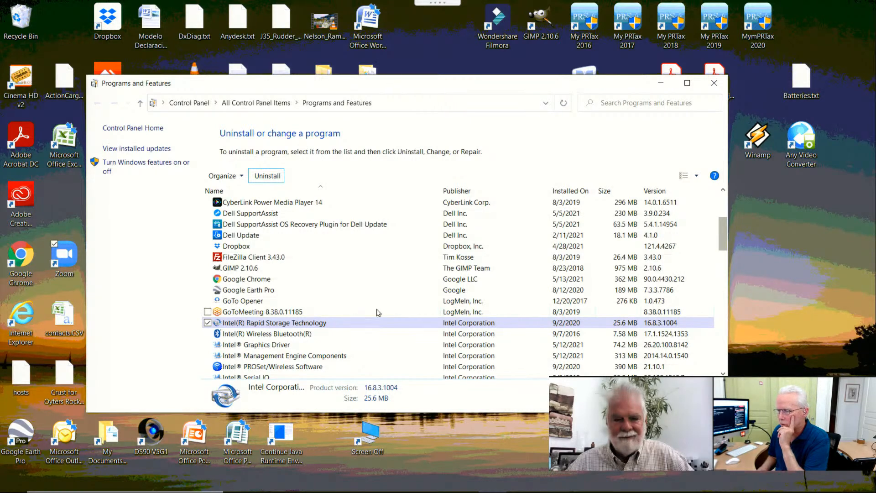
Step: Reposition the Programs and Features window on the desktop and examine the installed programs around the Intel entries
left_click_drag(422, 88, 456, 54)
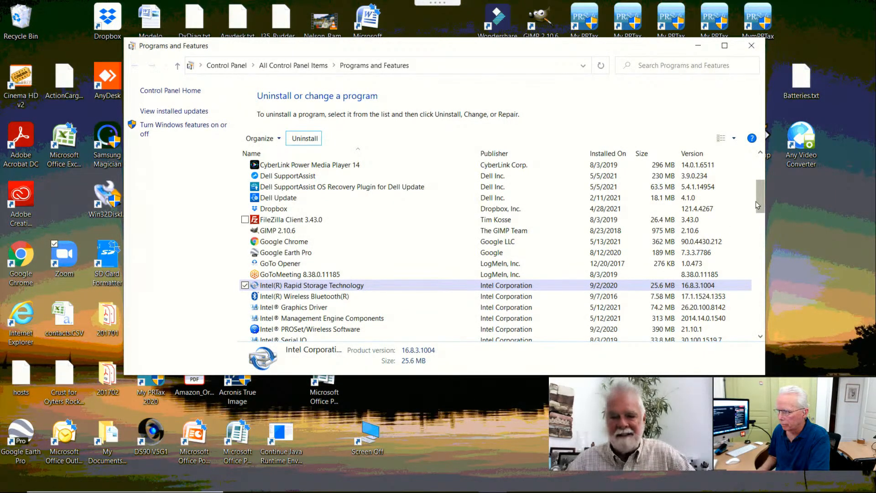
mouse_move(758, 203)
left_mouse_down()
mouse_move(761, 249)
mouse_move(759, 210)
left_mouse_up()
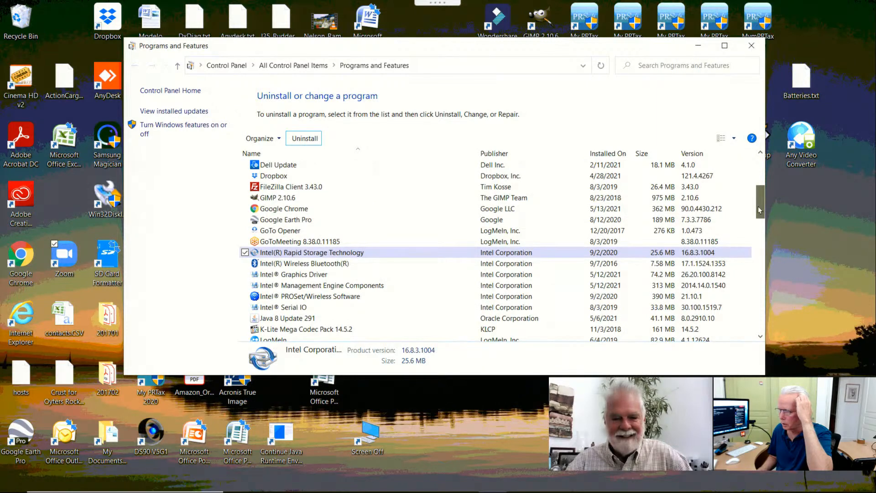
left_click(610, 259)
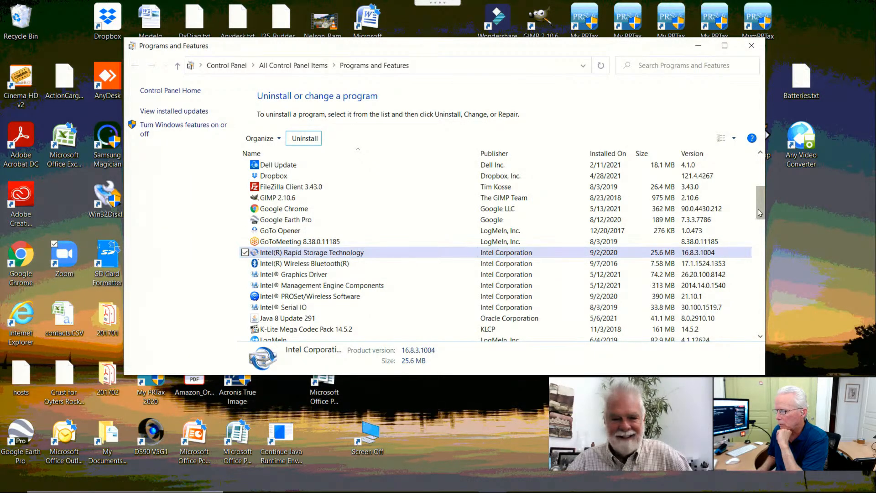
scroll(759, 219, "down", 1)
scroll(758, 224, "down", 1)
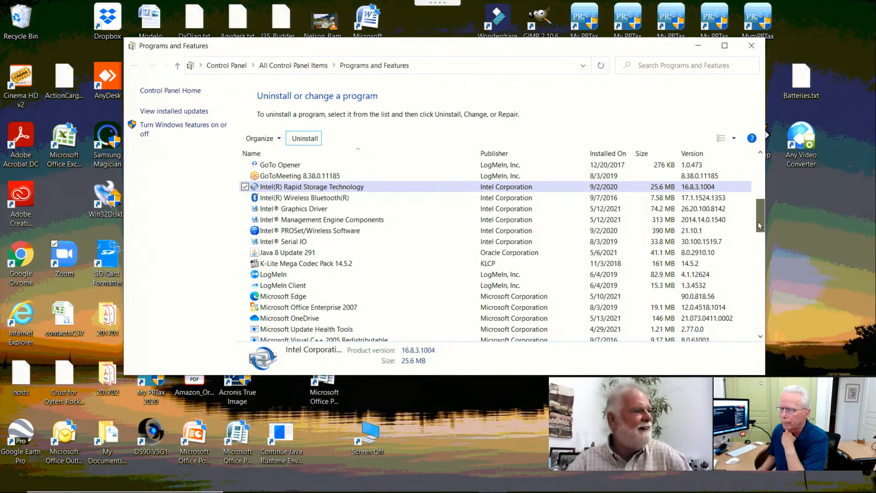
scroll(759, 226, "down", 1)
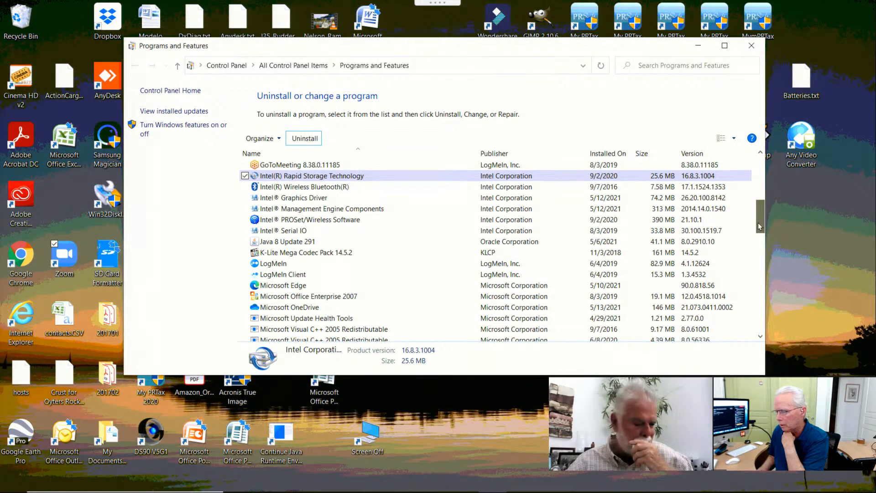
Step: Uninstall SmartByte Drivers and Services from the installed programs, allowing the changes and accepting that a reboot is required
left_click_drag(757, 224, 753, 293)
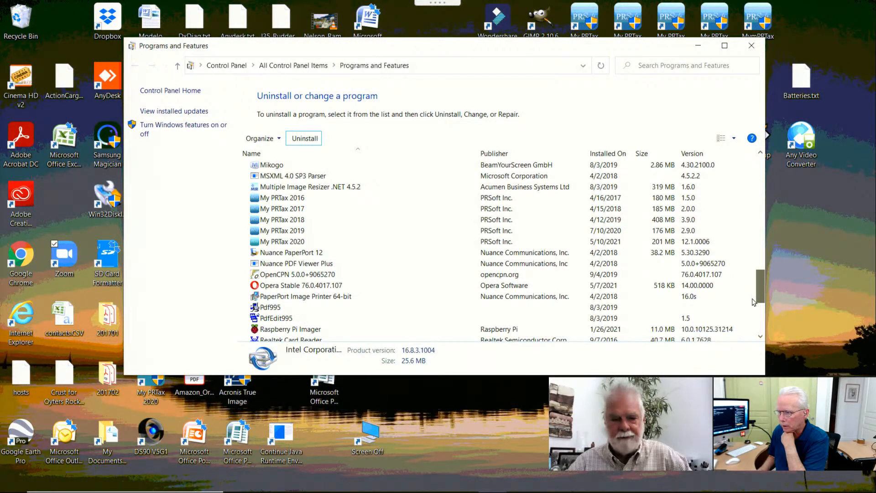
scroll(695, 311, "down", 2)
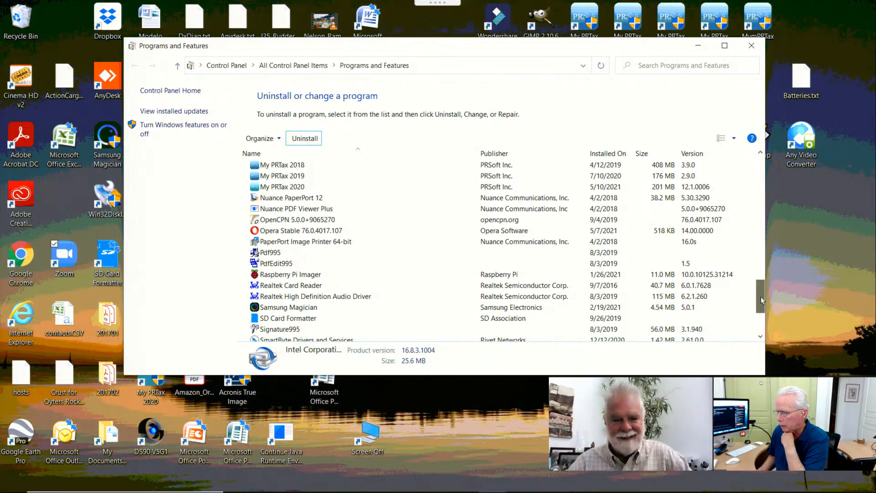
scroll(760, 294, "down", 2)
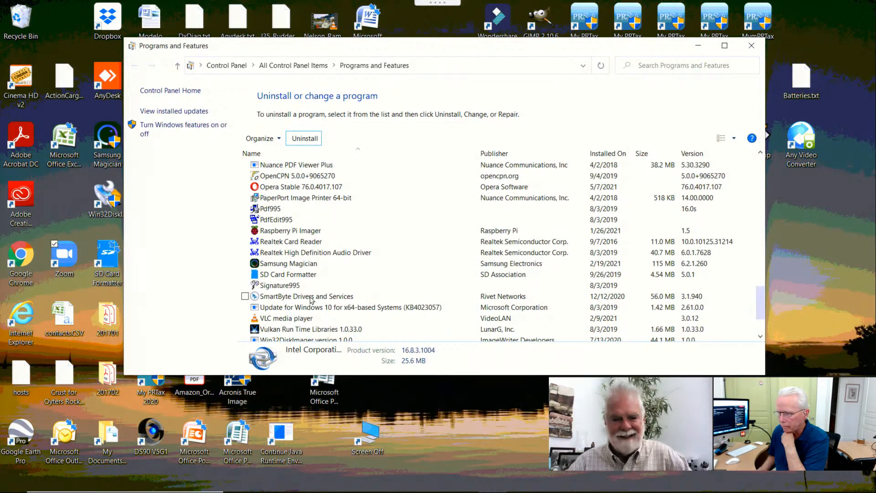
left_click(310, 296)
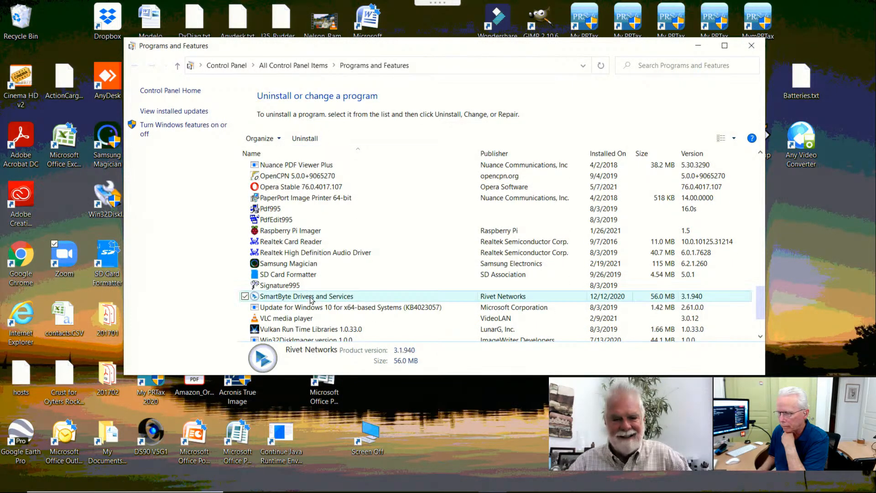
left_click(301, 139)
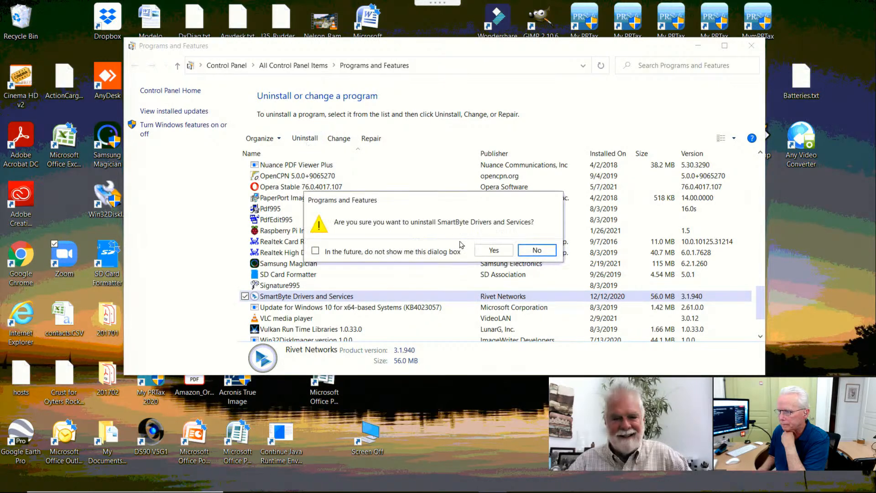
left_click(502, 251)
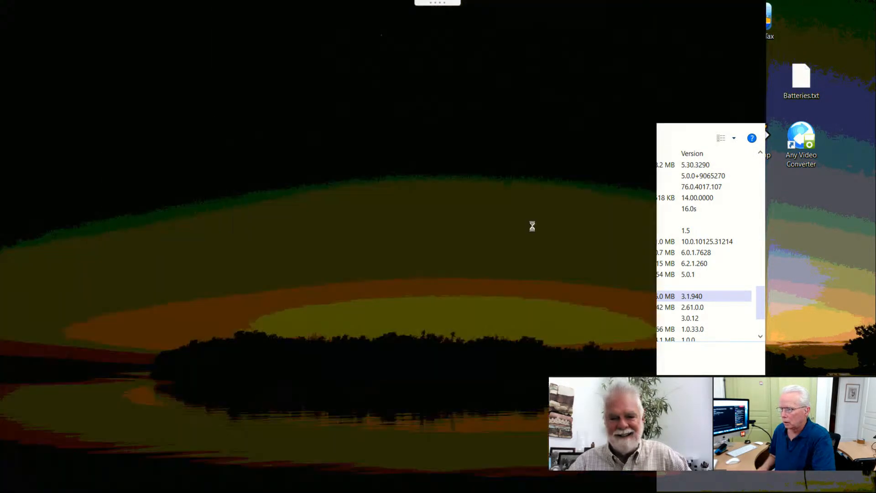
left_click(409, 318)
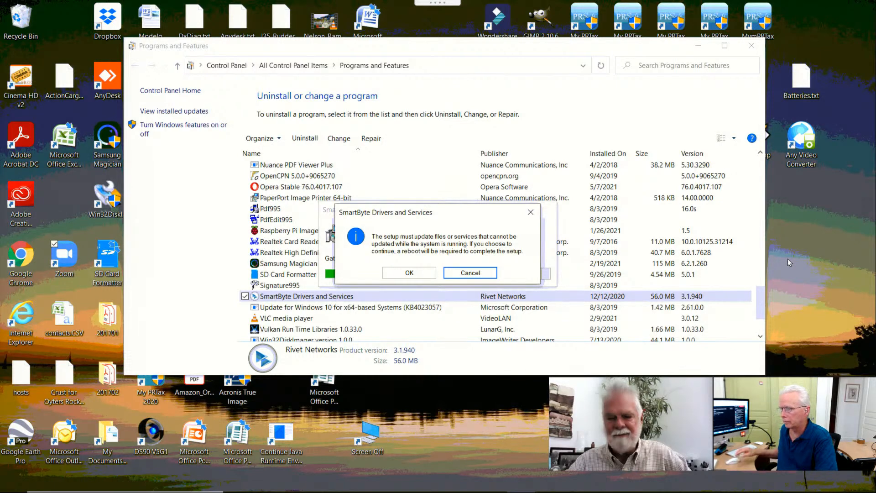
left_click(409, 273)
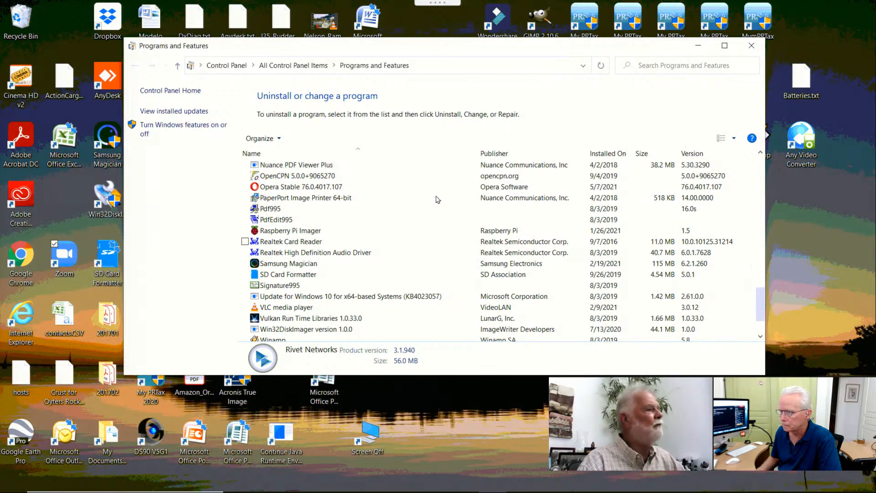
Step: Check the installed programs list from its beginning and close the Programs and Features window
left_click_drag(755, 270, 750, 155)
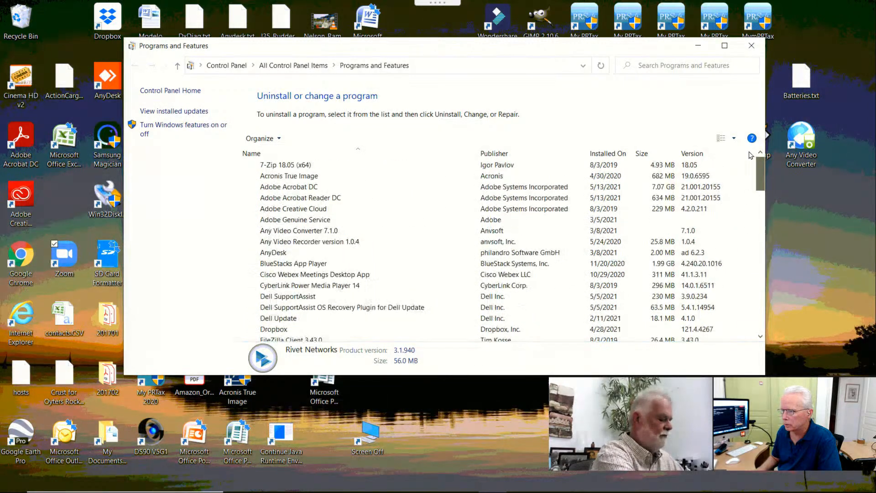
left_click_drag(743, 109, 739, 48)
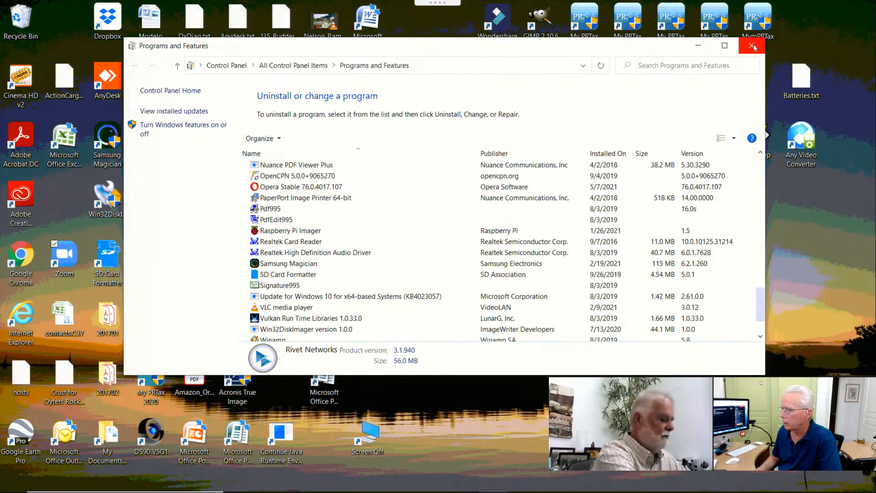
left_click(751, 46)
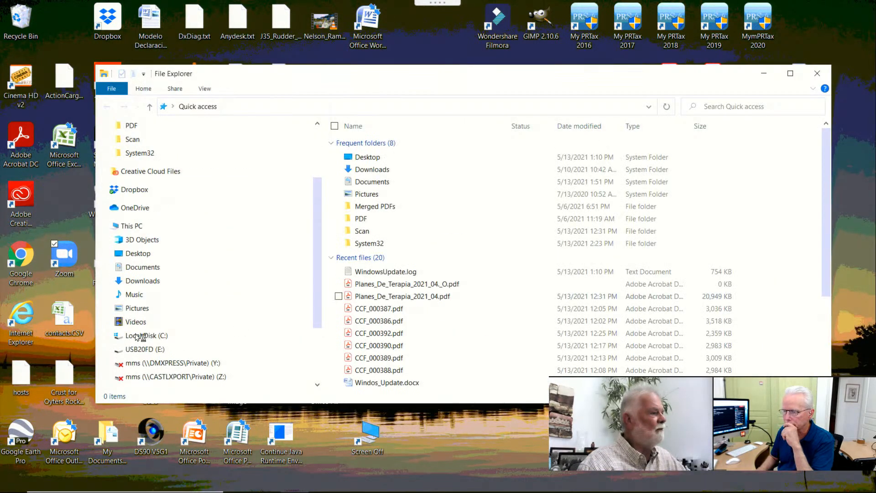
Step: Expand Local Disk (C:) and its Windows folder in File Explorer and open the SoftwareDistribution folder
left_click(107, 336)
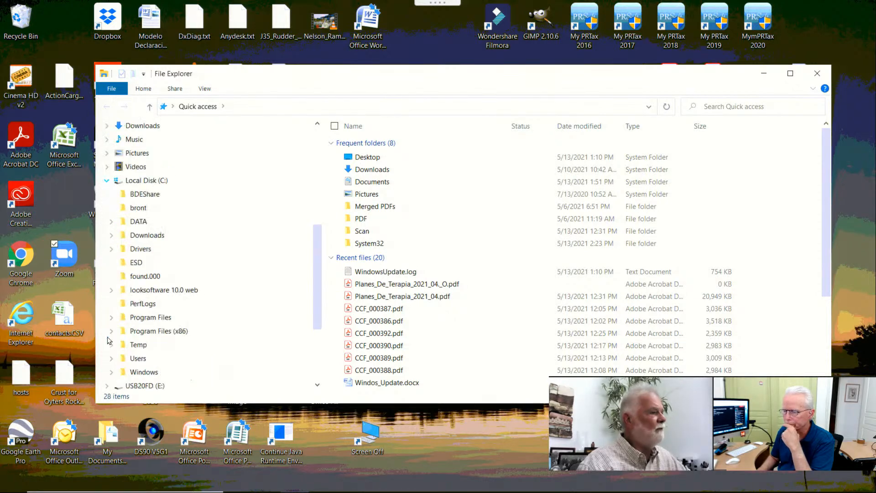
left_click_drag(317, 315, 317, 335)
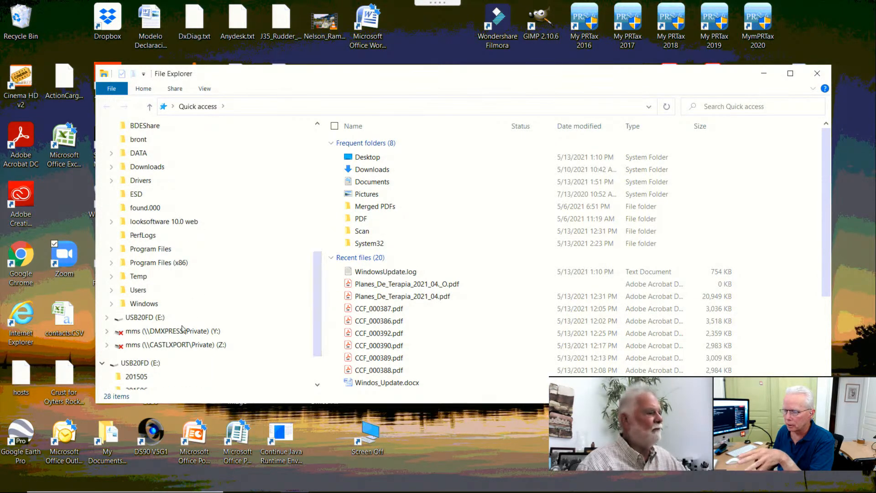
left_click(113, 305)
left_click_drag(318, 232, 283, 328)
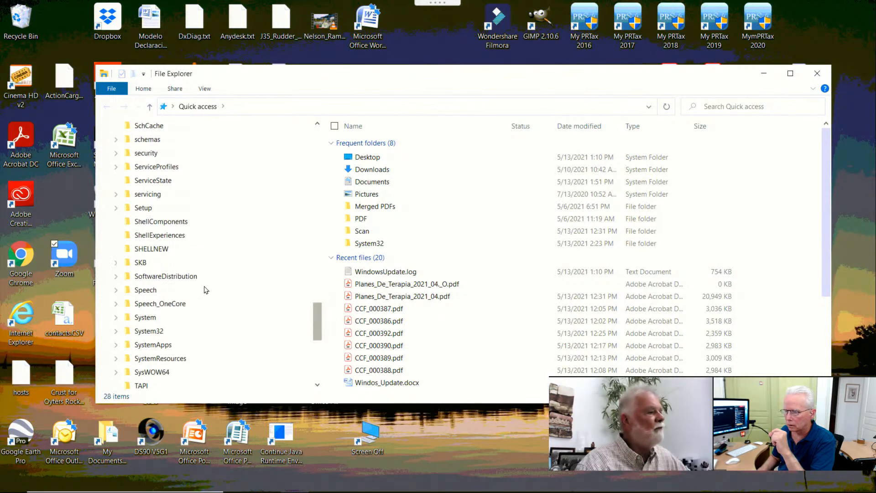
left_click(192, 282)
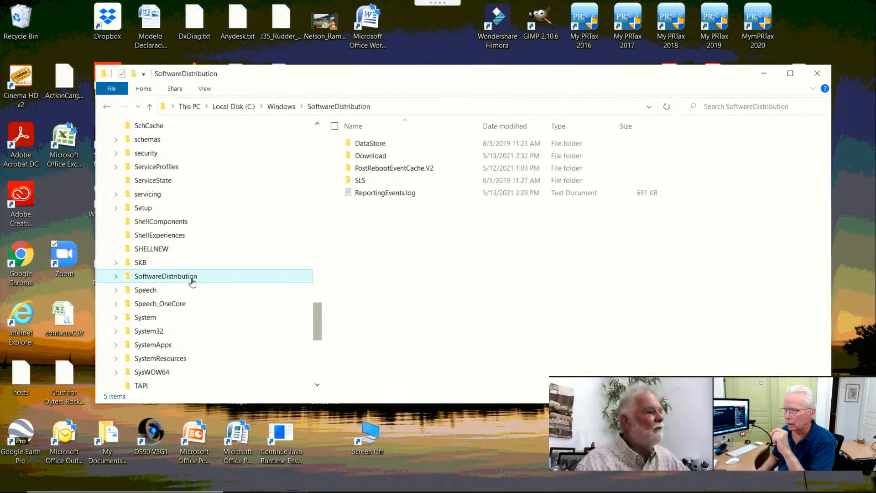
Step: Try to delete all contents of the SoftwareDistribution folder with administrator permission, then cancel the deletion and clear the selection
left_click(374, 196)
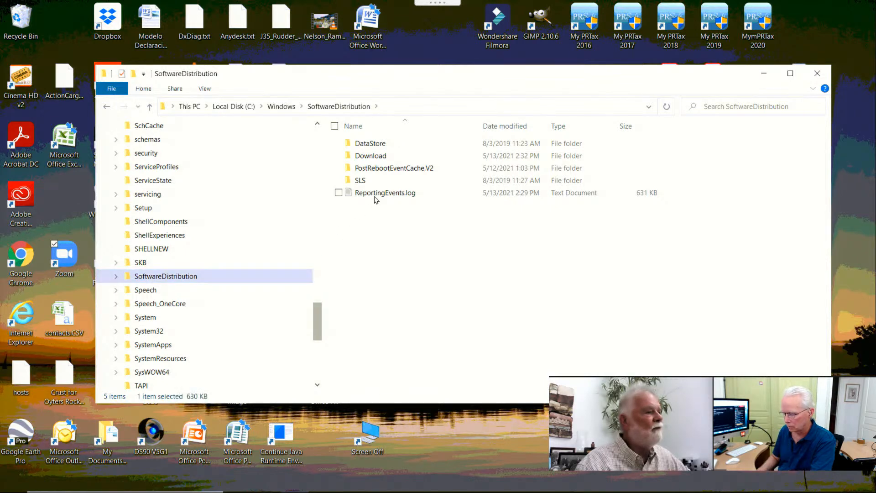
key("ctrl+a")
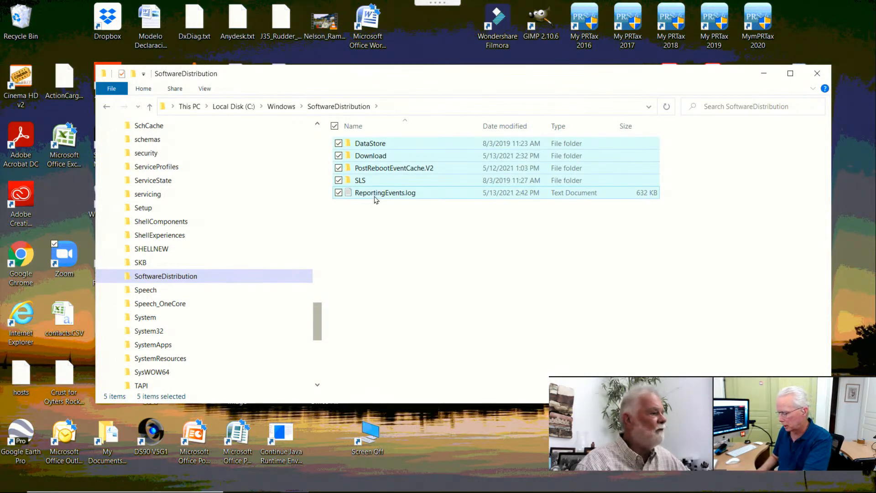
key("Delete")
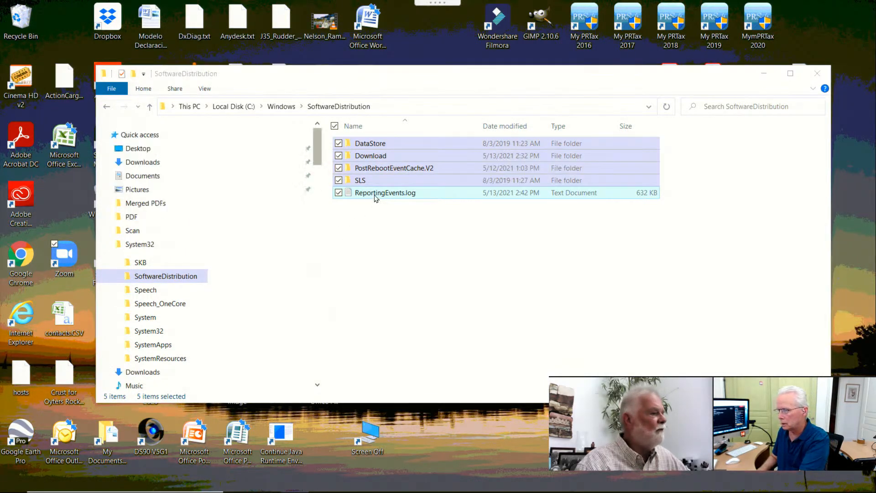
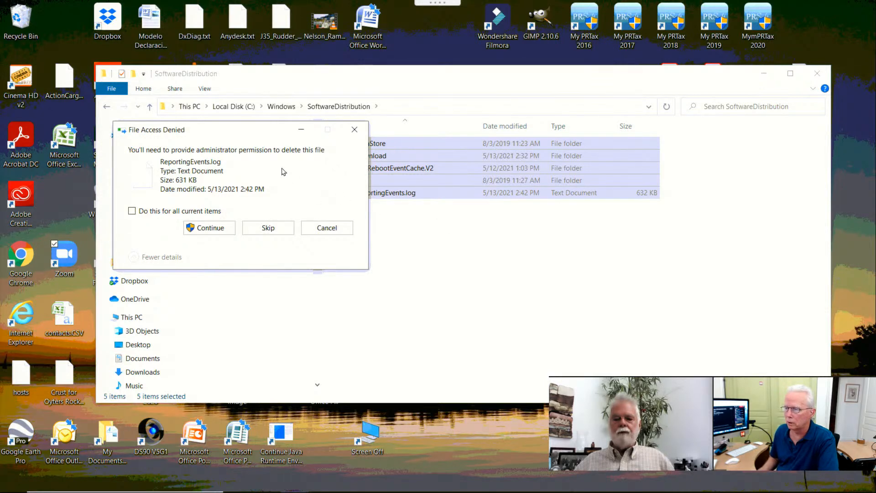
left_click_drag(243, 129, 250, 128)
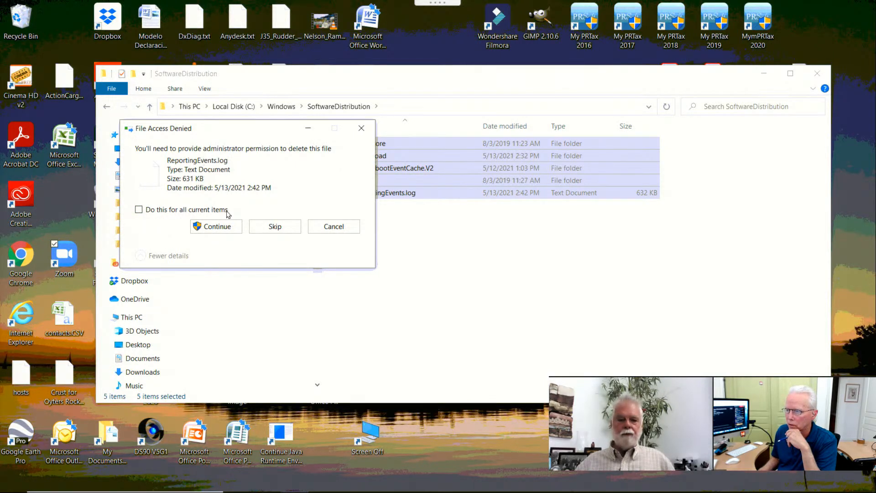
left_click(219, 226)
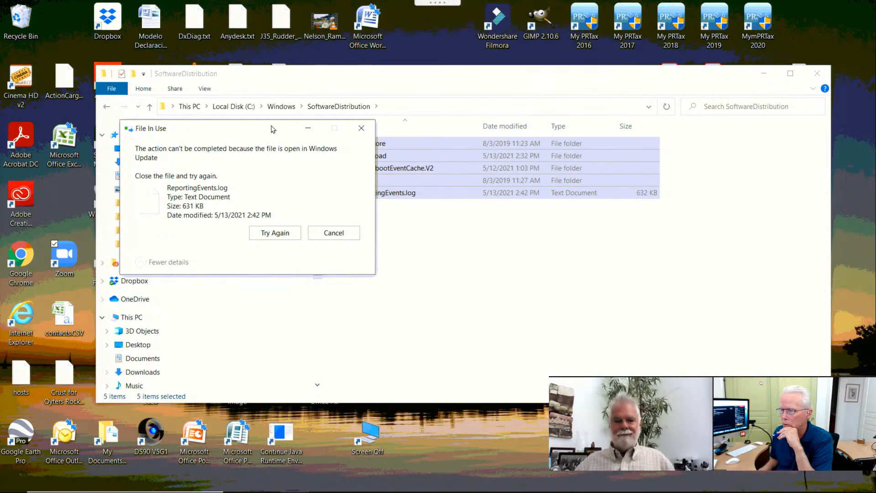
left_click_drag(272, 128, 307, 208)
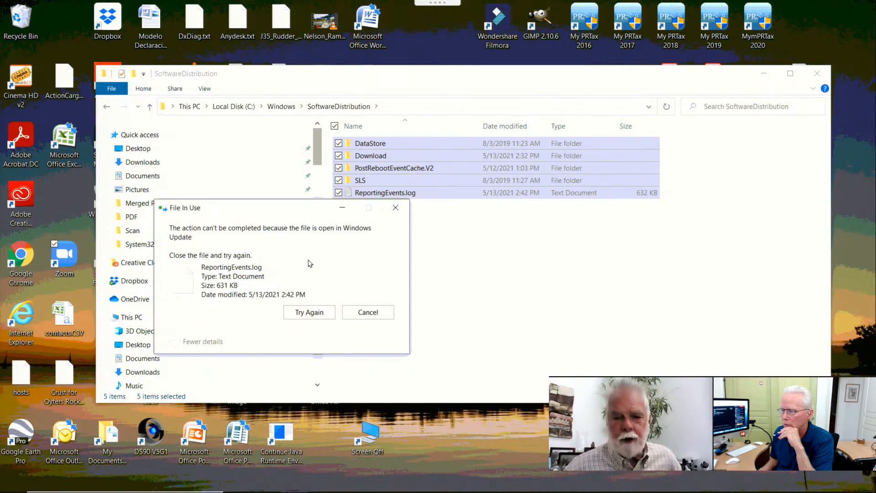
left_click(360, 314)
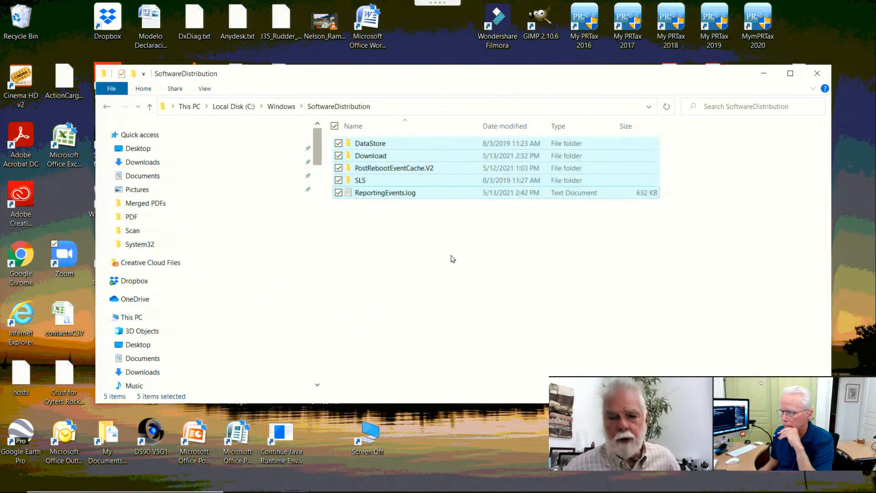
left_click(404, 207)
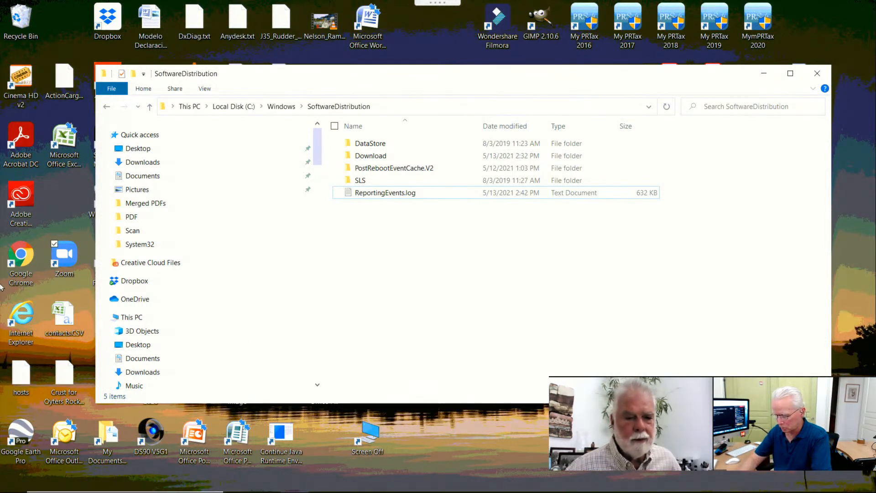
Step: Open the Services console with services.msc and stop the Windows Update service
key("super+r")
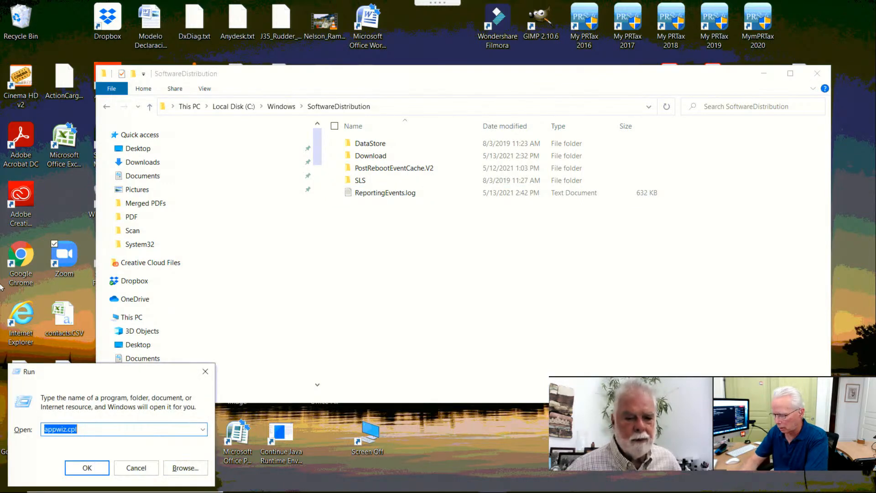
type("services.msc")
key("Return")
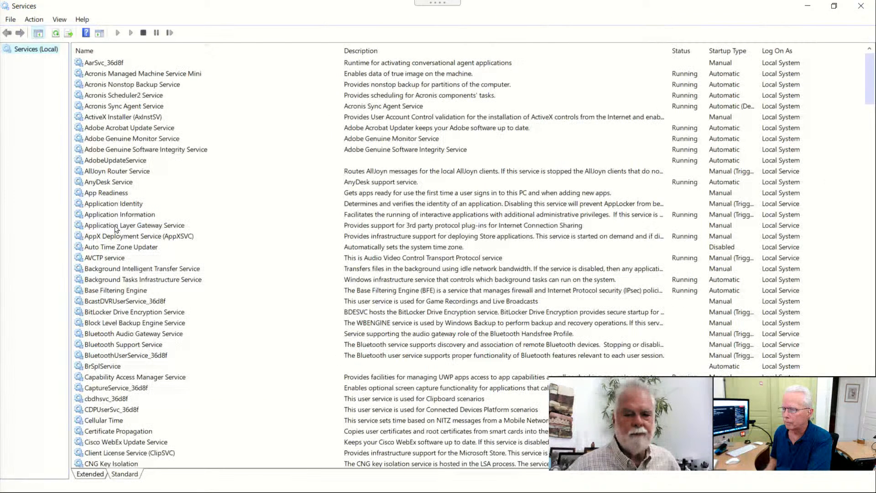
left_click(117, 228)
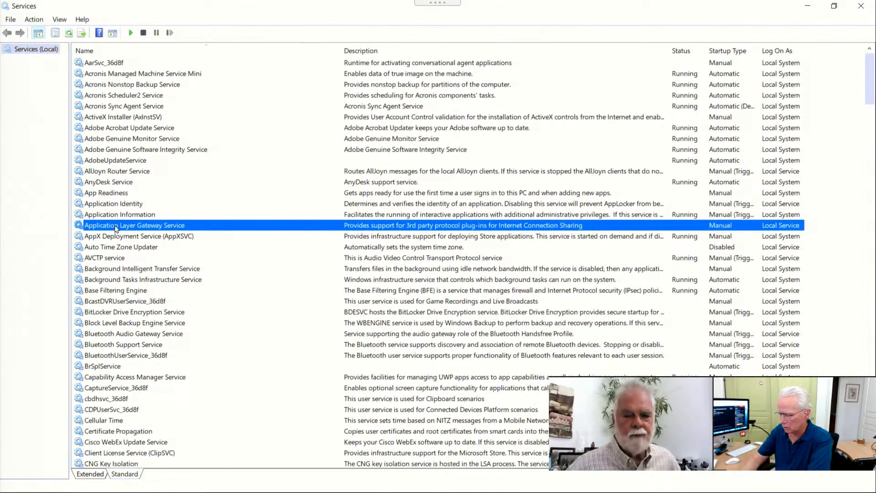
key("u")
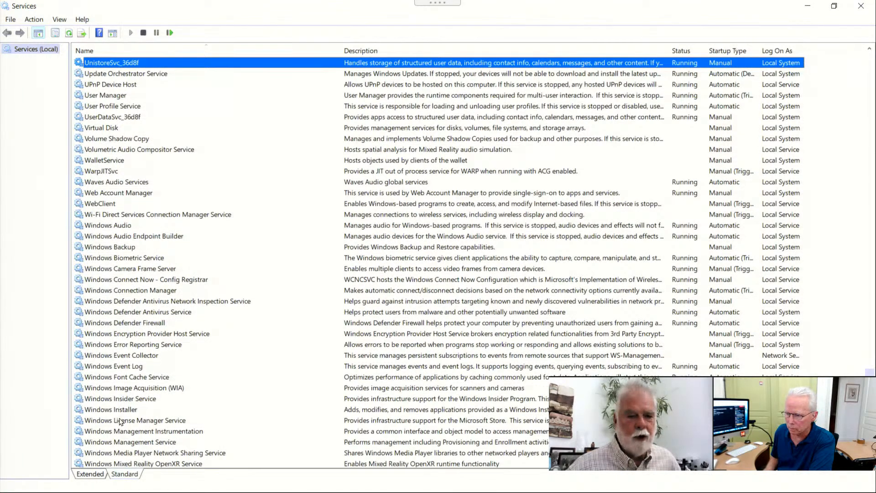
scroll(121, 424, "down", 3)
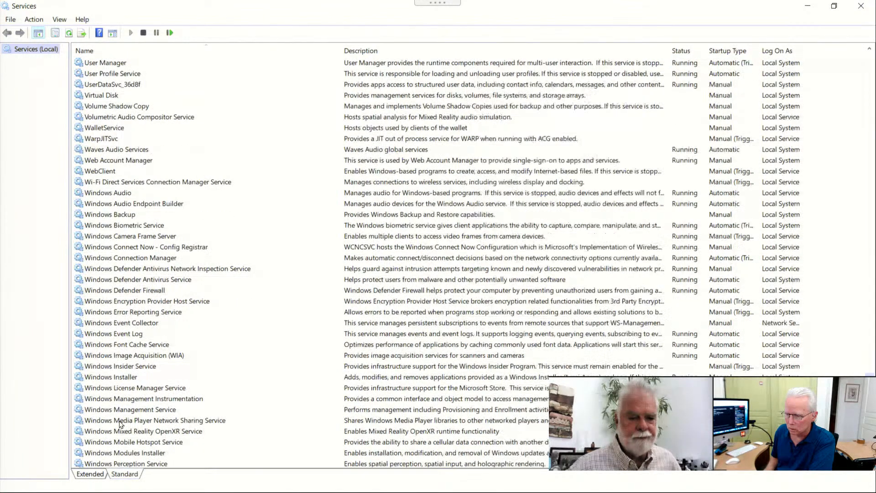
scroll(120, 423, "down", 5)
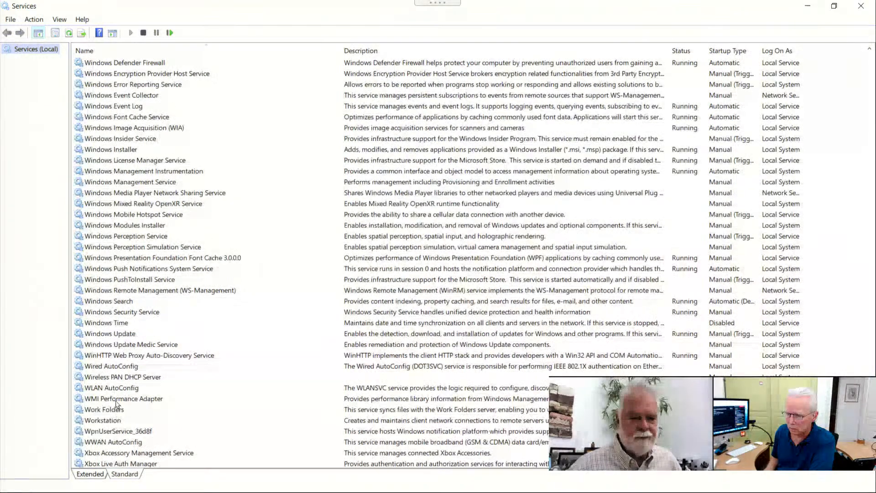
left_click(121, 337)
right_click(122, 337)
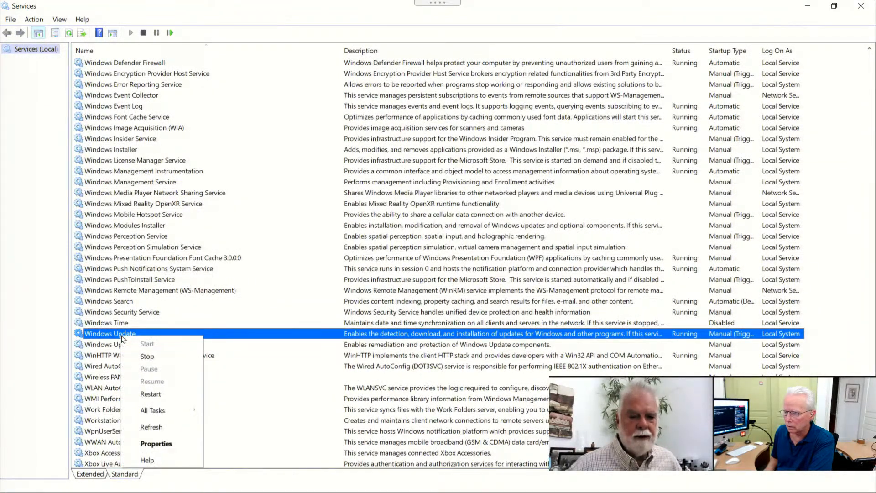
left_click(147, 358)
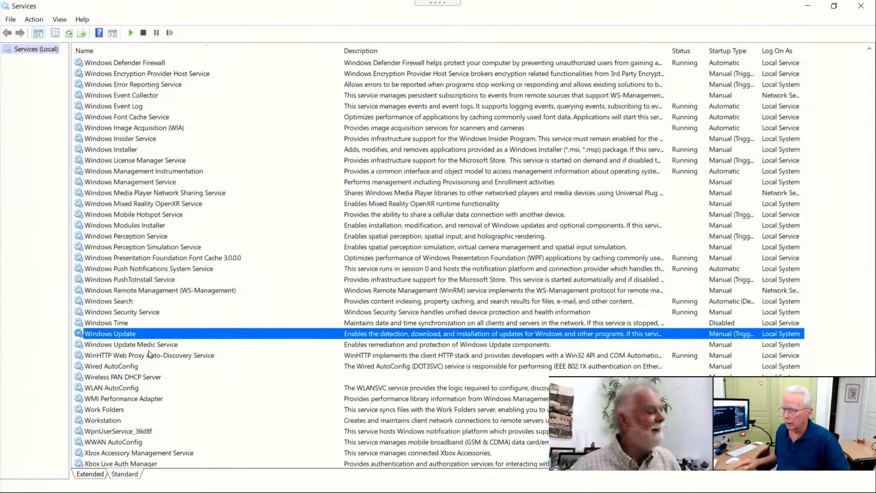
Step: Return to the SoftwareDistribution folder and open ReportingEvents.log in a maximized Notepad window
key("alt+Tab")
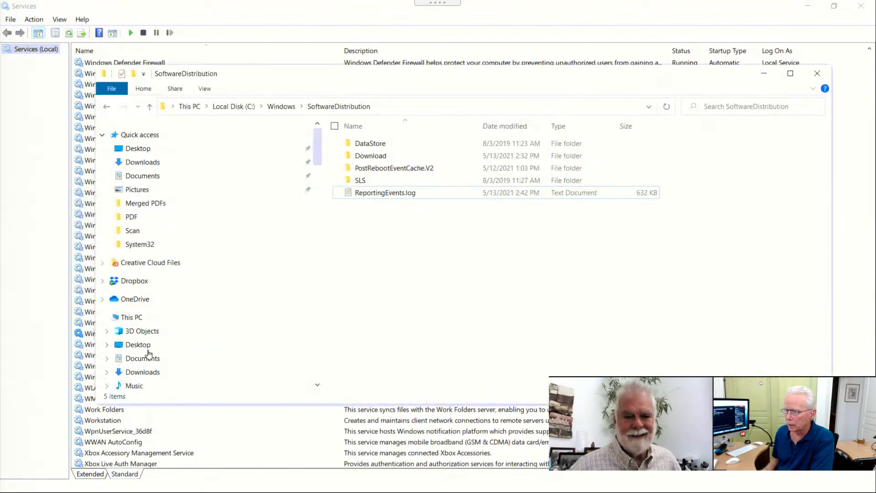
left_click(398, 193)
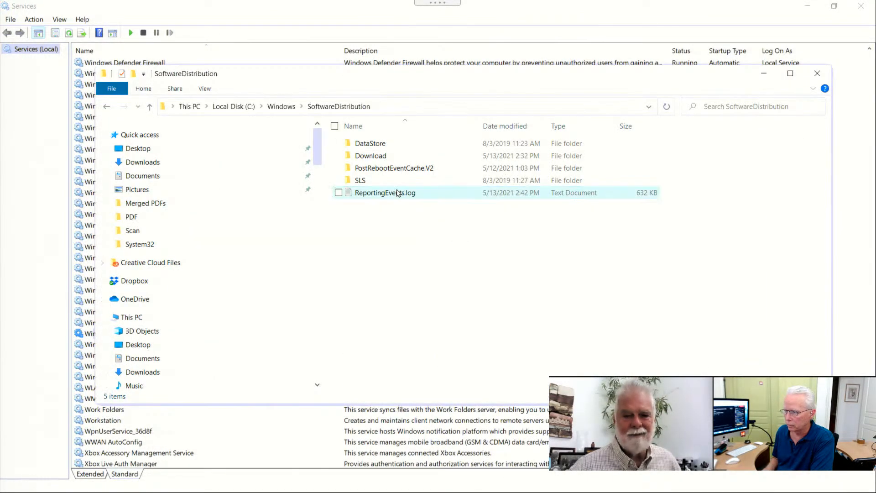
left_click(398, 192)
key("ctrl+a")
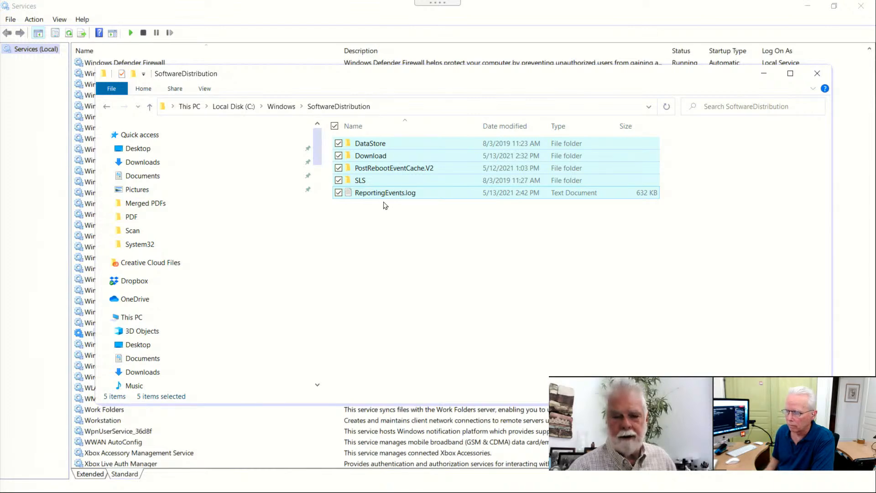
left_click(384, 206)
double_click(383, 194)
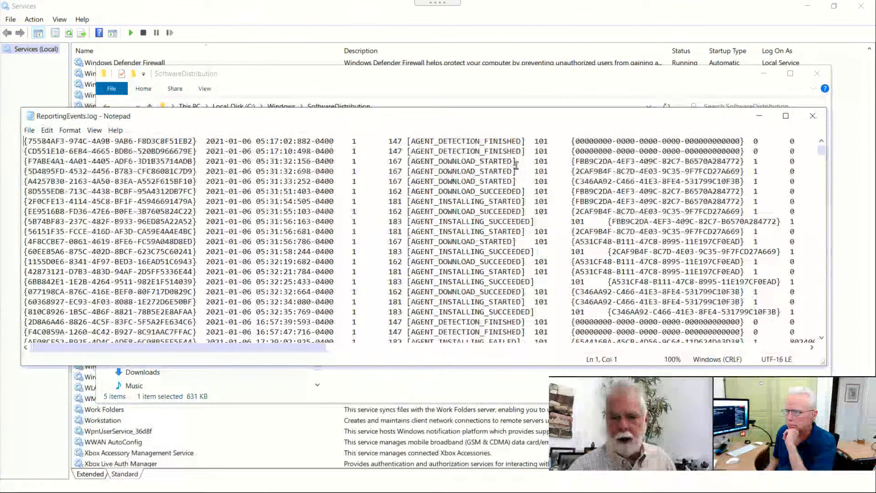
left_click(786, 116)
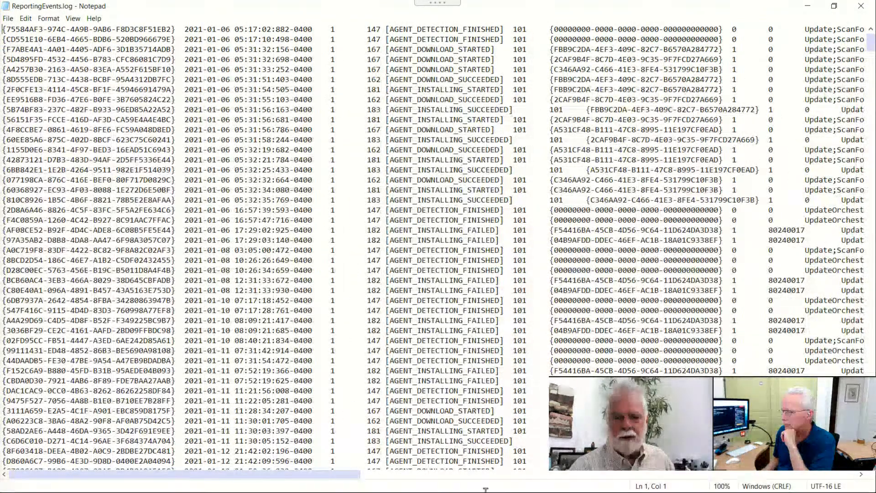
Step: Look through the update events in ReportingEvents.log from the January 2021 entries to the most recent ones
left_click_drag(352, 477, 147, 469)
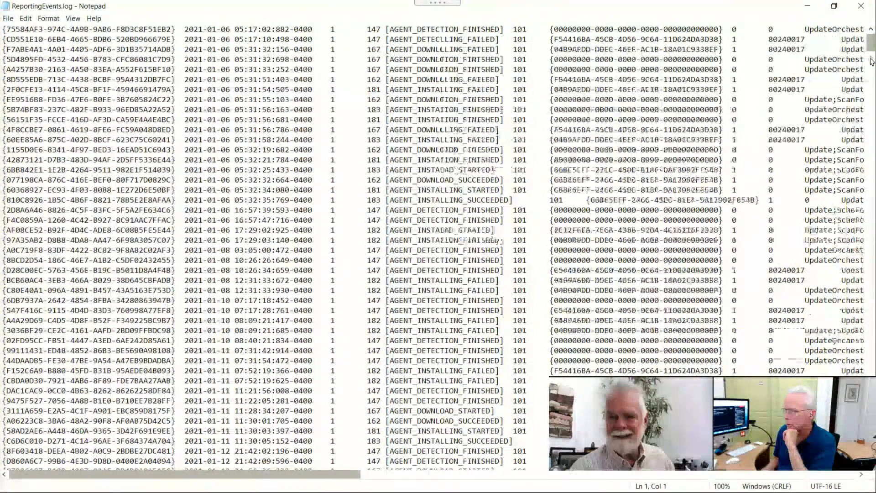
left_click_drag(872, 74, 872, 113)
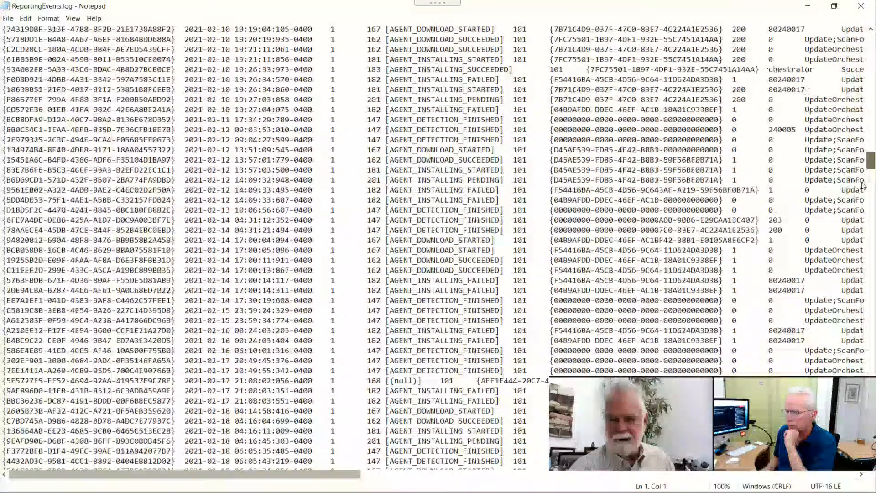
scroll(863, 183, "down", 20)
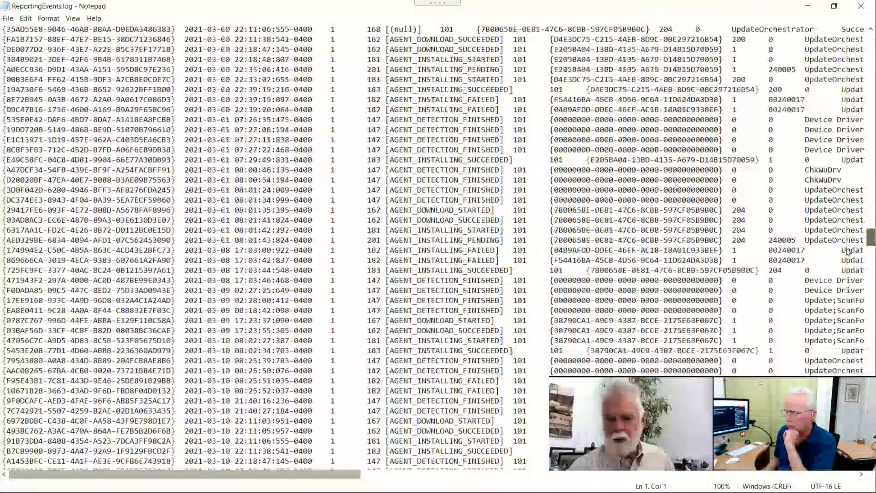
scroll(846, 287, "down", 20)
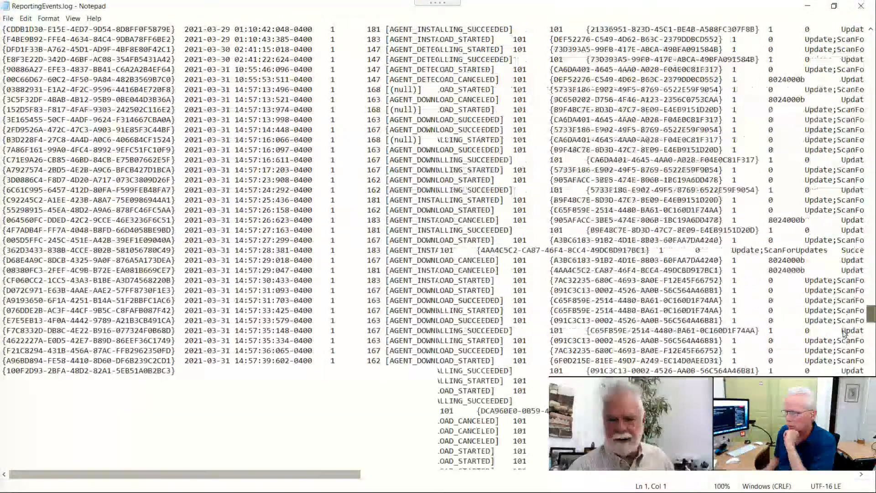
scroll(841, 370, "down", 20)
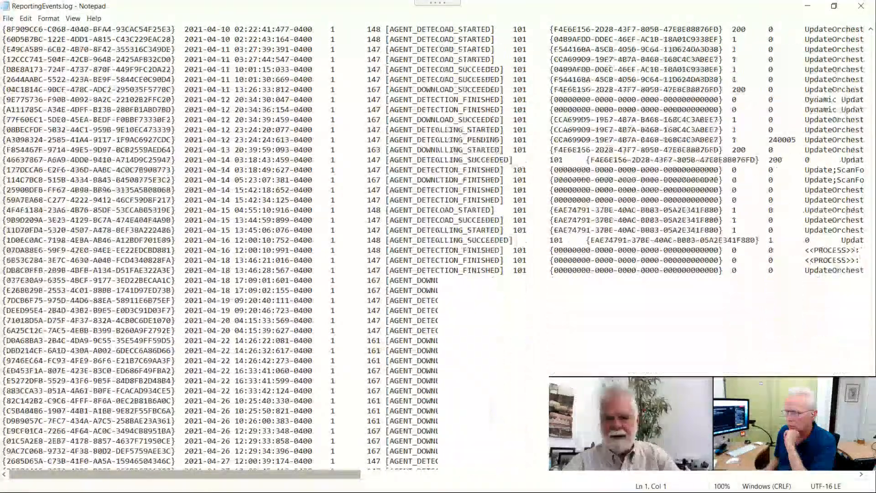
scroll(438, 246, "down", 2)
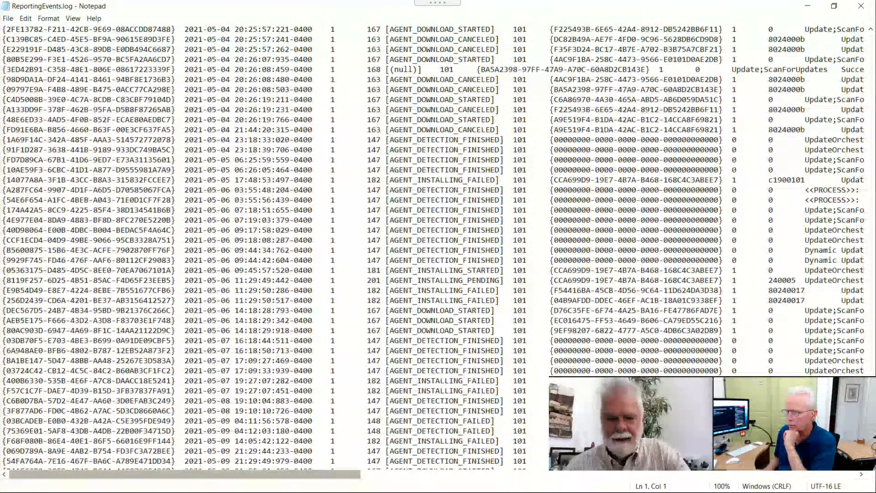
scroll(438, 246, "down", 20)
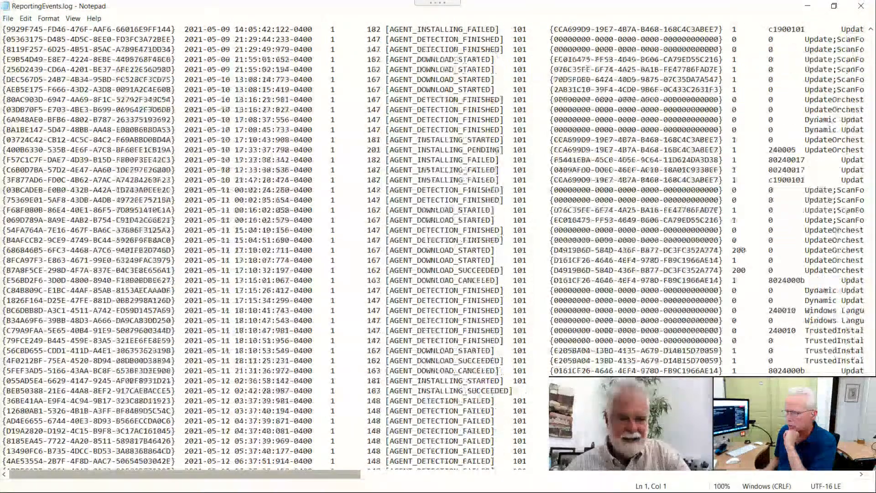
scroll(438, 246, "down", 8)
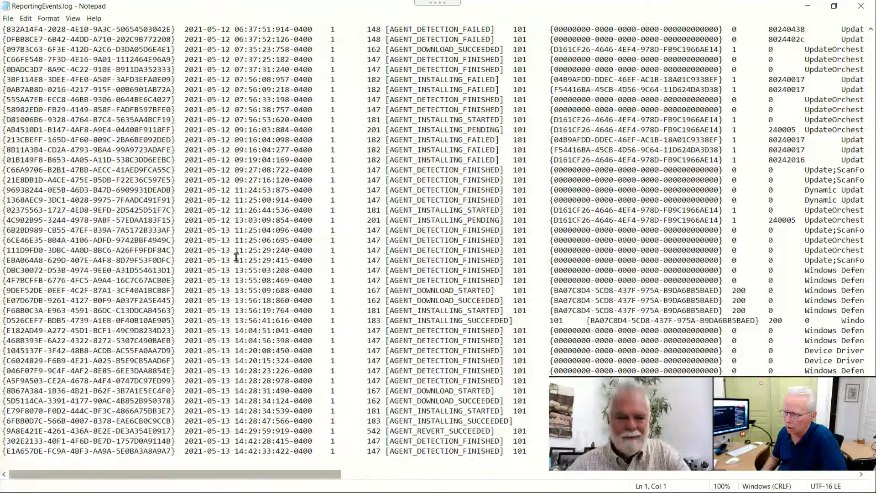
Step: Highlight the log entries dated 2021-05-13 and examine their update source, status and message details
left_click(229, 449)
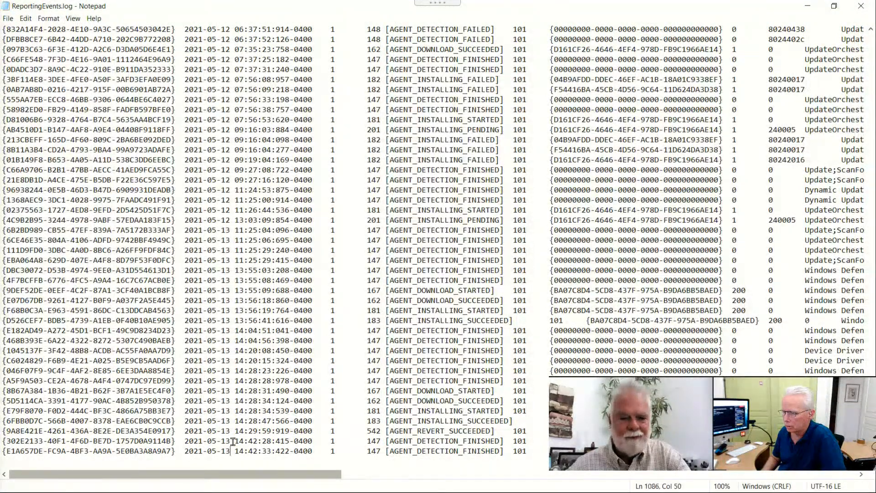
left_click(233, 229, "shift")
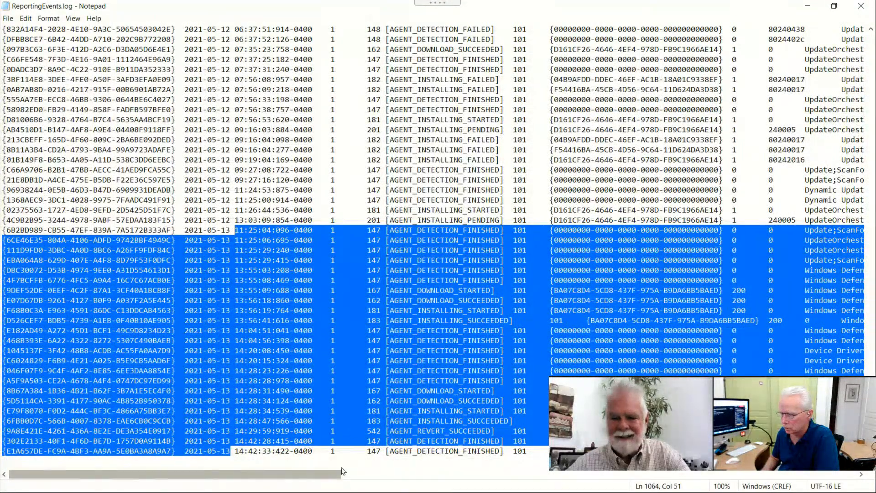
scroll(352, 476, "right", 5)
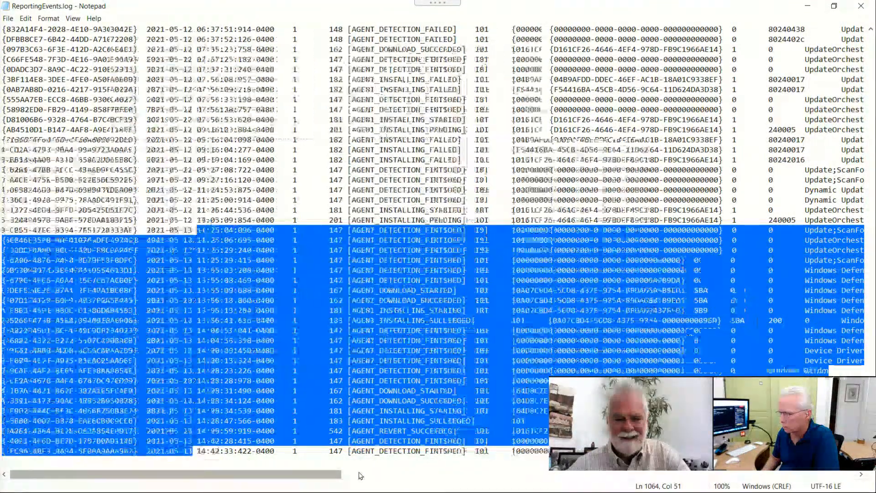
scroll(415, 481, "right", 10)
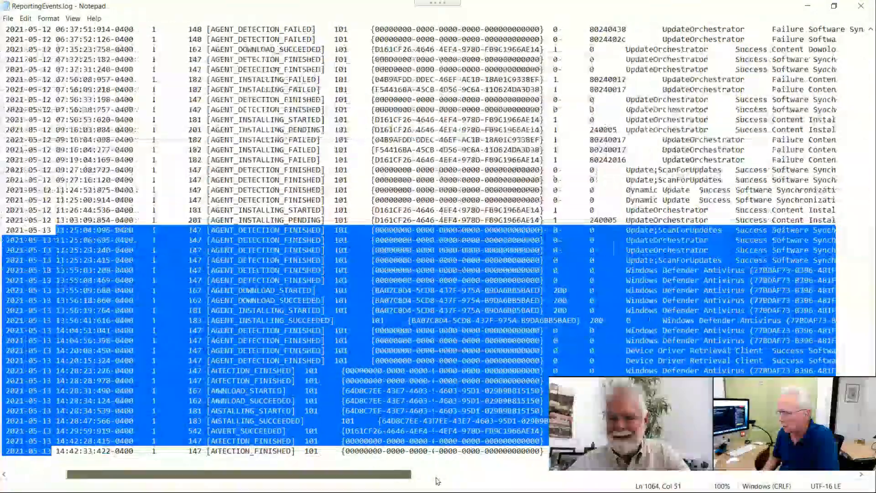
scroll(488, 480, "right", 10)
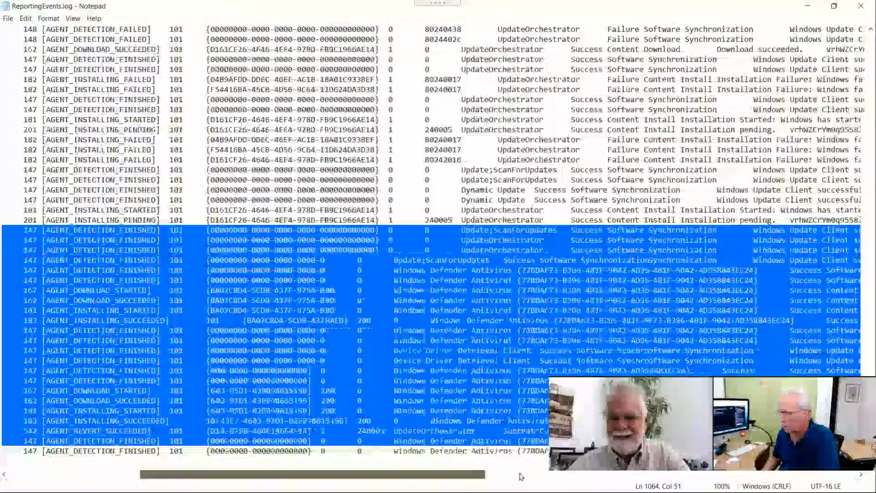
scroll(565, 478, "right", 6)
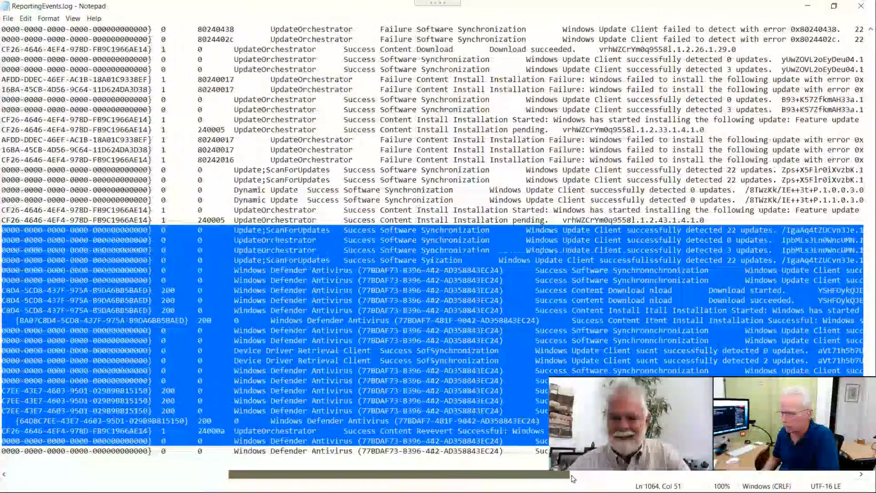
Step: Examine the message text of the update events in ReportingEvents.log, highlighting the HP and Brother printer installation failures
scroll(611, 480, "right", 6)
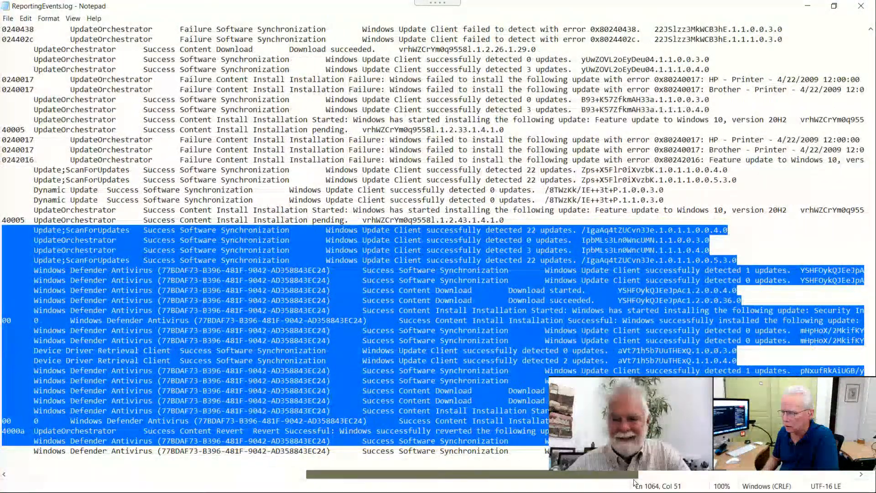
scroll(624, 479, "right", 1)
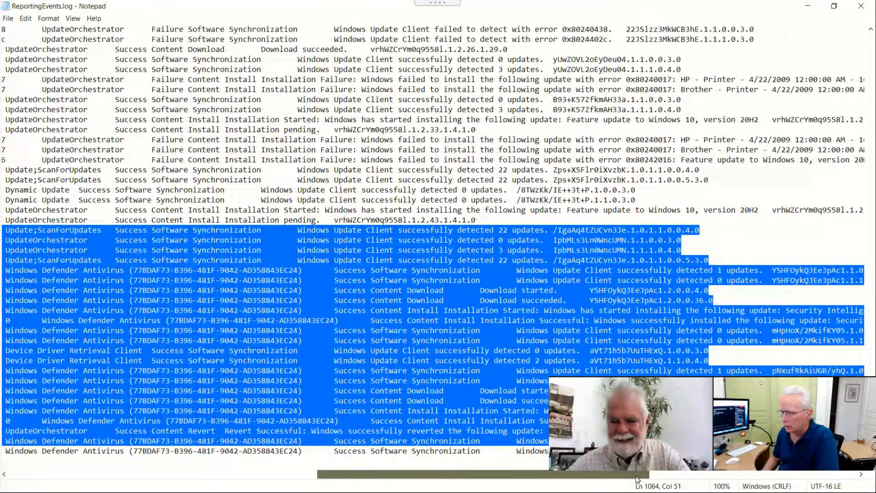
left_click_drag(637, 479, 853, 477)
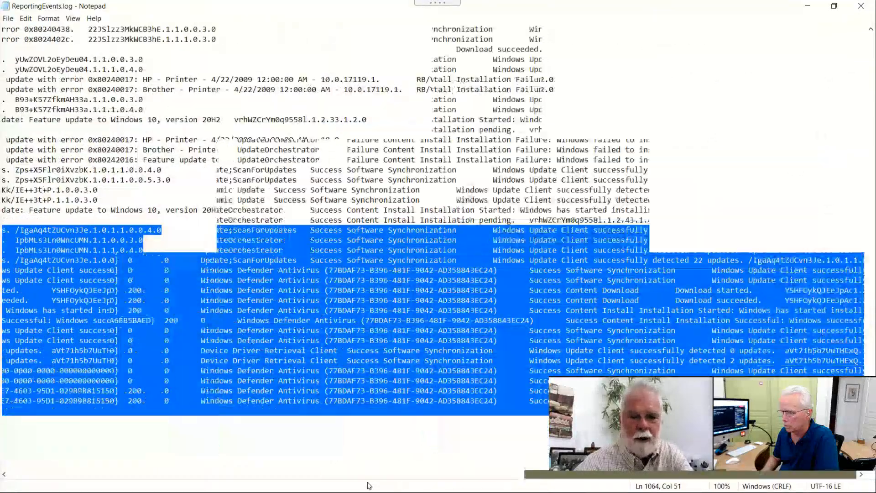
left_click_drag(367, 482, 512, 479)
left_click_drag(358, 481, 362, 486)
left_click_drag(602, 478, 804, 481)
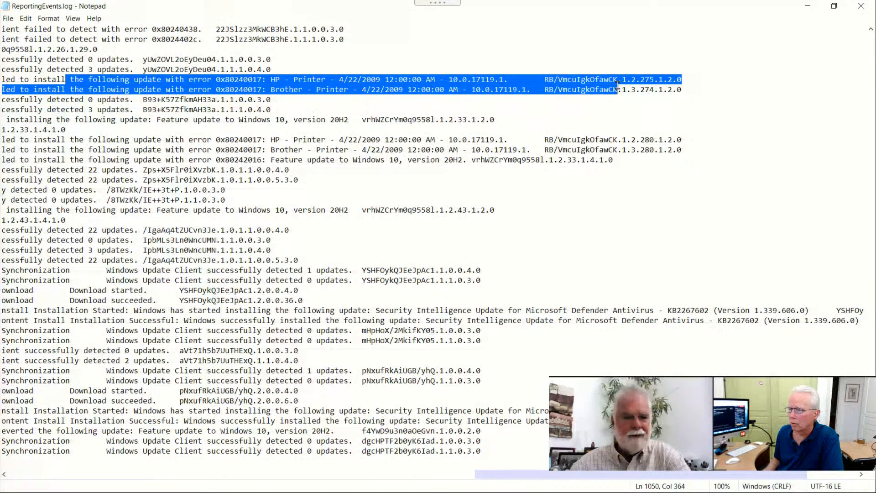
Step: Highlight the two consecutive AGENT_INSTALLING_FAILED entries from 07:56 on 2021-05-12 and check their dates and event types
left_click_drag(487, 478, 230, 491)
scroll(433, 237, "left", 8)
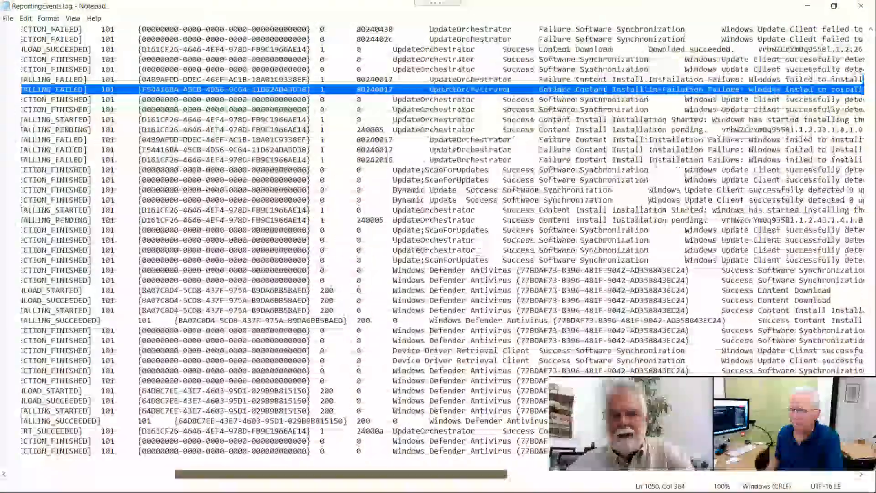
scroll(433, 238, "left", 10)
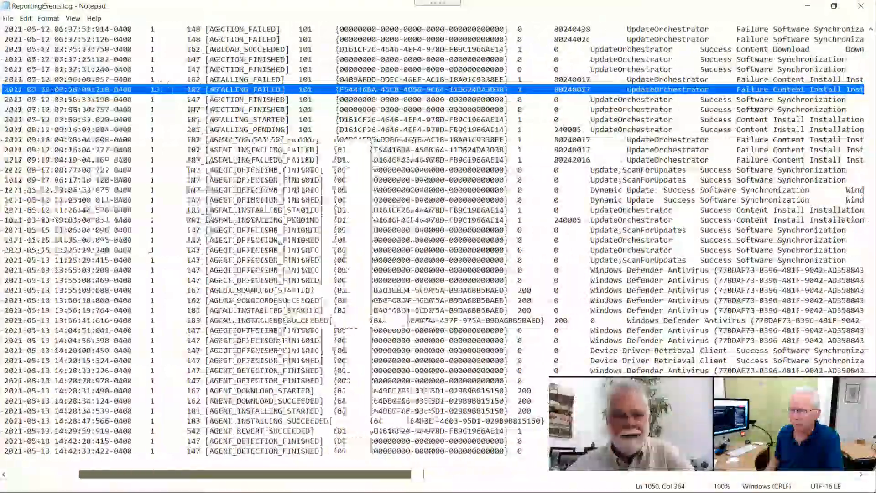
scroll(434, 237, "left", 2)
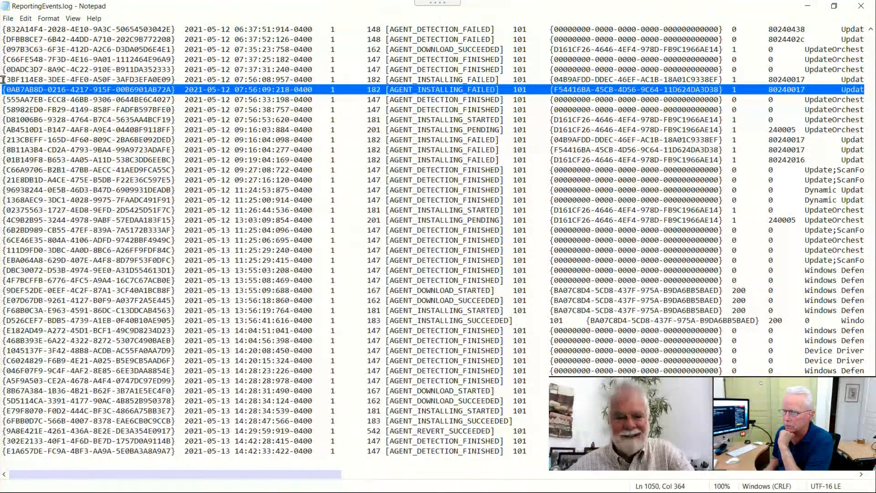
left_click_drag(3, 79, 860, 87)
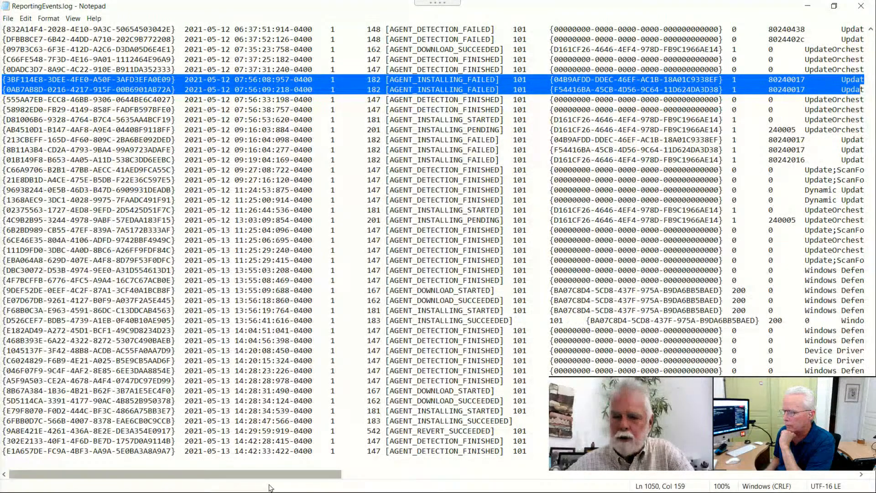
left_click_drag(269, 478, 217, 481)
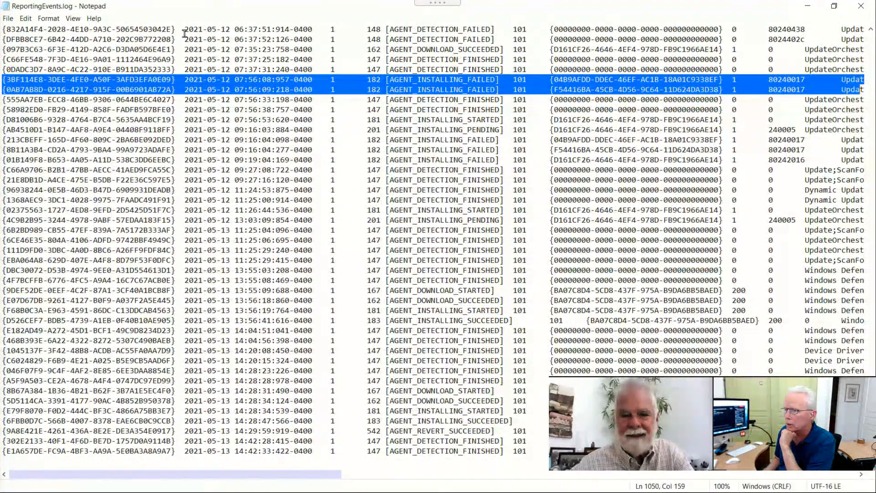
Step: Highlight the two AGENT_DETECTION_FAILED entries from 2021-05-12 and read them across to their error messages
left_click(13, 31)
left_click_drag(17, 35, 782, 41)
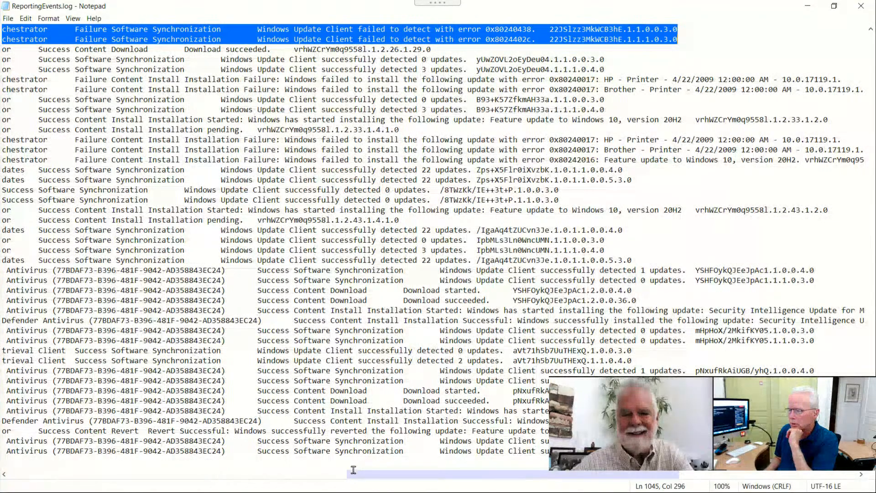
left_click_drag(347, 478, 247, 485)
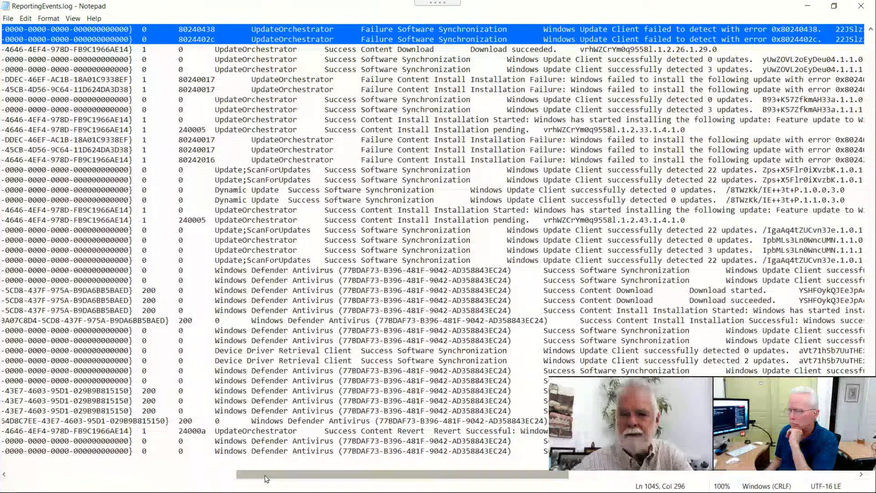
left_click_drag(237, 479, 30, 485)
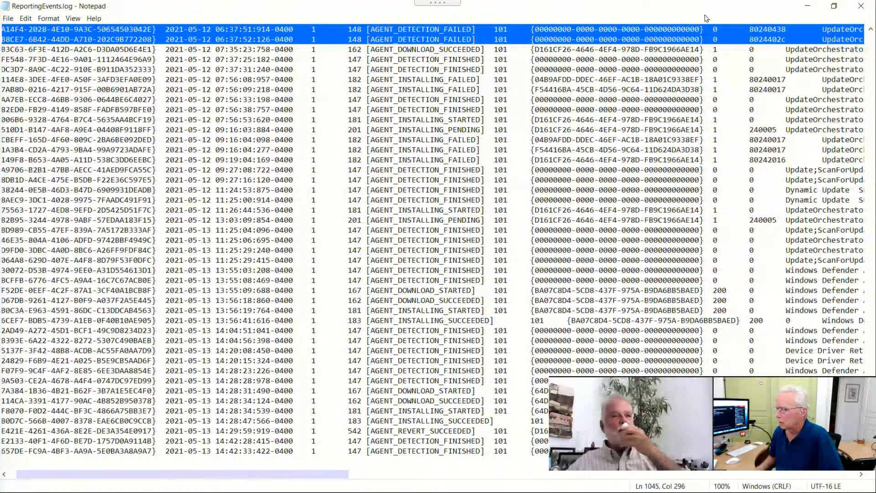
Step: Close the log file and look inside the DataStore folder, returning to SoftwareDistribution
left_click(860, 6)
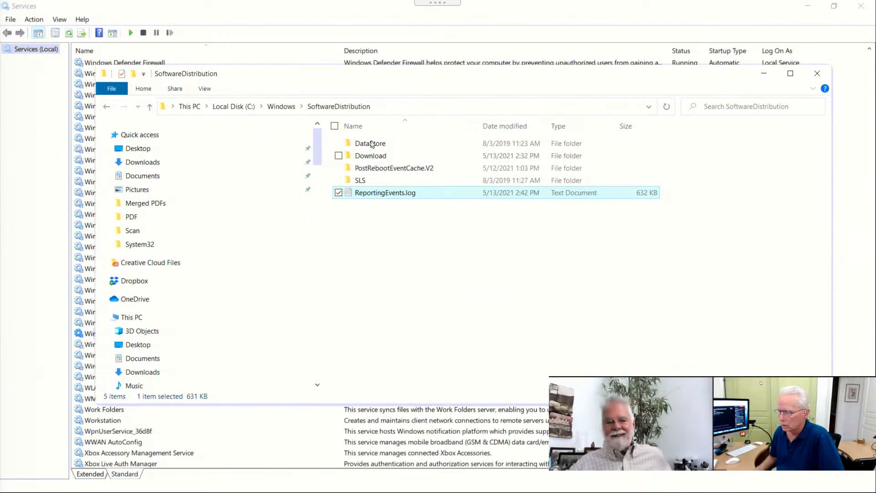
double_click(371, 143)
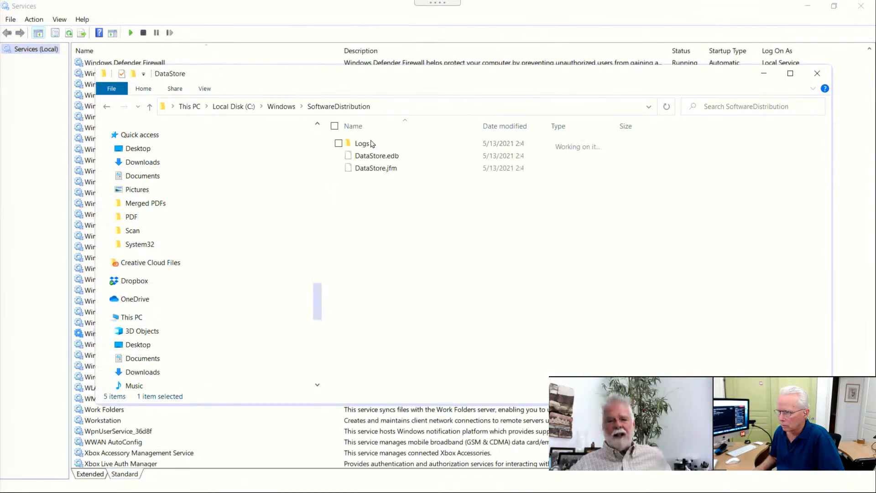
left_click(349, 107)
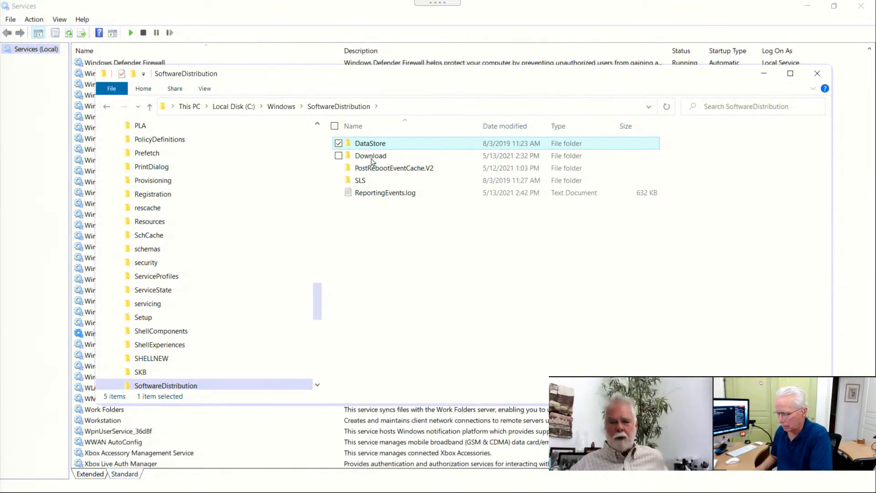
Step: Select all items in the SoftwareDistribution folder, start deleting them permanently, and cancel the deletion
key("ctrl+a")
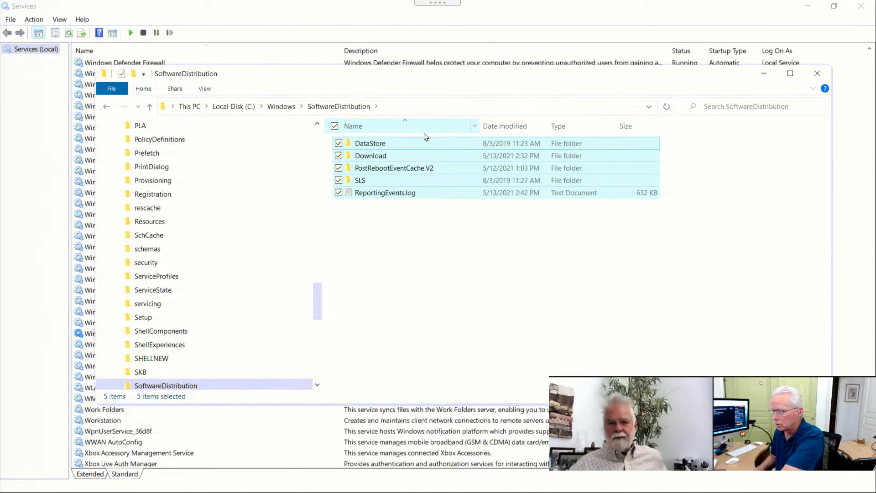
key("shift+Delete")
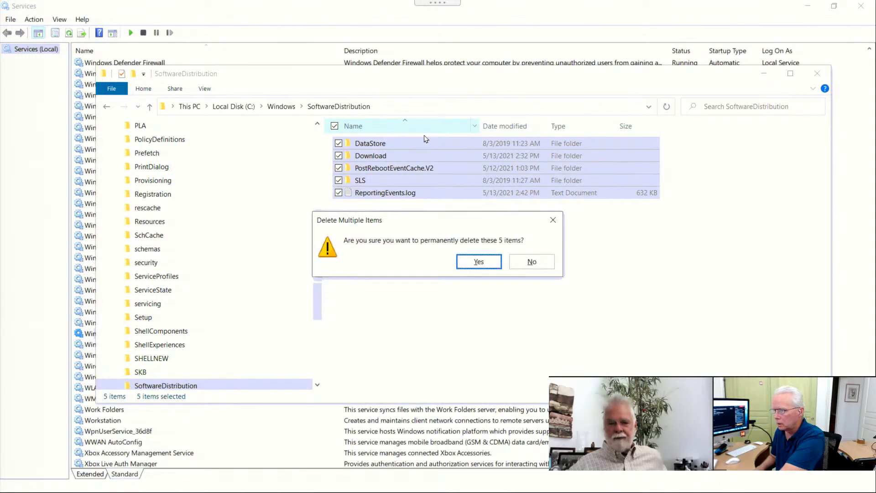
left_click(473, 264)
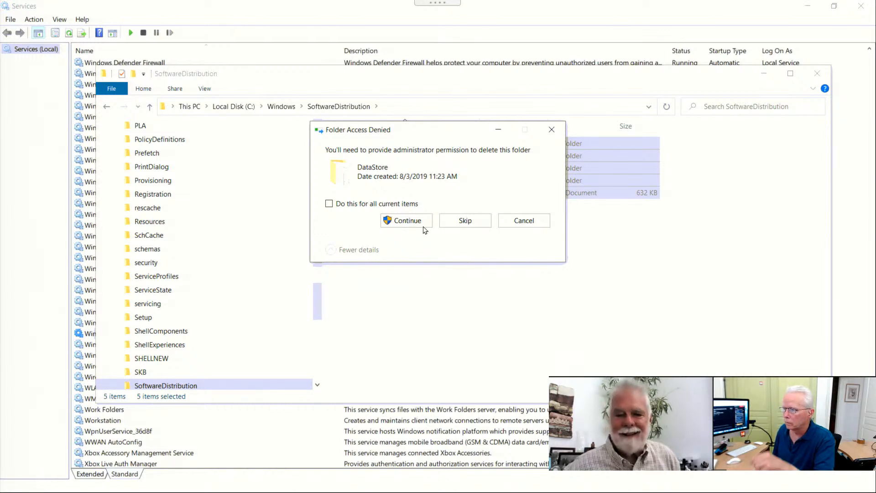
left_click(506, 223)
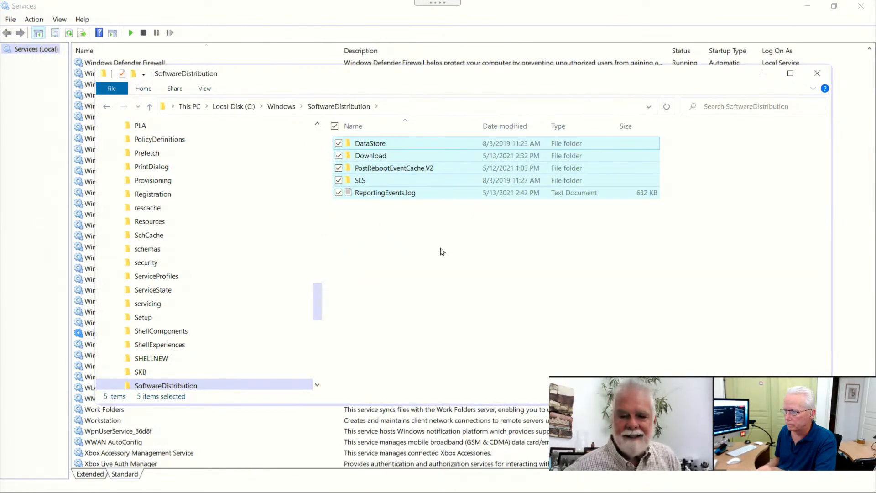
Step: Switch to Services and set the Windows Update service's startup type to Disabled, applying the change
key("alt+Tab")
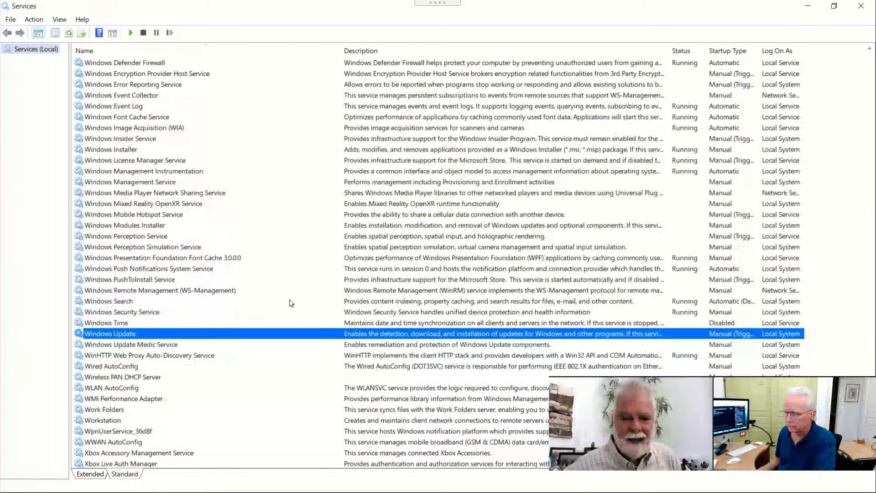
right_click(127, 338)
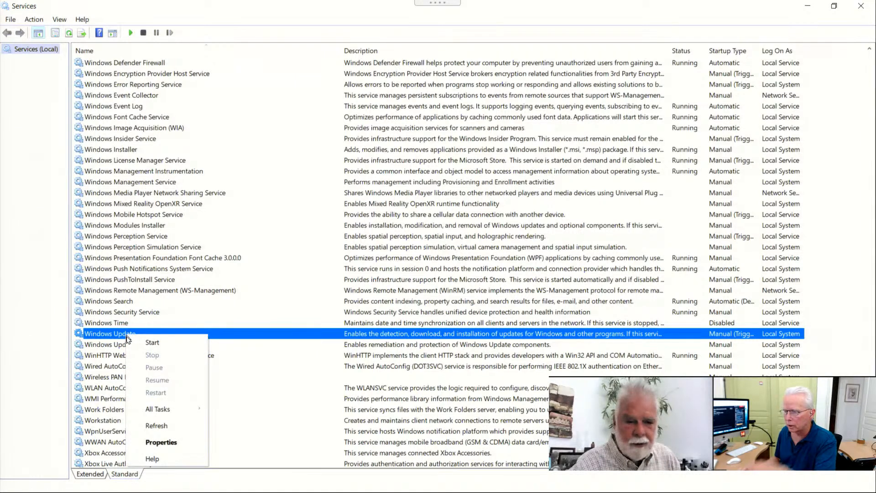
left_click(161, 442)
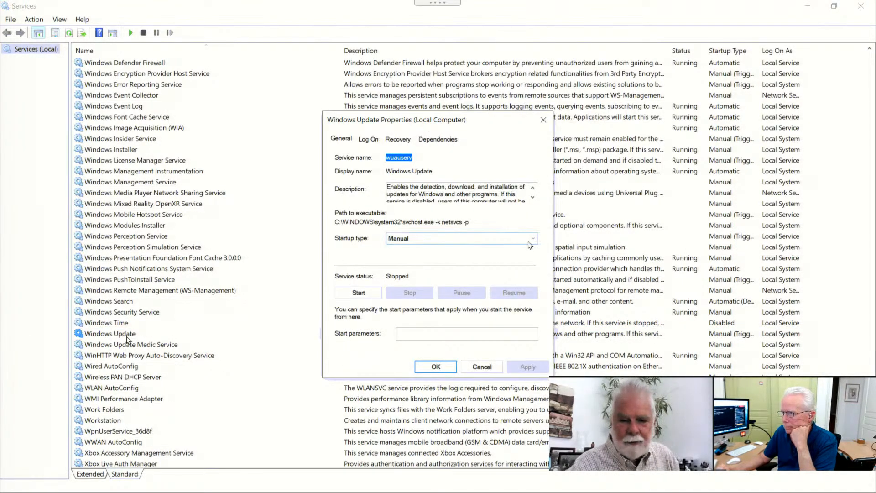
left_click(532, 241)
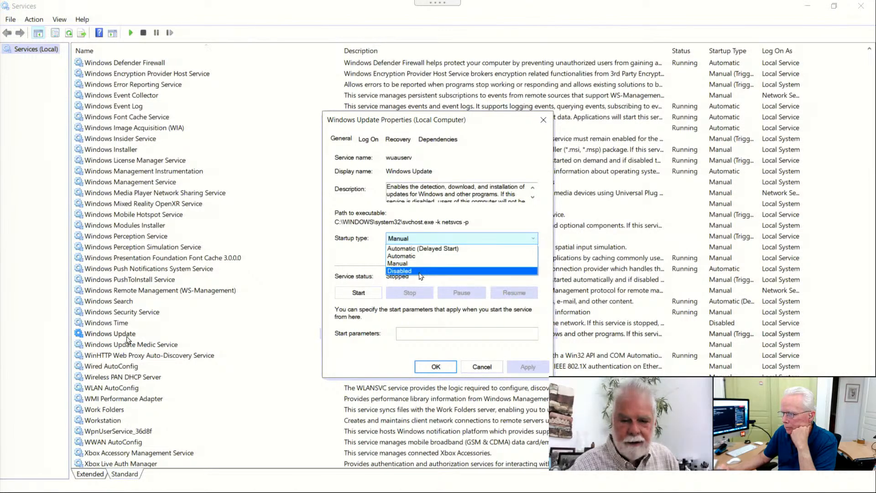
left_click(422, 272)
left_click(528, 366)
left_click(434, 367)
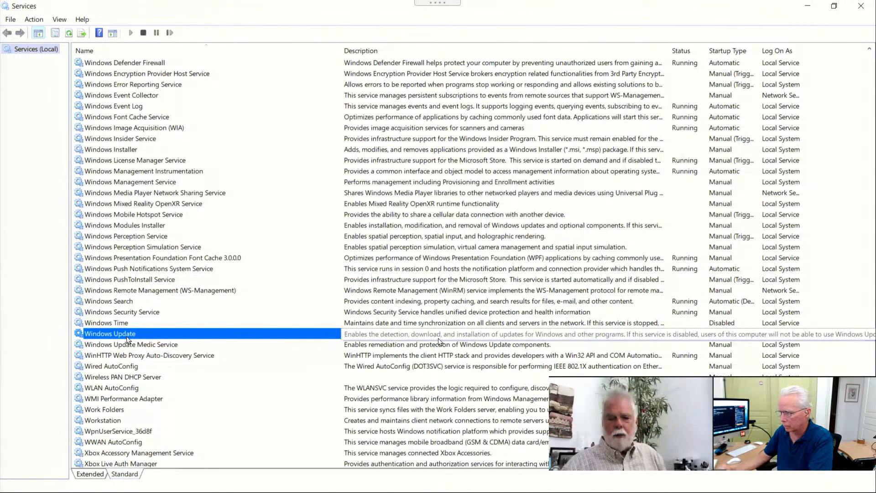
Step: Return to the SoftwareDistribution folder and permanently delete all selected items, granting administrator permission for all of them
key("alt+Tab")
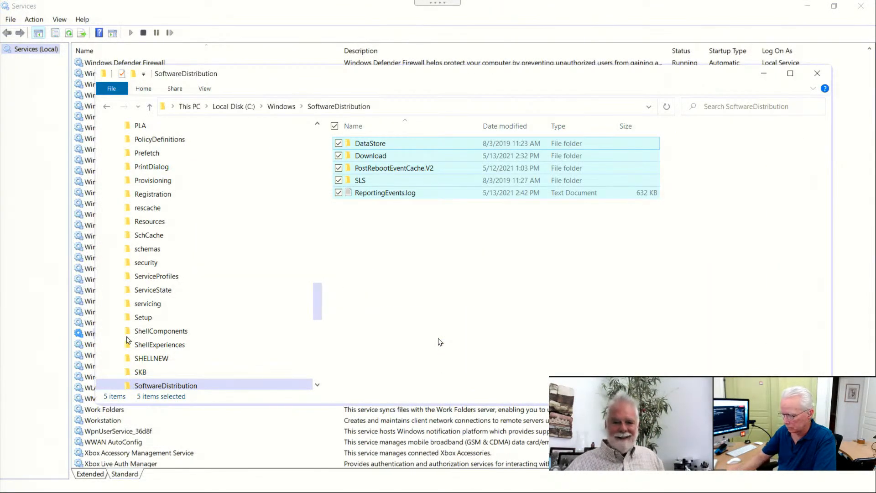
key("shift+Delete")
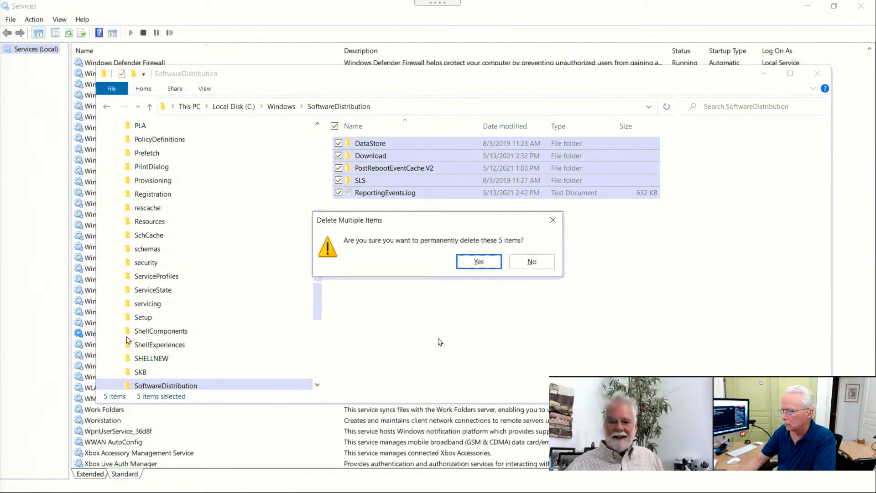
key("Return")
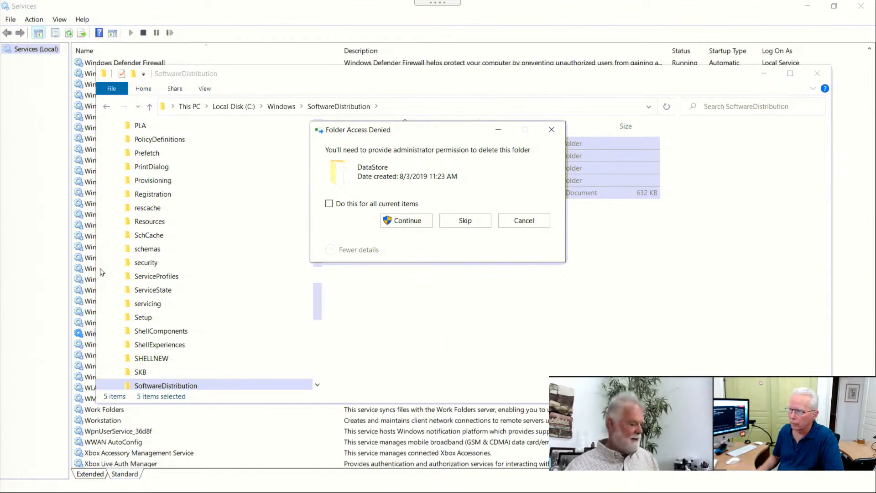
left_click(420, 225)
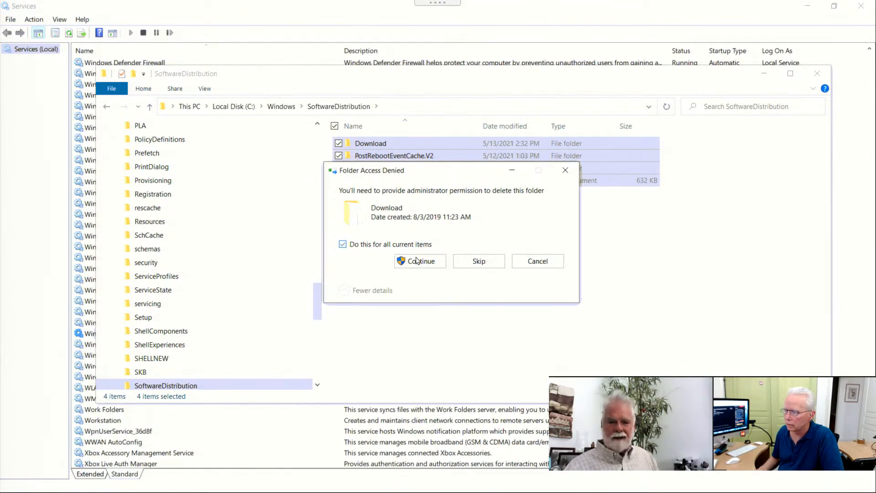
left_click_drag(434, 169, 442, 212)
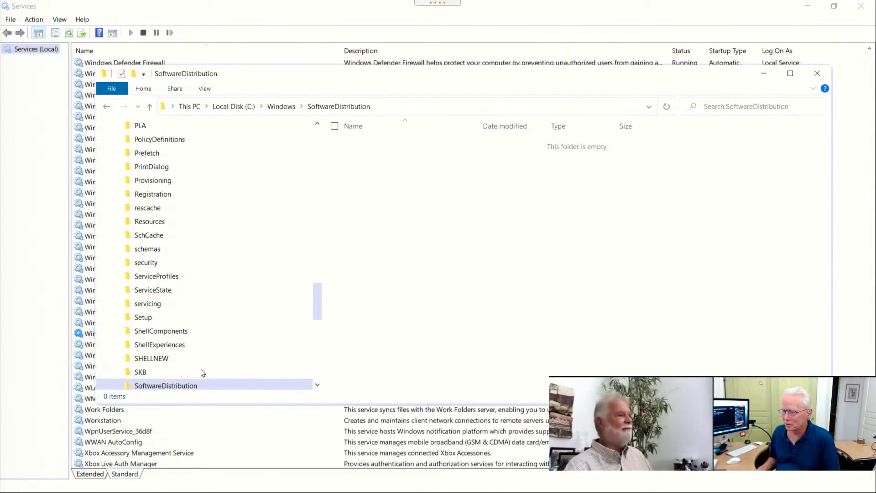
Step: Delete the emptied SoftwareDistribution folder with administrator permission, and check the Windows folder's listing for it
right_click(178, 382)
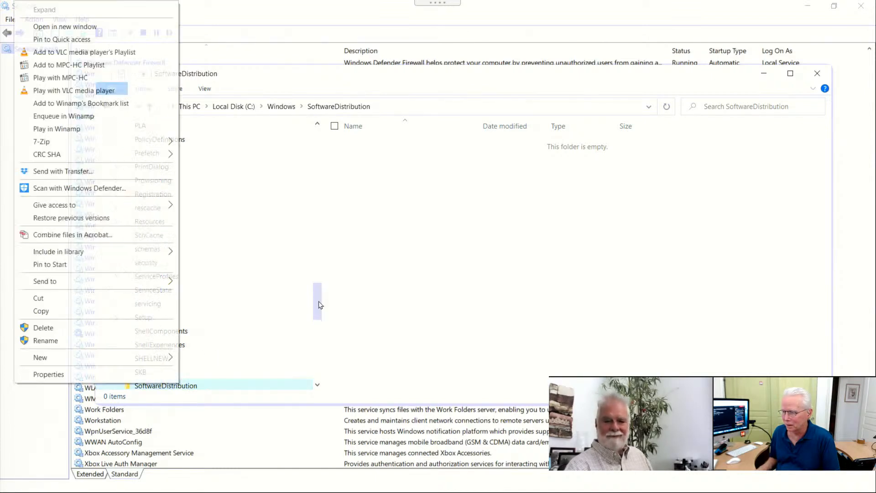
scroll(320, 303, "down", 1)
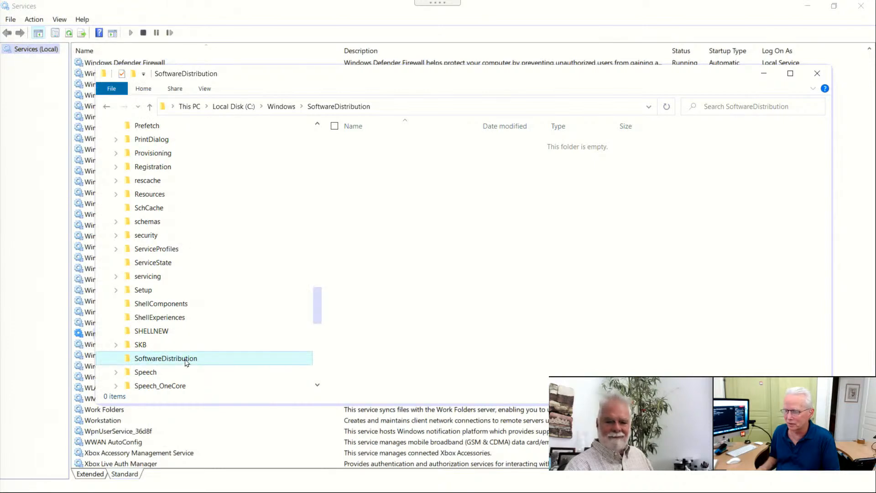
right_click(185, 363)
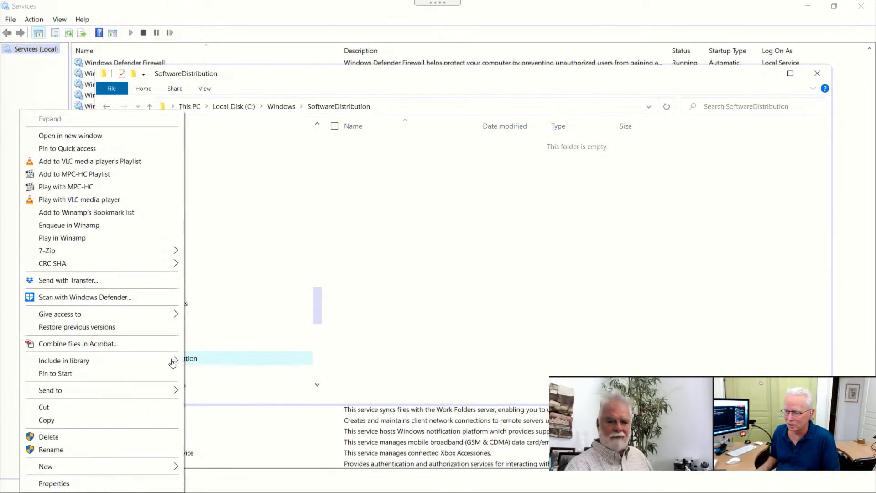
left_click(49, 436)
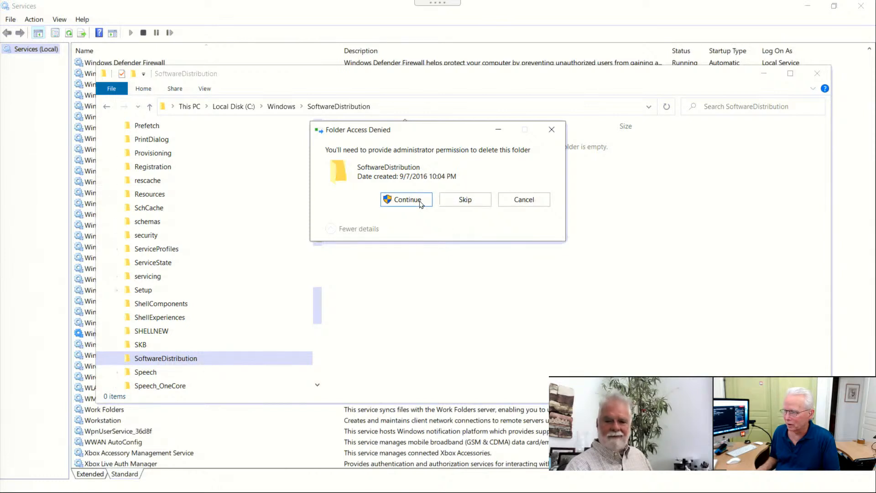
left_click(420, 203)
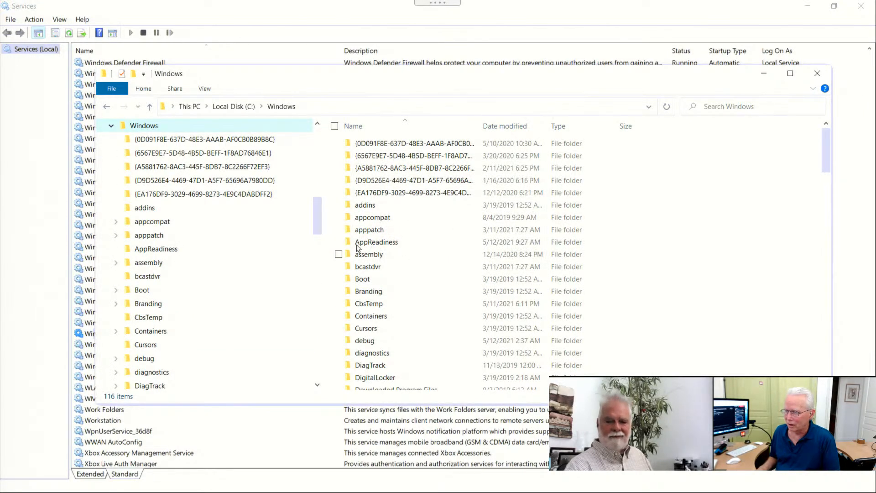
left_click_drag(822, 172, 802, 280)
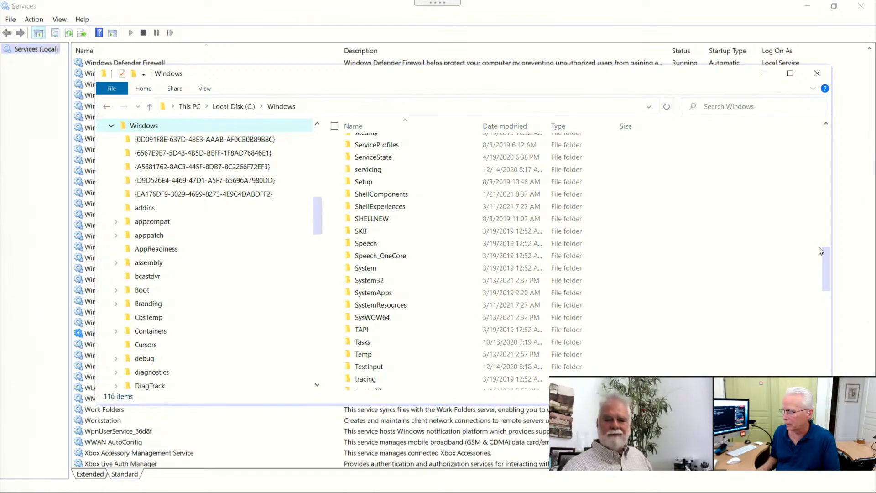
Step: Look through the Windows folder again for the SoftwareDistribution folder, and minimize the folder window
left_click_drag(825, 253, 822, 154)
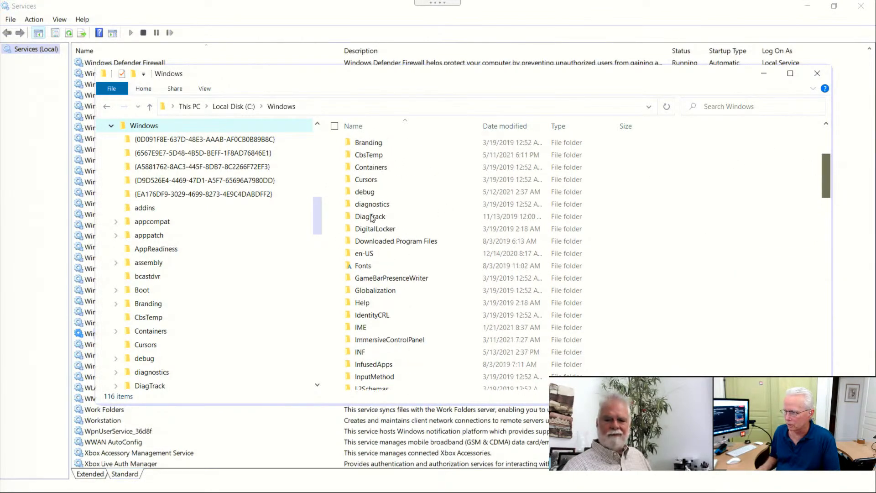
left_click(374, 210)
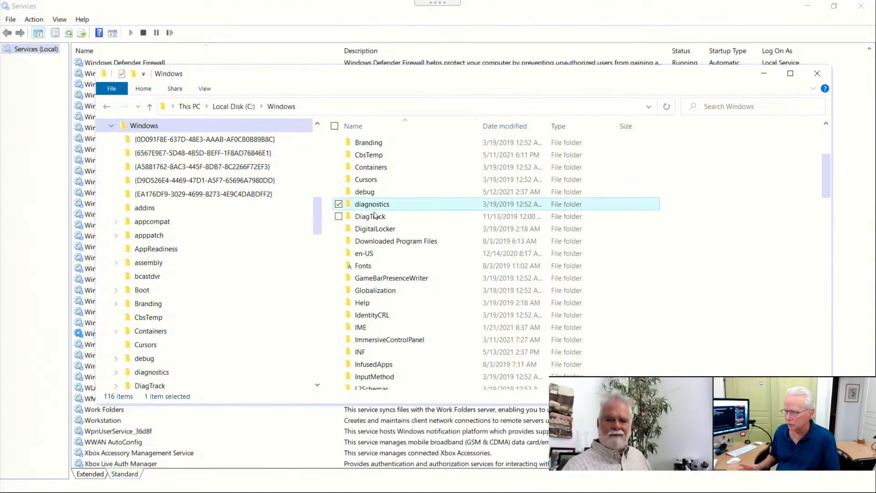
key("s")
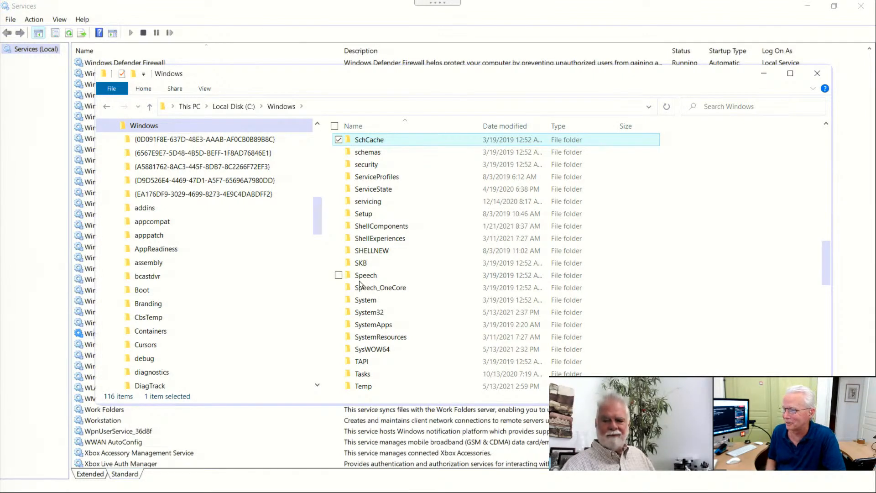
mouse_move(413, 76)
left_mouse_down()
mouse_move(407, 68)
mouse_move(417, 68)
left_mouse_up()
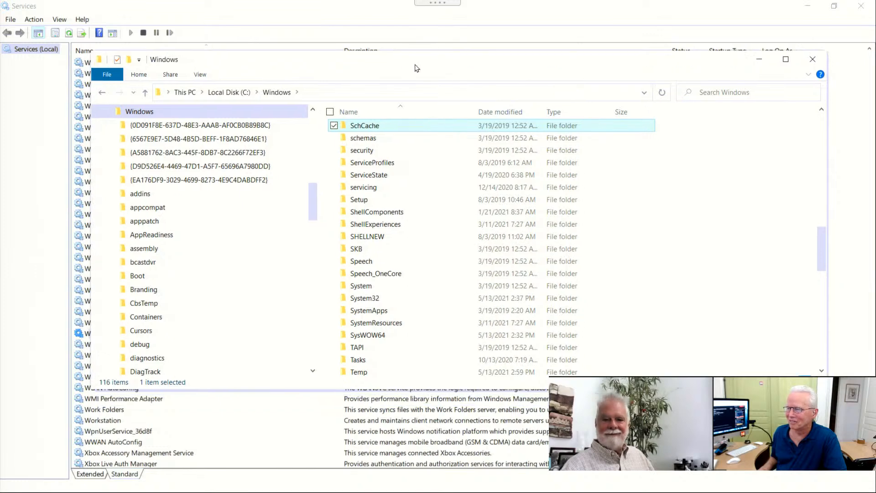
left_click(759, 58)
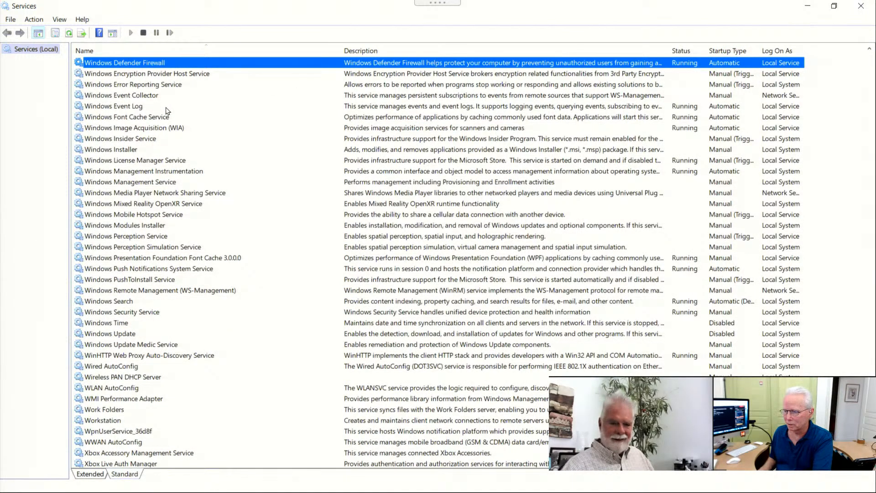
Step: Set the Windows Update service's startup type to Automatic, apply it, and start the service
left_click(110, 335)
right_click(110, 336)
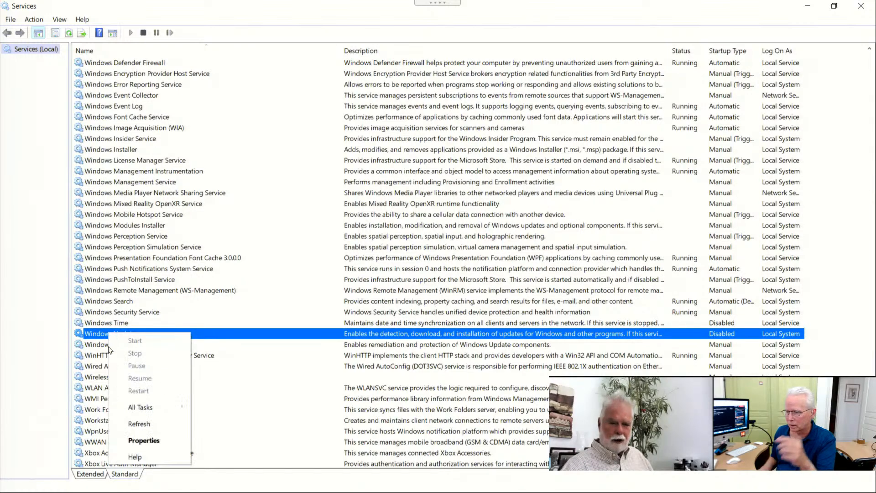
left_click(144, 441)
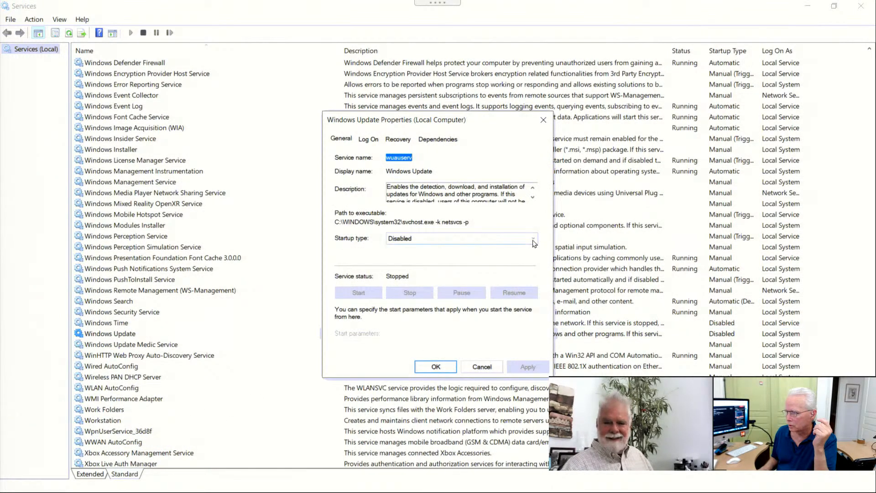
left_click(531, 242)
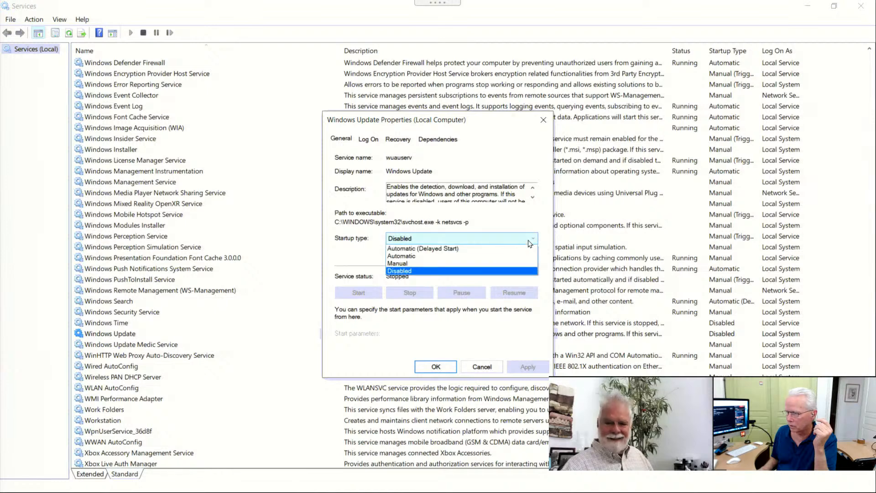
left_click(410, 257)
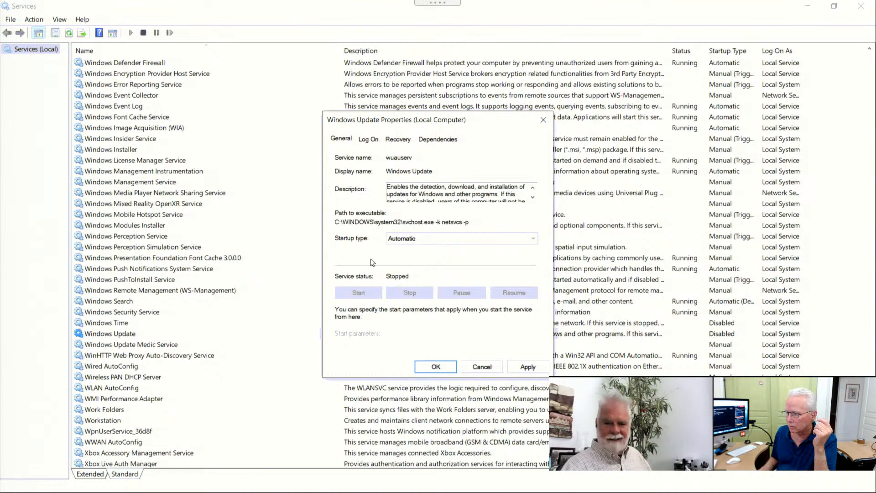
left_click(528, 368)
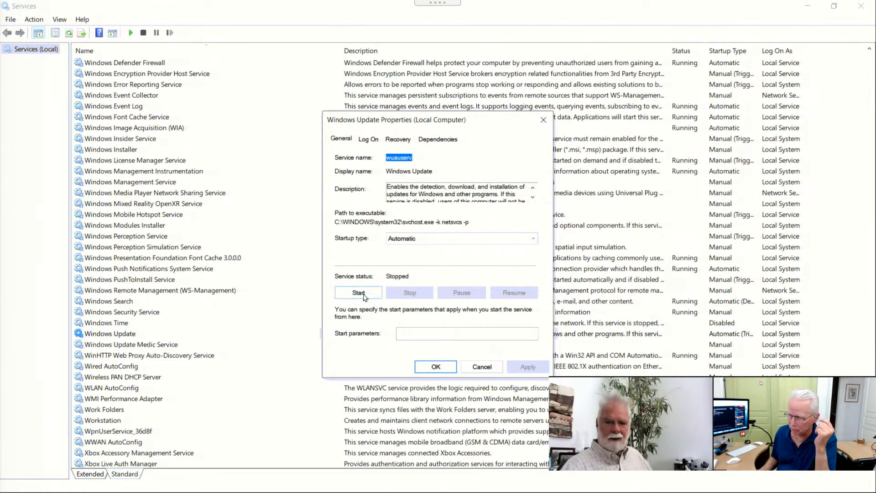
left_click(365, 295)
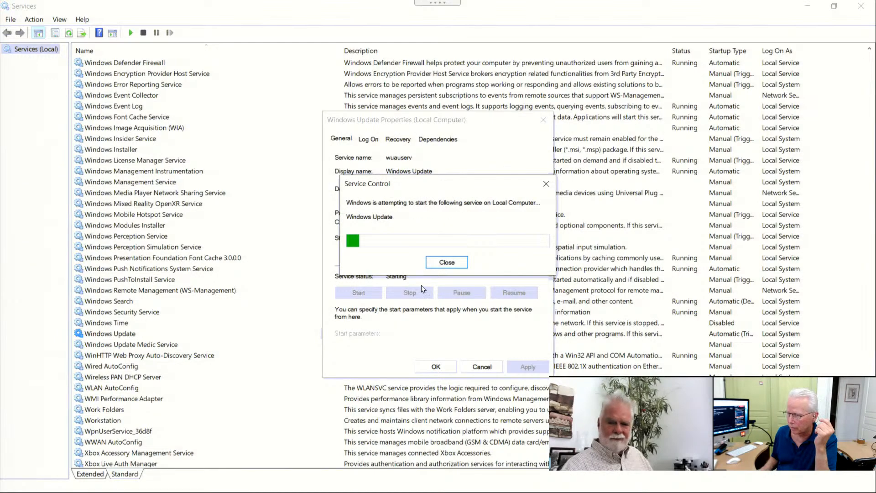
left_click(436, 367)
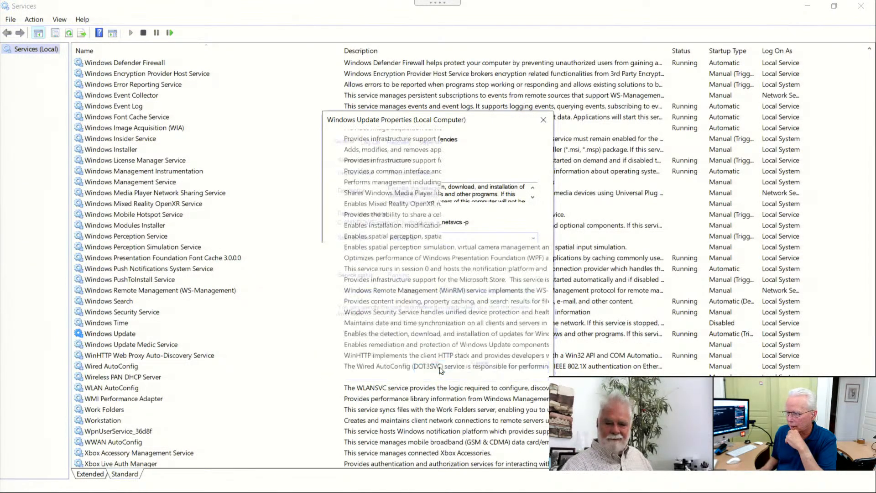
Step: Switch back to the Windows folder in File Explorer, find the SoftwareDistribution folder and open it
key("alt+Tab")
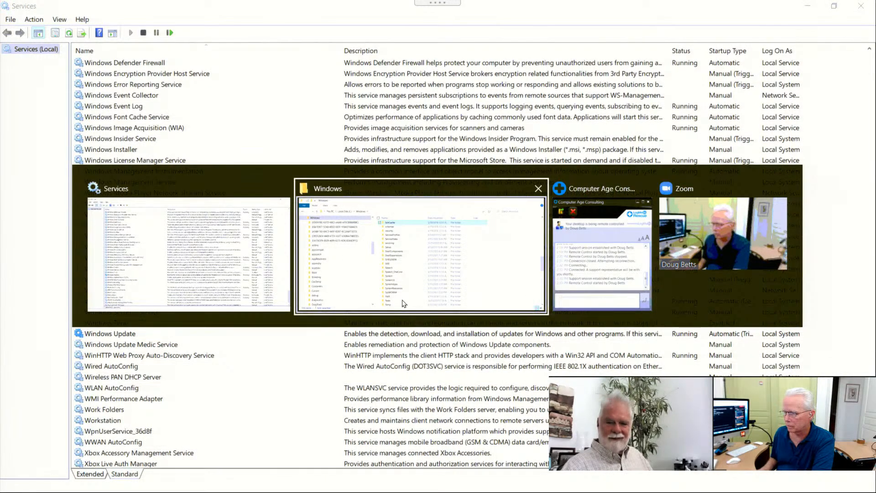
left_click(418, 311)
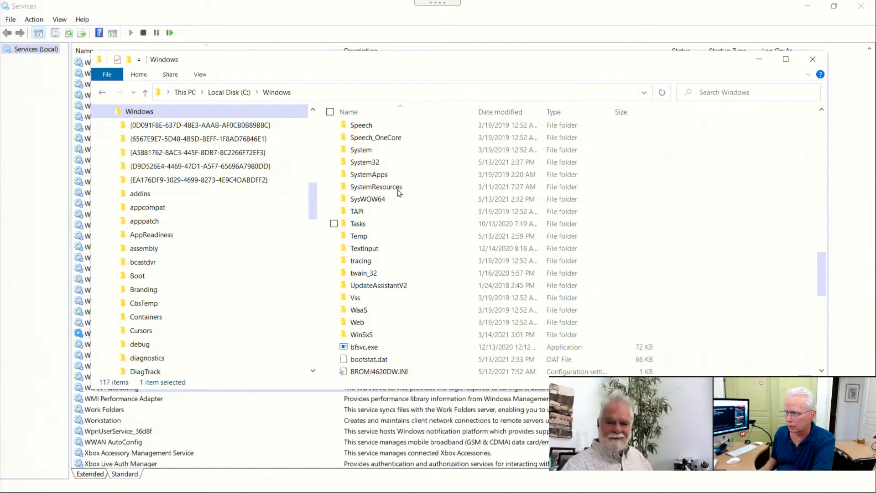
left_click(205, 112)
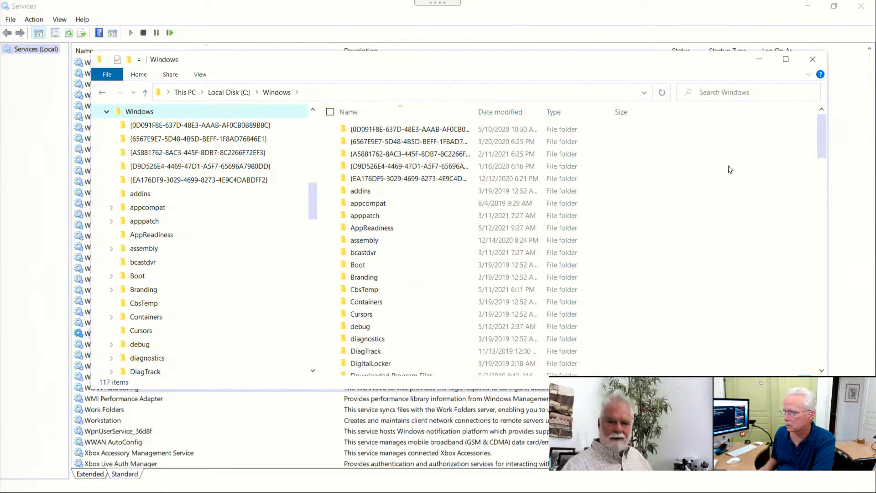
left_click(374, 253)
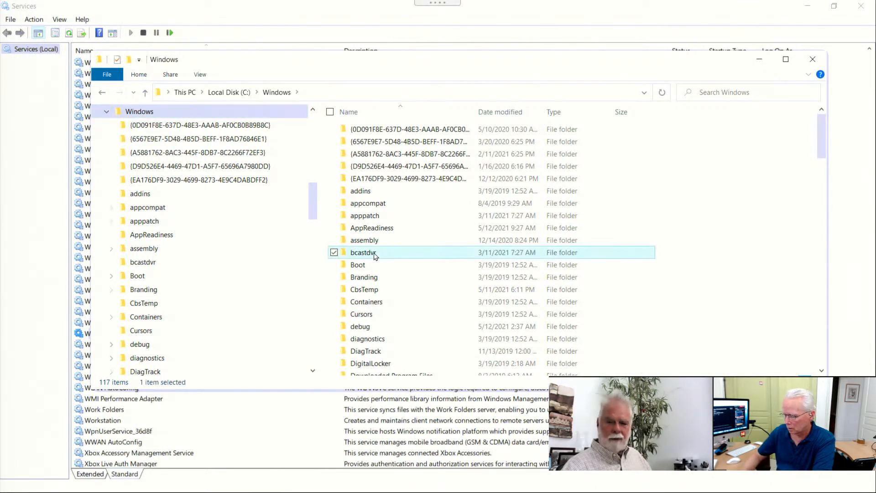
type("so")
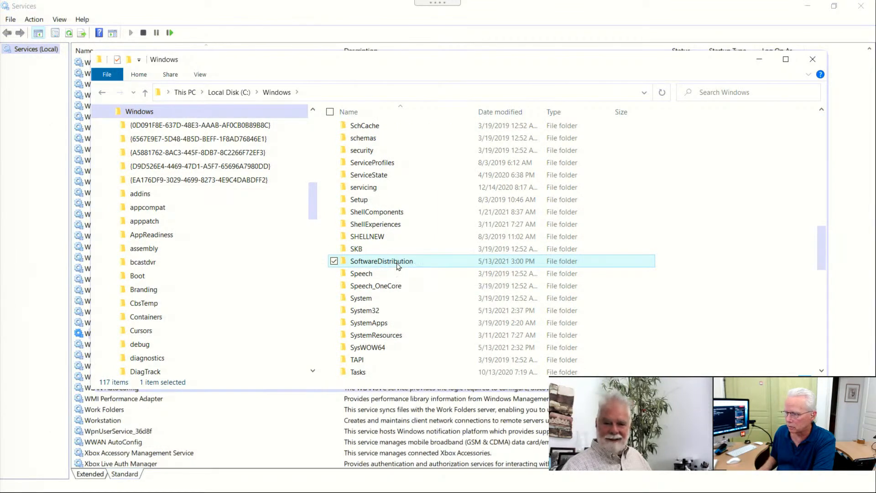
double_click(397, 265)
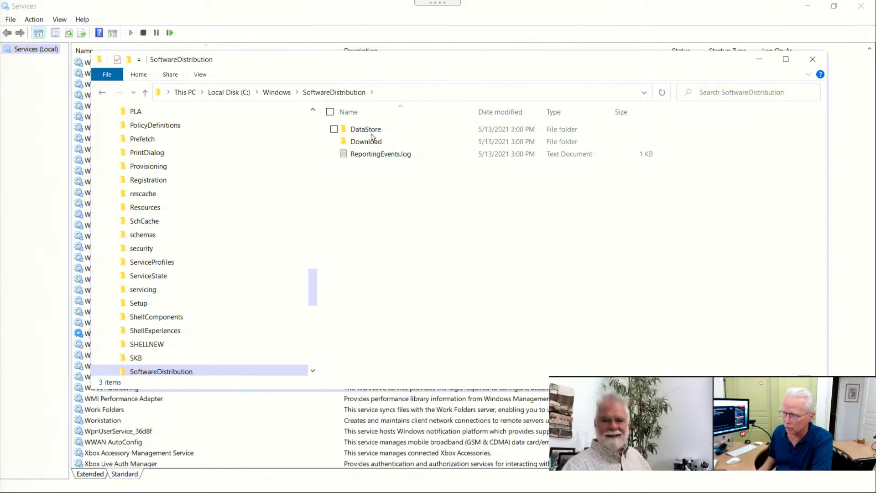
Step: Inspect the DataStore folder and the contents of ReportingEvents.log inside SoftwareDistribution, and close the log
double_click(371, 132)
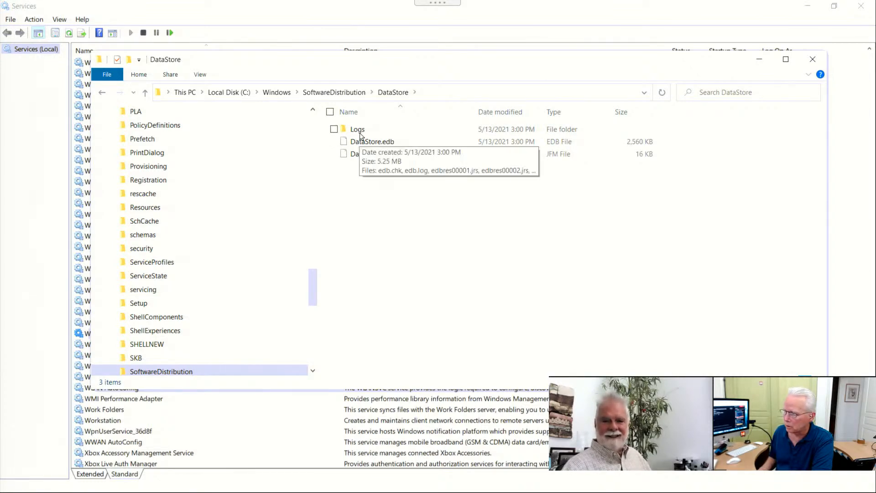
double_click(360, 132)
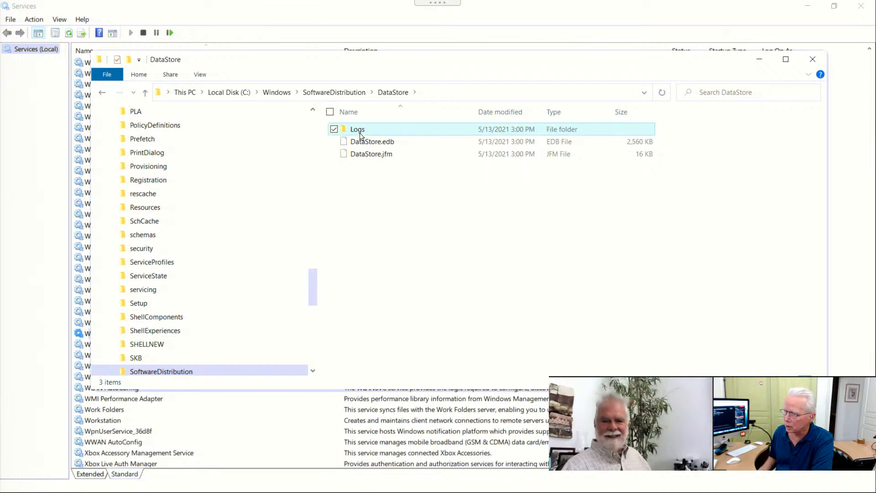
left_click(387, 93)
left_click(353, 93)
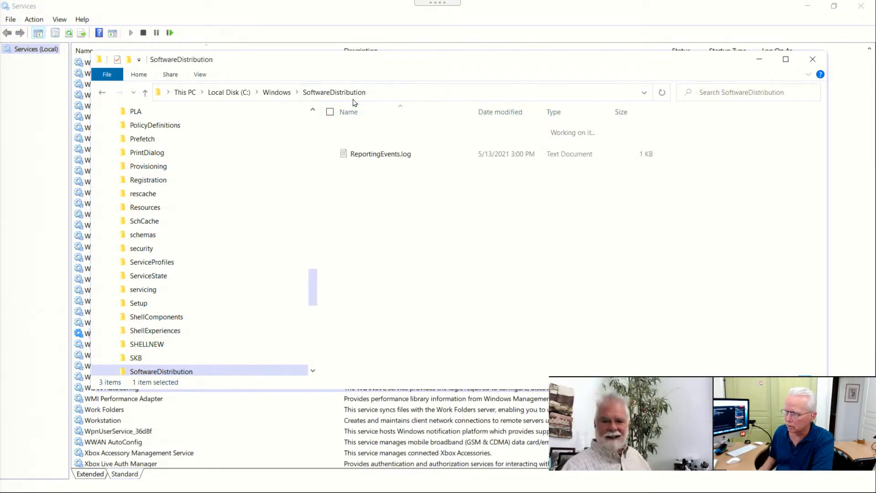
double_click(364, 155)
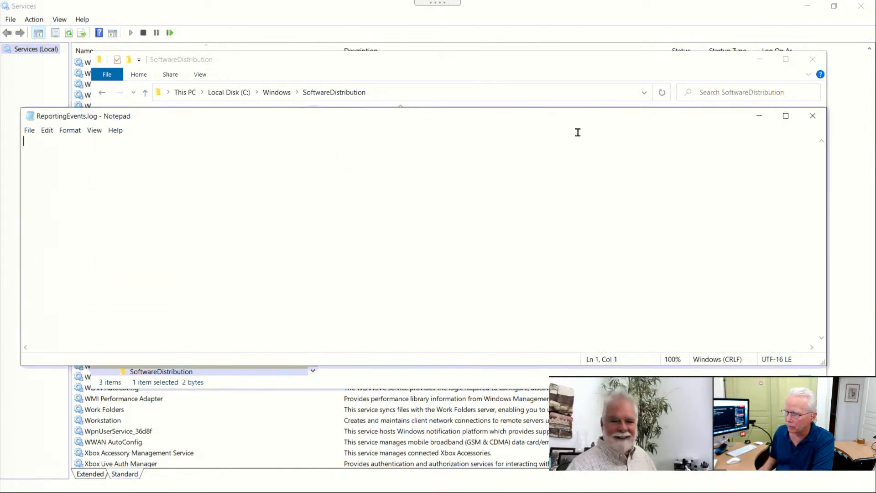
left_click(813, 115)
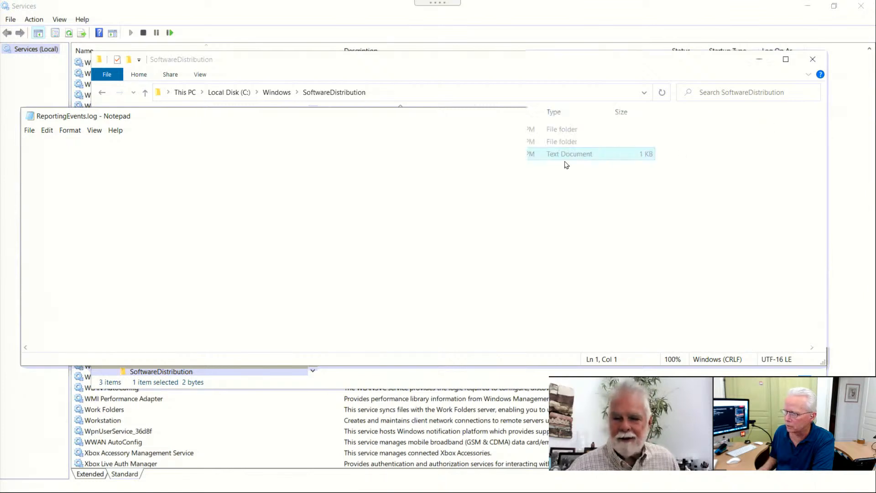
Step: Inspect the Download folder and its SharedFileCache subfolder, return to SoftwareDistribution, and close the folder window
double_click(380, 143)
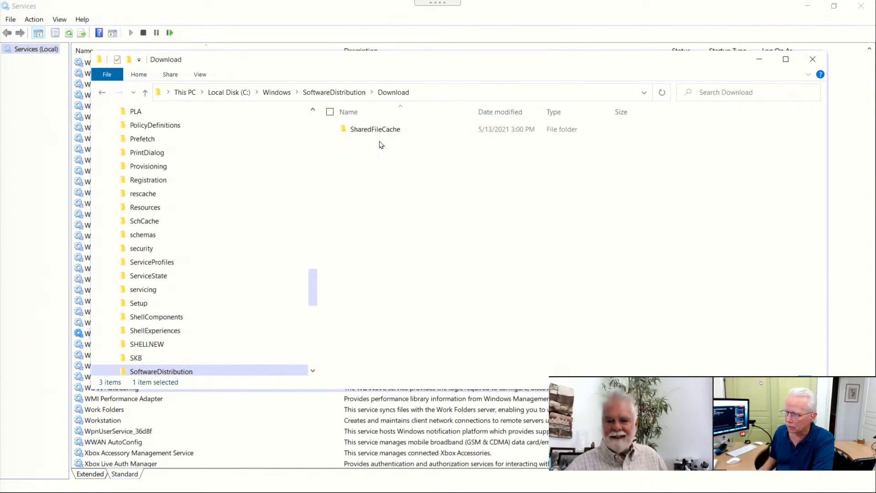
double_click(381, 131)
left_click(389, 93)
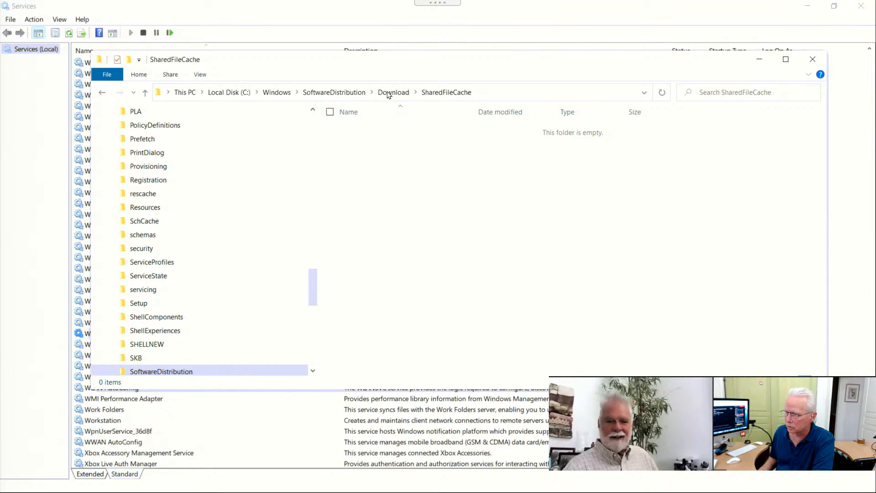
left_click(355, 96)
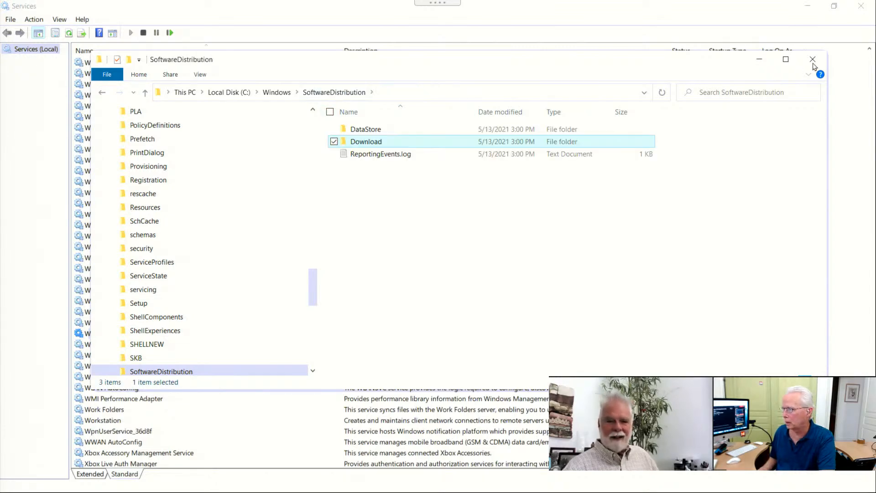
key("ctrl+w")
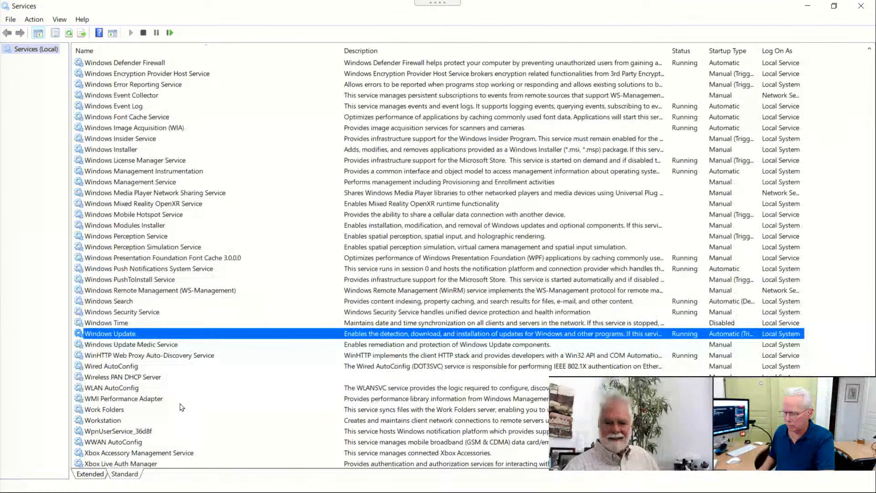
Step: Search for "update set", open the Windows Update settings to check the update status, and close them
key("super")
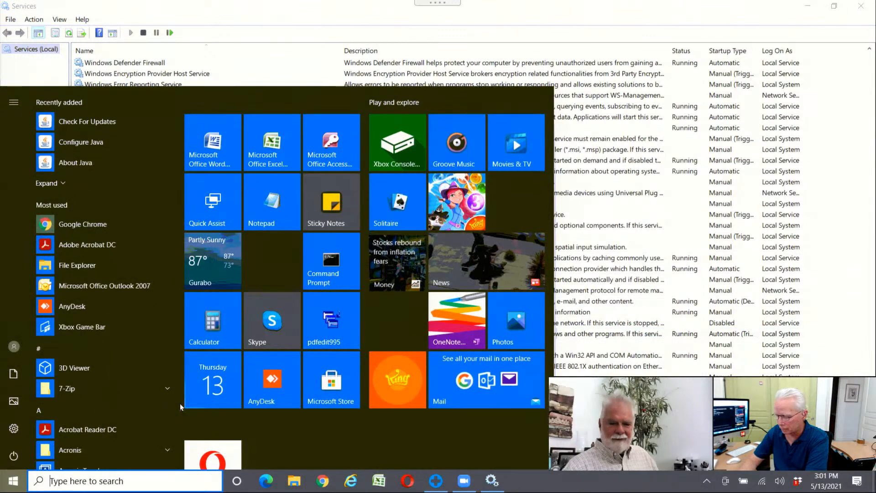
type("u")
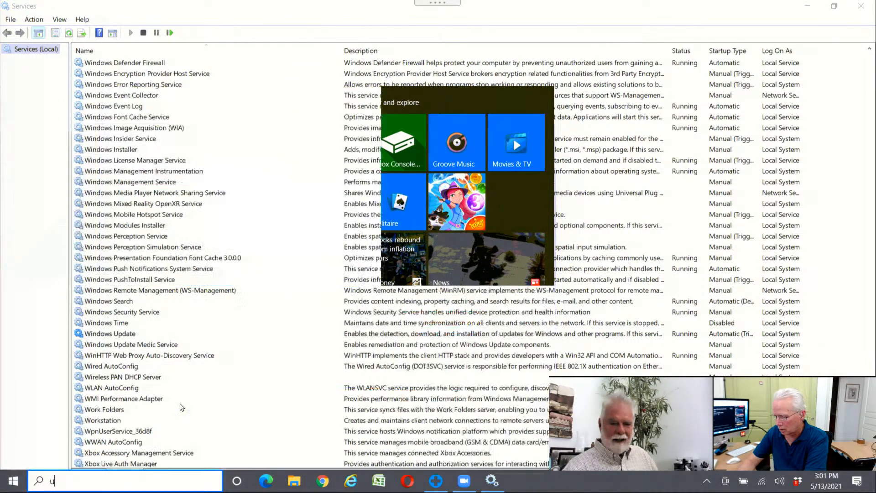
type("pdate set")
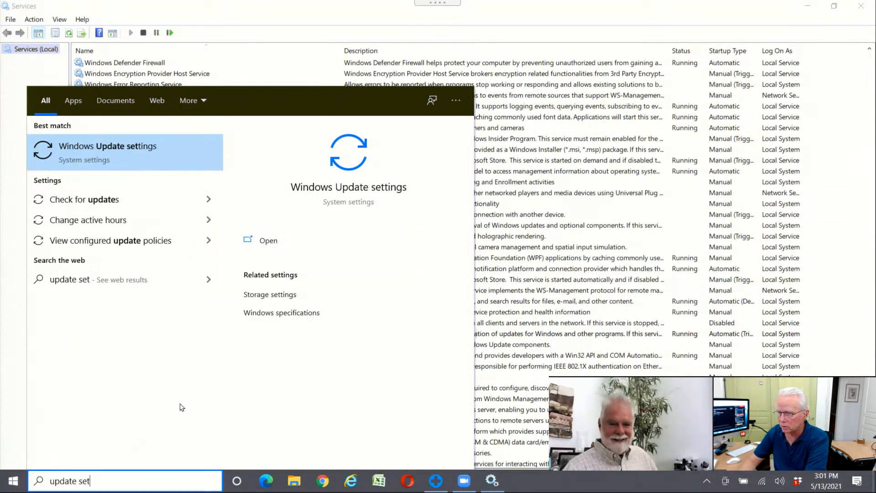
key("Return")
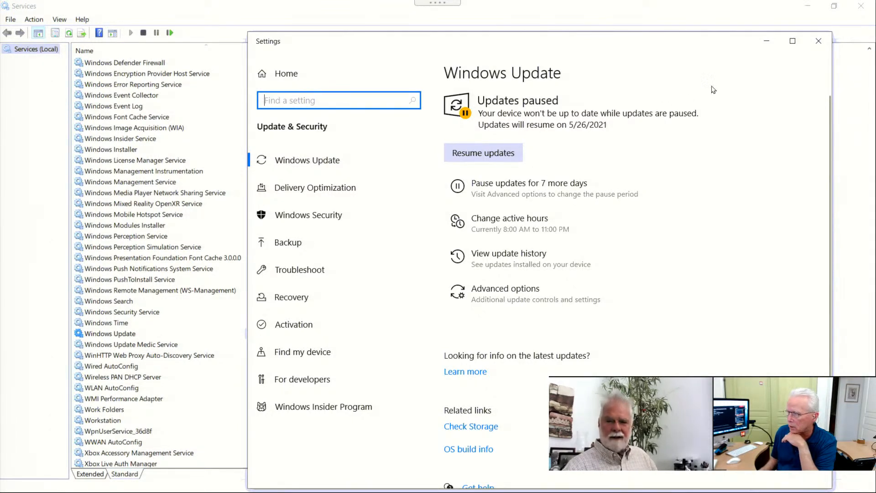
left_click(818, 42)
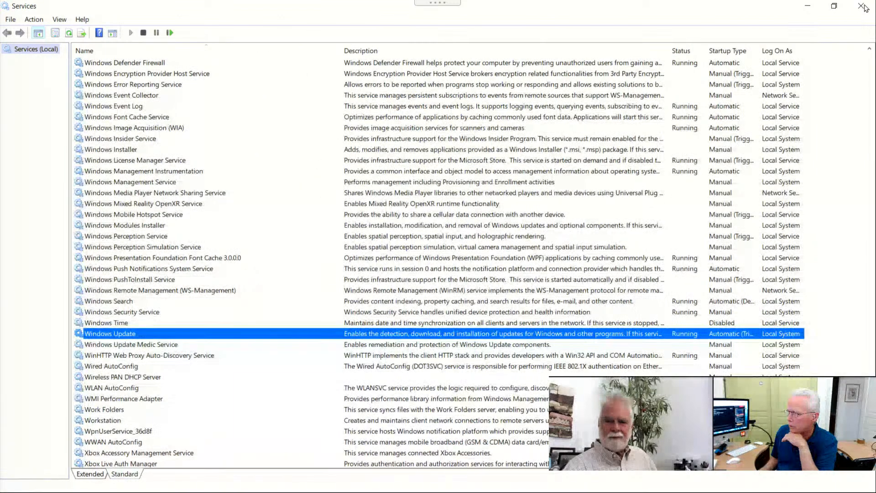
Step: Close the Services window and restart the remote computer, proceeding despite the apps that are still open
left_click(863, 7)
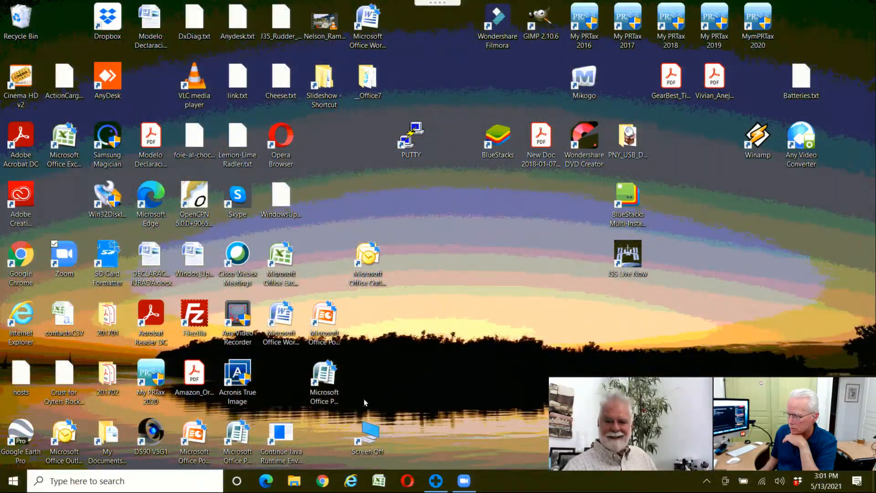
left_click(14, 486)
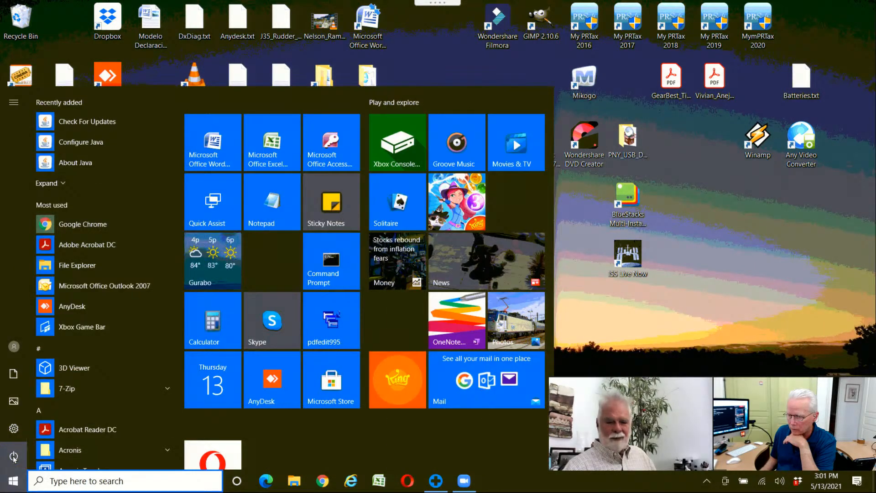
left_click(14, 456)
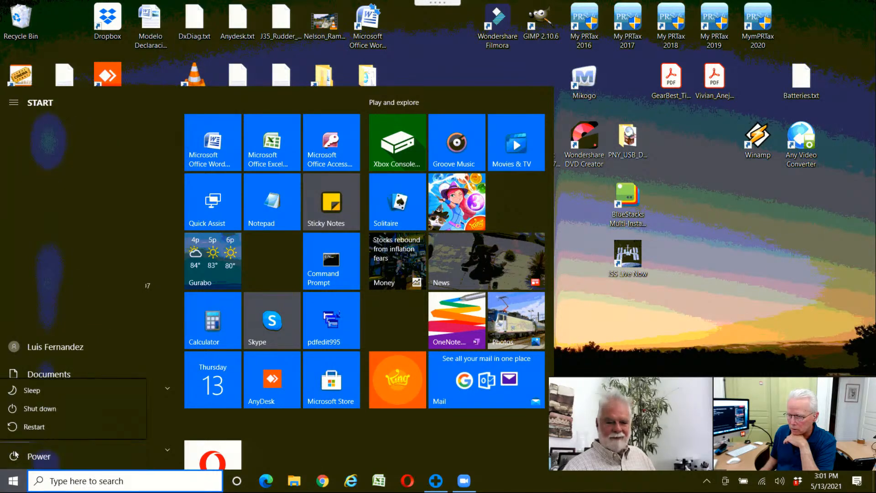
left_click(29, 428)
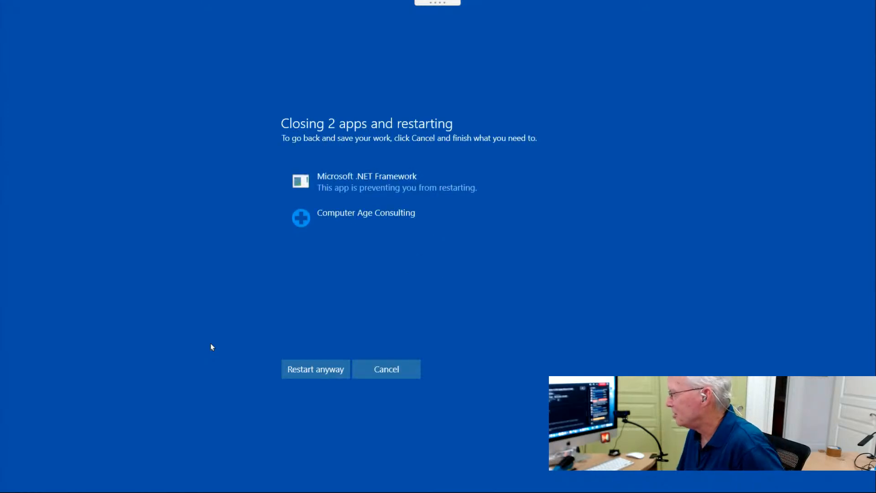
left_click(317, 375)
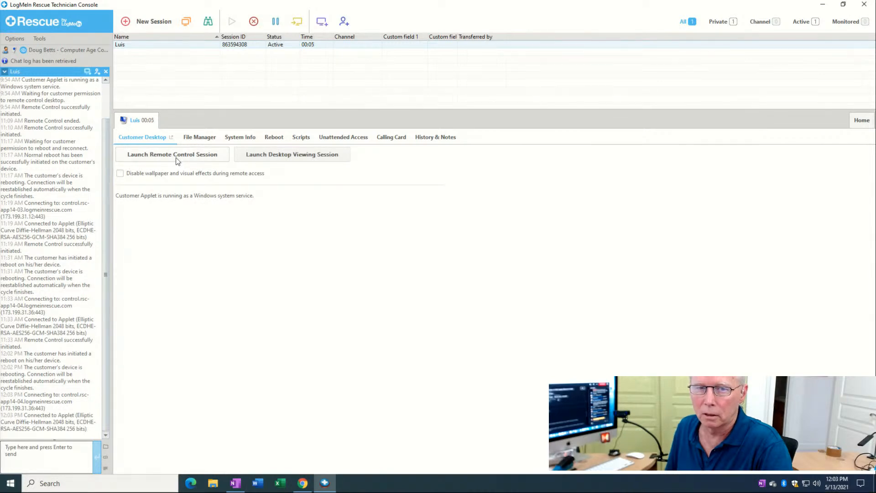
Step: Launch a new remote control session for the customer's computer in LogMeIn Rescue and show it in full screen
left_click(177, 157)
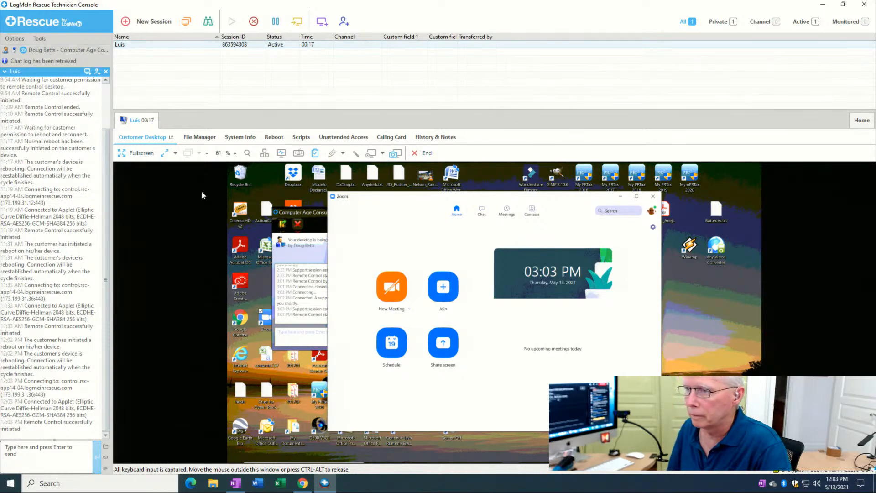
left_click(142, 153)
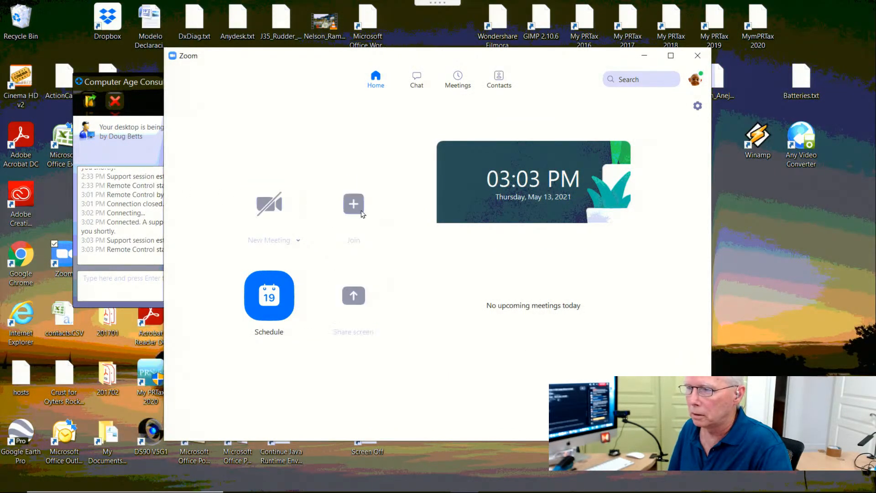
Step: Join the Zoom meeting from the remote computer, entering the meeting passcode and joining with video
left_click(356, 205)
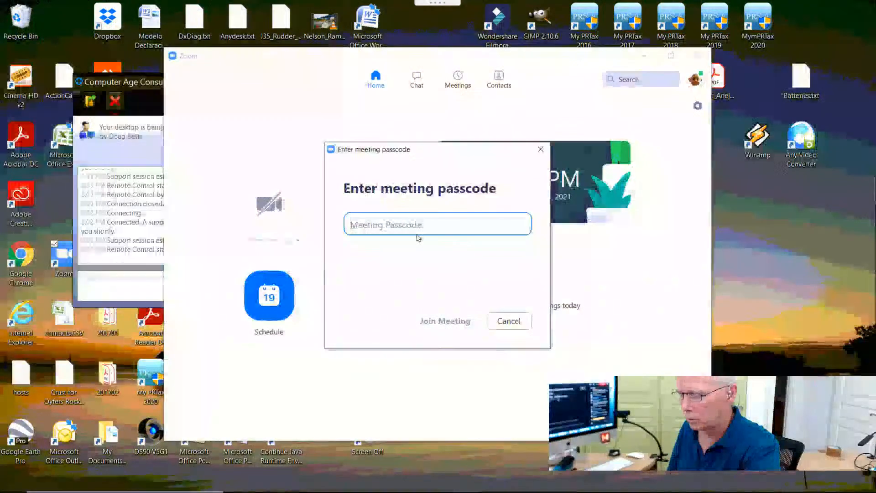
type("**")
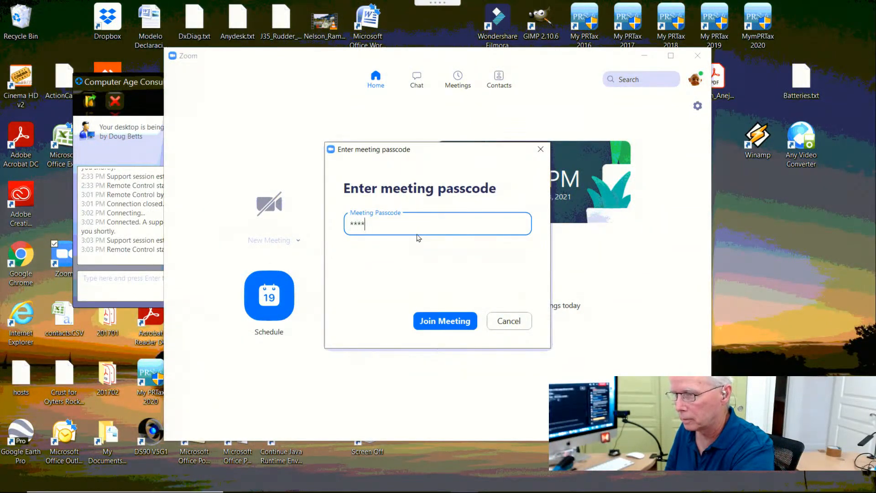
type("***")
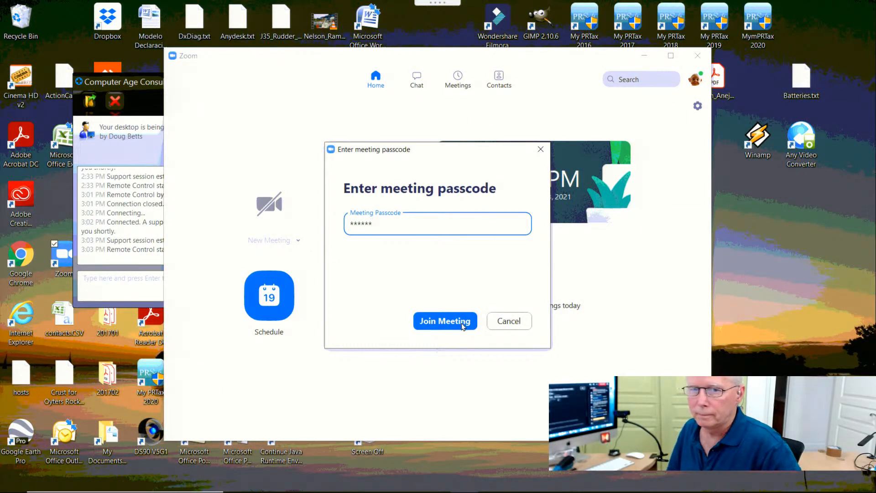
left_click(462, 323)
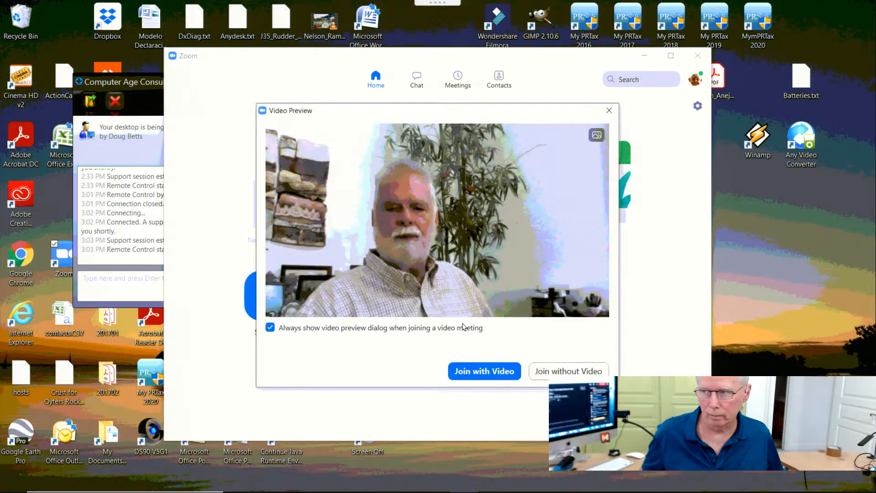
left_click(480, 373)
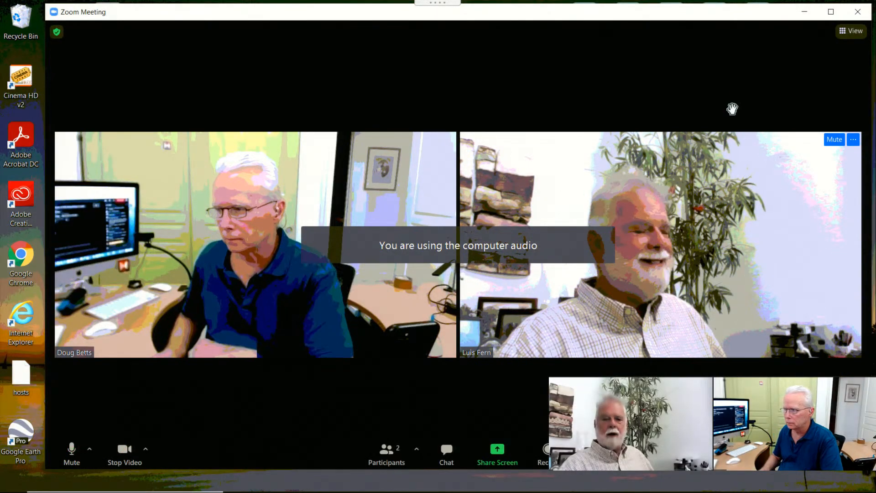
Step: Minimize the Zoom meeting and Zoom home windows, and move the floating meeting video clear of the desktop icons
left_click(804, 13)
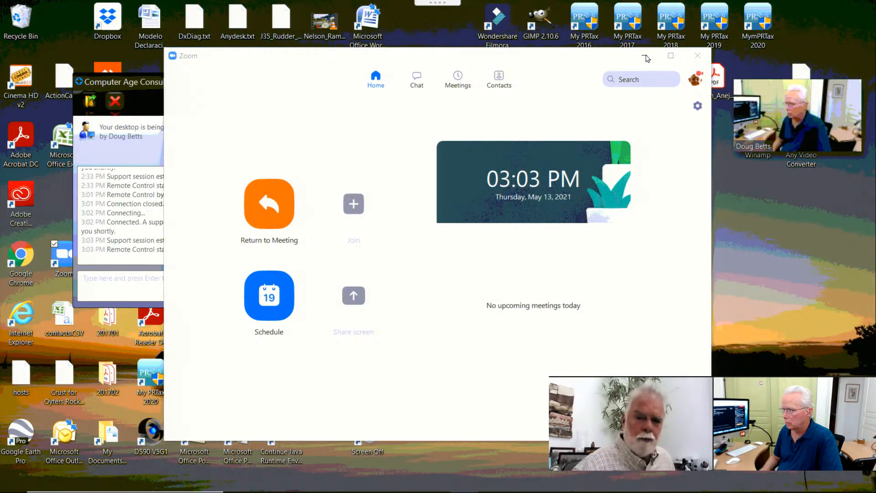
left_click(646, 57)
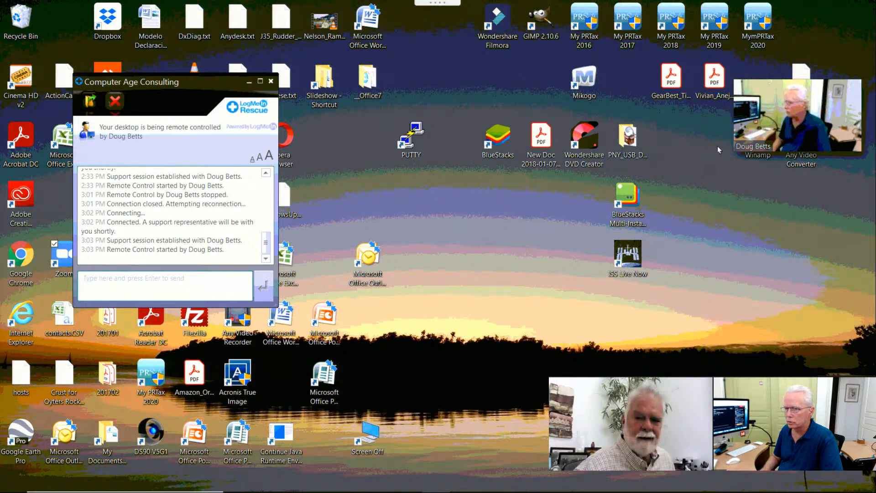
mouse_move(743, 132)
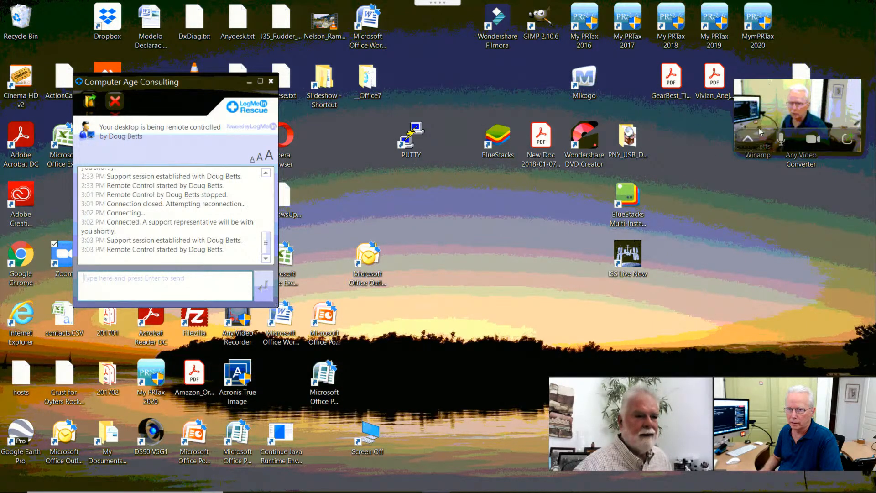
left_click_drag(765, 123, 742, 424)
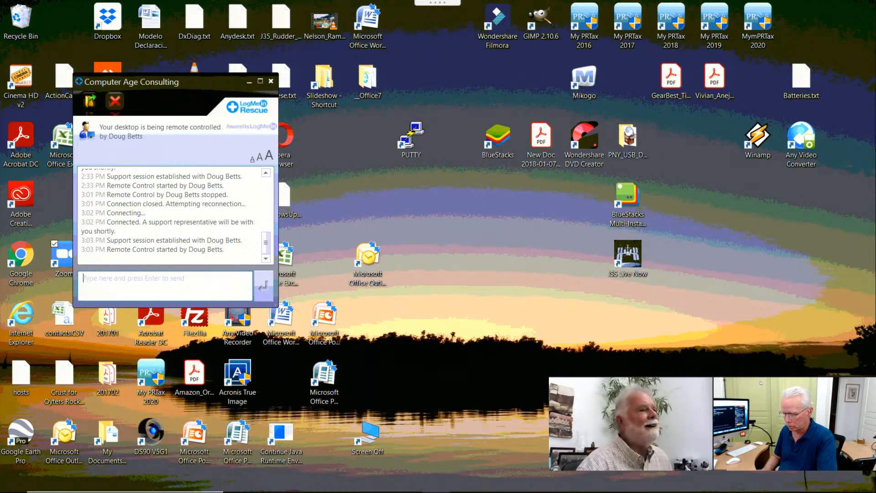
Step: Switch to Google Chrome and load youtube.com
key("super")
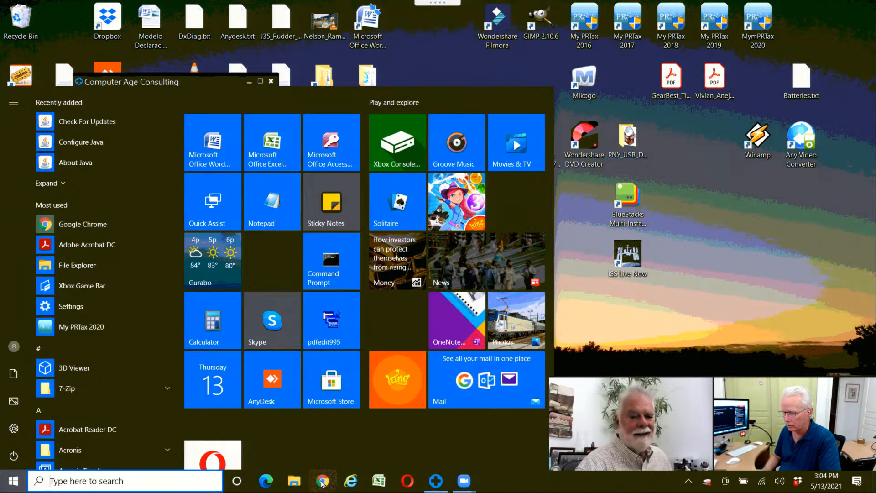
key("super")
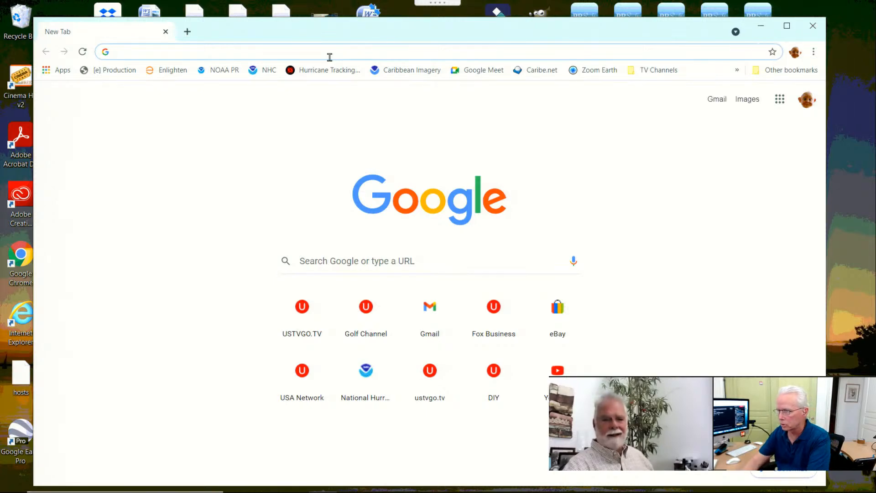
type("youtube")
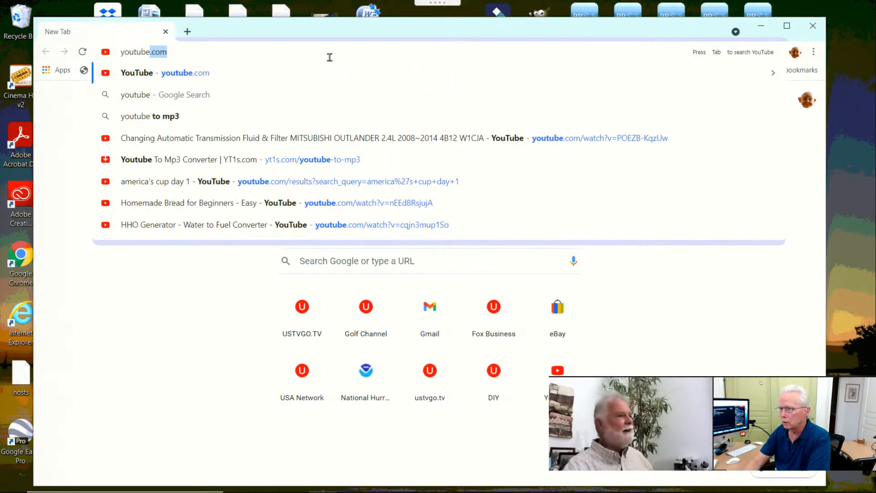
key("Return")
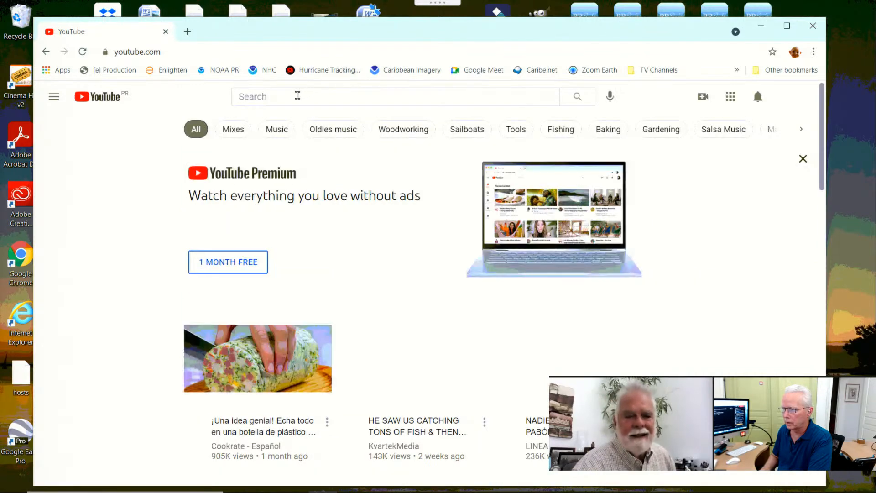
Step: Search YouTube for "livewindowstraining" using the suggested query, and open the Live Windows Training channel from the first video result
left_click(298, 96)
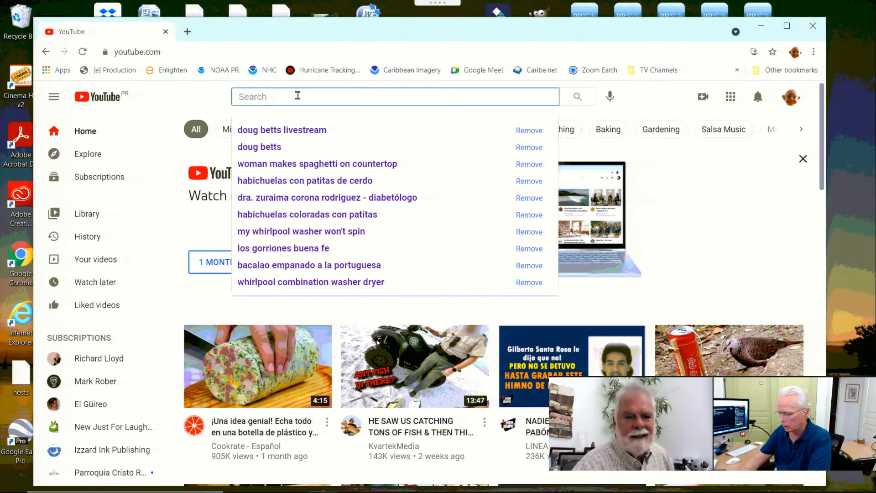
type("livewindows")
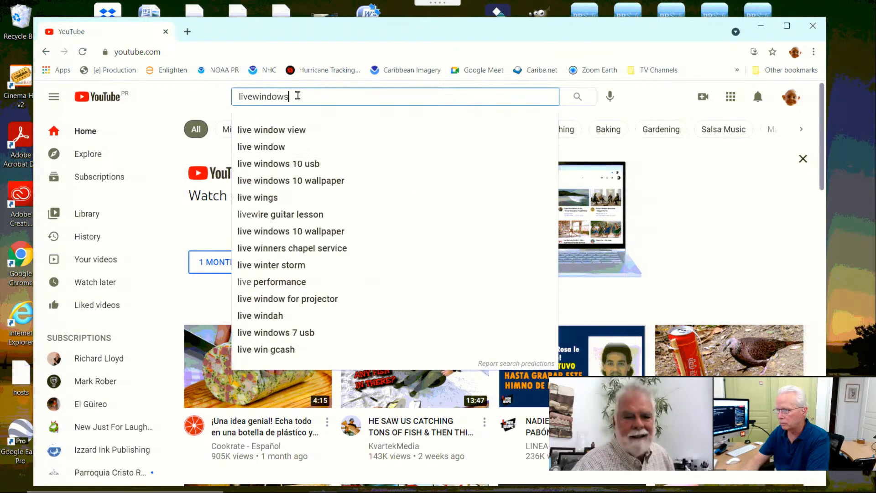
type("training")
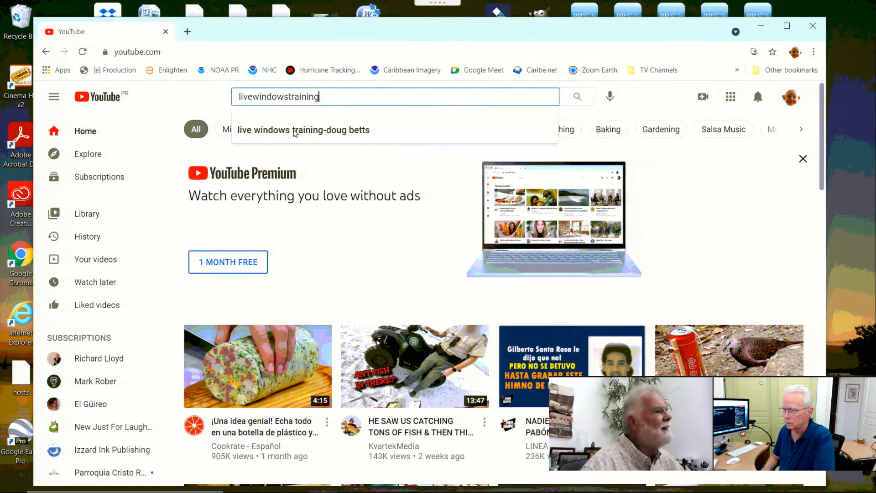
left_click(295, 130)
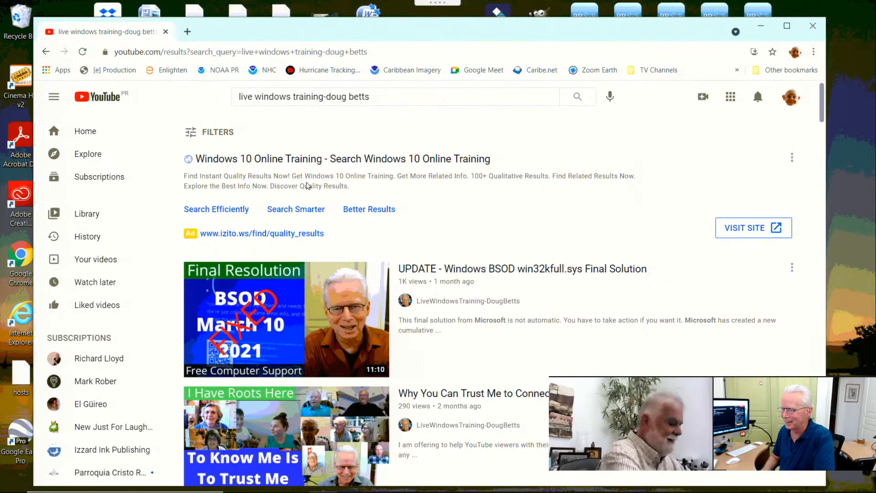
mouse_move(350, 291)
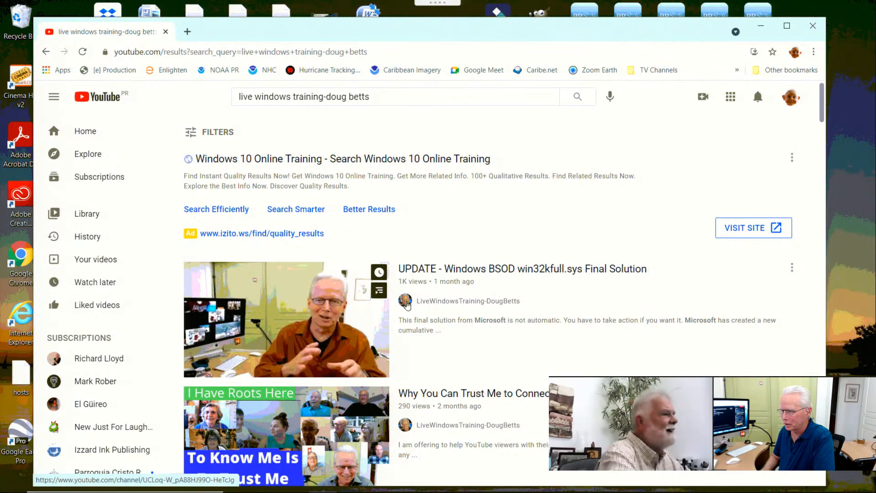
left_click(405, 301)
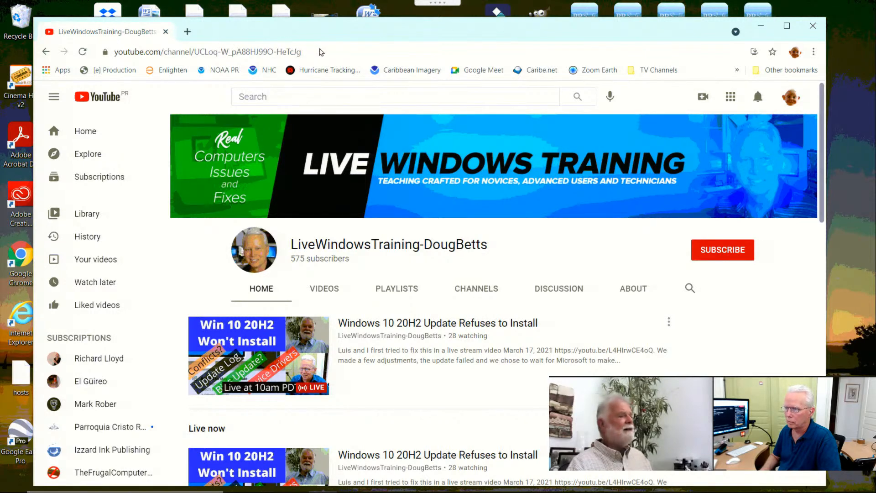
Step: Load the Live Windows Training channel in a new browser tab using the short address youtube.com/lwtdb
left_click(317, 49)
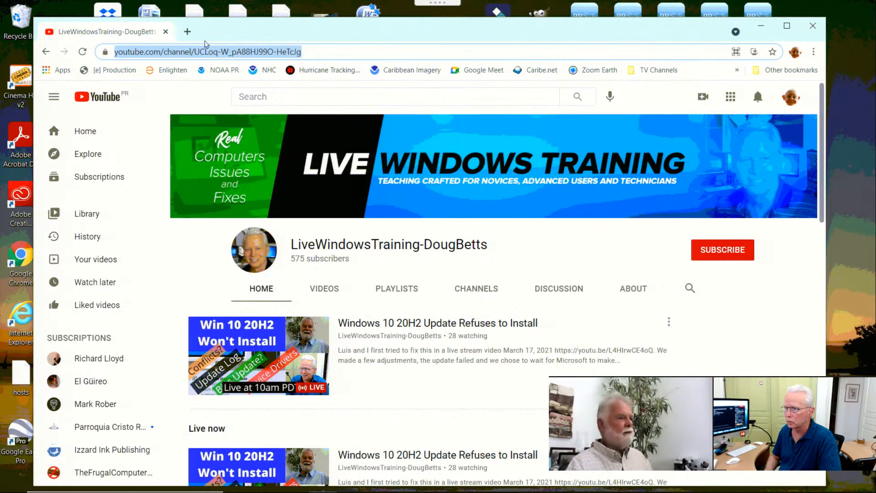
left_click(187, 32)
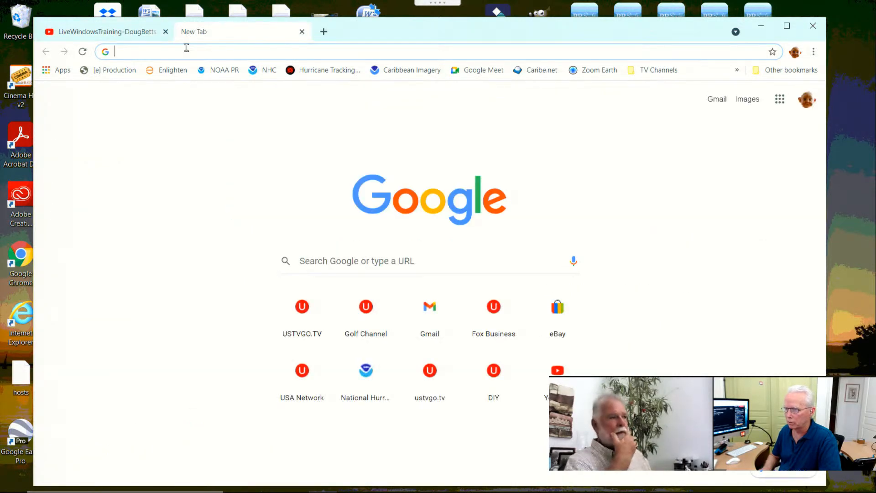
type("youtb")
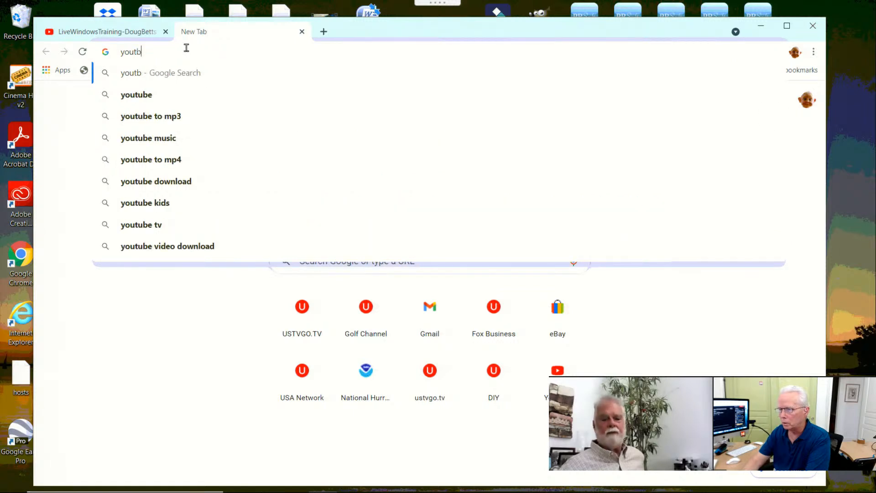
key("BackSpace")
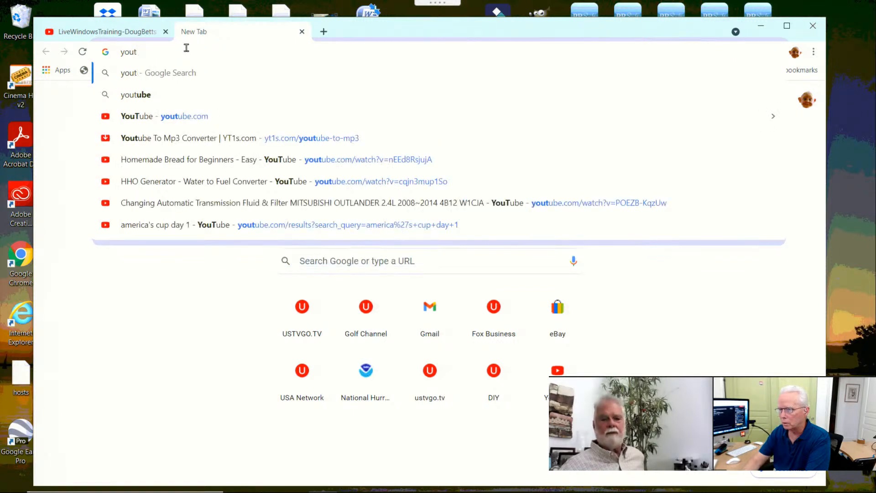
type("ube")
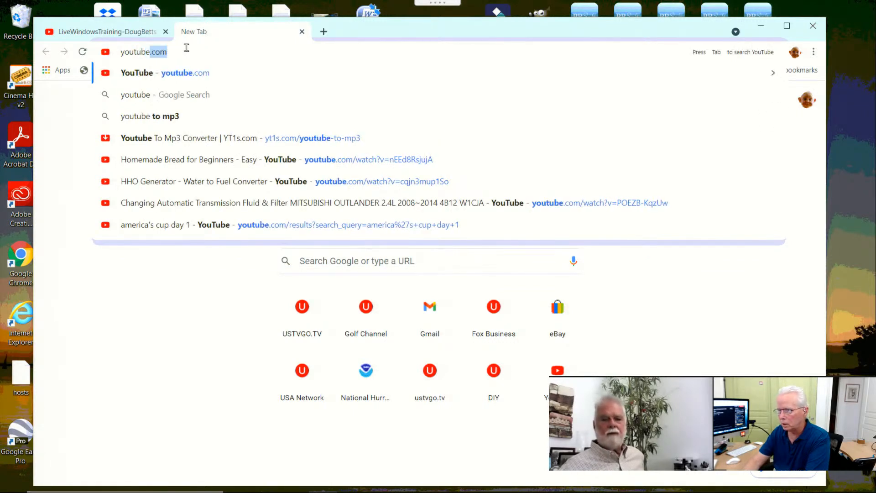
type("s.c")
key("BackSpace")
key("BackSpace")
key("BackSpace")
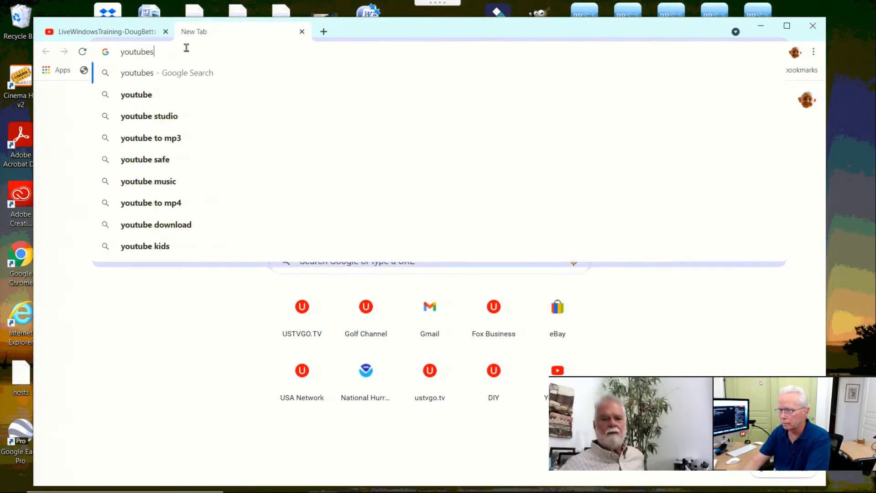
type(".com")
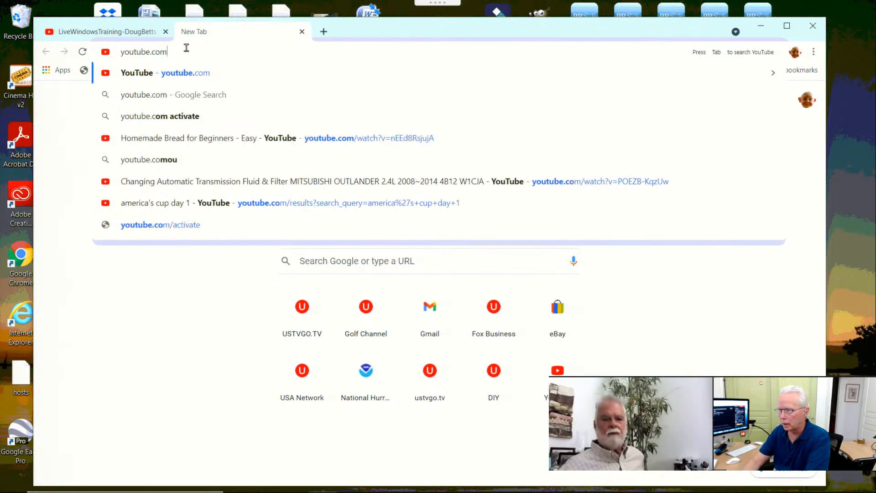
type("/")
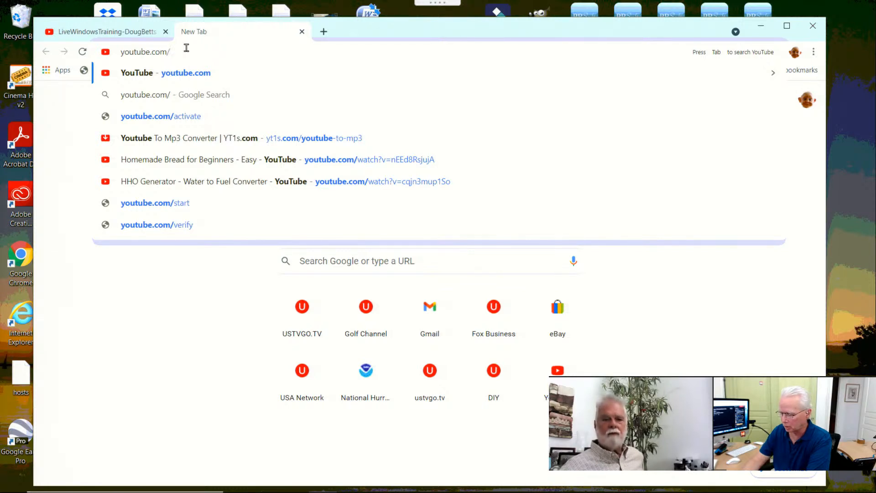
type("lwtdb")
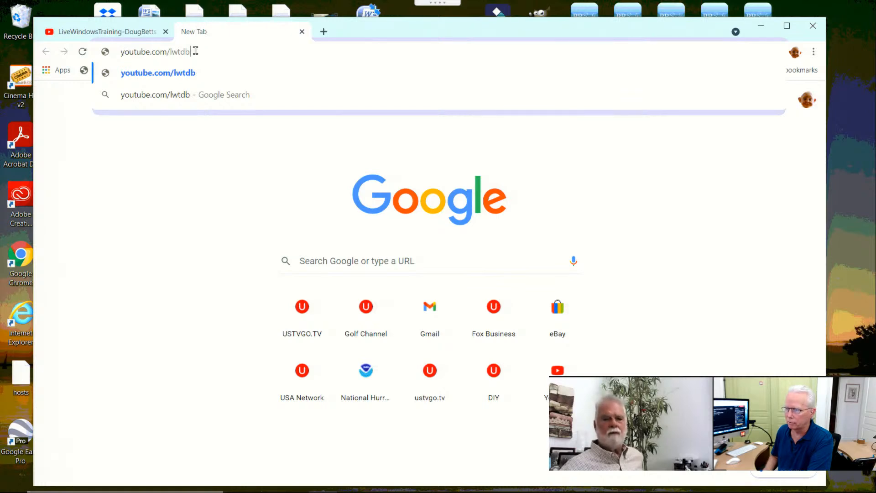
key("Return")
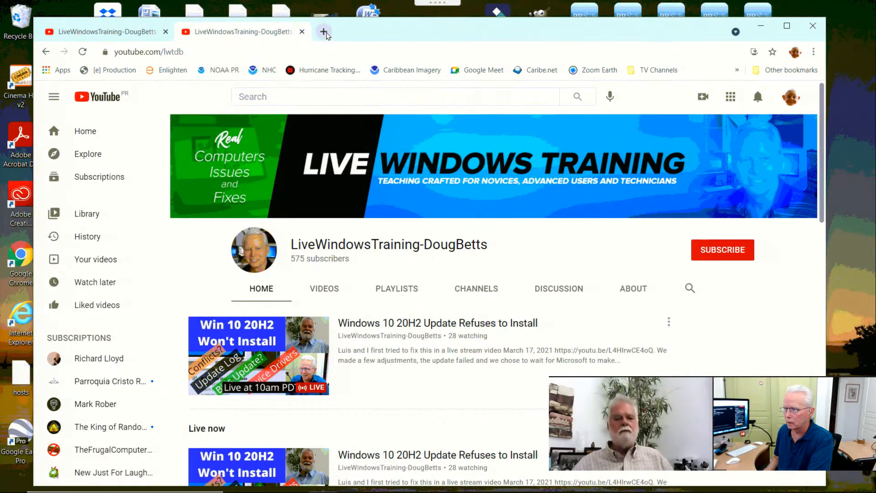
Step: Search Google for "media creation tool" in a new tab and open Microsoft's Windows 10 download page from the results
left_click(324, 32)
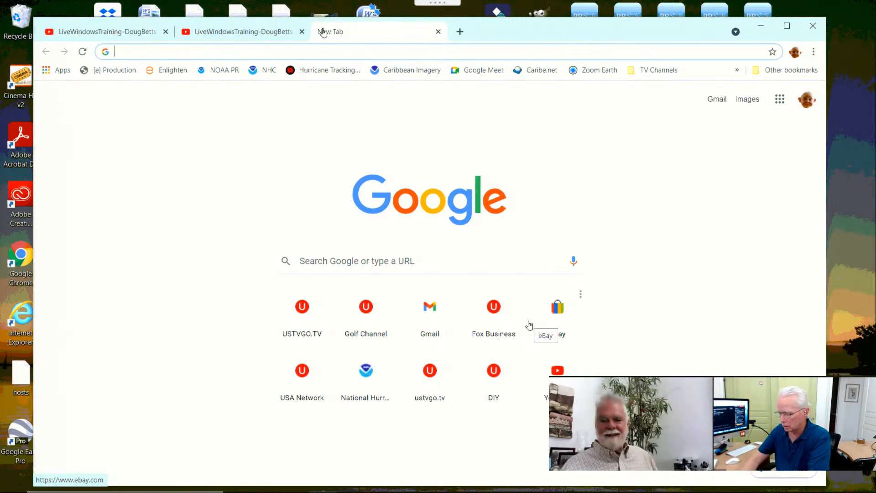
type("median")
key("BackSpace")
key("BackSpace")
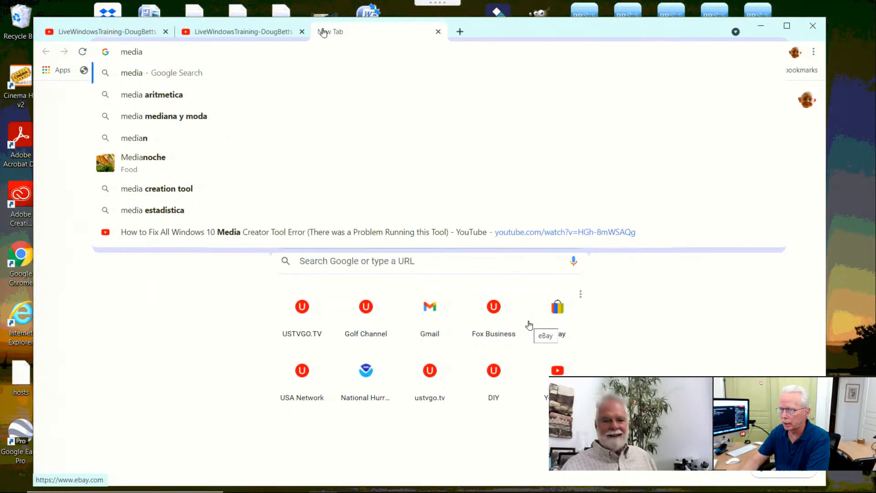
type("creation")
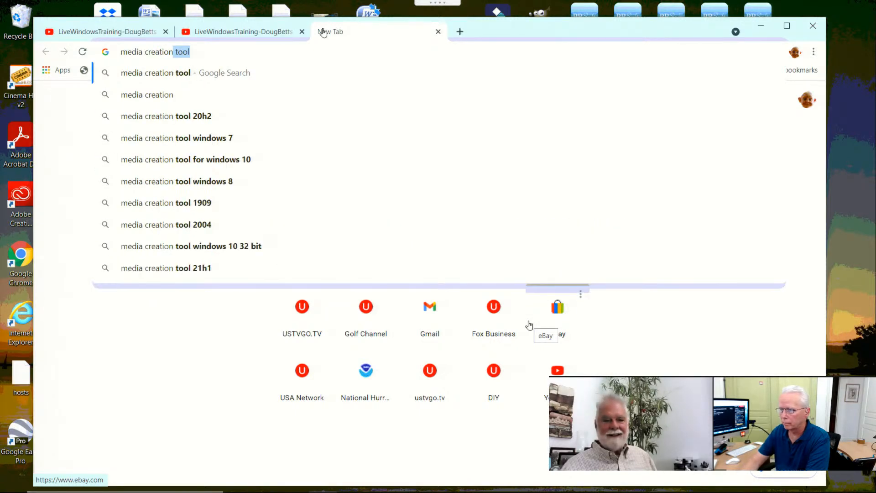
key("Return")
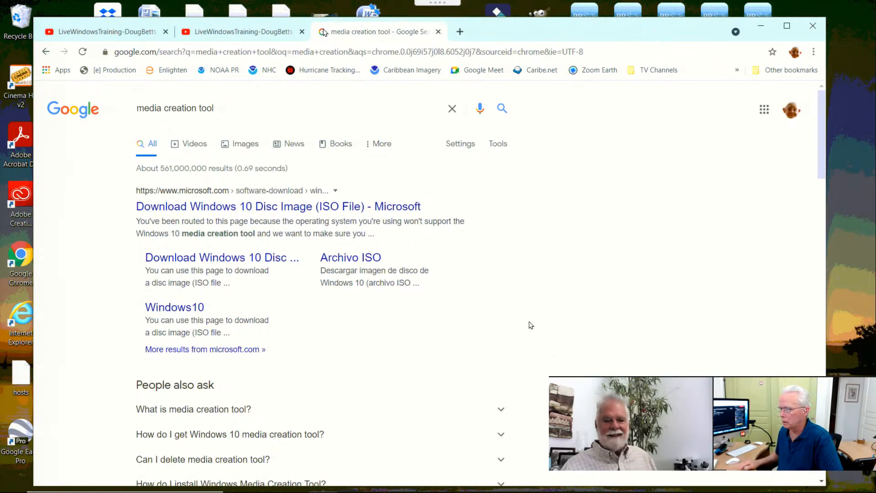
left_click(248, 208)
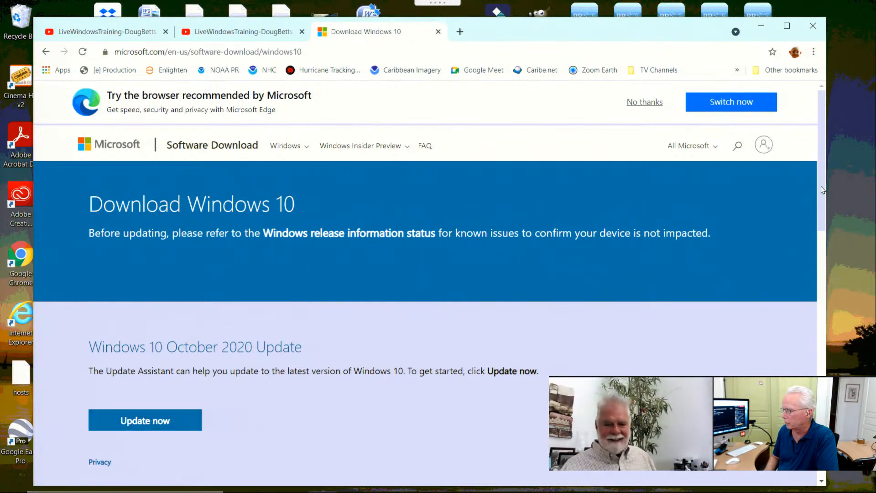
Step: Download MediaCreationTool20H2.exe from the Create Windows 10 installation media section and run it, allowing it to make changes to the device
left_click_drag(822, 196, 822, 318)
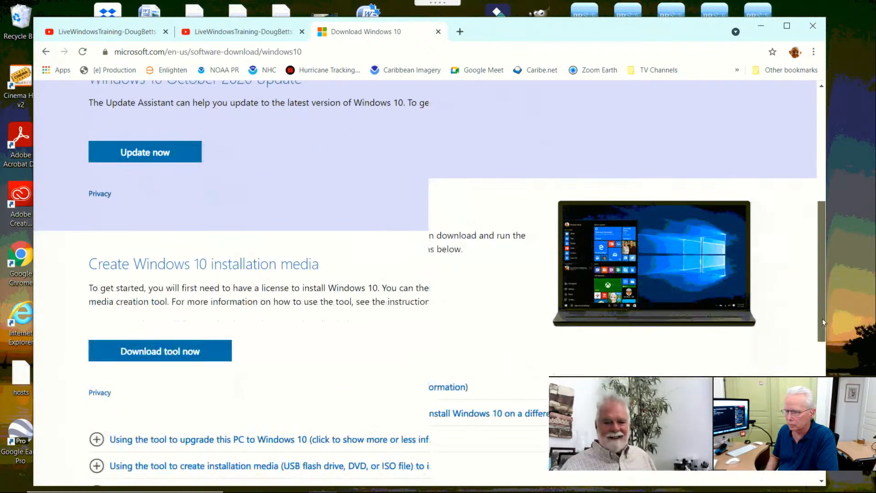
scroll(436, 302, "down", 1)
left_click(148, 240)
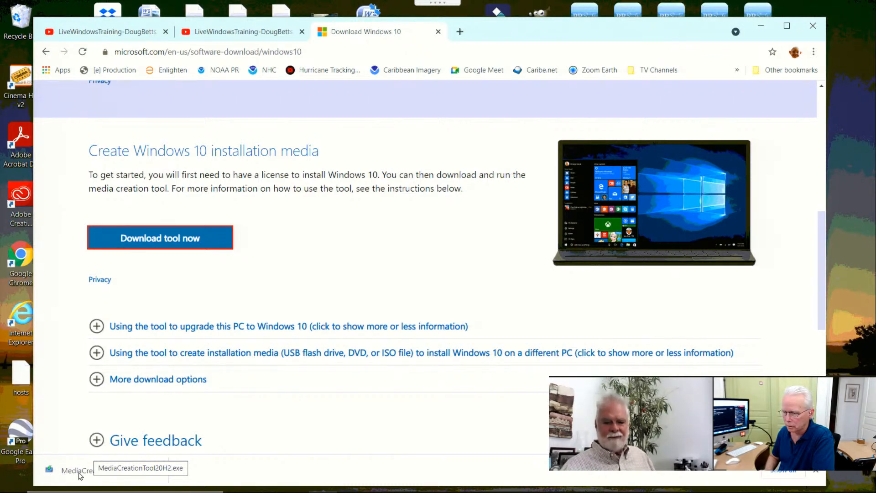
left_click(81, 476)
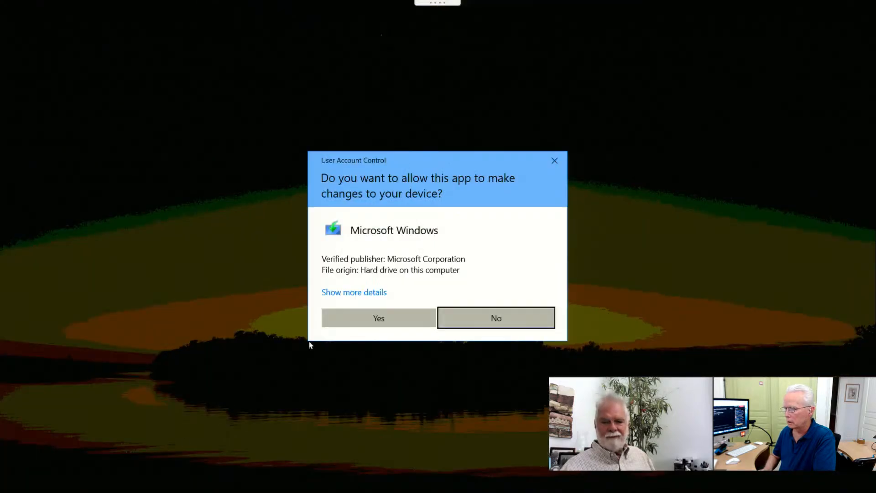
left_click(378, 324)
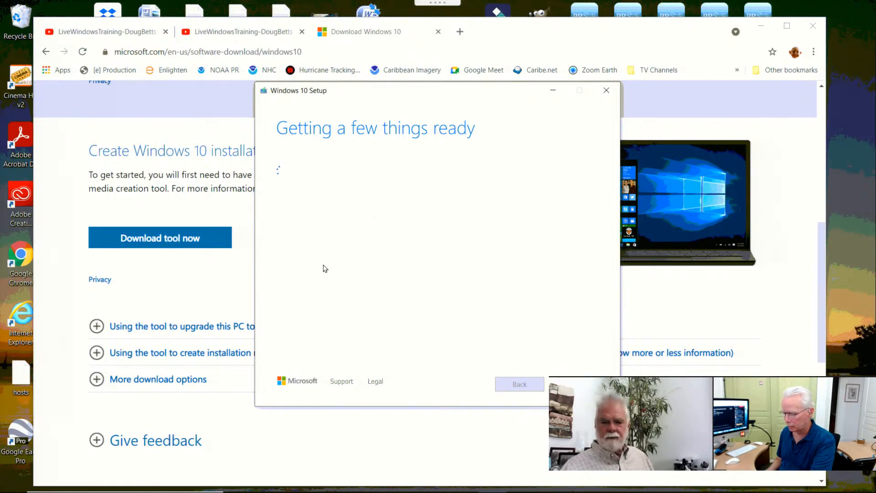
Step: Examine the contents of the USB20FD (E:) flash drive in File Explorer, then close the window
key("super+e")
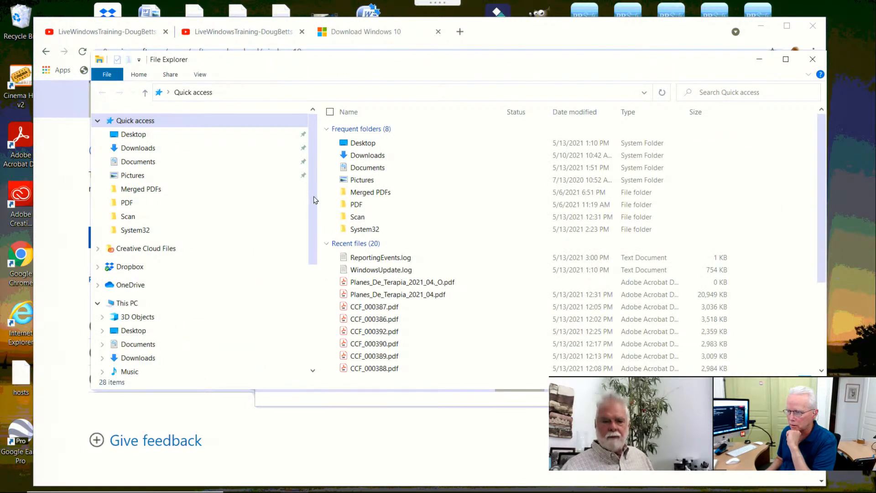
left_click_drag(317, 232, 187, 264)
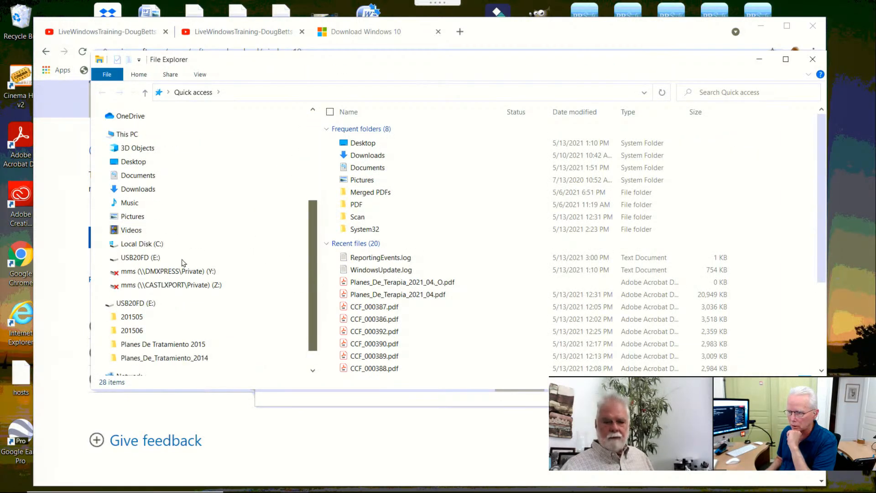
left_click(133, 258)
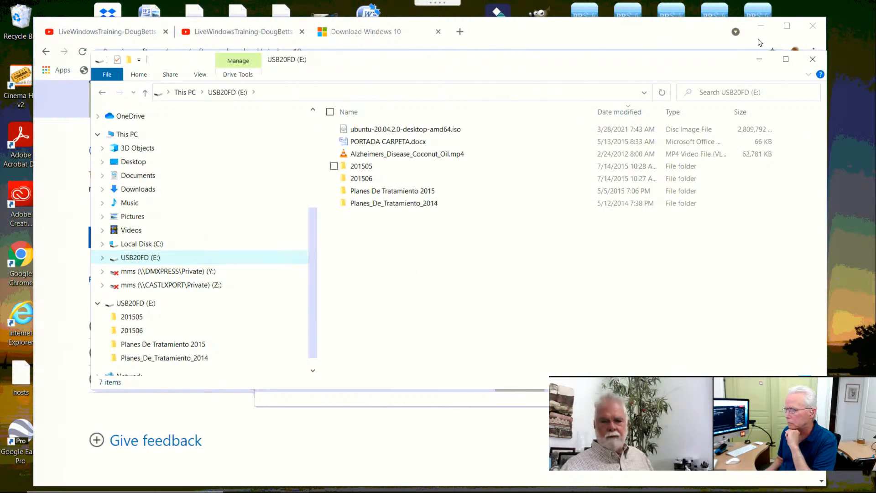
left_click(812, 59)
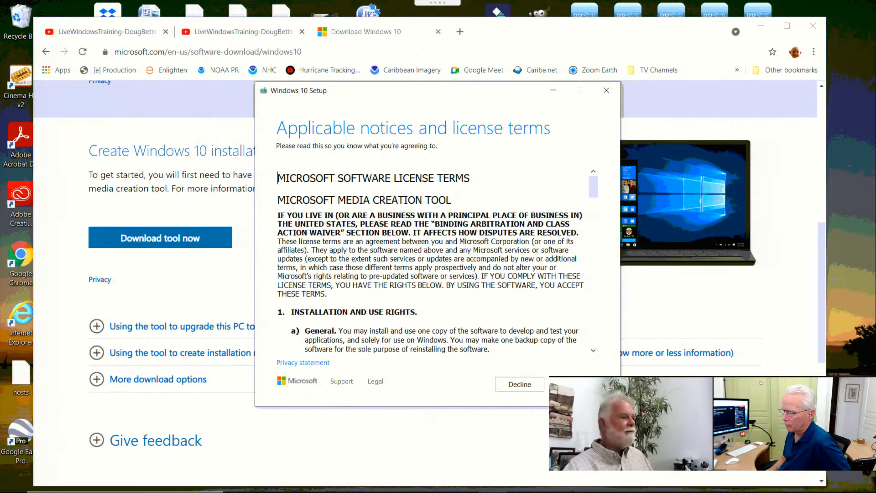
Step: Accept the Windows 10 Setup license terms and choose to create installation media for another PC
left_click(572, 384)
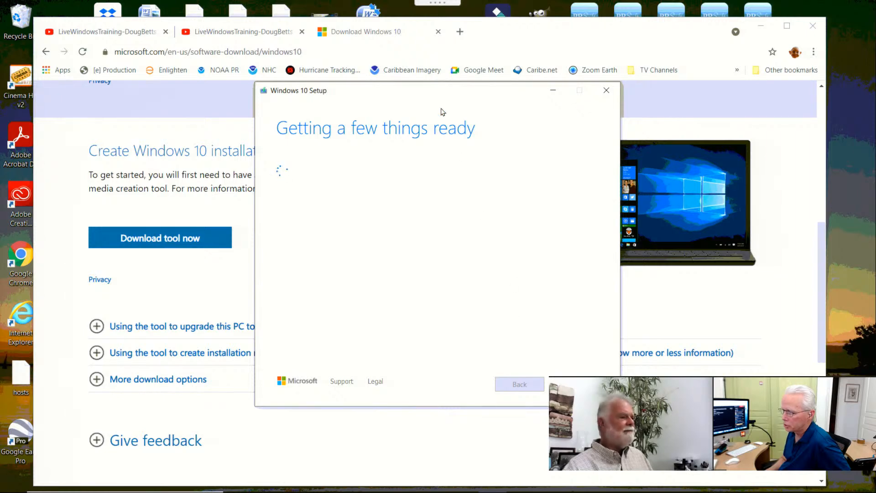
left_click_drag(424, 93, 412, 75)
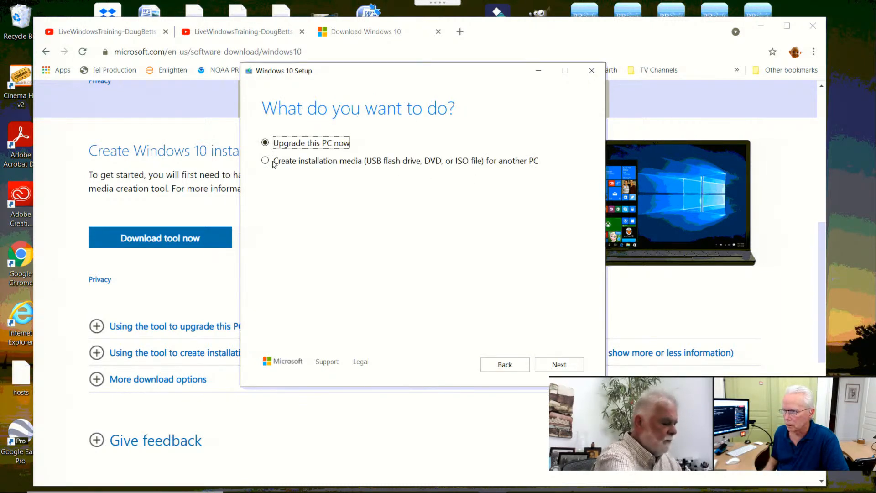
left_click(266, 160)
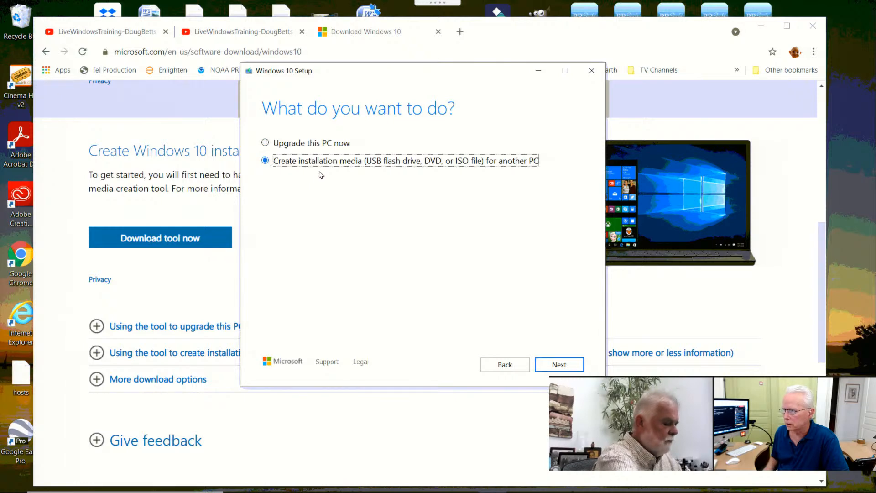
left_click(556, 367)
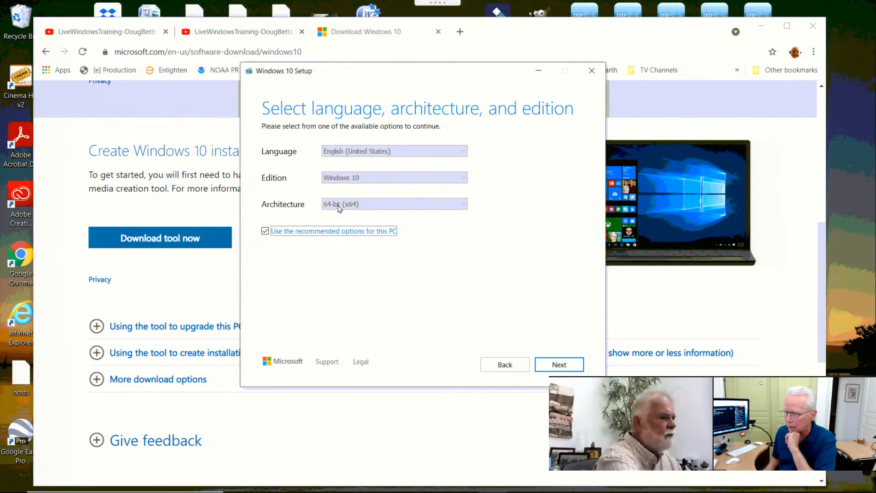
Step: Accept the recommended language, edition and architecture, choose USB flash drive as the media, and start the Windows 10 download for E: (USB20FD)
left_click(557, 365)
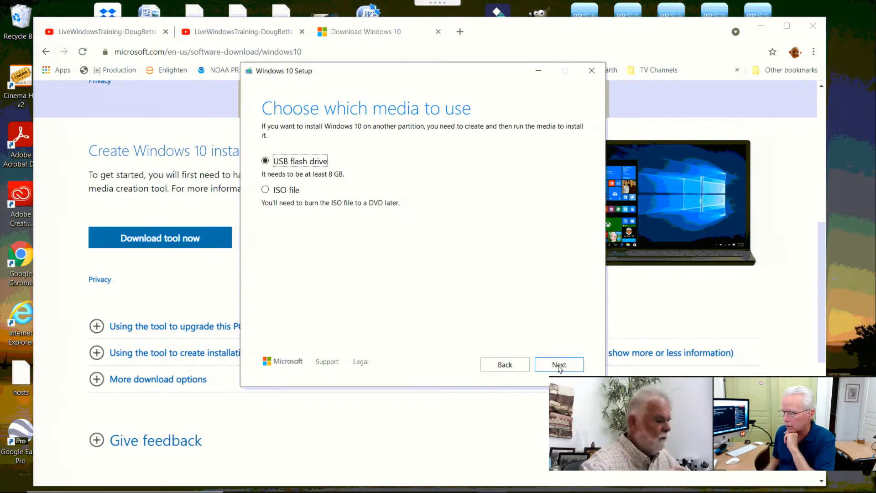
left_click(559, 364)
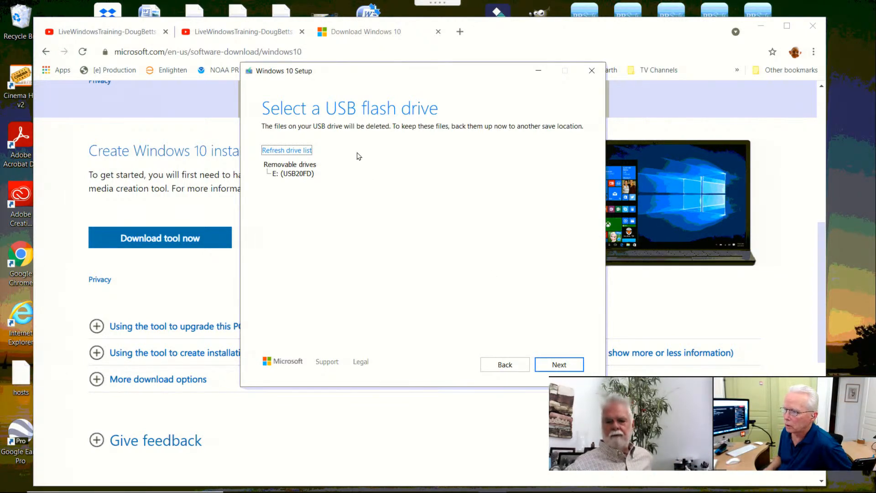
left_click(284, 175)
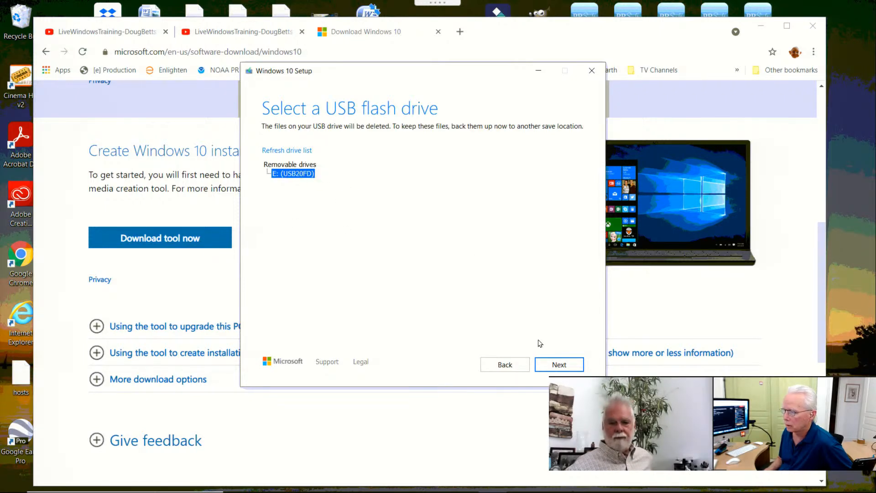
left_click(555, 365)
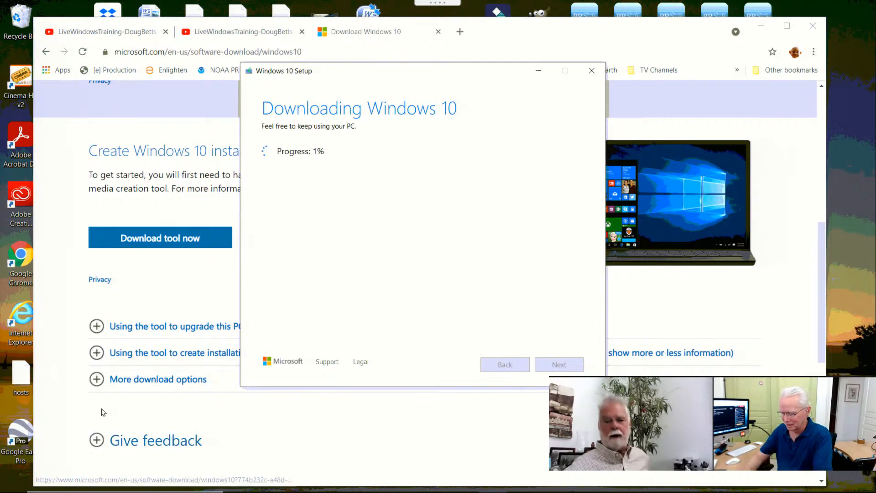
Step: Run msinfo32 to check the computer's Windows version and hardware summary, then close System Information
key("super+r")
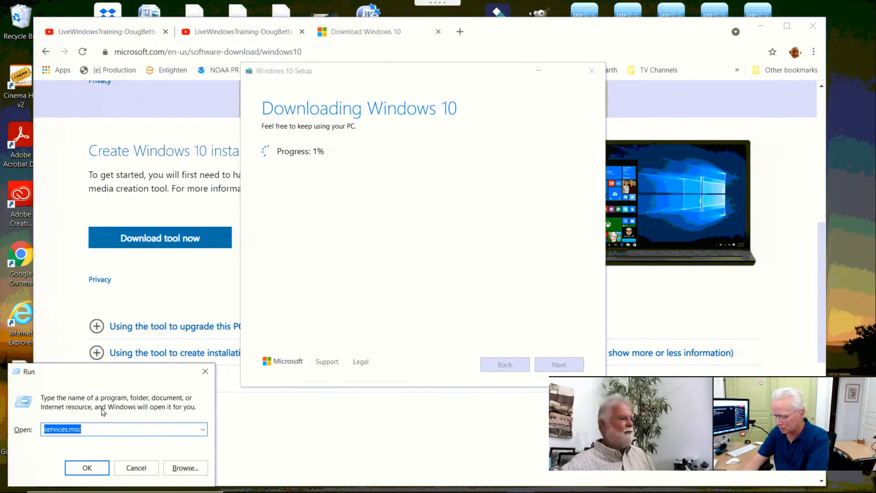
type("msinfo32")
key("Return")
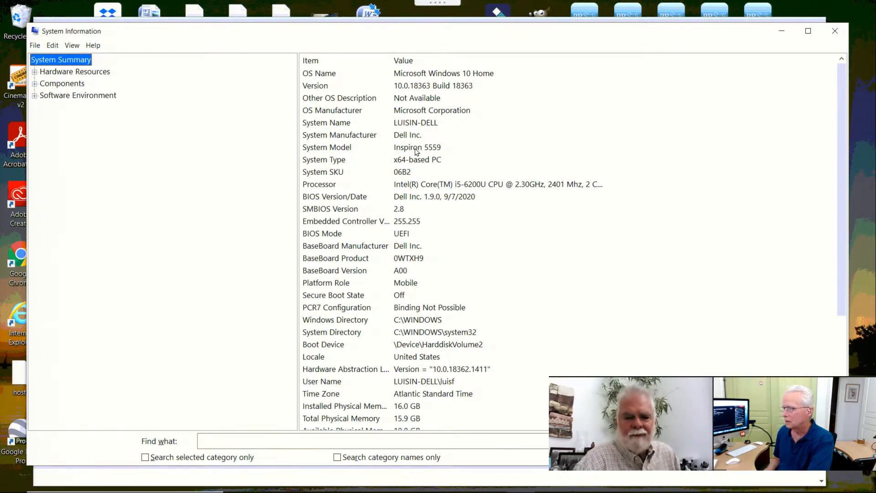
left_click(836, 30)
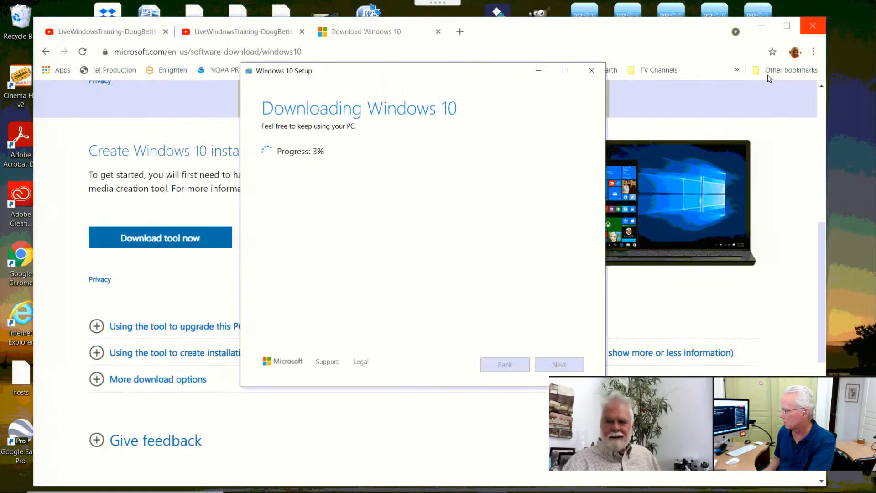
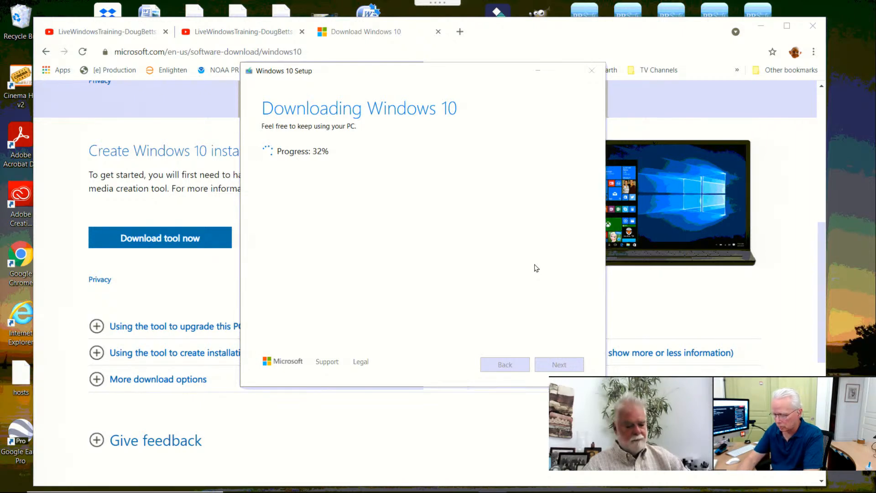
Step: Review the Advanced options of the Windows Update settings, then close Settings
key("super")
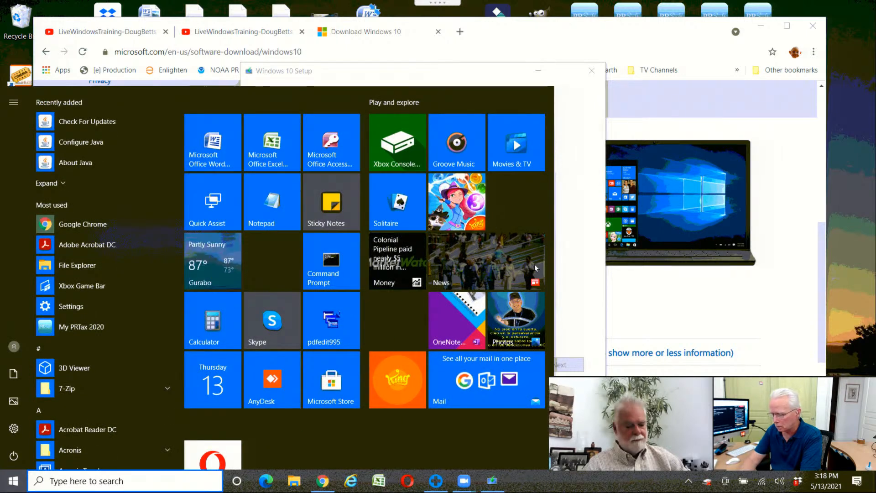
type("update set")
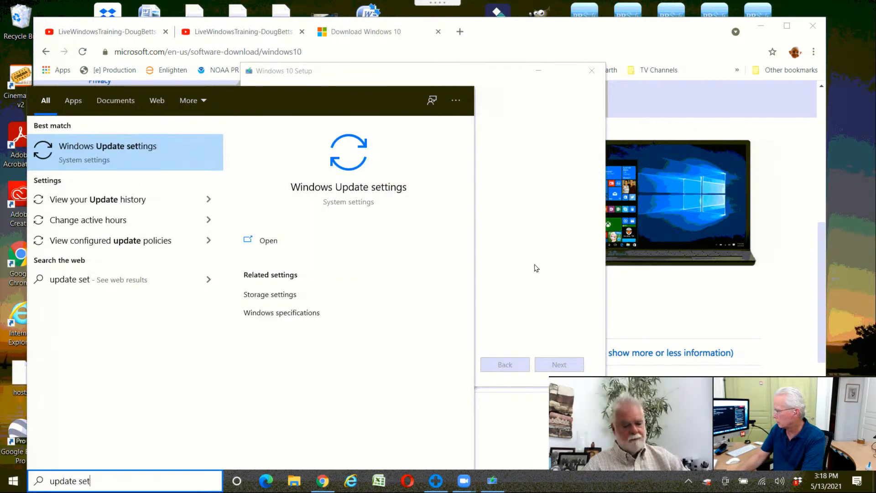
key("Return")
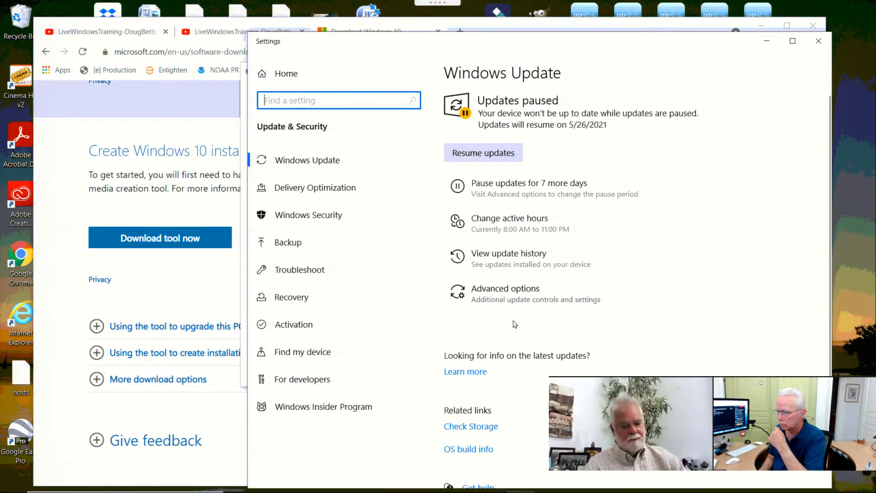
left_click(512, 295)
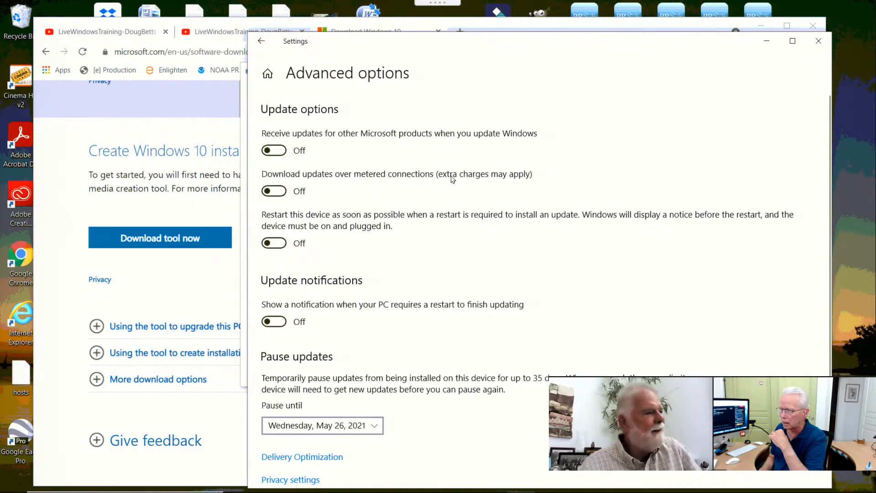
left_click(819, 41)
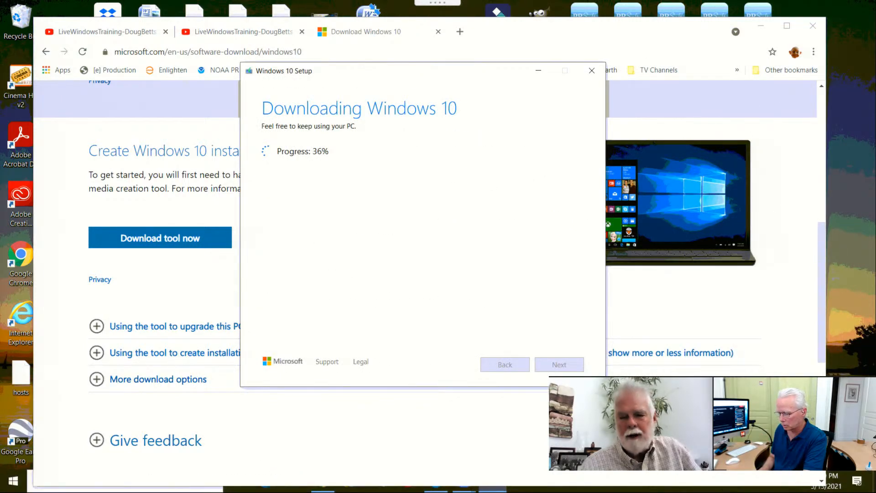
Step: Check the Network & Internet status, the Wi-Fi page and the Samsung Galaxy S8 network's metered-connection option, then close Settings
key("super")
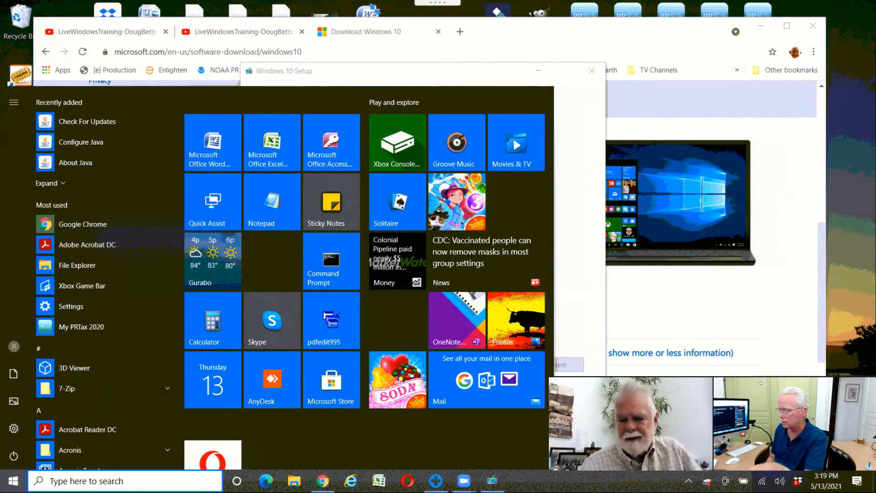
key("super")
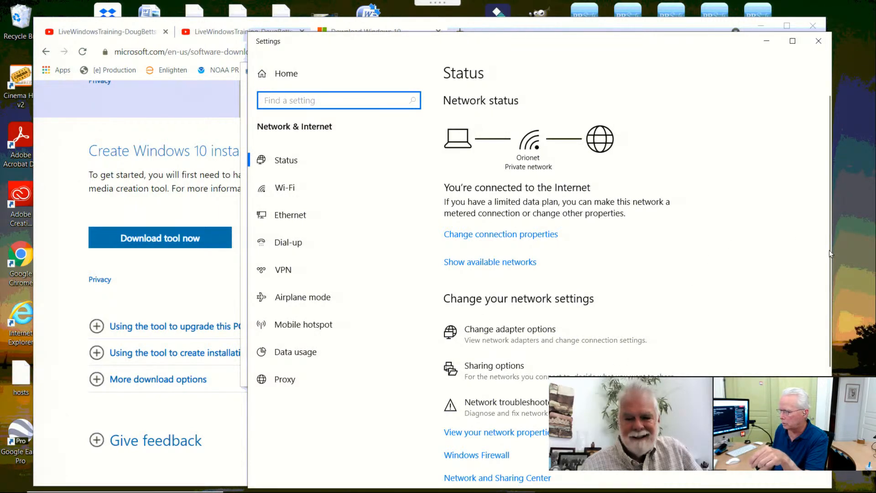
scroll(826, 281, "down", 2)
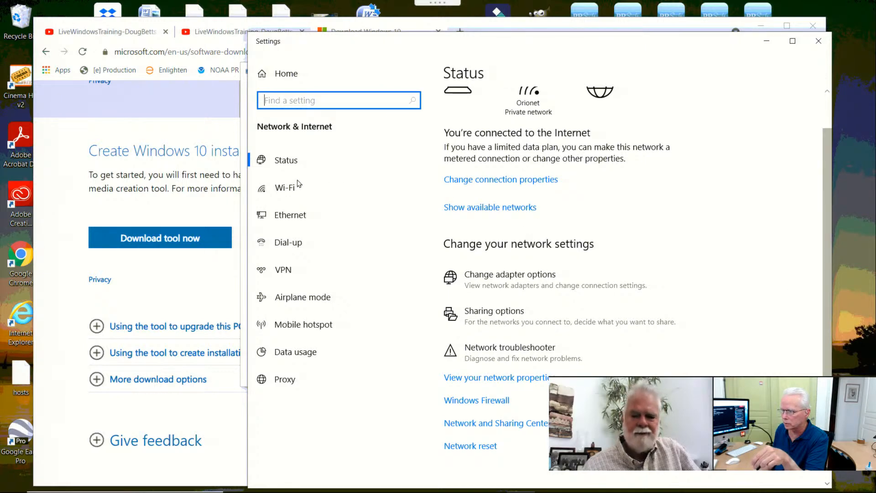
left_click(285, 192)
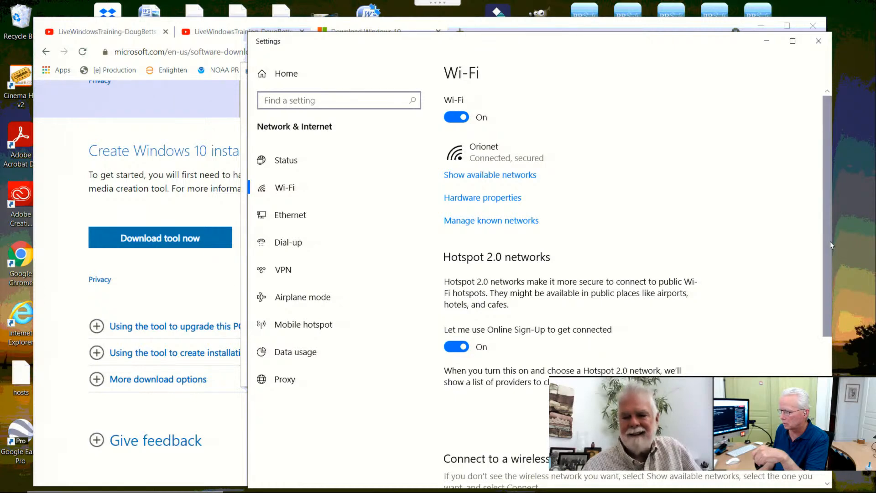
left_click_drag(830, 242, 823, 404)
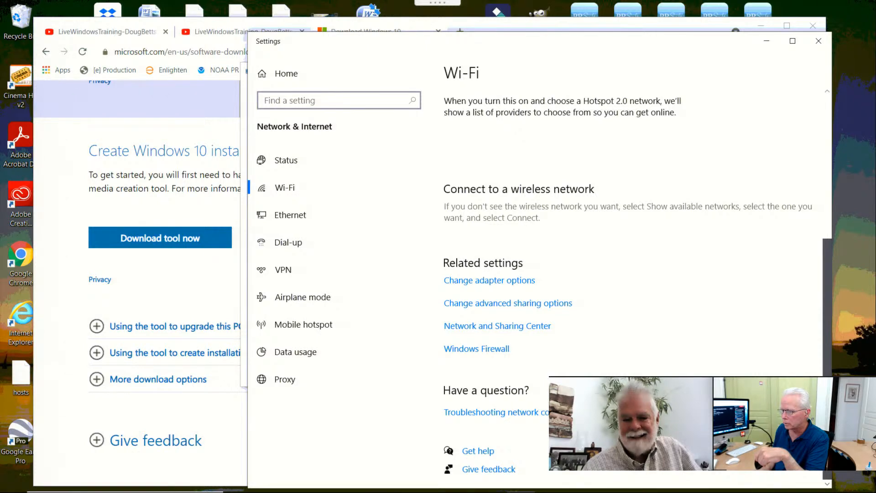
left_click_drag(823, 404, 825, 160)
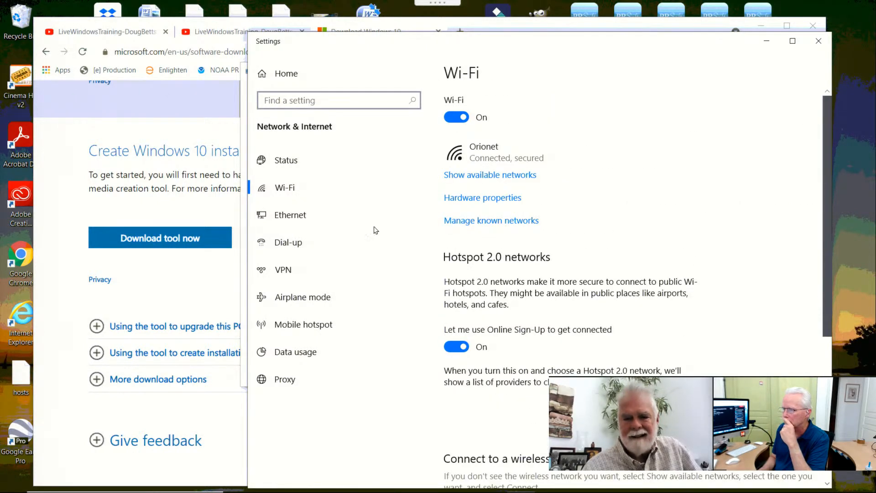
key("super")
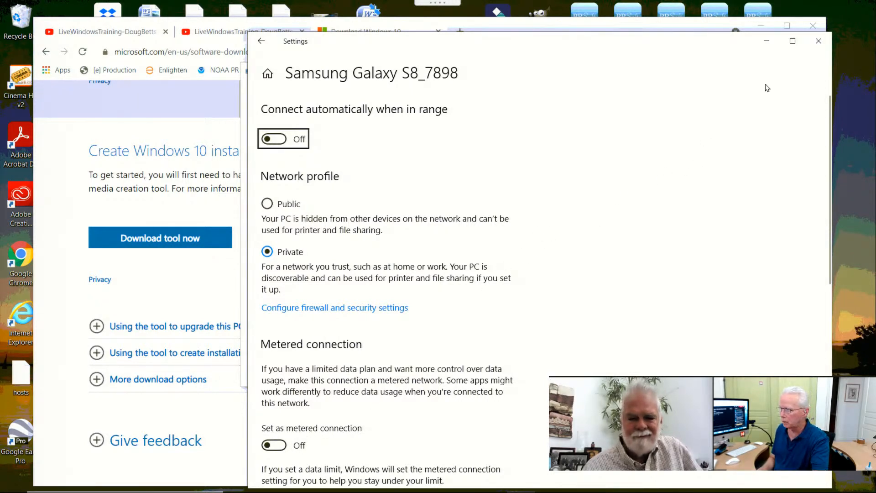
left_click(817, 41)
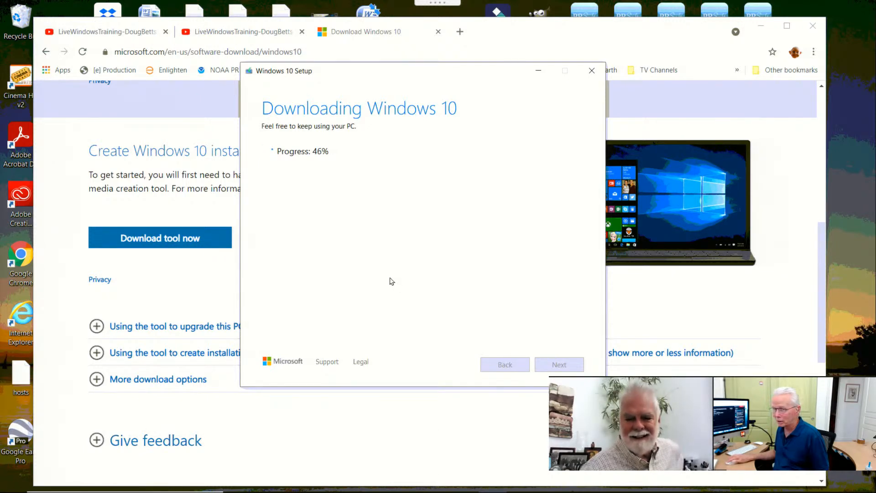
mouse_move(431, 480)
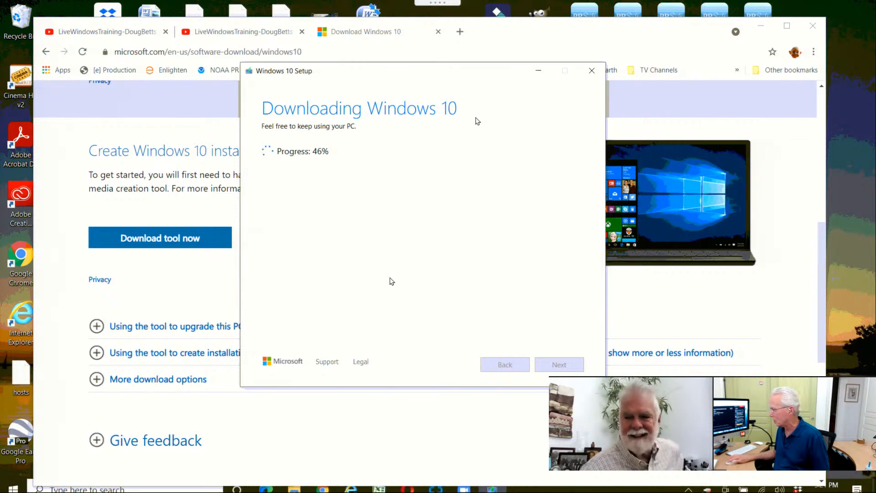
left_click(498, 35)
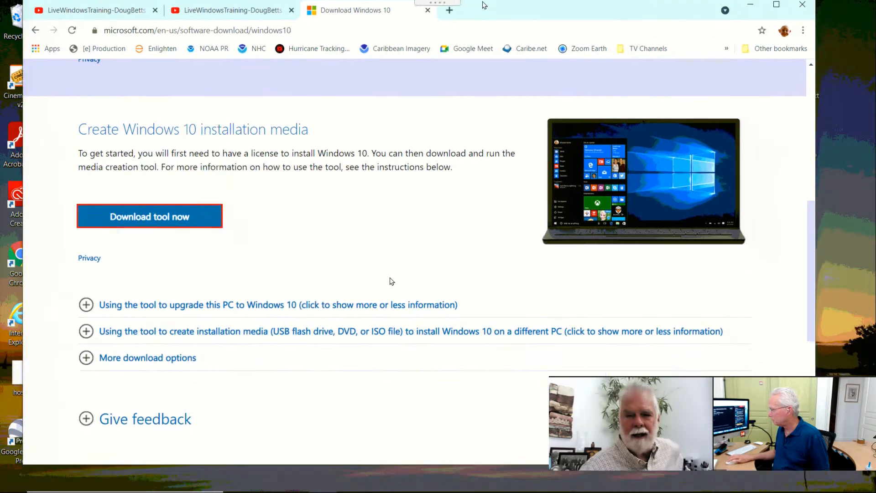
mouse_move(404, 484)
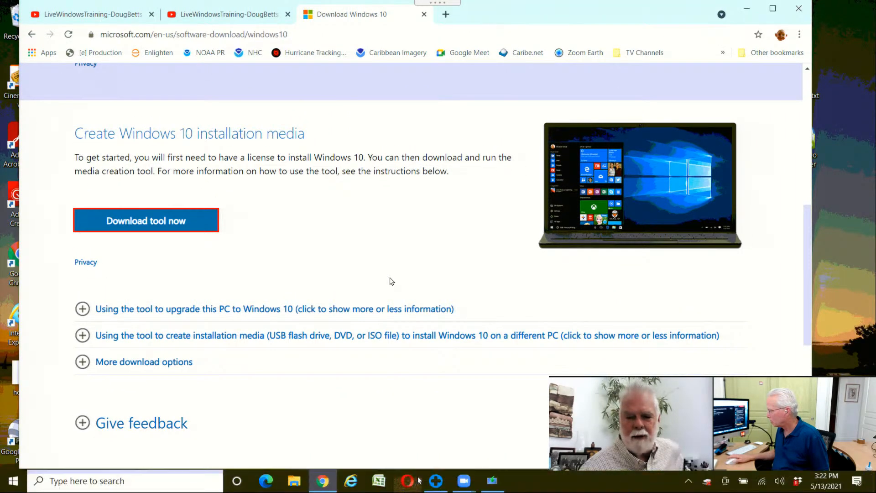
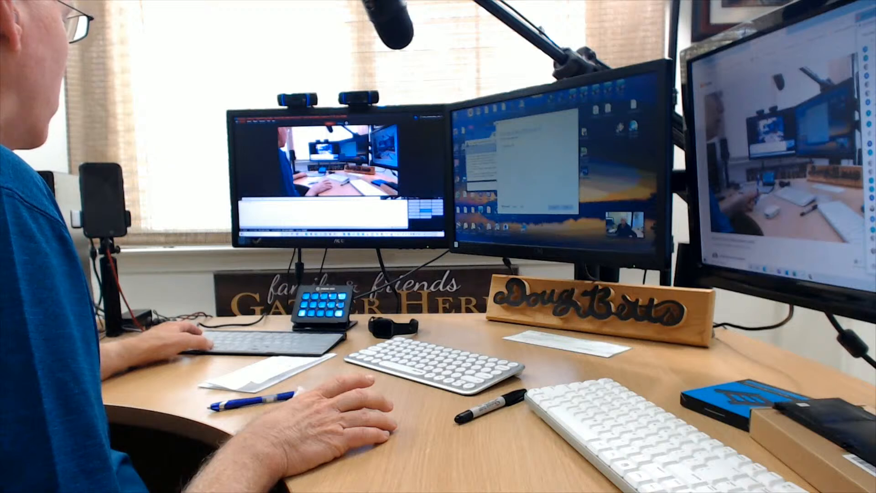
key("alt+Tab")
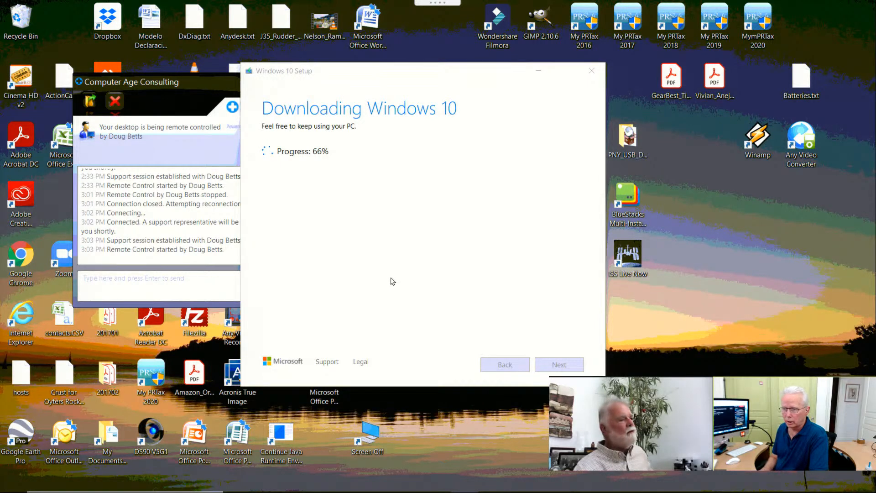
Step: Switch to OneNote, complete item 7 of the Windows Update Checklist as "Perform repair install", and return to the full-screen remote session
mouse_move(382, 6)
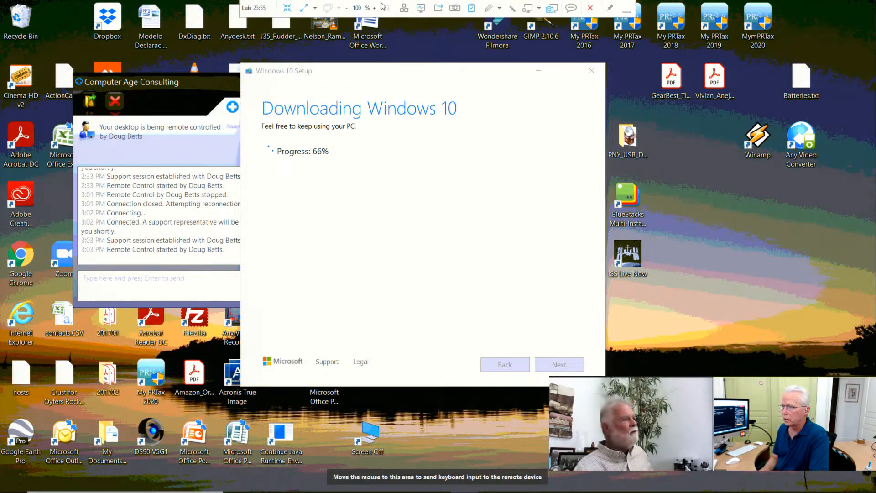
left_click(287, 7)
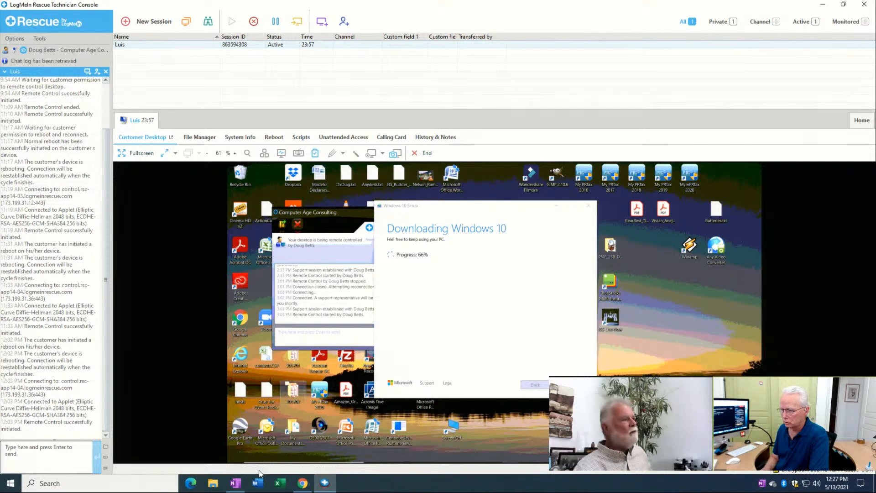
left_click(235, 483)
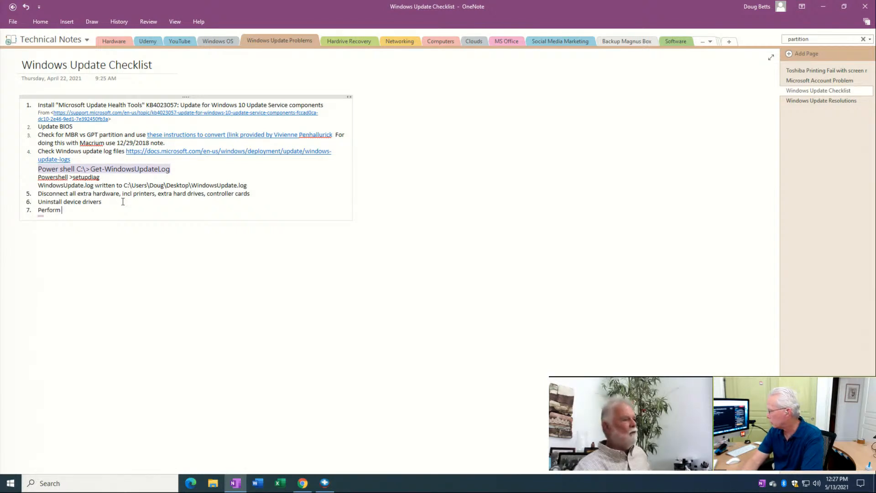
type("repair install")
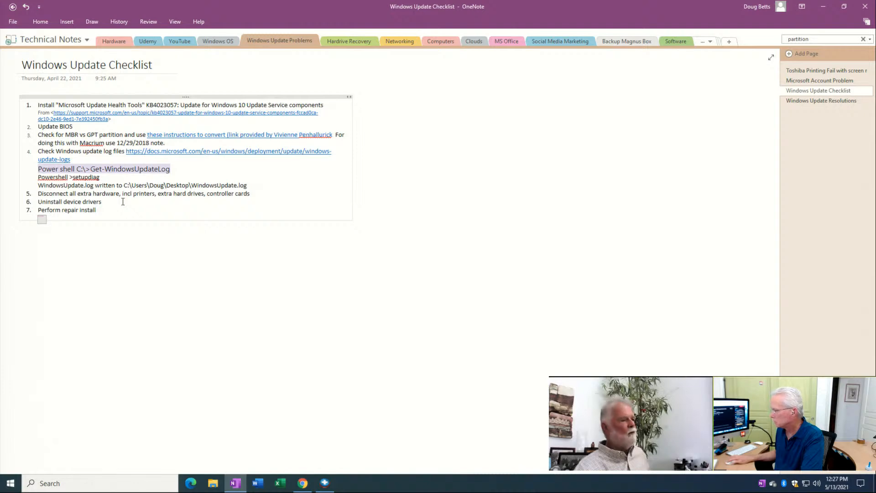
key("alt+Tab")
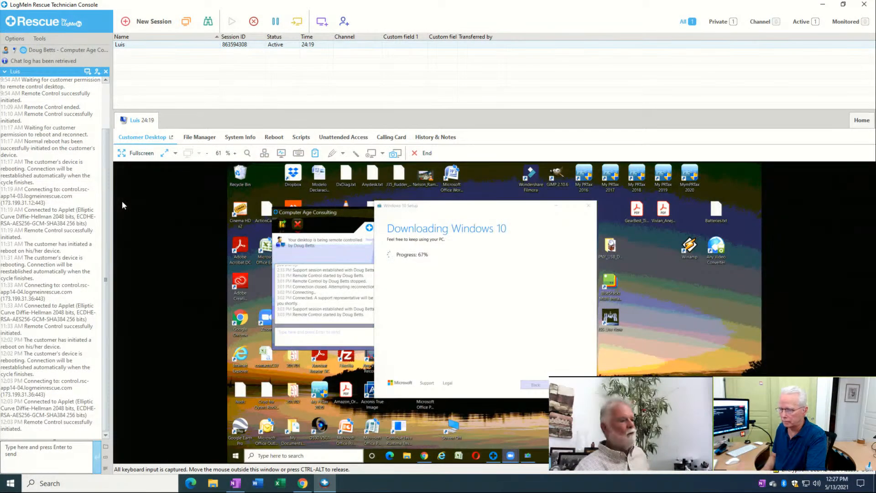
left_click(138, 155)
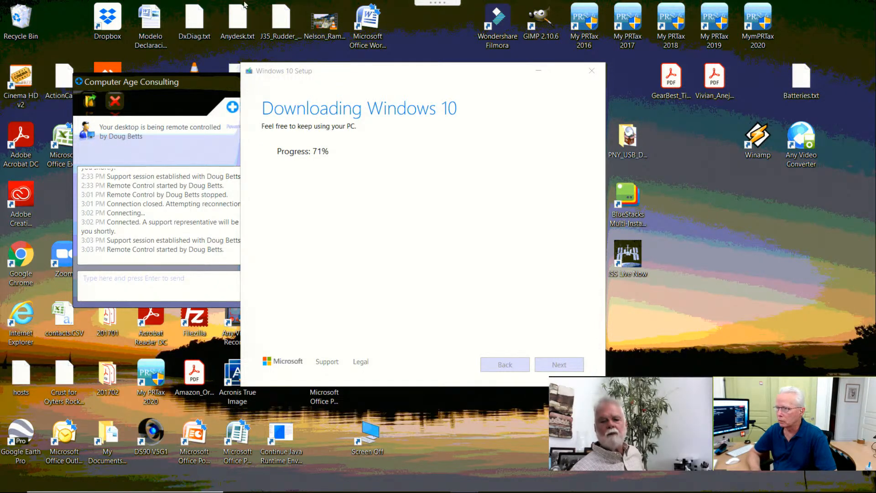
Step: Move the Windows 10 Setup window aside and minimize the Computer Age Consulting chat window to uncover the desktop icons
left_click(438, 3)
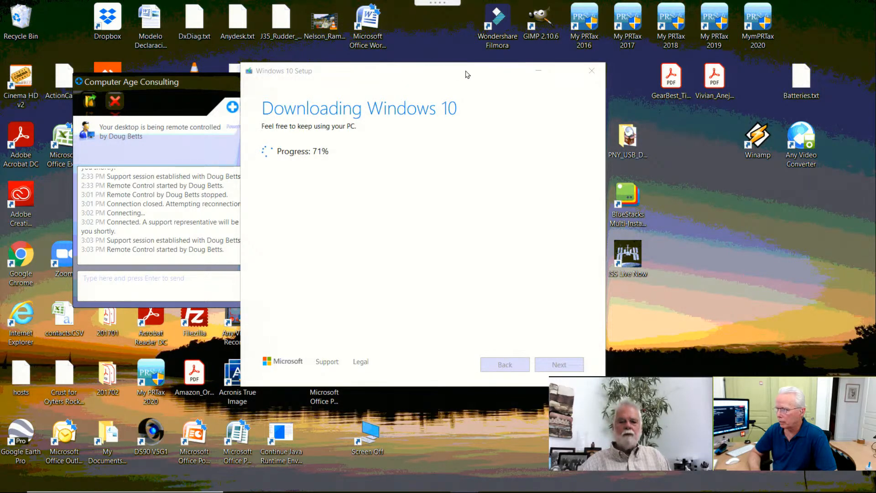
left_click_drag(467, 74, 655, 71)
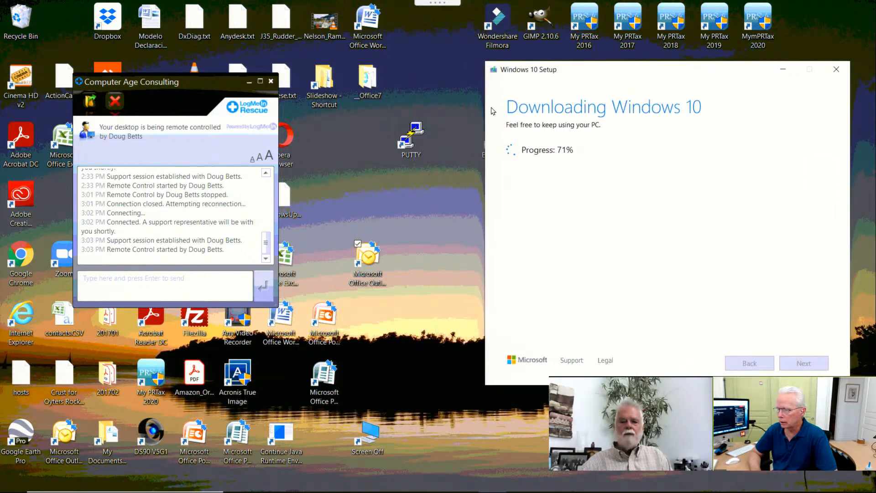
left_click(249, 83)
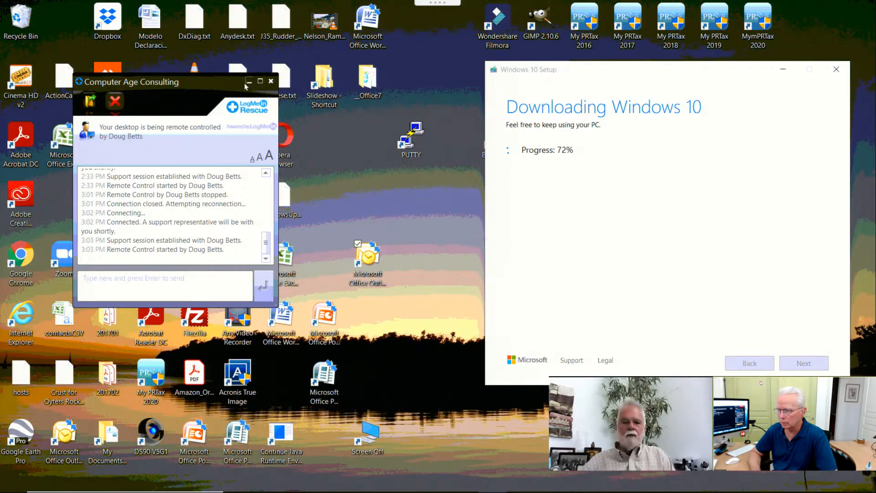
Step: Open WindowsUpdate.log from the remote desktop and maximize its Notepad window
left_click(290, 204)
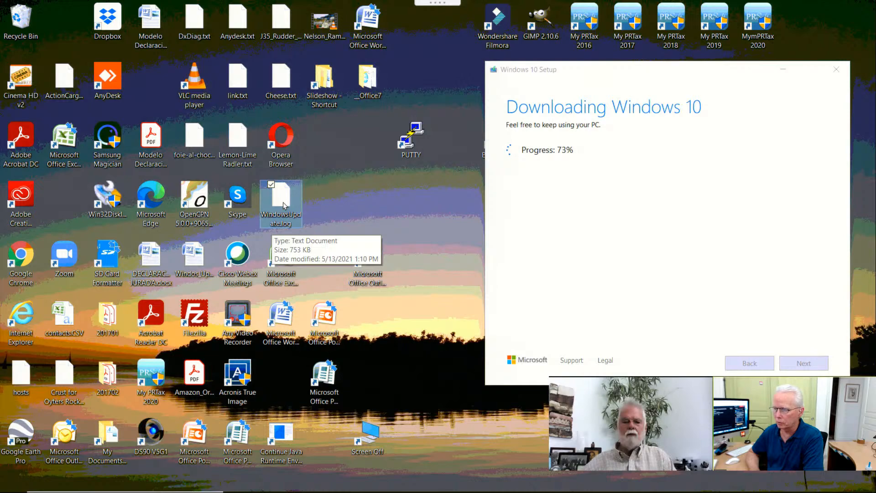
double_click(282, 203)
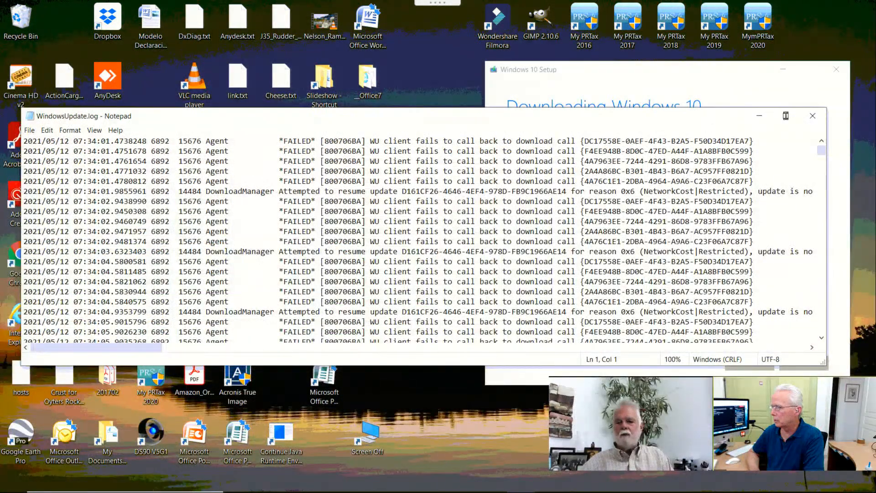
left_click(785, 117)
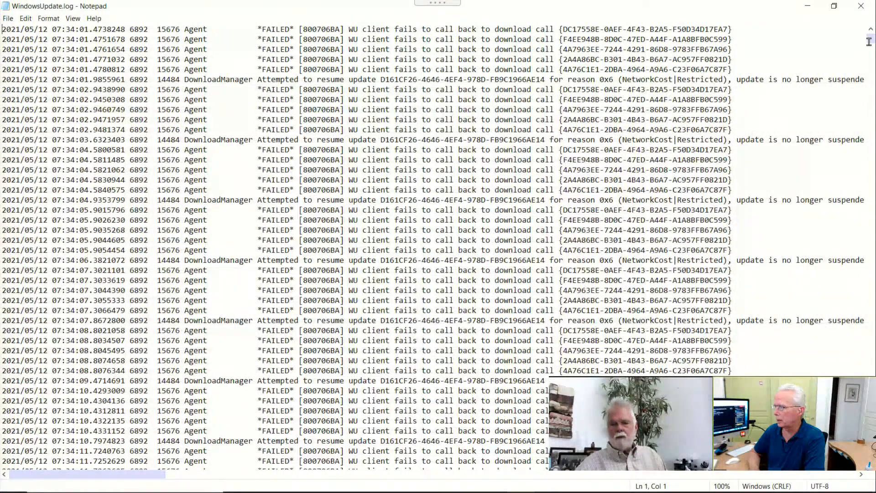
Step: Review the WindowsUpdate.log entries from 2021/05/12 up to the service exit line at 14:13:20
left_click_drag(871, 43, 870, 309)
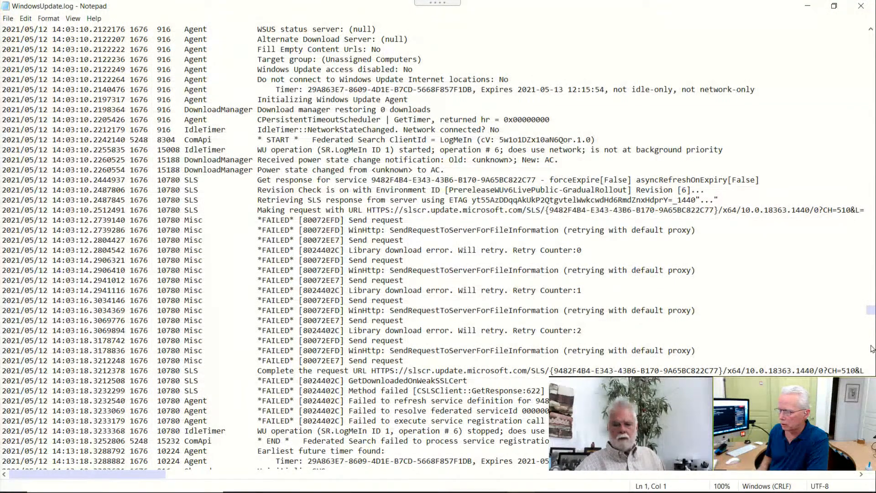
left_click(870, 349)
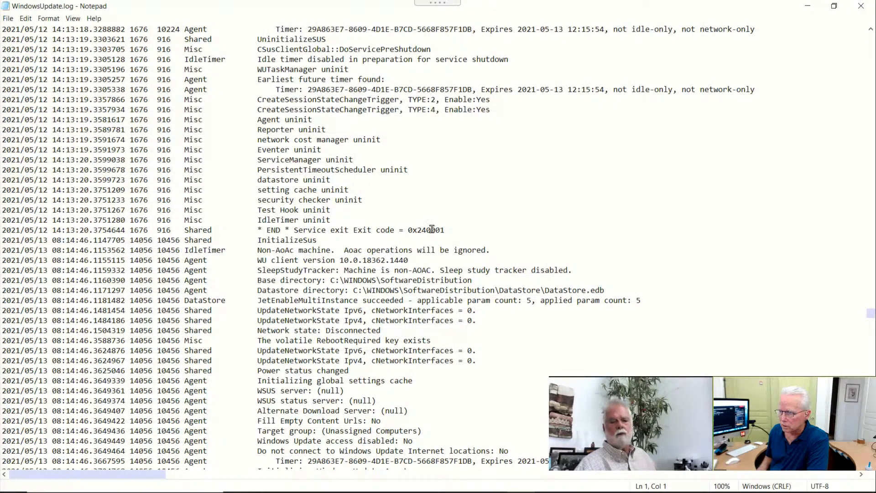
left_click_drag(448, 229, 28, 3)
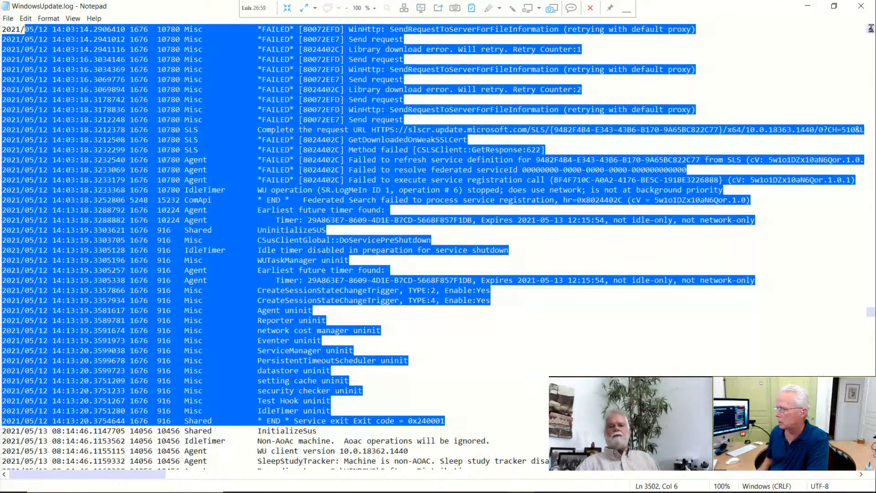
left_click(871, 30)
left_click(871, 30)
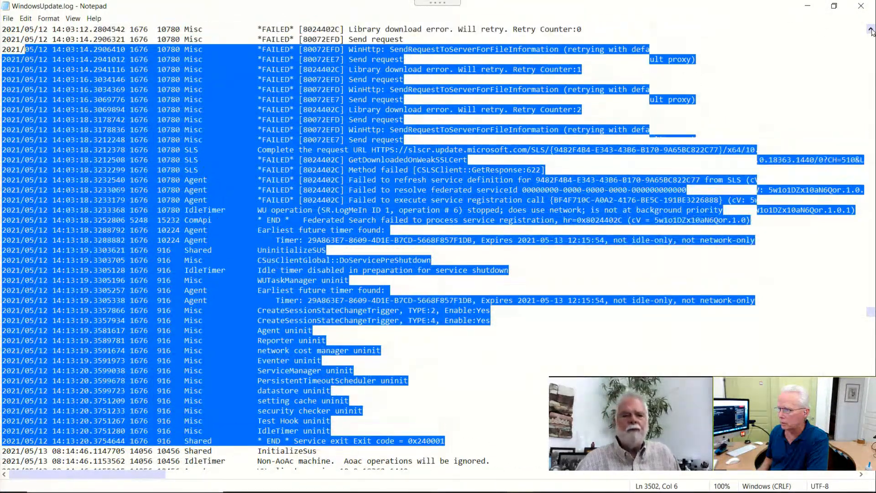
left_click(870, 30)
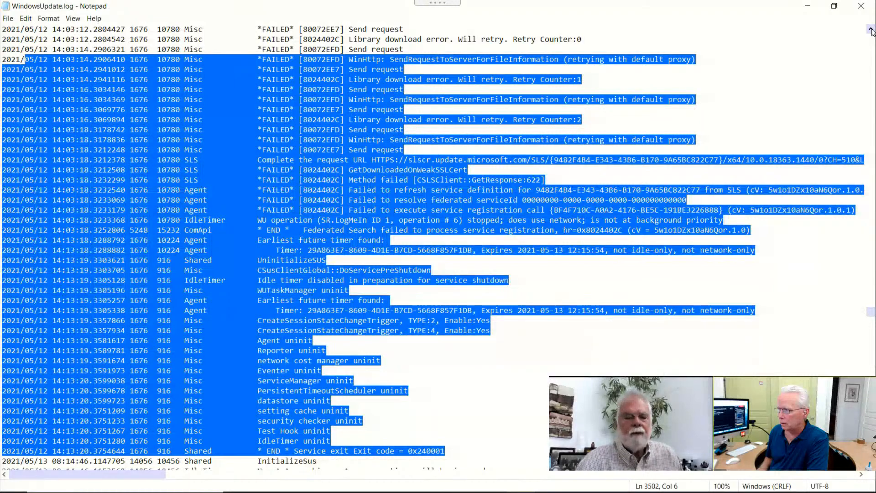
scroll(444, 342, "up", 3)
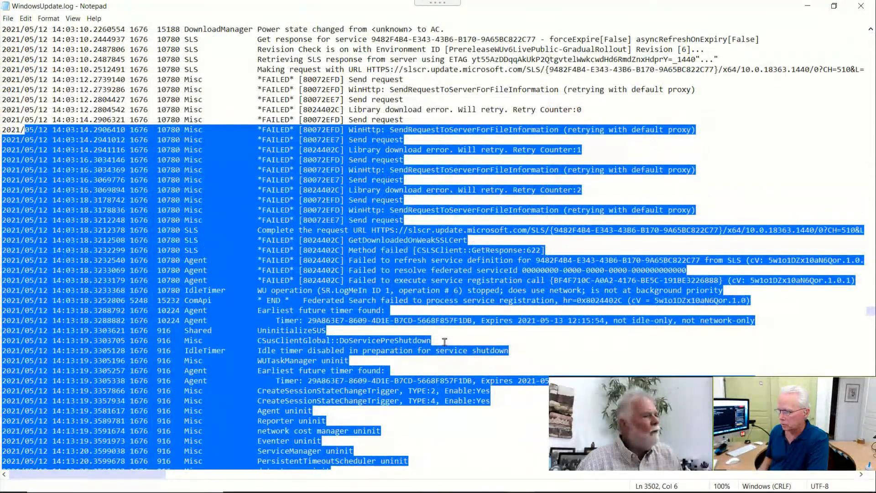
Step: Highlight the block of *FAILED* log entries from 14:03:12 to 14:03:18 on 2021/05/12
left_click(431, 322)
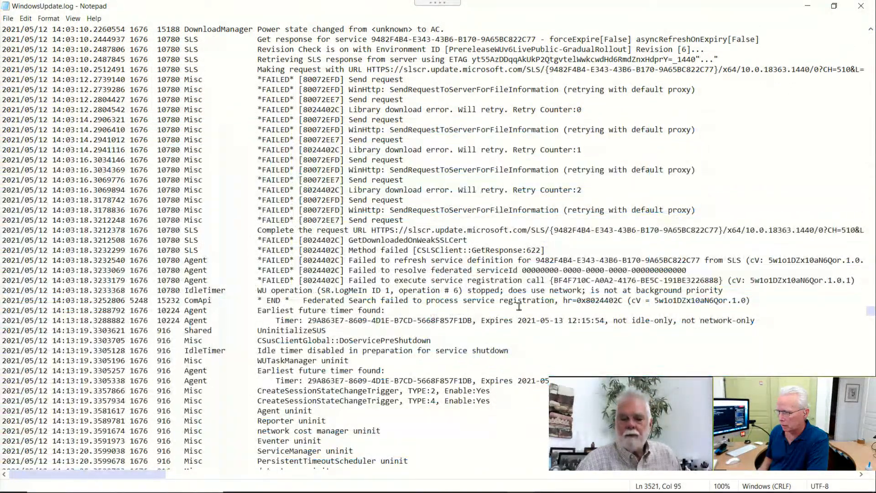
left_click_drag(738, 283, 231, 80)
left_click_drag(219, 80, 8, 81)
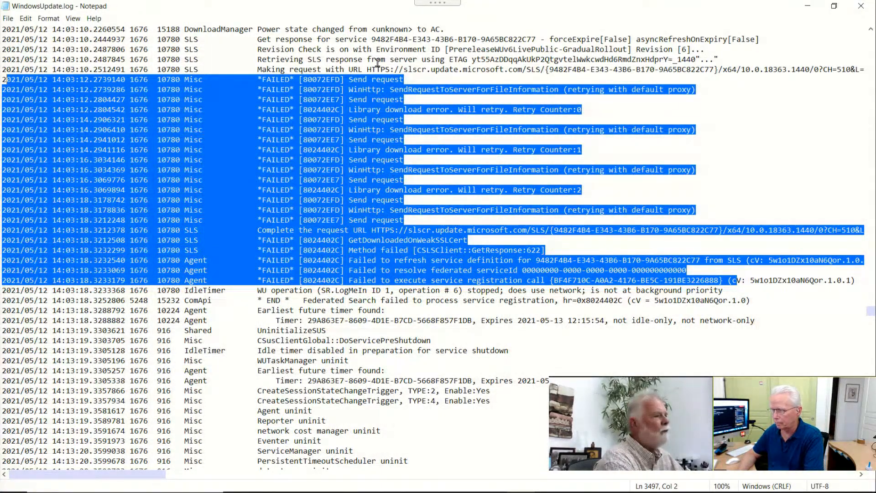
Step: Check the Windows 10 Setup download progress, and tile a new File Explorer window side by side with WindowsUpdate.log
key("alt+Tab")
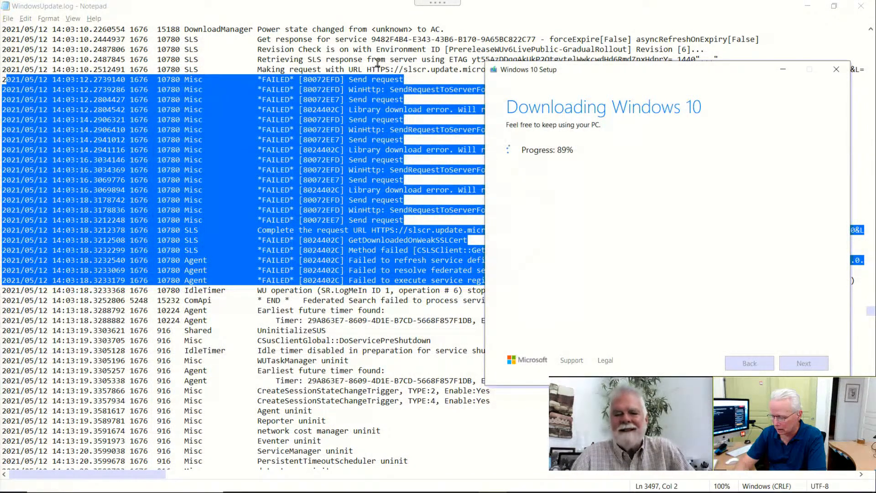
key("super+e")
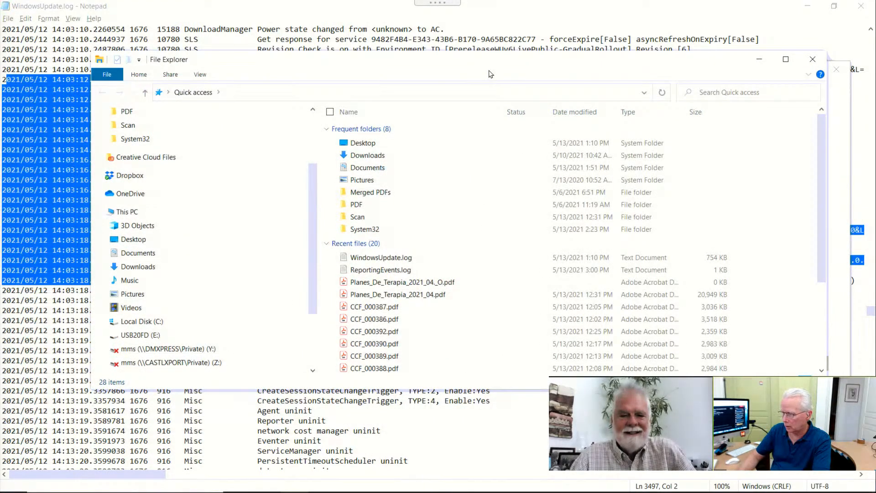
key("super+Left")
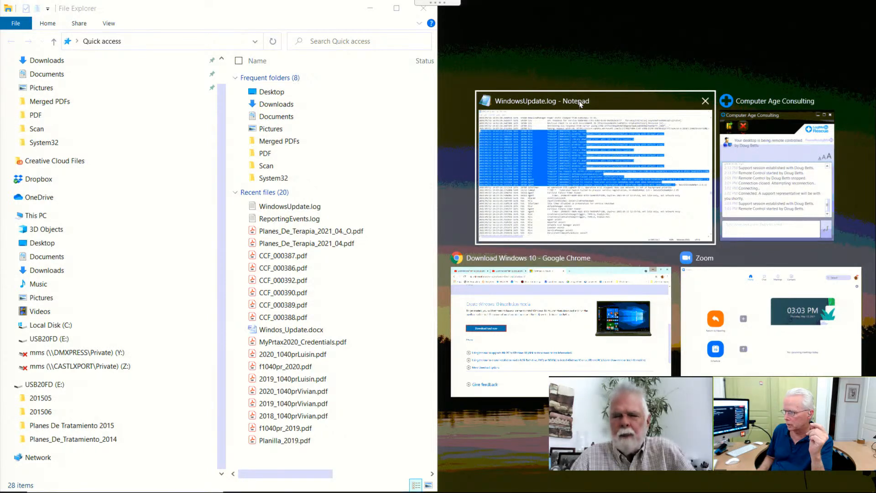
left_click(580, 124)
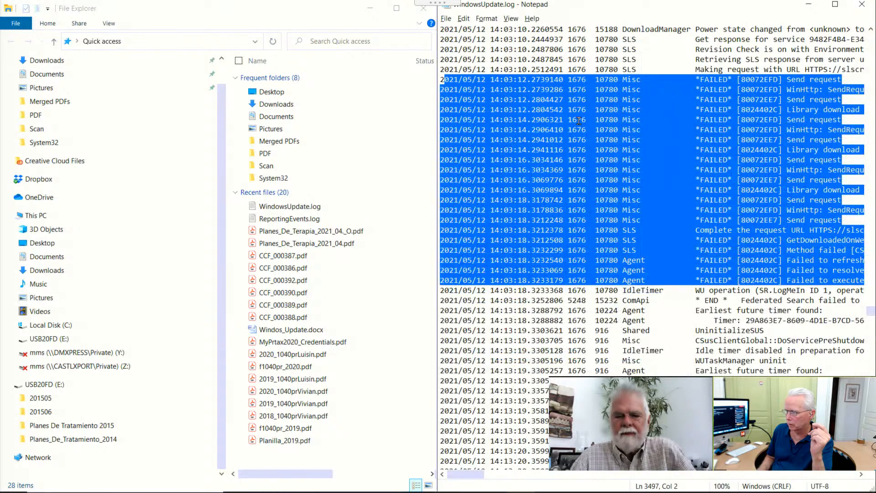
Step: With Windows 10 Setup in front, inspect the USB20FD (E:) drive's contents and its capacity under This PC, and minimize File Explorer
key("alt+Tab")
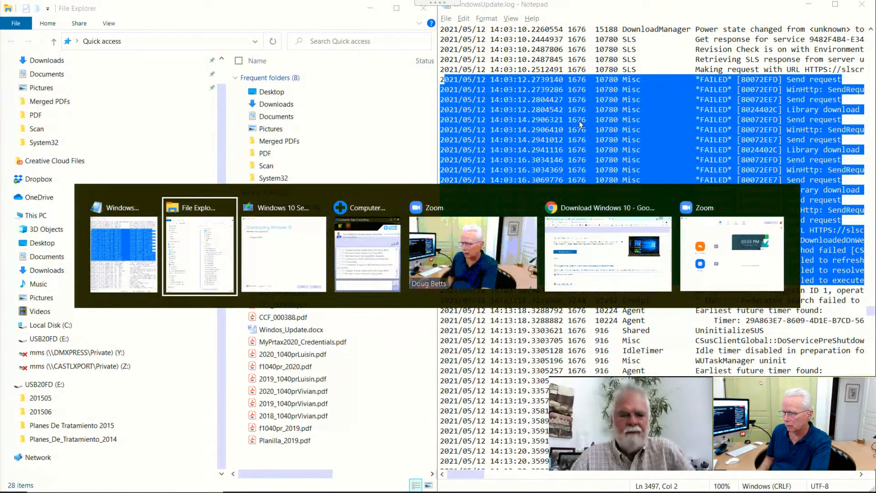
key("alt+Tab")
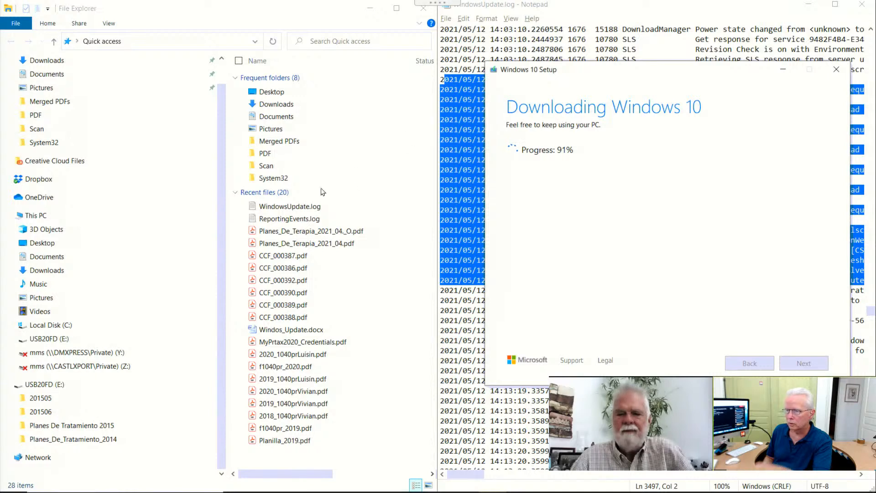
left_click(49, 339)
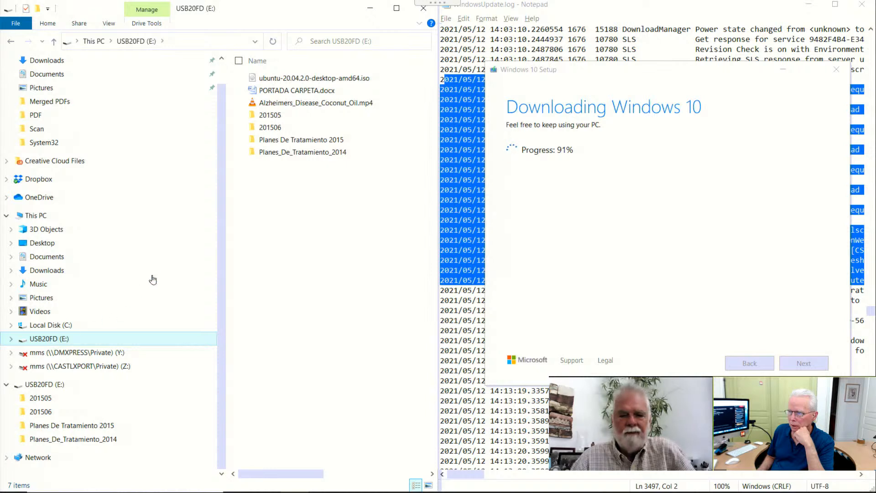
scroll(153, 279, "up", 1)
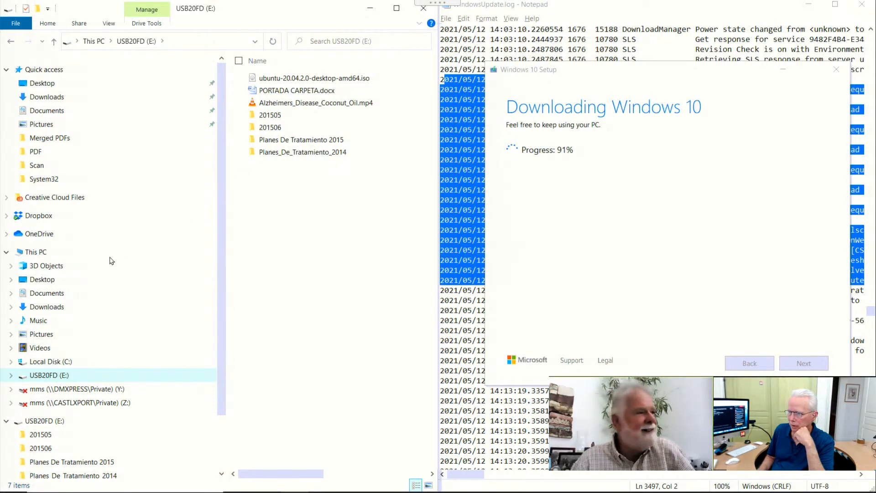
left_click(39, 254)
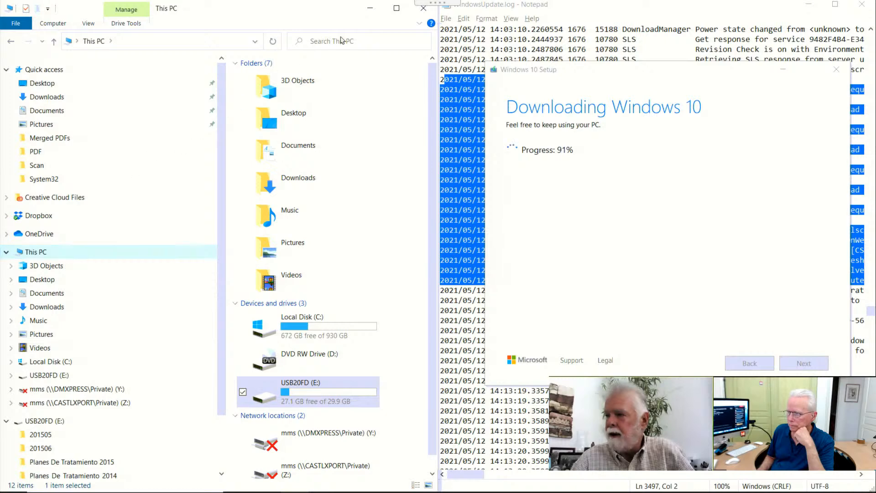
left_click(371, 9)
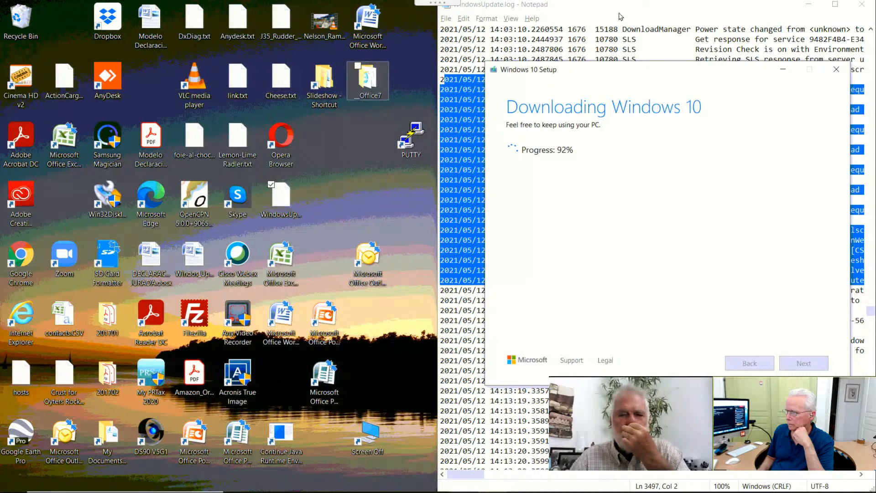
Step: Maximize the WindowsUpdate.log window and bring Windows 10 Setup over it, placed lower so the upper log lines stay readable
left_click(835, 6)
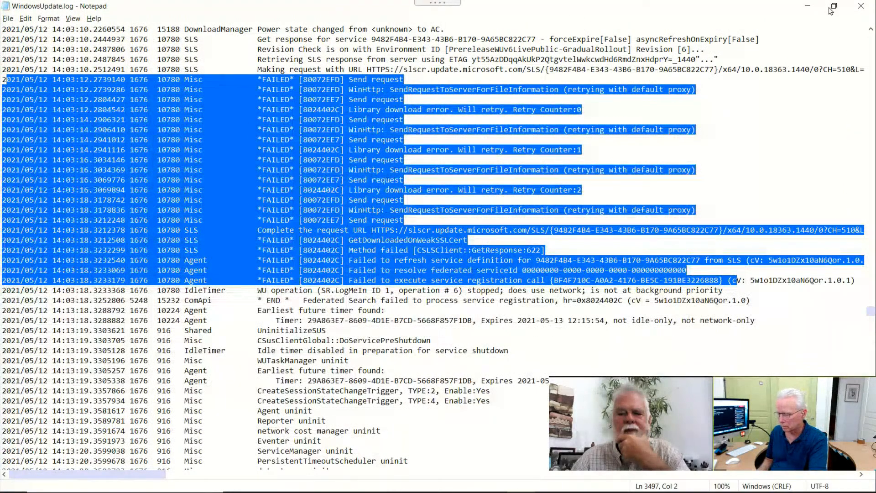
key("alt+Tab")
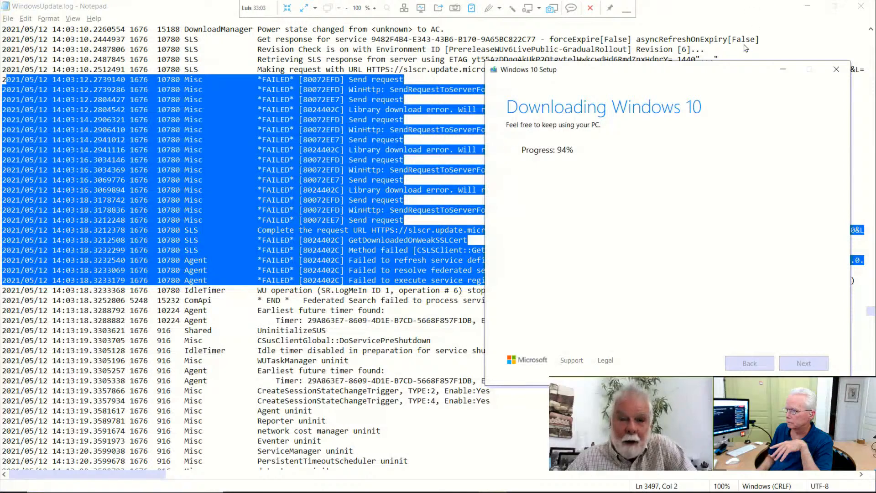
left_click_drag(736, 66, 679, 224)
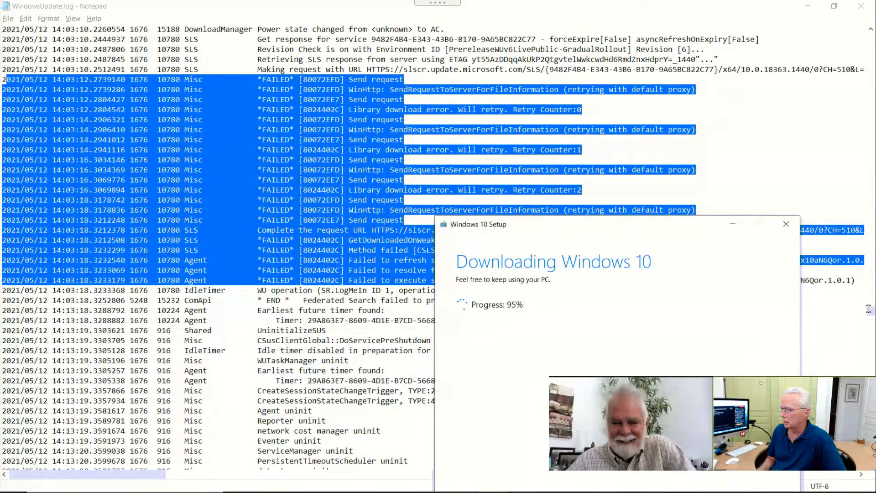
Step: Examine the log entries just before the highlighted 14:03:12 failures, including the agent initialization and network state lines
left_click_drag(871, 303, 870, 296)
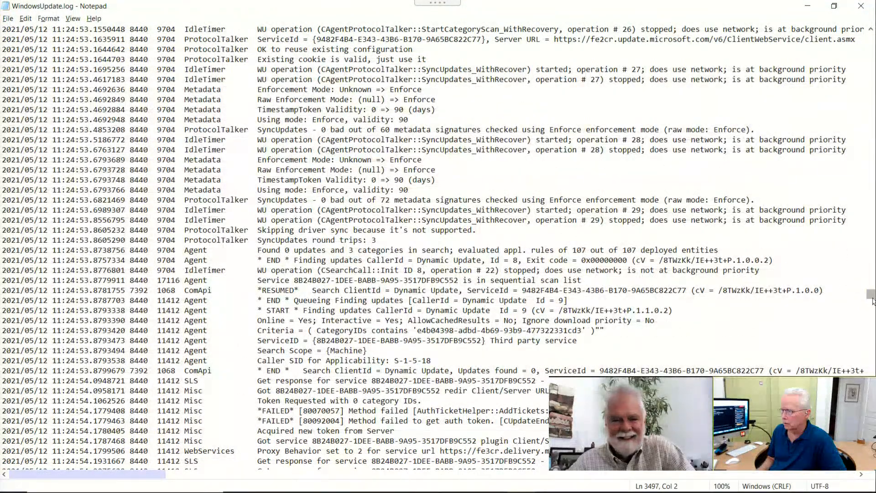
left_click_drag(873, 302, 873, 318)
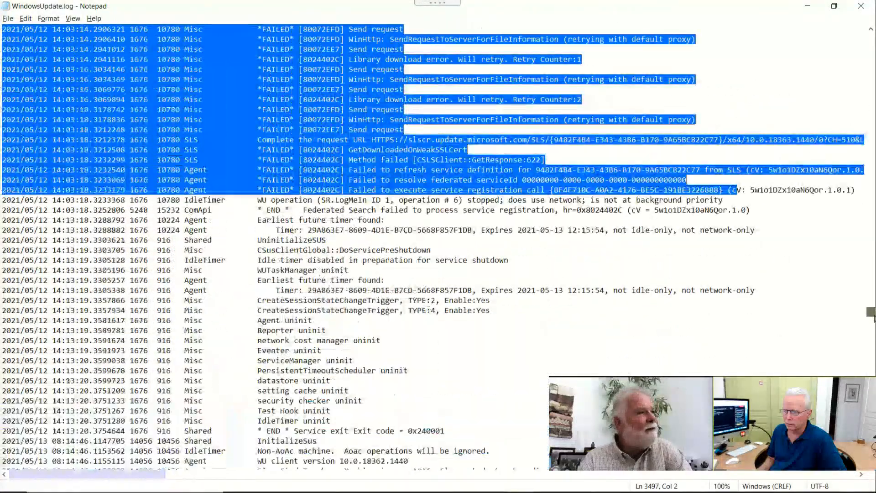
left_click(871, 30)
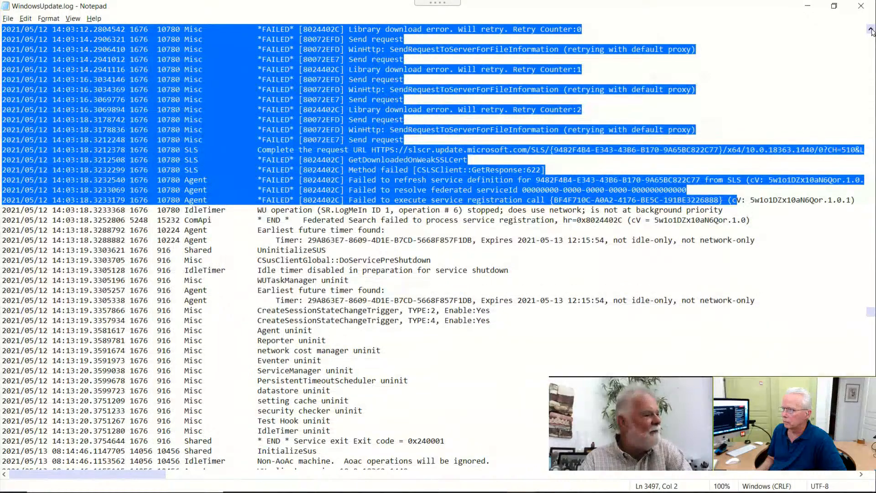
left_click(871, 30)
left_click(871, 31)
left_click(871, 31)
left_click(872, 31)
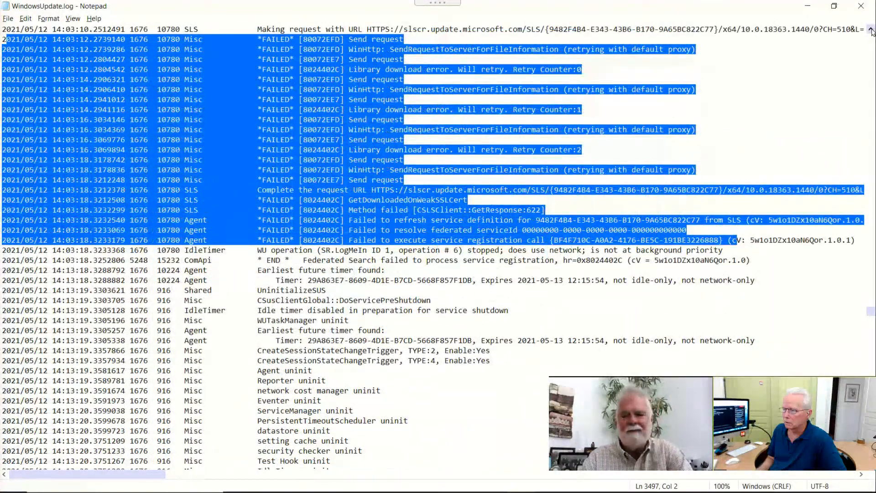
left_click(871, 30)
left_click(871, 30)
left_click(871, 31)
left_click(871, 30)
left_click(872, 30)
left_click(872, 31)
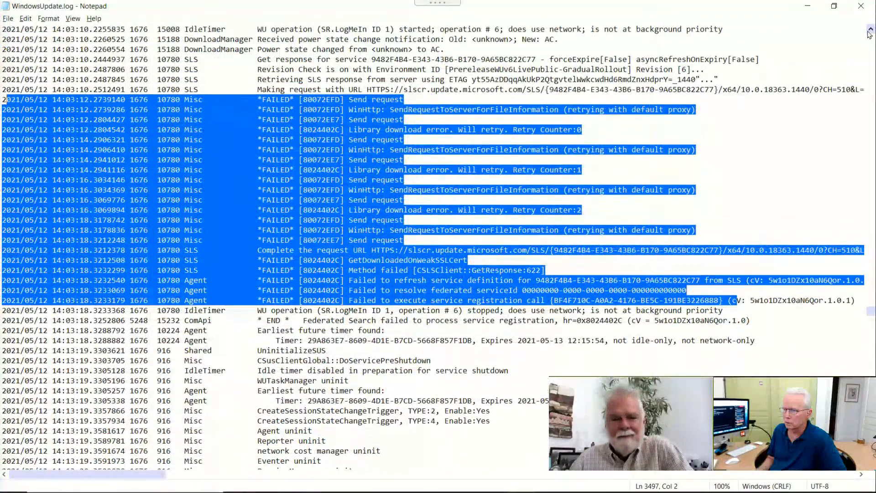
left_click(871, 30)
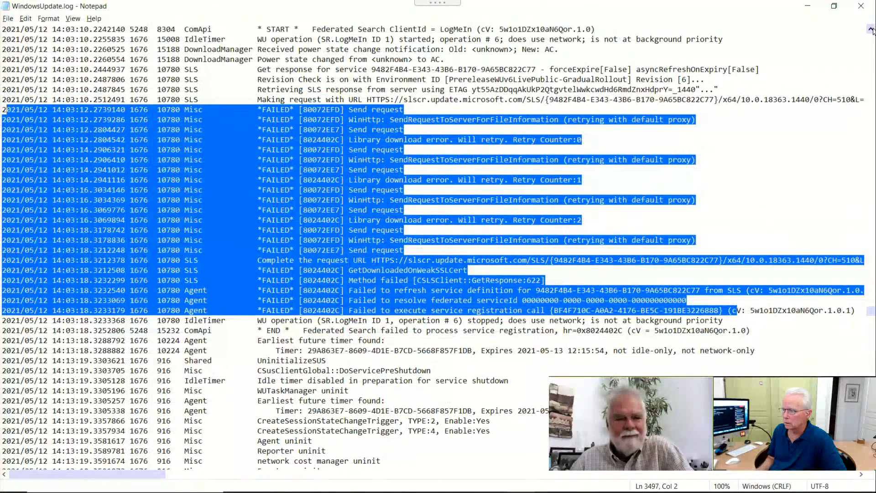
left_click(872, 30)
left_click(871, 30)
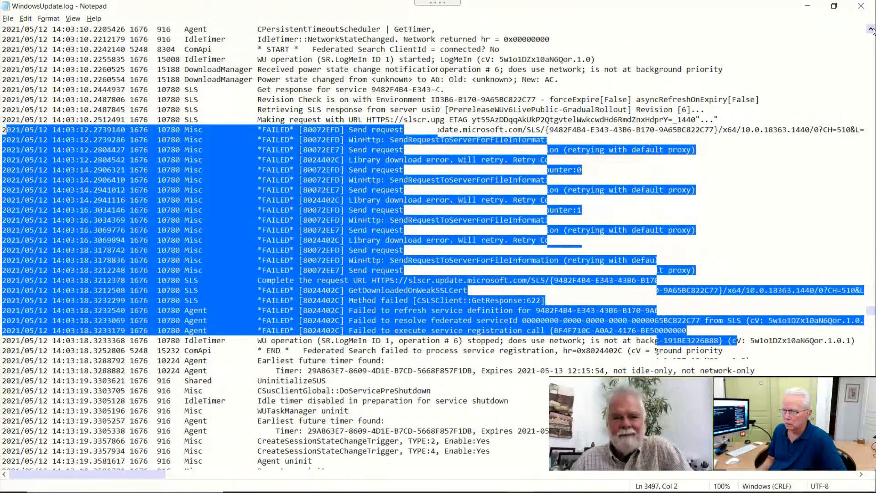
left_click(871, 31)
left_click(871, 31)
left_click(871, 30)
left_click(871, 30)
left_click(871, 30)
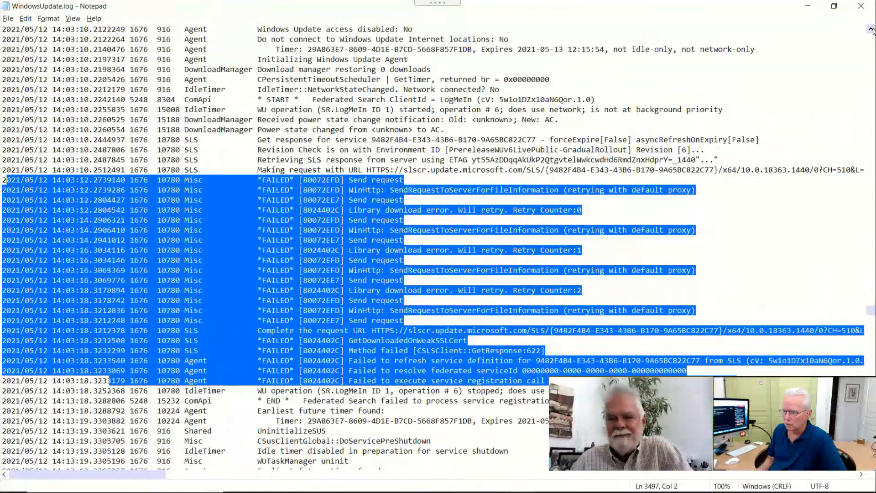
left_click(871, 31)
left_click(872, 31)
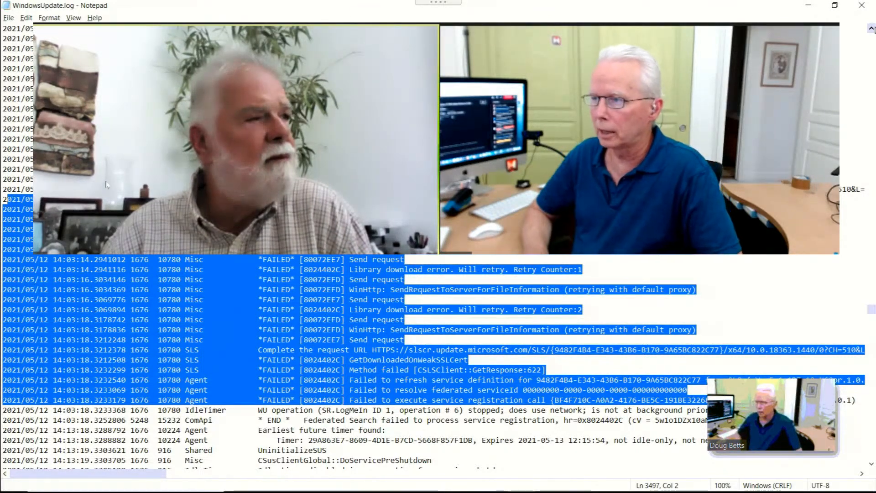
Step: Leave the full-screen remote session, switch to OneNote and highlight the Get-WindowsUpdateLog PowerShell line in the Windows Update Checklist
mouse_move(438, 3)
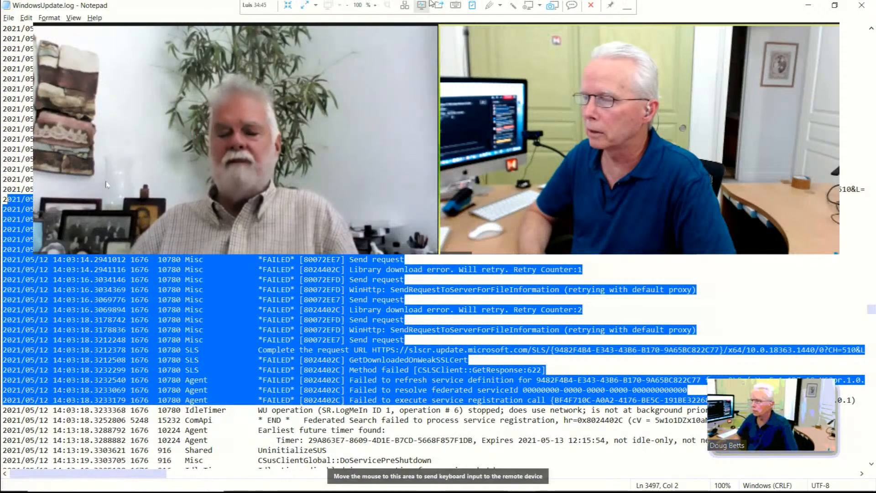
left_click(288, 8)
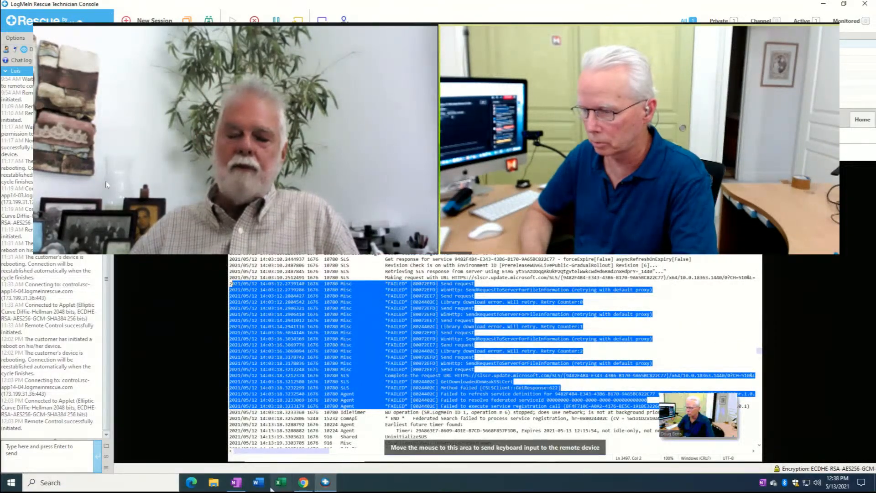
left_click(236, 482)
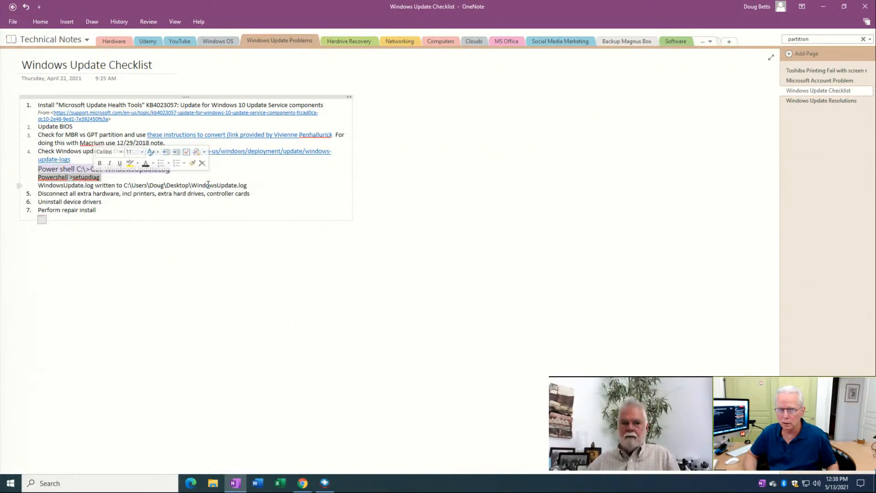
left_click(232, 169)
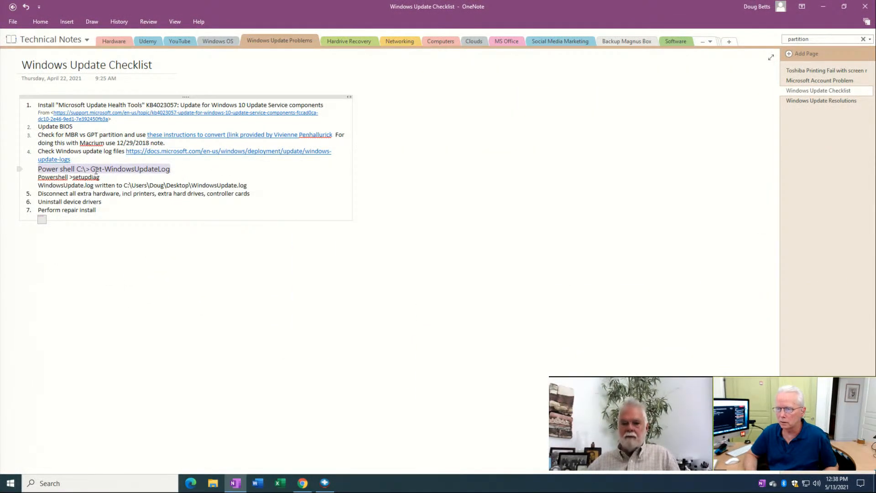
triple_click(48, 167)
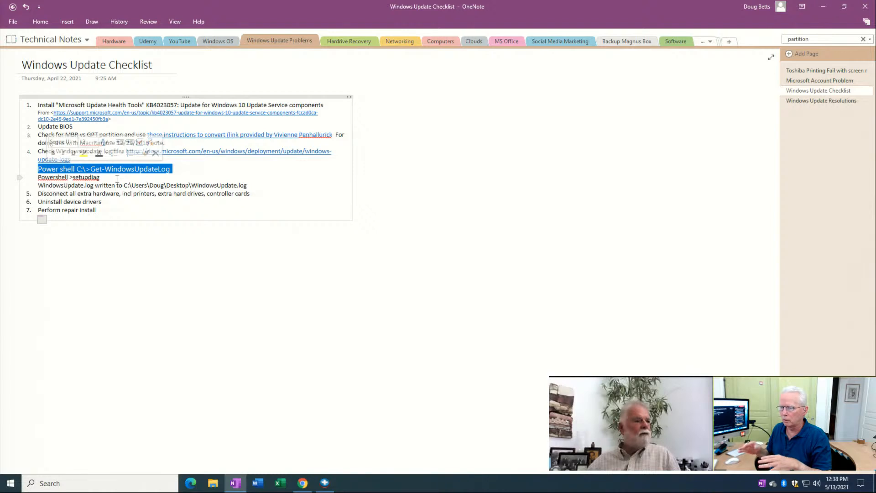
Step: Highlight the setupdiag line in the checklist, switch to Chrome and go back from the SetupDiag article to the Windows Update log files article
triple_click(72, 176)
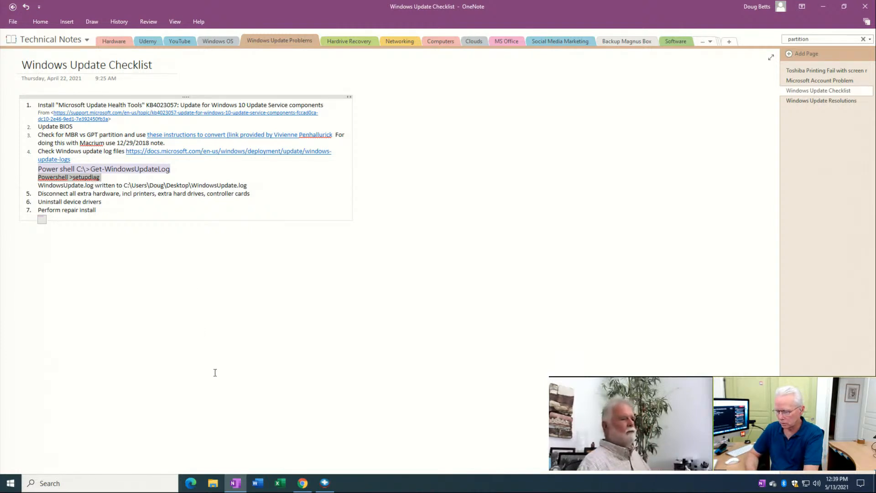
key("alt+Tab")
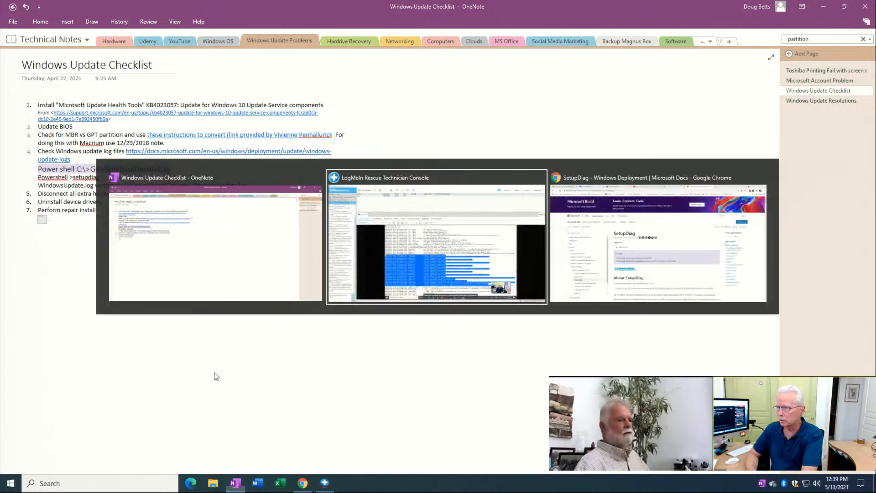
key("alt+Tab")
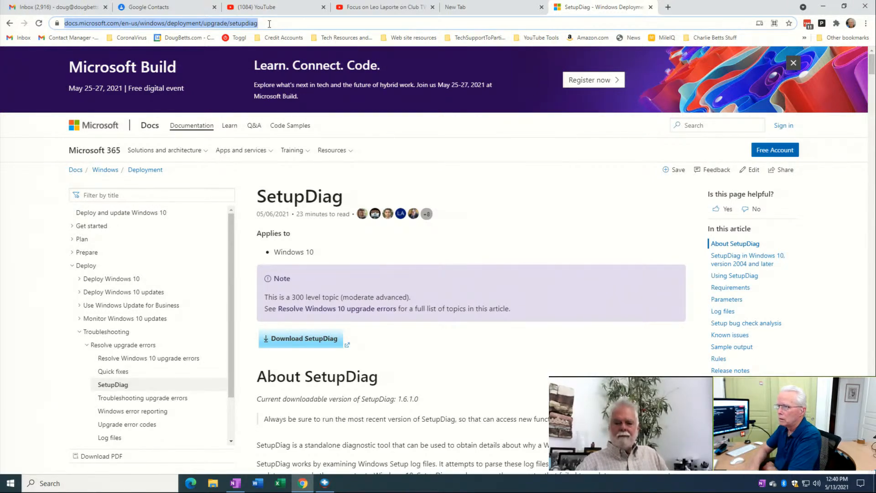
left_click(11, 23)
scroll(420, 127, "up", 12)
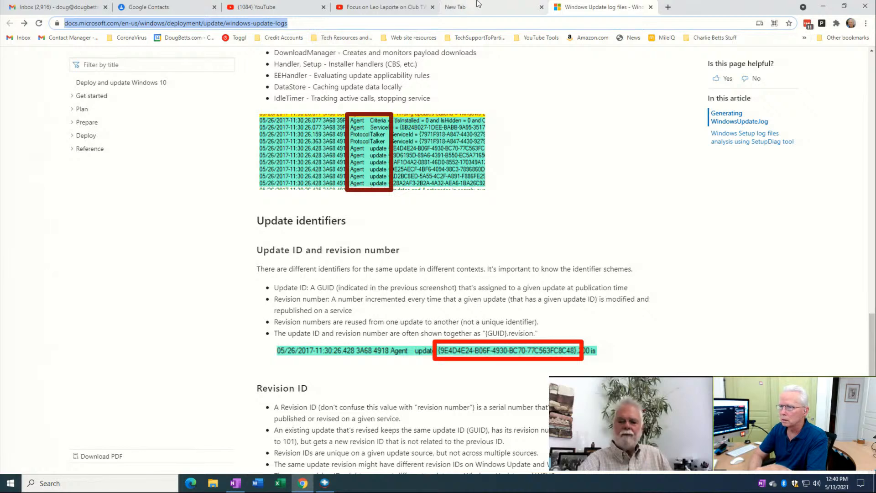
left_click(278, 9)
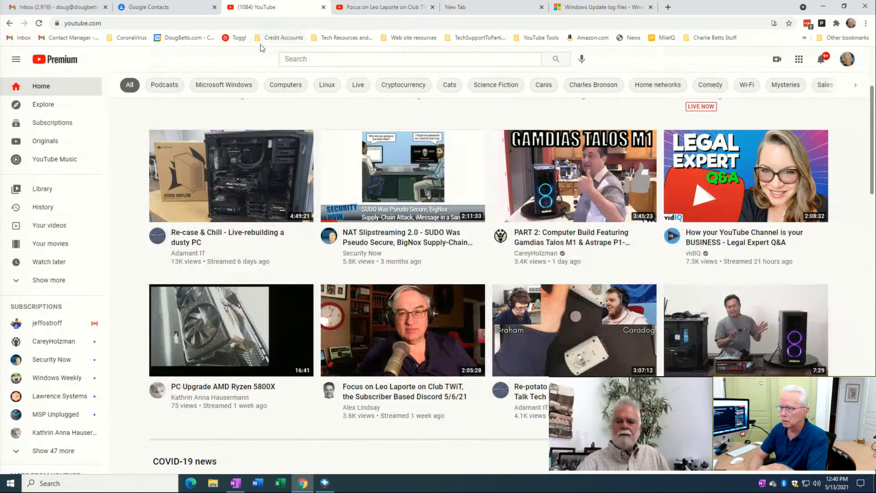
left_click(311, 59)
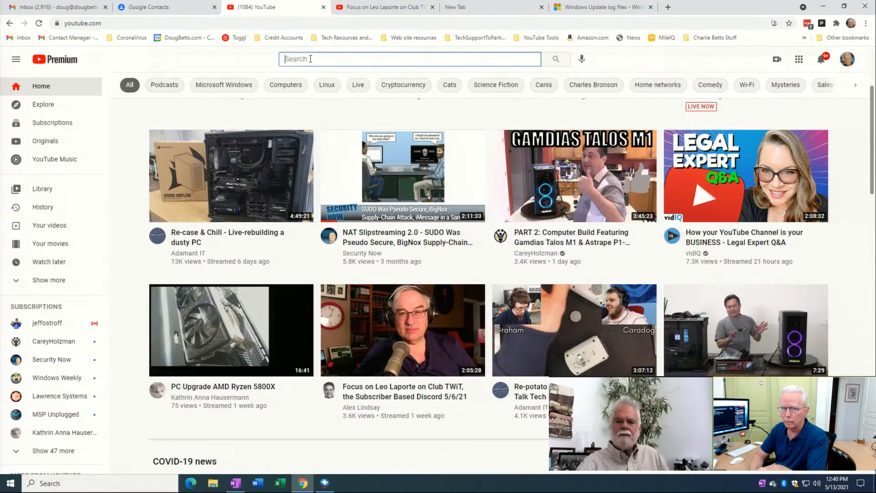
type("l")
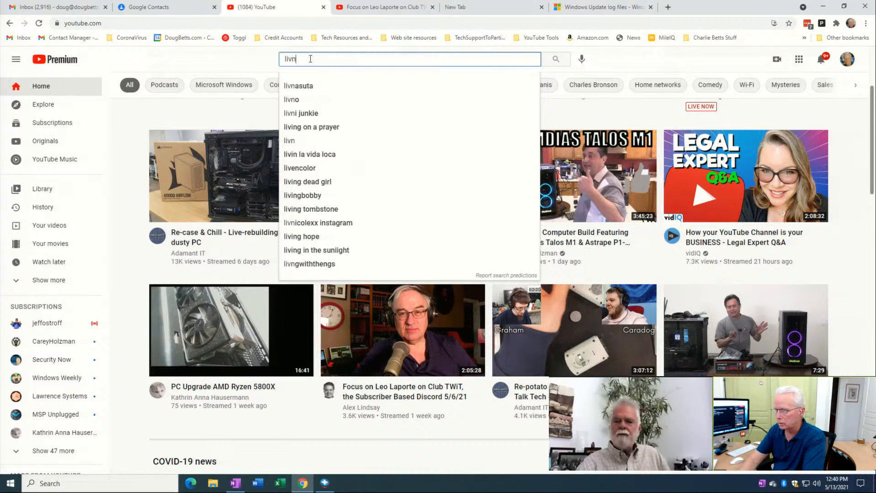
key("BackSpace")
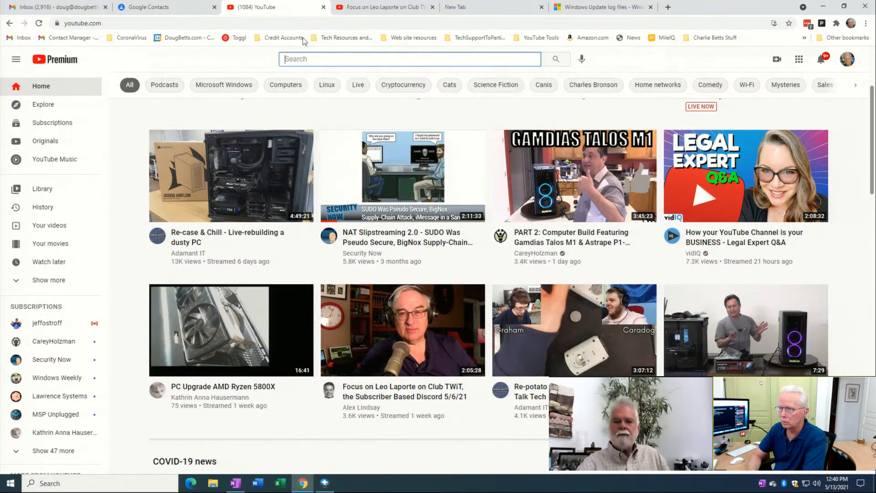
Step: Open youtube.com/lwtdb in a new browser tab, open the live stream "Windows 10 20H2 Update Refuses to Install" and pause its playback
left_click(668, 7)
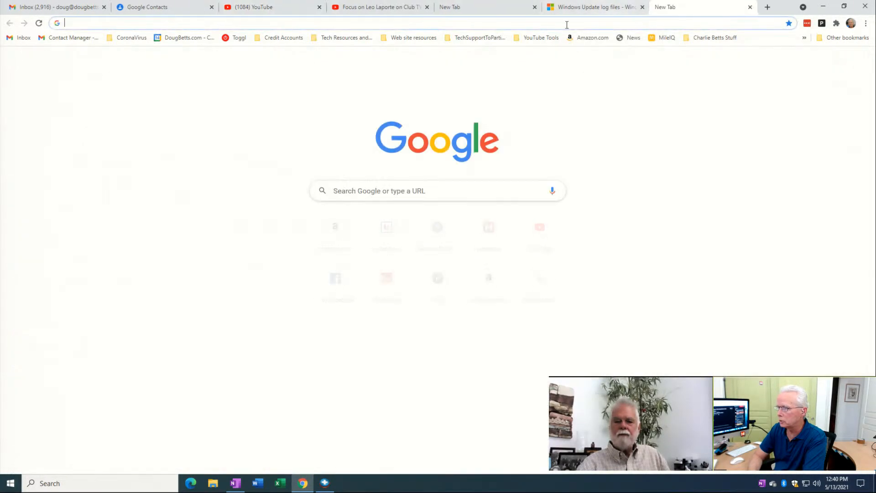
left_click(466, 22)
type("youtu")
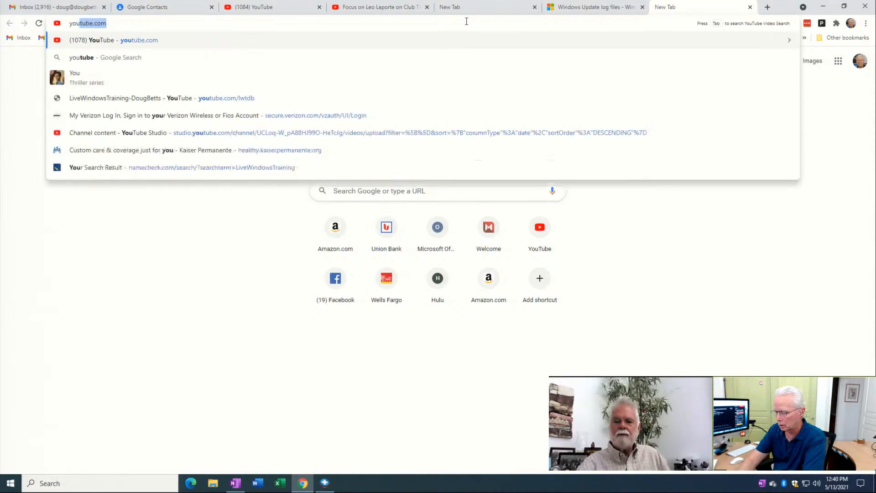
type("be.com")
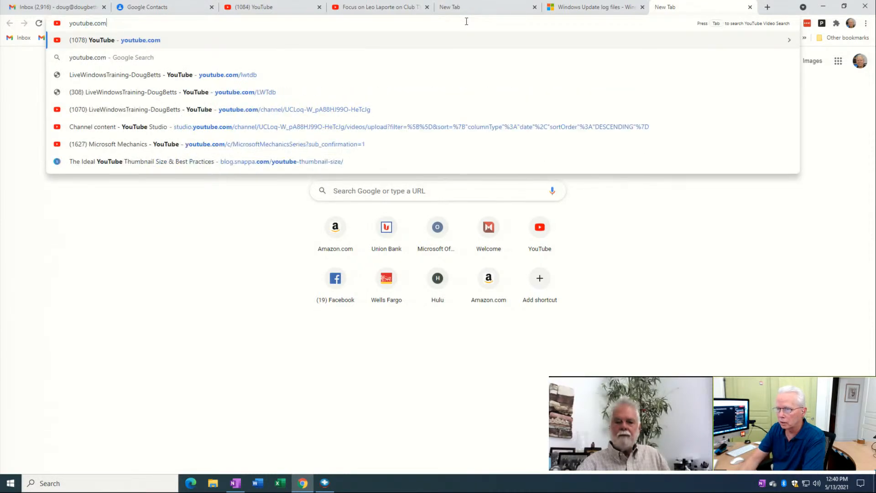
type("/lwtdb")
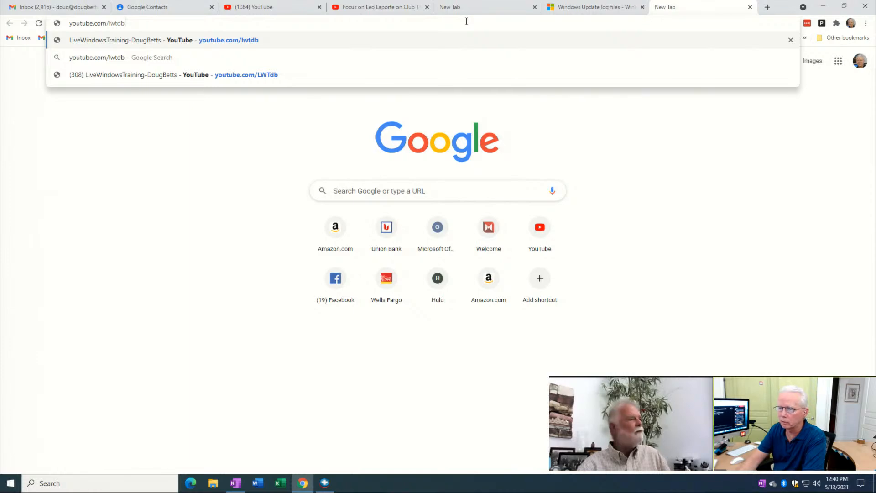
key("Return")
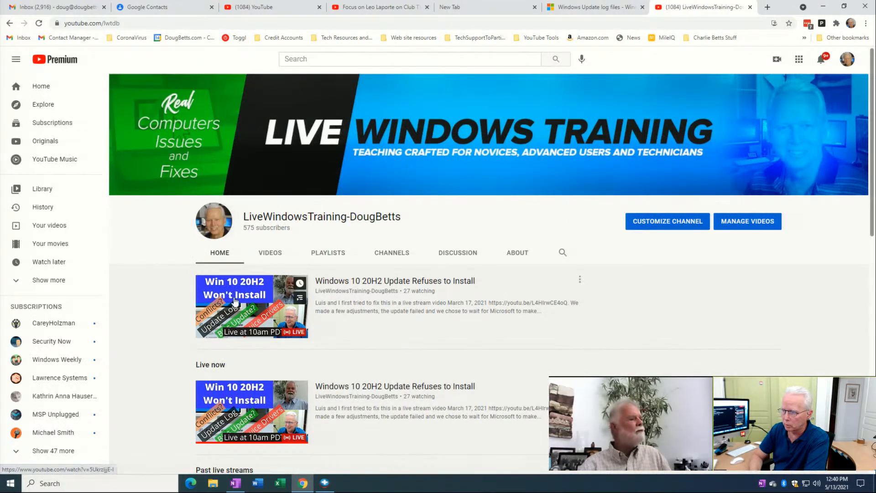
left_click(234, 301)
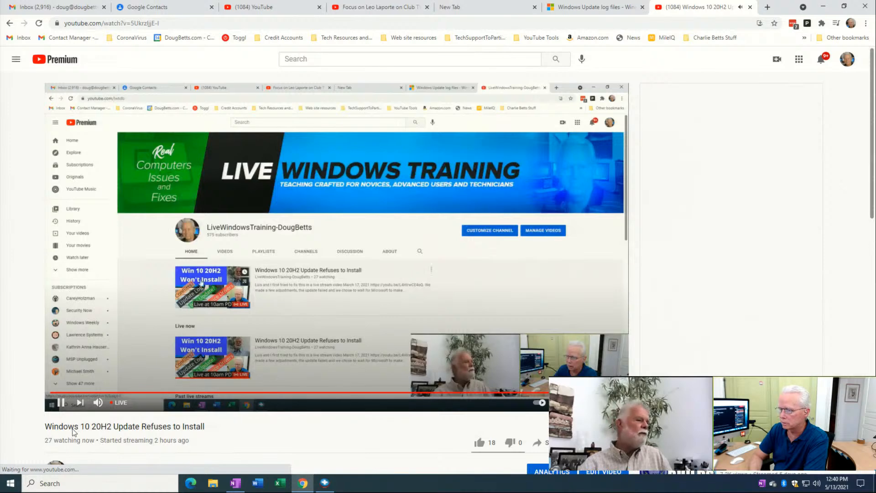
left_click(61, 402)
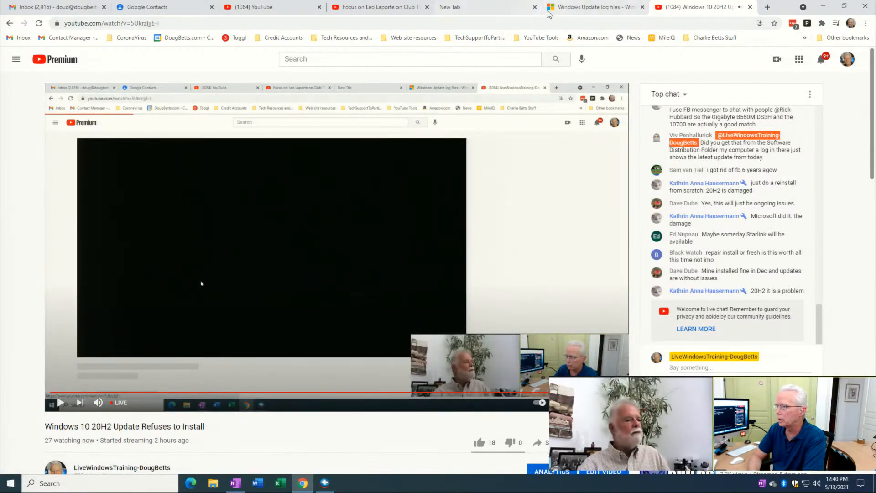
left_click(570, 8)
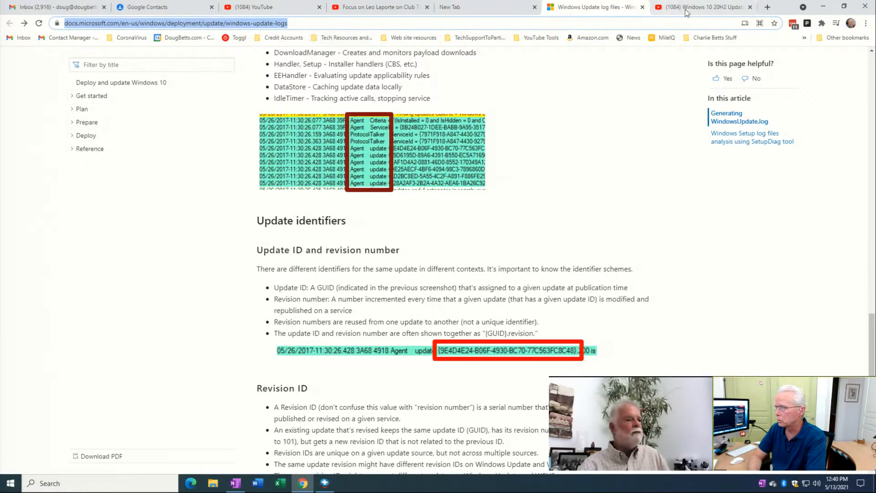
left_click(709, 11)
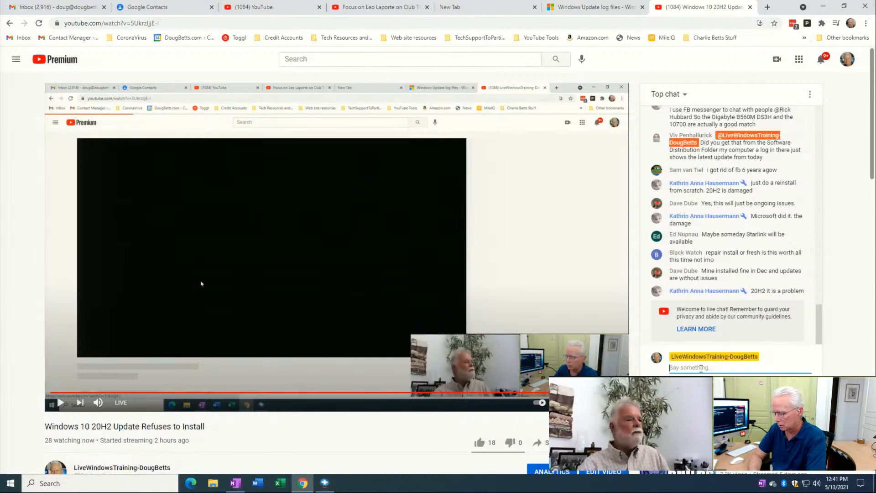
type("https://docs.microsoft.com/en-us/windows/deployment/update/windows-update-logs")
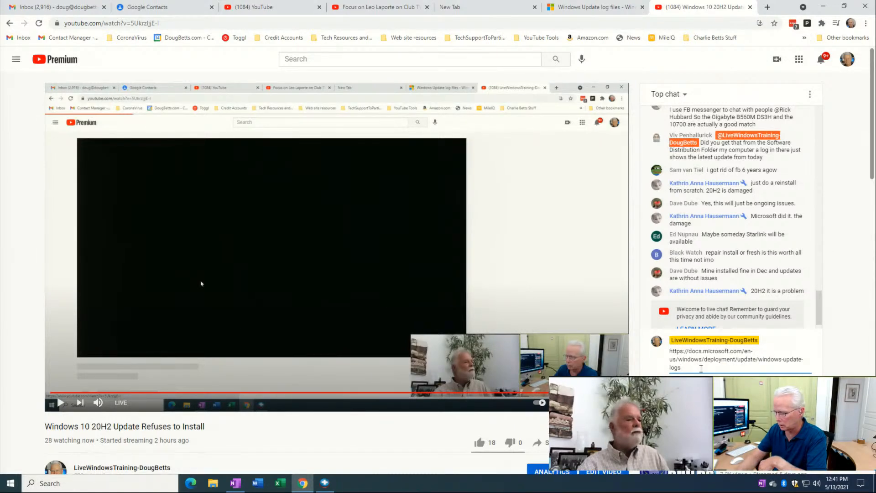
key("Return")
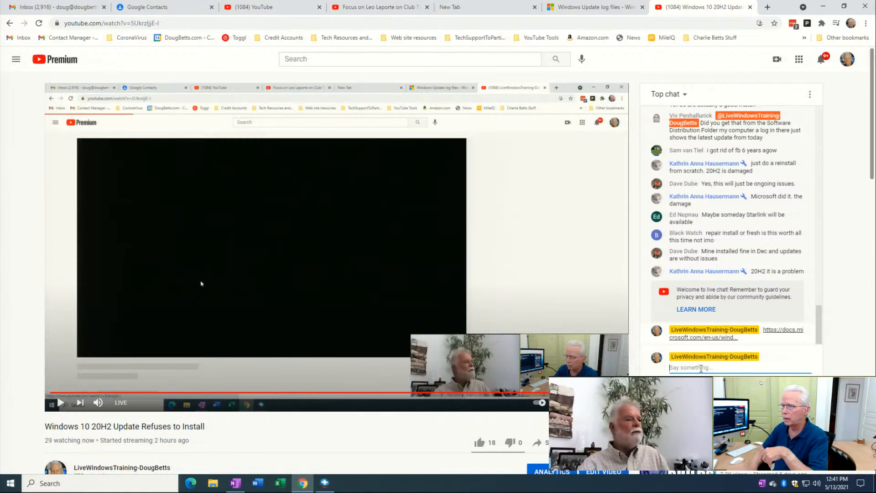
Step: Glance at the LogMeIn Rescue session, return to the Windows Update log files article in Chrome and highlight its title
key("alt+Tab")
key("Tab")
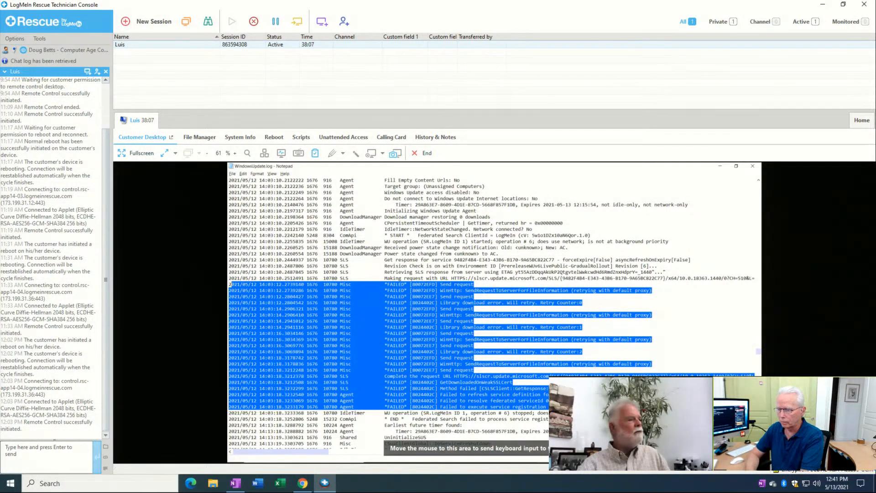
key("alt+Tab")
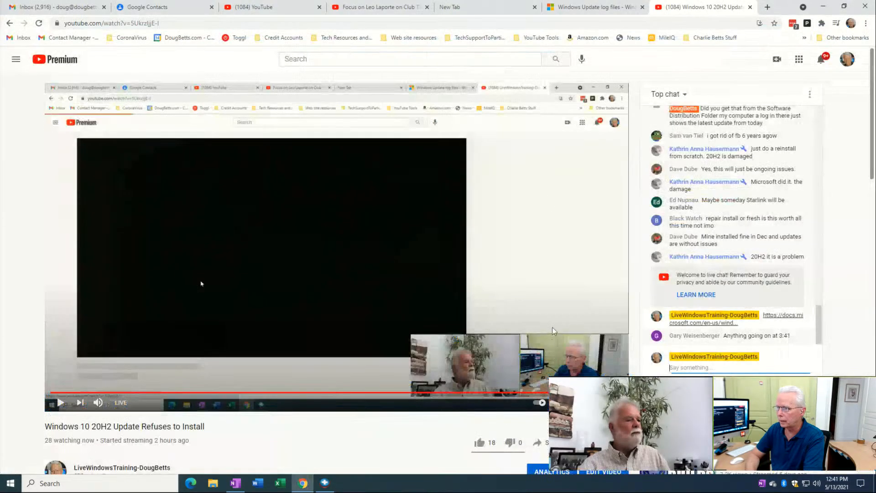
left_click(583, 8)
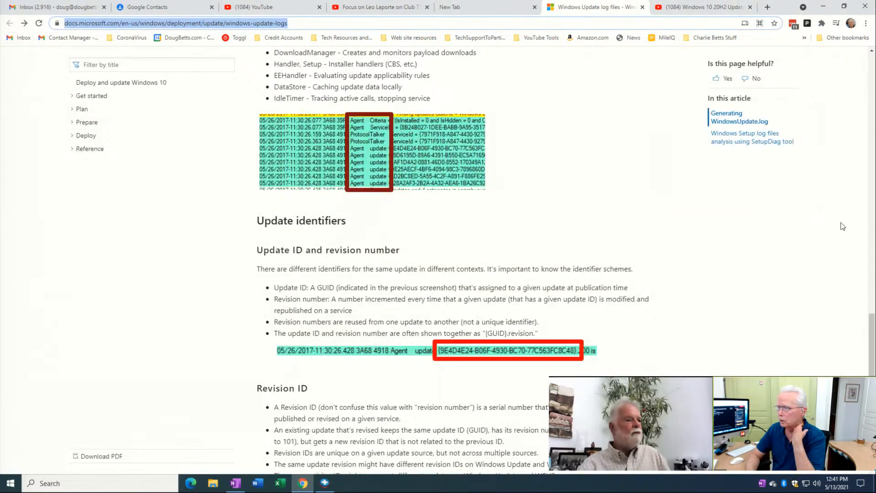
left_click_drag(872, 342, 873, 72)
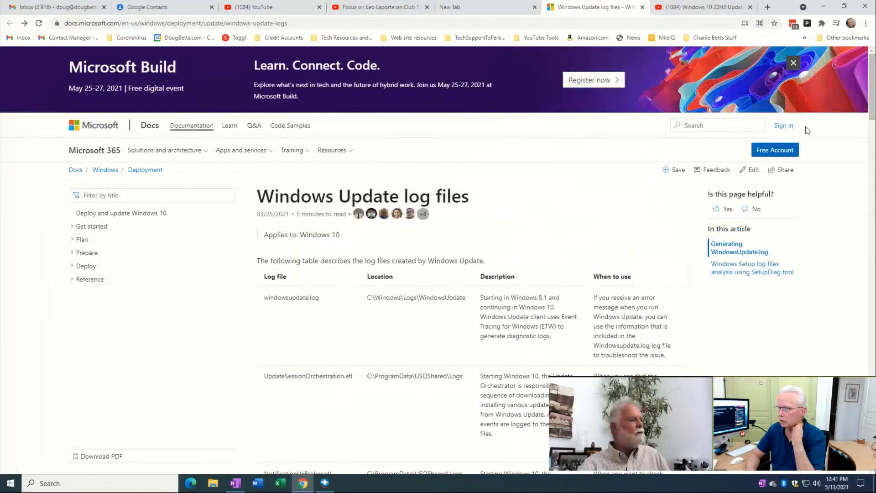
left_click_drag(284, 197, 470, 198)
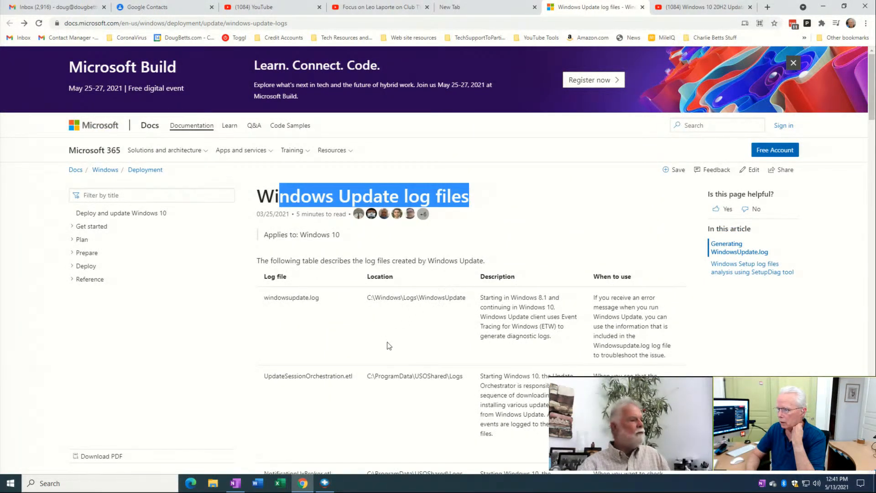
Step: Open the Get-WindowsUpdateLog link from the Generating WindowsUpdate.log section in a new tab and view its syntax and description
left_click_drag(871, 104, 872, 125)
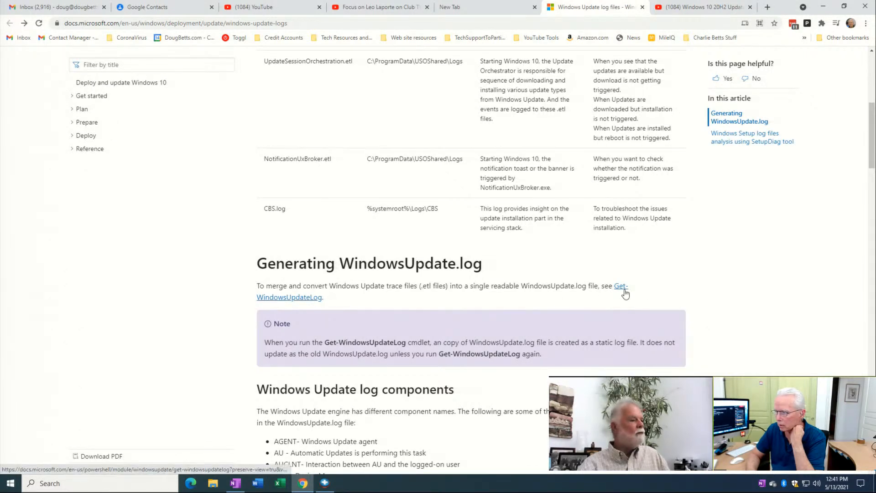
right_click(309, 302)
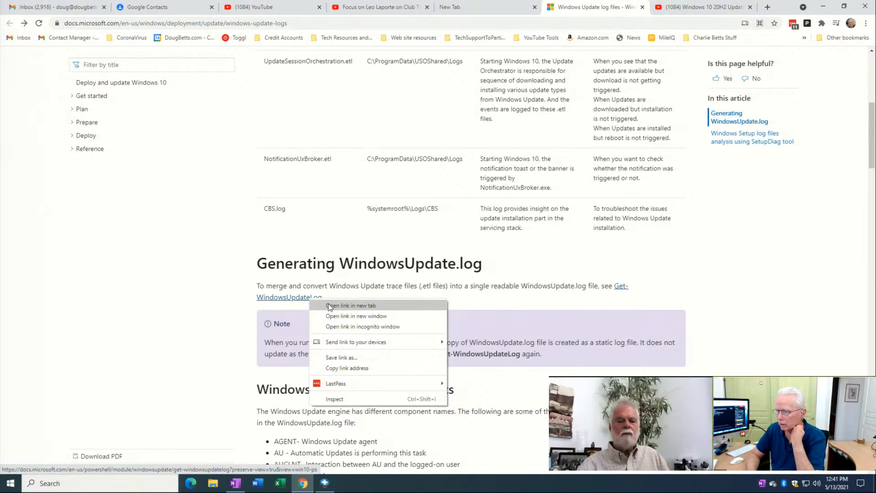
left_click(329, 305)
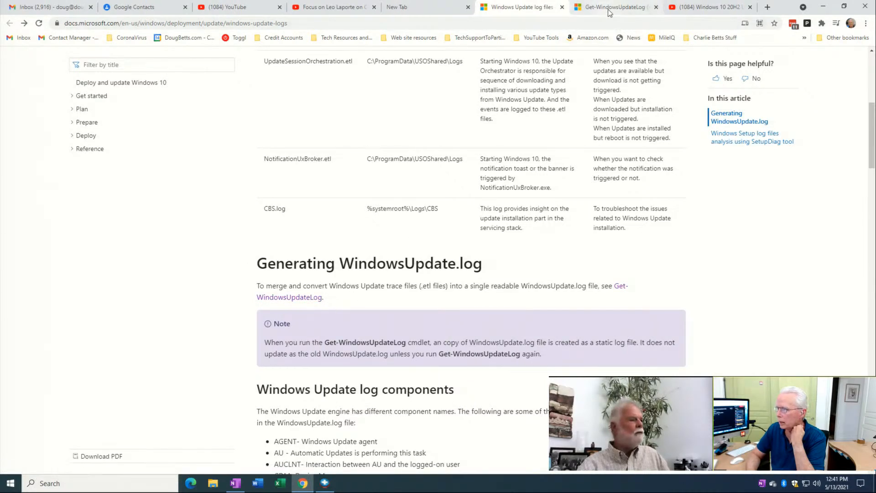
left_click(609, 13)
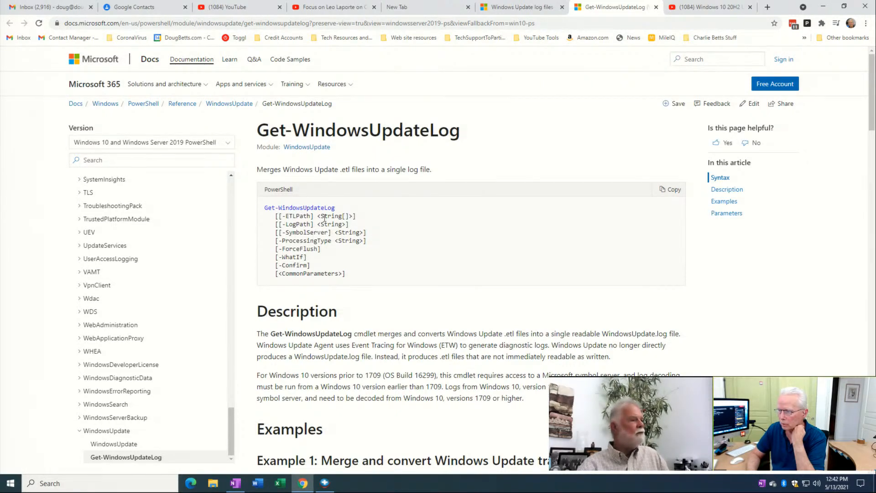
Step: From the end of the Windows Update log files article, open the SetupDiag link in a new tab and view where to download the tool
left_click(546, 9)
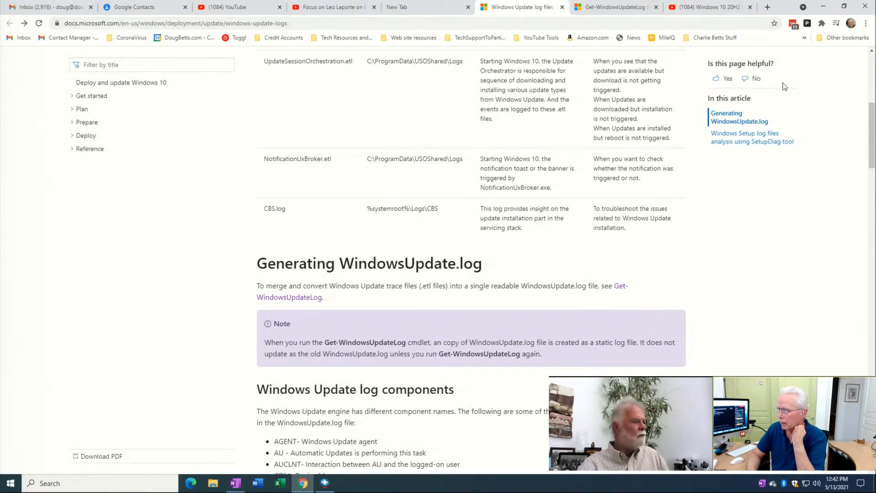
left_click_drag(870, 126, 871, 405)
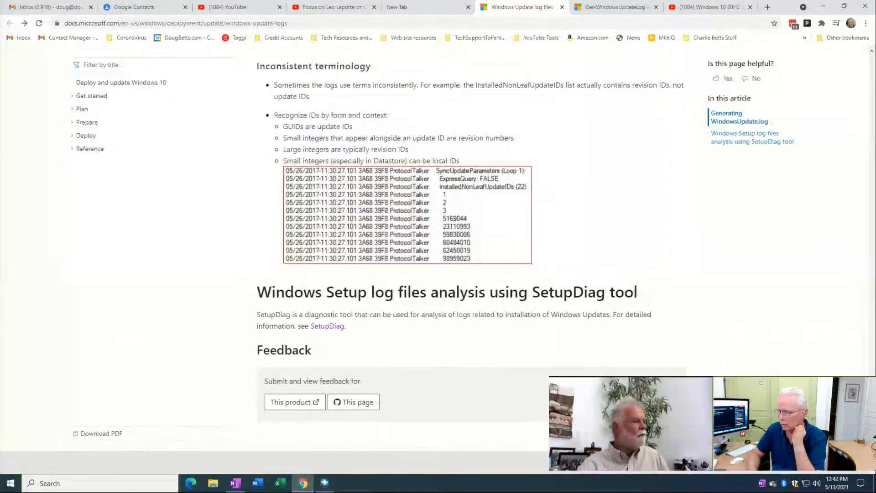
right_click(335, 327)
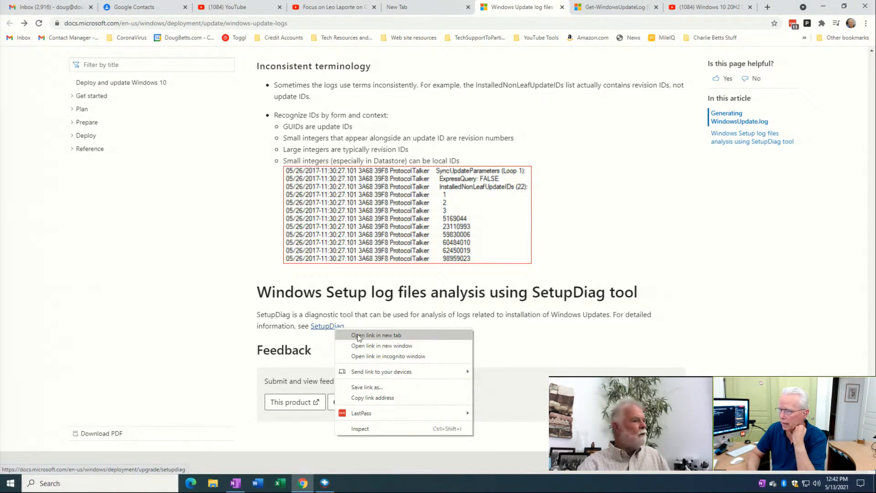
left_click(358, 334)
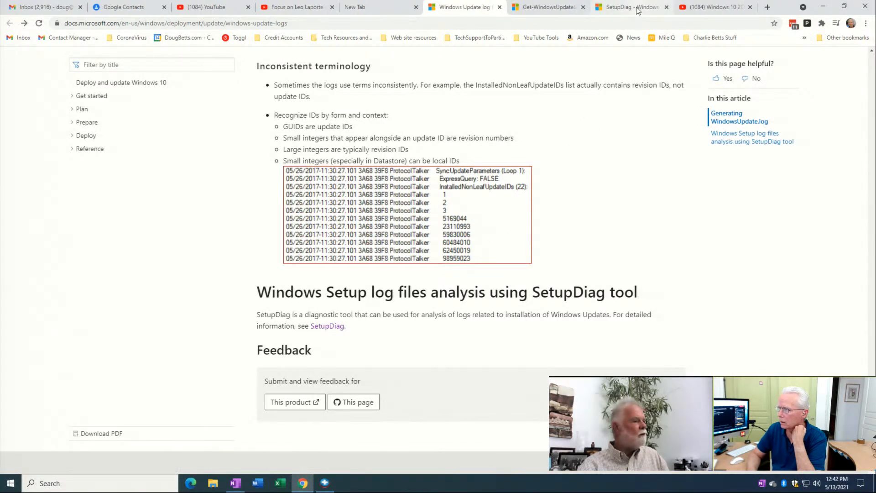
left_click(638, 10)
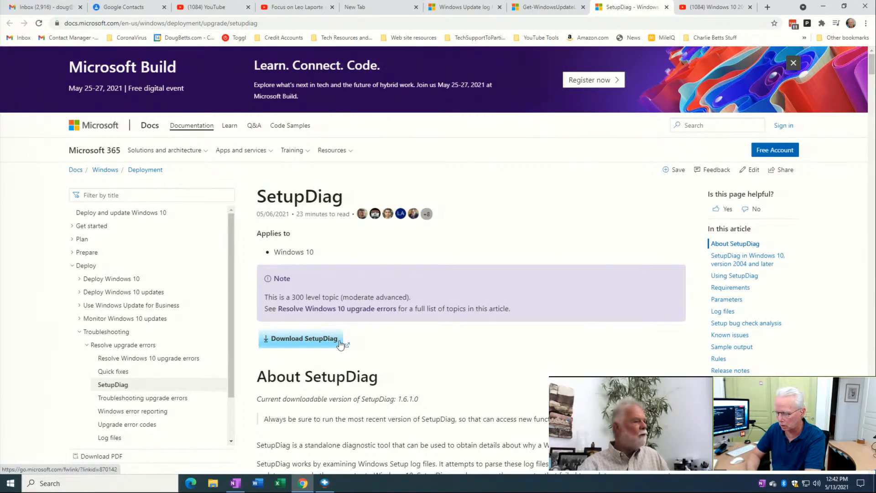
Step: Switch to the LogMeIn Rescue console and show the customer's desktop in full screen
key("alt+Tab")
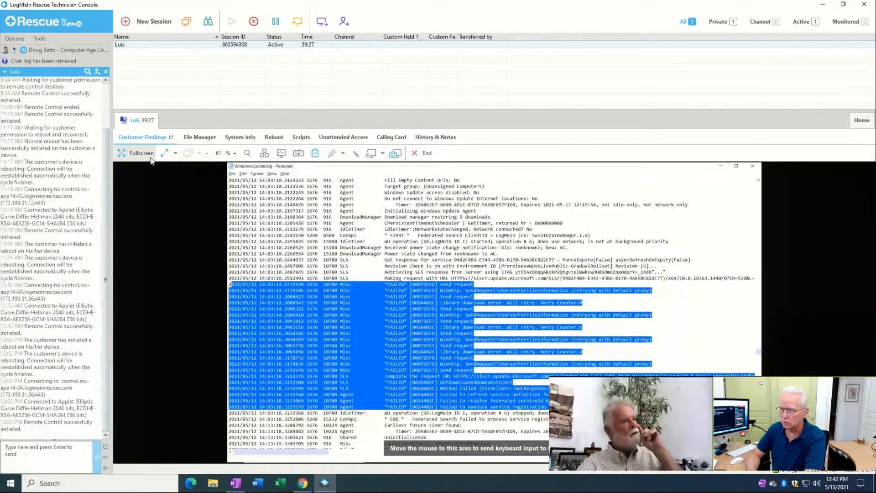
left_click(142, 153)
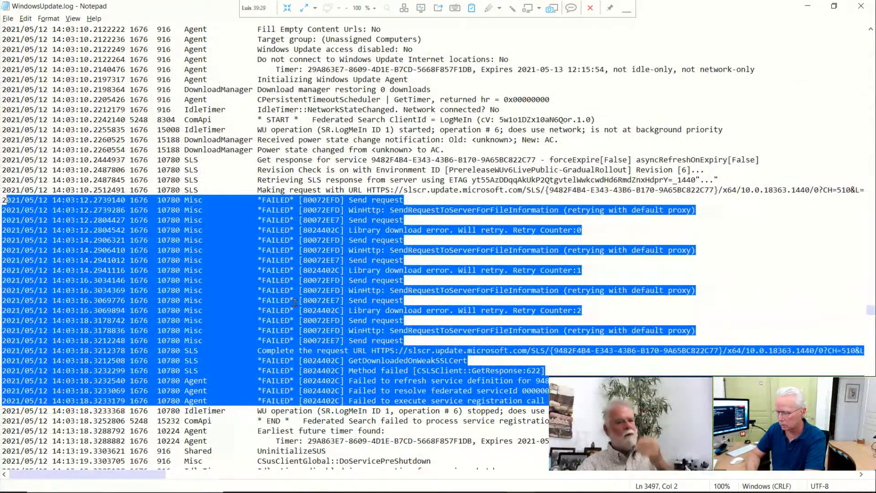
Step: Show the desktop, open the WindowsUpdate.log file stored there to view it, and close that copy
key("super+d")
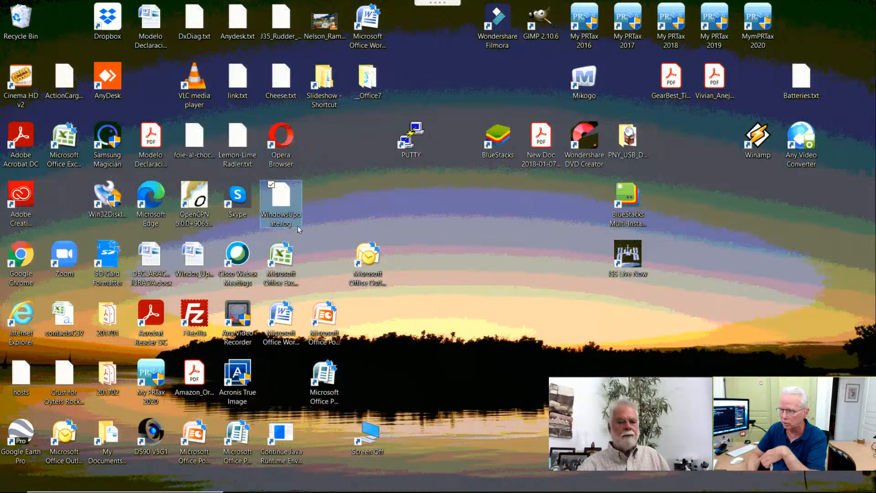
double_click(283, 202)
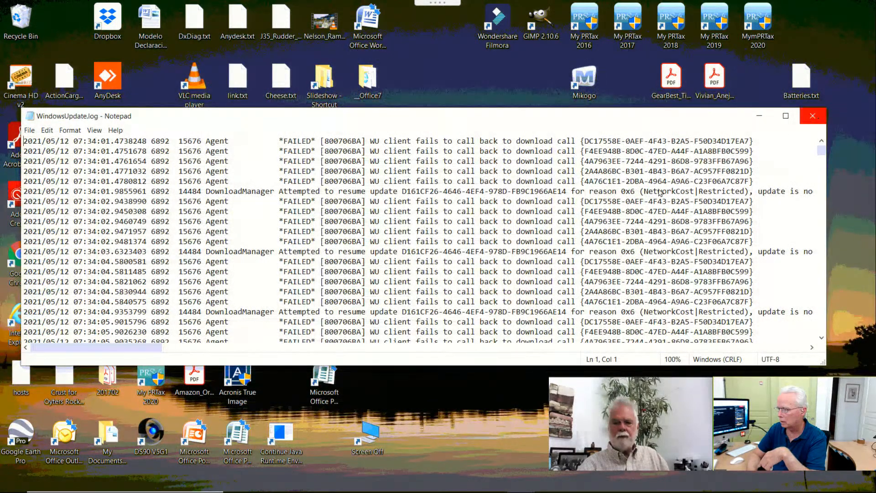
left_click(814, 116)
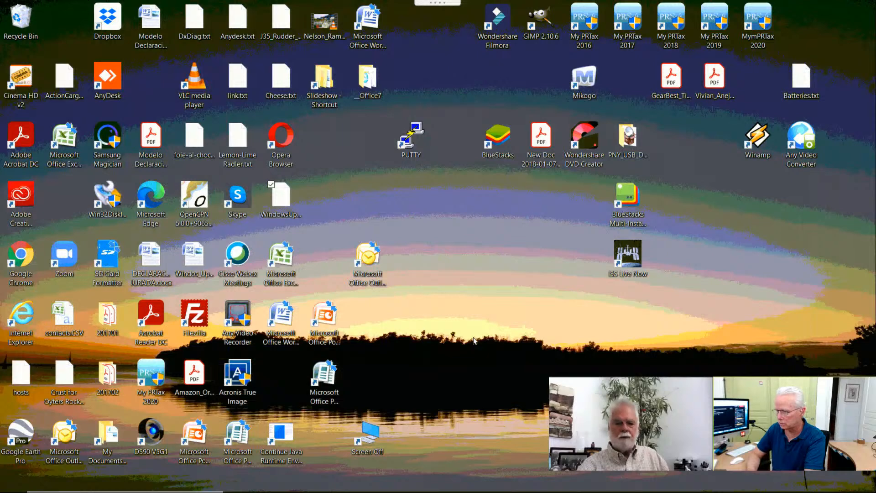
Step: Bring the Windows 10 Setup window to the front and move it up the desktop until it is fully visible
key("alt+Tab")
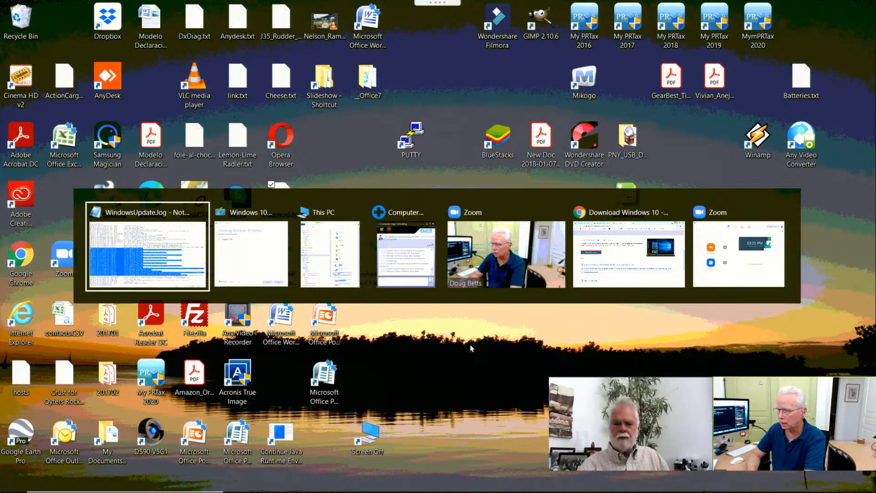
key("Tab")
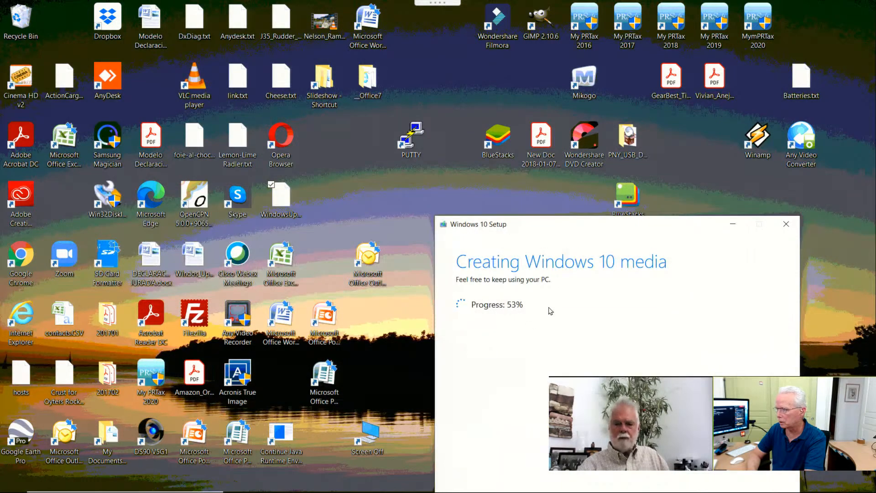
left_click_drag(619, 199, 620, 72)
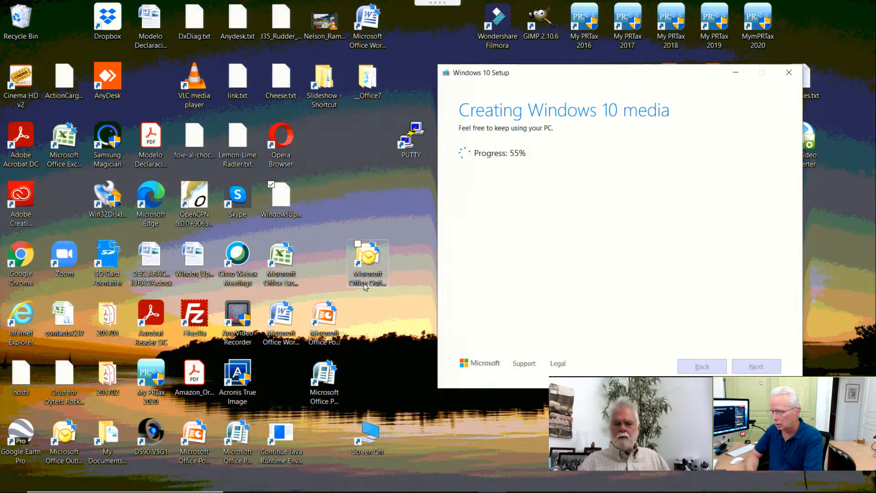
Step: Switch to the This PC File Explorer window and view the contents of the ESD-USB (E:) drive
key("alt+Tab")
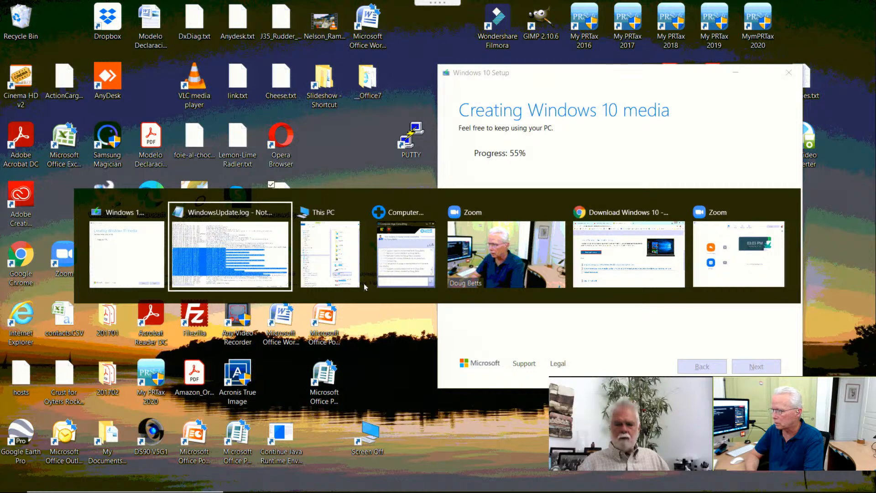
key("alt+shift+Tab")
key("alt+Tab")
key("alt+Tab")
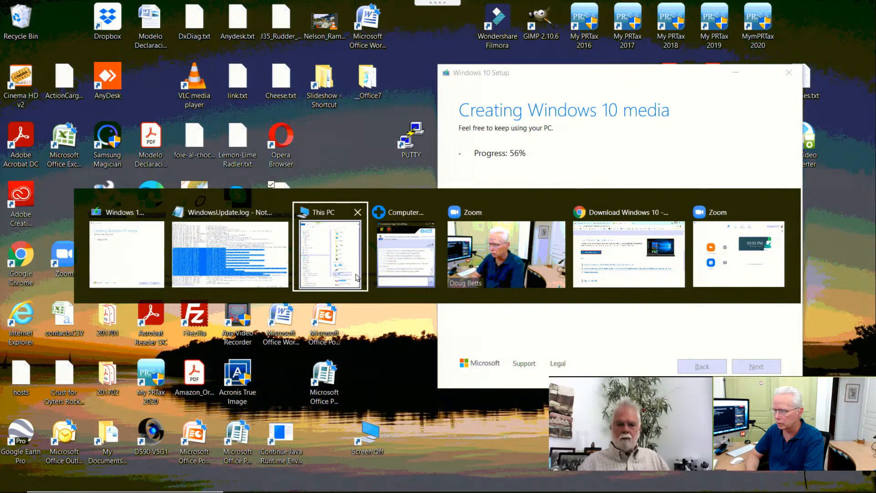
left_click(356, 277)
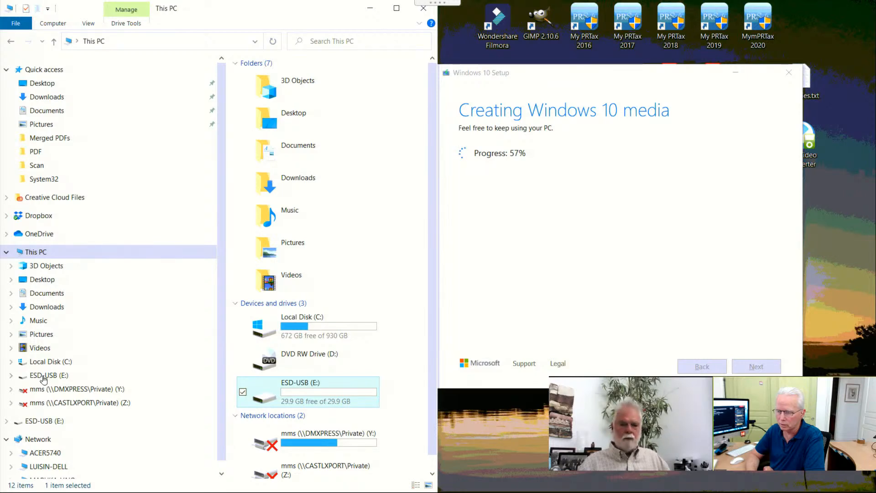
left_click(44, 377)
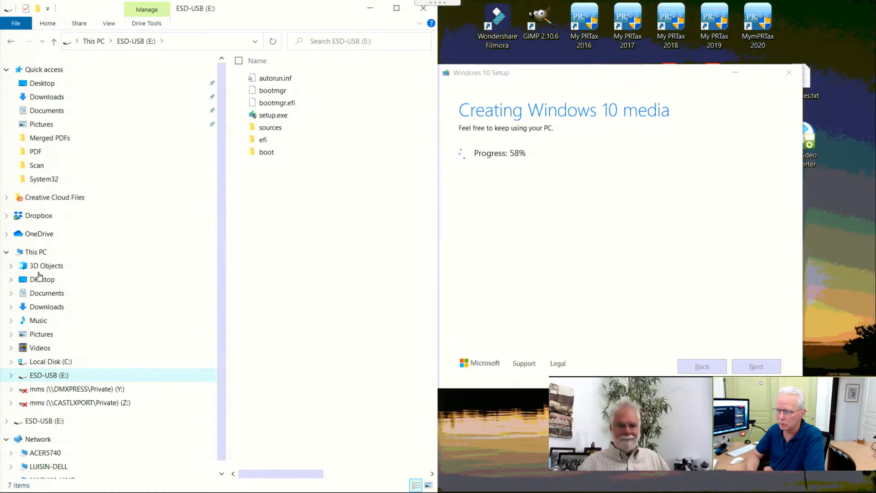
Step: Check the used and free space in the ESD-USB (E:) drive's properties, closing and reopening them to refresh the figures
right_click(41, 377)
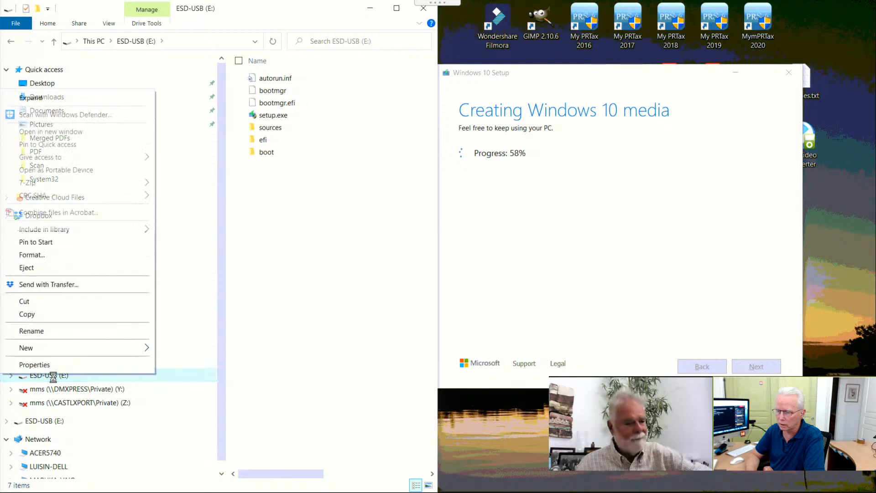
left_click(34, 364)
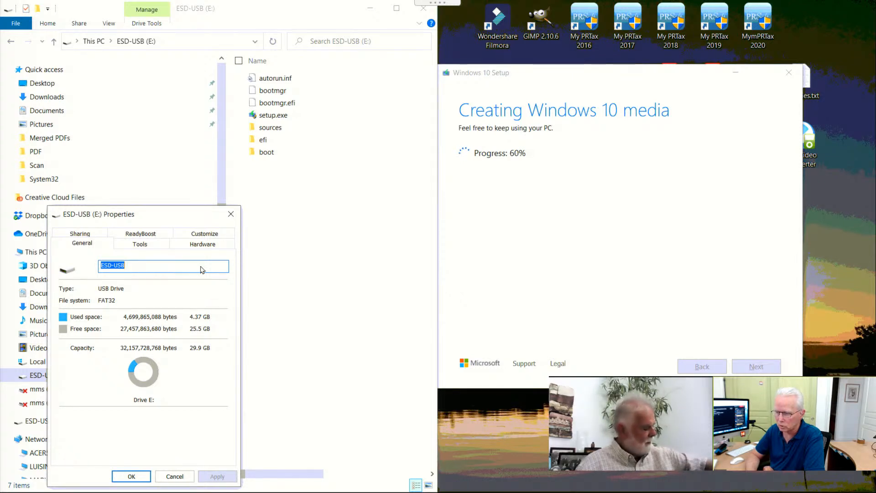
left_click(117, 247)
left_click(97, 246)
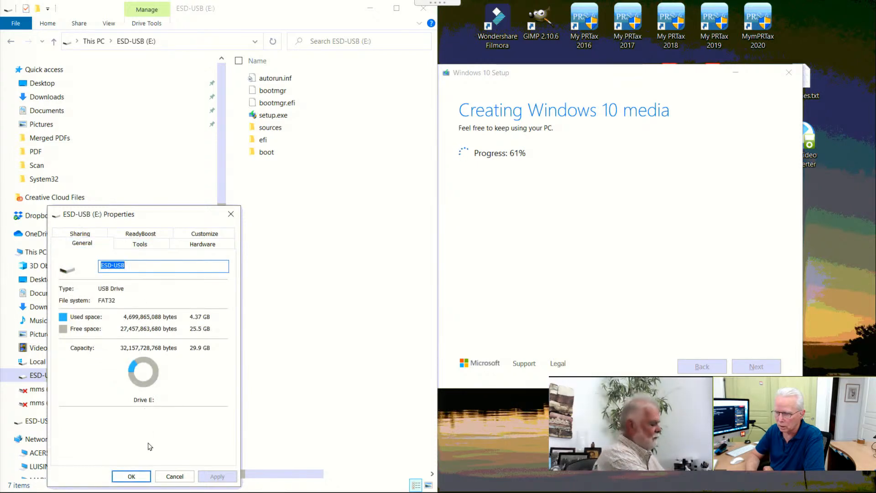
left_click(131, 475)
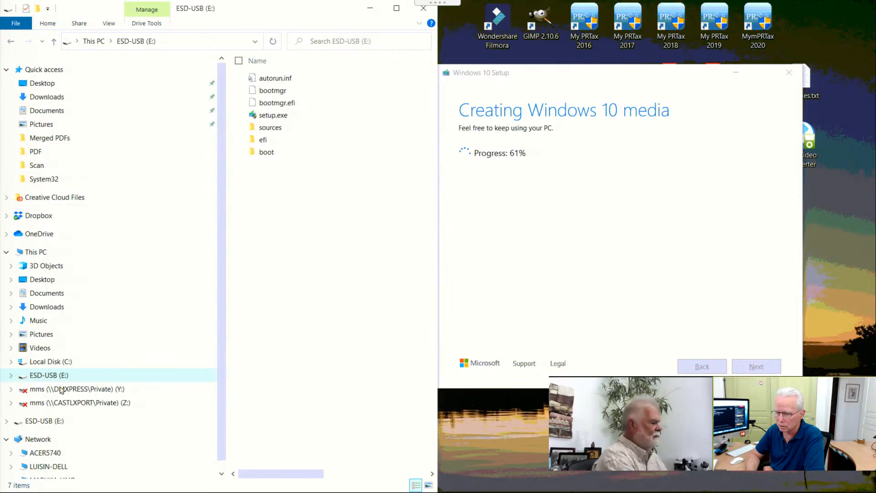
right_click(66, 378)
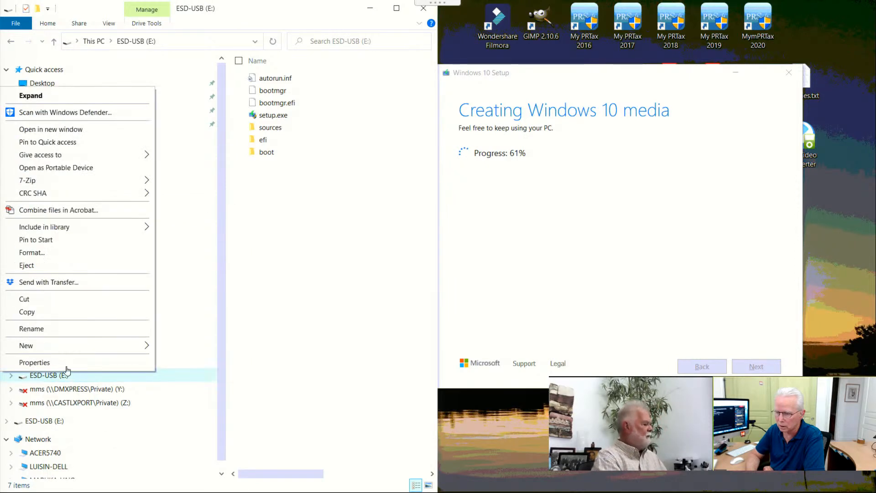
left_click(55, 363)
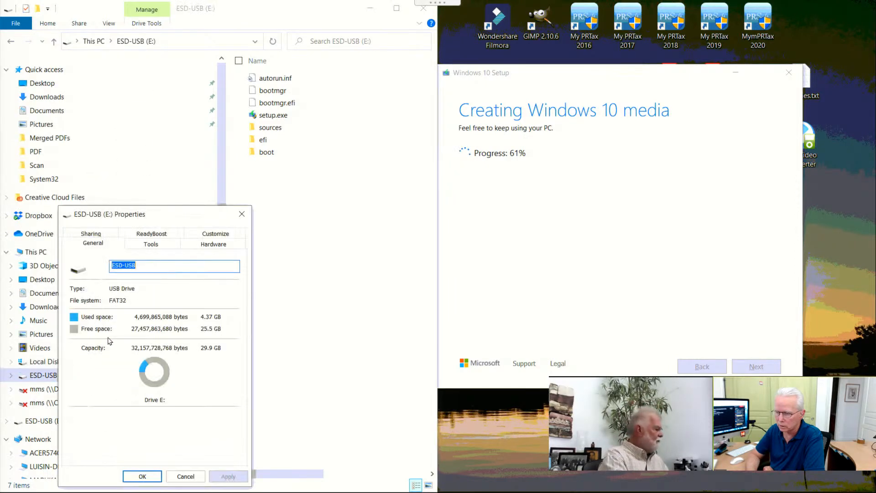
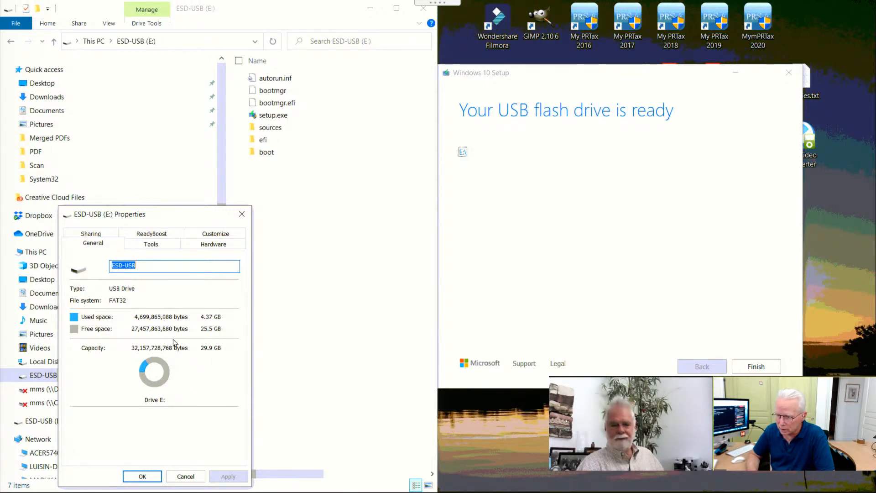
Step: Reopen the ESD-USB (E:) properties after media creation ends to check the drive's final used space, and close them
left_click(147, 246)
left_click(93, 244)
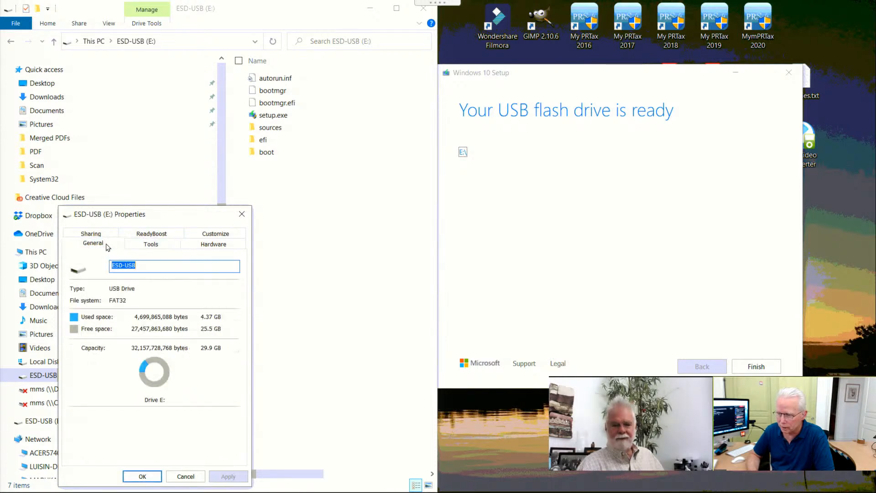
left_click(186, 476)
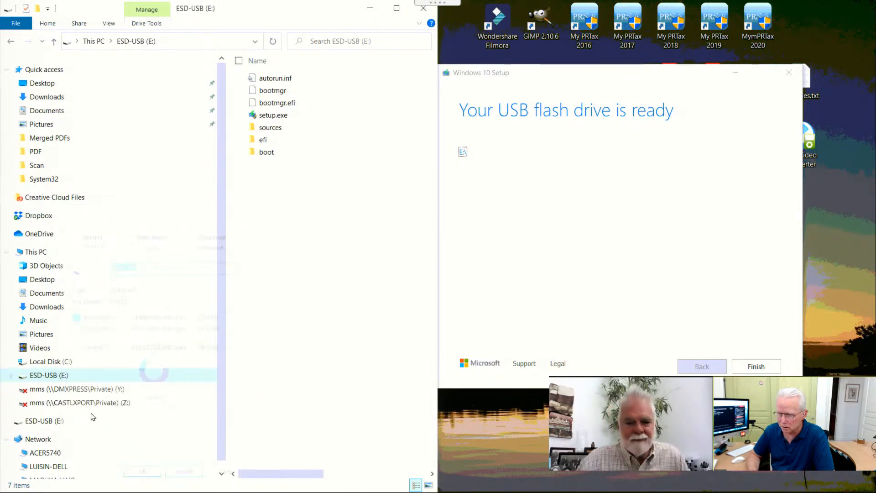
right_click(58, 377)
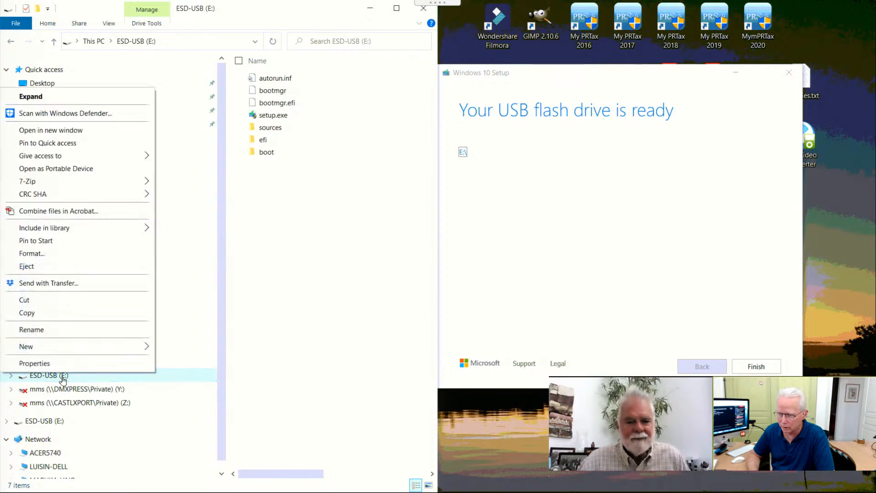
left_click(34, 363)
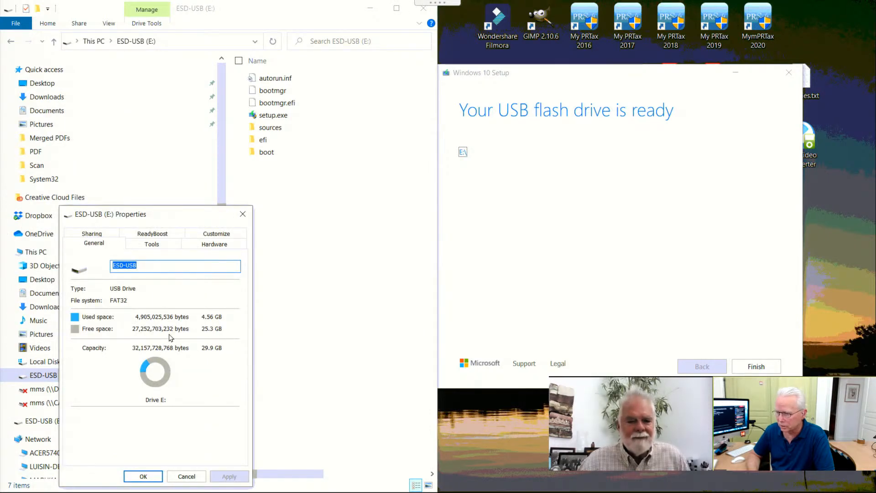
left_click(187, 476)
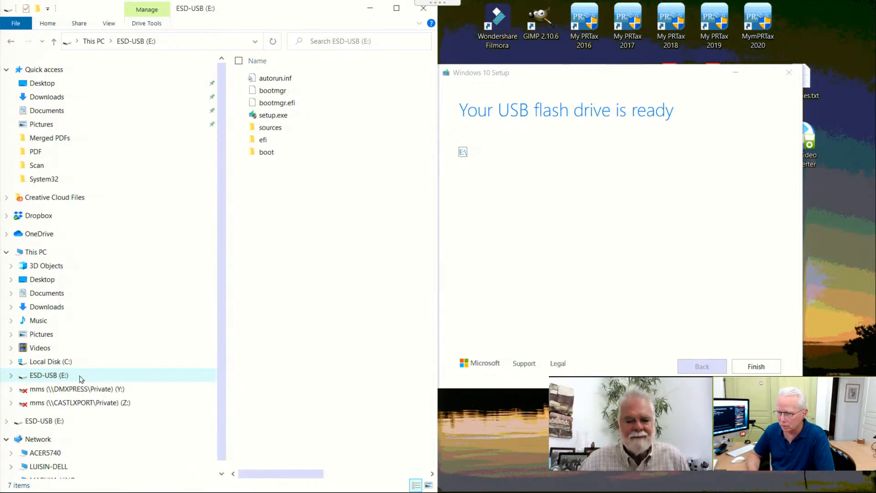
Step: Open Local Disk (C:), check its used and free space in its properties, and cancel the dialog
left_click(50, 362)
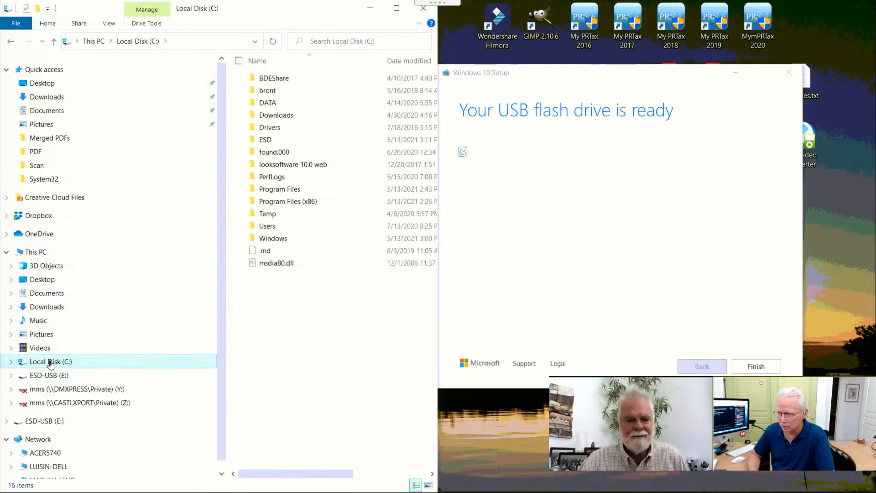
right_click(51, 361)
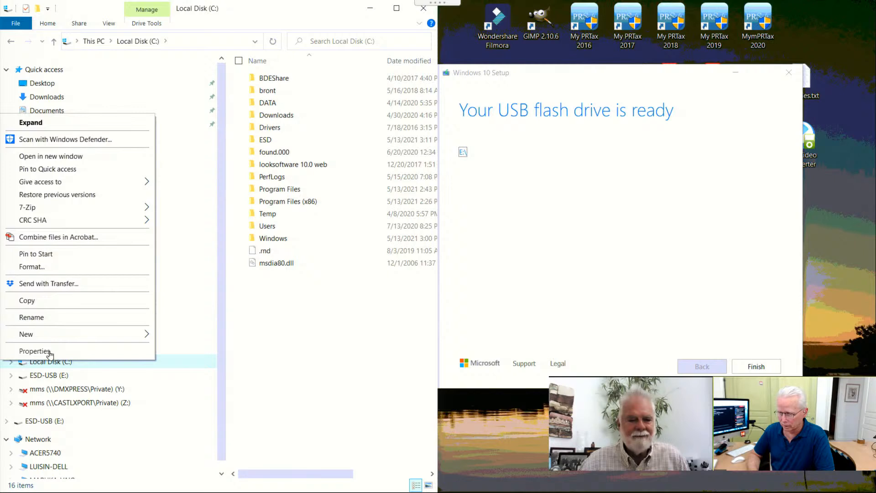
left_click(49, 351)
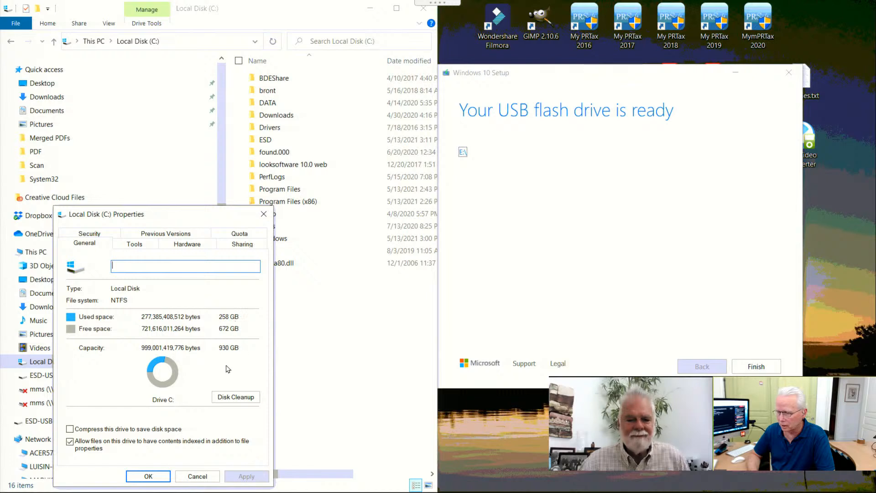
left_click(206, 477)
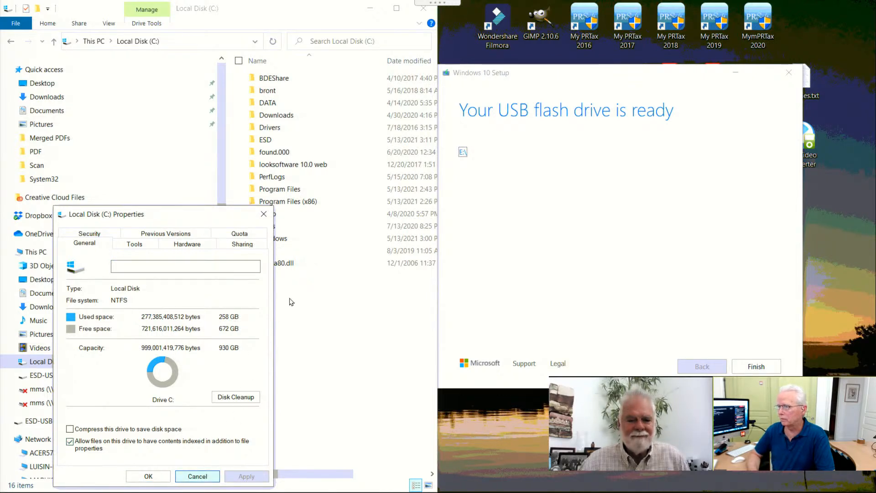
Step: Close File Explorer and finish the Windows 10 Setup wizard for the completed USB flash drive
left_click(423, 10)
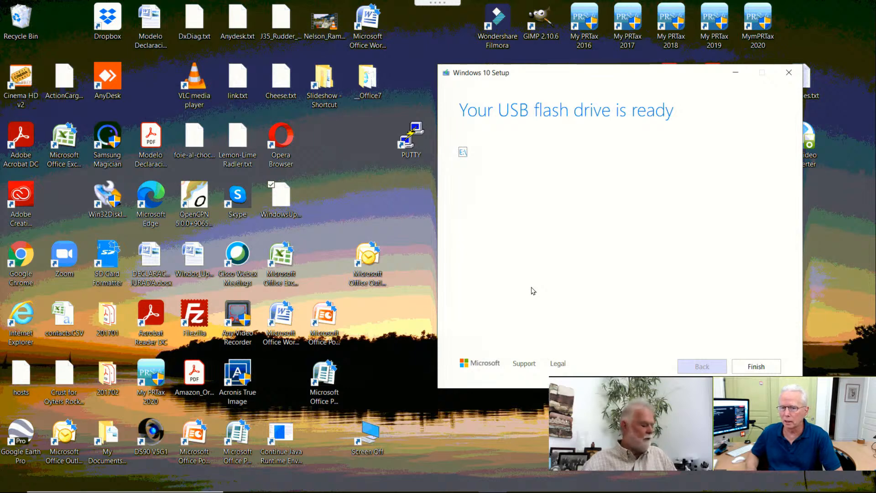
left_click(751, 367)
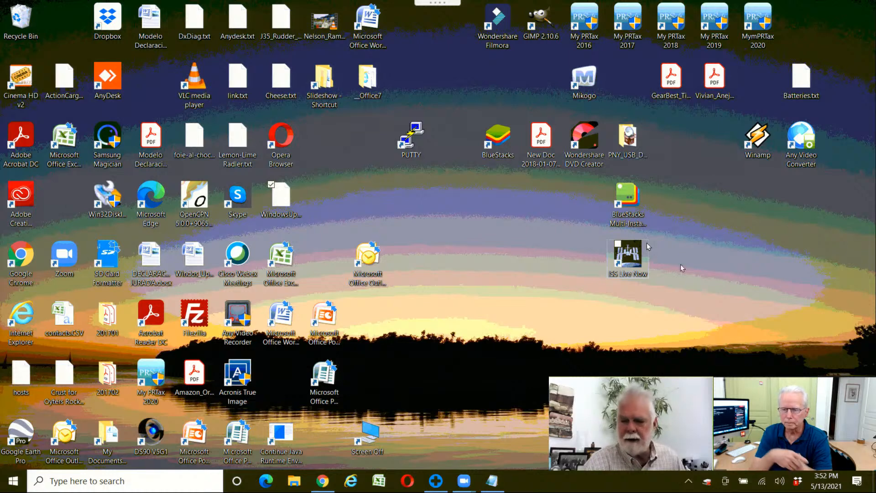
Step: Review the available Wi-Fi networks and the Orionet connection's properties, return to the Wi-Fi settings, and close Settings
left_click(762, 481)
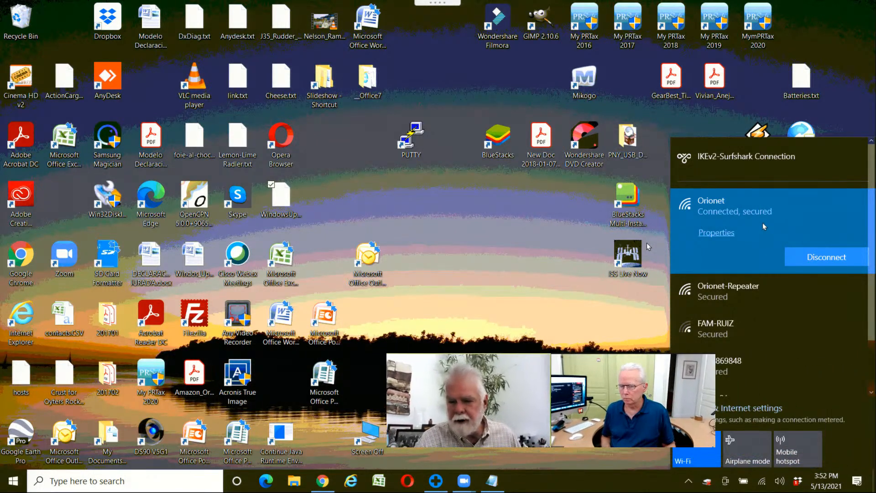
left_click(730, 291)
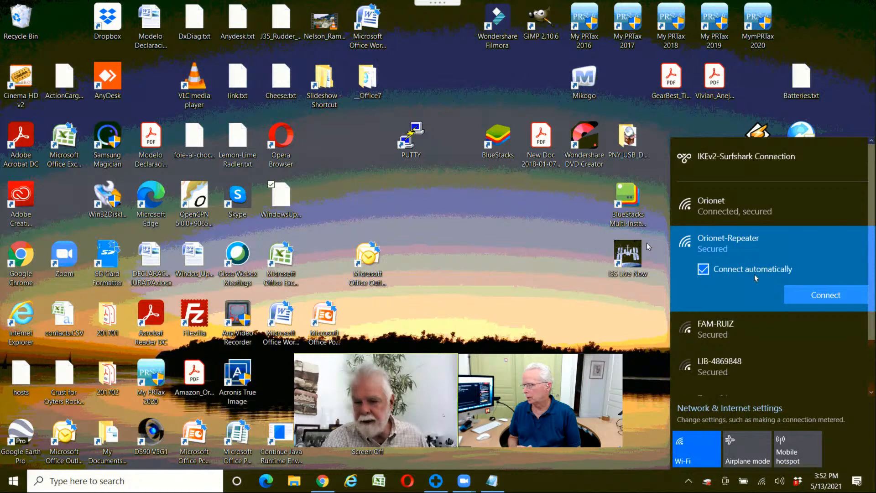
left_click(812, 204)
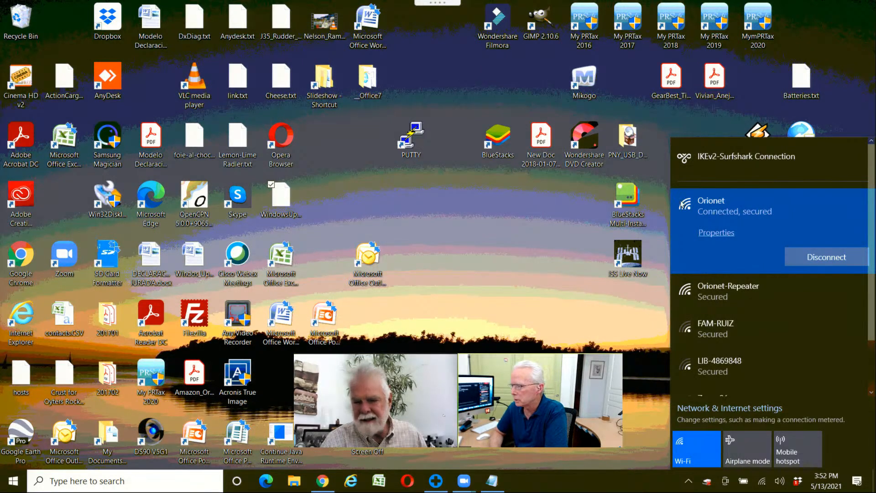
left_click(708, 234)
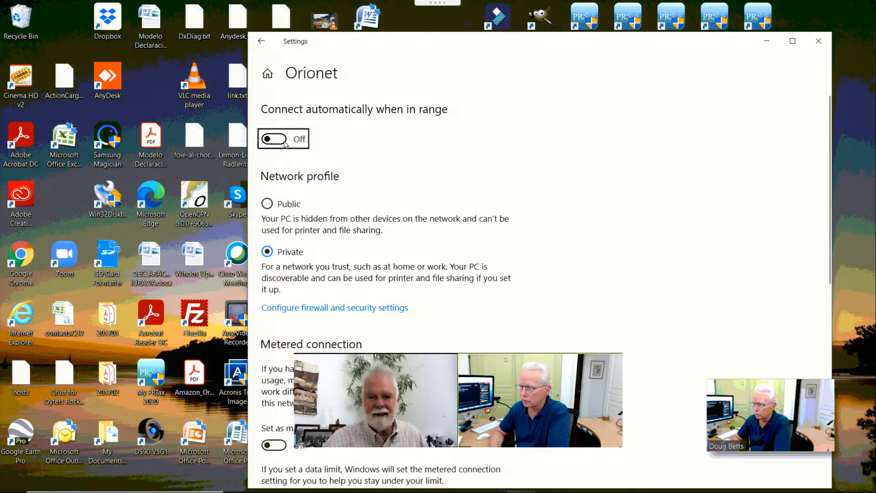
left_click(263, 41)
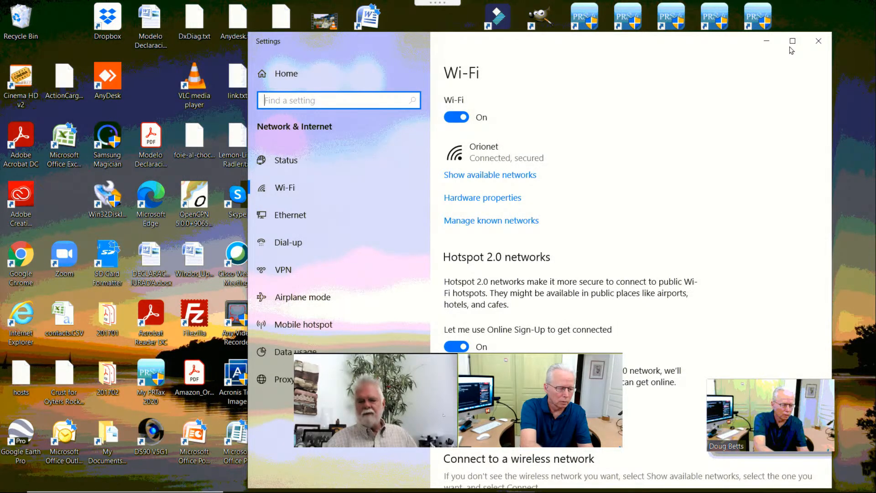
left_click(818, 42)
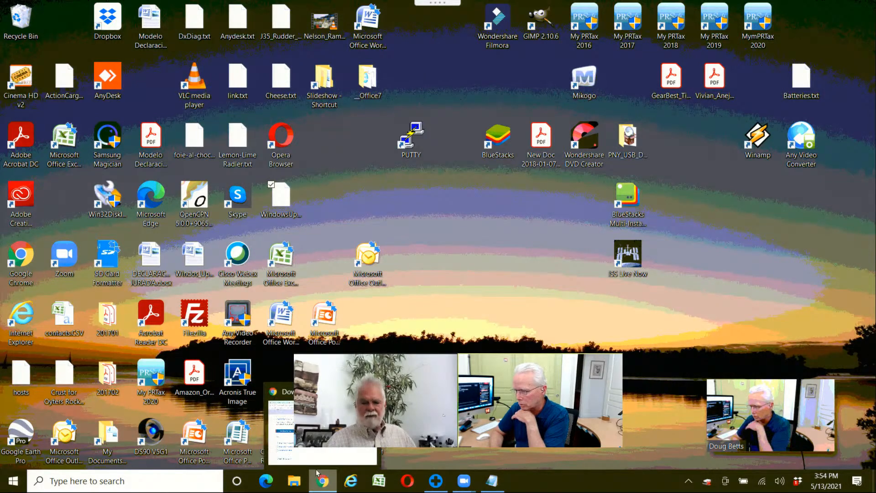
Step: Close the open Chrome window and the Notepad log window on the remote computer
right_click(323, 481)
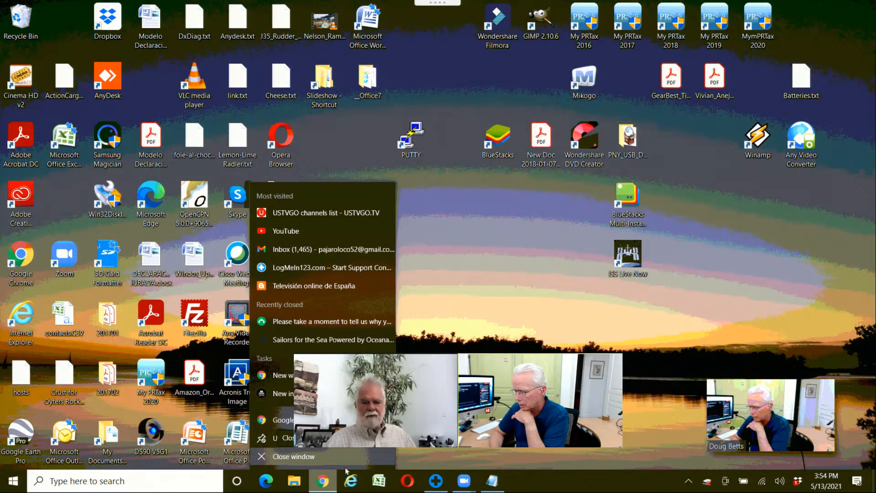
left_click(304, 456)
mouse_move(495, 489)
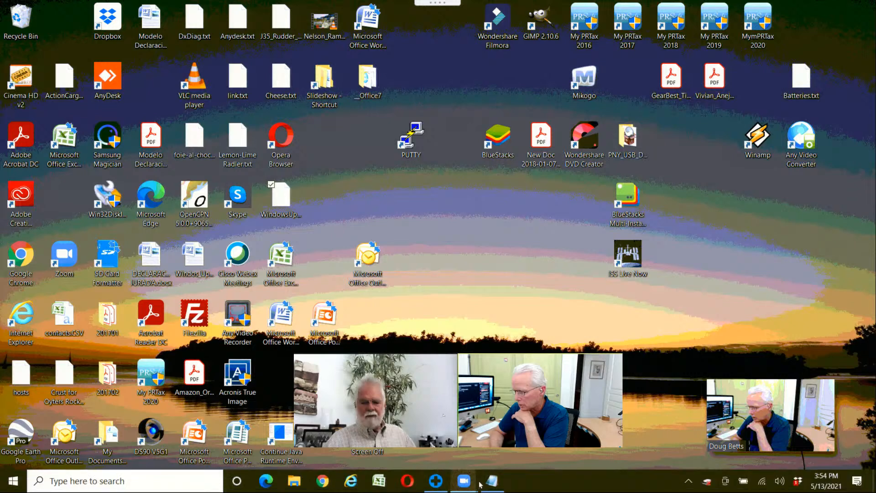
right_click(495, 482)
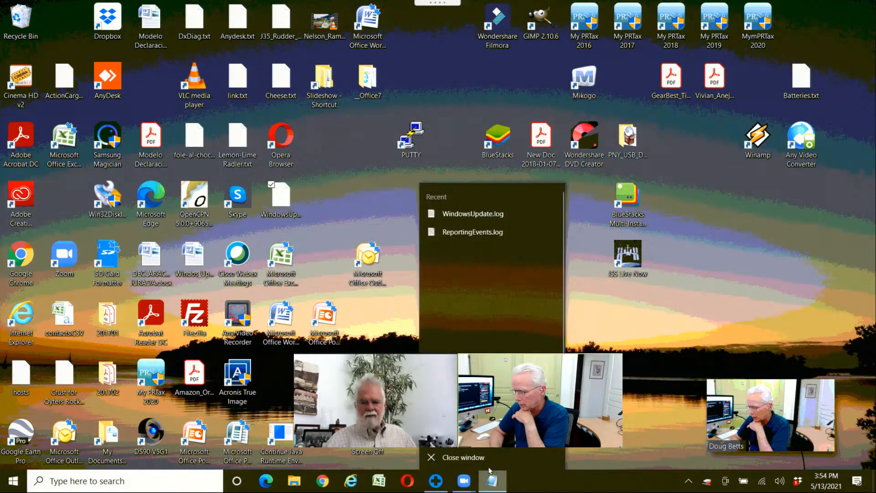
left_click(476, 461)
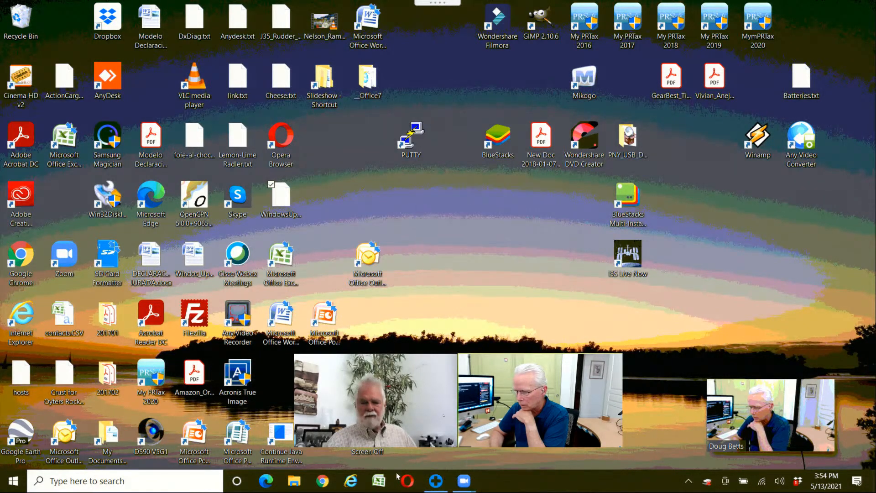
Step: Run setup.exe from the ESD-USB (E:) drive as administrator, allow it to make changes, and close File Explorer
left_click(294, 481)
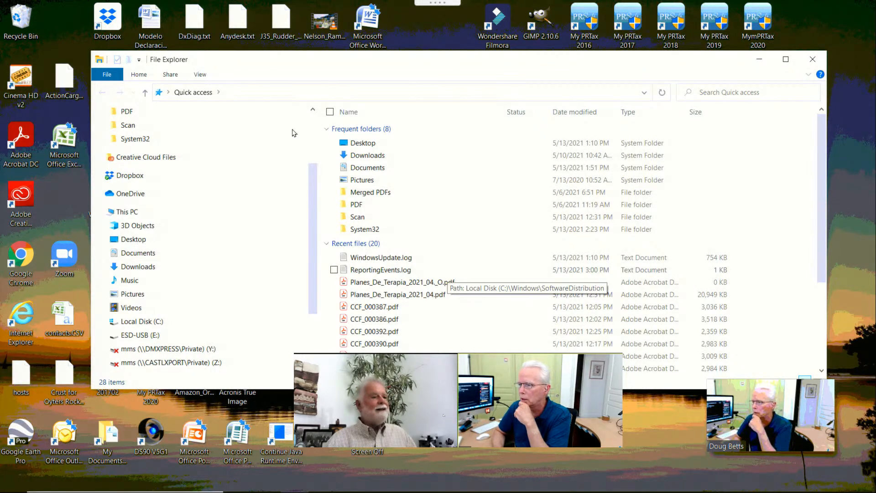
left_click(144, 337)
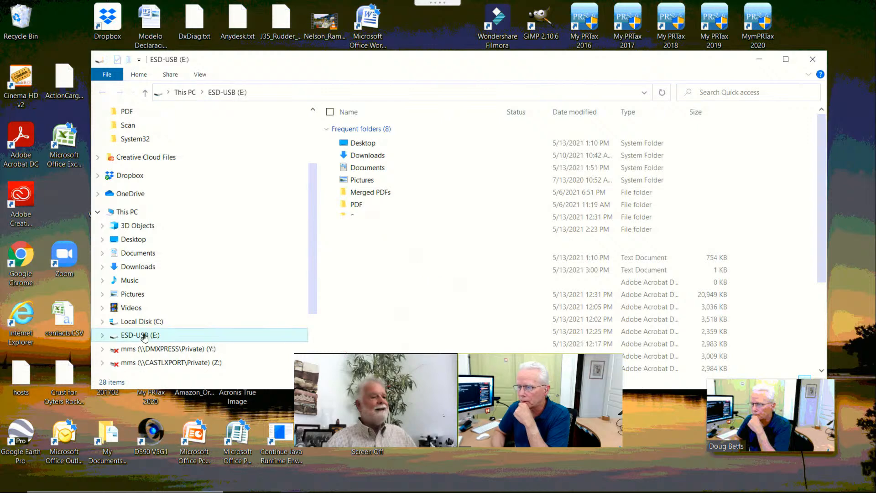
scroll(205, 293, "up", 3)
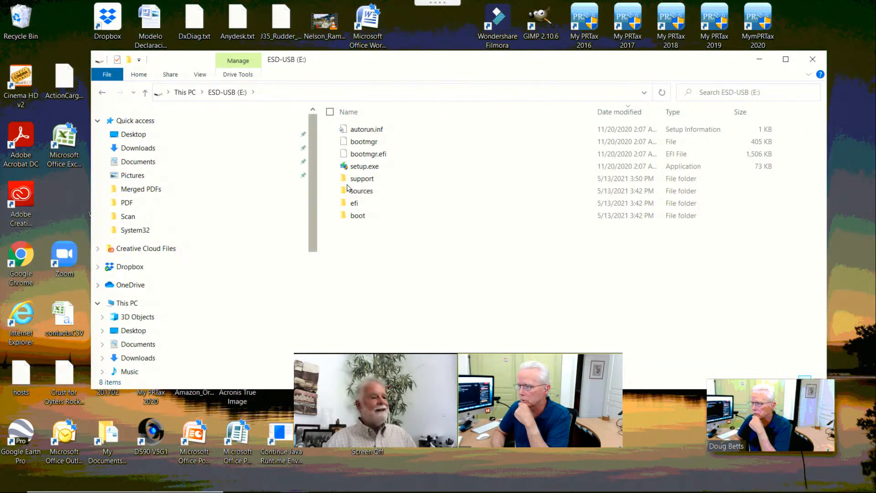
left_click(364, 167)
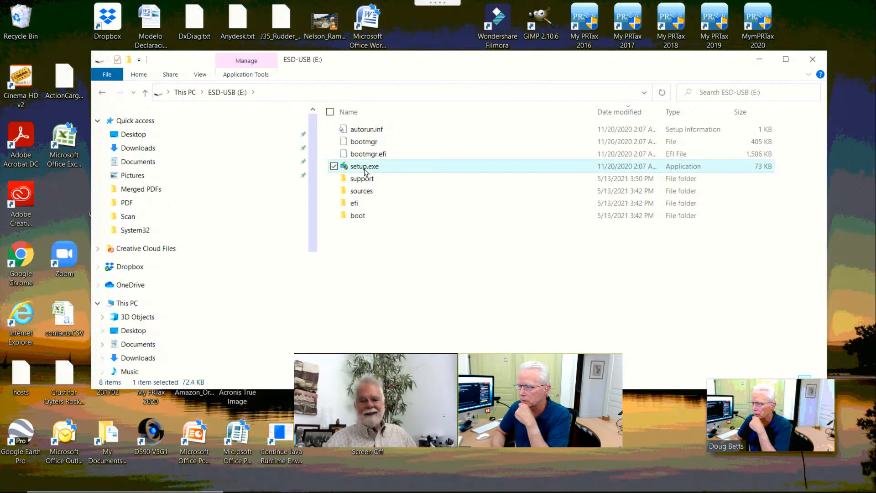
right_click(364, 168)
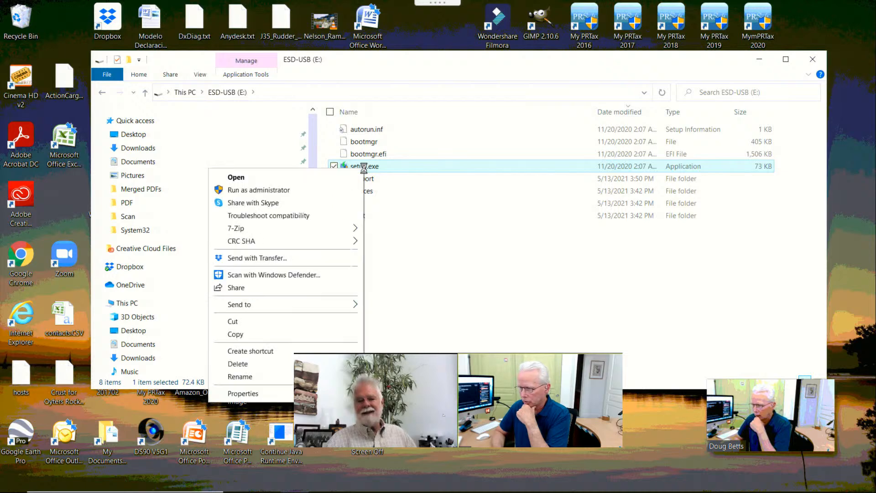
left_click(265, 189)
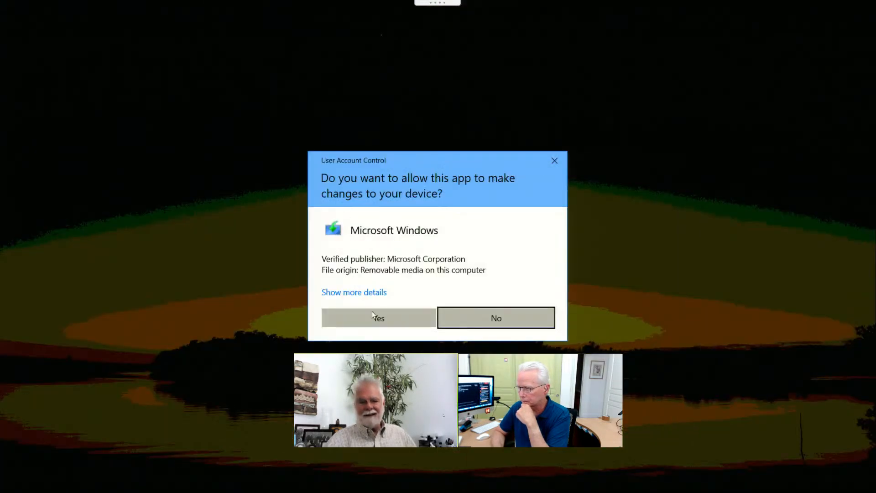
left_click(375, 317)
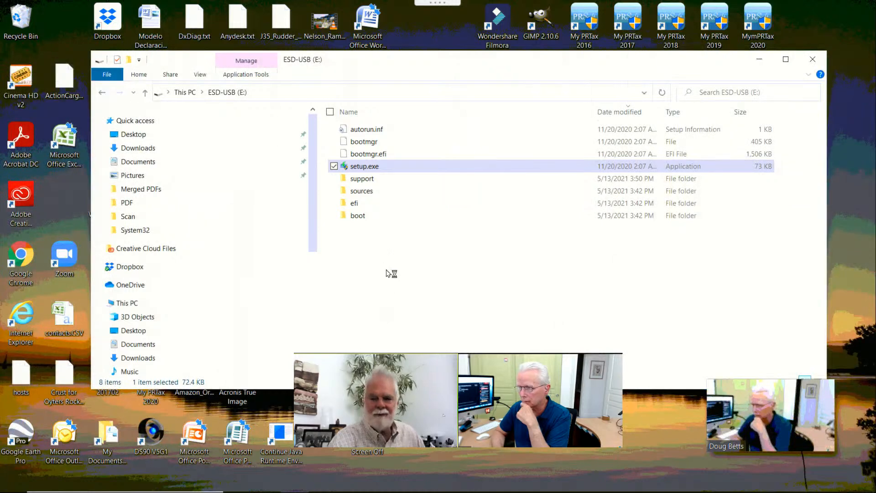
left_click(812, 59)
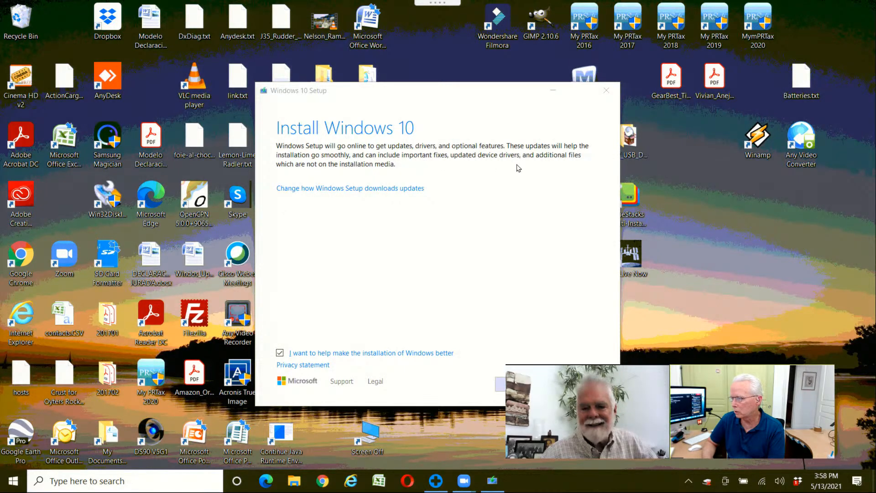
Step: Set Windows Setup's update download choice to Not right now, opt out of helping improve the installation, and continue
left_click(360, 193)
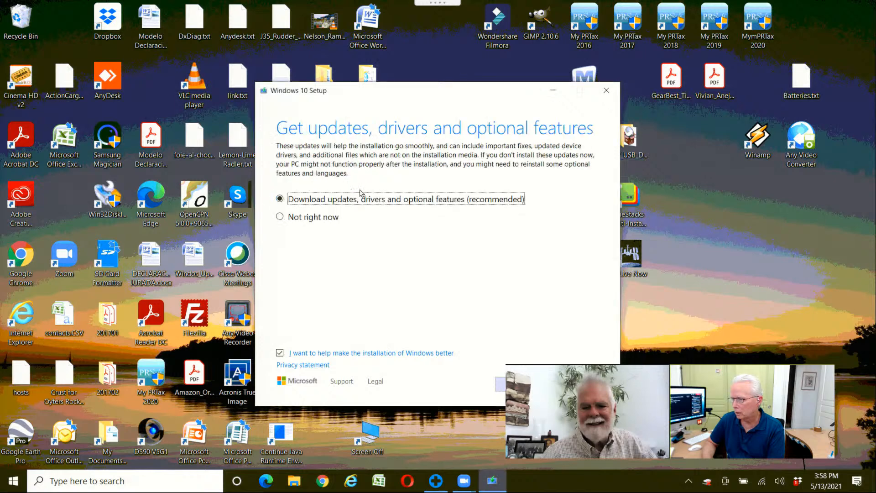
left_click(281, 217)
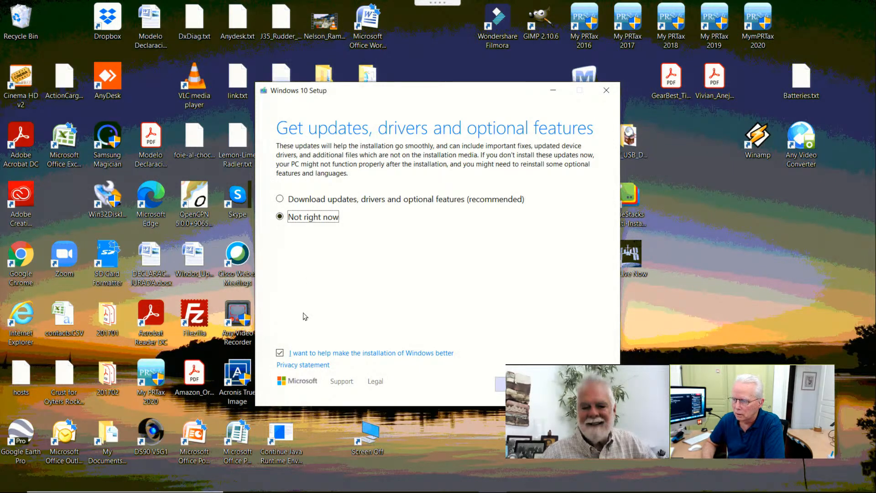
left_click(279, 353)
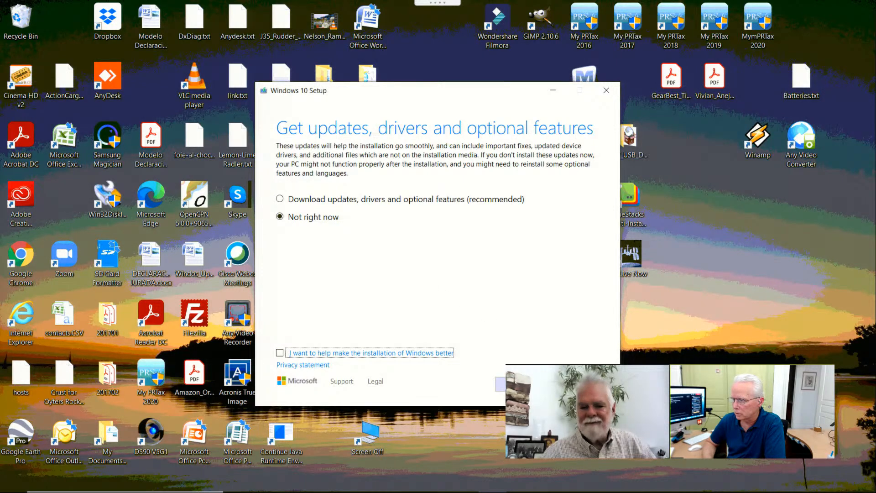
left_click(588, 383)
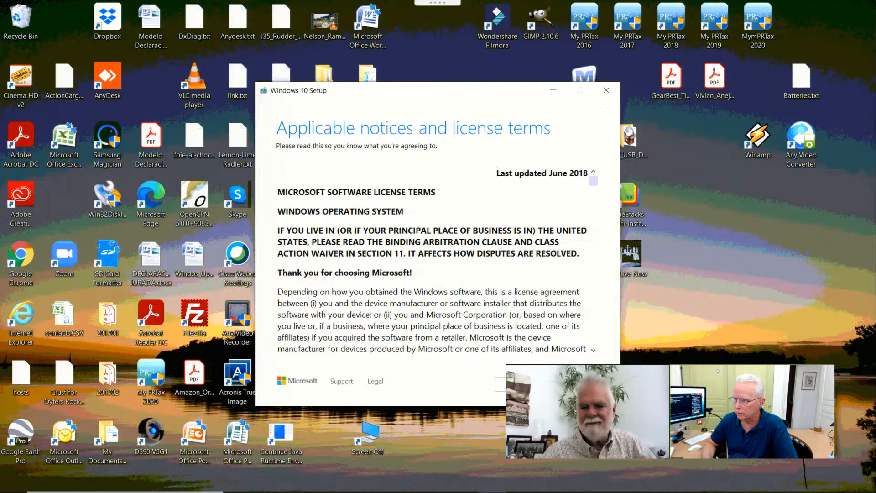
Step: Accept the license terms, review the choice of what to keep, and install Windows 10 Home keeping personal files and apps
left_click(572, 383)
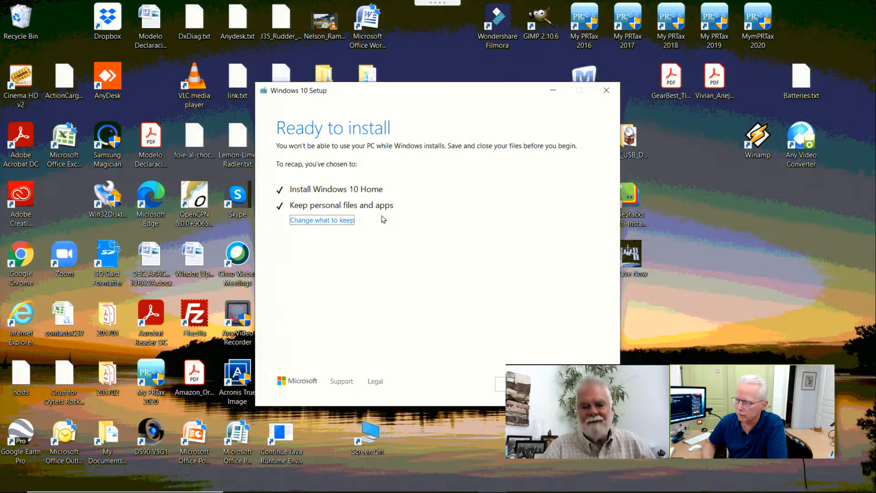
left_click(344, 222)
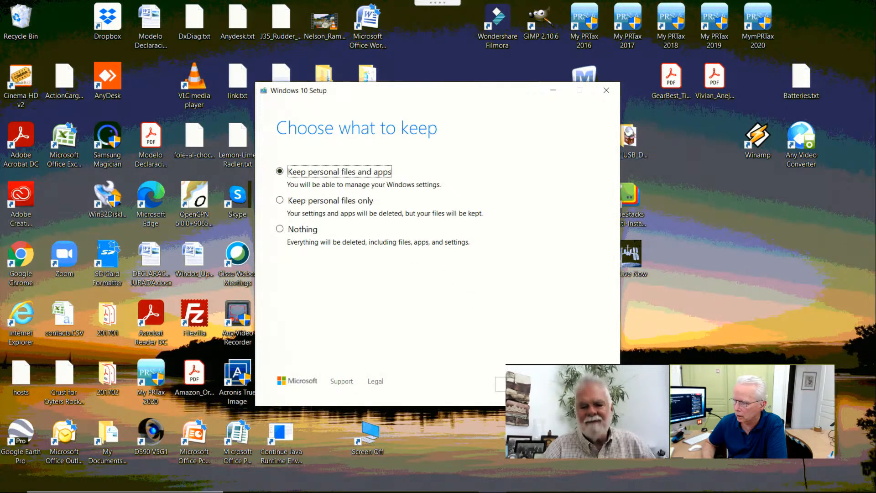
left_click(524, 383)
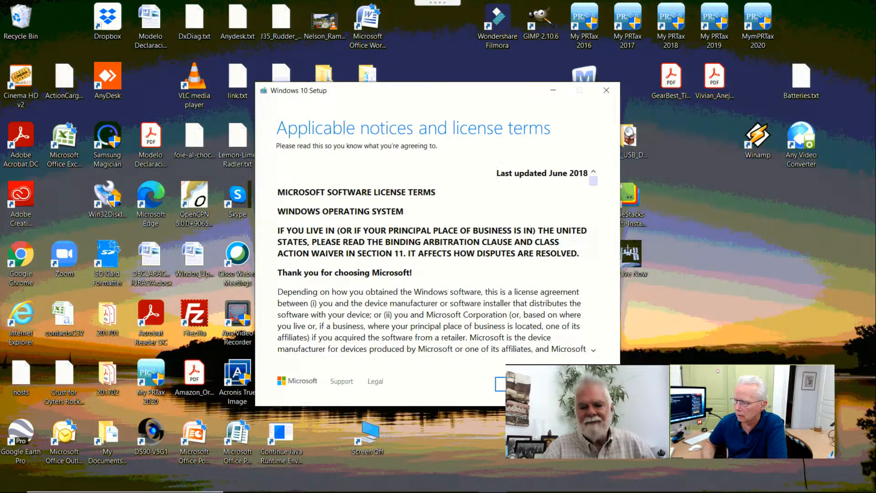
left_click(578, 384)
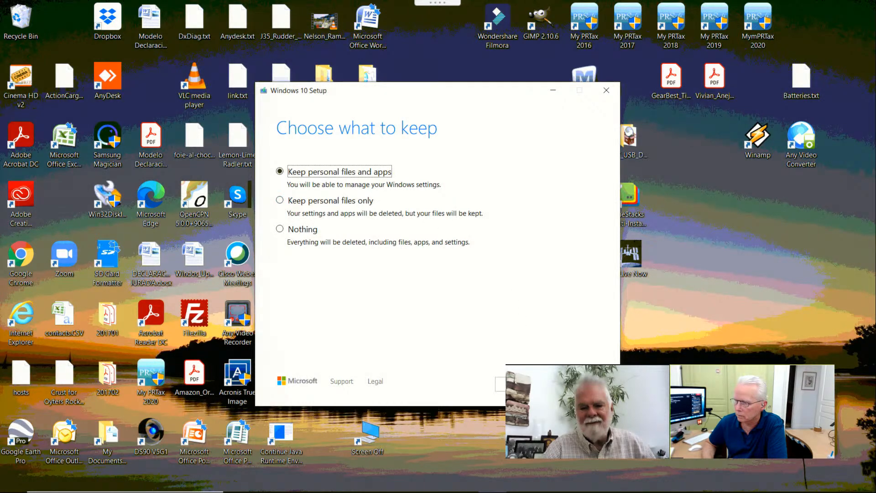
left_click(578, 384)
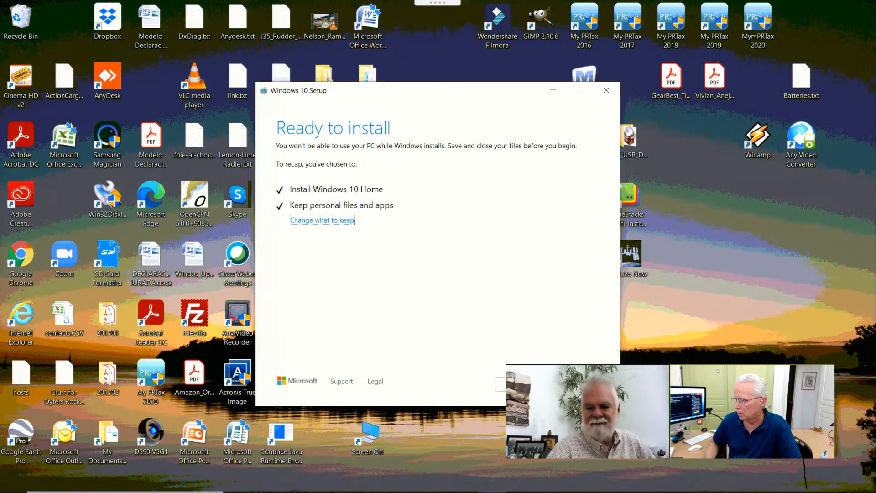
left_click(582, 383)
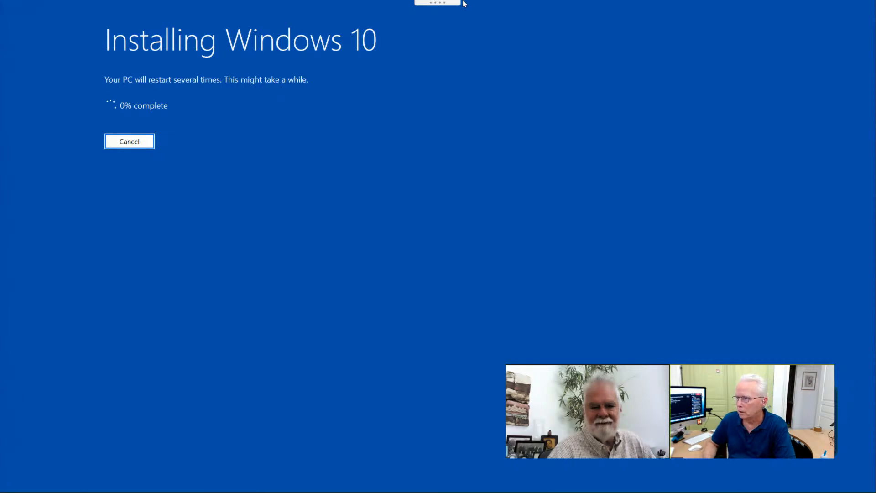
Step: Leave the Zoom meeting running on the remote computer while Windows 10 installs
mouse_move(462, 2)
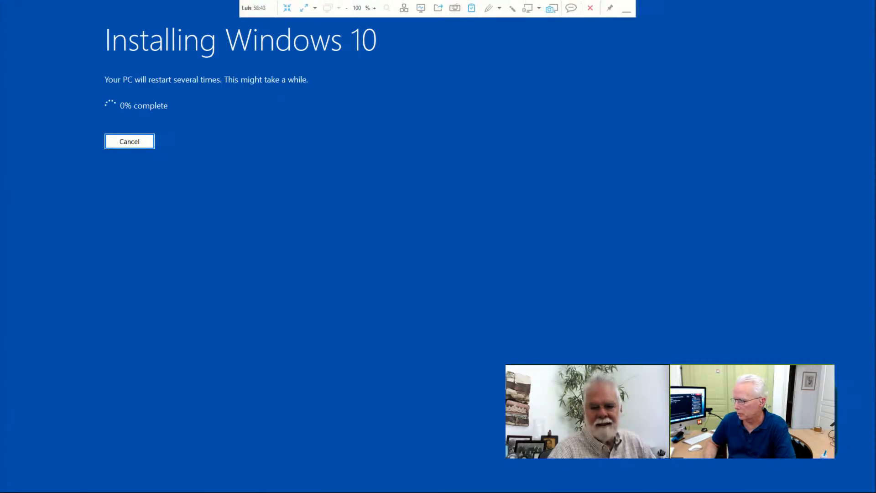
left_click(826, 445)
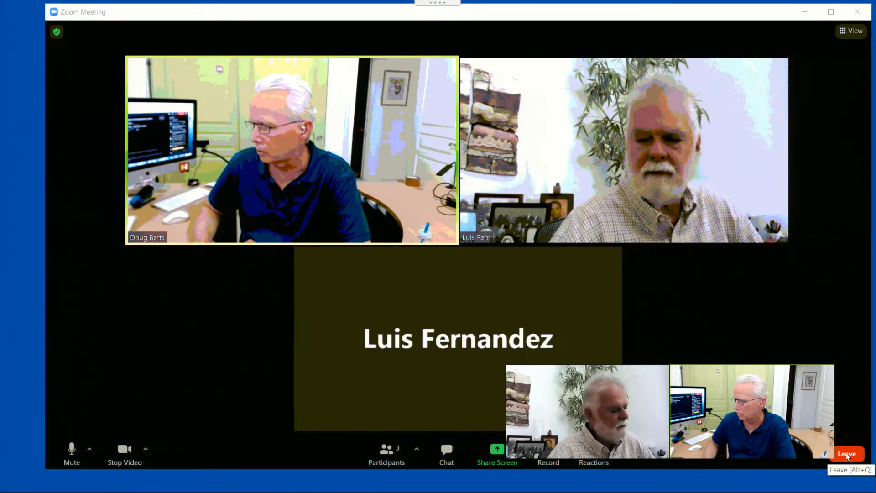
left_click(847, 454)
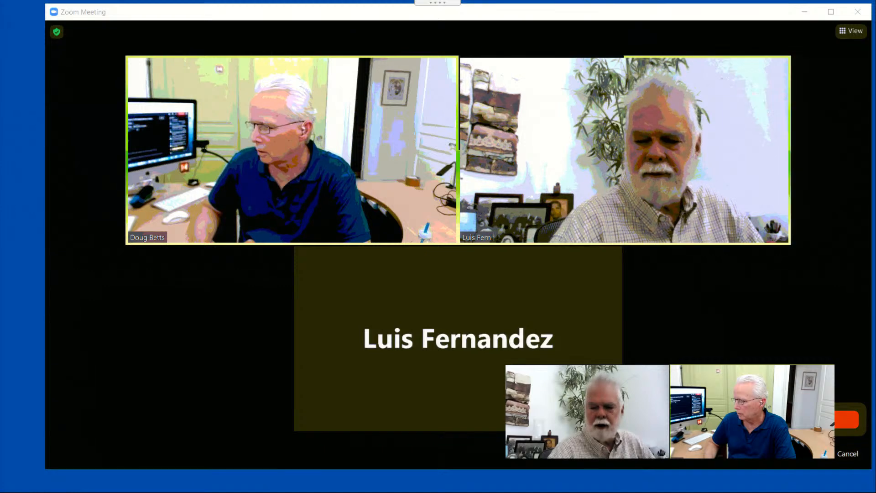
left_click(846, 418)
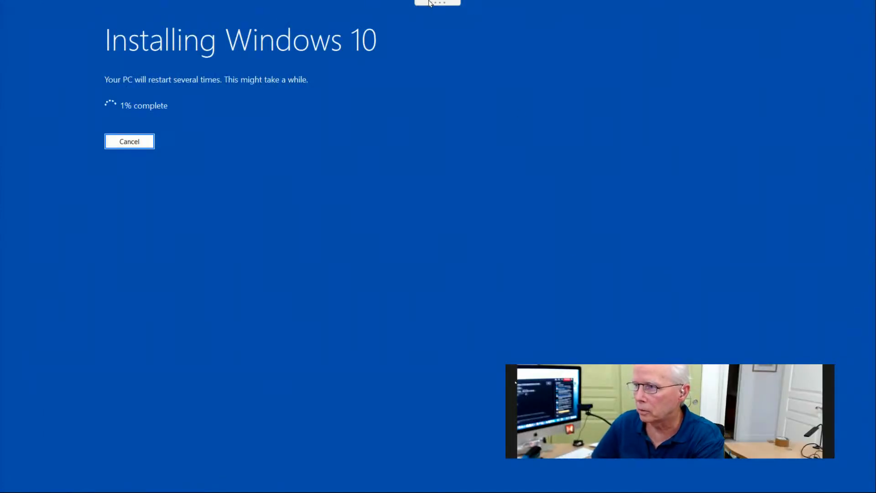
Step: Exit the fullscreen remote view and end remote control of the customer's desktop in the Rescue Technician Console
mouse_move(422, 5)
left_click(286, 4)
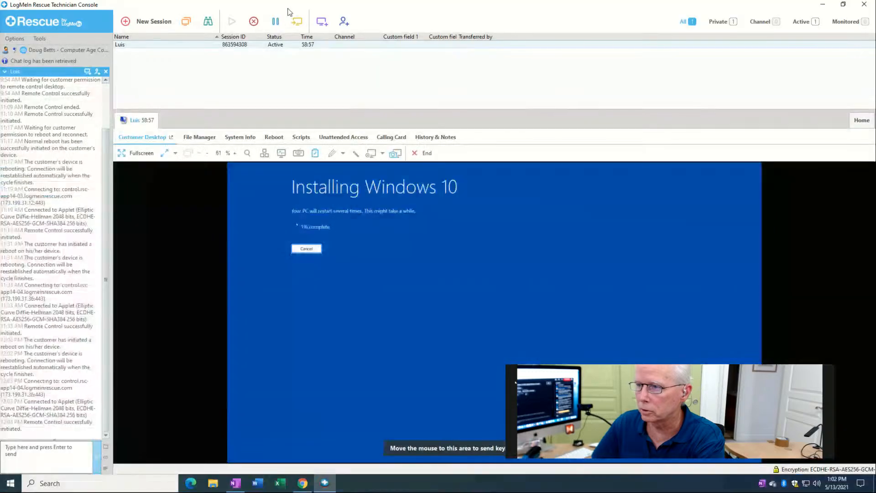
left_click(425, 155)
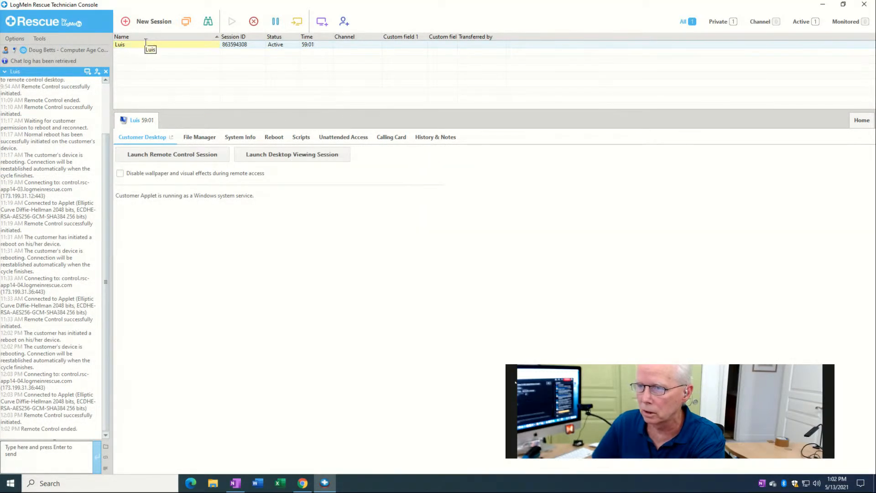